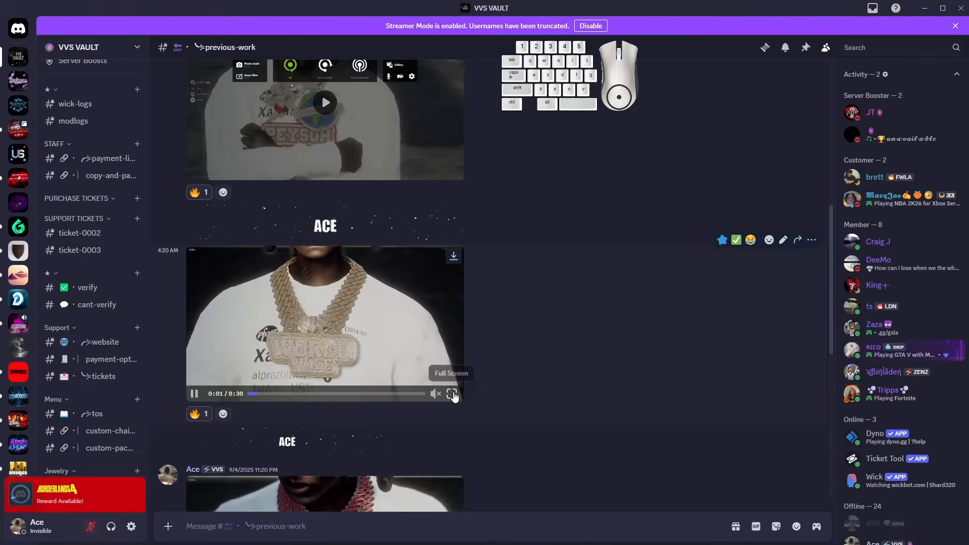
Step: View the World Wide pendant video full screen, return to the channel and browse the newer previous-work posts below it
click(454, 394)
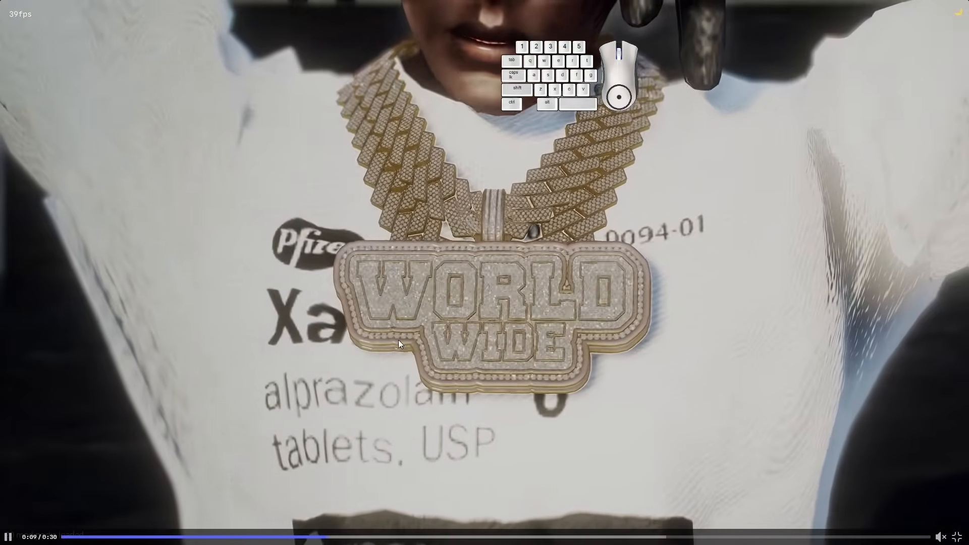
click(362, 335)
key(Escape)
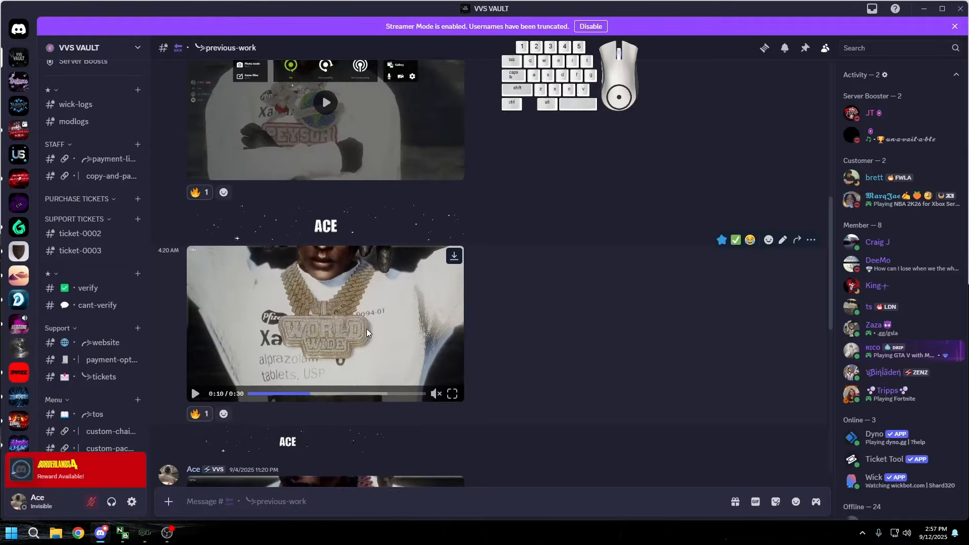
scroll(366, 328, down, 10)
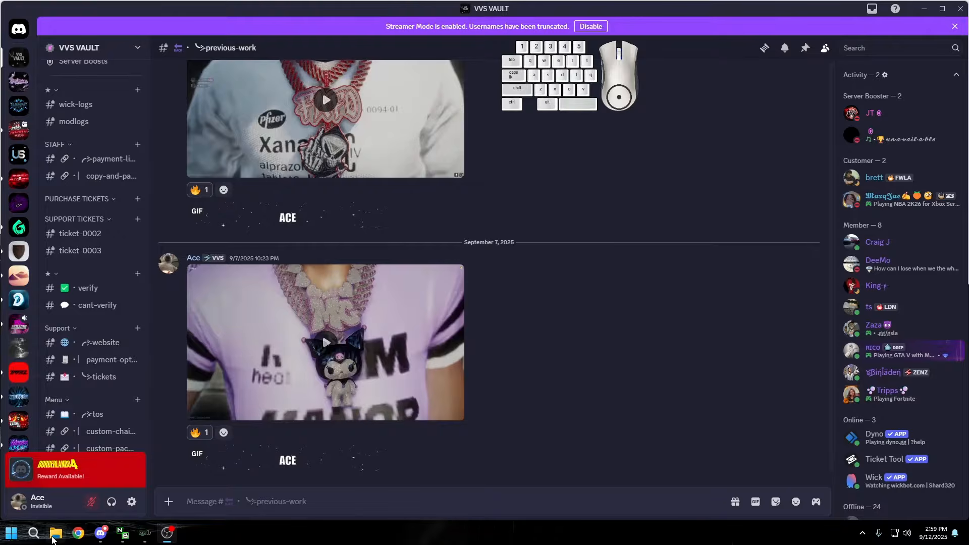
click(11, 533)
click(200, 238)
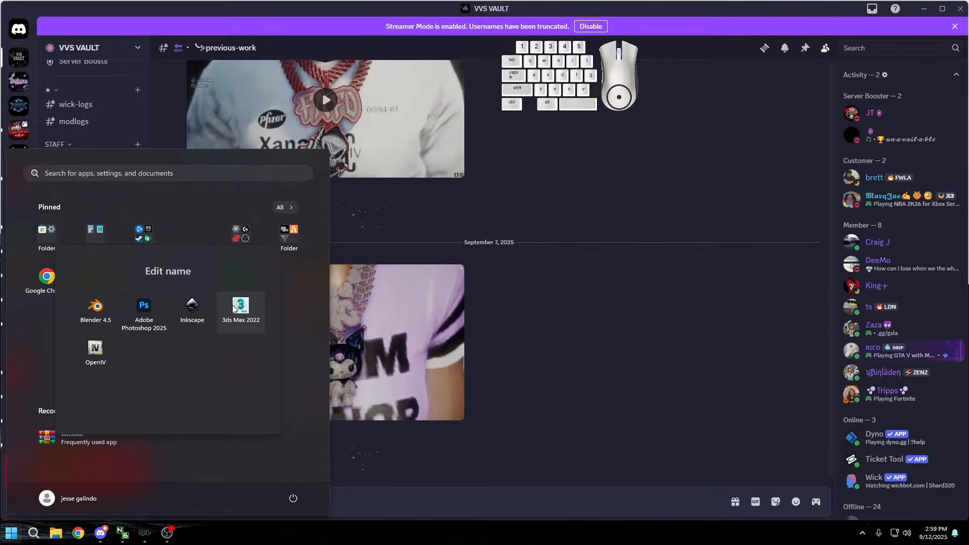
click(299, 358)
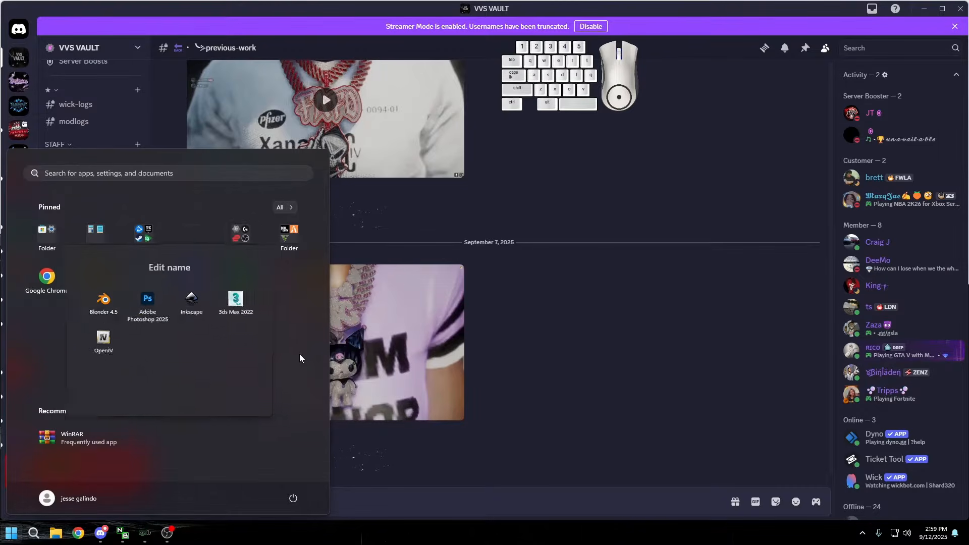
click(678, 127)
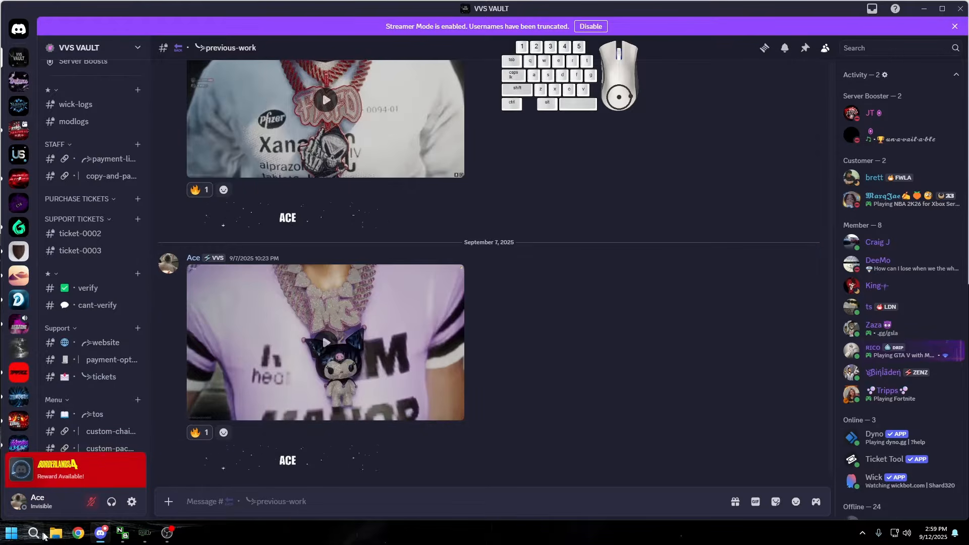
Step: Switch to Photoshop and create a new 2048 x 2048 px document at 300 ppi with a white background
click(8, 539)
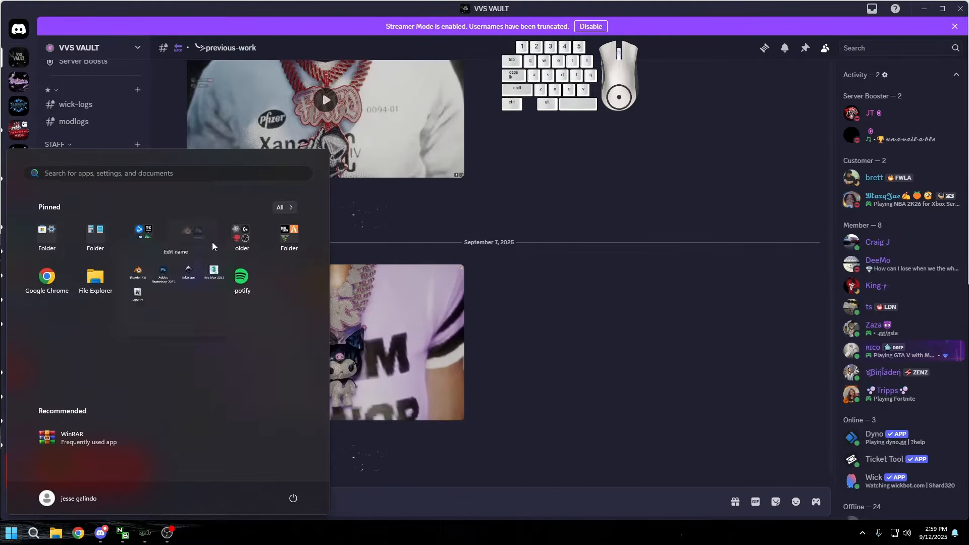
click(201, 237)
click(144, 308)
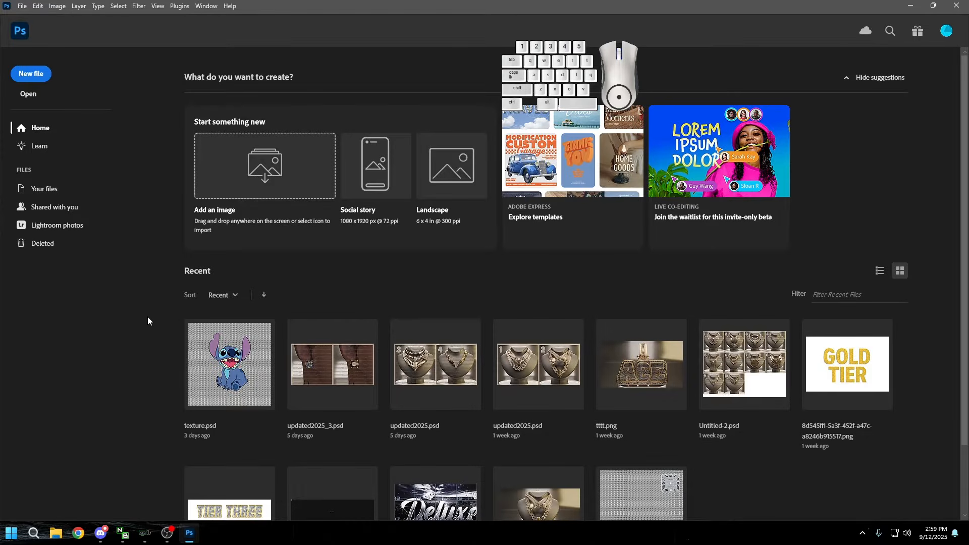
click(28, 72)
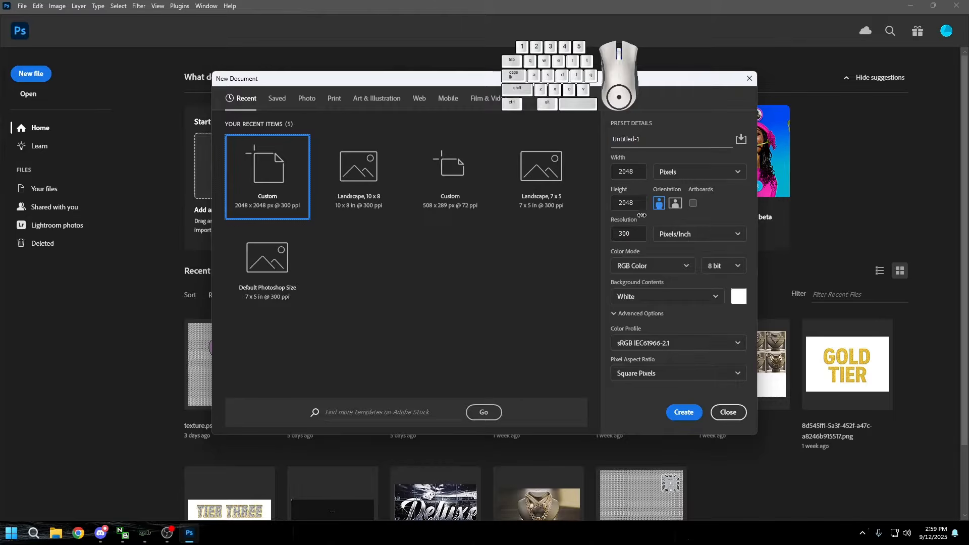
click(693, 415)
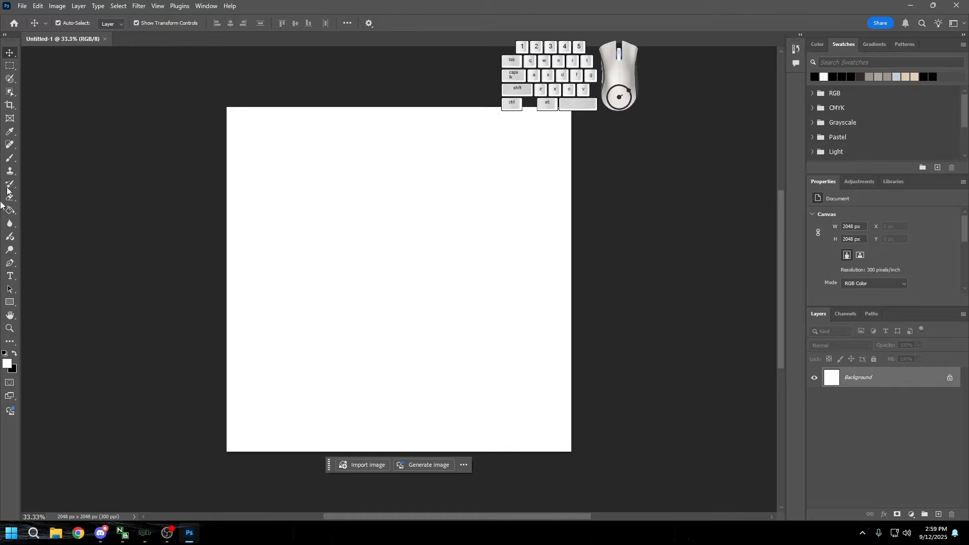
Step: Add the text "ace" to the canvas with the Type tool in the Wanted M54 Regular font
click(10, 276)
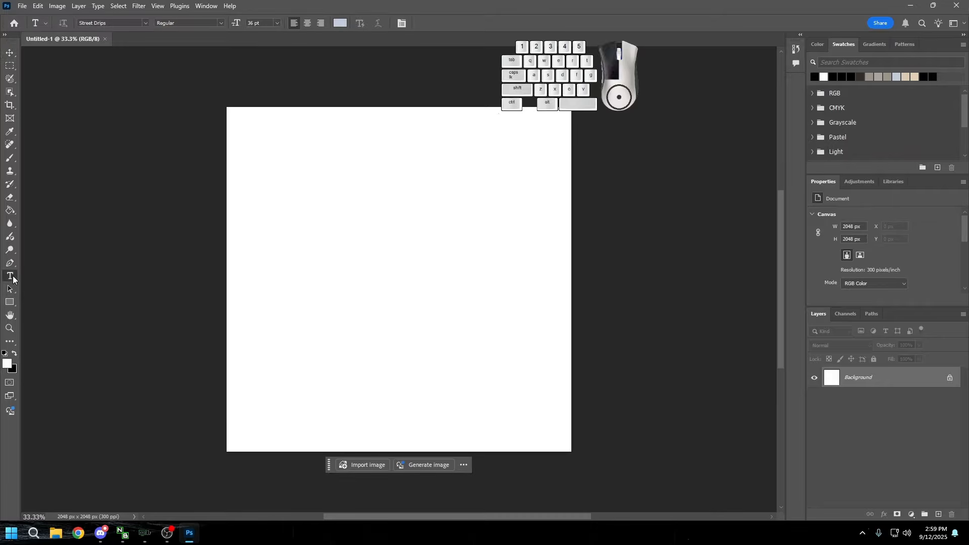
click(145, 23)
scroll(274, 167, down, 5)
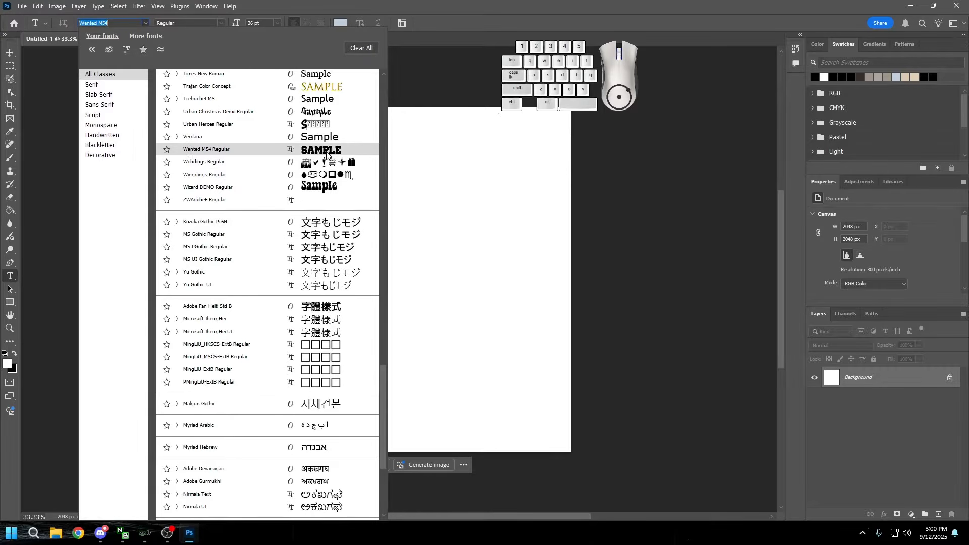
click(326, 151)
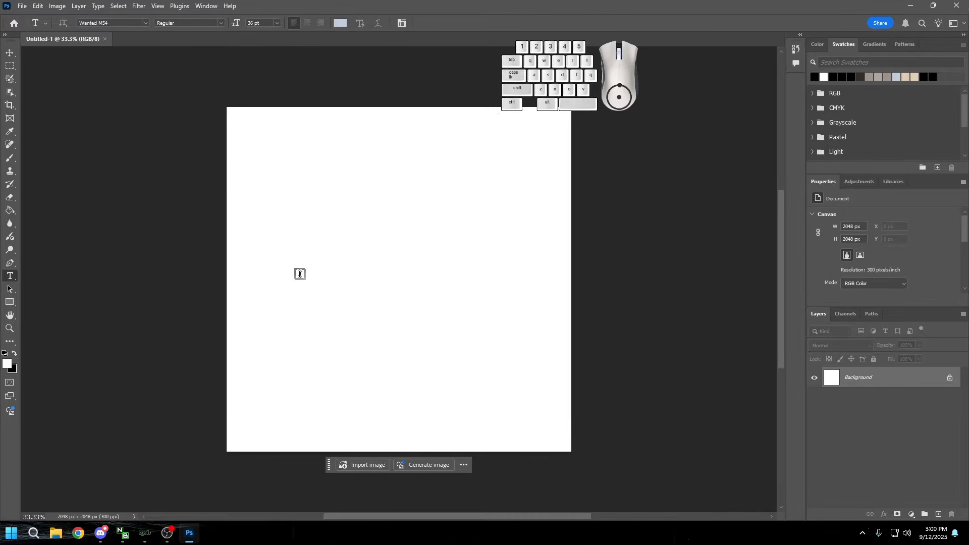
click(310, 282)
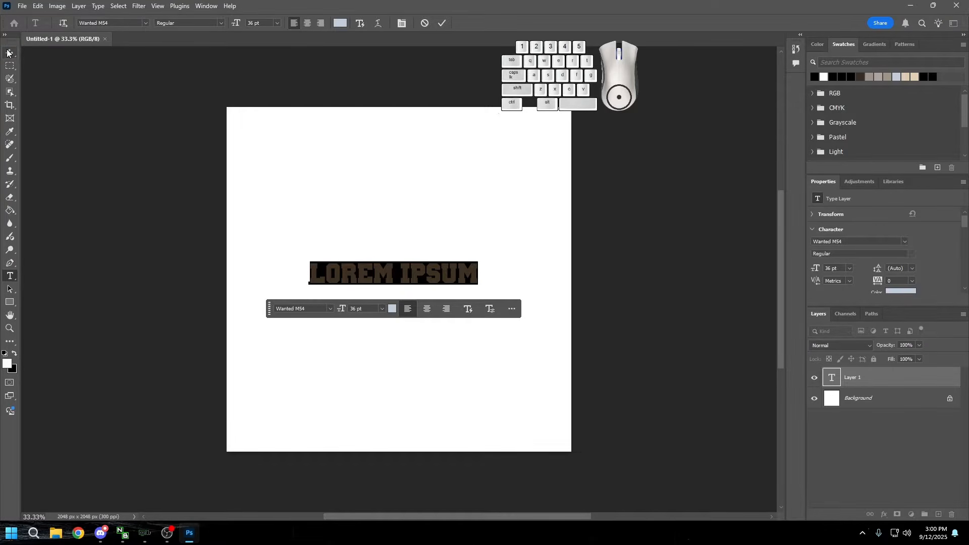
key(BackSpace)
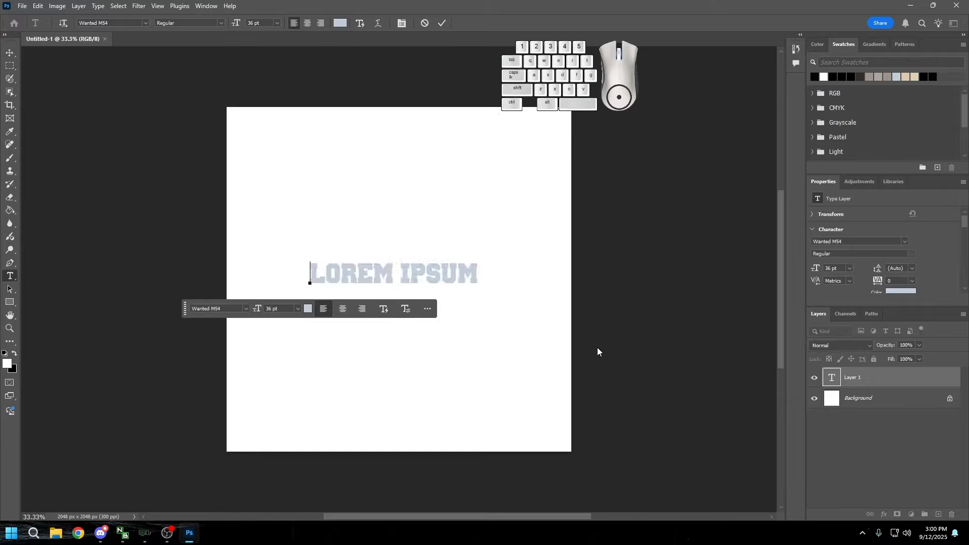
text(ace)
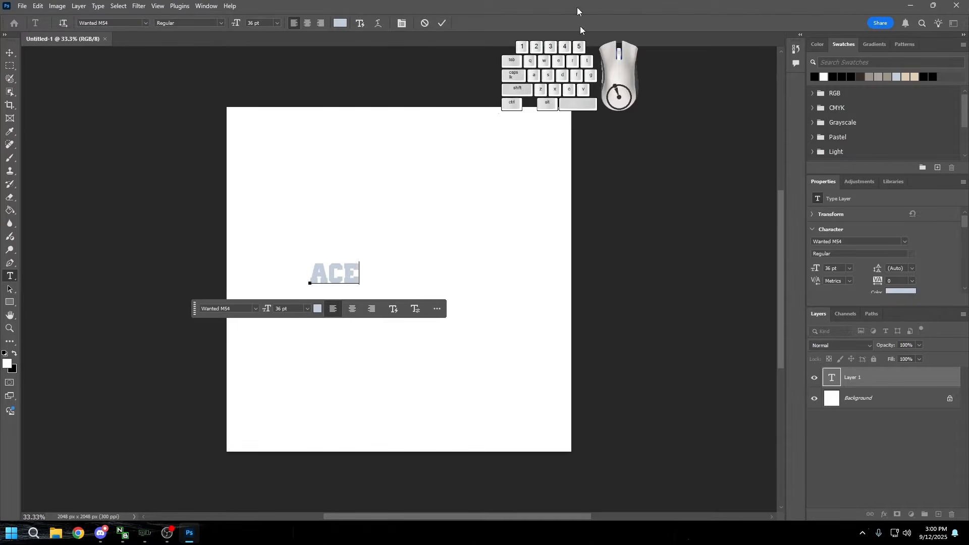
click(439, 23)
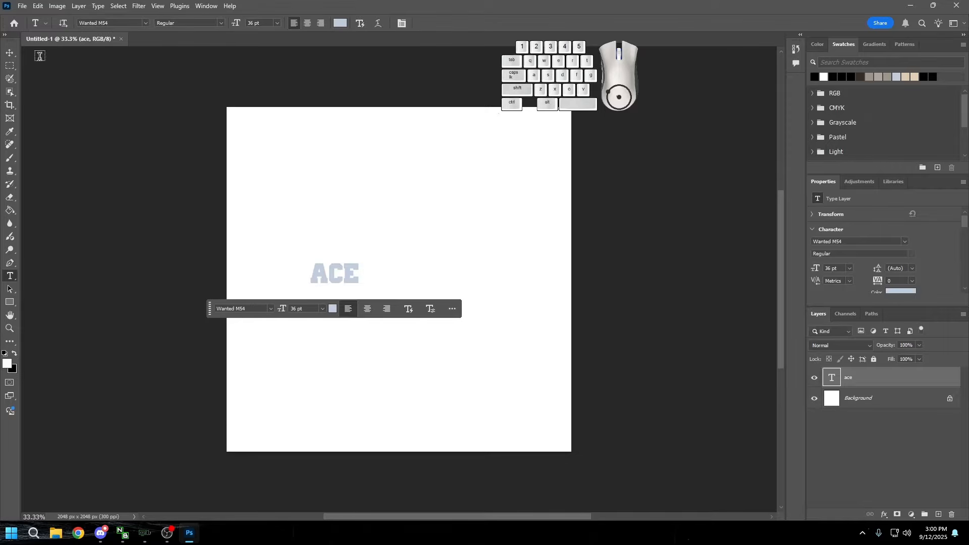
Step: Scale the ACE text up to about 137 pt and move it to the centre of the canvas
click(9, 52)
drag(311, 263, 173, 198)
drag(330, 247, 463, 283)
click(447, 346)
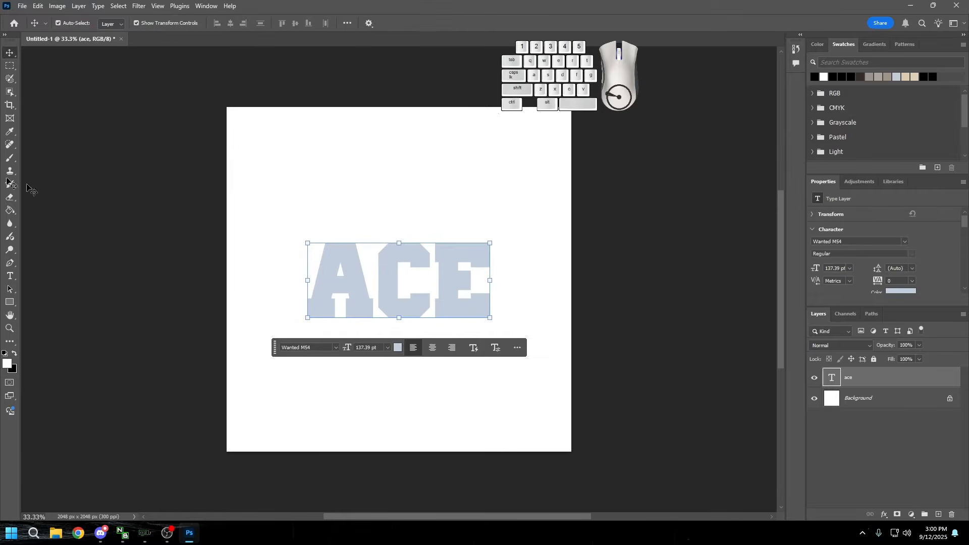
Step: Change the colour of all the ACE lettering to black (000000)
click(10, 275)
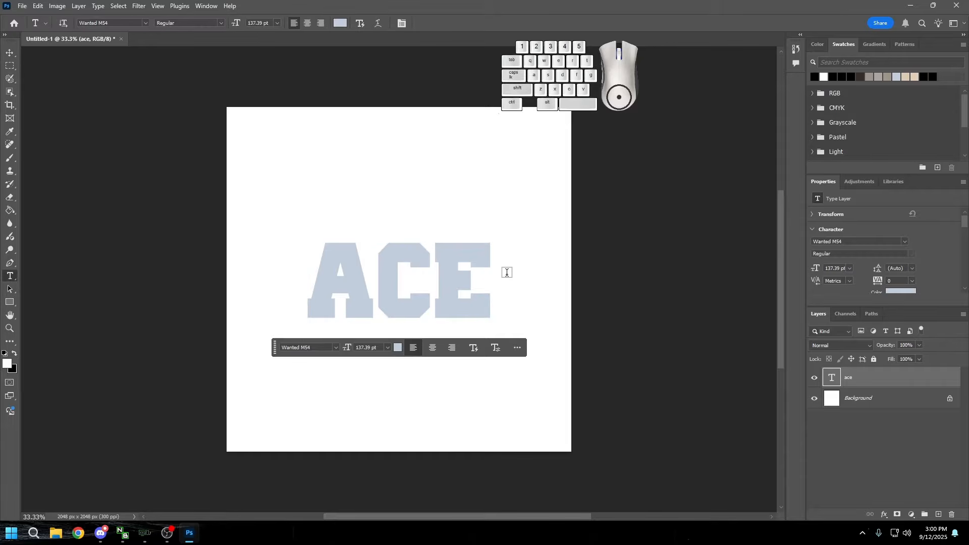
drag(490, 272, 305, 279)
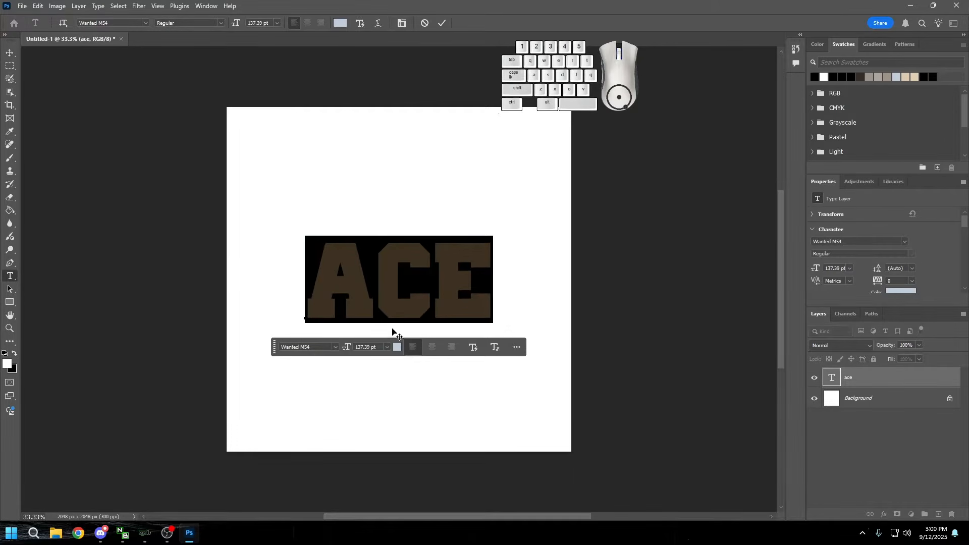
click(398, 347)
drag(379, 234, 352, 248)
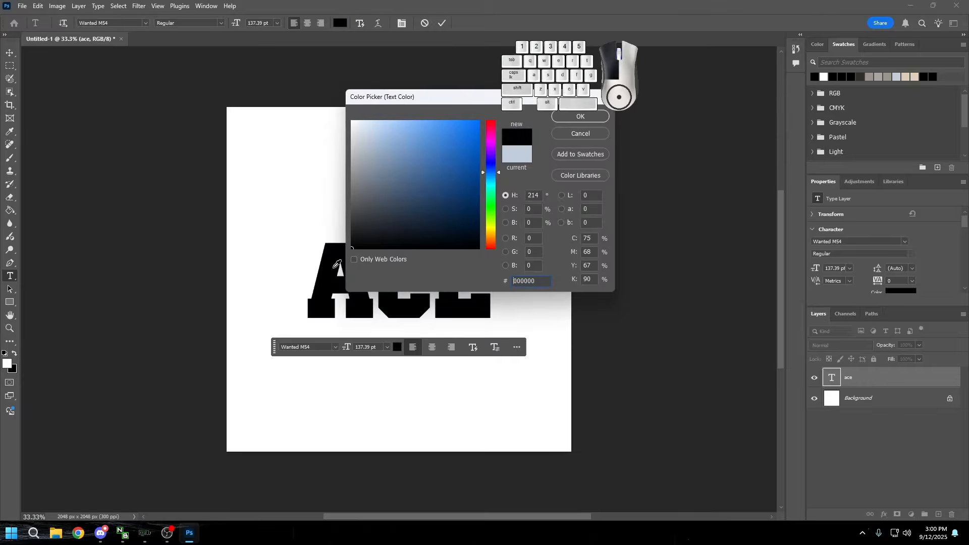
click(566, 116)
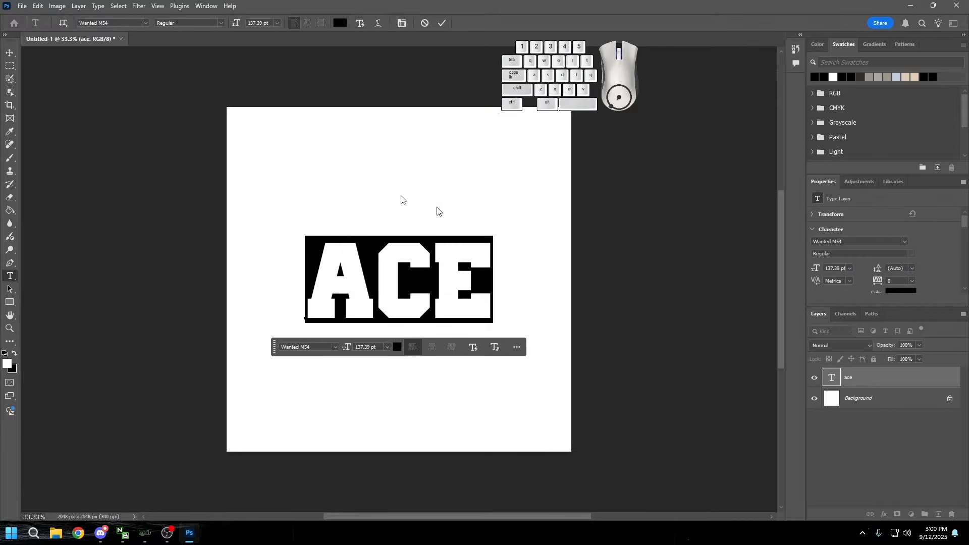
Step: Enlarge the ACE text further to about 169 pt and recentre it on the canvas
click(9, 53)
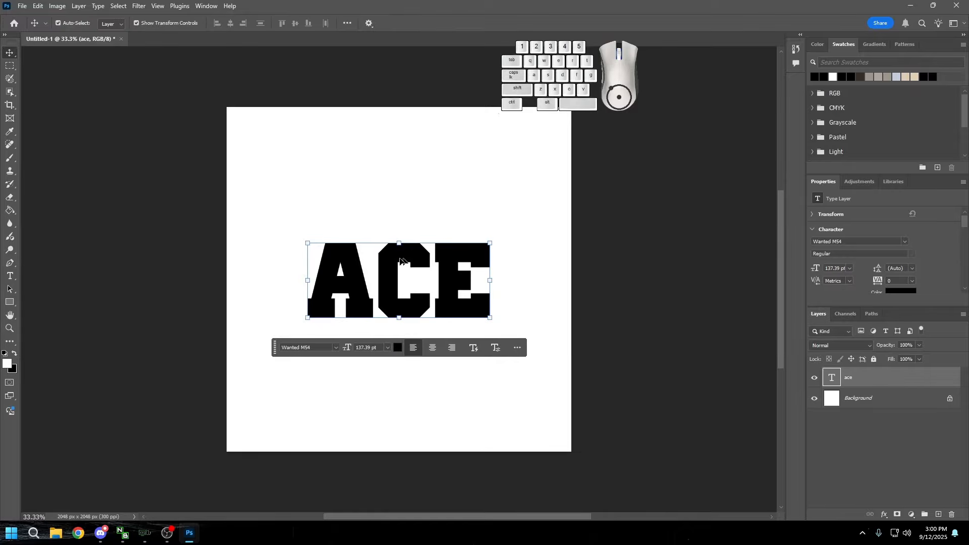
drag(303, 244, 266, 218)
drag(392, 250, 414, 260)
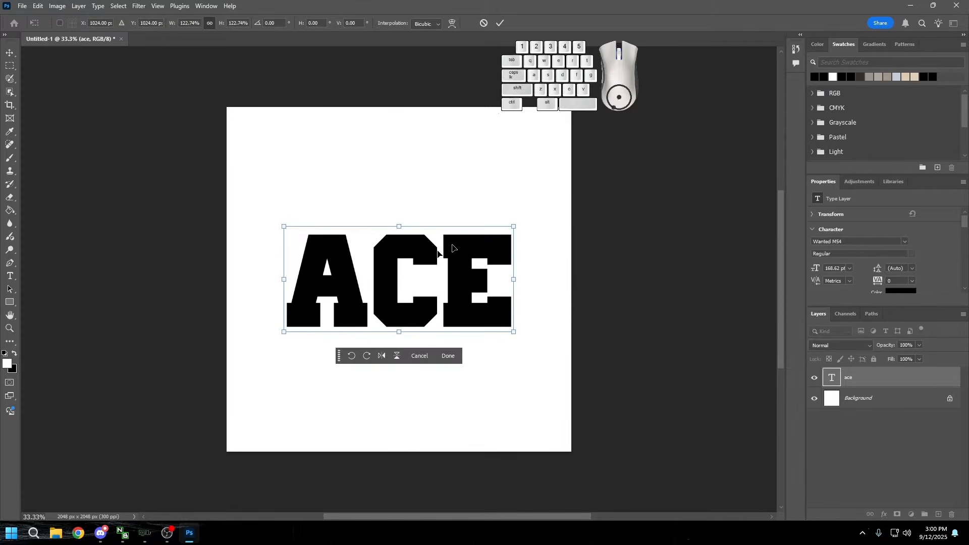
click(448, 355)
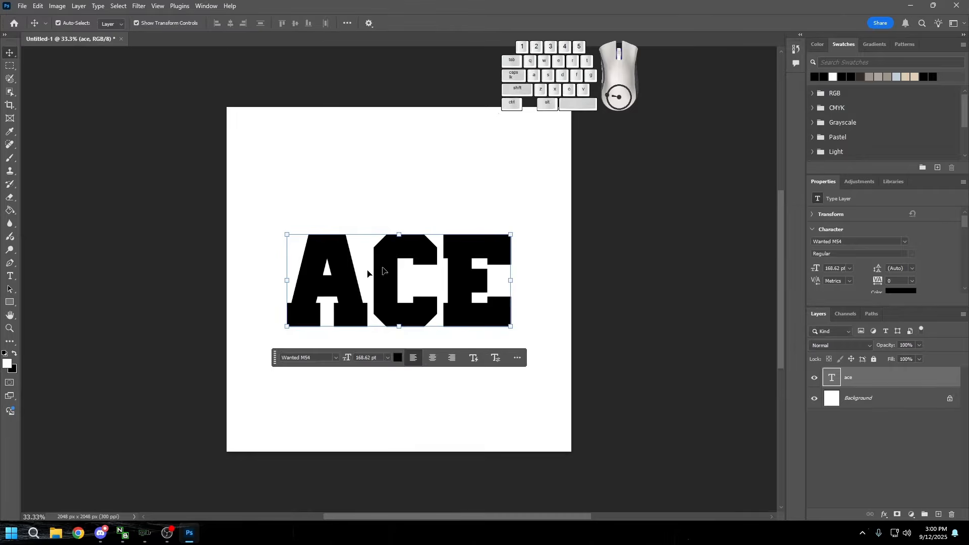
Step: Hide the Background layer and start a quick PNG export of the transparent ACE artwork
click(814, 398)
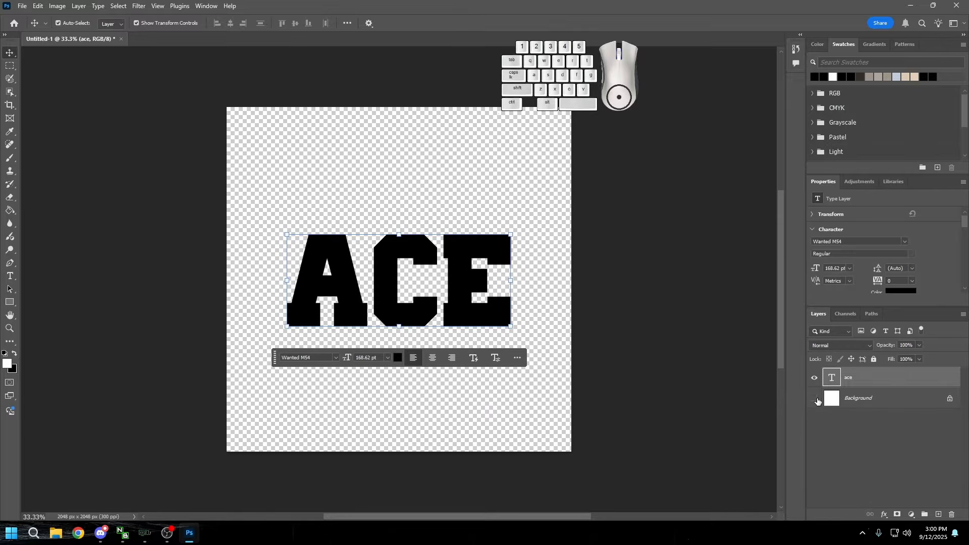
click(23, 5)
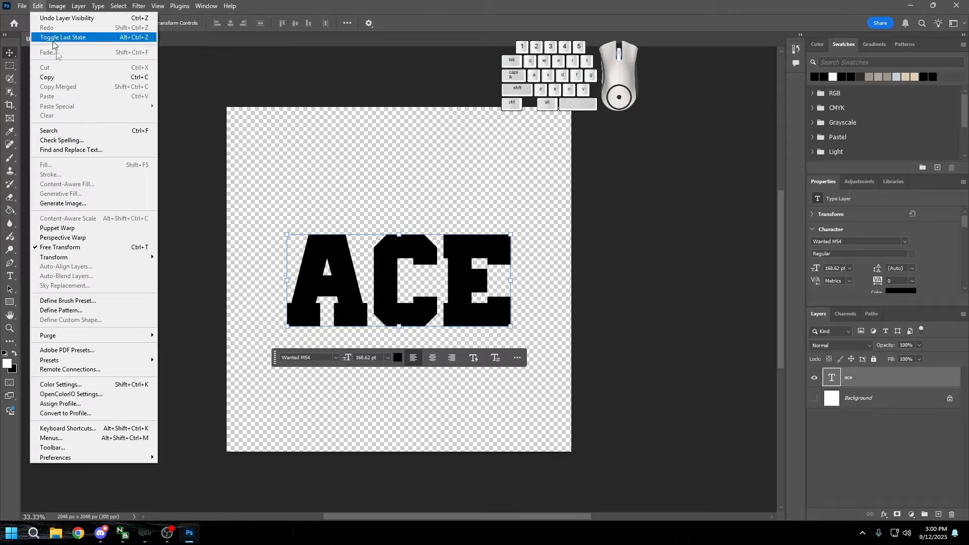
mouse_move(111, 183)
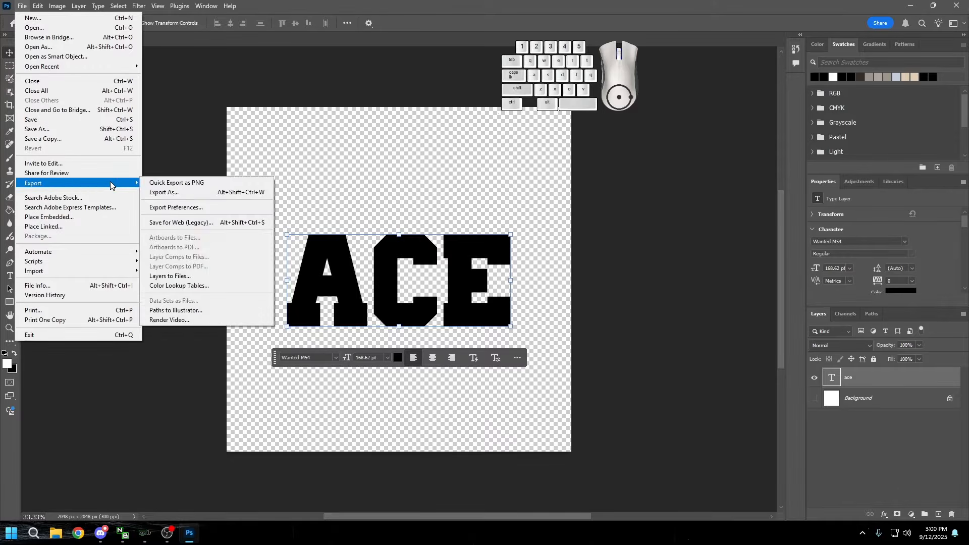
click(181, 184)
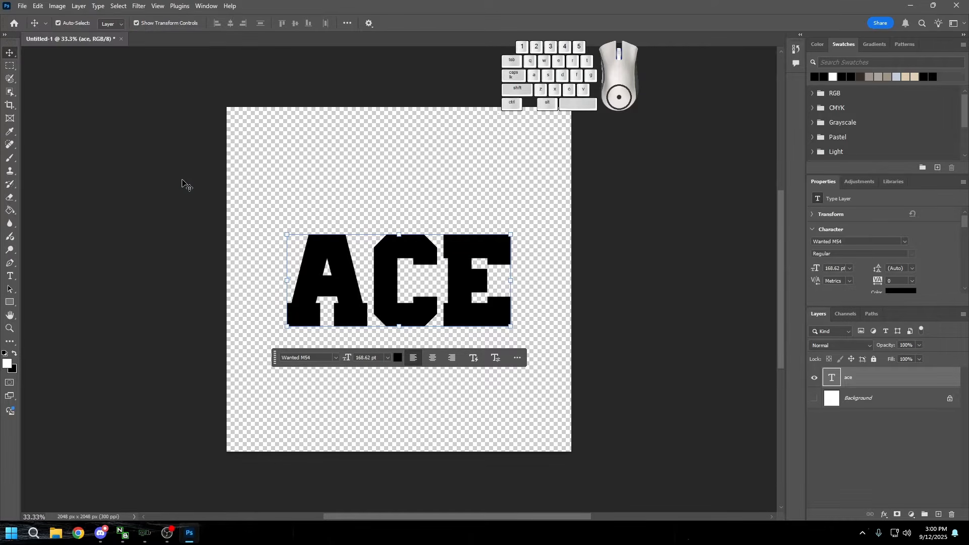
Step: Create a folder named "chain" in Downloads and open it as the export location
click(202, 217)
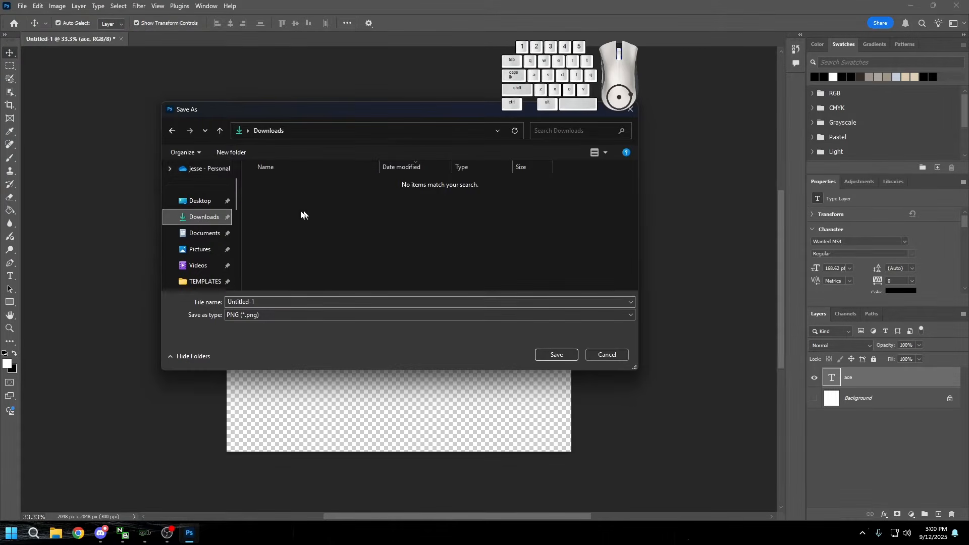
right_click(304, 208)
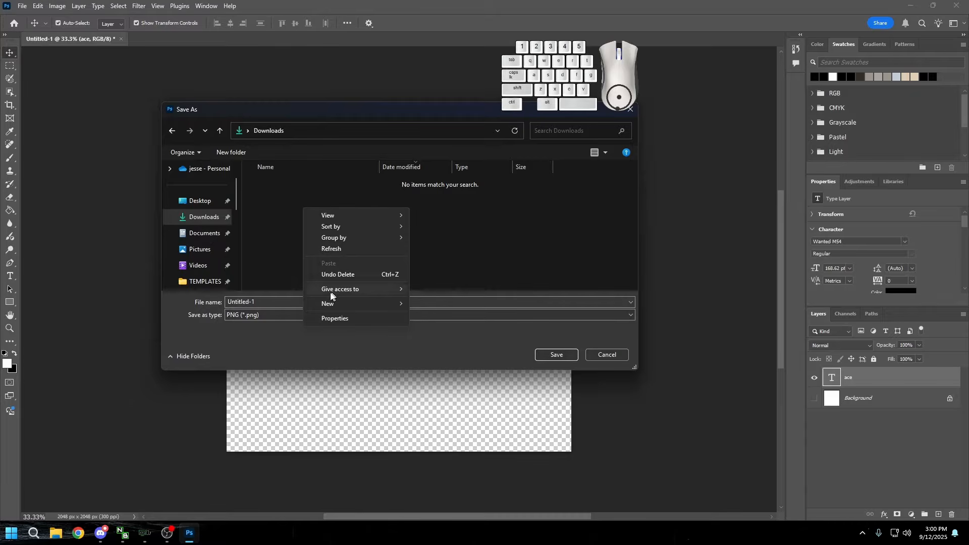
mouse_move(325, 305)
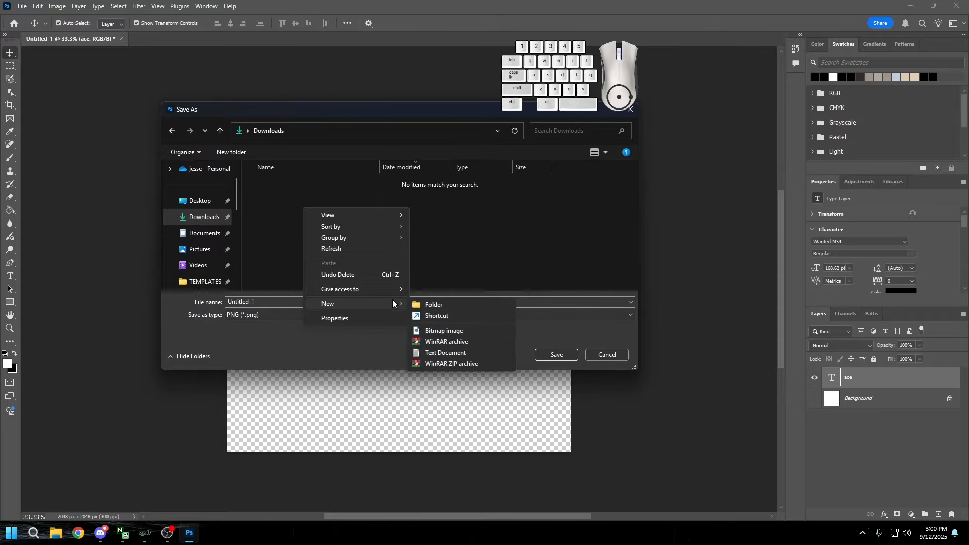
click(429, 305)
text(chaiu=)
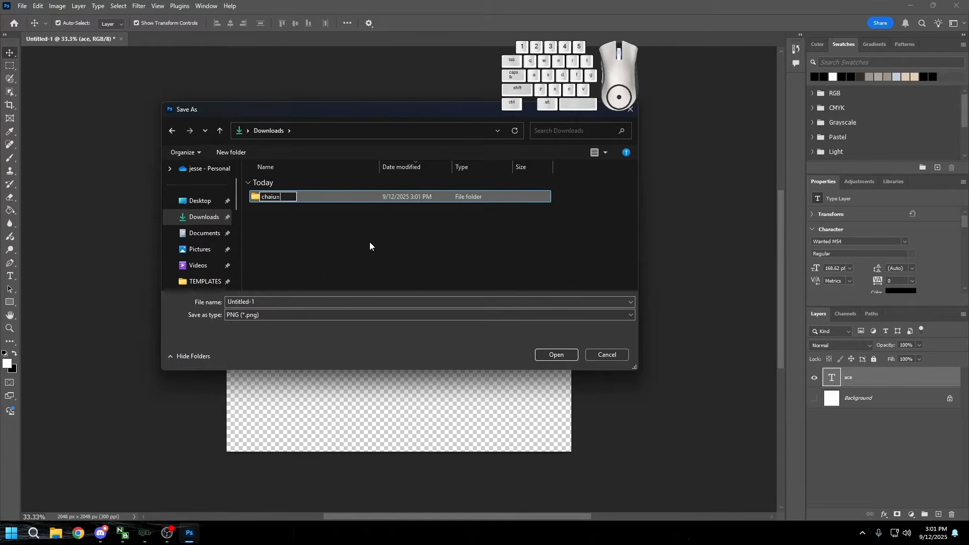
key(BackSpace)
text(n)
key(Return)
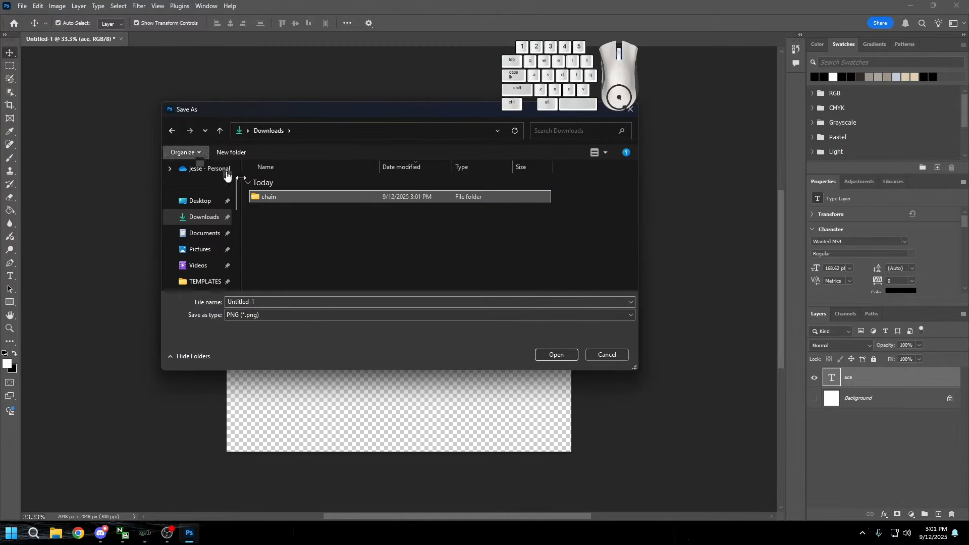
double_click(292, 196)
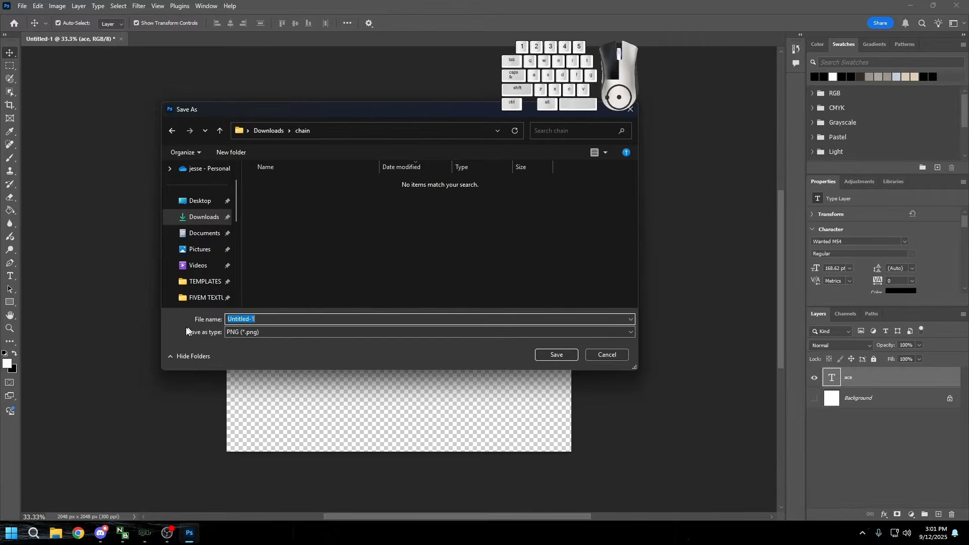
Step: Save the transparent PNG export as text1 in the chain folder
text(tet1)
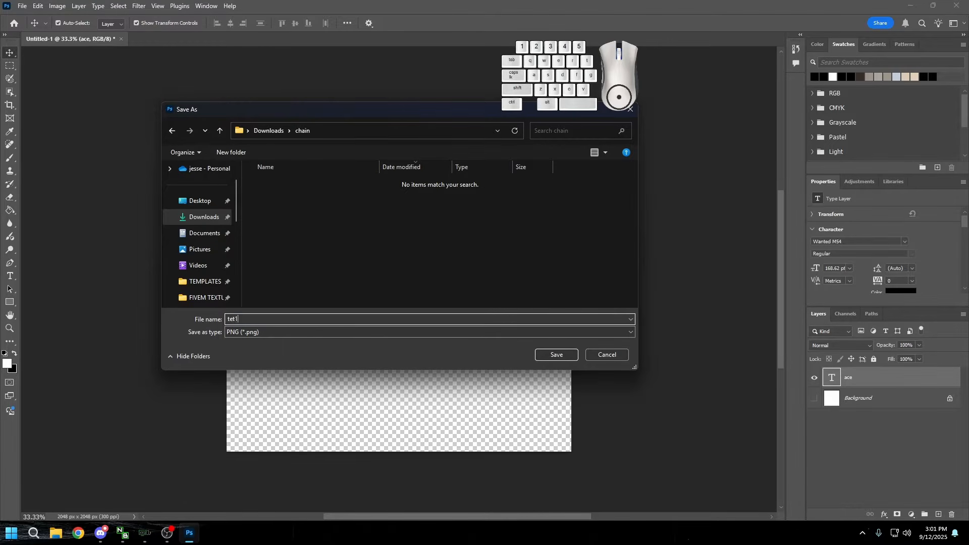
key(Return)
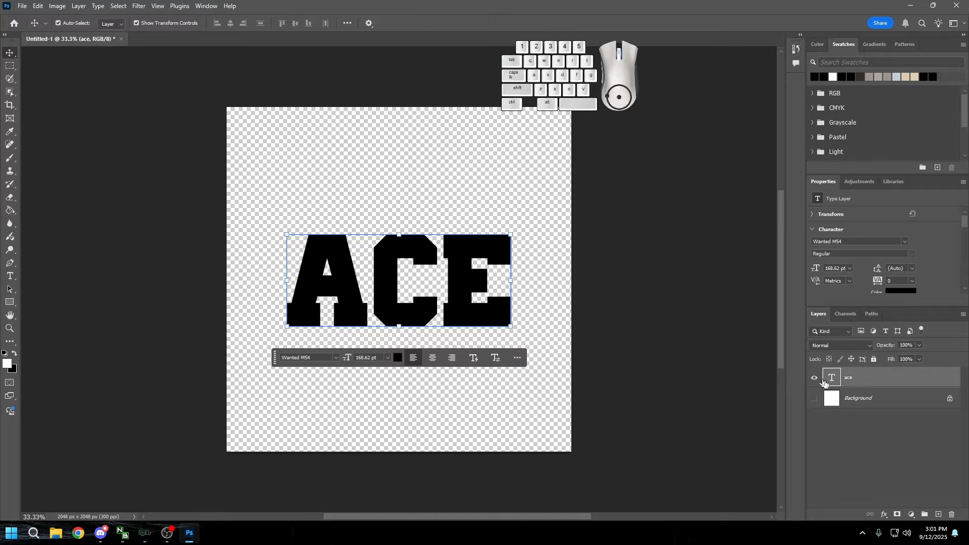
Step: Add a 25 px black stroke to the ace text layer, positioned outside the letters
double_click(859, 377)
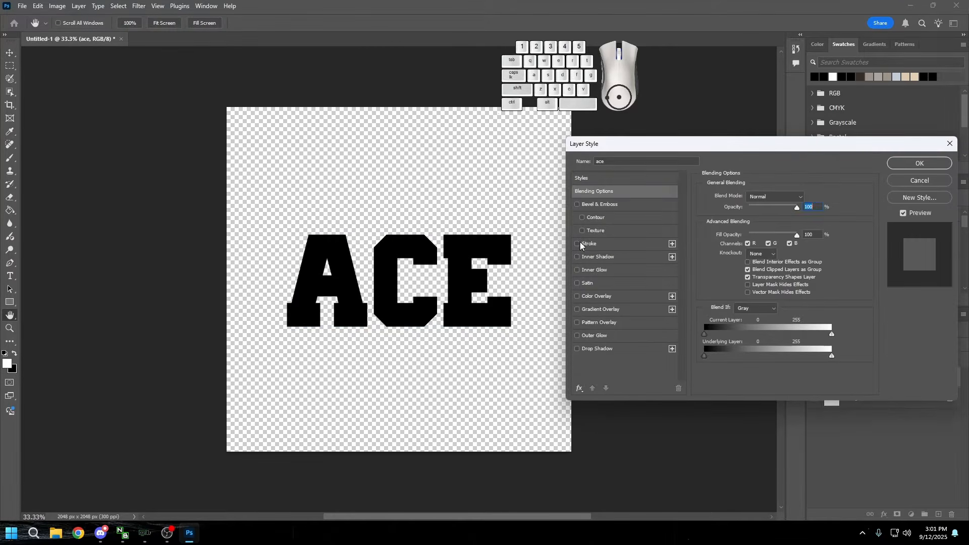
click(617, 245)
click(805, 195)
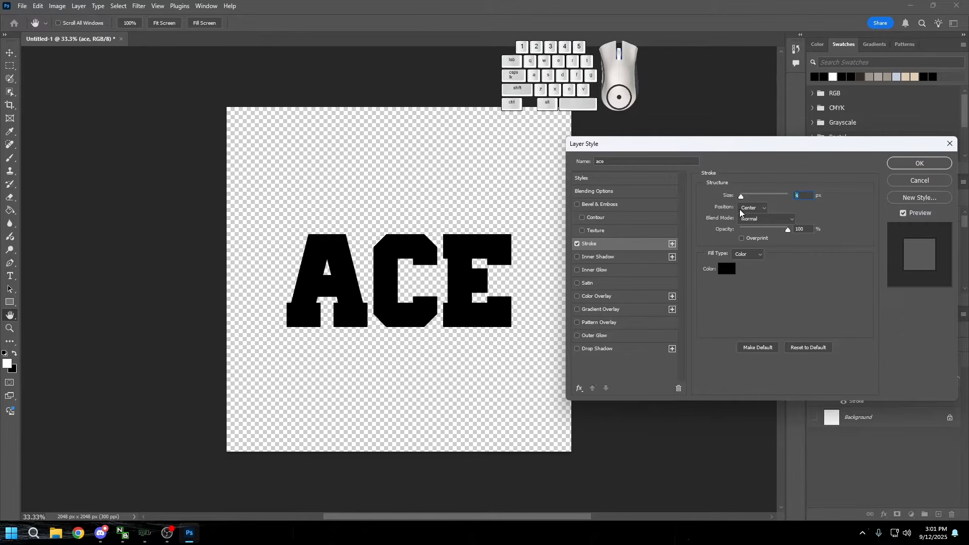
text(25)
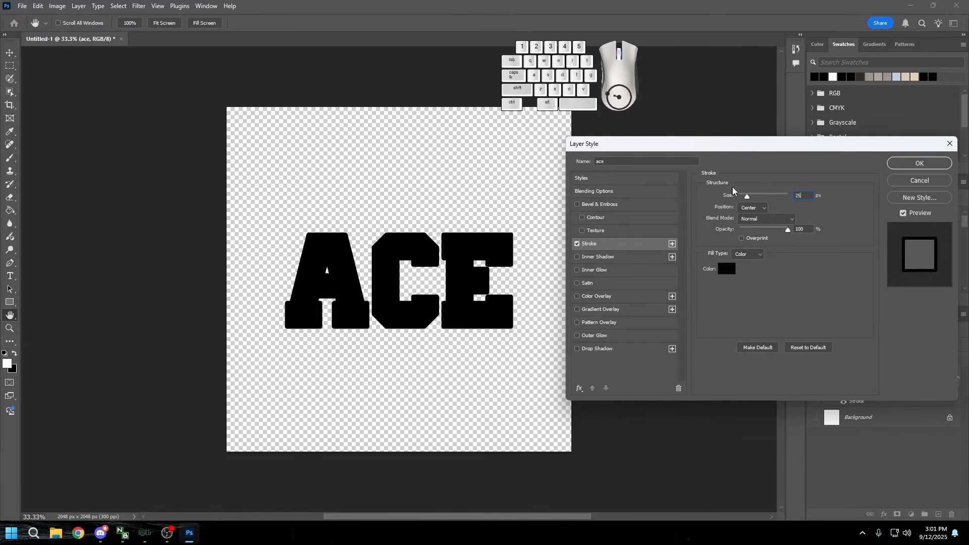
click(754, 208)
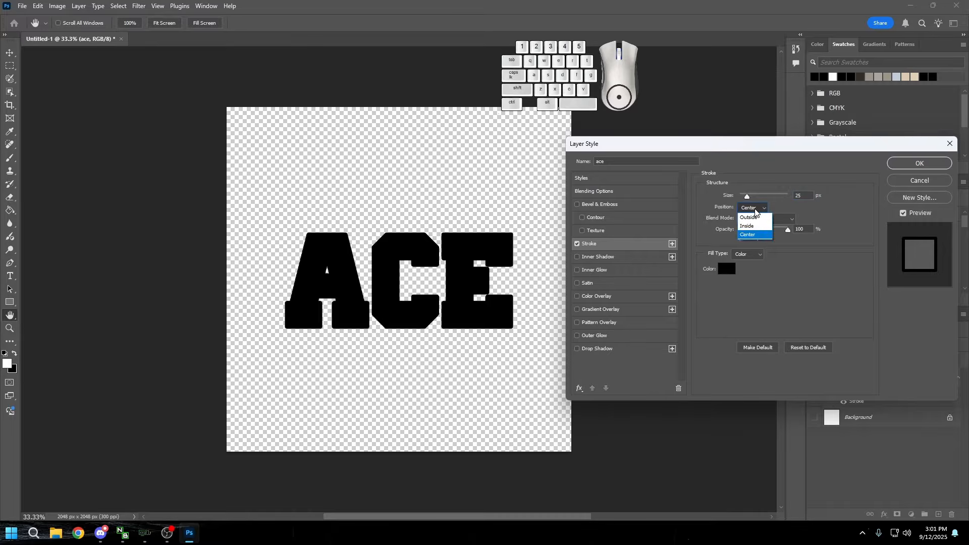
click(755, 217)
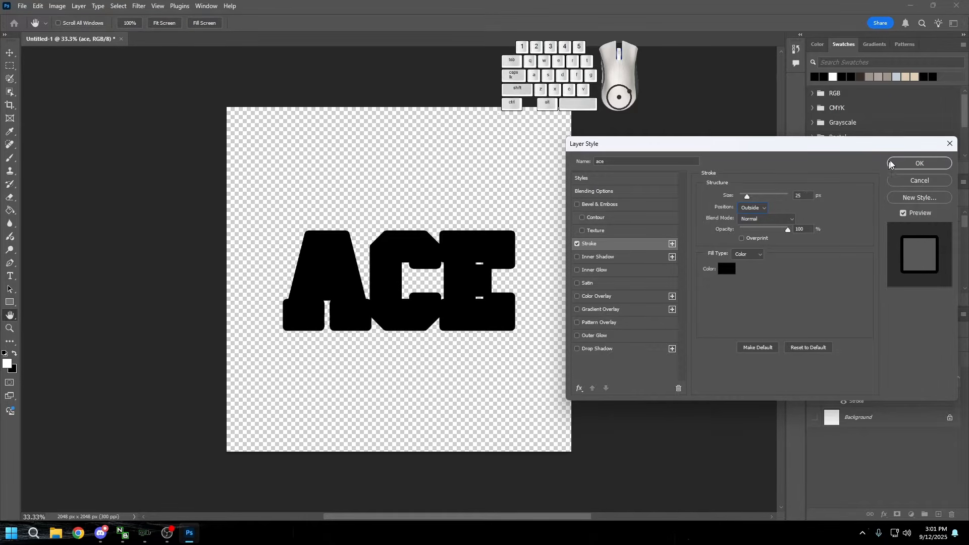
Step: Increase the outside stroke size to 35 px and apply the layer style
click(809, 197)
text(30)
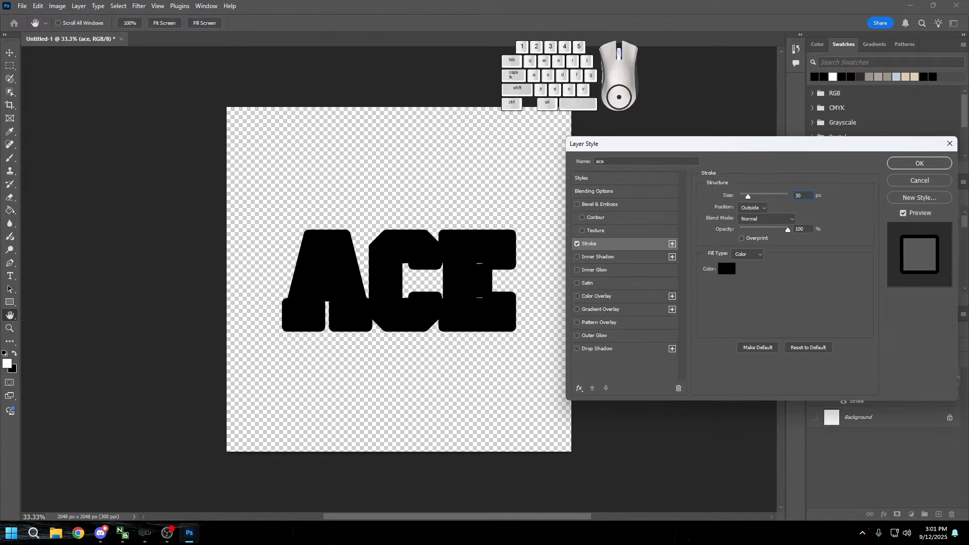
key(BackSpace)
text(5)
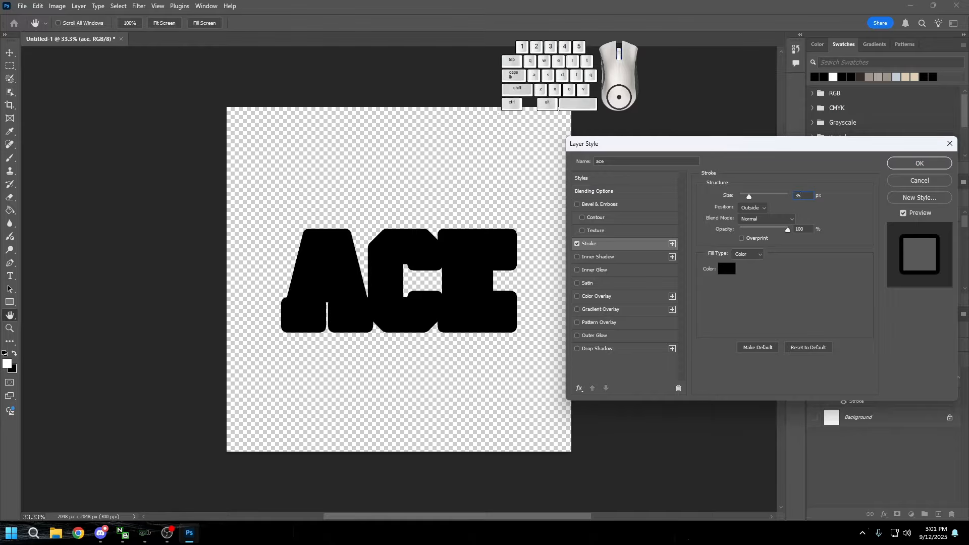
click(919, 163)
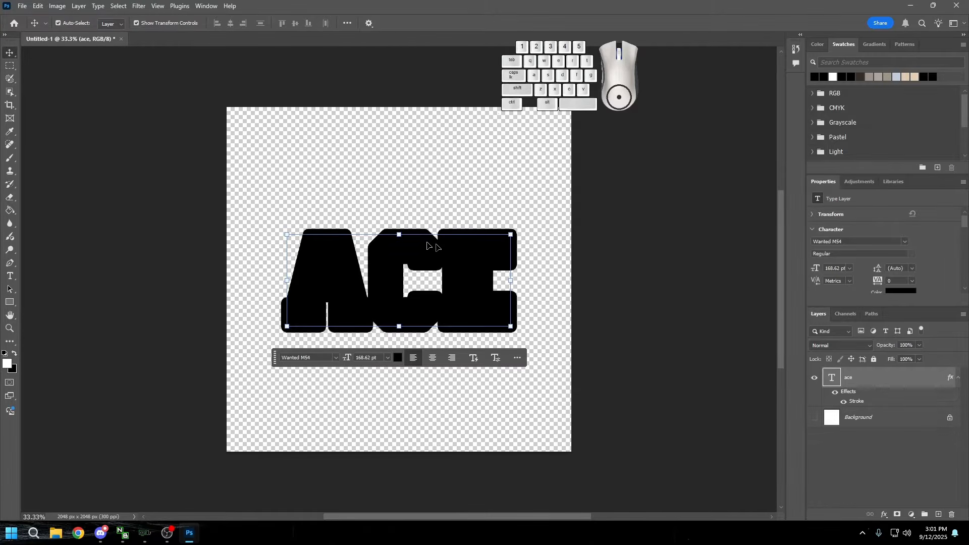
Step: Quick export the stroked lettering as a PNG named text2 in the chain folder
click(22, 6)
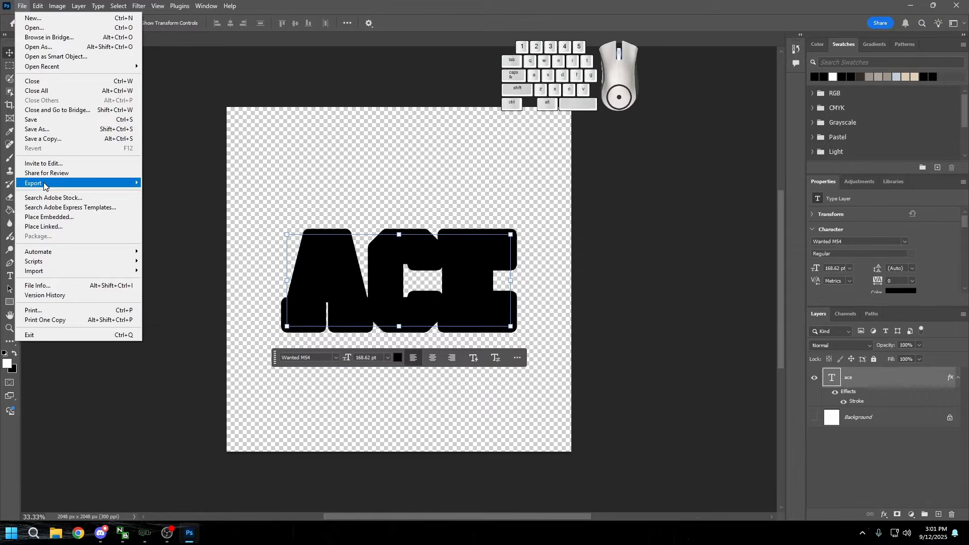
mouse_move(43, 183)
click(180, 184)
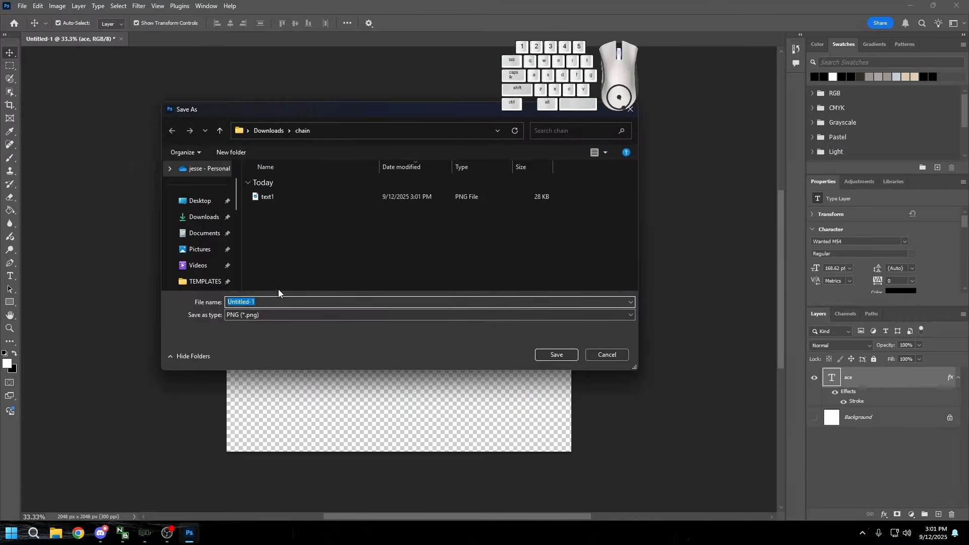
text(tex)
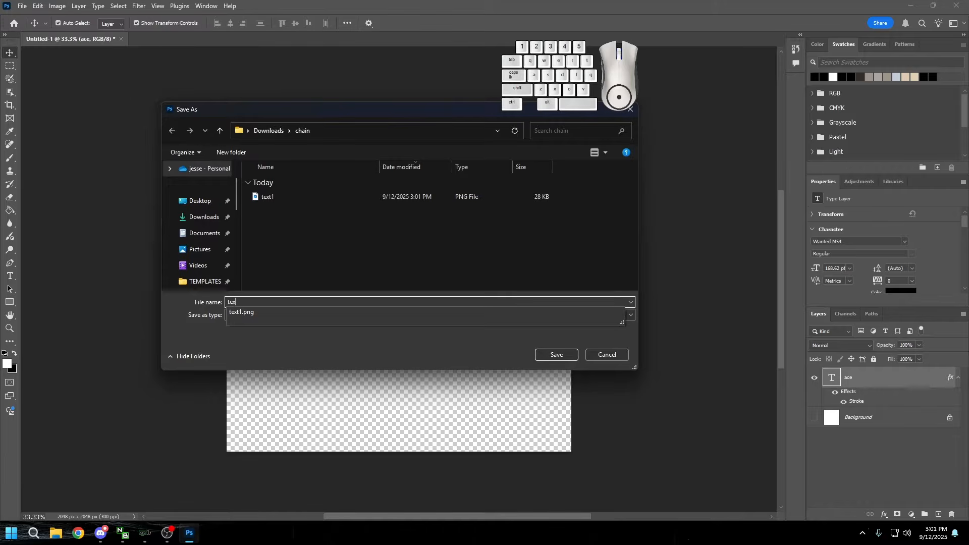
text(t2)
key(Return)
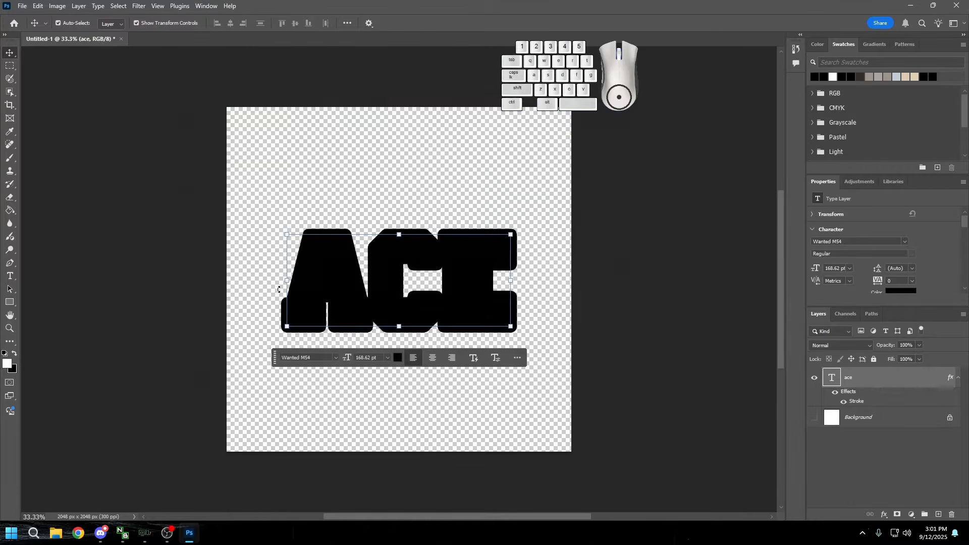
Step: Set the ace layer's stroke size to 65 px and apply the layer style
double_click(876, 379)
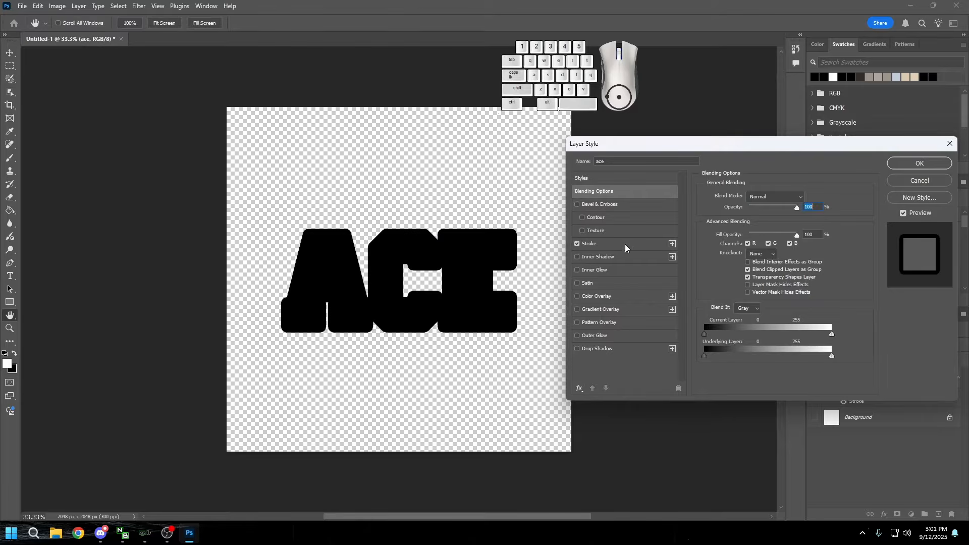
click(626, 244)
drag(803, 197, 773, 201)
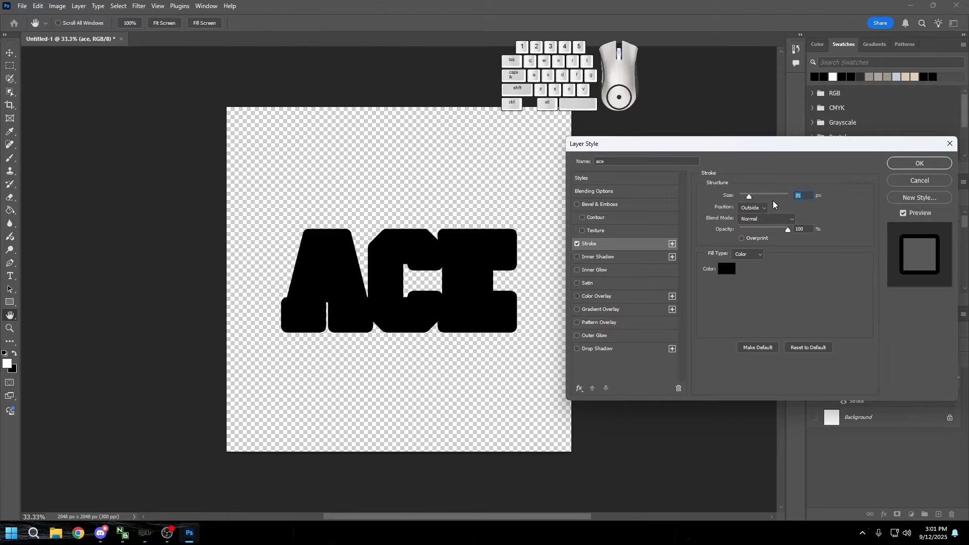
text(65)
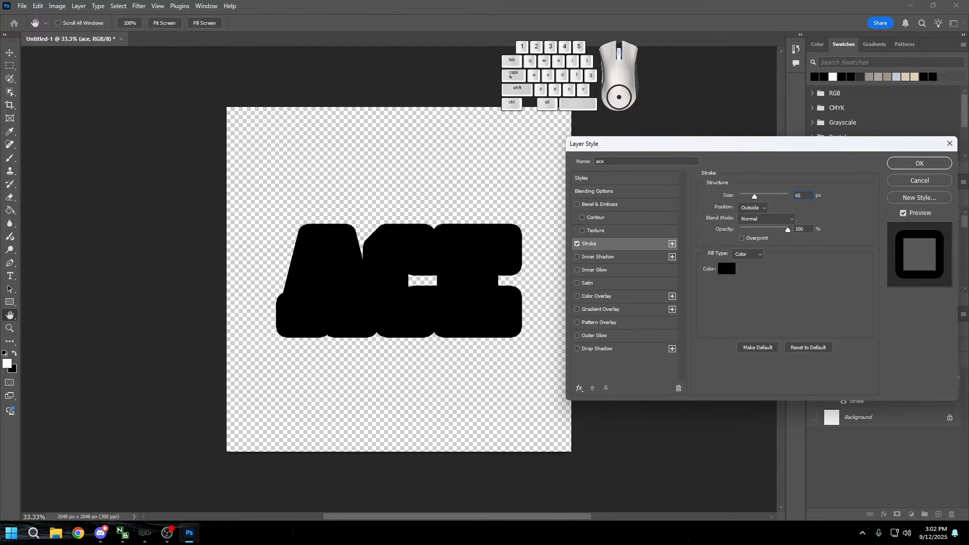
click(921, 160)
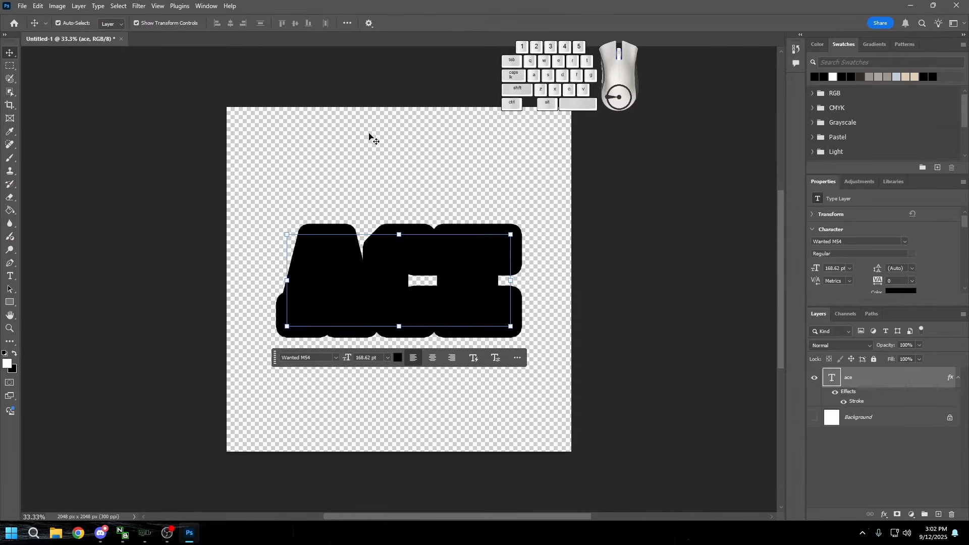
click(23, 7)
mouse_move(35, 184)
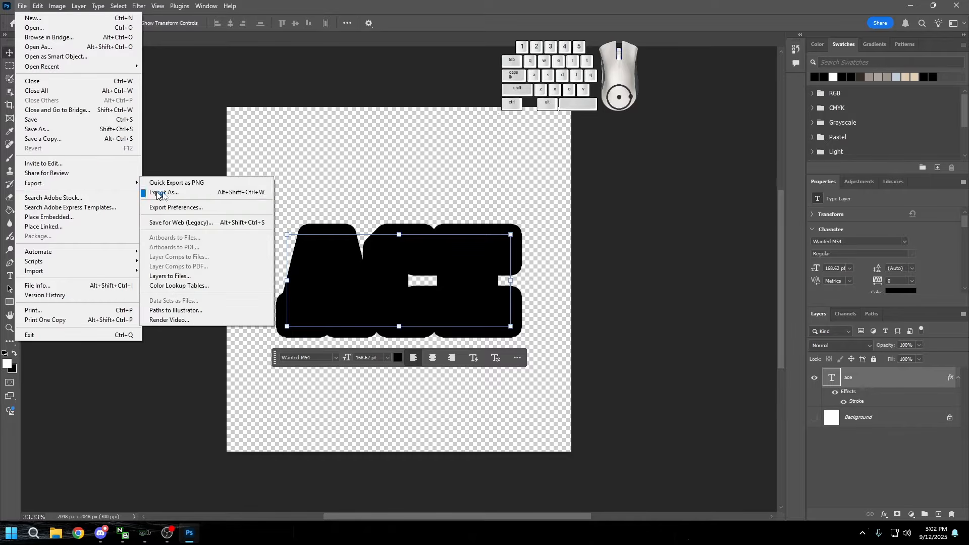
click(185, 192)
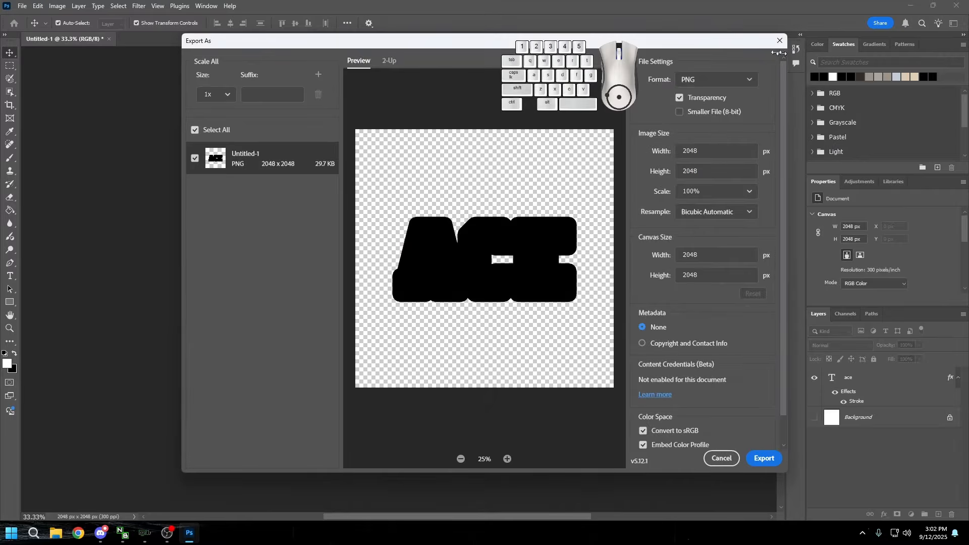
click(778, 40)
Step: Quick export the thickest lettering outline as a PNG named text3 in the chain folder
click(22, 6)
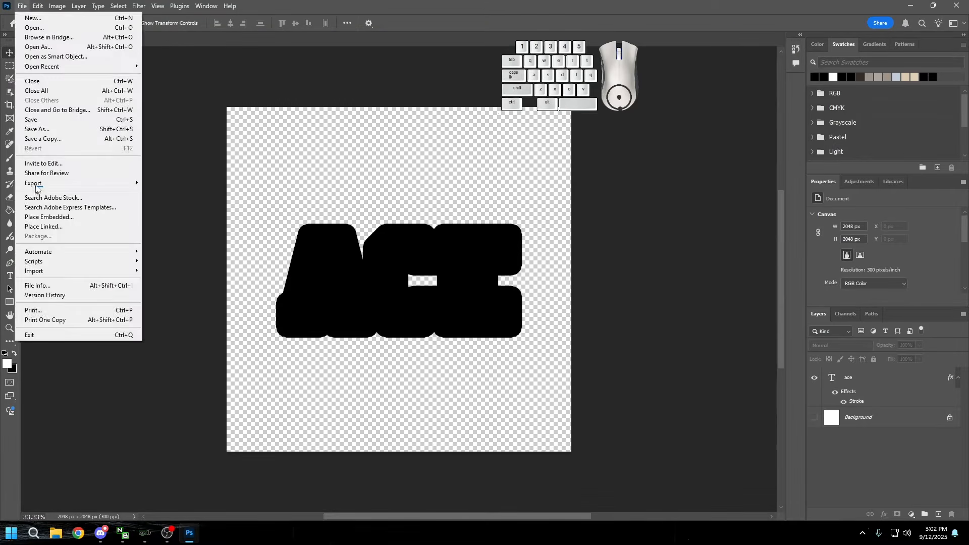
mouse_move(43, 187)
click(163, 182)
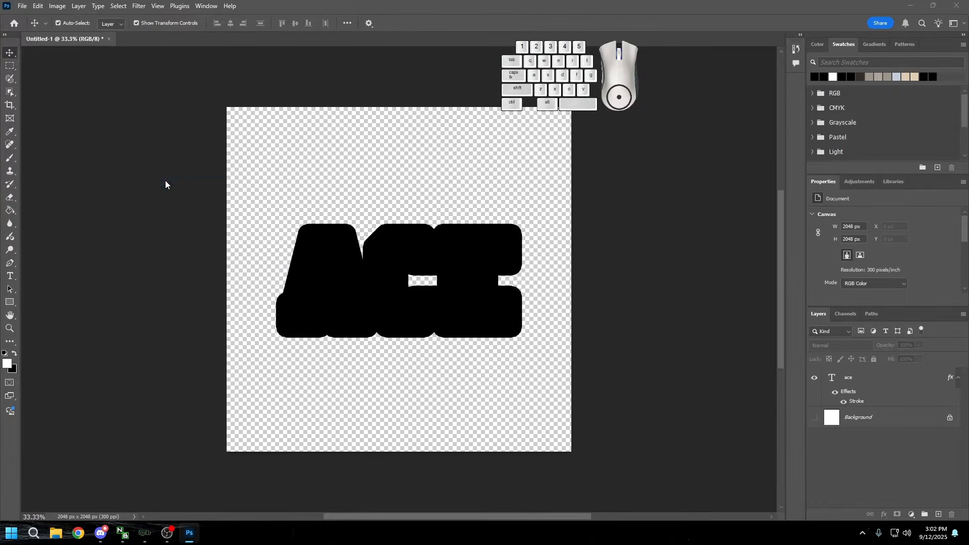
text(te)
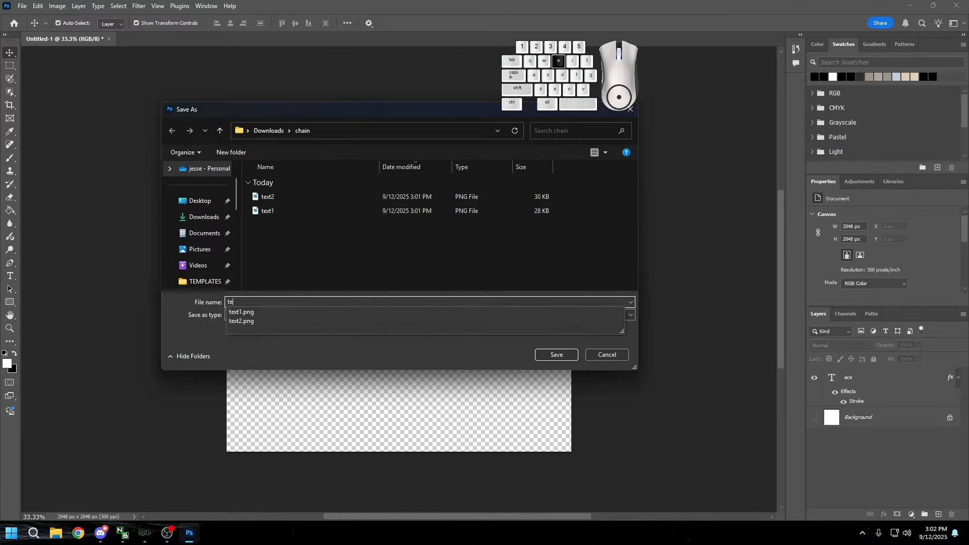
text(xt3)
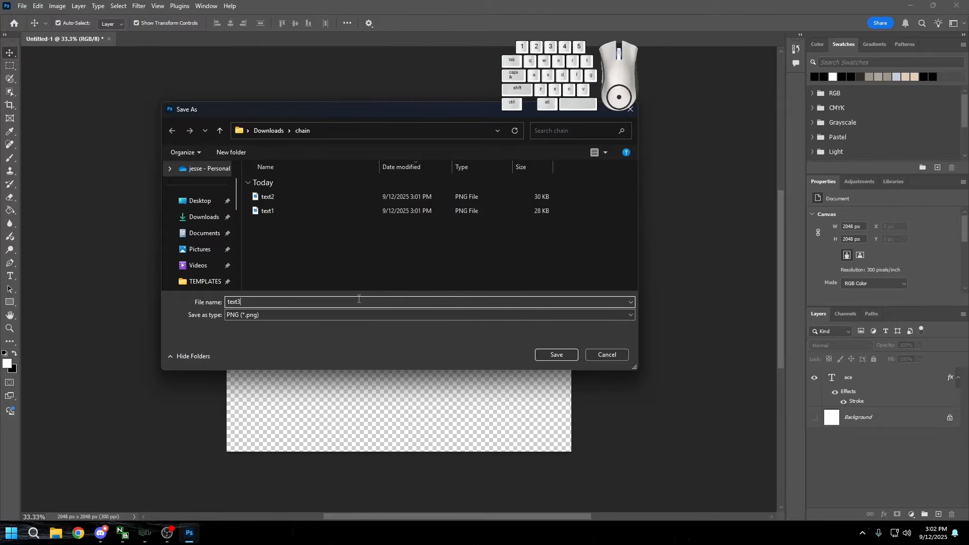
key(Return)
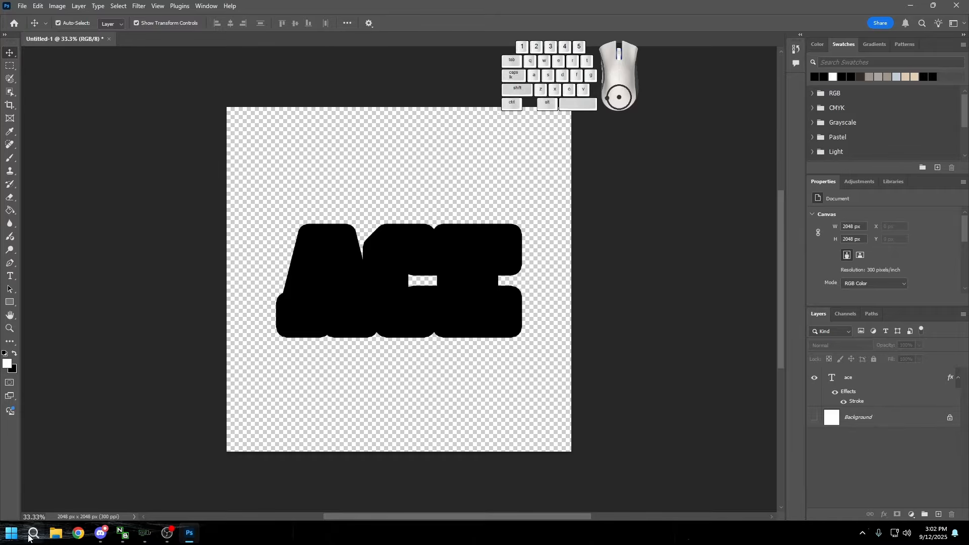
Step: Launch Inkscape and create a new blank document
click(11, 534)
click(188, 240)
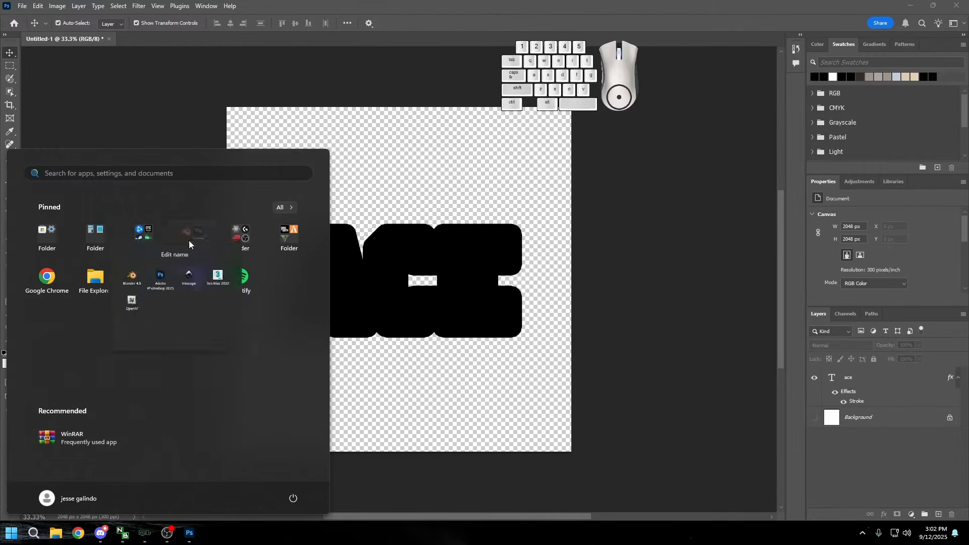
click(188, 307)
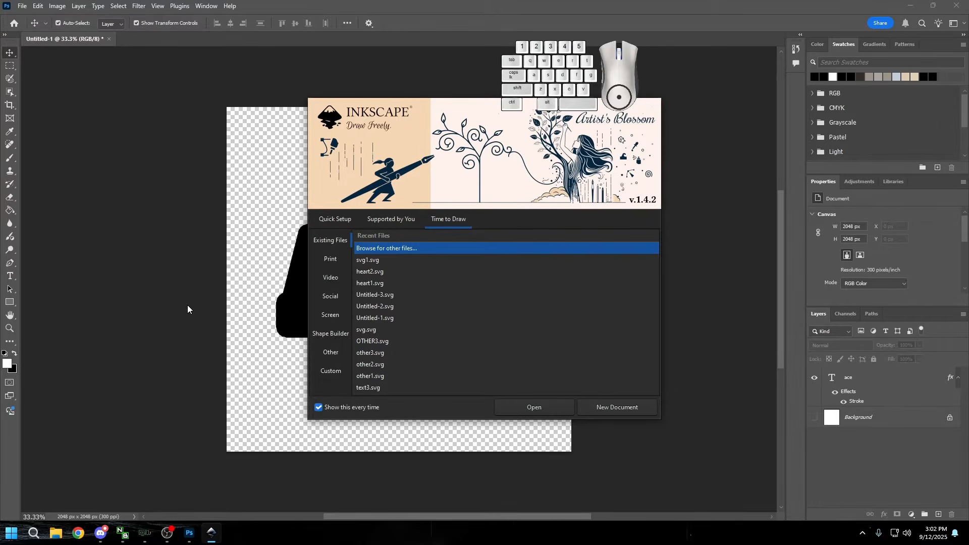
click(607, 405)
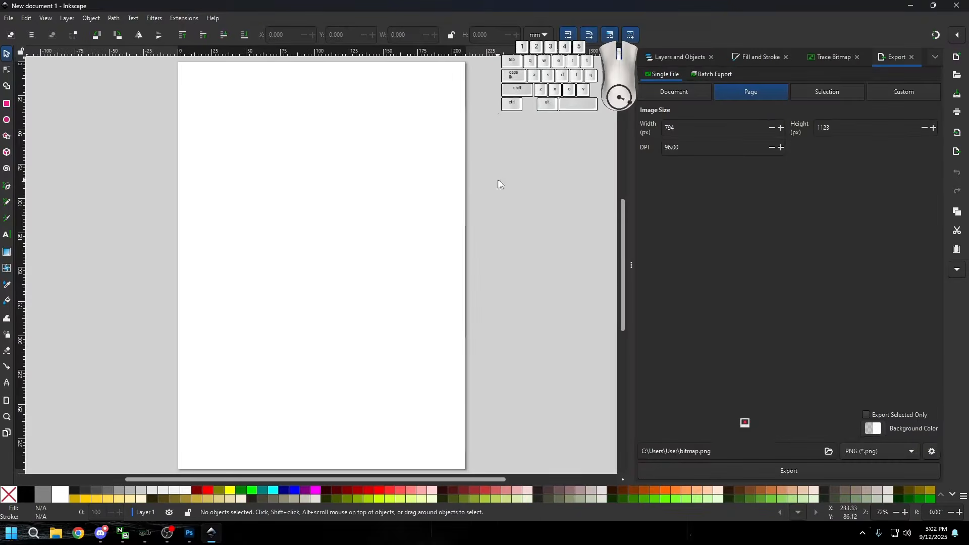
Step: Open the text1 PNG from the chain folder in Downloads
click(8, 19)
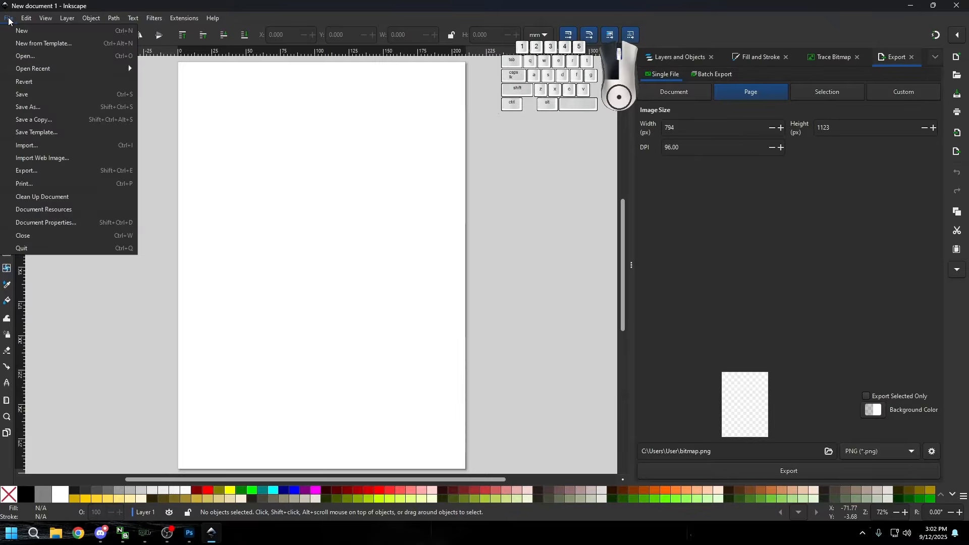
click(20, 56)
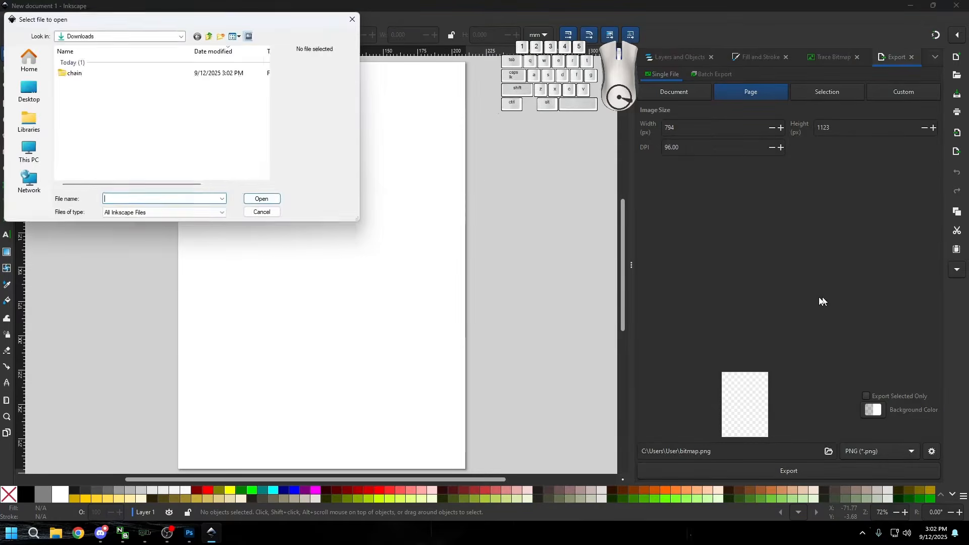
double_click(82, 76)
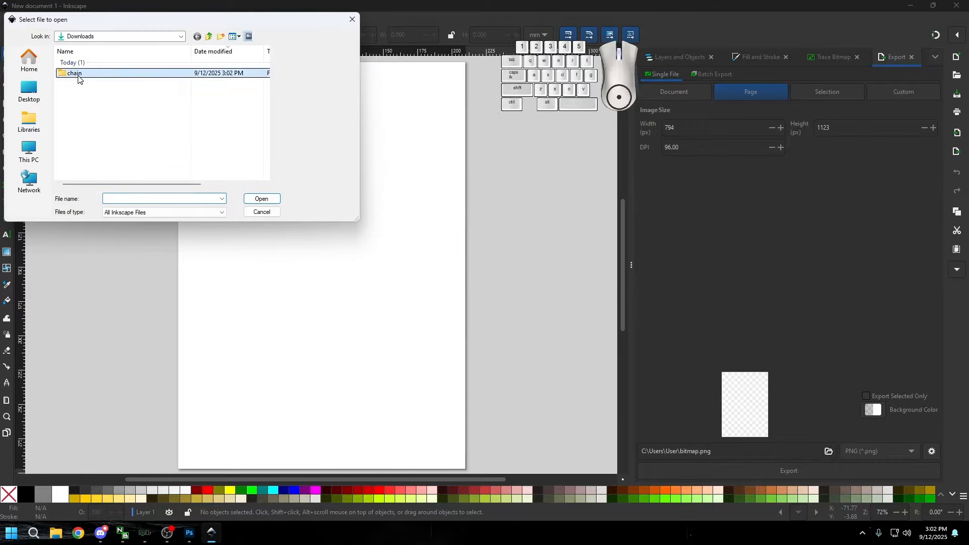
double_click(73, 93)
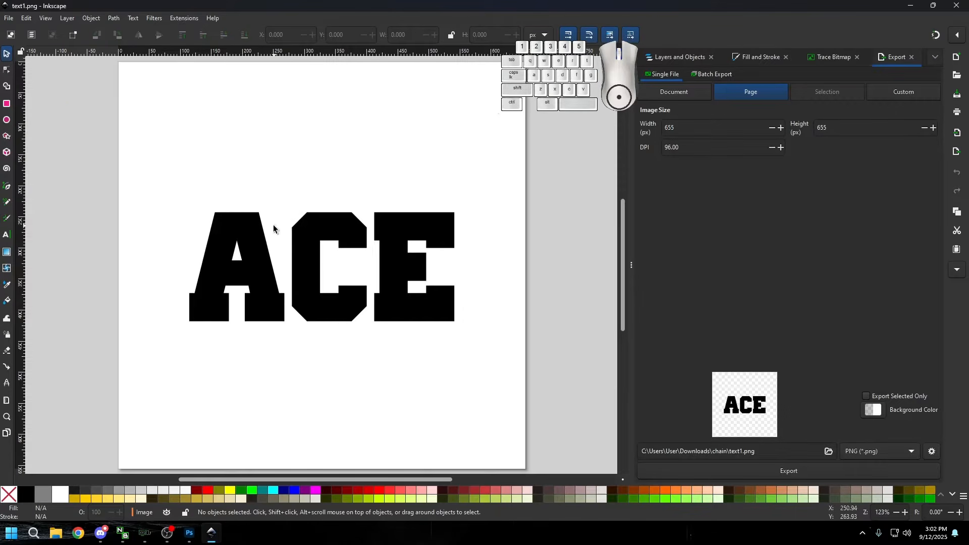
Step: Trace the ACE image into a vector path with a single-scan Brightness cutoff
click(249, 224)
click(113, 18)
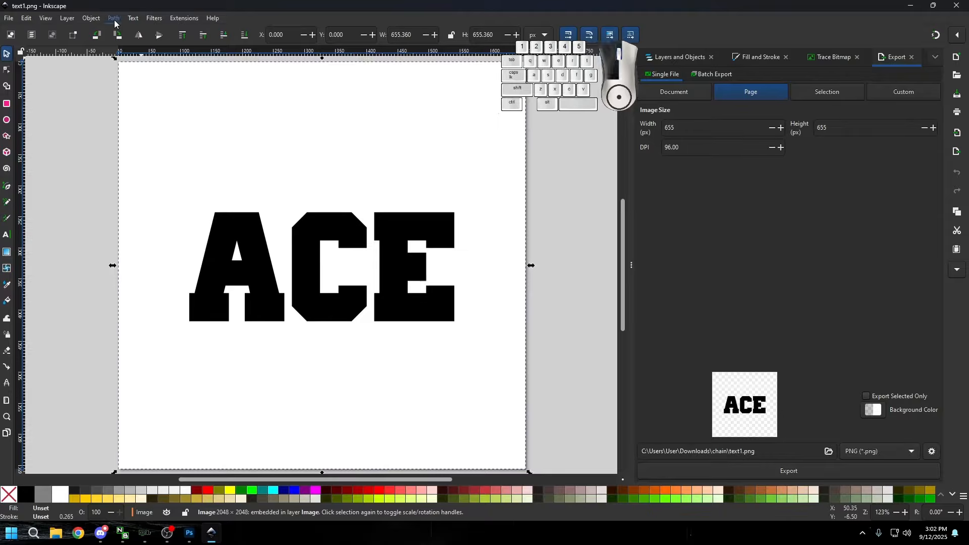
click(136, 60)
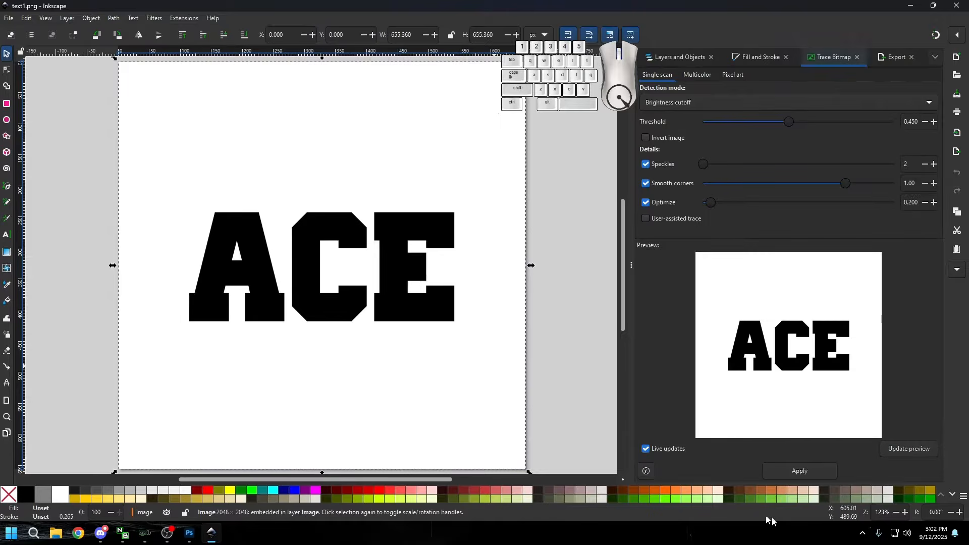
click(782, 464)
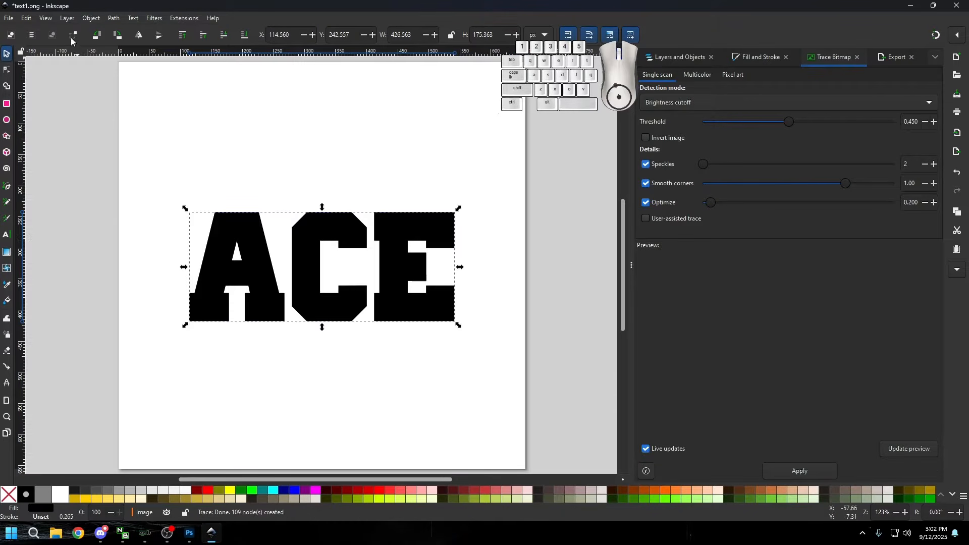
Step: Export the traced text1 page as a Plain SVG named text1.svg in the chain folder
click(9, 19)
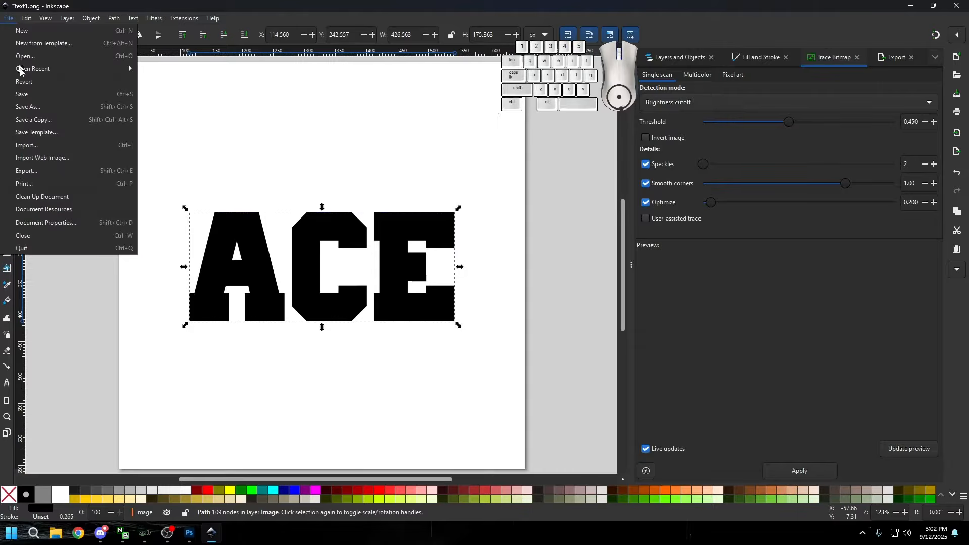
click(25, 174)
click(856, 451)
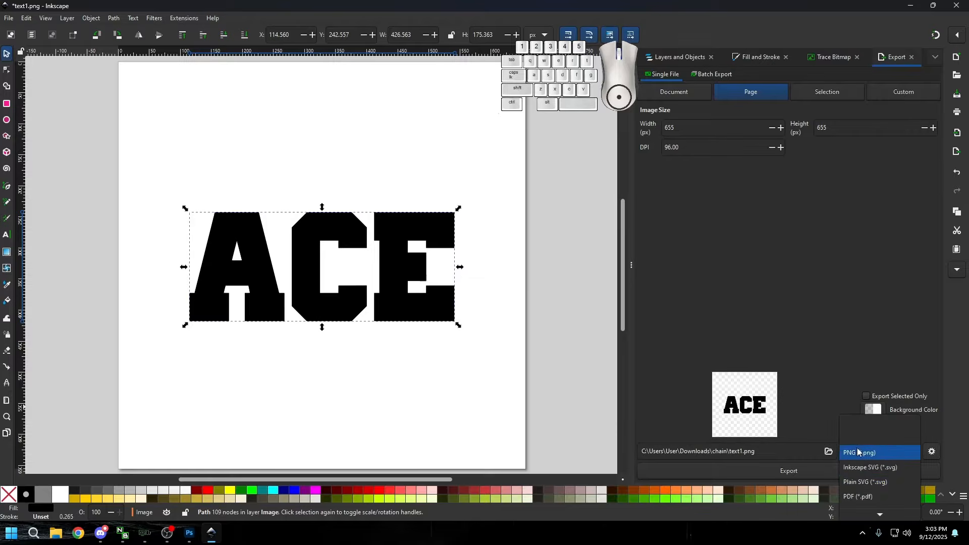
click(857, 481)
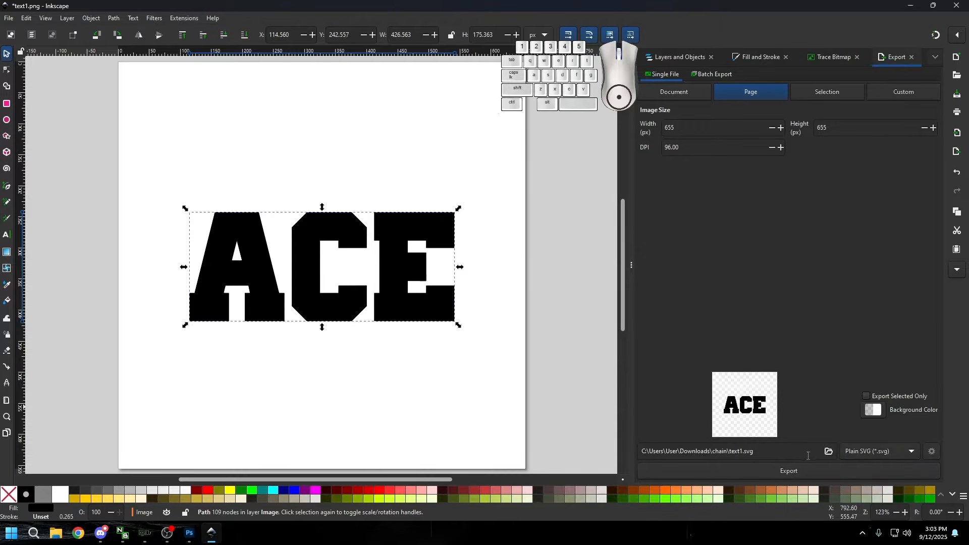
click(871, 454)
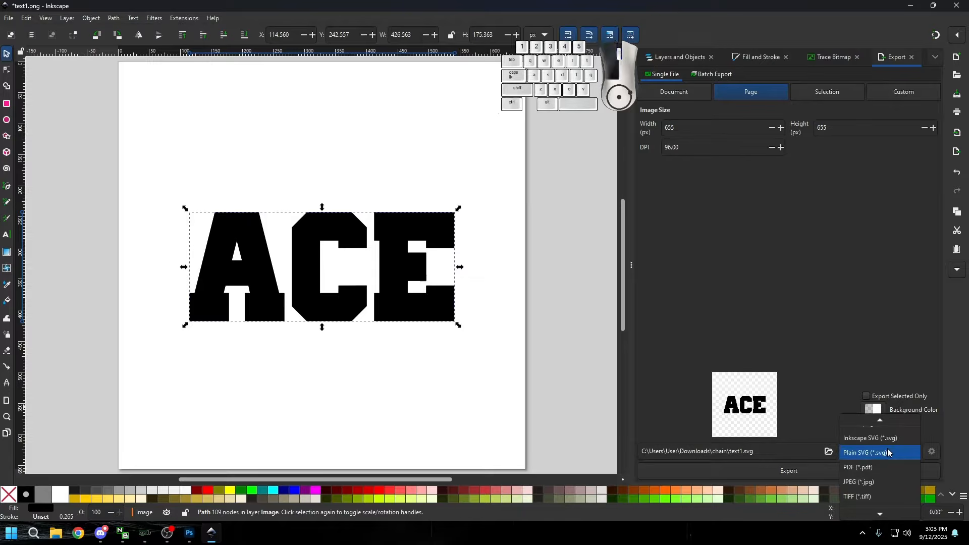
click(880, 437)
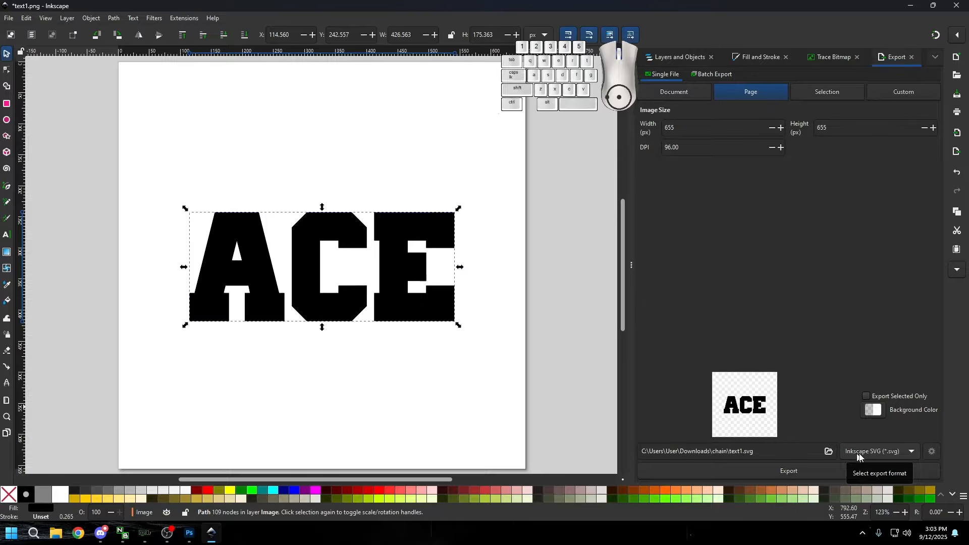
click(903, 453)
click(891, 464)
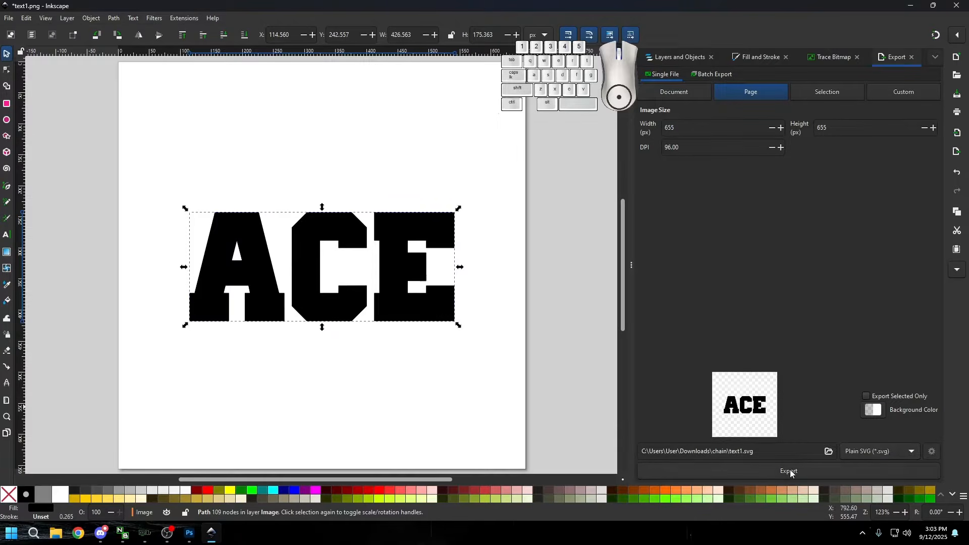
click(790, 471)
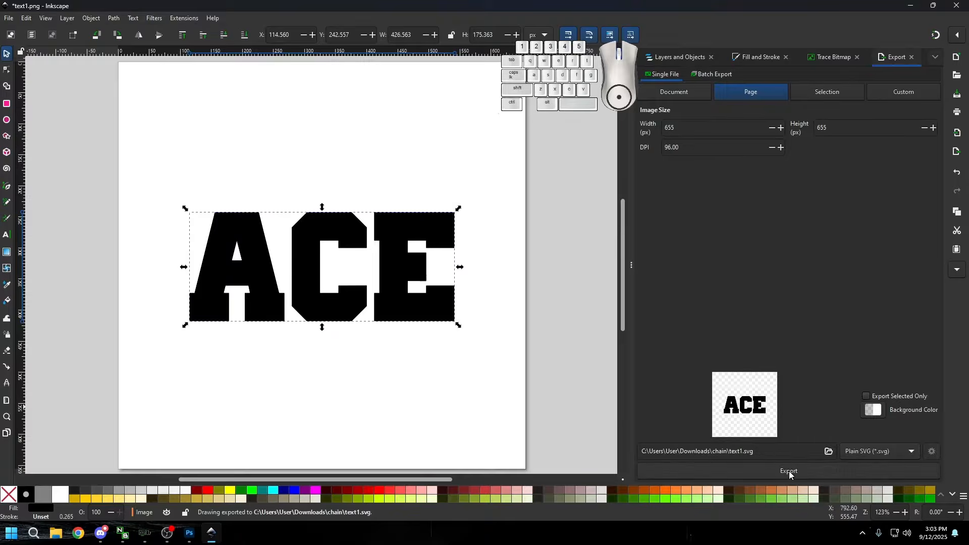
Step: Open the text2 PNG from the chain folder
click(4, 18)
click(49, 57)
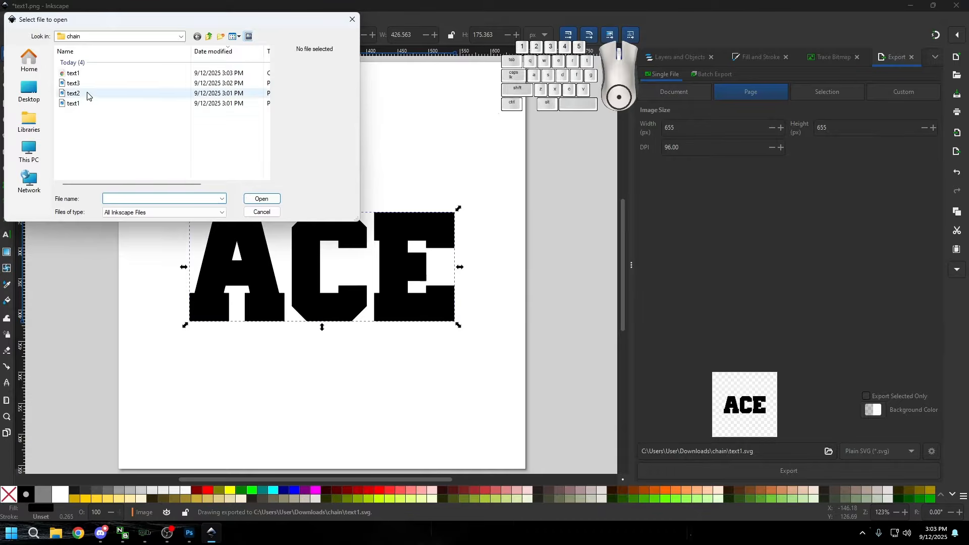
double_click(74, 94)
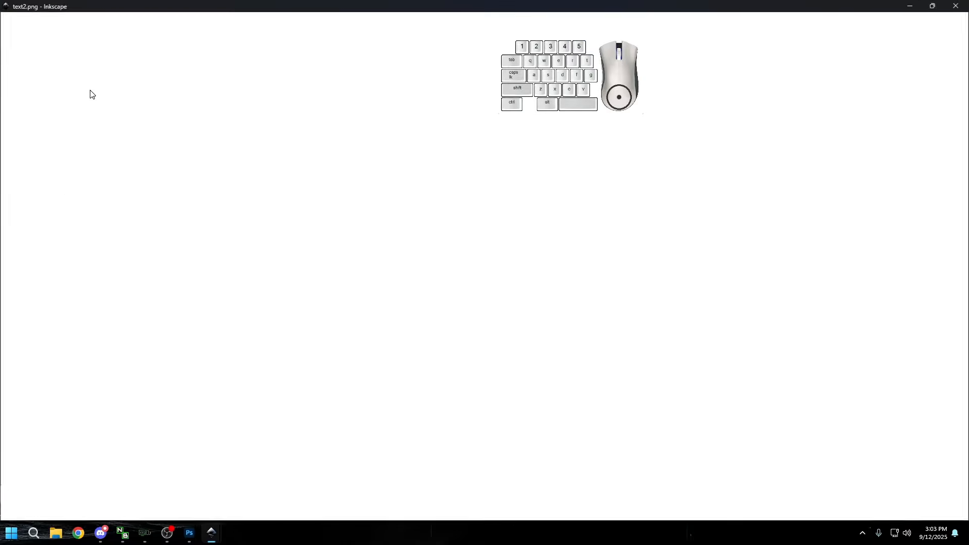
key(ctrl+shift+e)
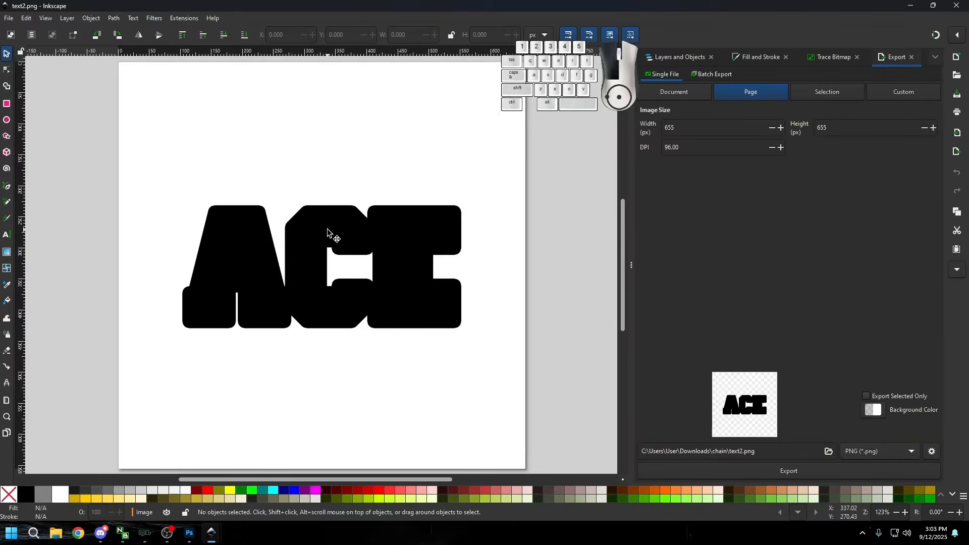
Step: Trace the text2 lettering image into a vector path with a single-scan Brightness cutoff at threshold 0.450
click(329, 231)
click(119, 22)
click(141, 54)
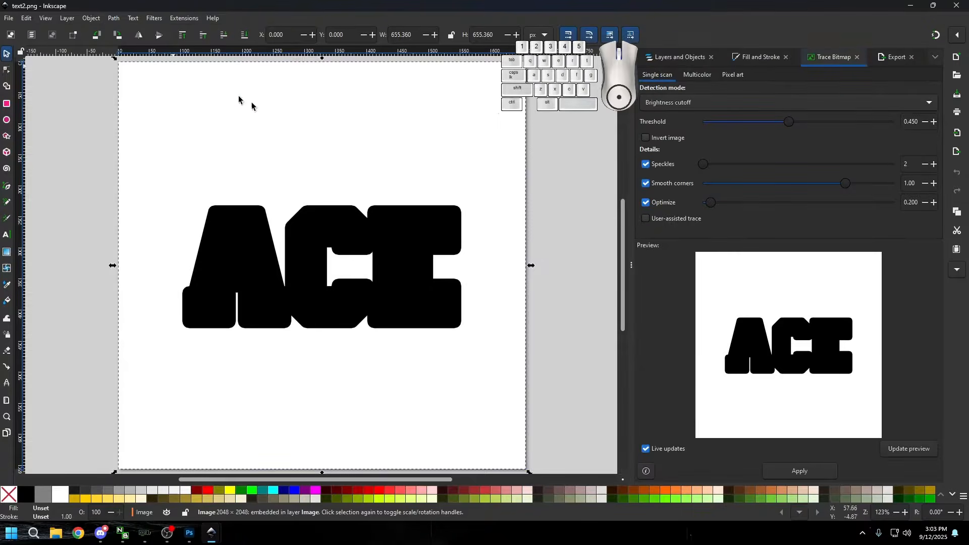
click(797, 469)
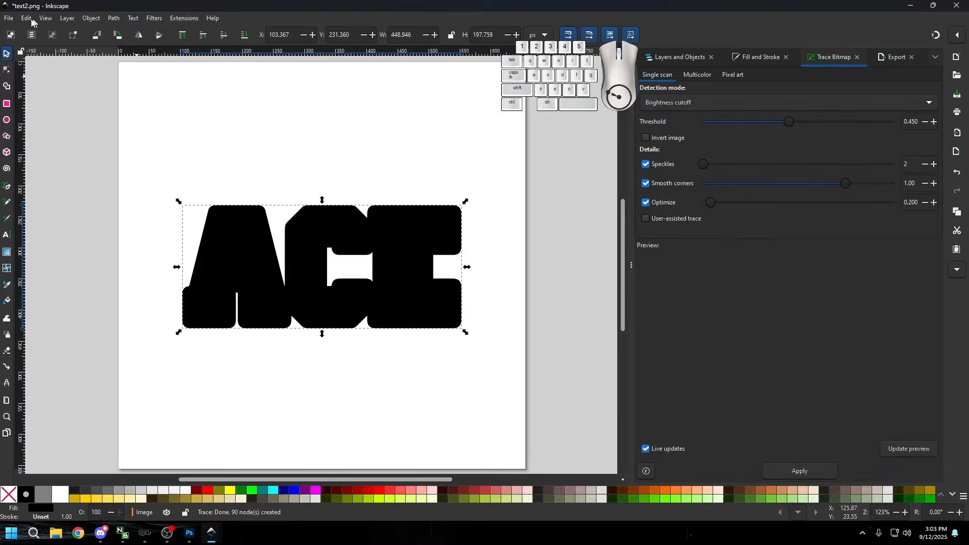
Step: Export the traced text2 page as a Plain SVG named text2.svg in the chain folder
click(8, 18)
click(58, 172)
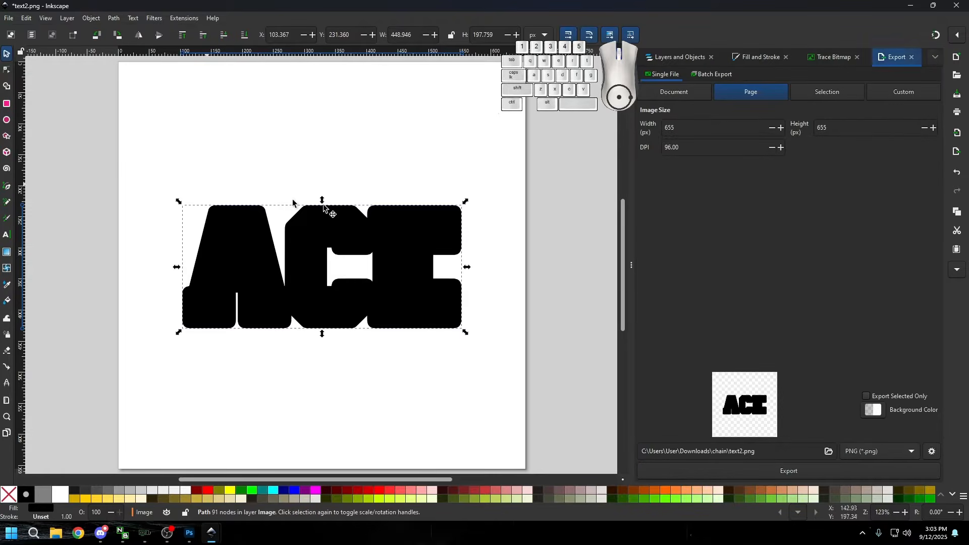
click(857, 453)
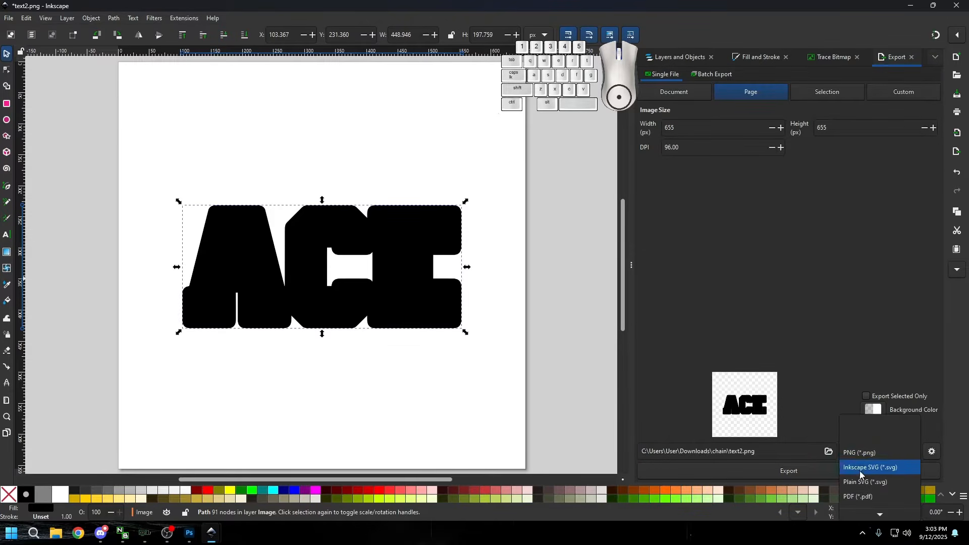
click(858, 482)
click(789, 470)
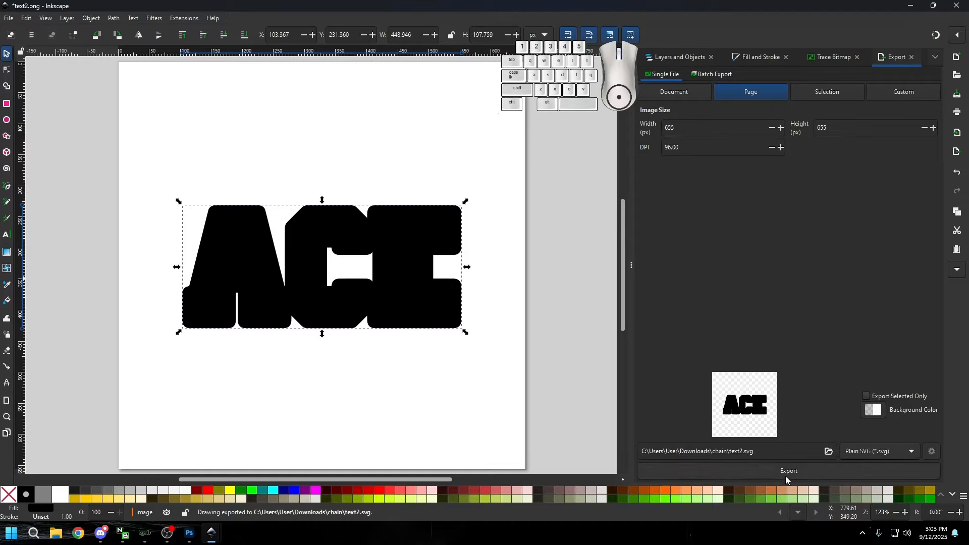
Step: Open the text3 PNG from the chain folder
click(8, 19)
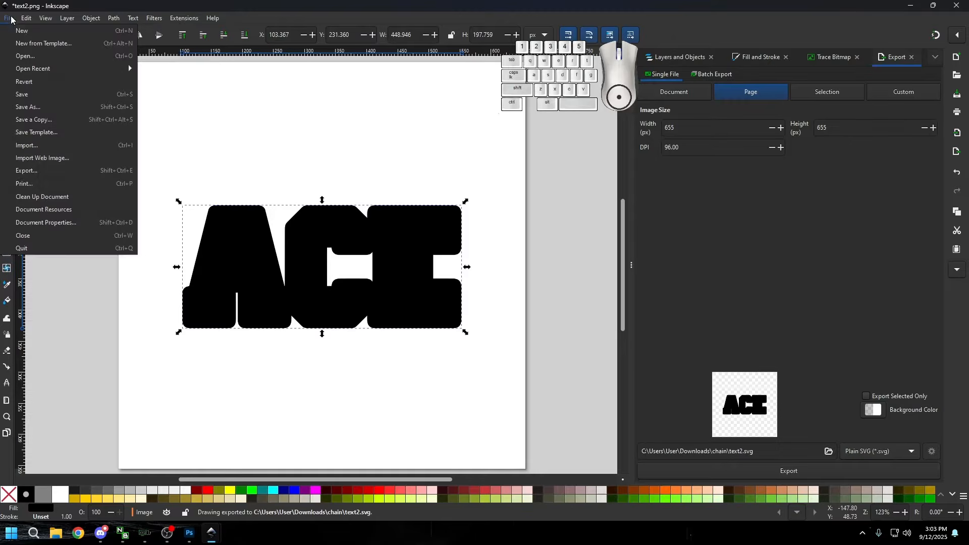
click(40, 55)
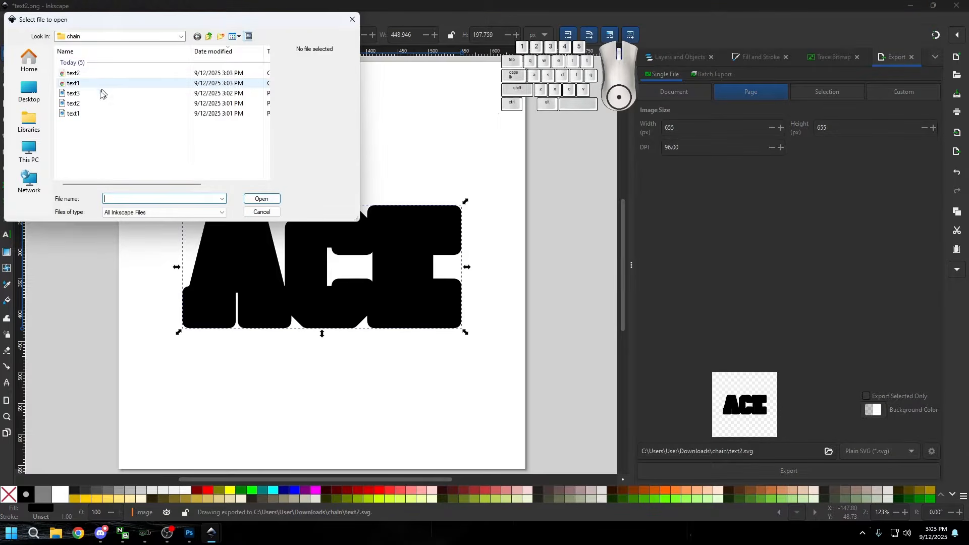
double_click(88, 100)
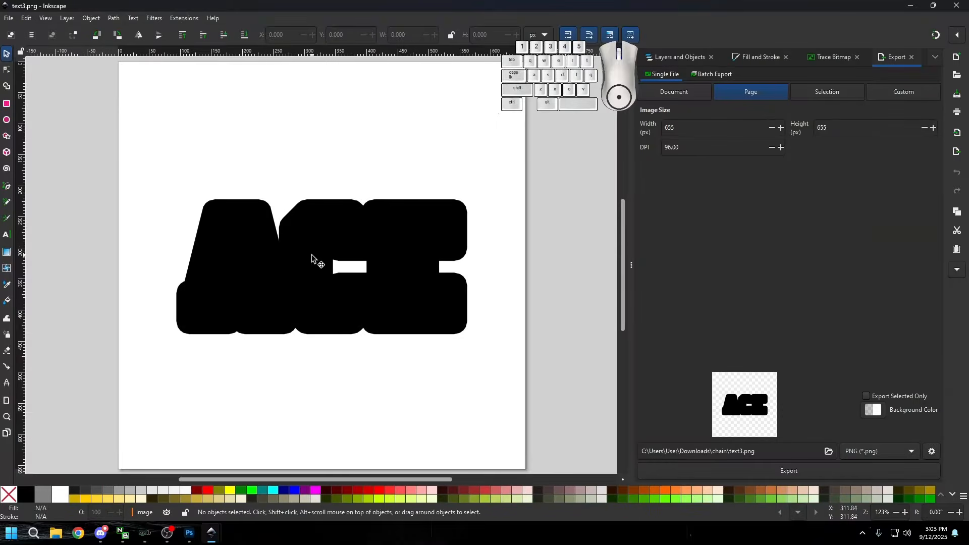
Step: Trace the text3 lettering image into a vector path with a single-scan Brightness cutoff at threshold 0.450
click(238, 241)
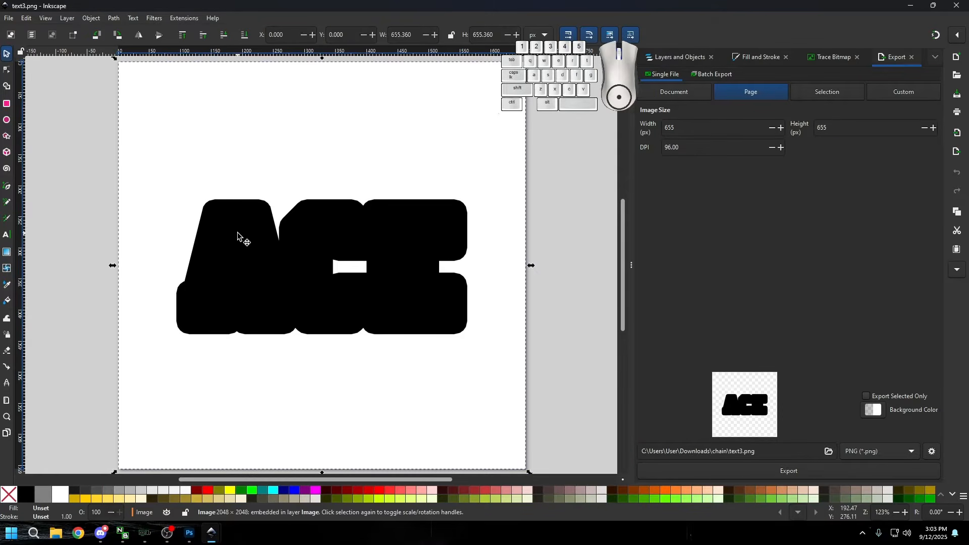
click(114, 19)
click(136, 58)
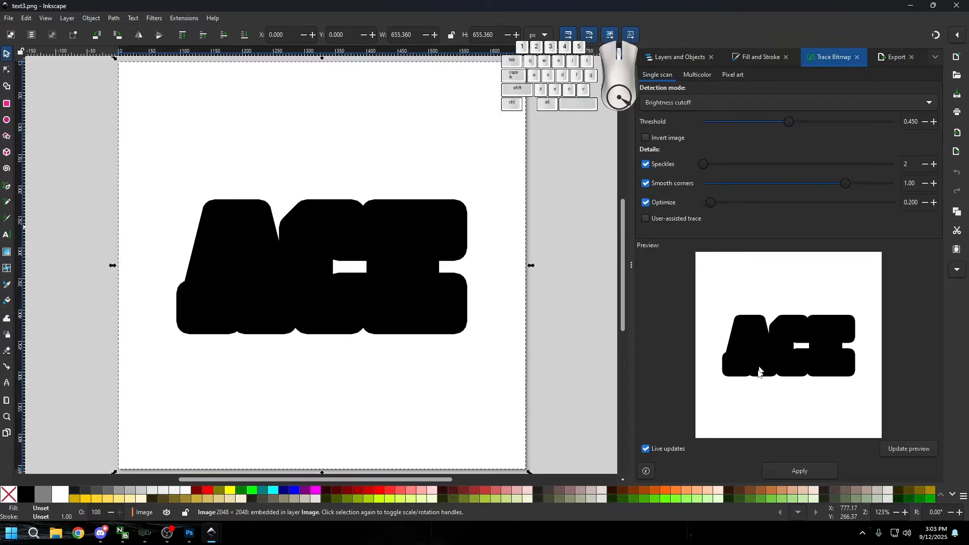
click(799, 471)
Step: Export the traced text3 page as a Plain SVG named text3.svg in the chain folder
click(26, 18)
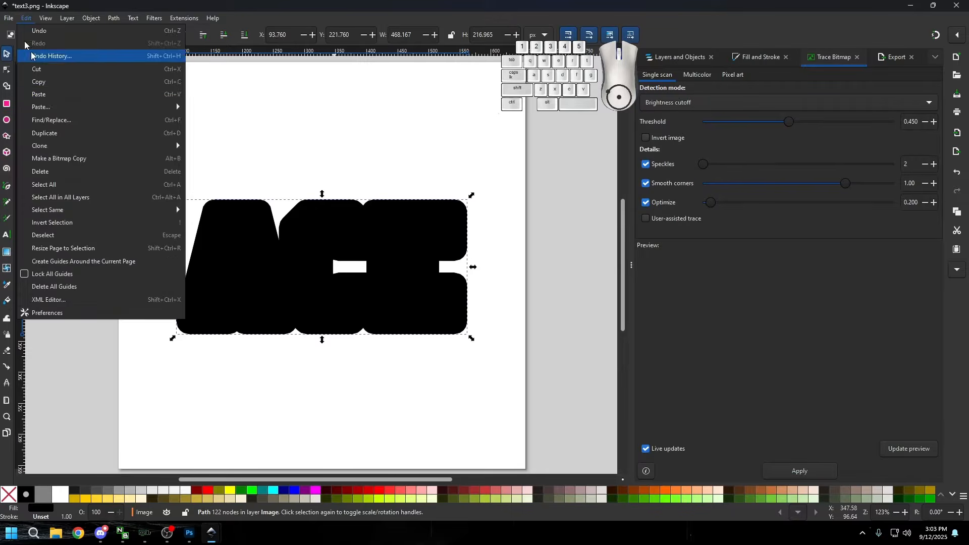
mouse_move(8, 18)
click(40, 174)
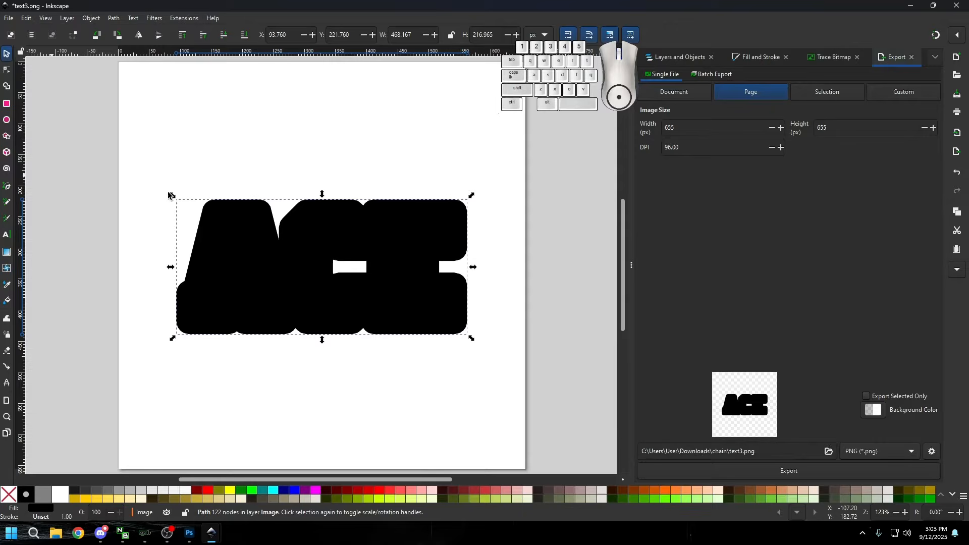
click(888, 451)
click(880, 463)
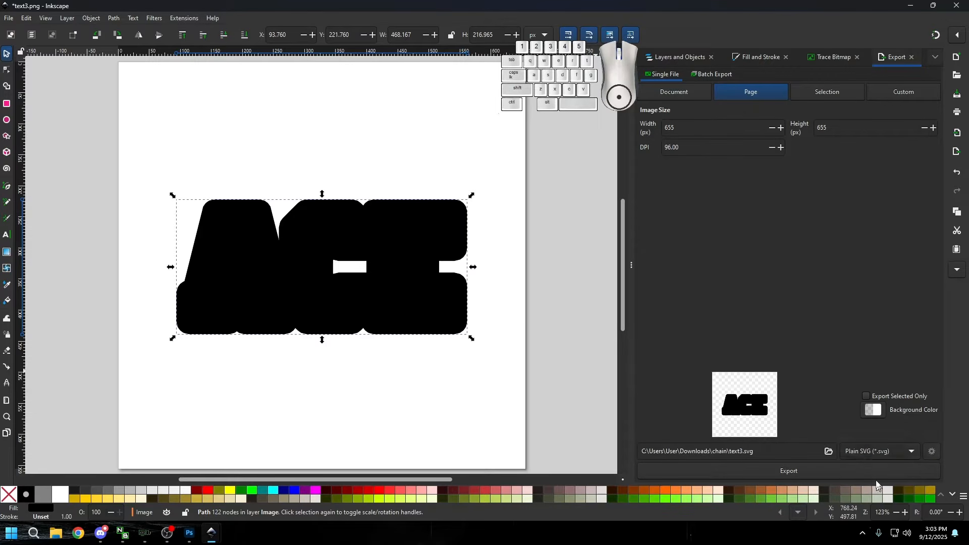
click(806, 476)
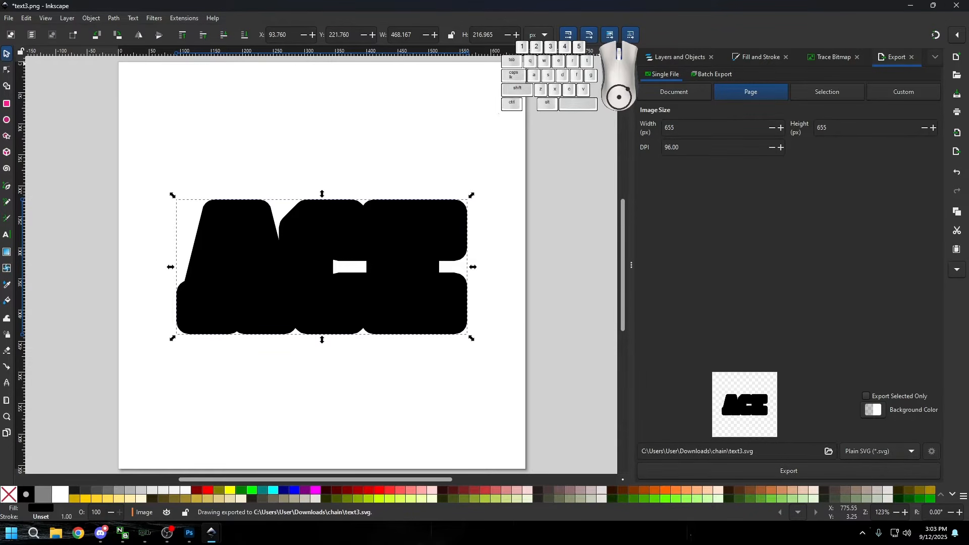
Step: Minimize the open design windows, launch Blender, and delete the default camera, cube and light
click(910, 6)
click(910, 6)
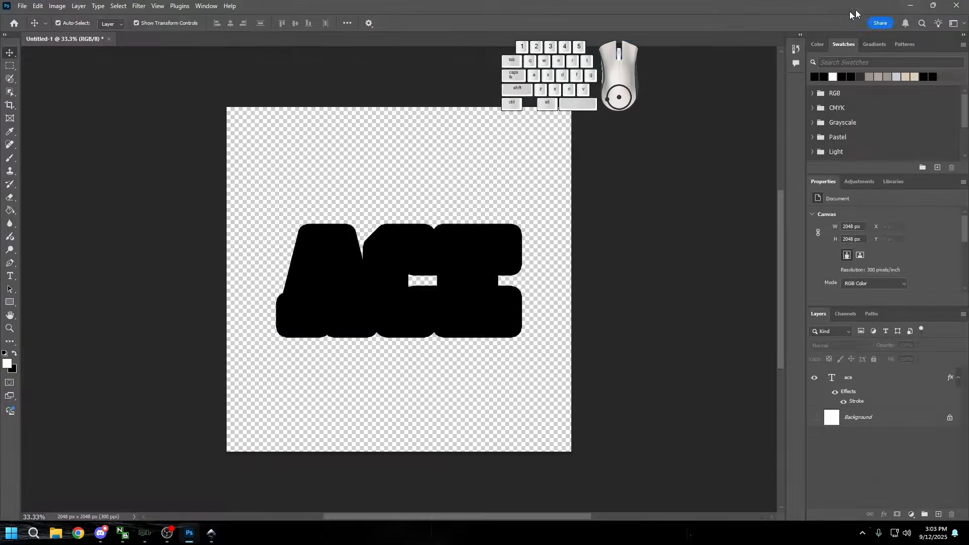
click(910, 5)
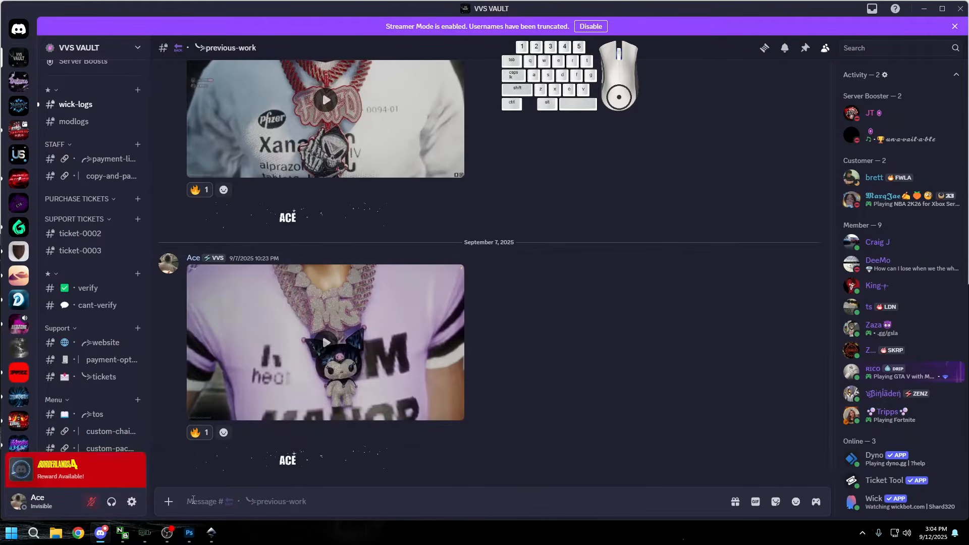
click(11, 532)
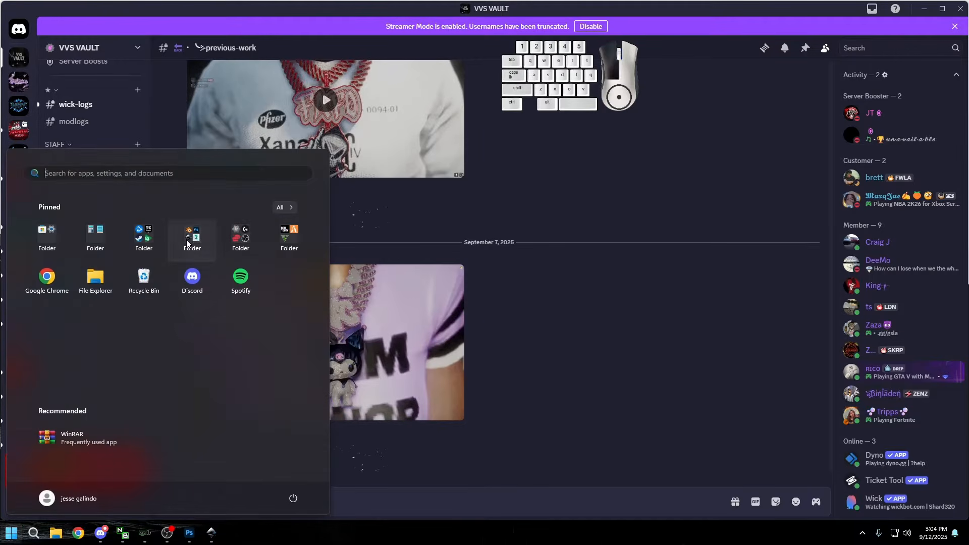
click(190, 233)
click(96, 306)
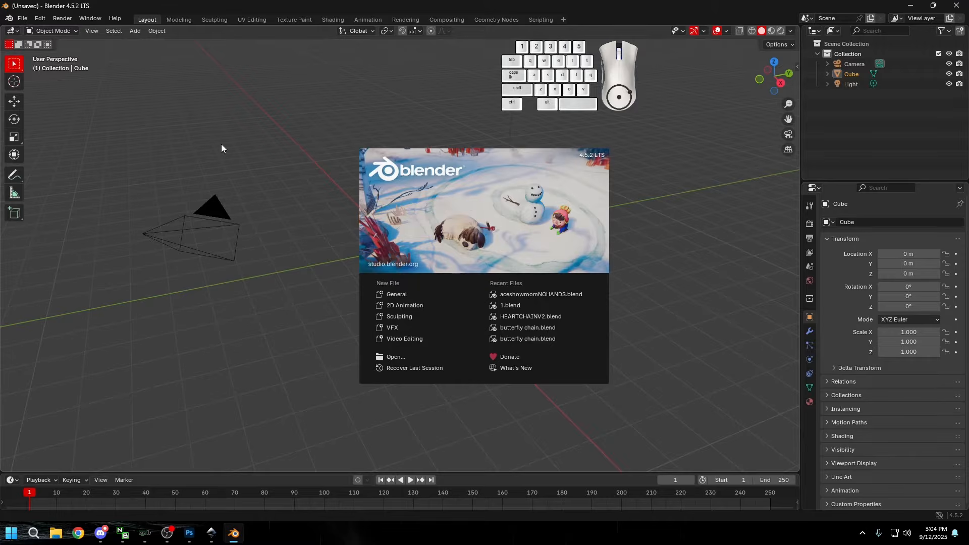
drag(172, 141, 662, 332)
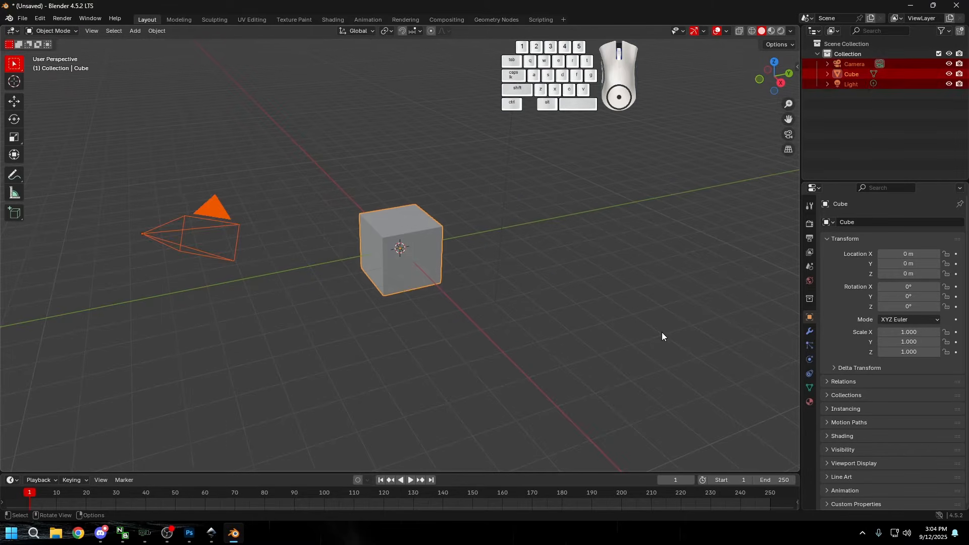
key(Delete)
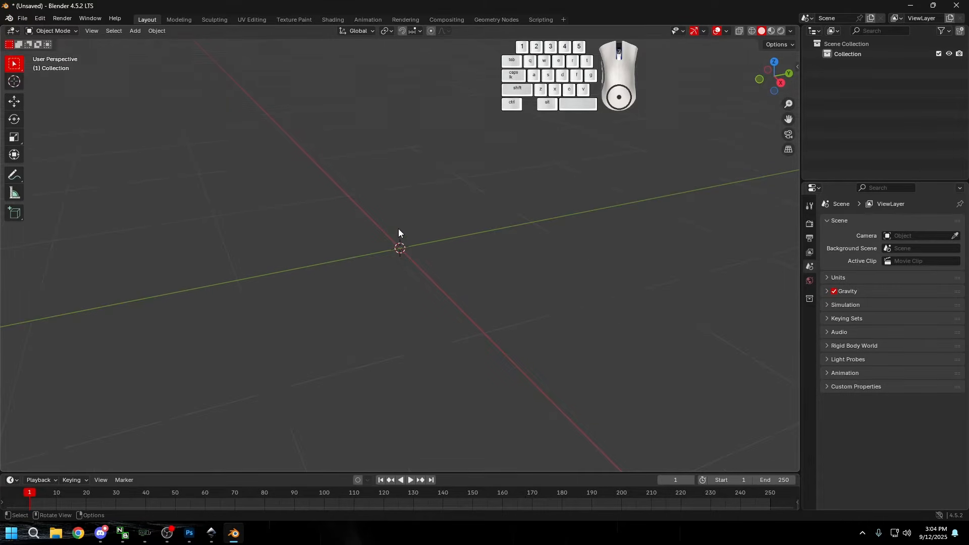
Step: Import text1.svg from the chain folder in Downloads as a Scalable Vector Graphics curve
click(22, 19)
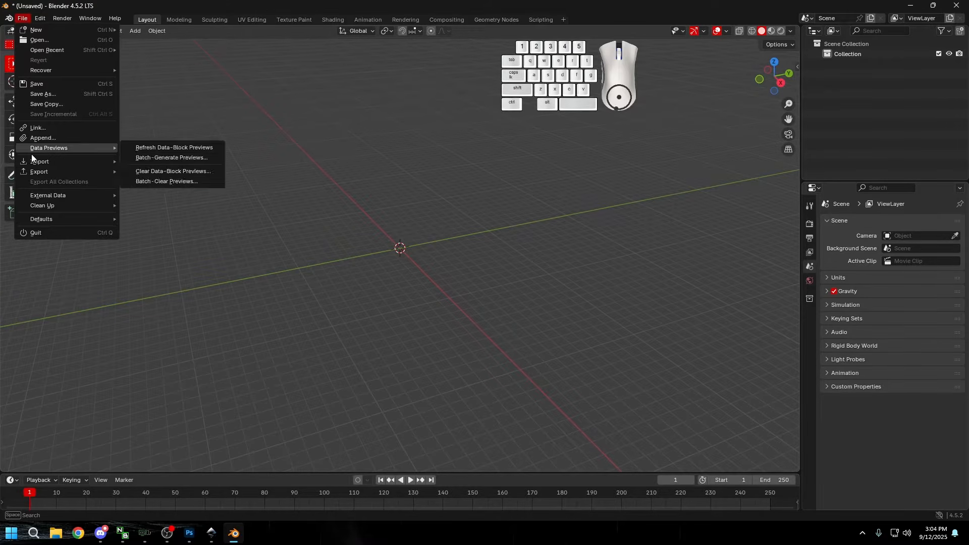
mouse_move(29, 160)
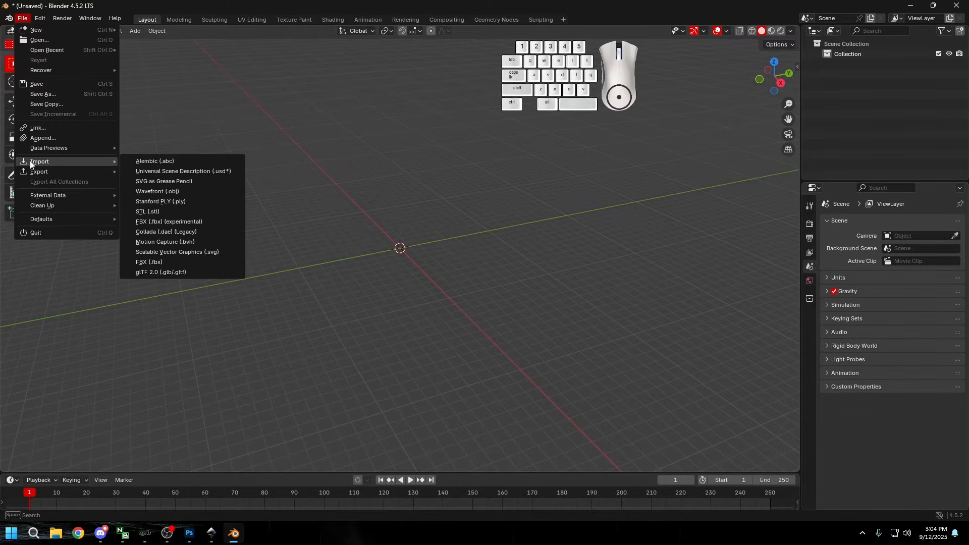
click(187, 251)
click(246, 225)
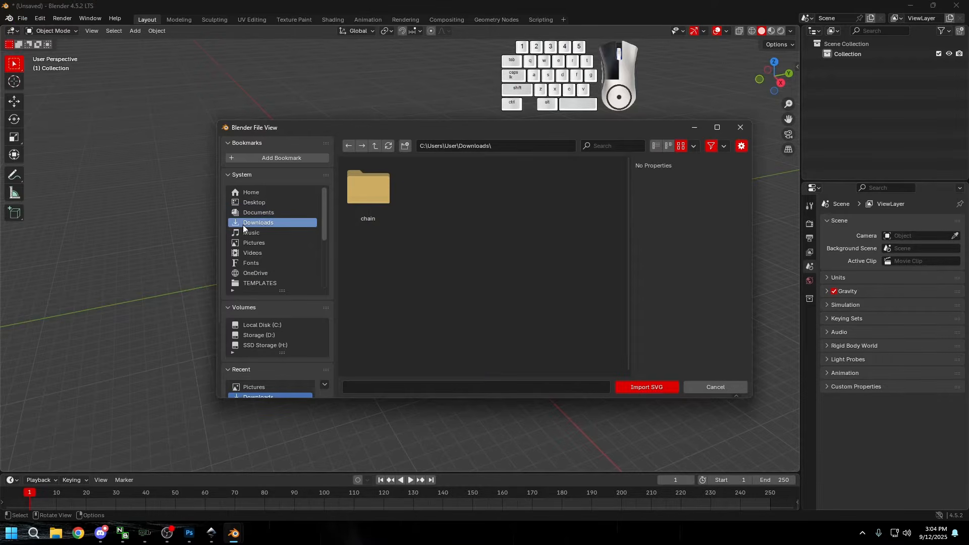
click(370, 205)
click(380, 194)
double_click(381, 195)
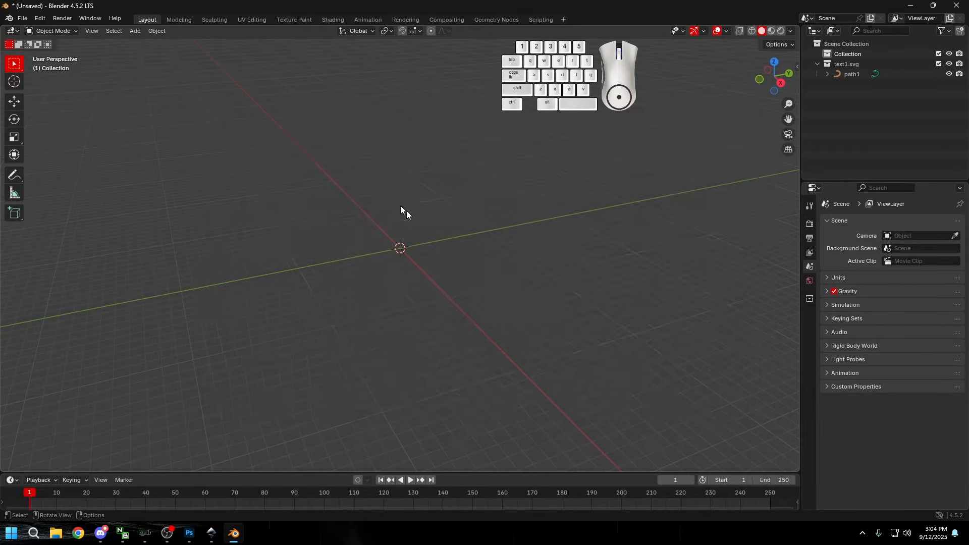
scroll(483, 253, up, 8)
middle_drag(544, 272, 508, 298)
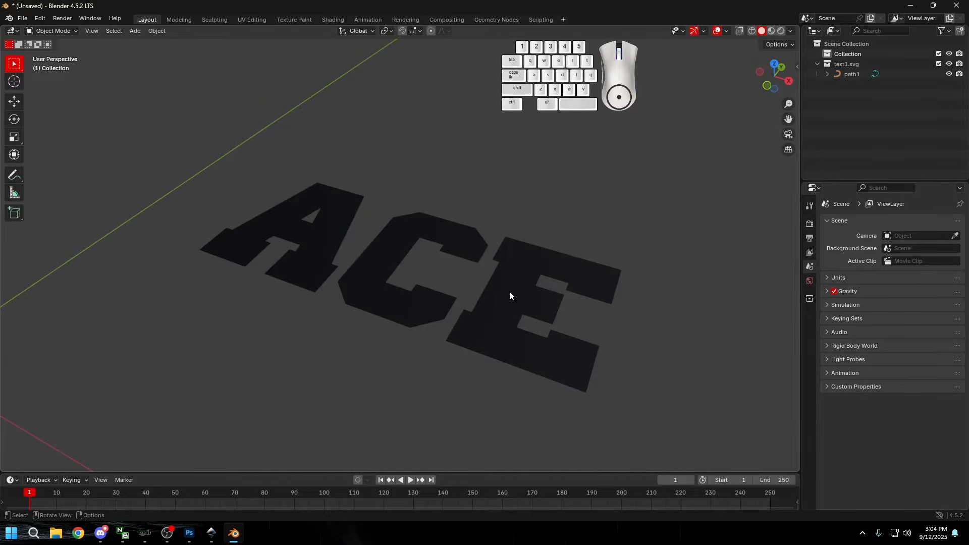
Step: Select the imported ACE lettering and try moving it freely in the viewport
middle_drag(407, 299, 447, 253)
click(447, 255)
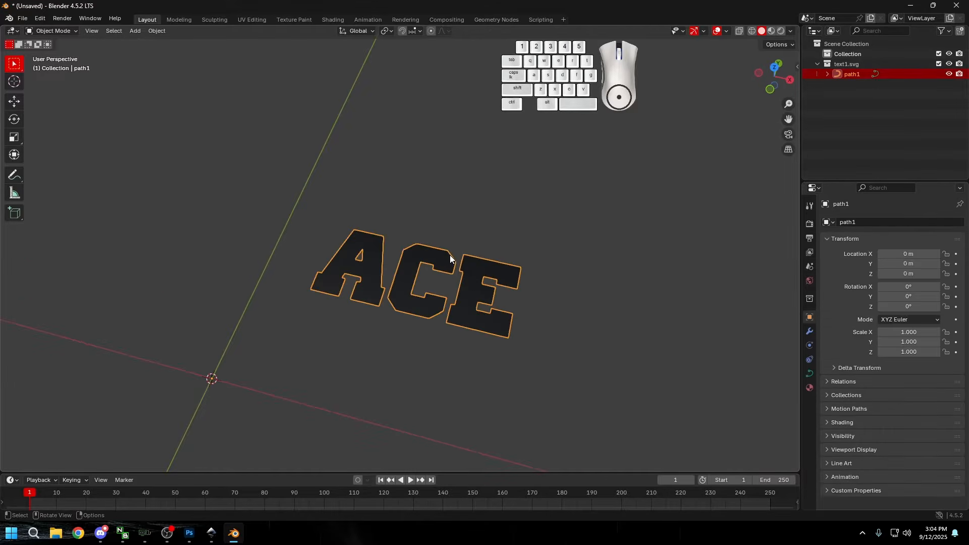
key(g)
right_click(463, 197)
scroll(468, 279, down, 2)
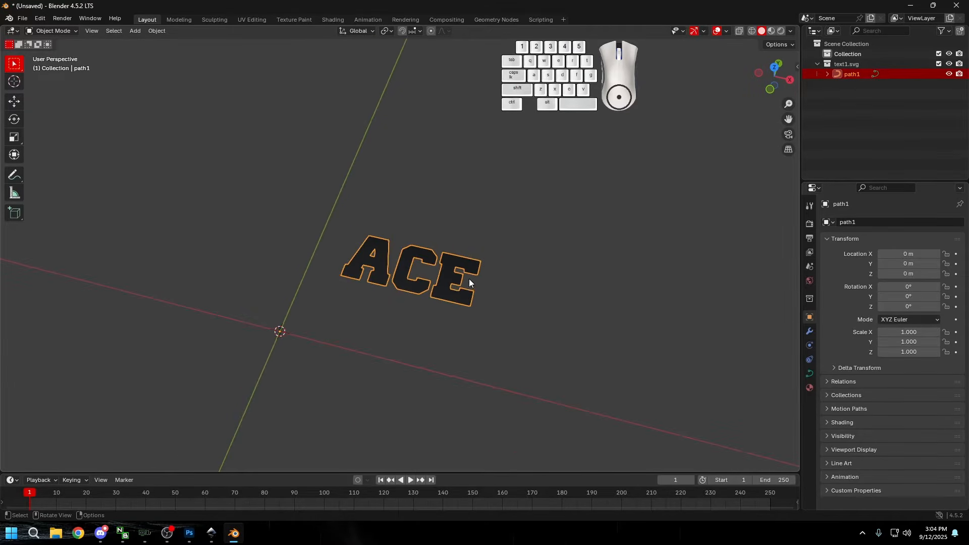
key(g)
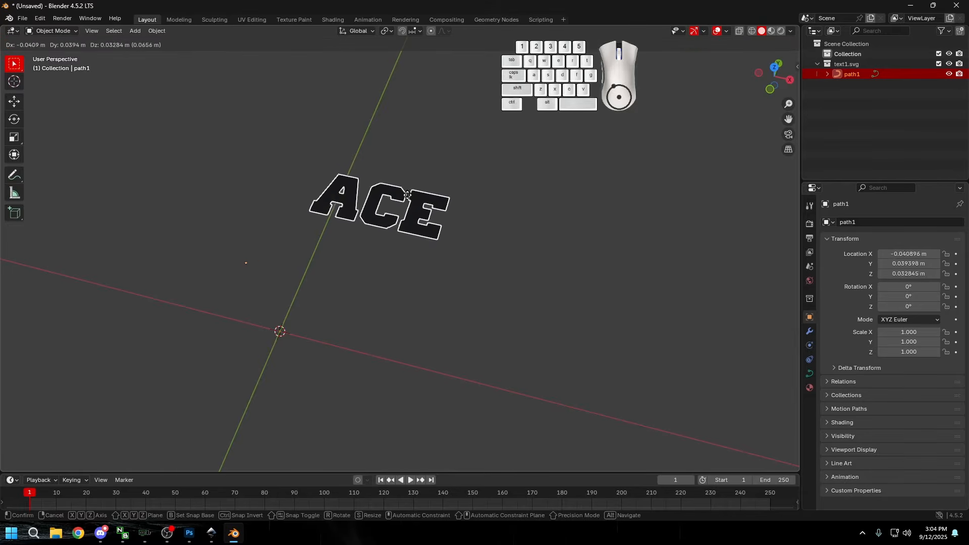
right_click(421, 201)
key(g)
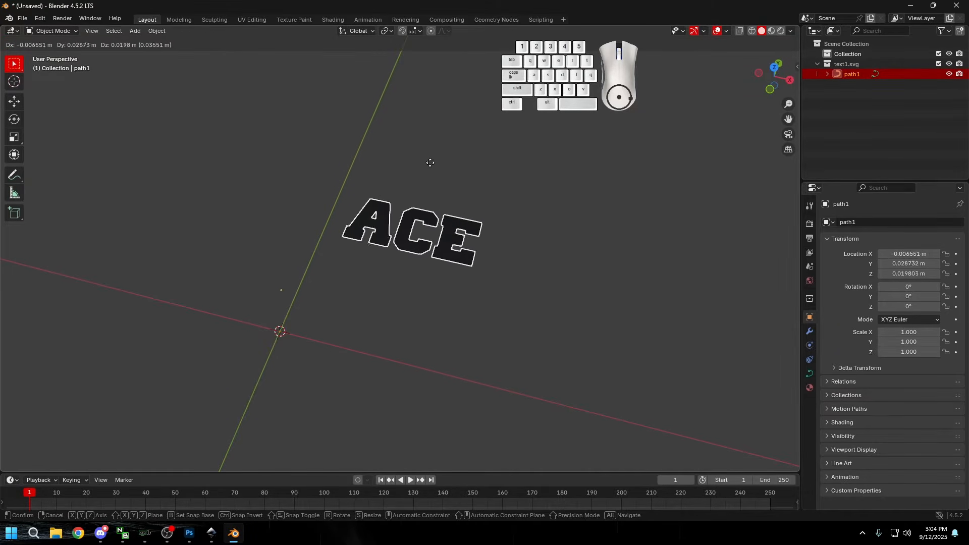
right_click(420, 201)
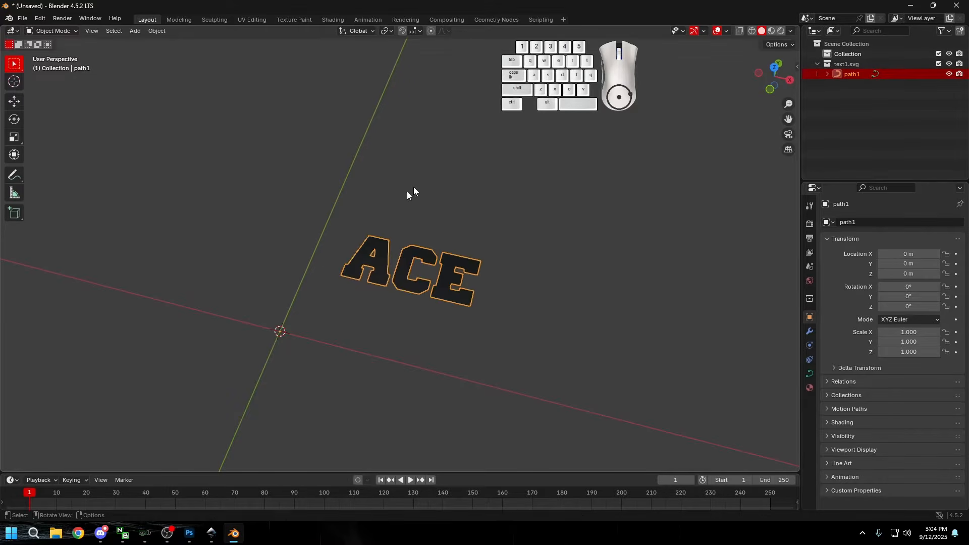
Step: Move the ACE lettering across the Y axis, undo that move, and try further free moves
key(g)
click(119, 109)
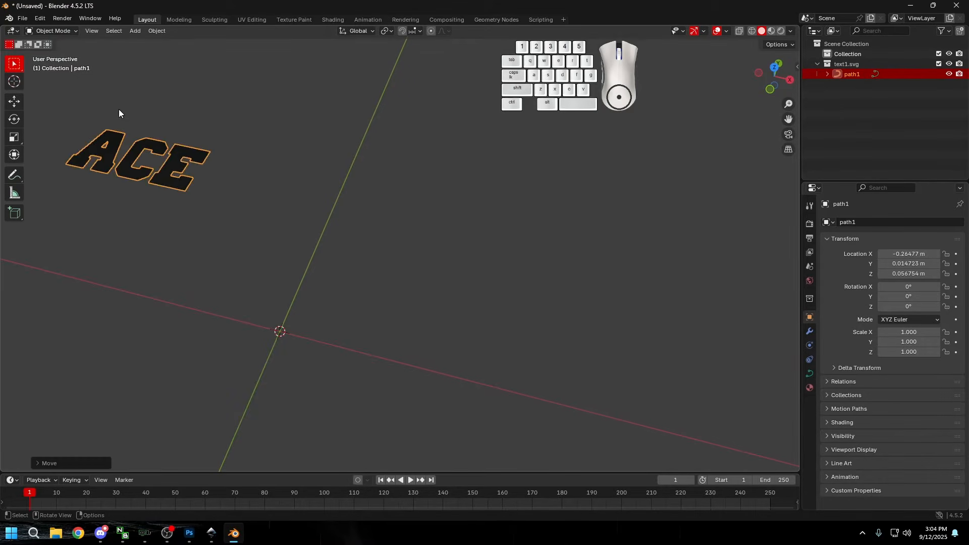
key(ctrl+z)
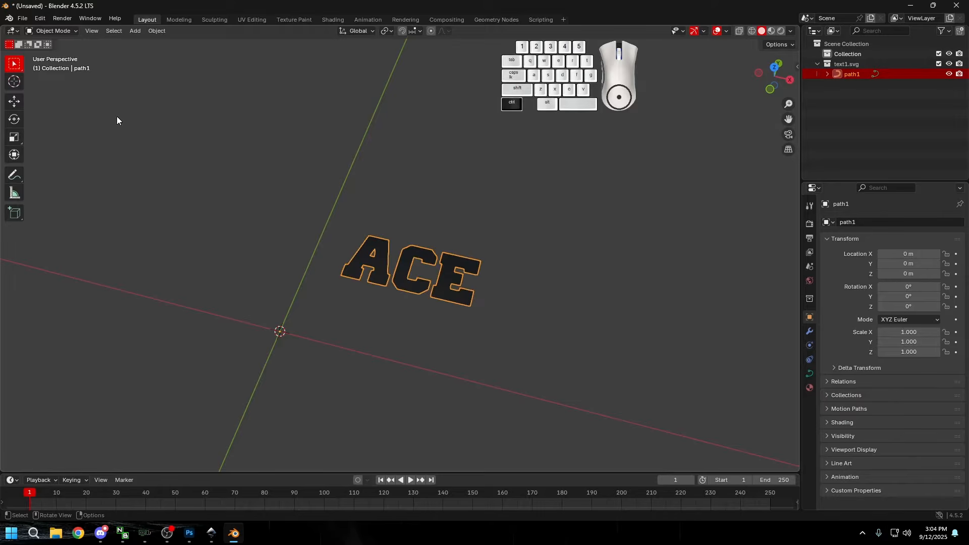
key(g)
right_click(534, 115)
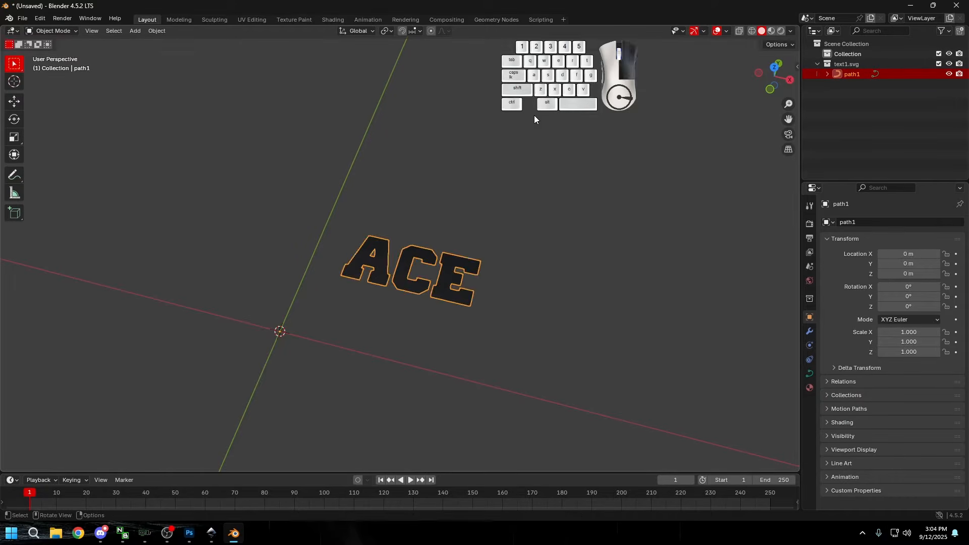
key(g)
right_click(60, 437)
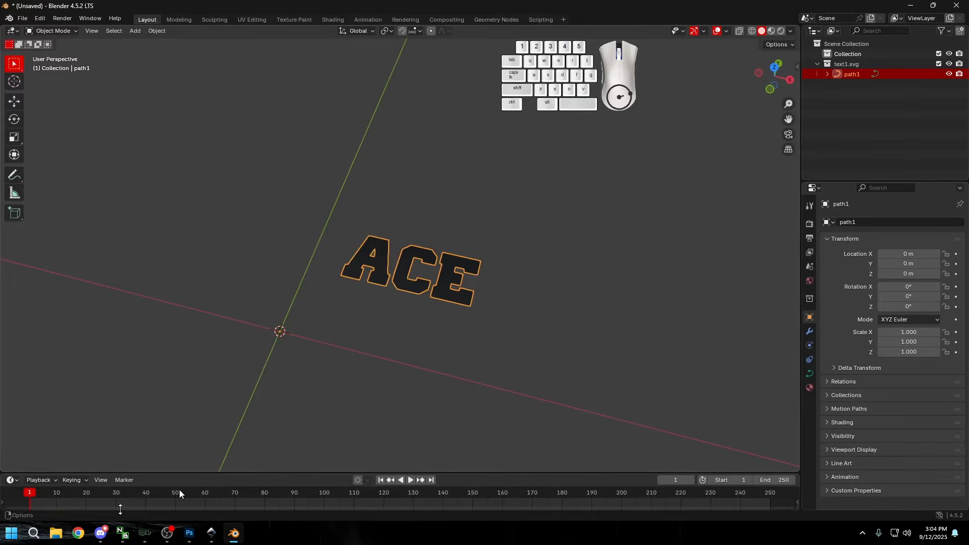
key(g)
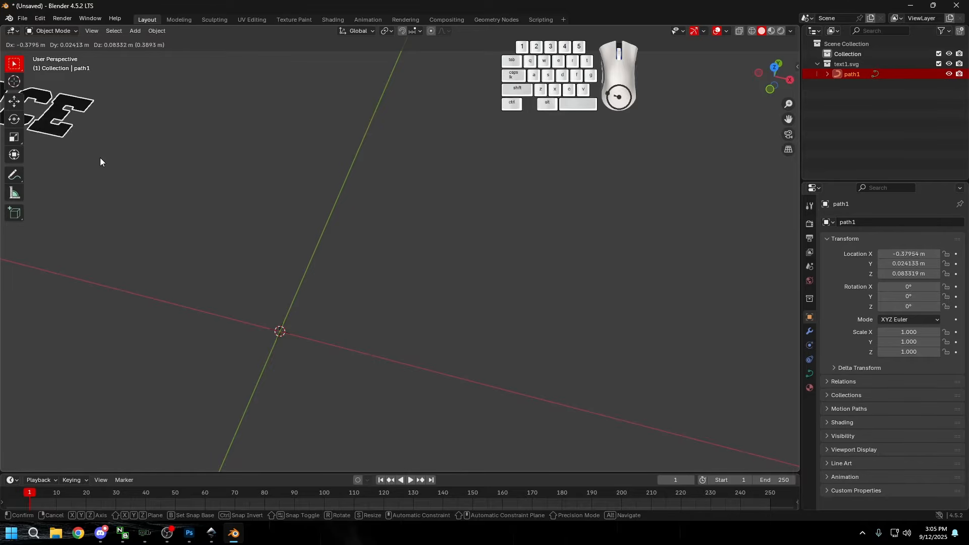
right_click(374, 318)
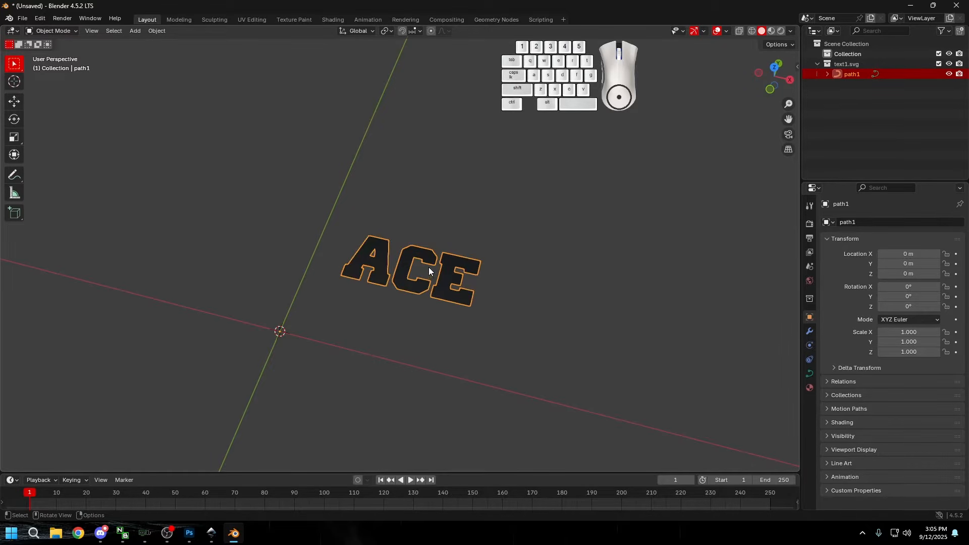
Step: Open the lettering's material properties, try removing the SVGMat slot, and undo the removal
scroll(414, 278, up, 5)
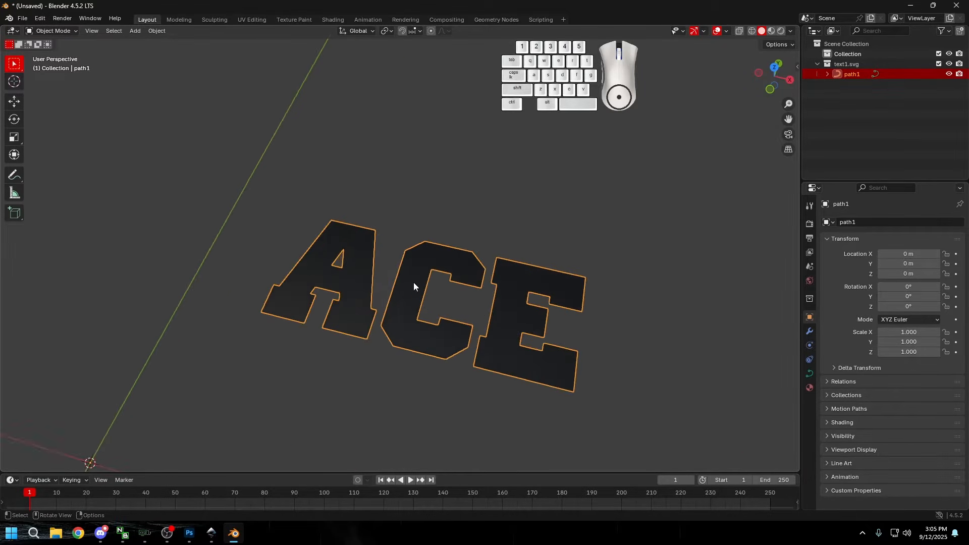
scroll(414, 282, down, 3)
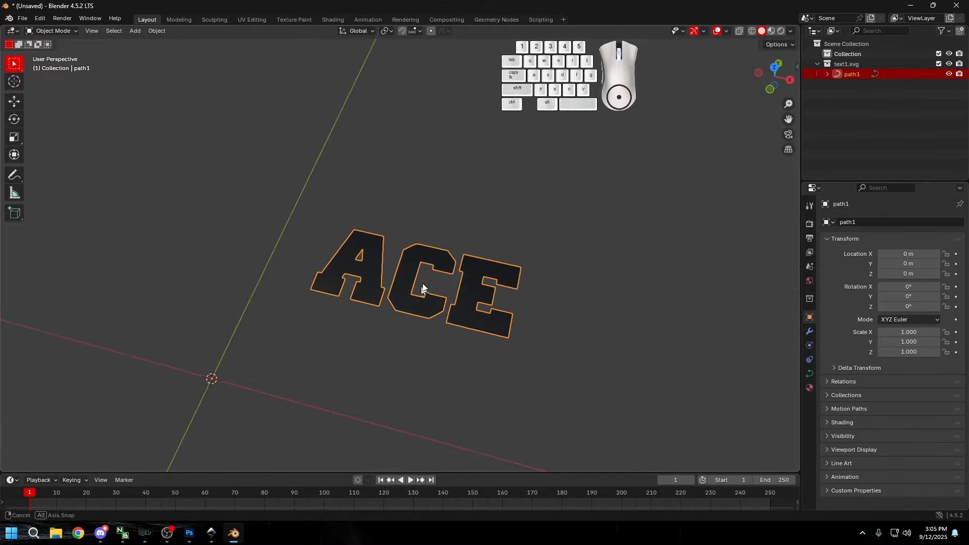
middle_drag(419, 289, 423, 262)
click(809, 387)
middle_drag(313, 225, 694, 264)
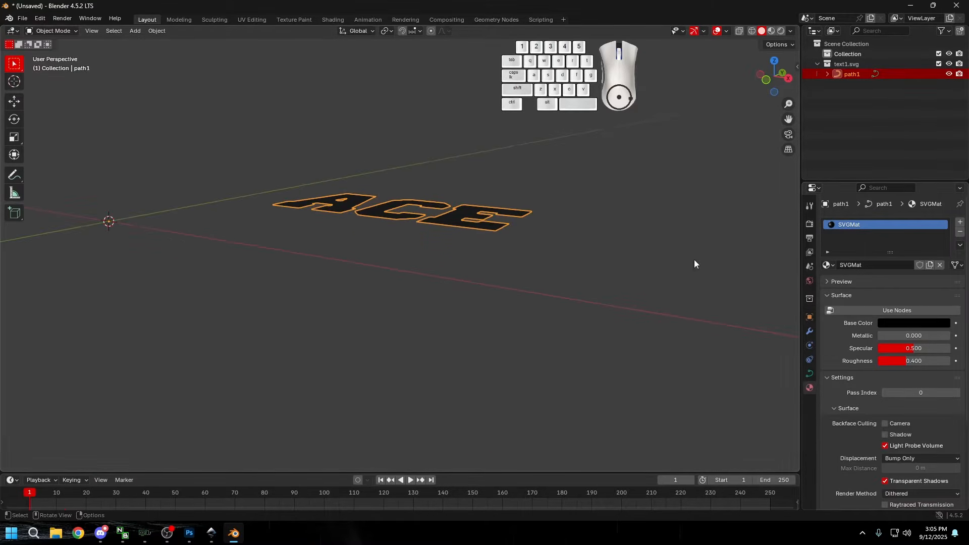
click(960, 232)
key(ctrl+z)
Step: Examine the flat ACE lettering from several angles and distances
middle_drag(405, 251, 526, 244)
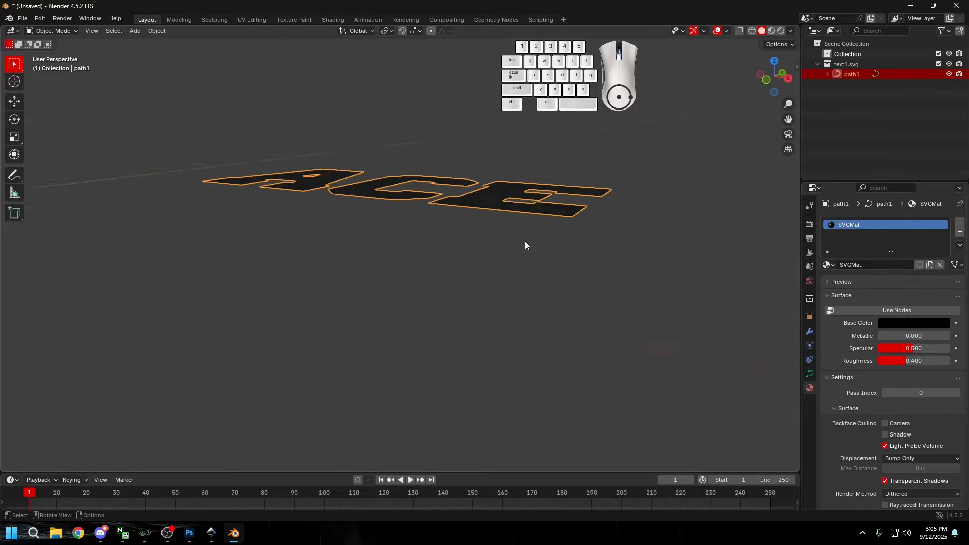
scroll(530, 270, up, 5)
scroll(539, 273, down, 4)
mouse_move(553, 308)
middle_down()
mouse_move(479, 333)
mouse_move(560, 318)
mouse_move(539, 307)
middle_up()
scroll(550, 320, up, 3)
scroll(539, 307, down, 4)
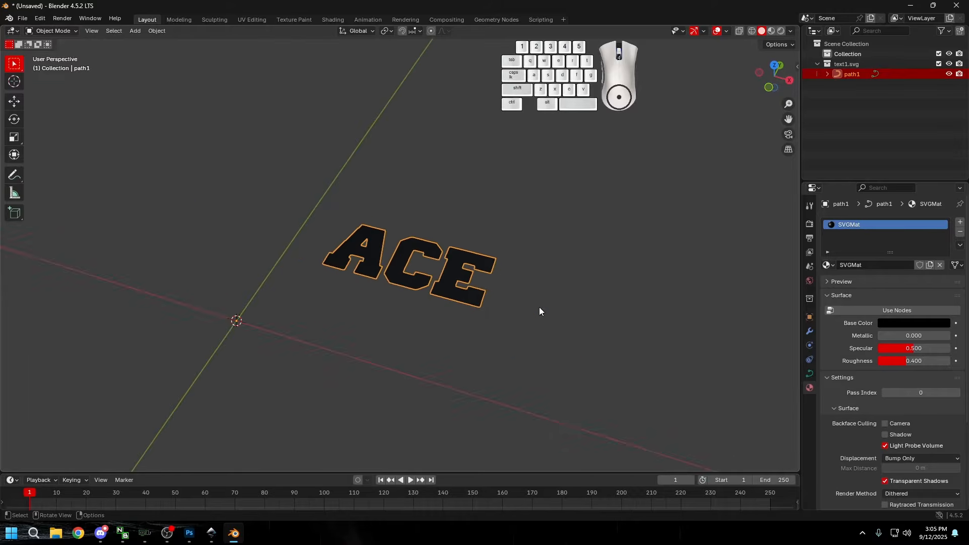
middle_drag(438, 276, 462, 274)
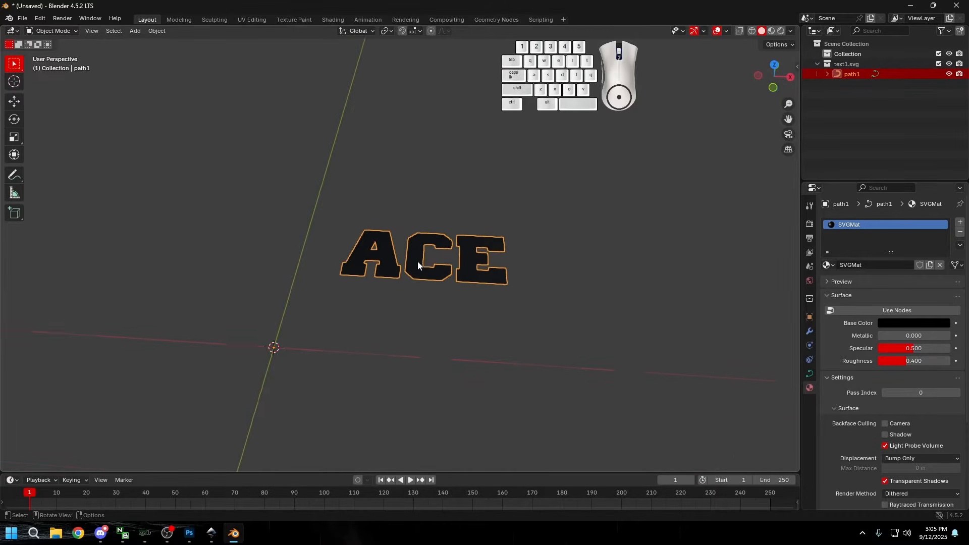
scroll(484, 299, up, 5)
scroll(483, 299, down, 3)
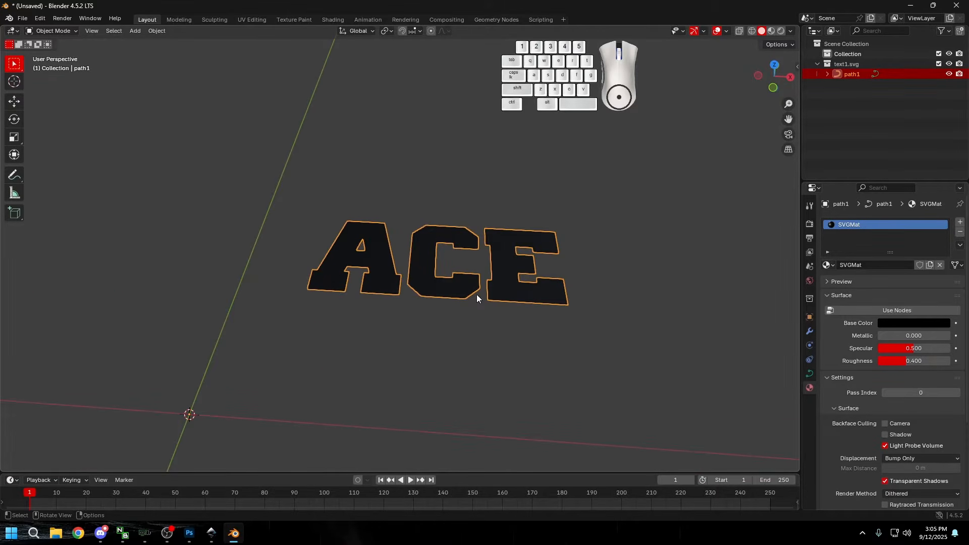
Step: Try moving the ACE lettering constrained to the global X, Y and Z axes in turn
key(g)
key(x)
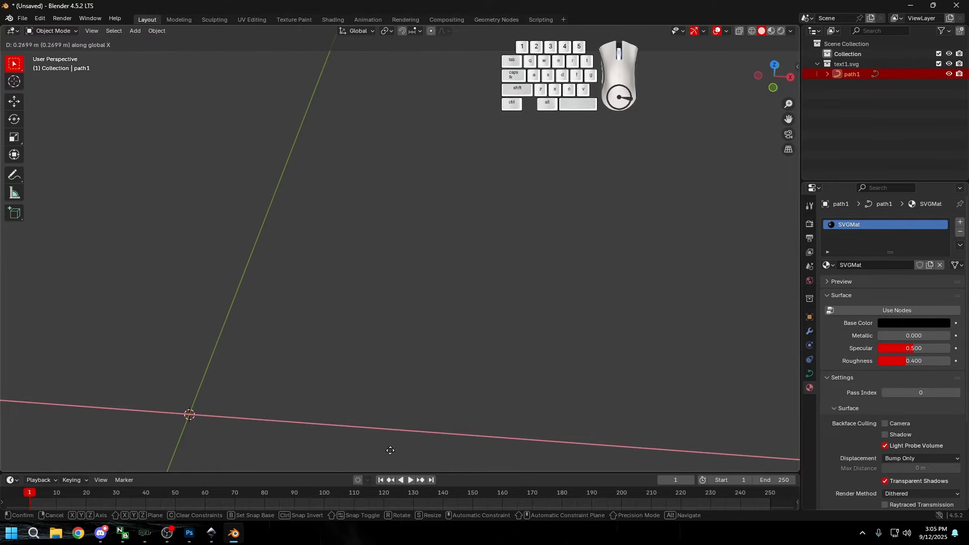
right_click(161, 283)
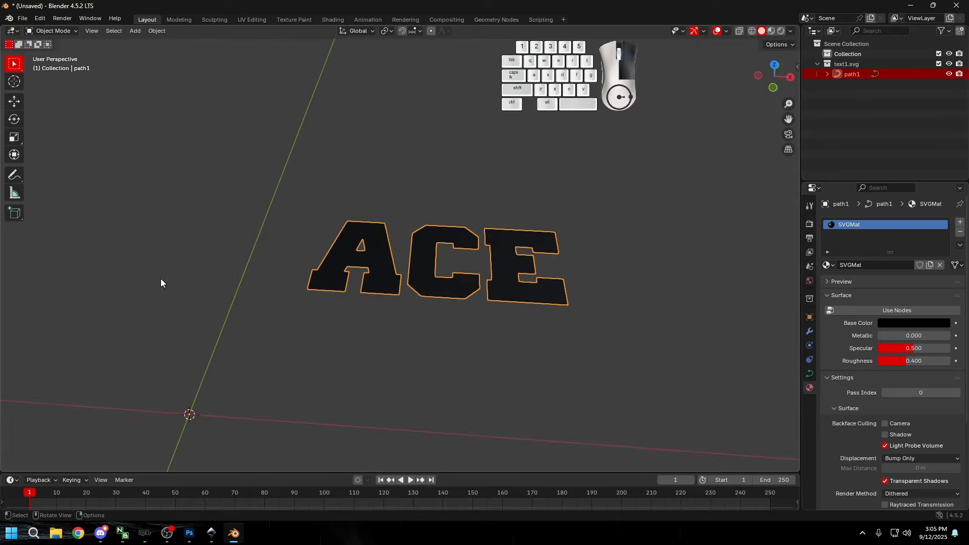
scroll(222, 297, down, 3)
key(g)
key(y)
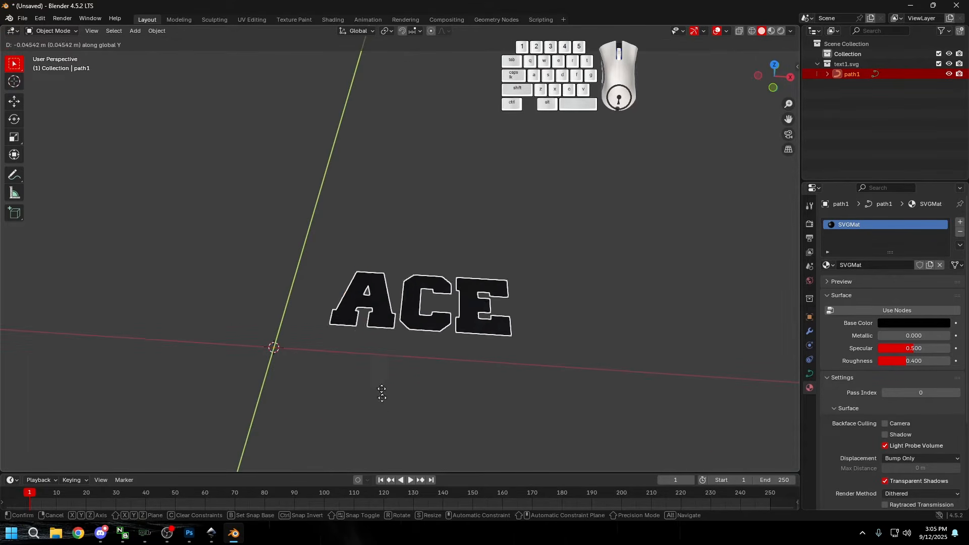
click(407, 353)
scroll(406, 350, down, 2)
middle_drag(406, 351, 429, 284)
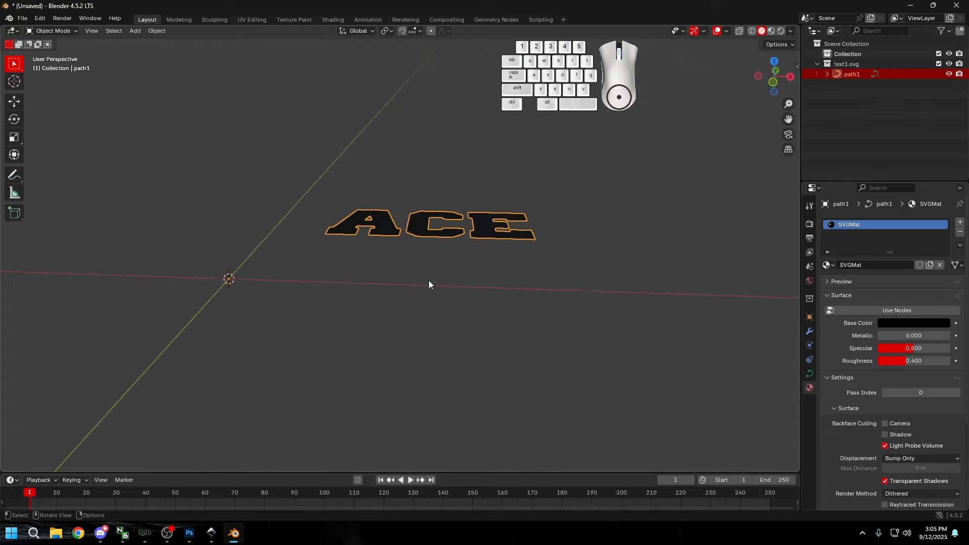
key(g)
key(z)
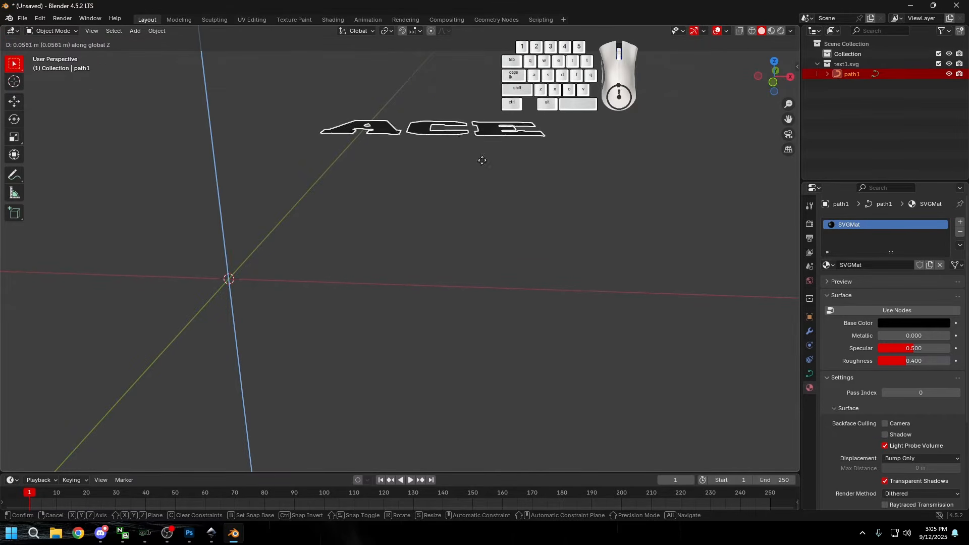
click(446, 250)
Step: Try moving the lettering along the Y axis with the Move tool's gizmo, and undo the move and the preceding selection
scroll(454, 243, up, 3)
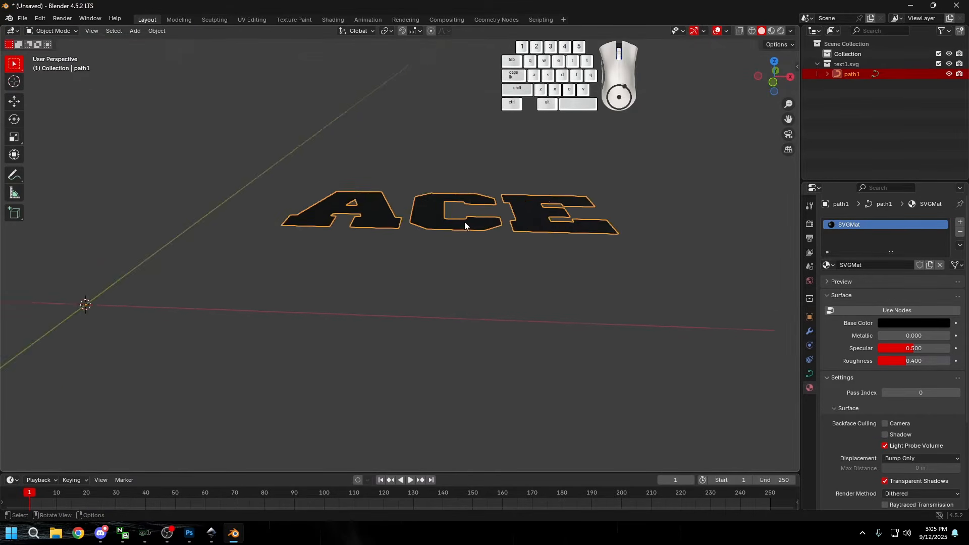
scroll(464, 222, down, 2)
middle_drag(470, 222, 496, 287)
scroll(474, 319, down, 4)
scroll(521, 252, up, 3)
scroll(522, 253, down, 3)
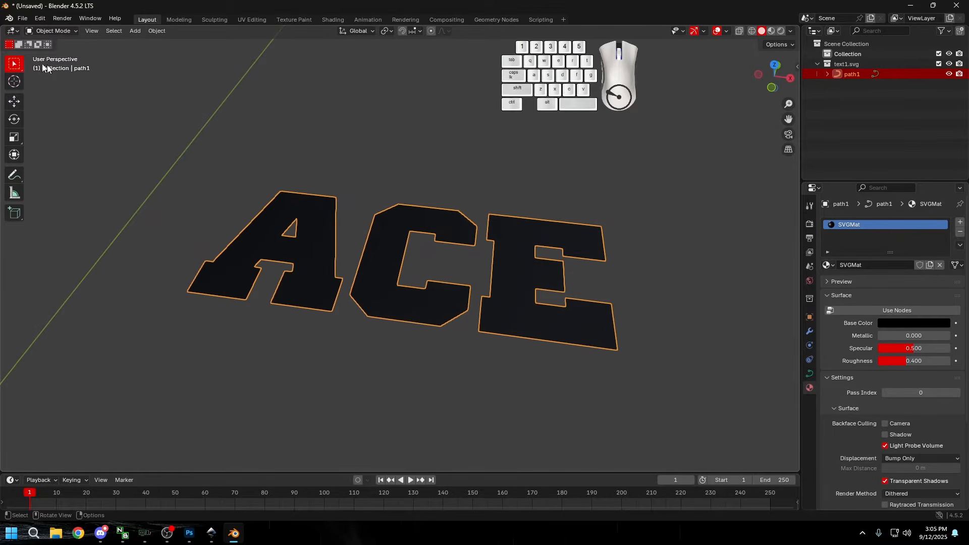
click(8, 107)
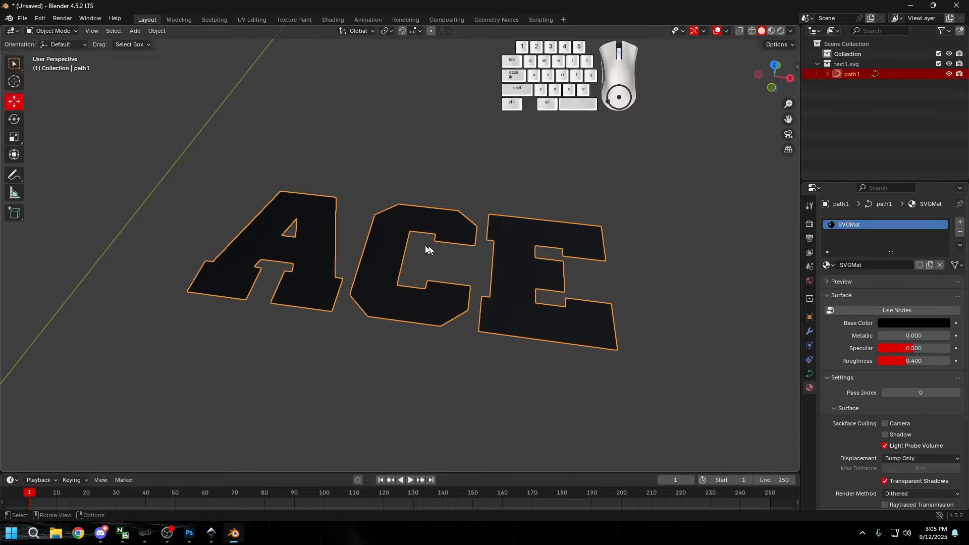
scroll(428, 250, down, 6)
scroll(305, 305, up, 2)
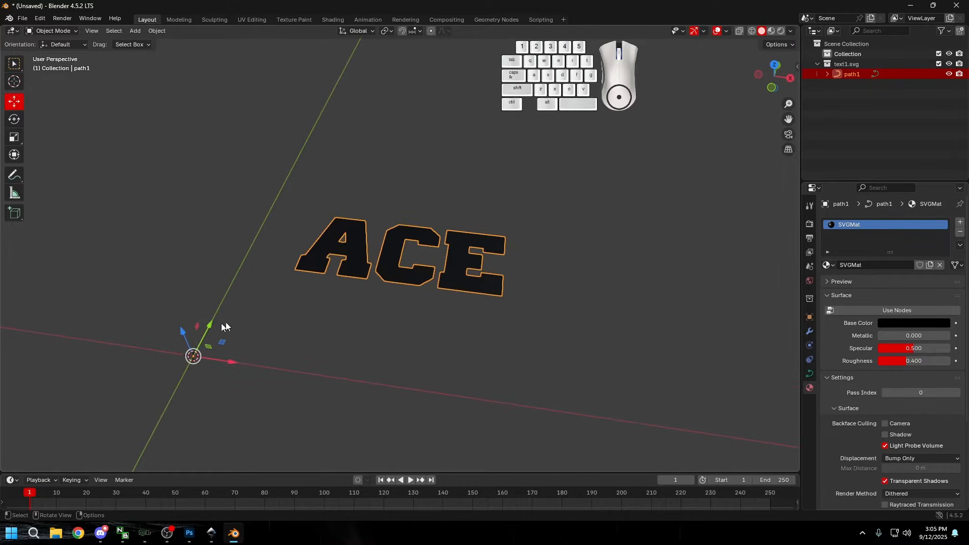
key(shift)
drag(208, 333, 303, 244)
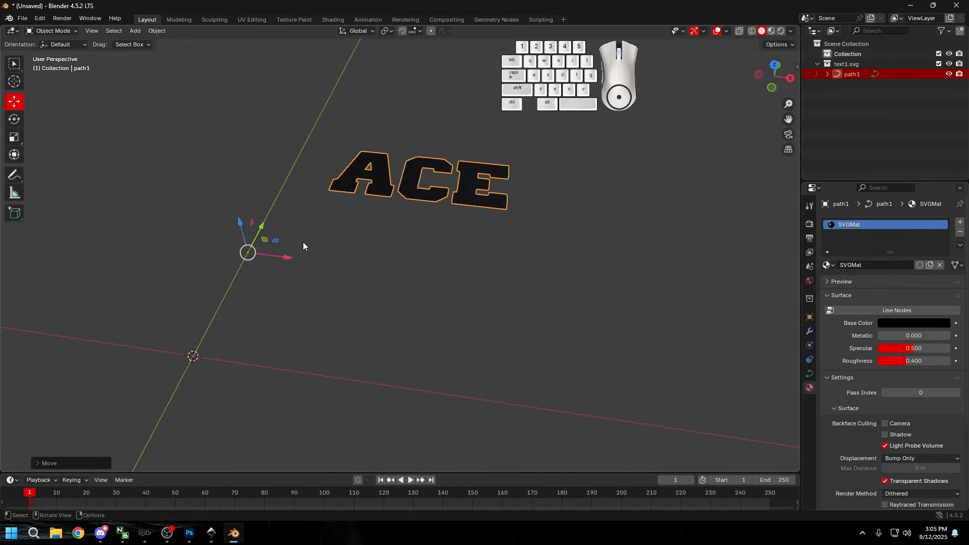
key(ctrl+z)
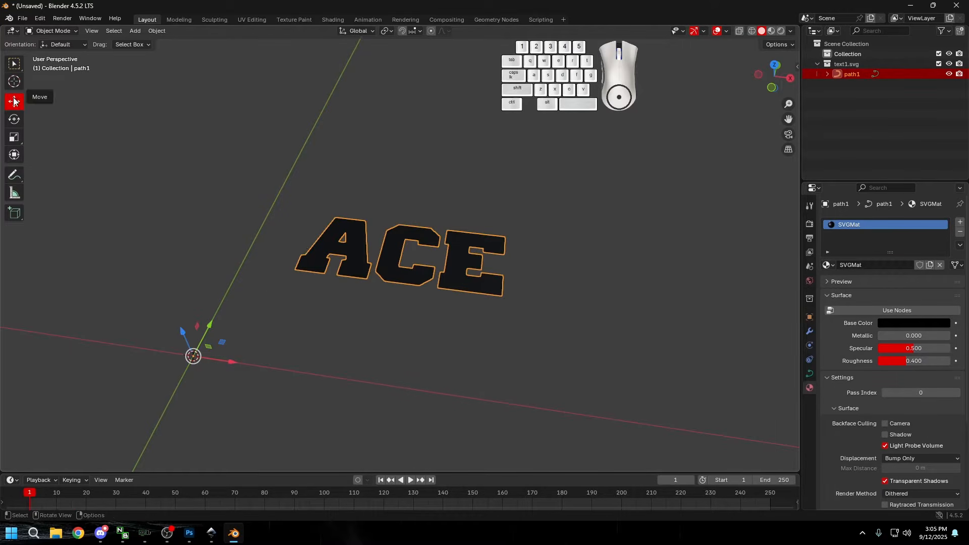
key(ctrl+z)
Step: Switch back to the Select Box tool, reselect the ACE lettering, and try another free move
click(20, 64)
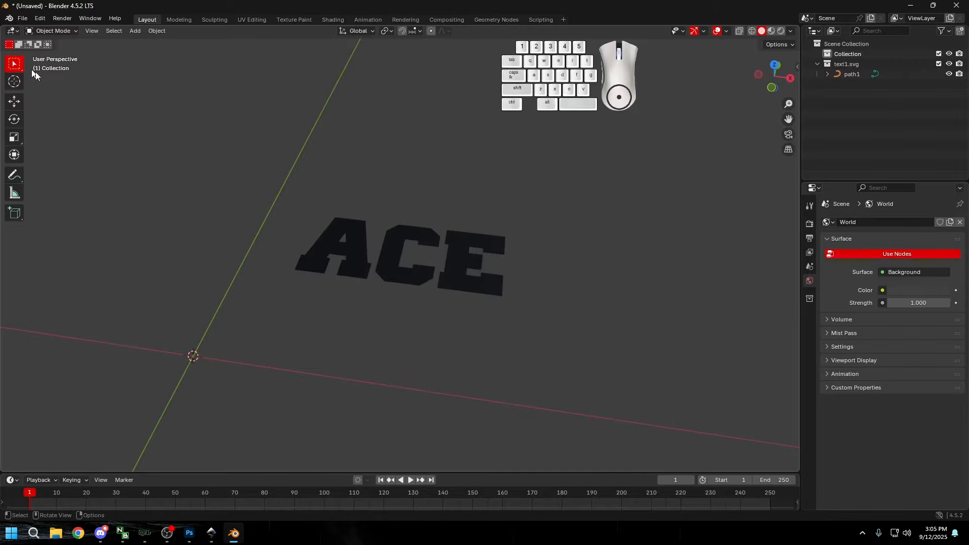
click(410, 275)
scroll(401, 268, up, 5)
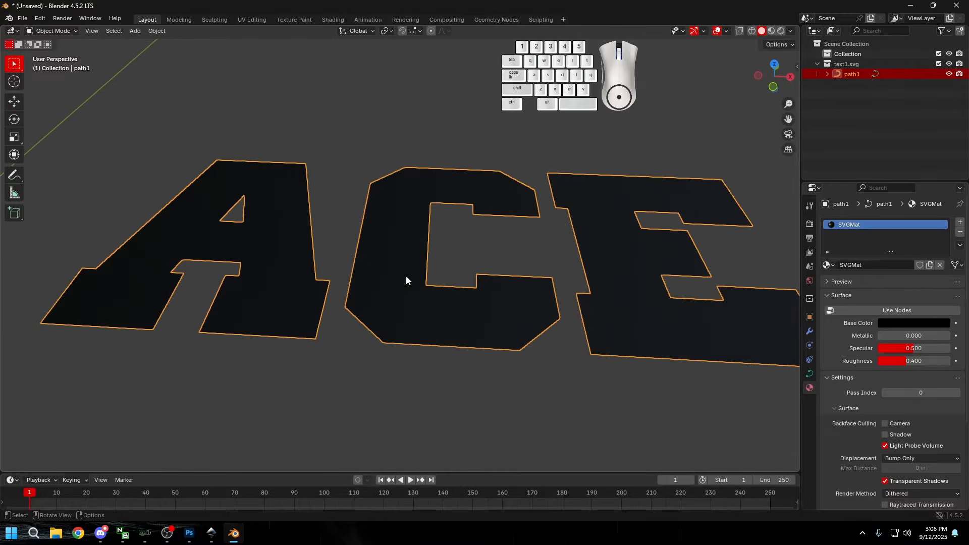
scroll(406, 275, down, 5)
key(g)
right_click(226, 261)
Step: Inspect the lettering from several angles, including the Front Orthographic view, and deselect it
middle_drag(393, 241, 515, 292)
scroll(454, 296, up, 4)
scroll(454, 295, down, 4)
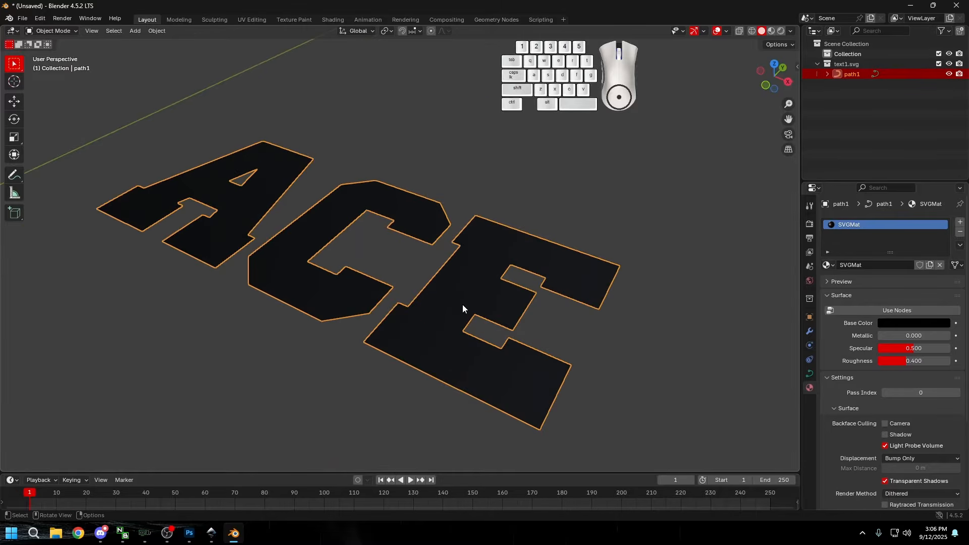
shift+middle_drag(528, 336, 561, 274)
scroll(441, 226, down, 3)
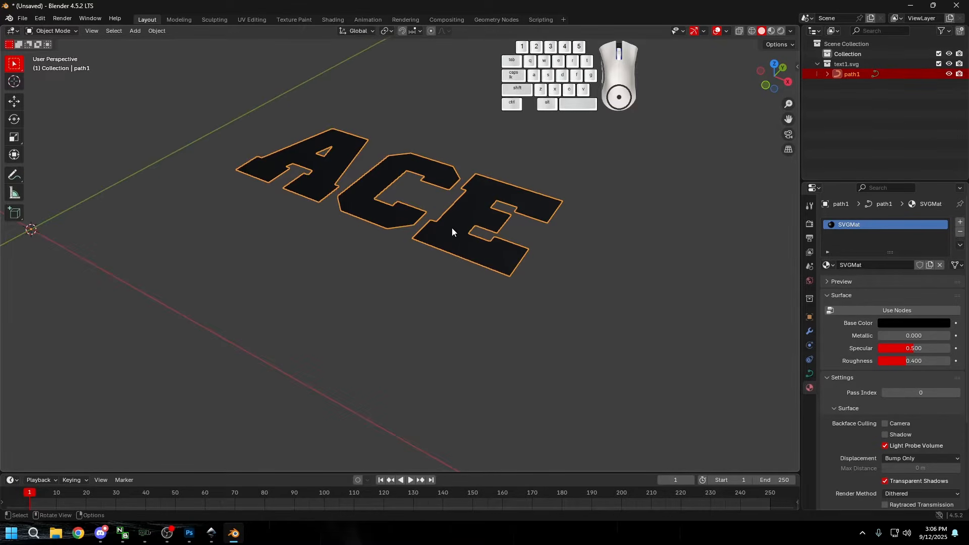
middle_drag(452, 228, 482, 272)
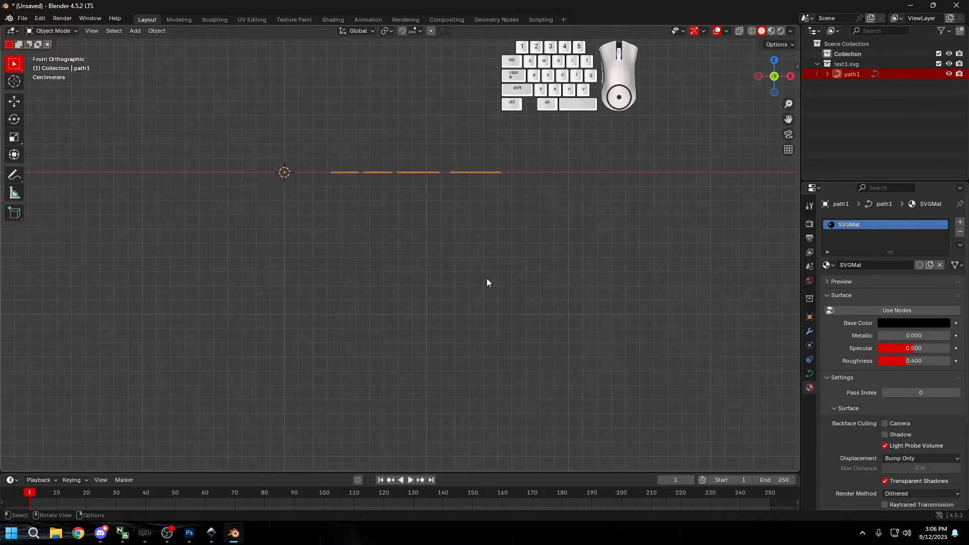
middle_drag(487, 278, 412, 323)
scroll(411, 322, up, 1)
click(393, 296)
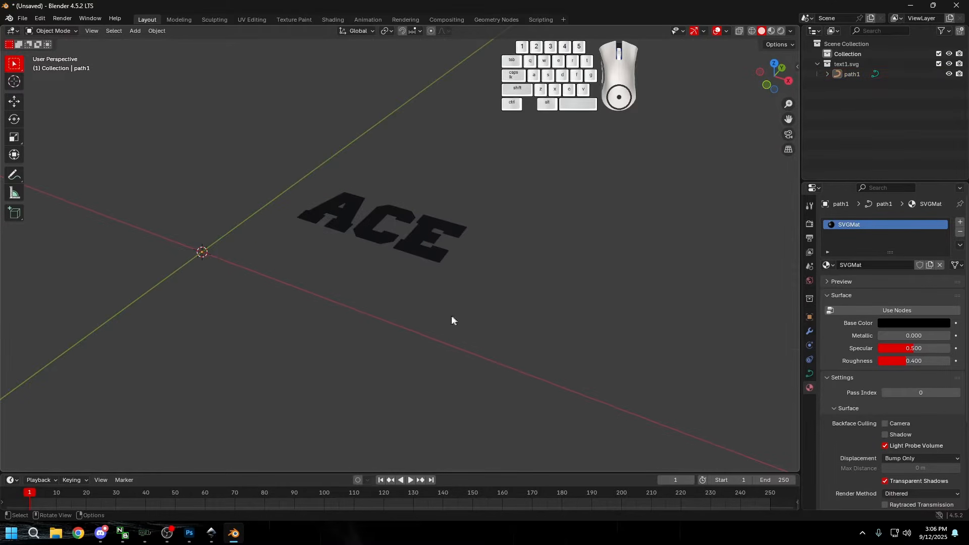
Step: Select the flat ACE lettering and remove its SVGMat material slot
click(412, 246)
middle_drag(400, 255, 551, 324)
scroll(441, 305, up, 5)
shift+middle_drag(618, 328, 511, 314)
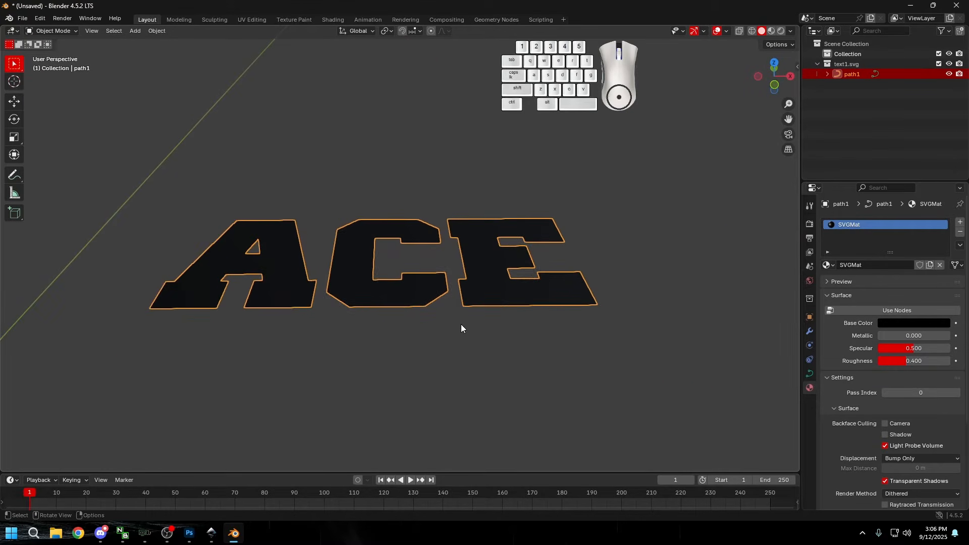
scroll(372, 312, up, 2)
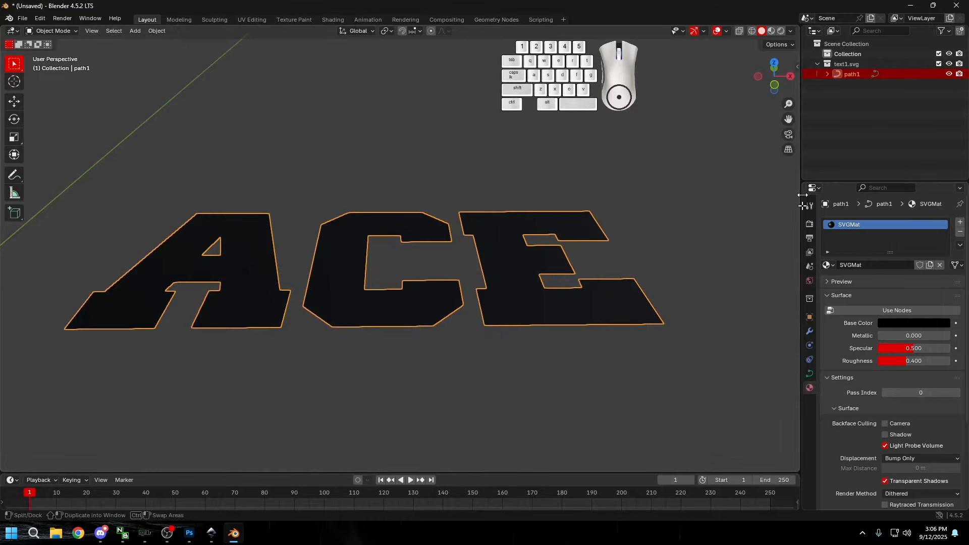
middle_drag(777, 212, 505, 259)
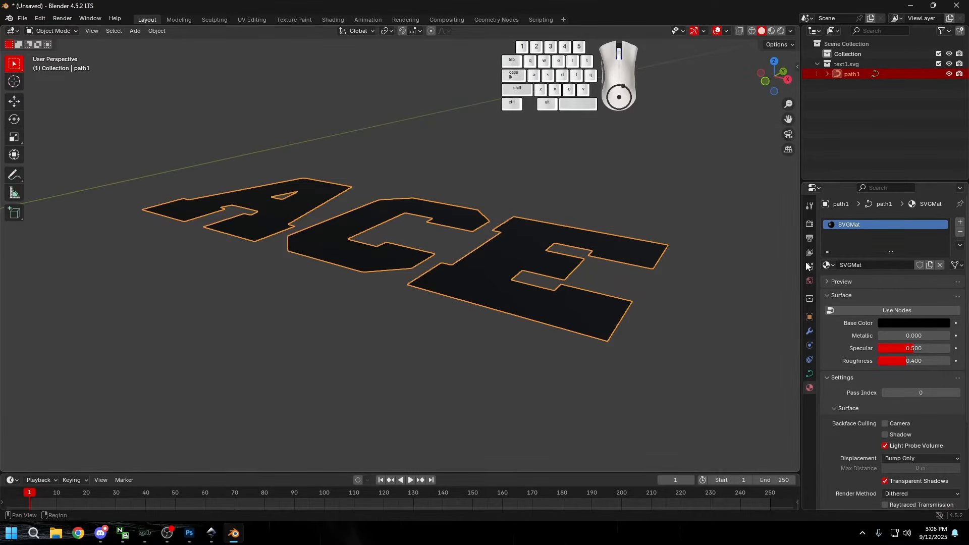
click(959, 233)
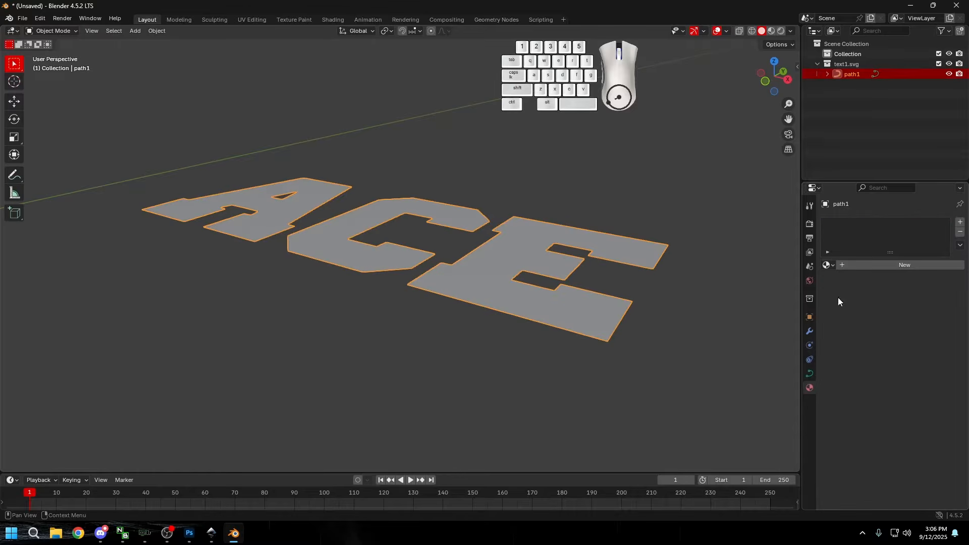
Step: Extrude the ACE lettering curve by 0.01 m and convert it to a mesh
click(809, 374)
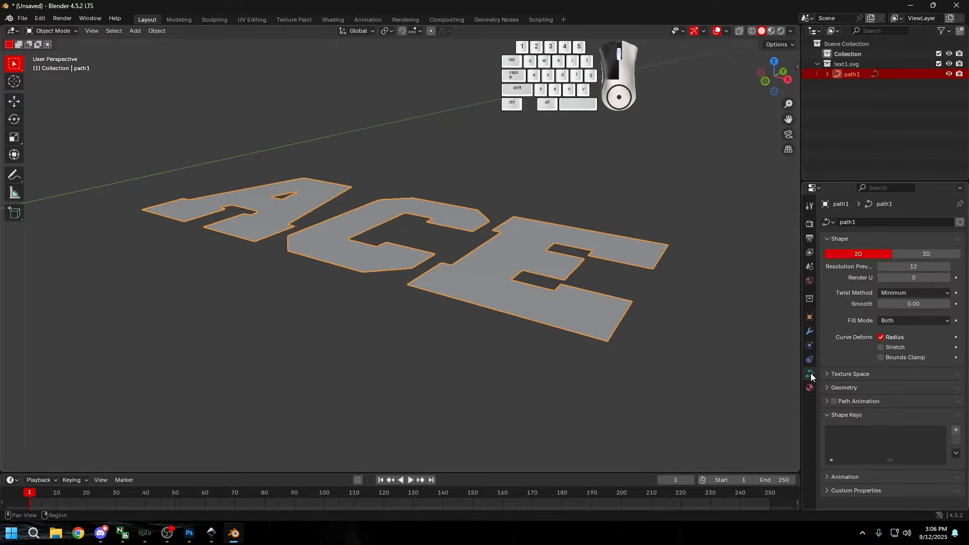
click(837, 387)
drag(943, 413, 947, 414)
right_click(435, 292)
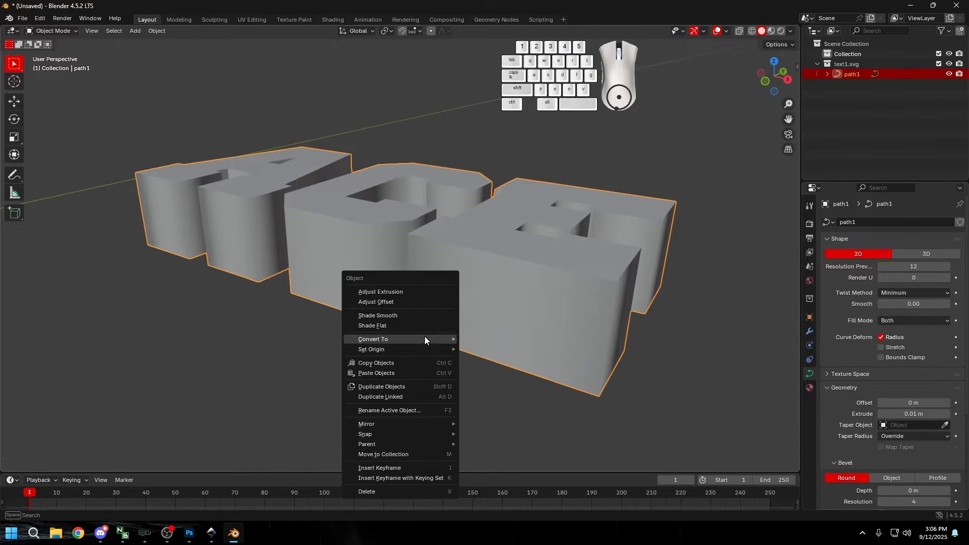
mouse_move(434, 339)
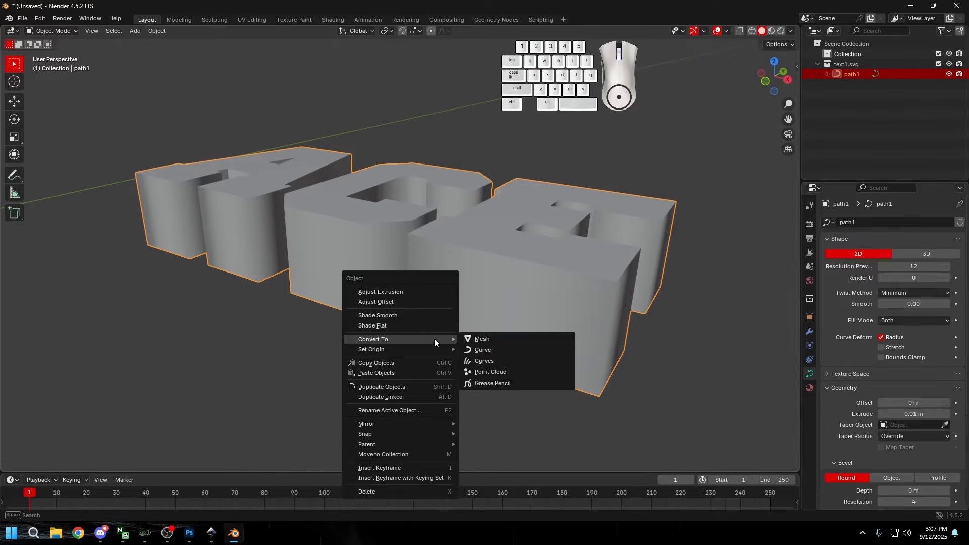
click(485, 338)
Step: Raise the lettering mesh along the Z axis well above the grid plane and set its origin to its geometry
scroll(486, 341, down, 5)
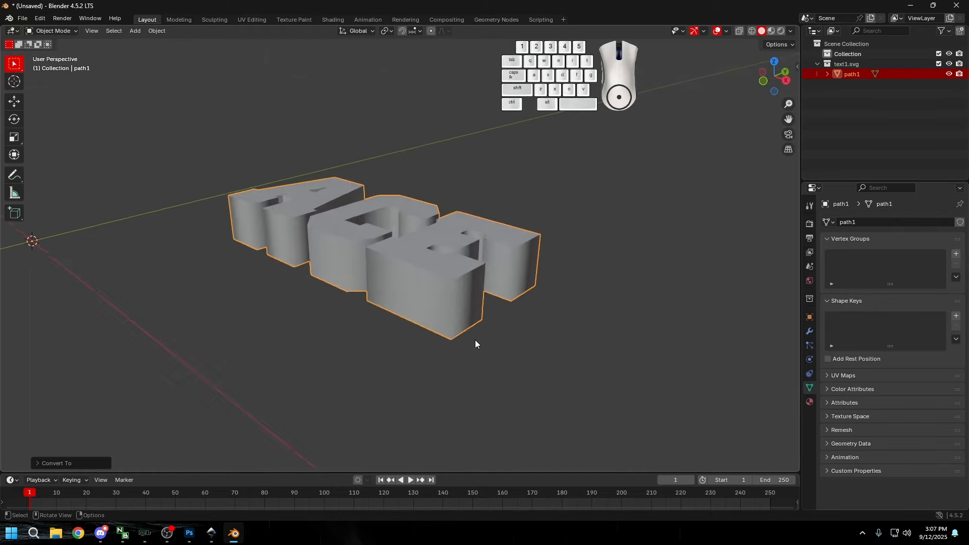
key(g)
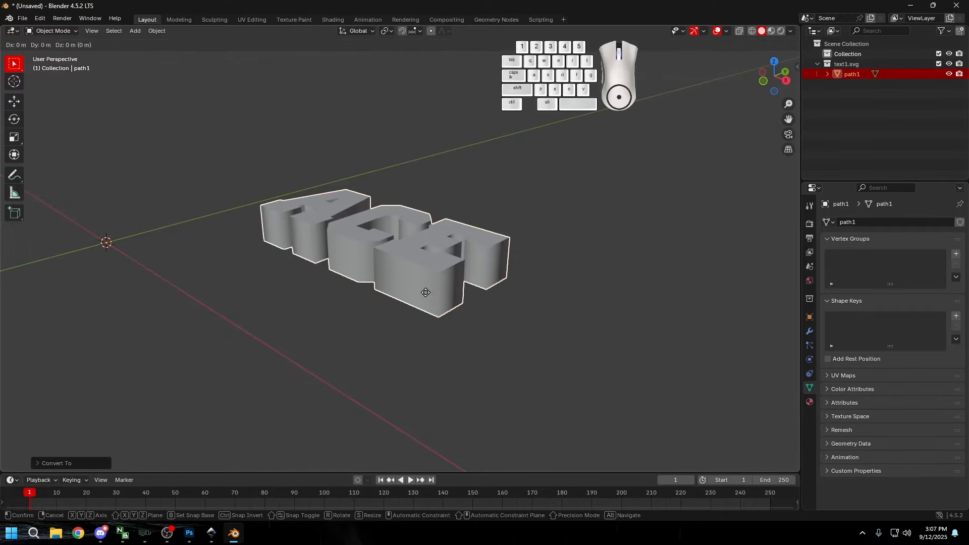
key(z)
click(422, 165)
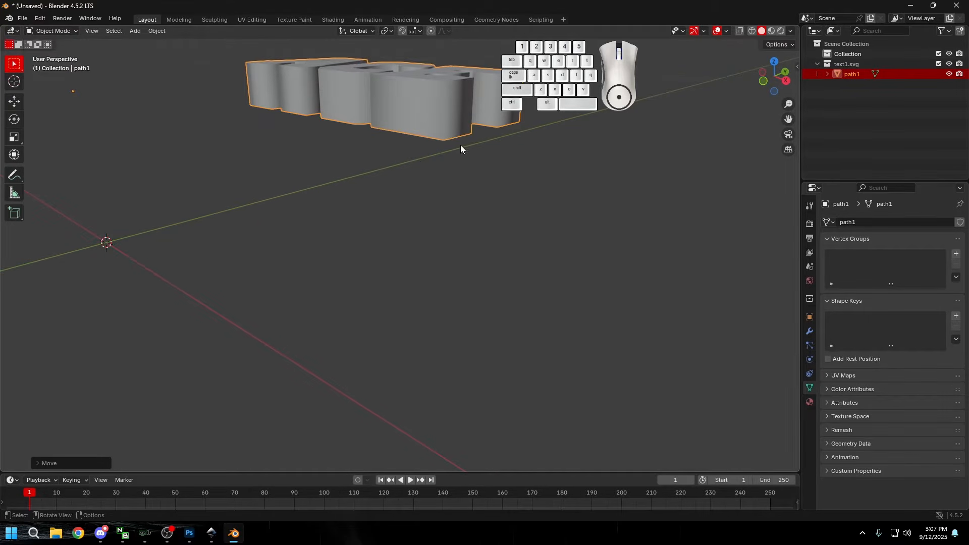
right_click(426, 105)
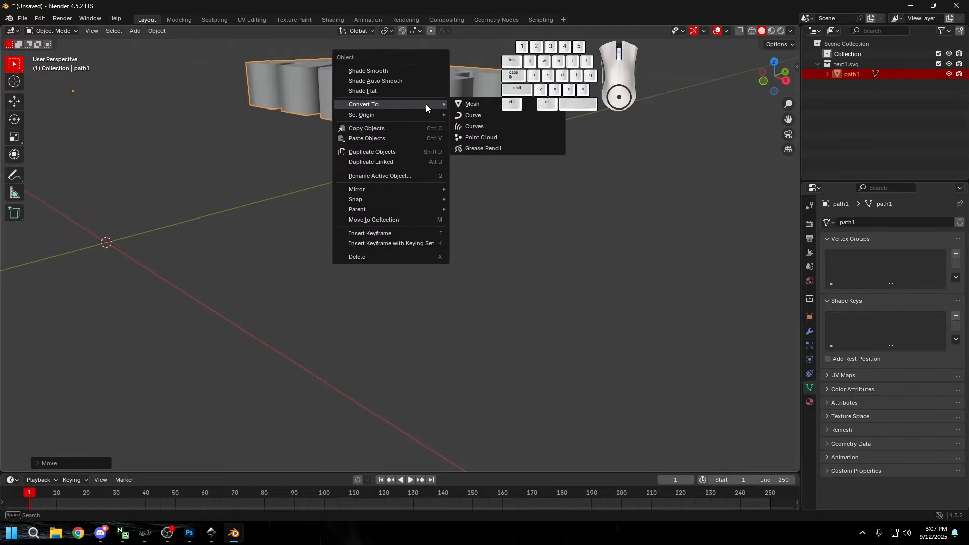
mouse_move(405, 114)
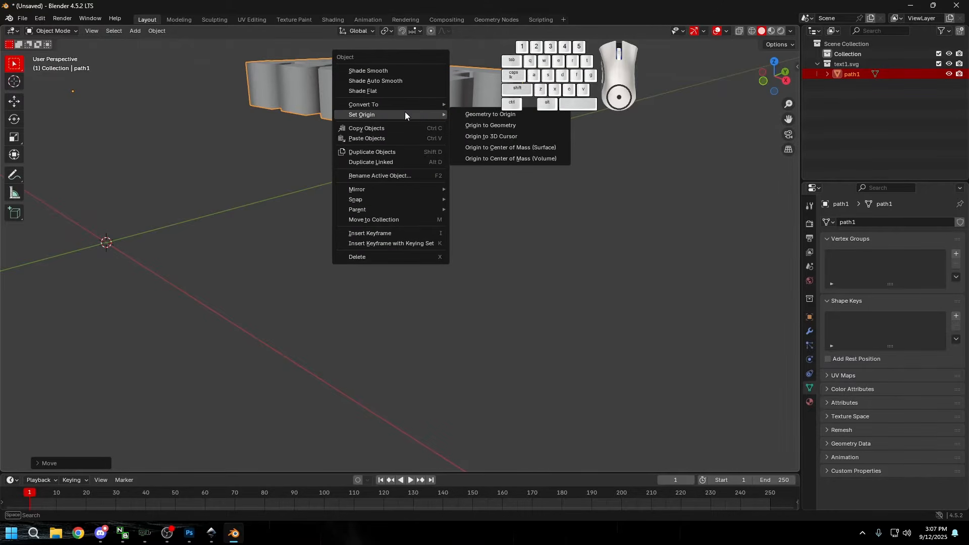
click(480, 124)
middle_drag(481, 125, 467, 177)
Step: Import text2.svg from the chain folder and remove the SVGMat.001 material slot from its lettering
click(22, 19)
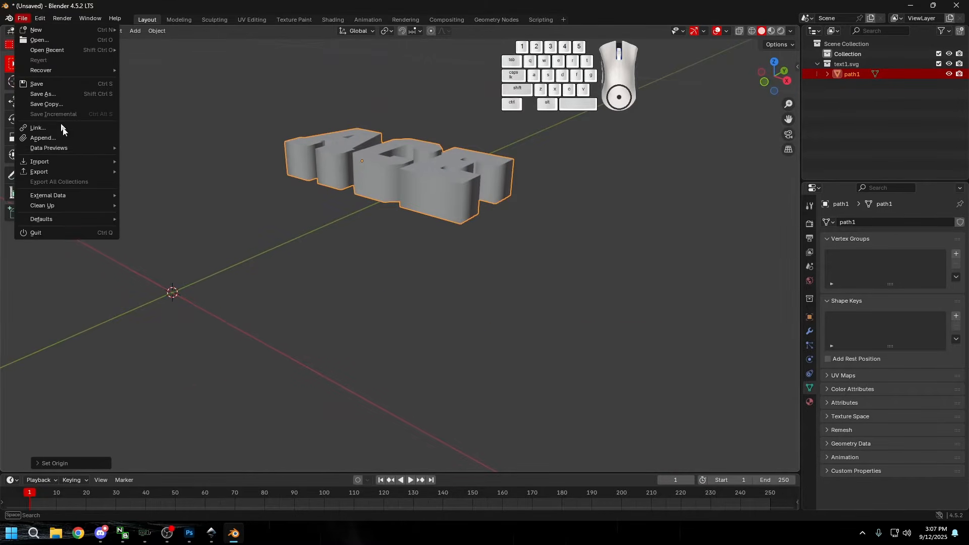
mouse_move(54, 162)
click(197, 251)
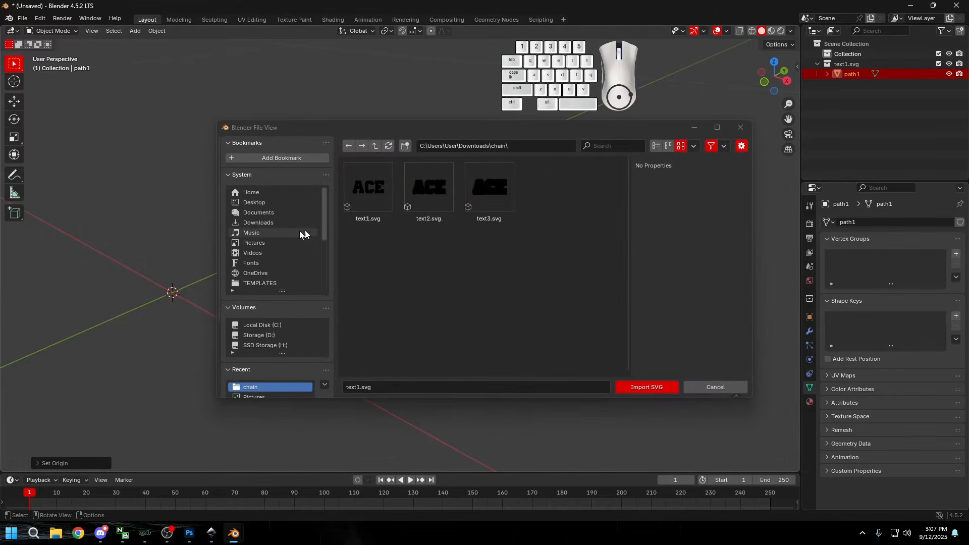
double_click(421, 200)
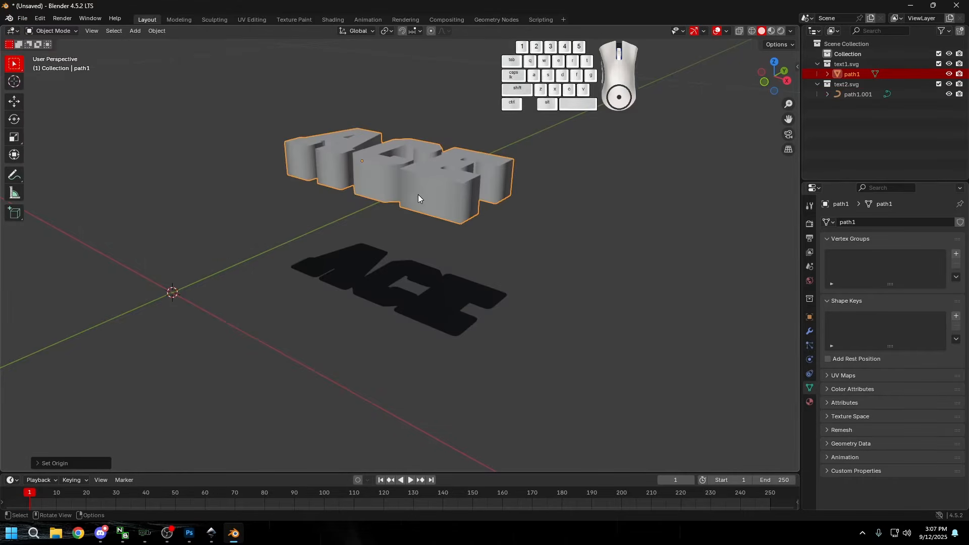
click(437, 300)
click(812, 387)
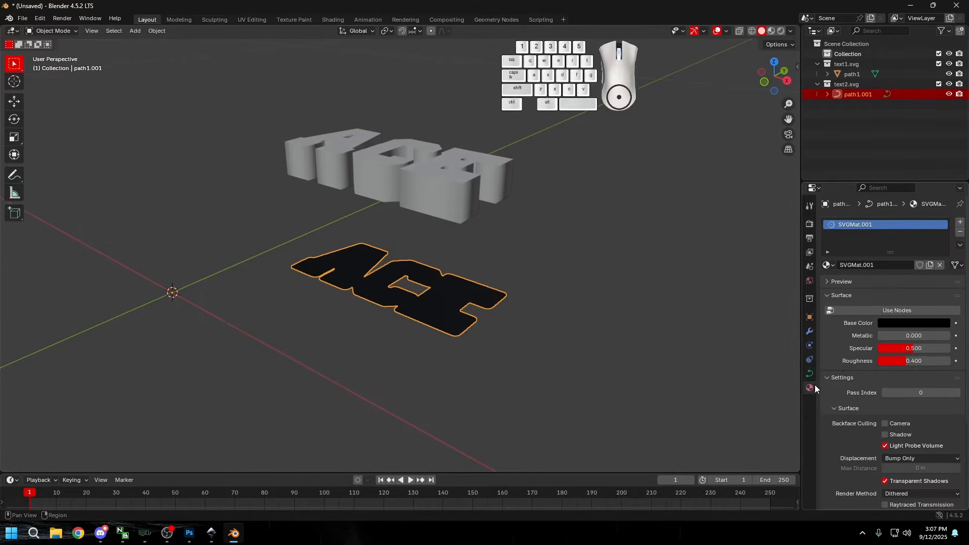
click(961, 233)
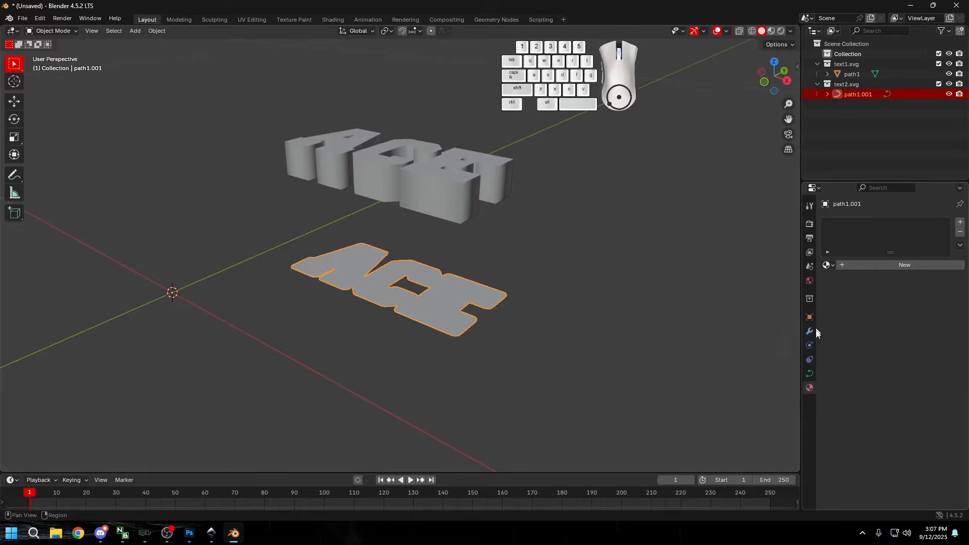
Step: Extrude the text2 lettering curve by 0.01 m and convert it to a mesh
click(810, 374)
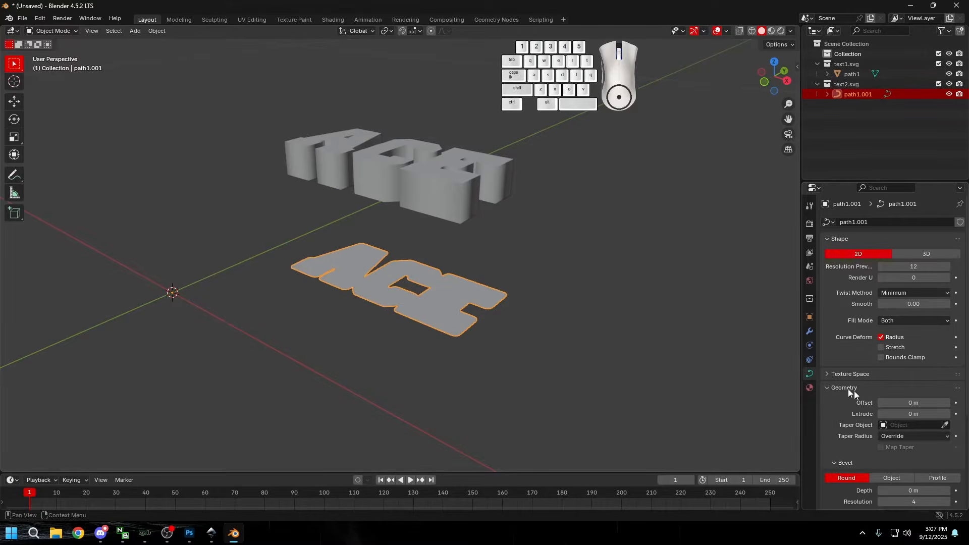
drag(947, 414, 954, 415)
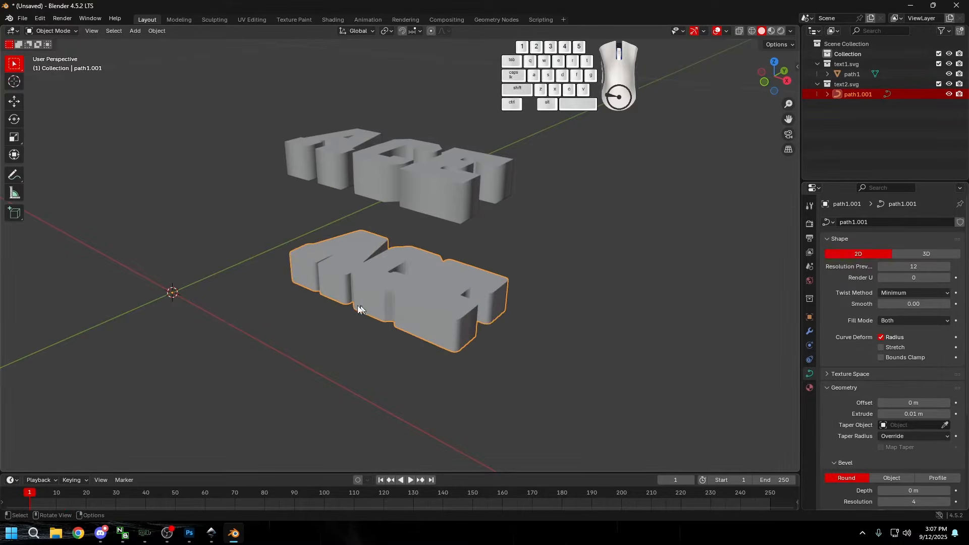
right_click(389, 298)
mouse_move(389, 298)
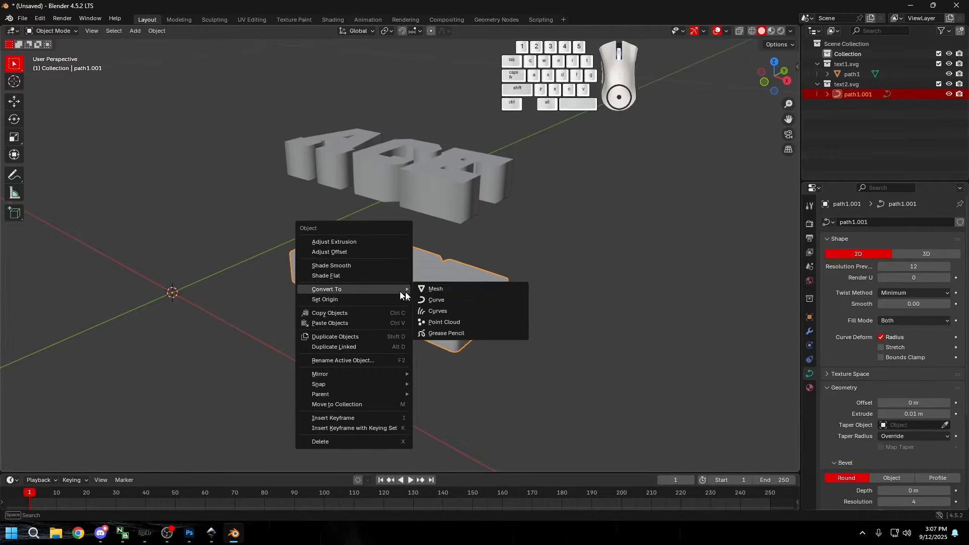
click(435, 292)
Step: Raise the text2 mesh along Z so it sits slightly below the first lettering's top face, and set its origin to geometry
key(g)
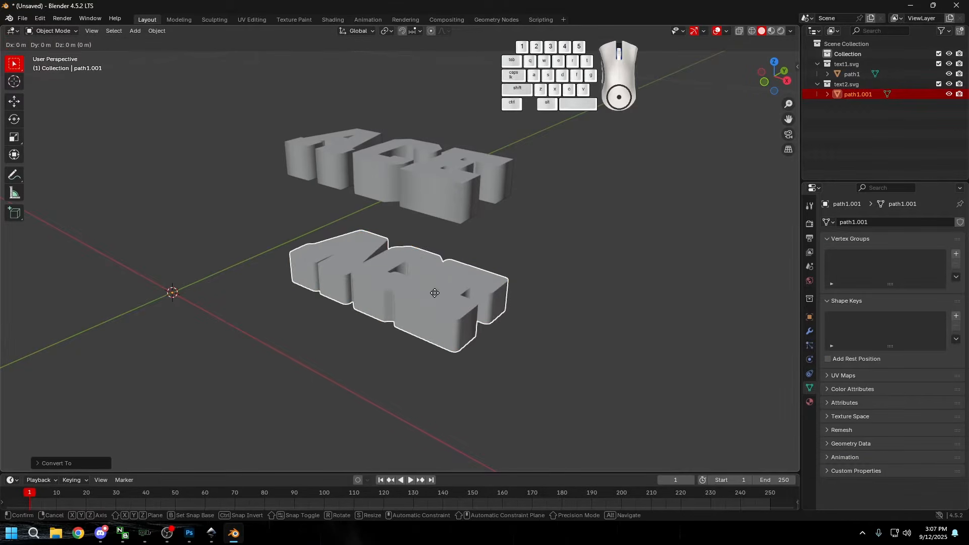
key(z)
click(410, 191)
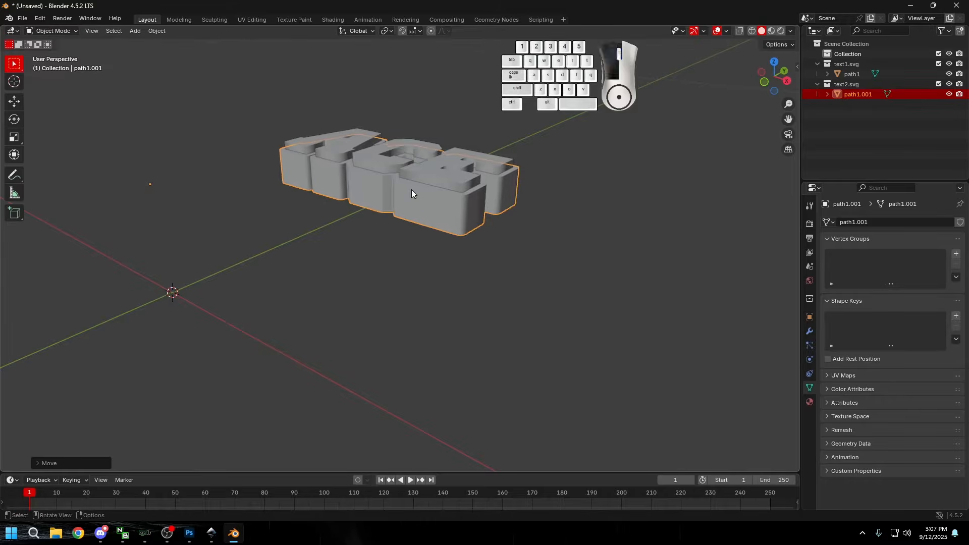
right_click(416, 200)
mouse_move(413, 212)
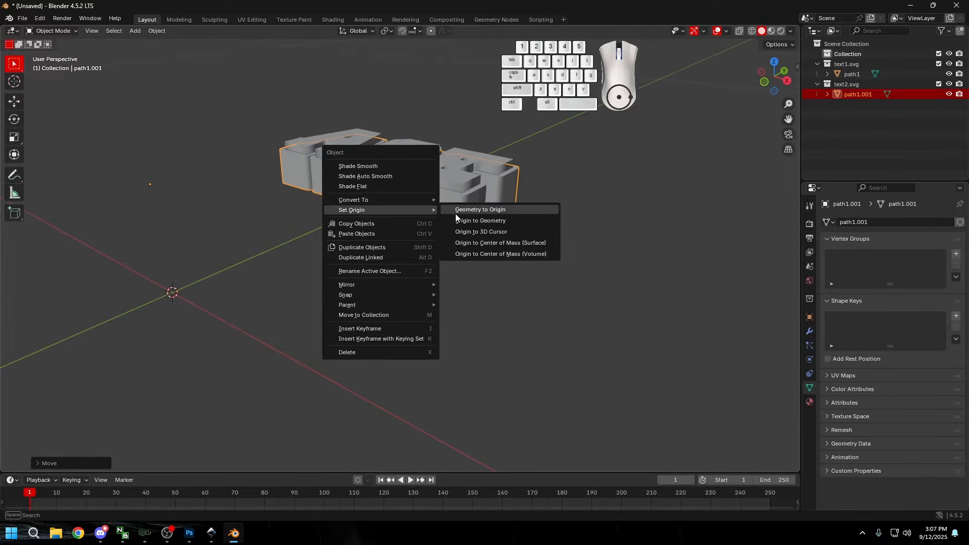
click(455, 218)
scroll(454, 218, up, 3)
scroll(457, 218, down, 5)
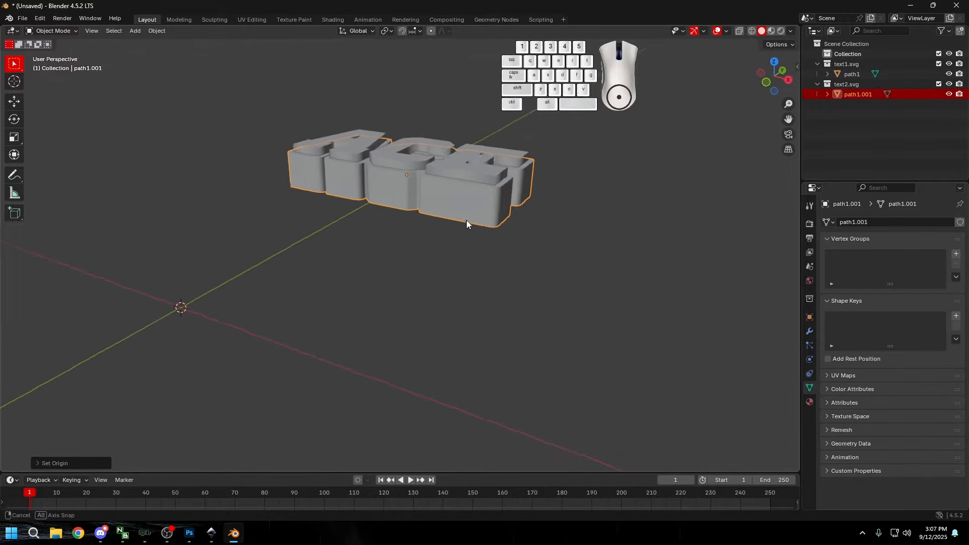
middle_drag(466, 222, 467, 248)
Step: Import text3.svg from the chain folder and remove the SVGMat.002 material slot from its lettering
click(23, 19)
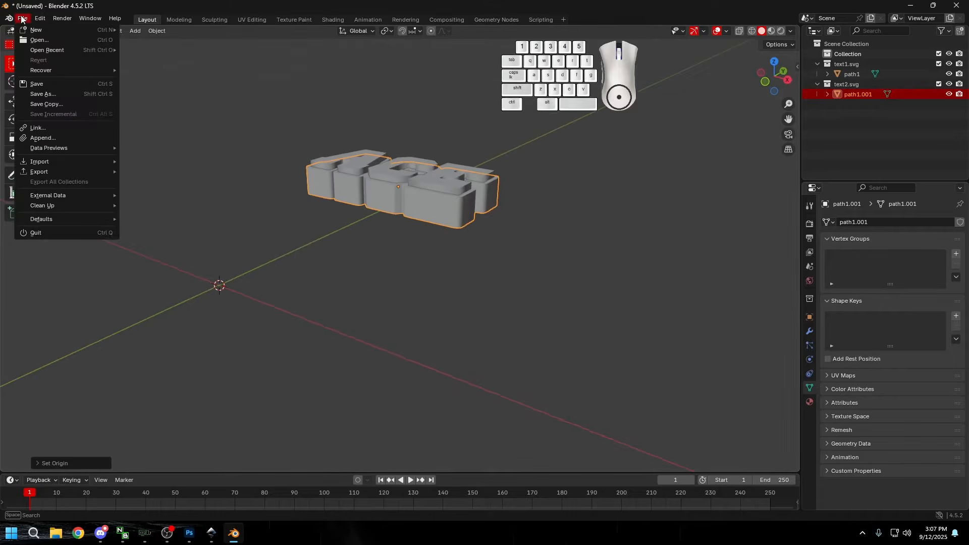
mouse_move(87, 165)
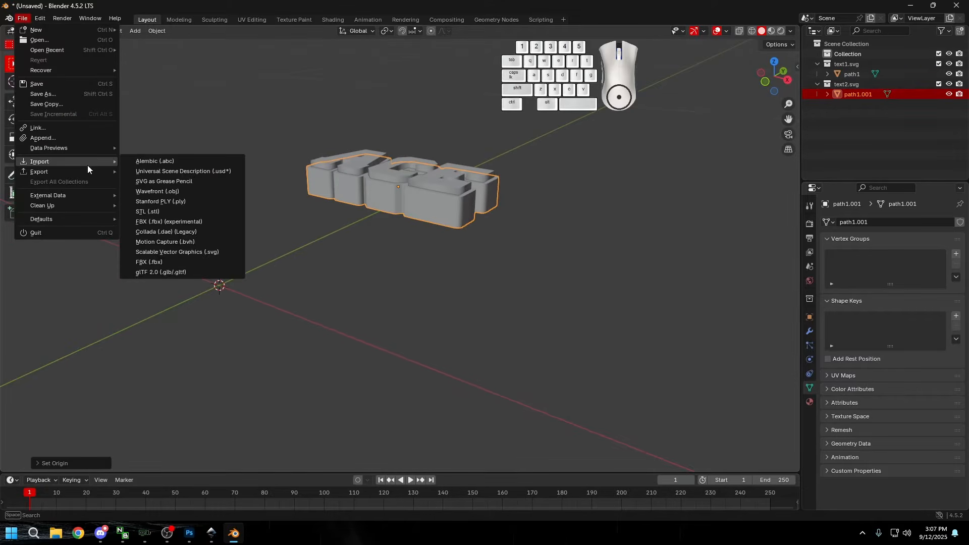
click(183, 250)
double_click(491, 200)
click(459, 296)
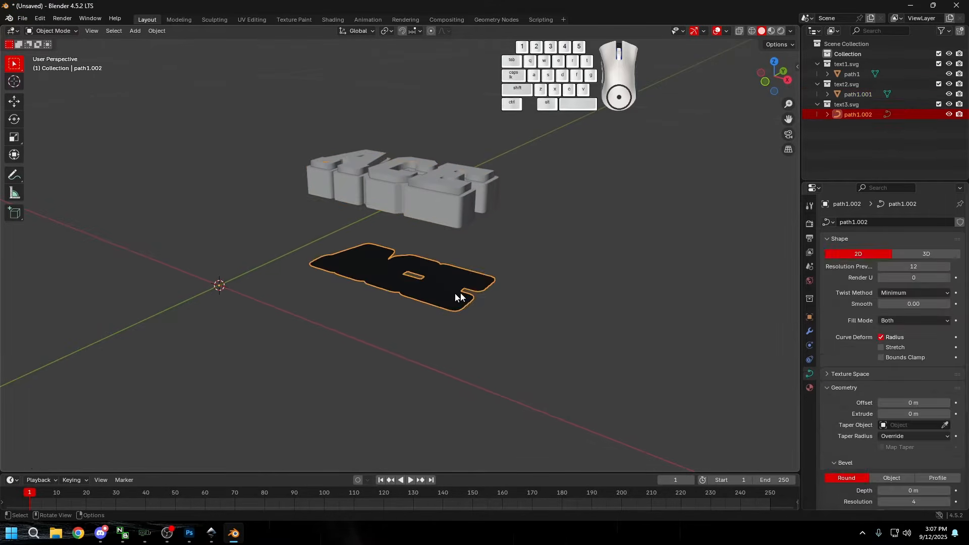
click(810, 388)
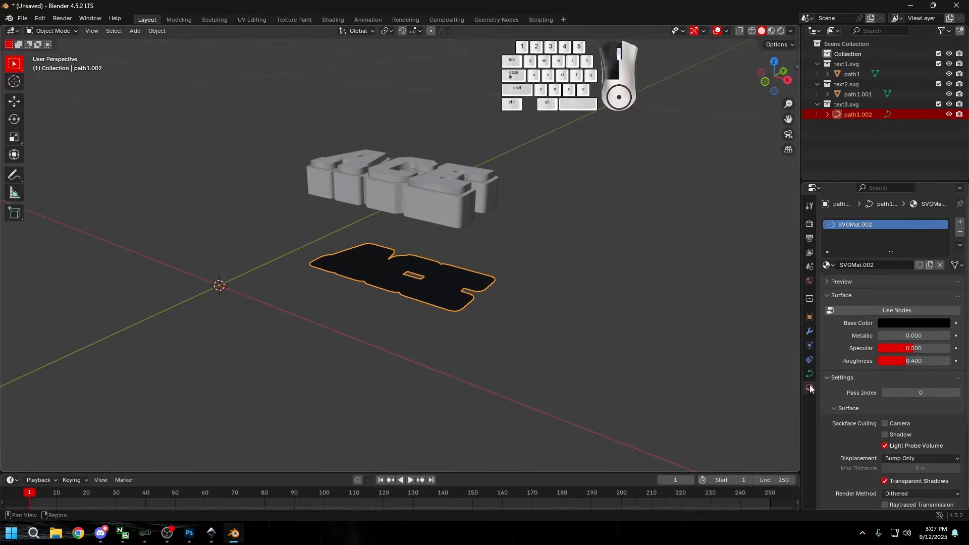
click(960, 233)
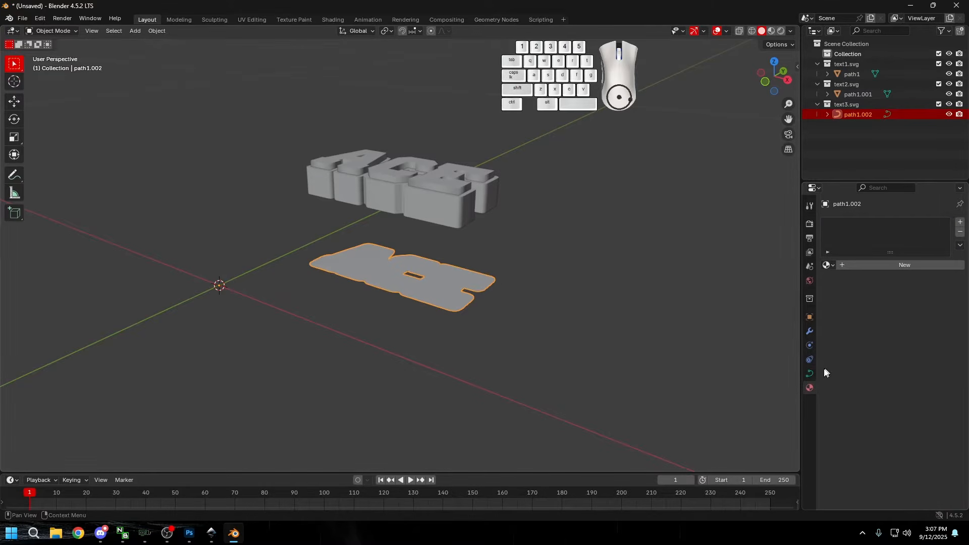
Step: Extrude the text3 lettering curve by 0.01 m and set its origin to its geometry
click(809, 373)
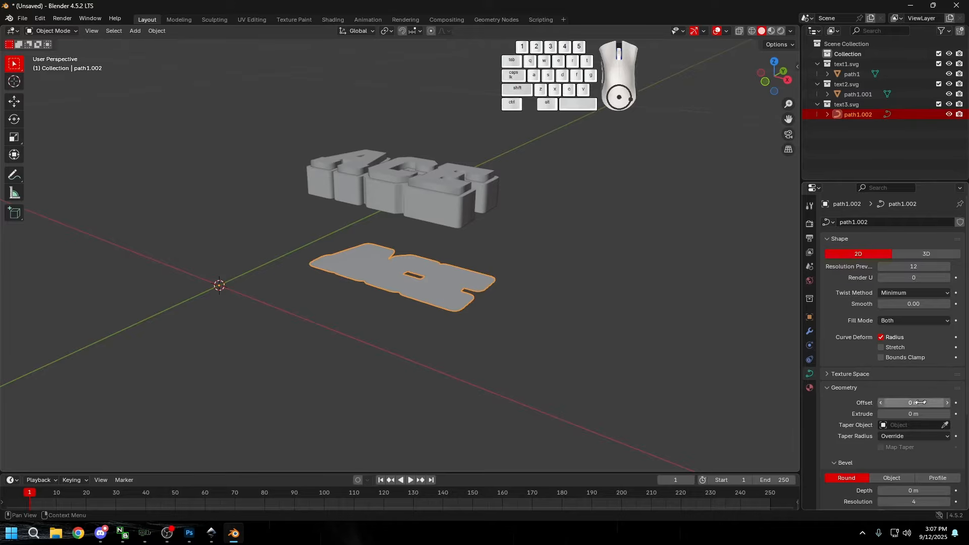
click(947, 414)
right_click(377, 298)
mouse_move(376, 298)
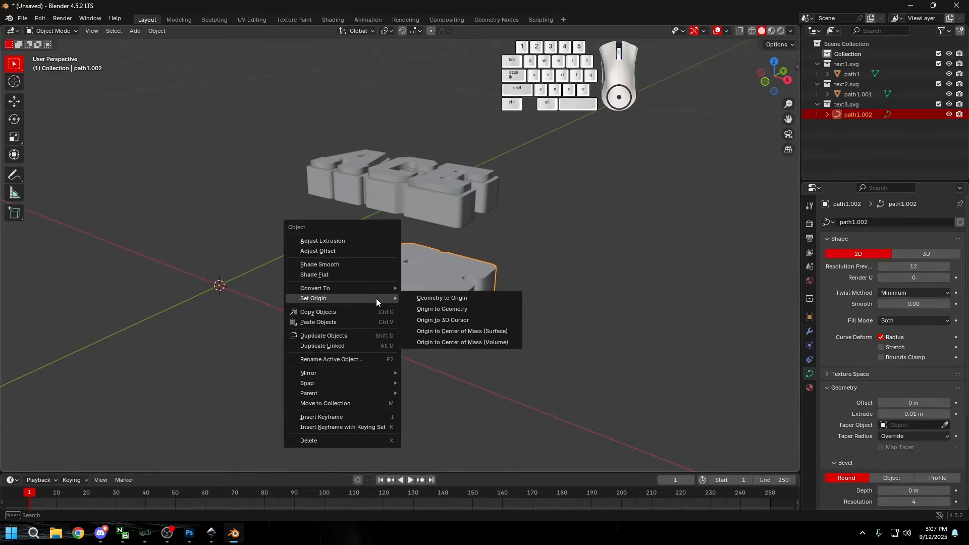
click(434, 308)
Step: Convert the extruded text3 lettering to a mesh and deselect it
right_click(438, 299)
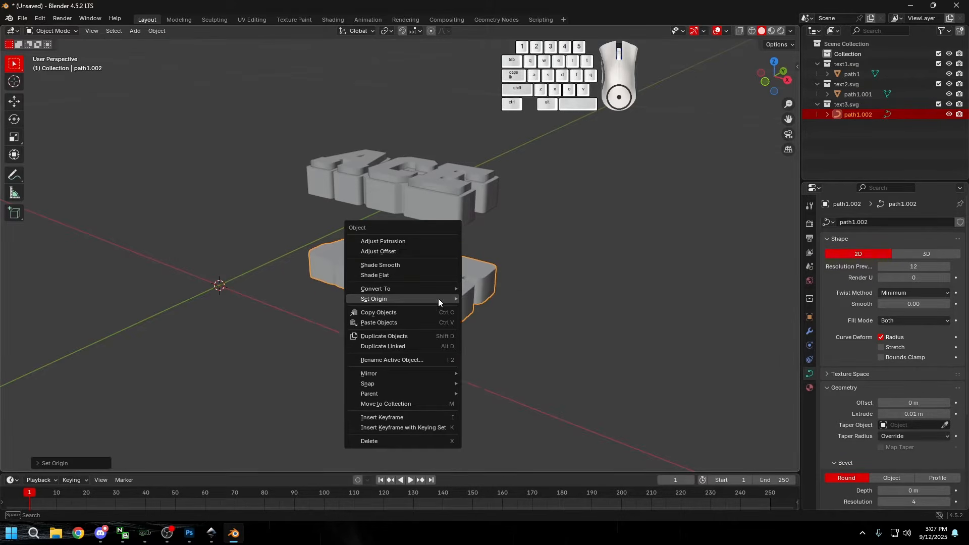
mouse_move(420, 289)
click(471, 287)
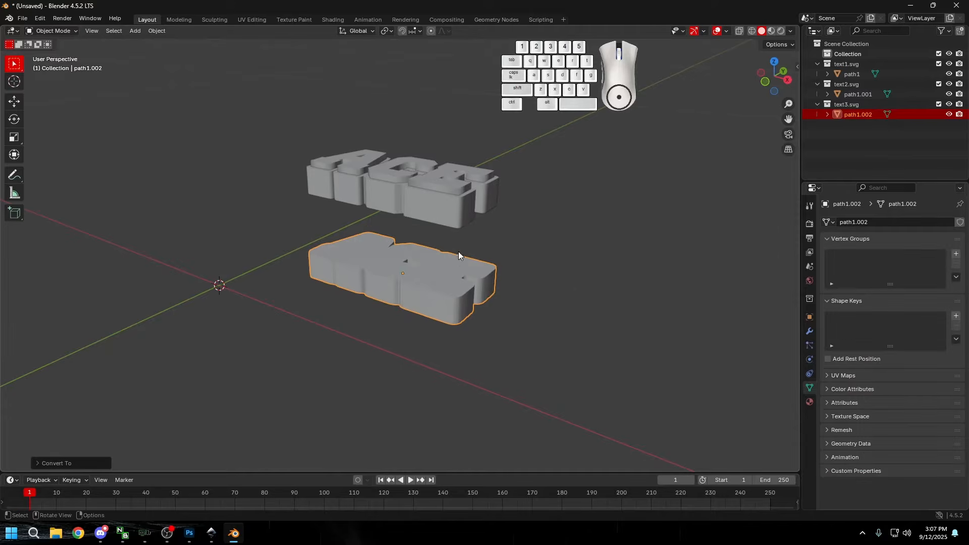
click(504, 343)
Step: Scale the text2 lettering mesh down along Z to make the middle layer thinner
middle_drag(504, 343, 520, 322)
click(451, 225)
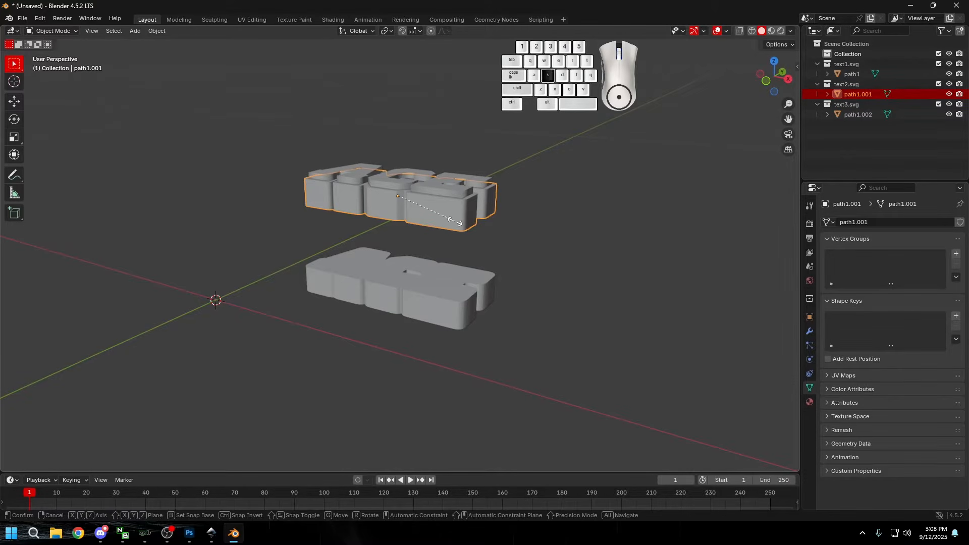
key(s)
key(z)
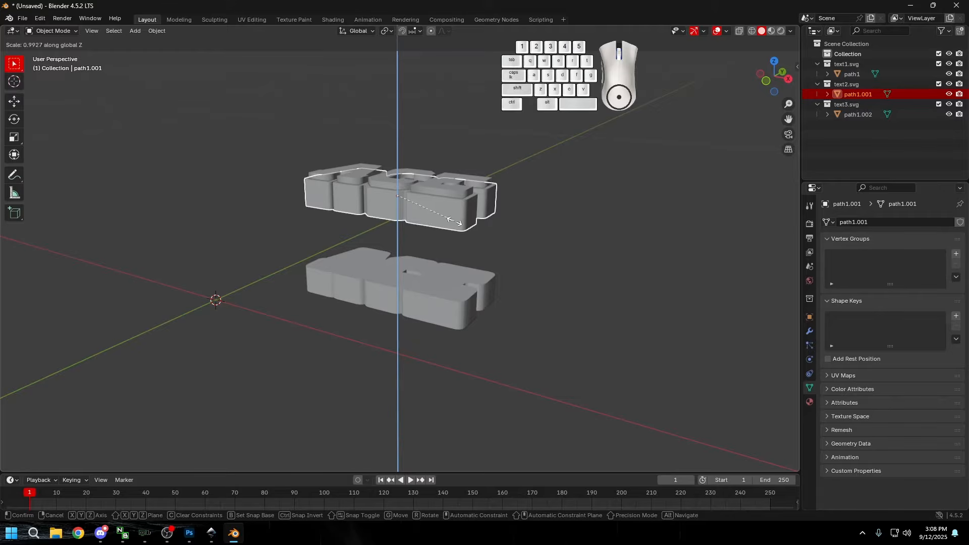
click(432, 203)
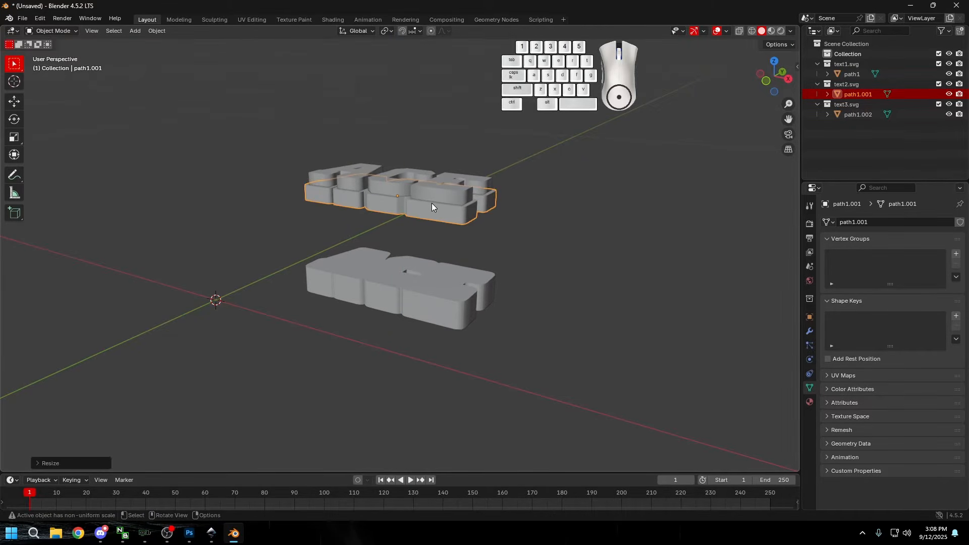
Step: Lower the text2 lettering along Z until it rests on the text3 base layer
key(shift+d)
key(z)
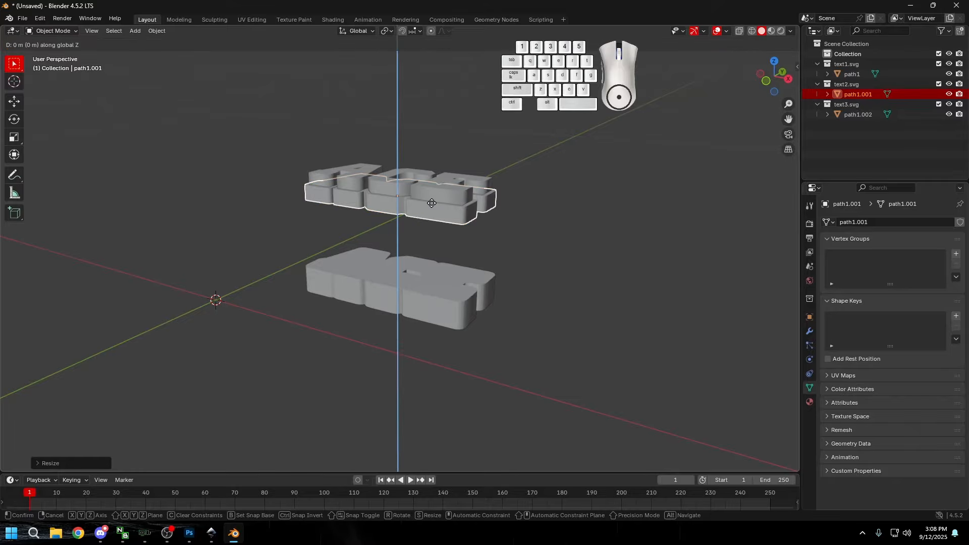
click(407, 284)
Step: Scale the text1 lettering mesh along Z to about 0.46 of its thickness
click(435, 205)
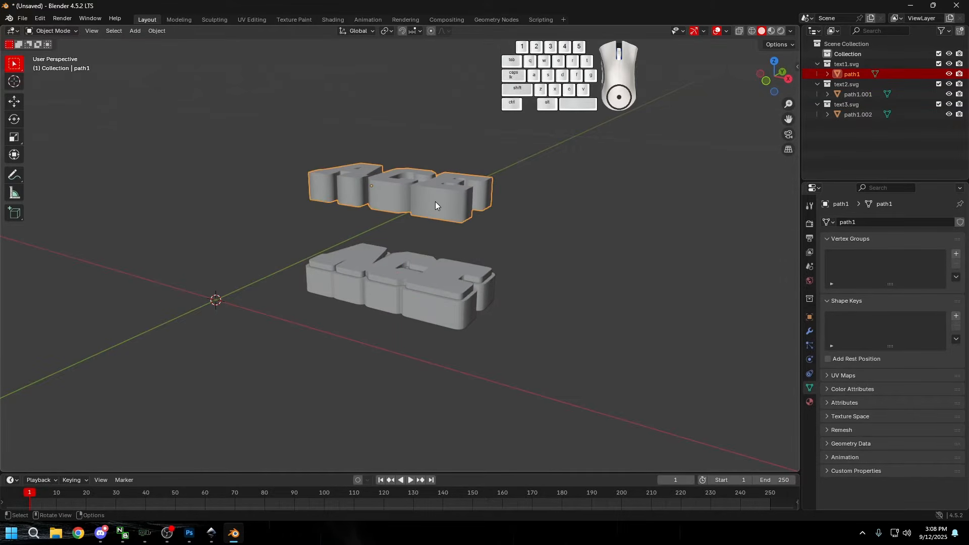
key(s)
key(z)
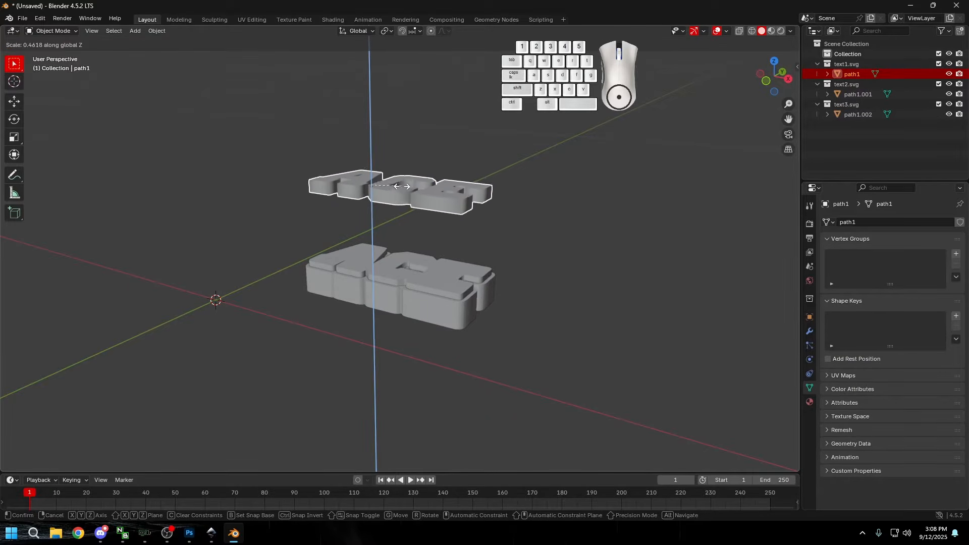
click(401, 185)
right_click(401, 185)
mouse_move(409, 190)
click(464, 148)
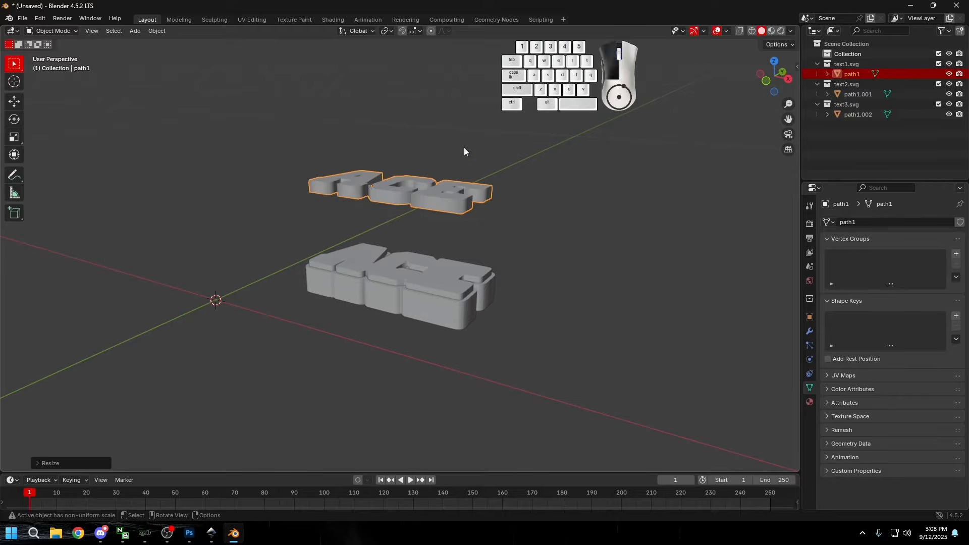
Step: Lower the text1 lettering about 0.057 m along Z so it sits on the text2 layer, and deselect it
click(434, 197)
key(g)
key(z)
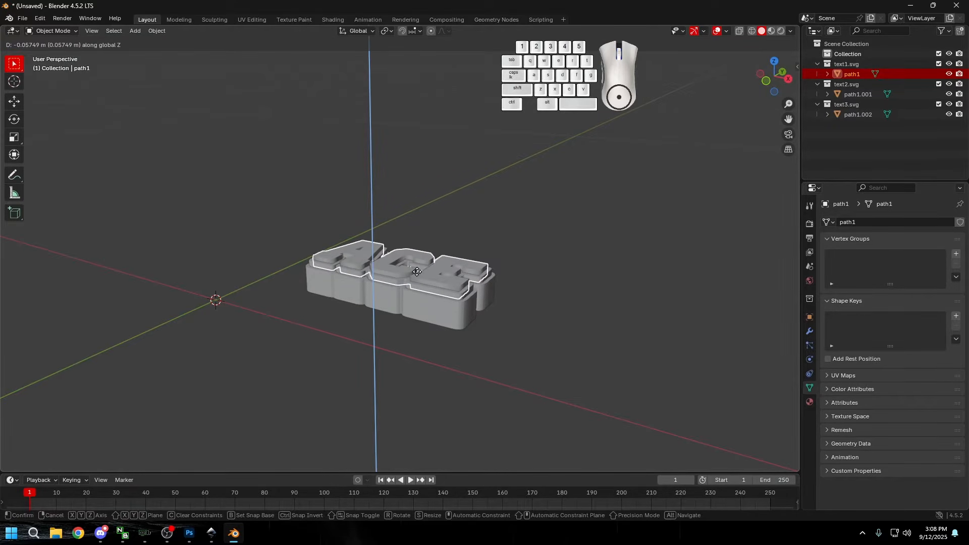
click(417, 271)
click(461, 216)
mouse_move(462, 216)
middle_down()
mouse_move(504, 275)
mouse_move(444, 303)
mouse_move(509, 310)
mouse_move(573, 292)
mouse_move(404, 302)
mouse_move(444, 303)
middle_up()
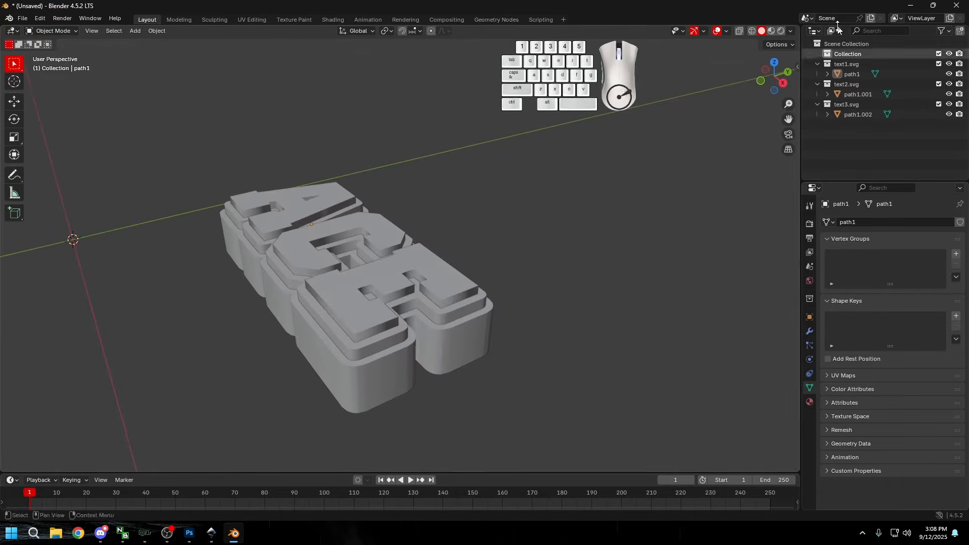
Step: Enable viewport shadows with a stronger intensity and cavity shading of type Both, using world-space ridge and valley 2.5 and screen-space ridge and valley 2.0
click(790, 31)
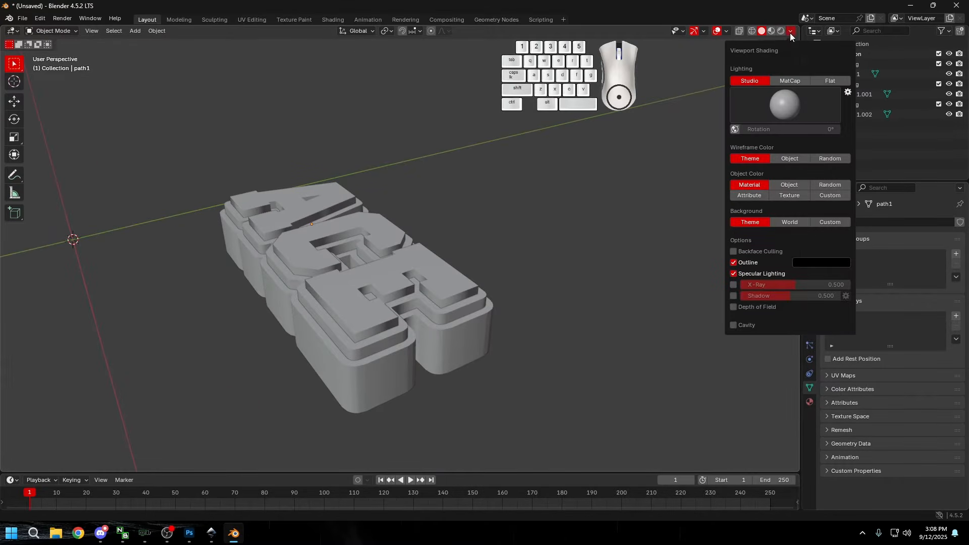
click(733, 296)
click(733, 325)
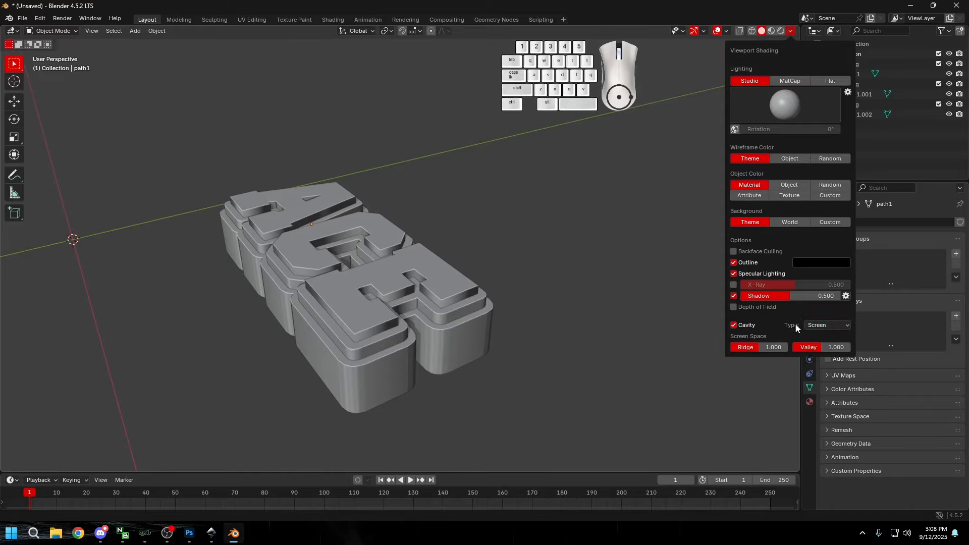
click(811, 358)
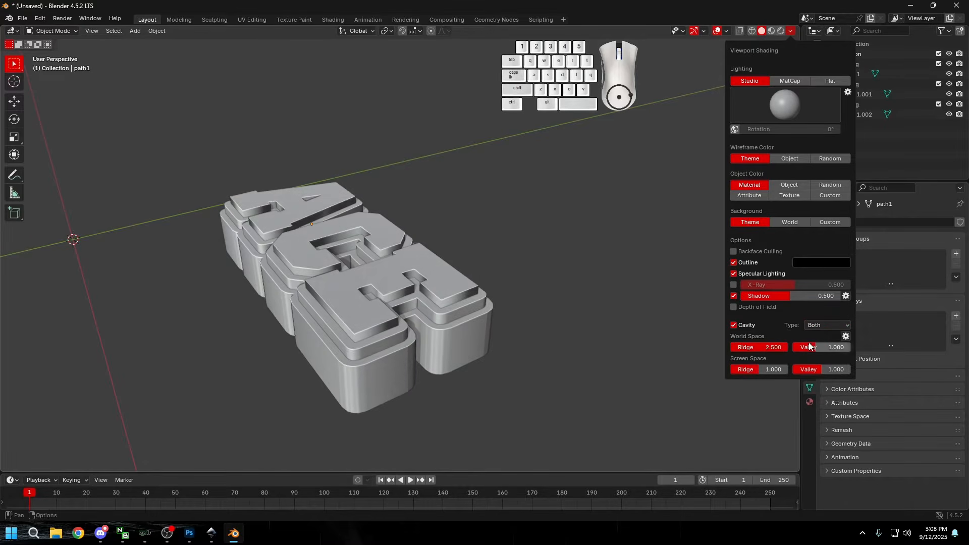
drag(794, 373, 838, 350)
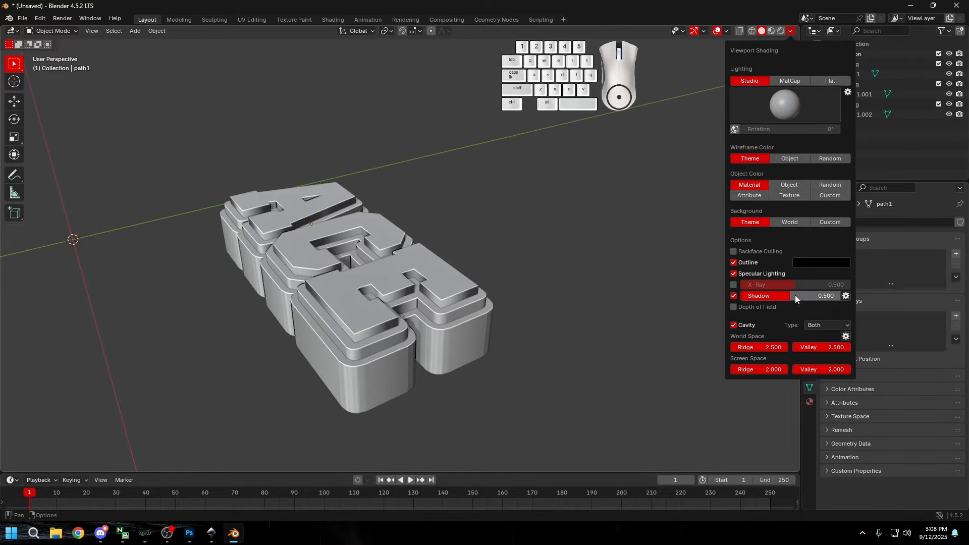
drag(795, 297, 812, 298)
Step: Set the origins of all three lettering meshes to their geometry and deselect them
middle_drag(462, 262, 502, 267)
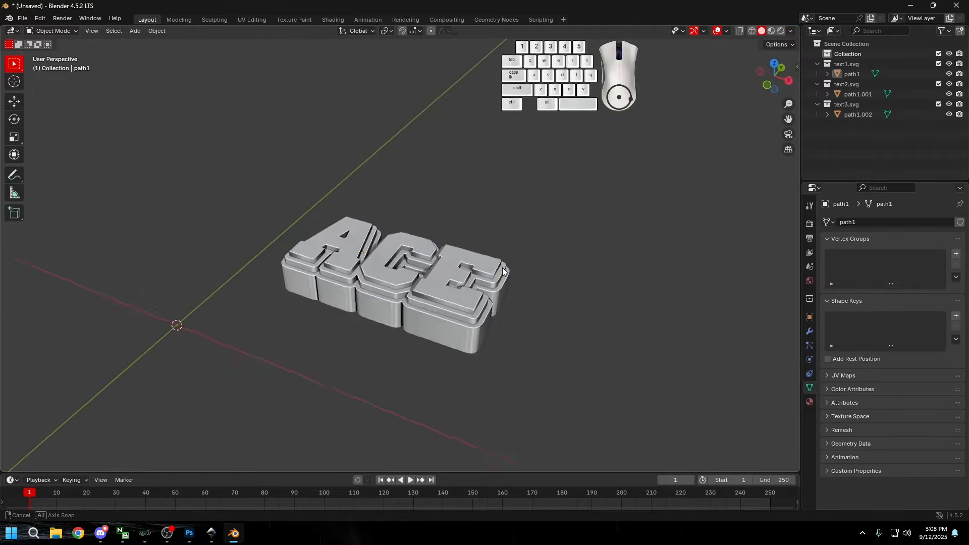
scroll(502, 267, up, 4)
middle_drag(493, 263, 408, 258)
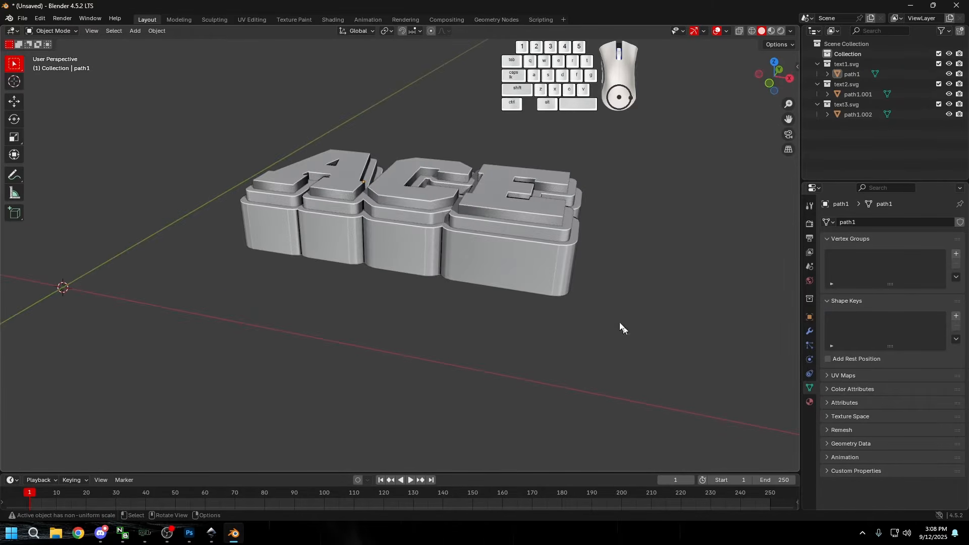
drag(623, 327, 409, 134)
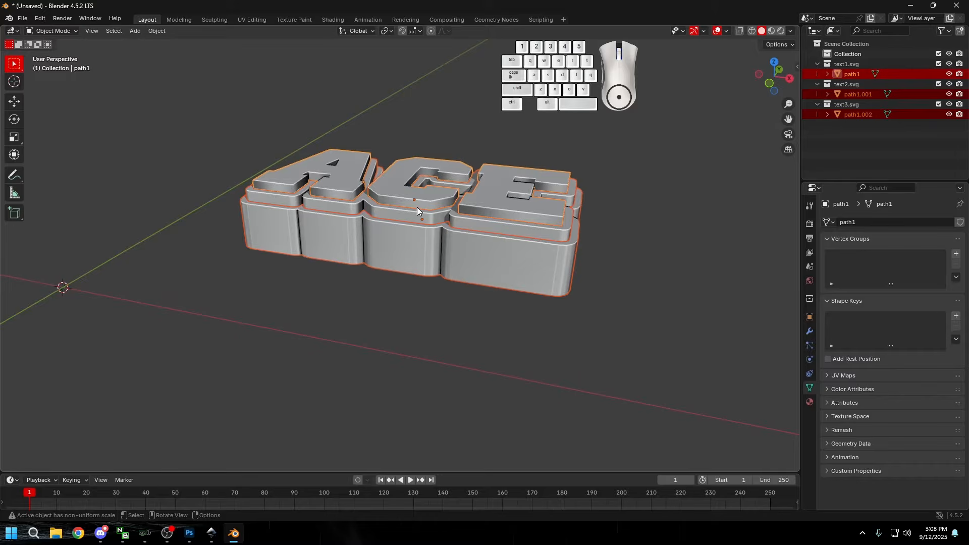
right_click(413, 207)
mouse_move(368, 208)
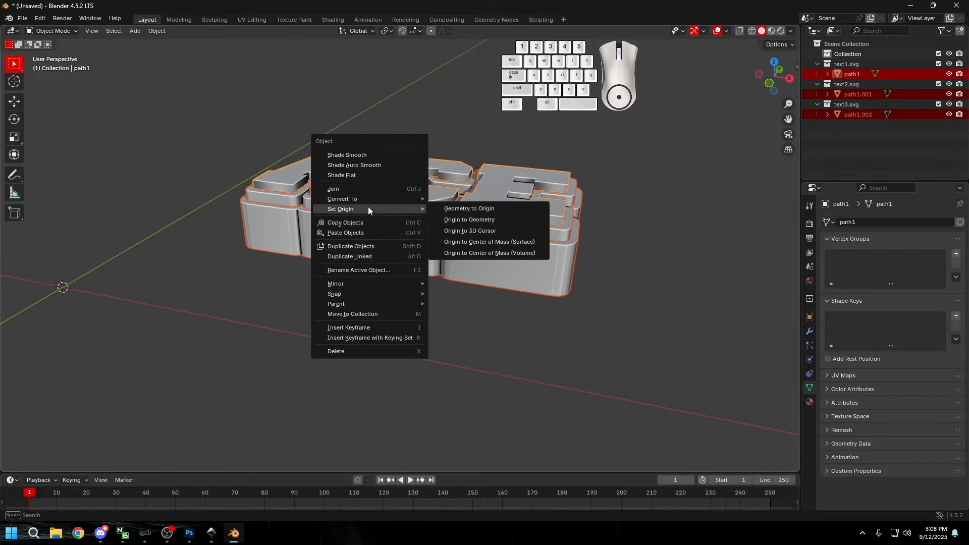
click(495, 218)
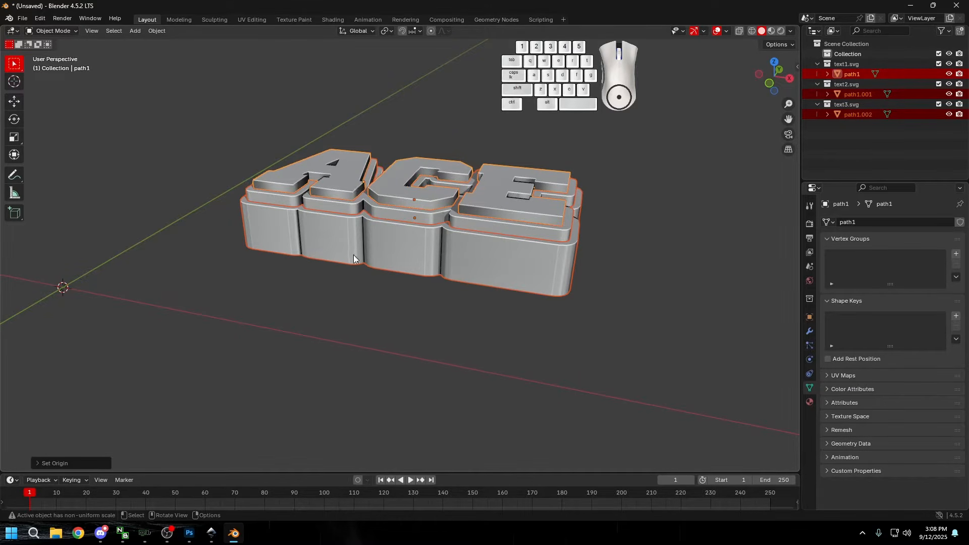
click(378, 307)
Step: Duplicate the top text1 lettering mesh in place
middle_drag(378, 306, 410, 272)
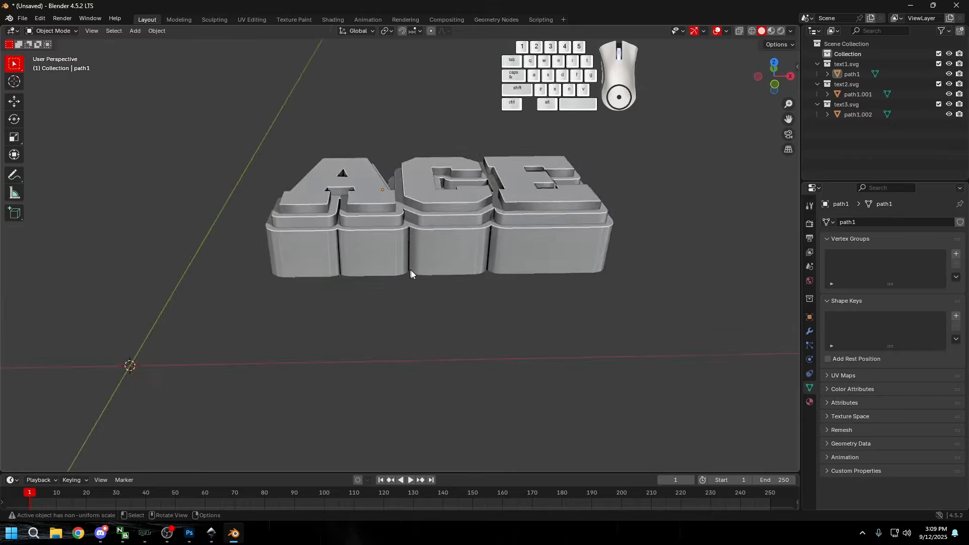
scroll(407, 302, up, 5)
click(495, 216)
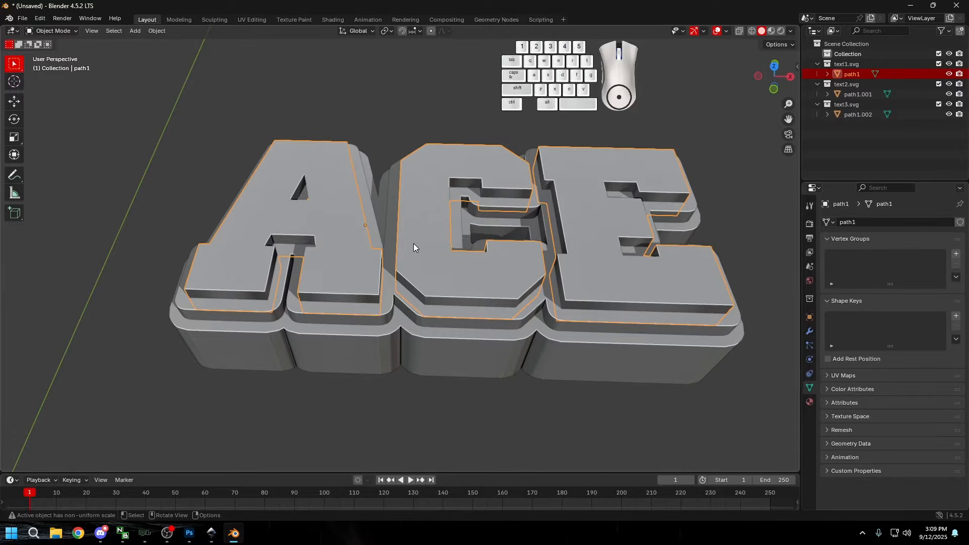
middle_drag(414, 243, 376, 257)
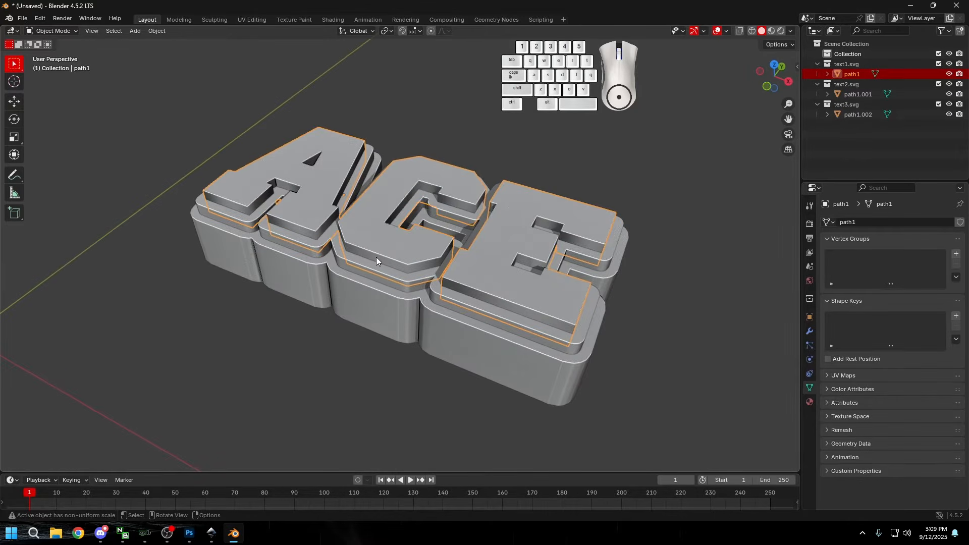
key(shift+d)
right_click(377, 257)
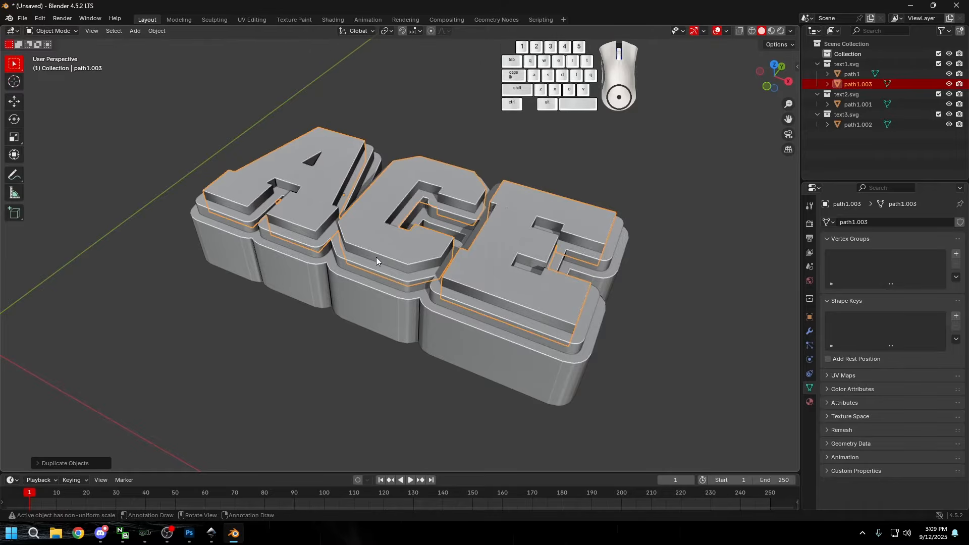
Step: Convert the duplicated top lettering from a mesh to a curve
scroll(444, 292, up, 3)
middle_drag(444, 291, 373, 215)
right_click(360, 210)
mouse_move(364, 212)
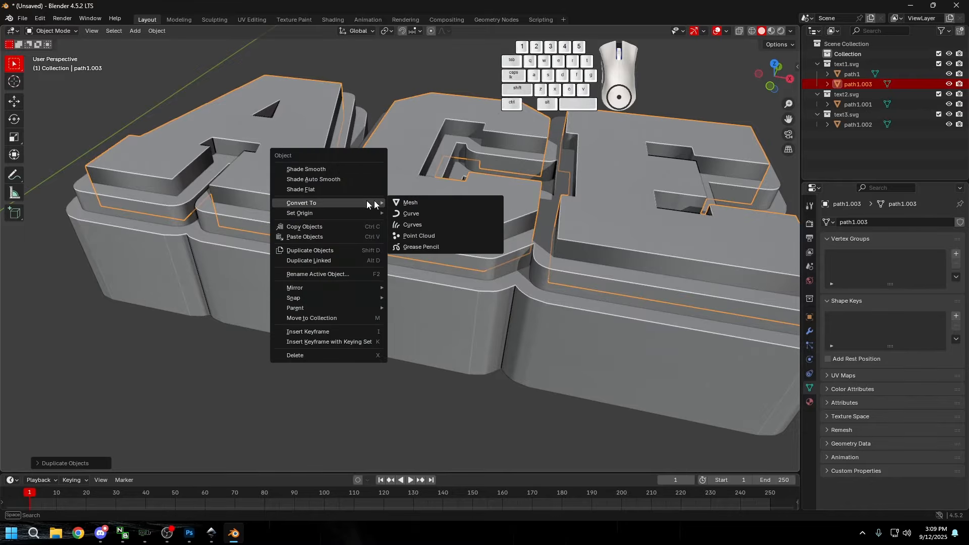
click(404, 210)
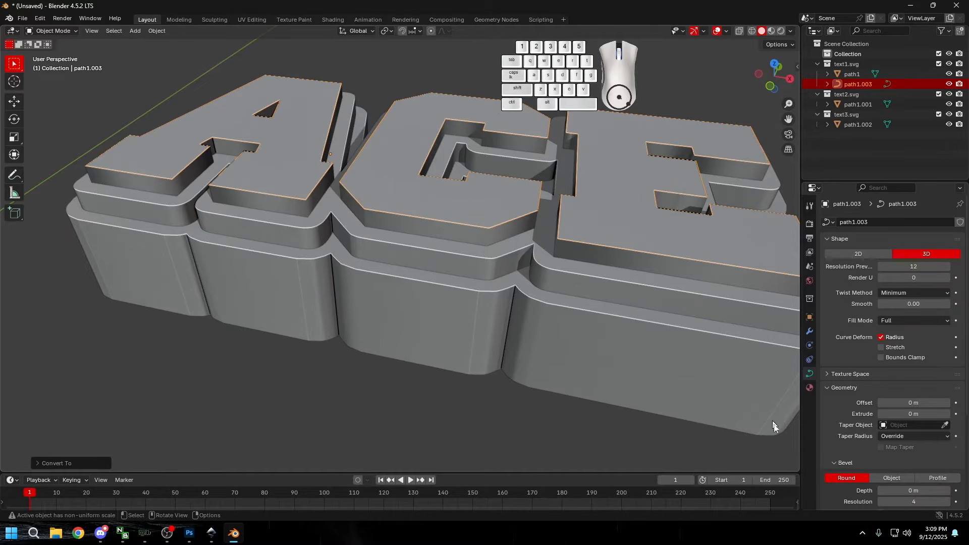
Step: Give the duplicated lettering curve a bevel depth of 0.0006 m and an extrusion of 0.0006 m, and deselect it
click(911, 494)
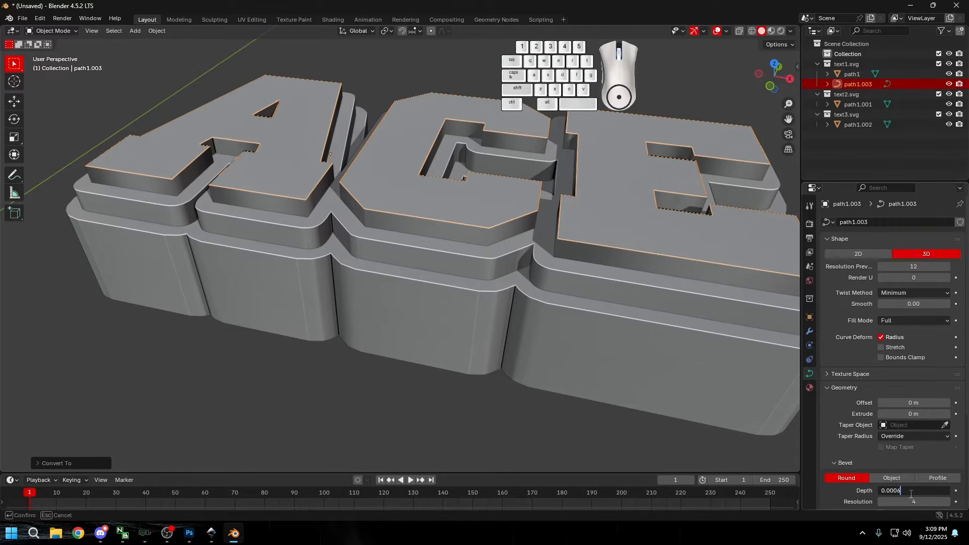
text(0.0006)
key(Return)
middle_drag(683, 360, 654, 353)
click(925, 415)
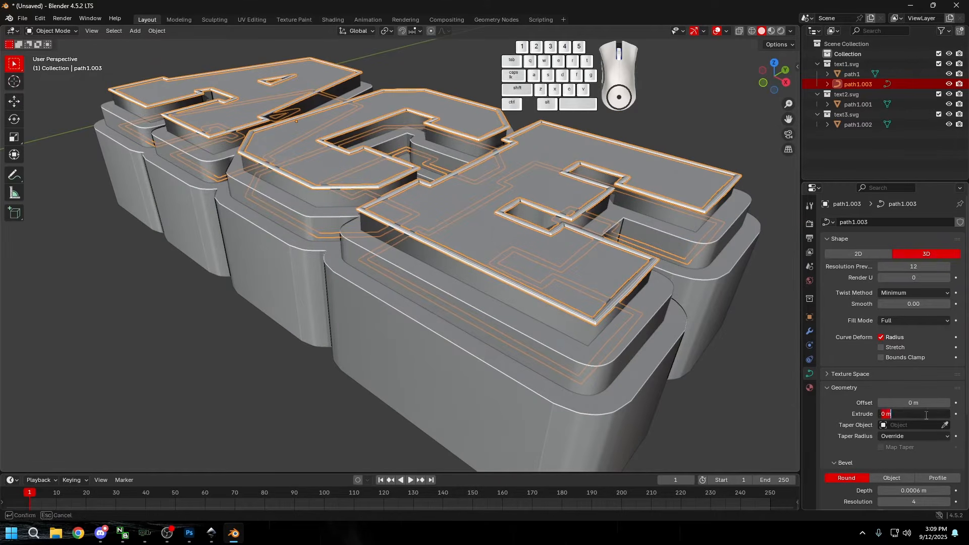
key(Return)
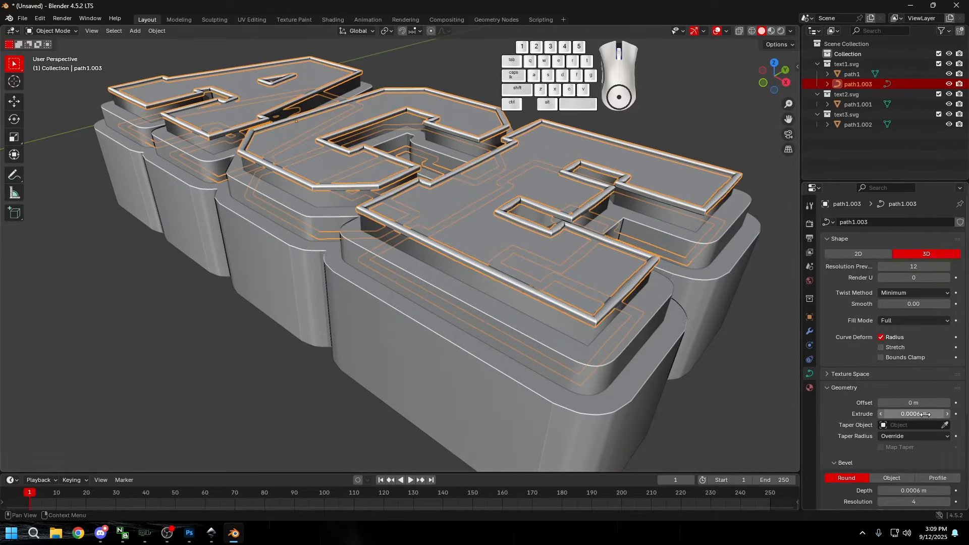
scroll(660, 228, up, 2)
scroll(125, 358, down, 4)
click(126, 358)
middle_drag(251, 319, 292, 322)
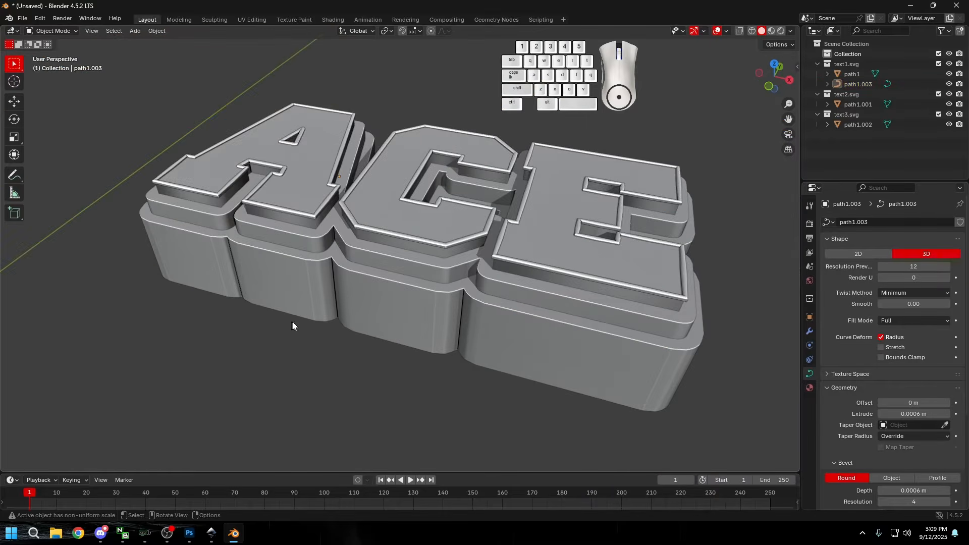
Step: Convert the beveled outline curve around the top lettering back to a mesh
scroll(367, 221, up, 2)
click(368, 219)
scroll(374, 213, up, 4)
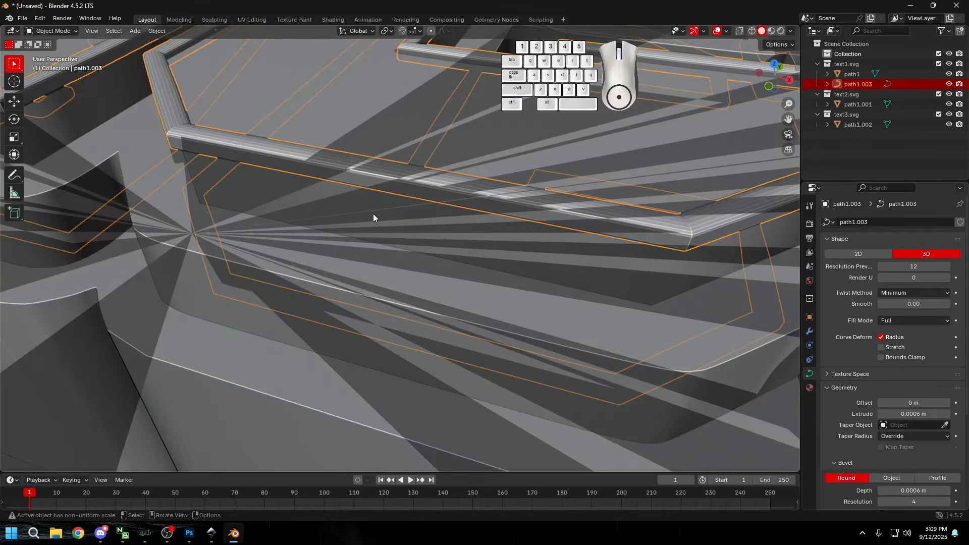
scroll(374, 216, down, 3)
right_click(374, 217)
mouse_move(374, 218)
click(410, 214)
scroll(413, 214, down, 3)
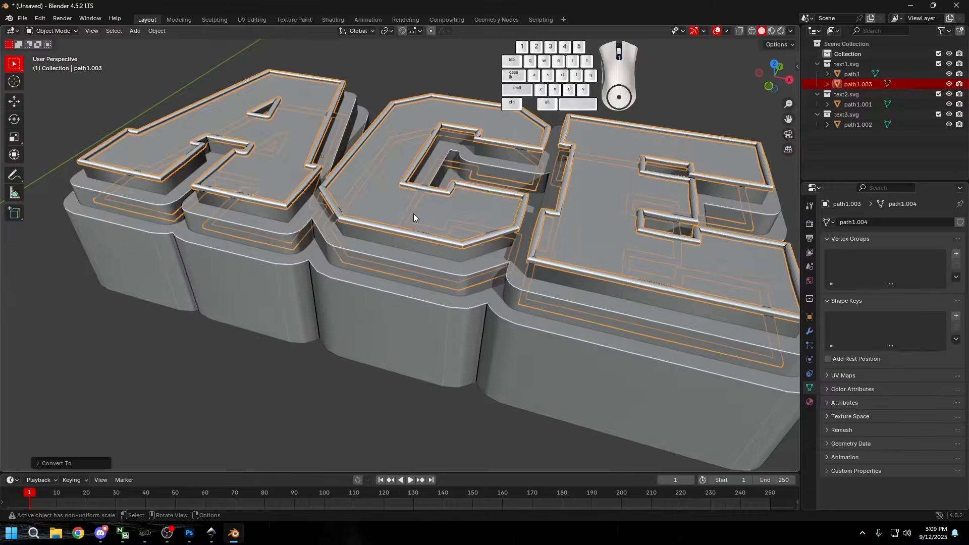
scroll(445, 217, up, 2)
Step: In Edit Mode, select the linked outline pieces around the top E, C and A, including the A's inner triangle, and enable X-ray
key(Tab)
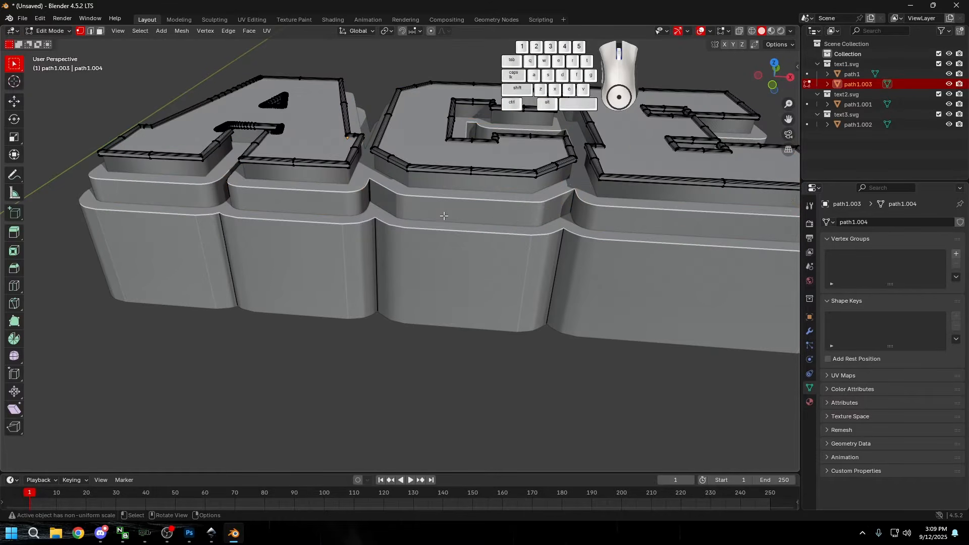
middle_drag(513, 222, 383, 244)
scroll(383, 244, down, 3)
middle_drag(528, 277, 519, 292)
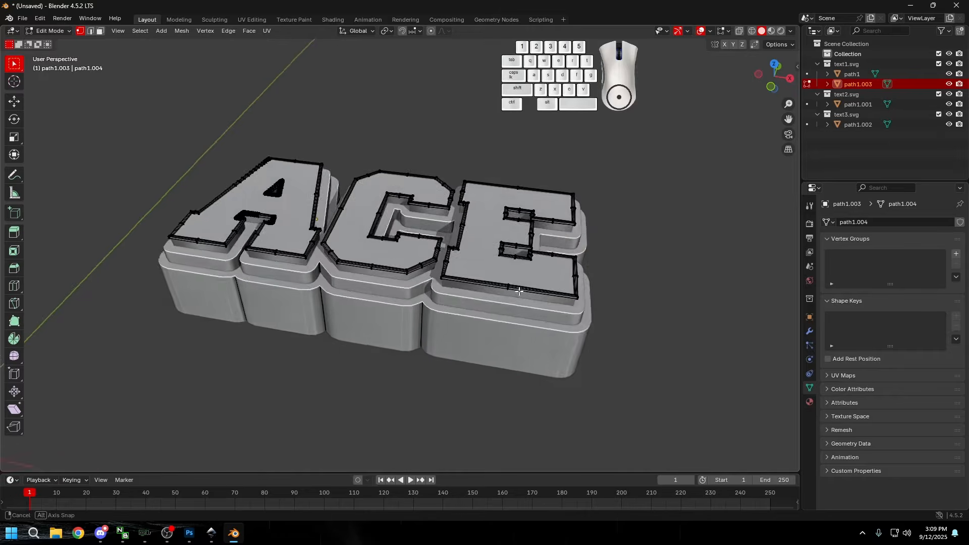
scroll(518, 293, up, 5)
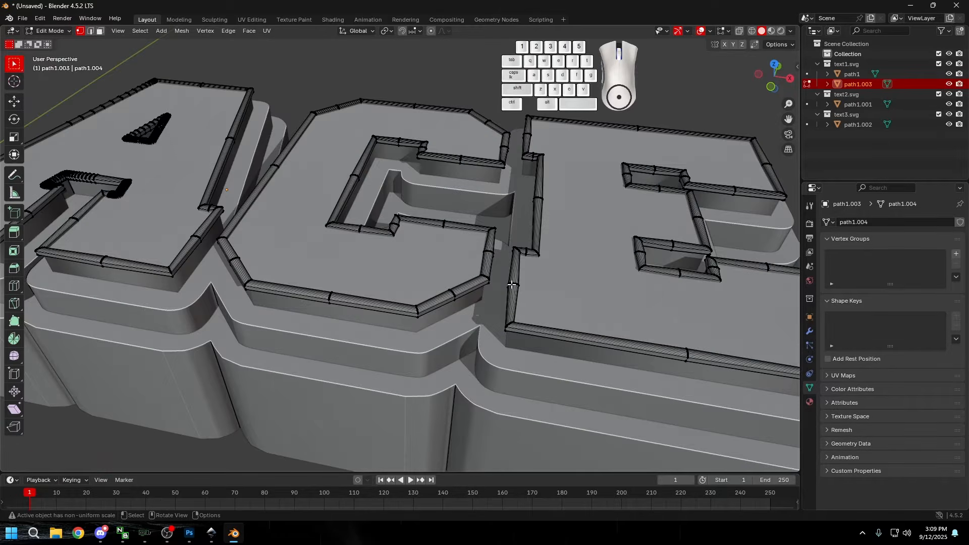
scroll(512, 284, down, 3)
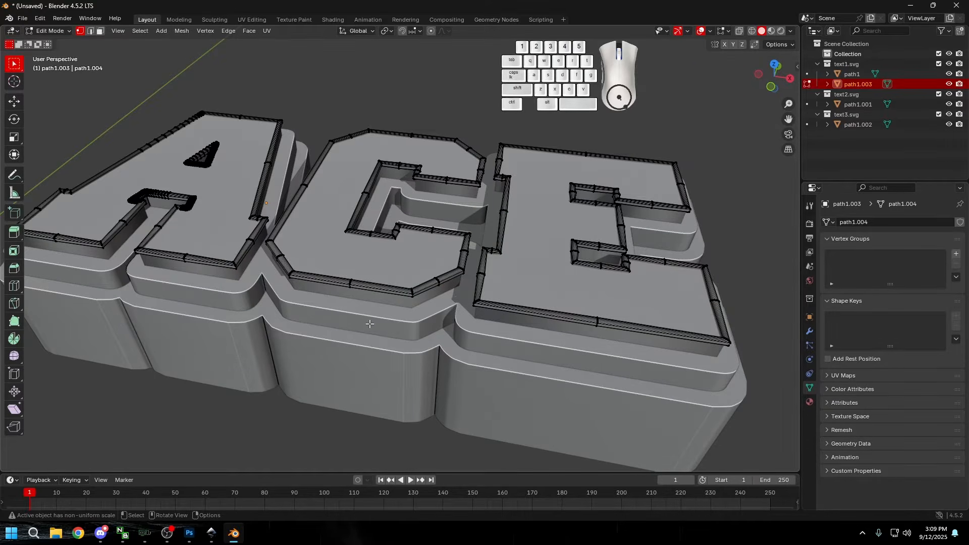
scroll(370, 323, up, 2)
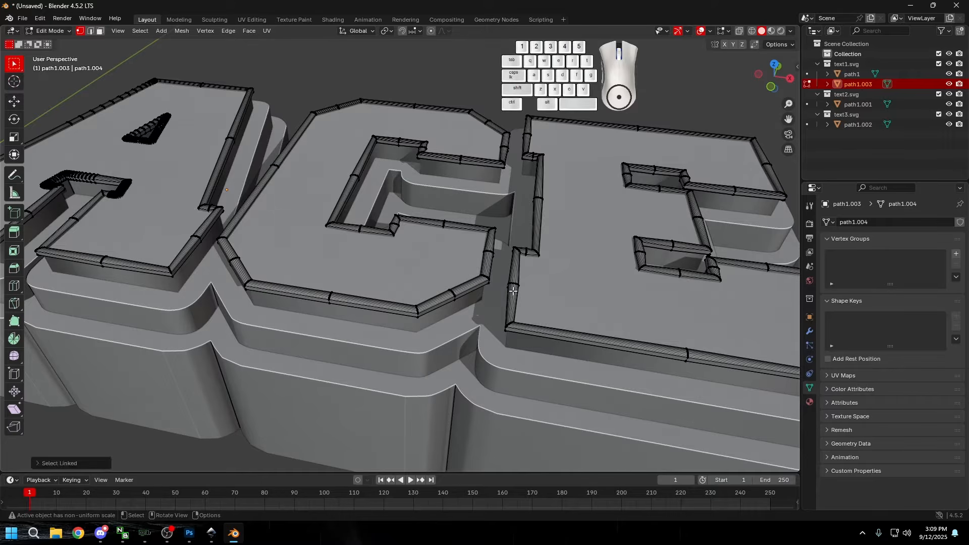
double_click(513, 289)
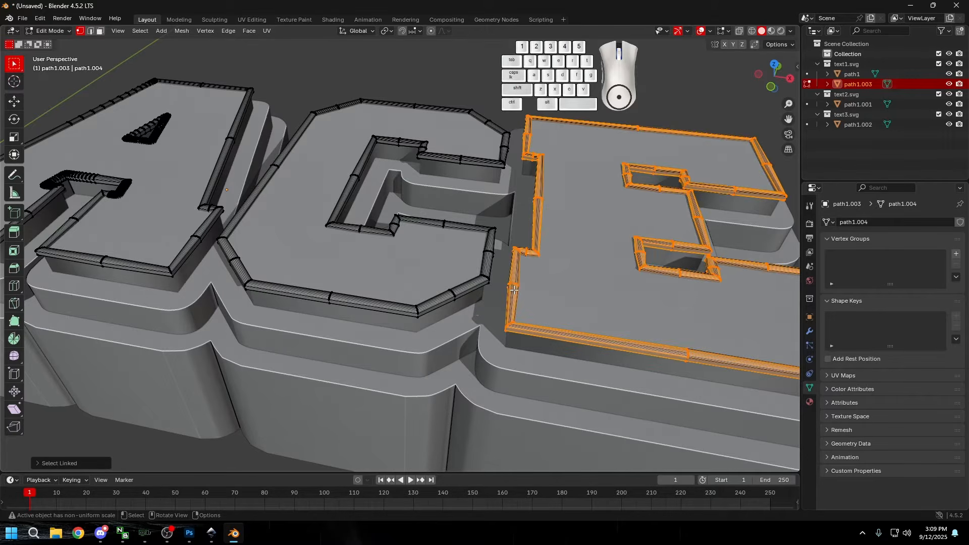
shift+double_click(437, 163)
shift+double_click(168, 141)
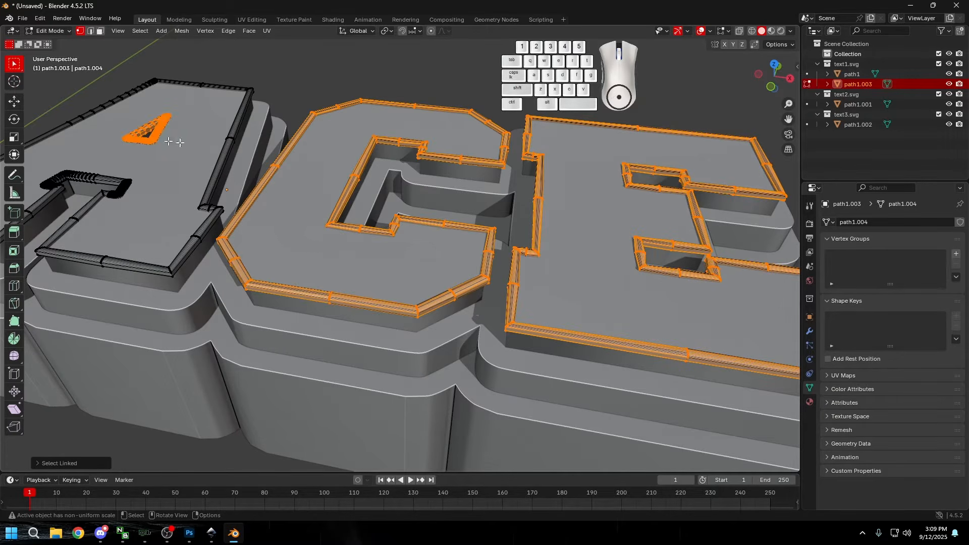
shift+double_click(220, 158)
scroll(221, 159, down, 4)
middle_drag(220, 158, 377, 230)
scroll(358, 302, up, 3)
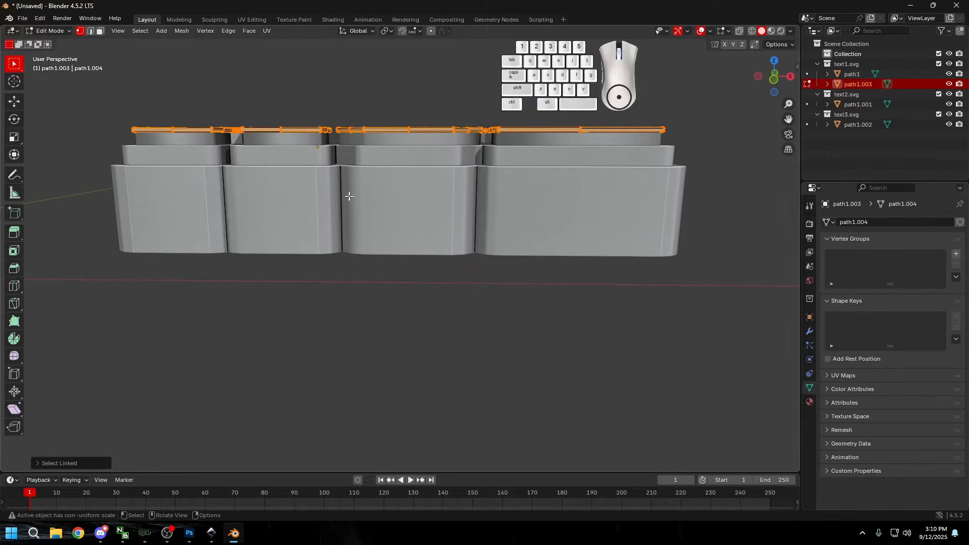
key(alt+z)
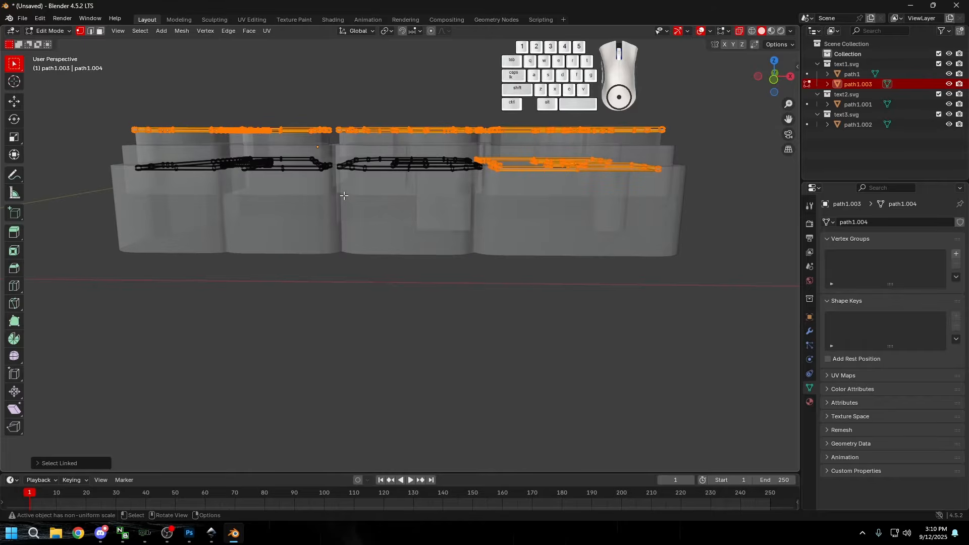
Step: Try to select only the lower outline loops inside the pendant with a box selection
scroll(344, 196, down, 3)
middle_drag(553, 283, 547, 274)
drag(625, 314, 209, 178)
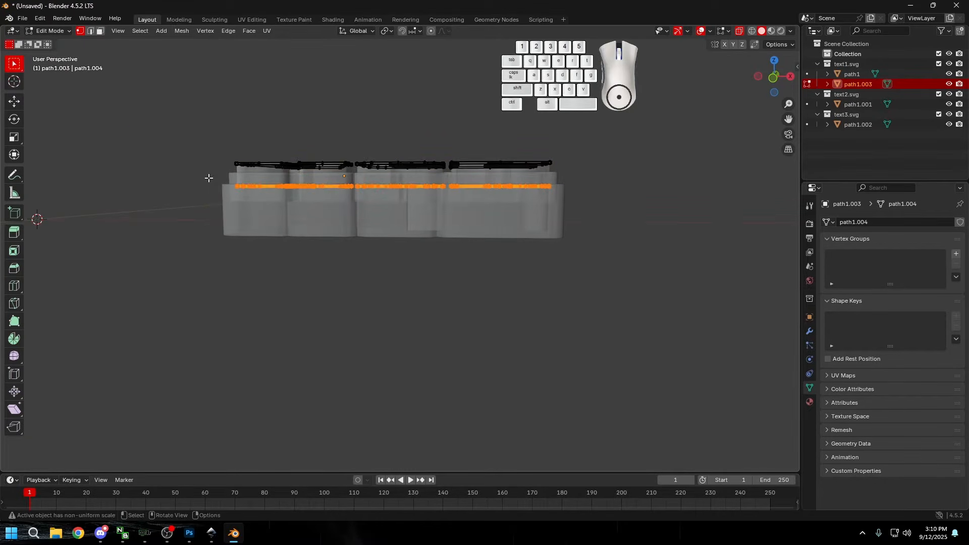
middle_drag(443, 217, 464, 248)
scroll(396, 202, up, 5)
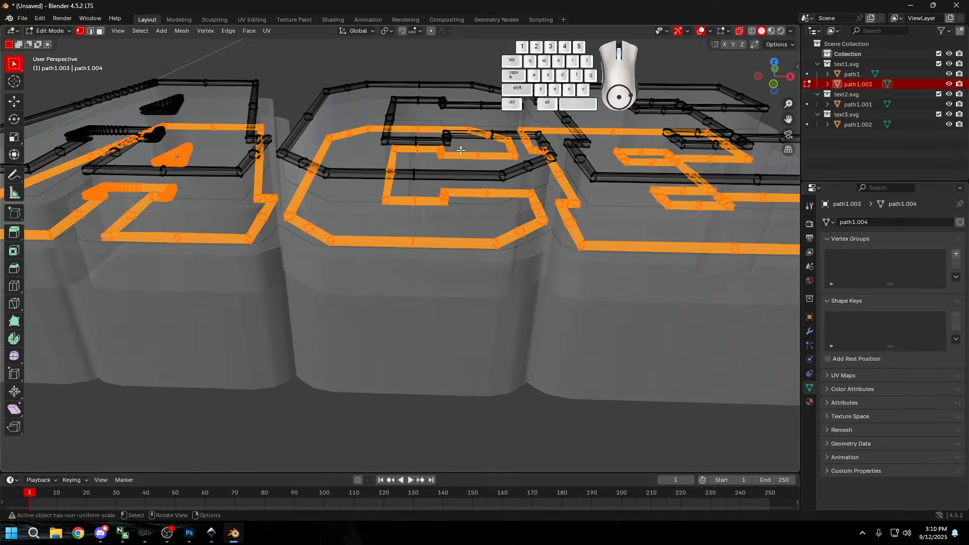
scroll(460, 150, down, 4)
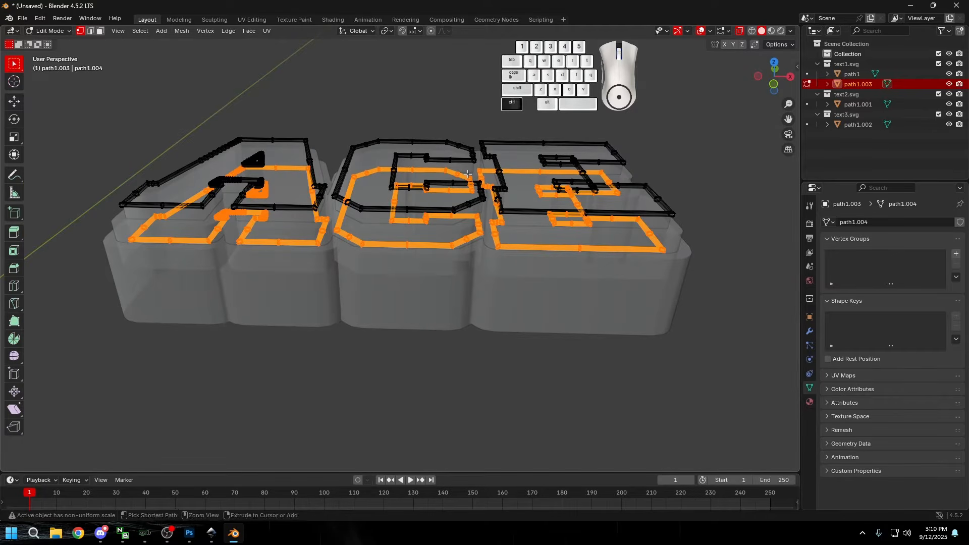
middle_drag(468, 173, 487, 220)
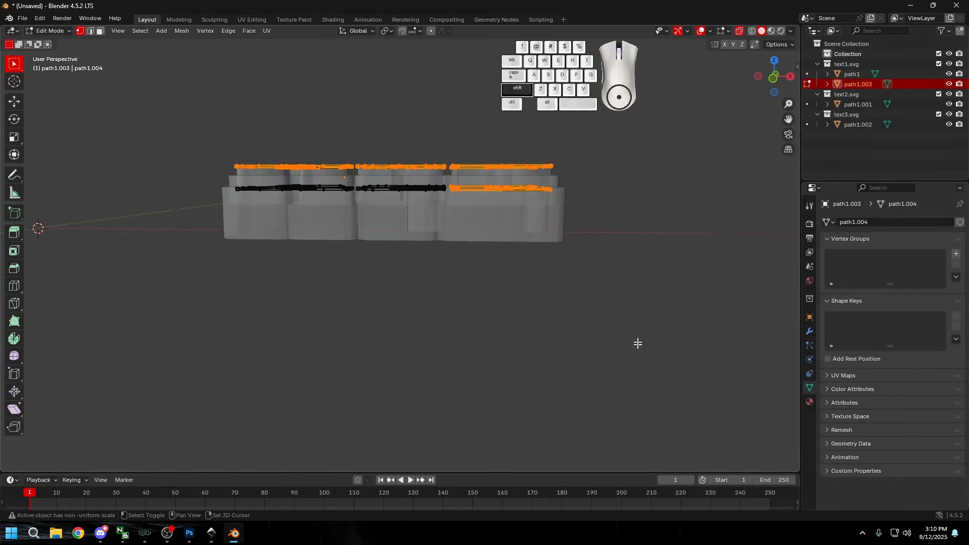
Step: Add the lower outline loops of all the letters to the current selection and delete the selected vertices
shift+drag(638, 351, 125, 179)
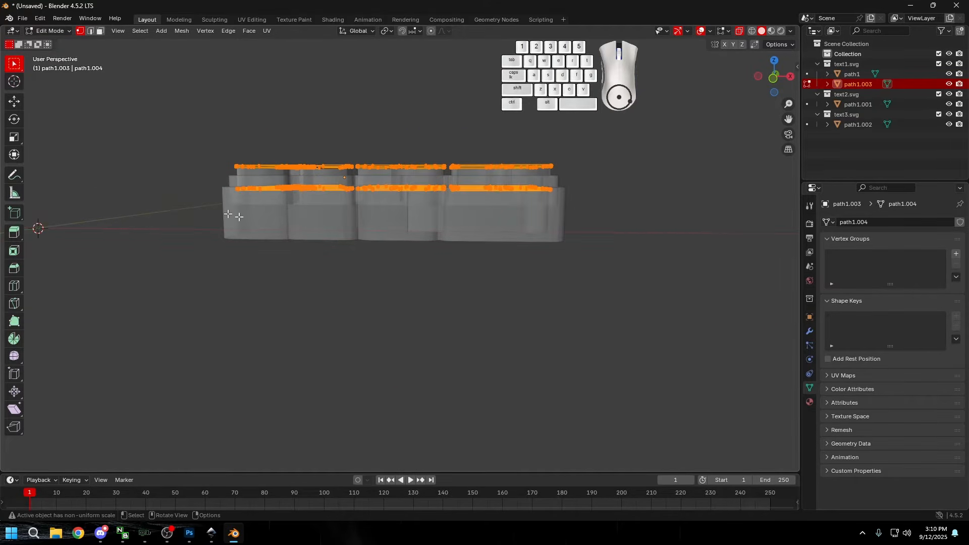
right_click(312, 228)
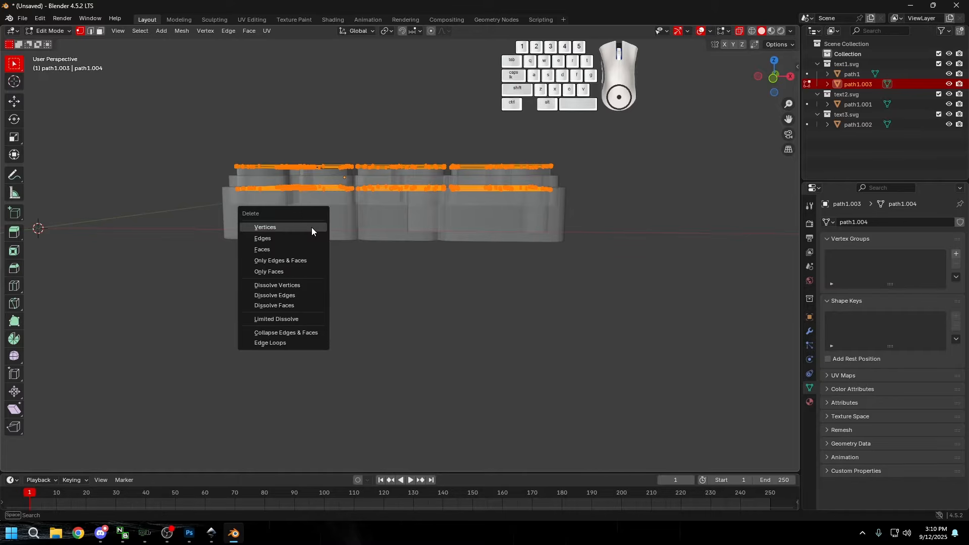
click(309, 227)
scroll(318, 228, up, 2)
middle_drag(324, 229, 355, 252)
Step: Turn off X-ray and return the cleaned-up top outline to Object Mode
key(Tab)
key(Tab)
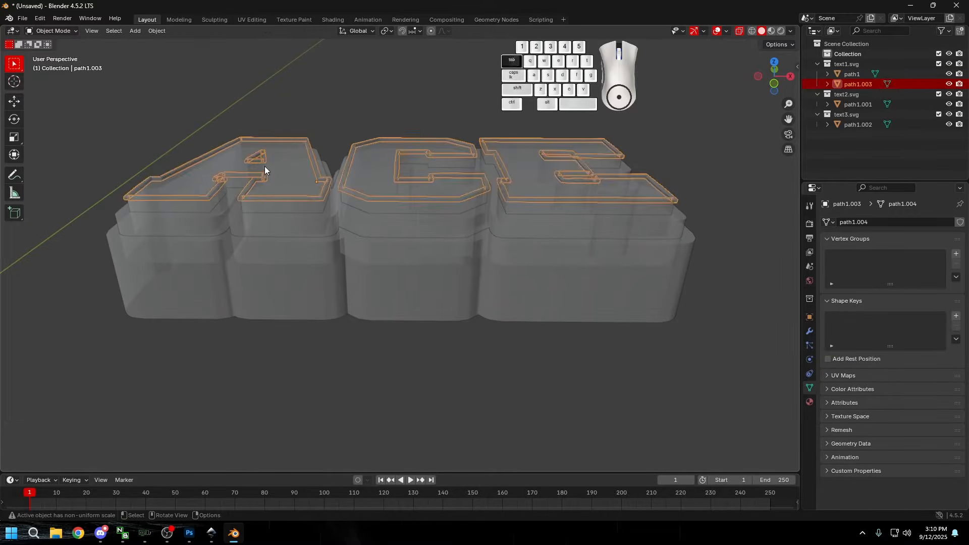
key(alt+z)
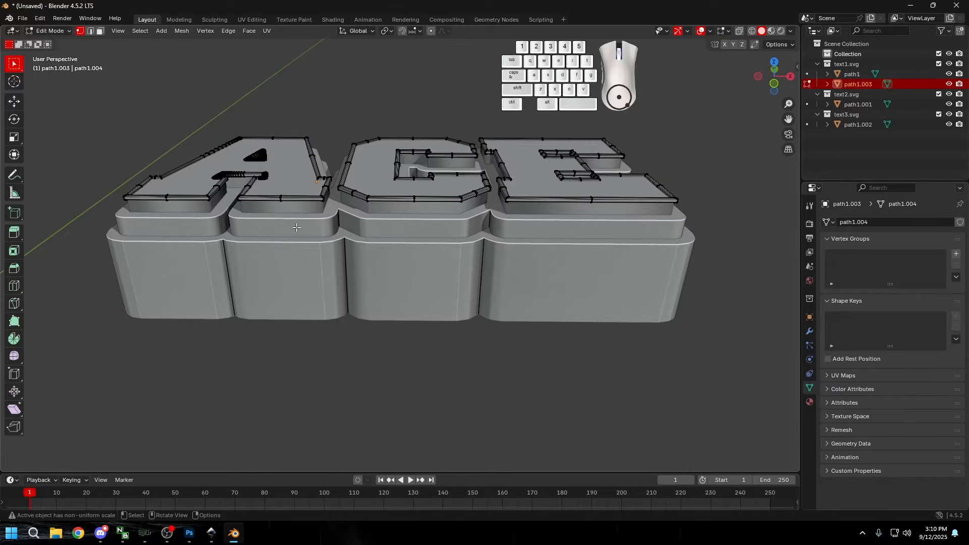
key(Tab)
Step: Inspect the cleaned-up outline around the top letters from several angles, and deselect it
scroll(308, 236, up, 6)
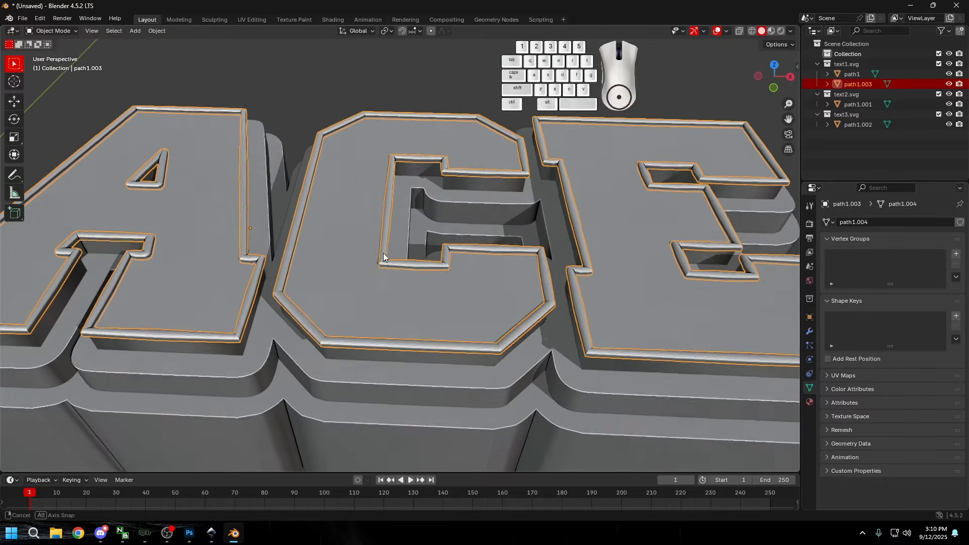
middle_drag(658, 263, 333, 279)
scroll(95, 225, up, 5)
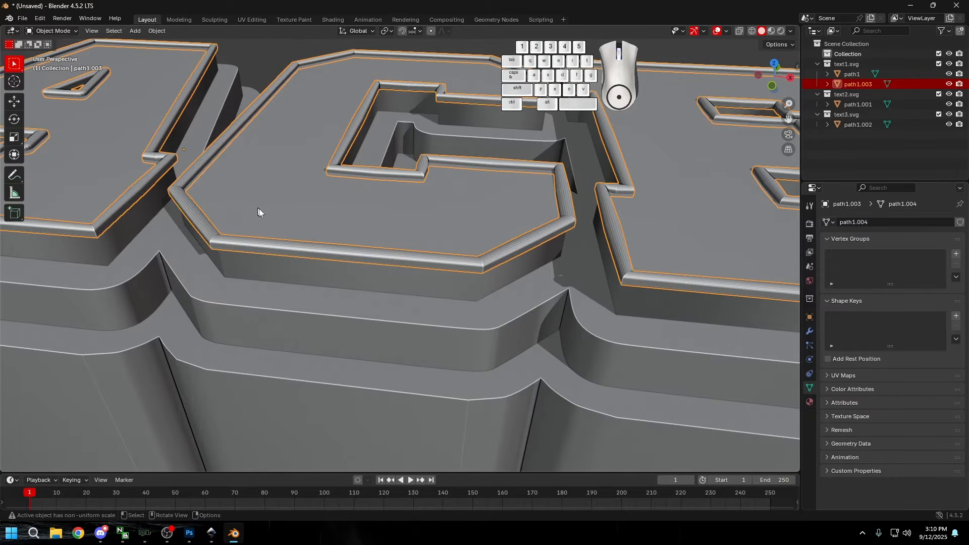
scroll(412, 232, down, 6)
scroll(432, 266, up, 6)
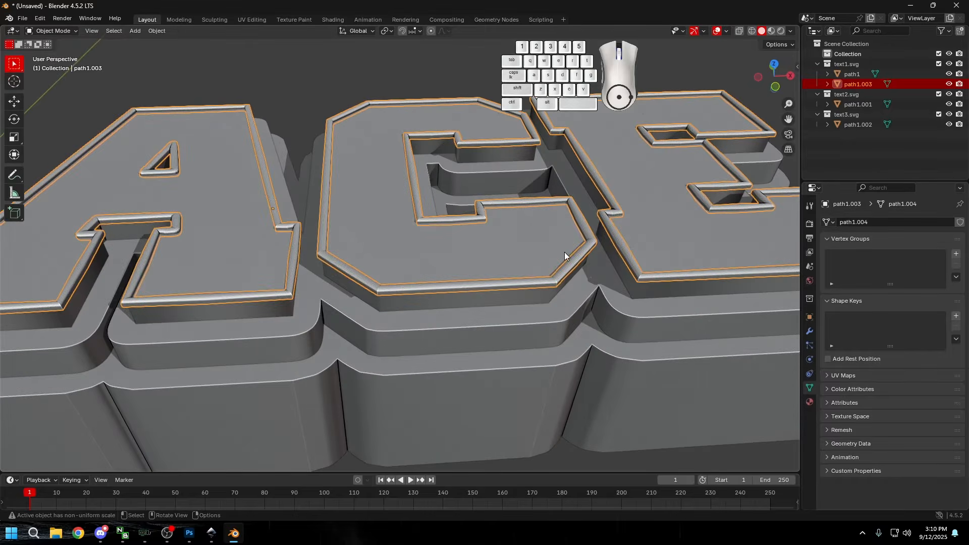
scroll(565, 260, up, 3)
scroll(563, 262, down, 6)
key(Tab)
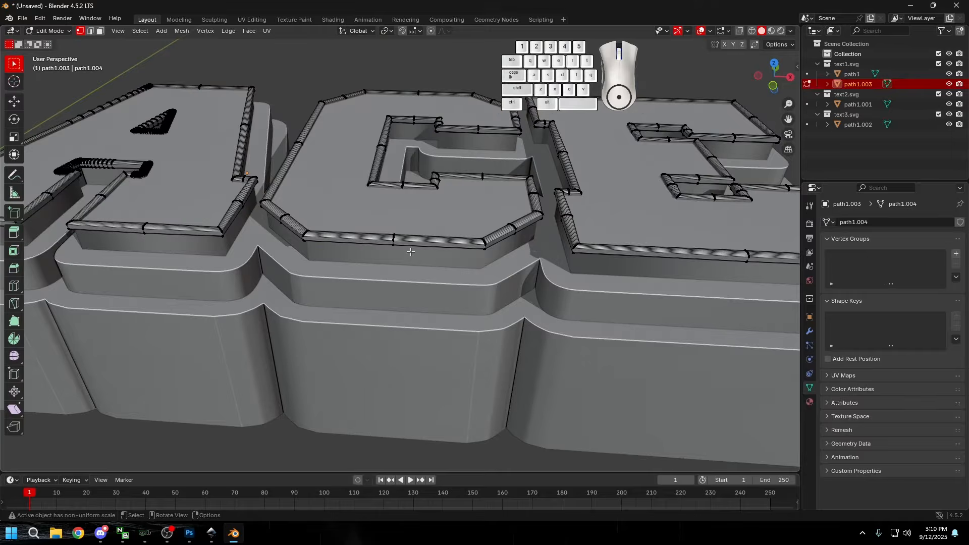
key(Tab)
click(326, 444)
scroll(442, 265, down, 6)
scroll(449, 274, up, 5)
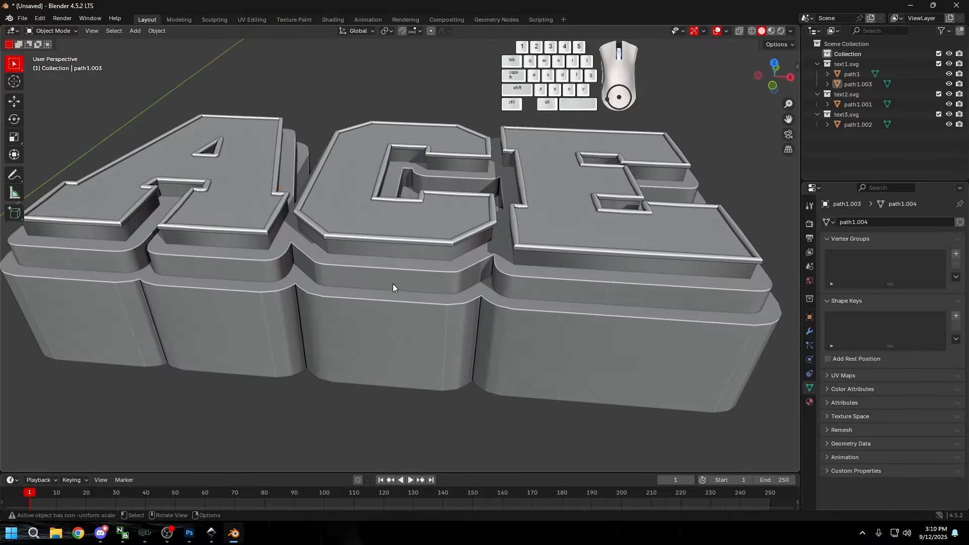
Step: Duplicate the middle text2 lettering mesh in place
click(412, 277)
right_click(411, 277)
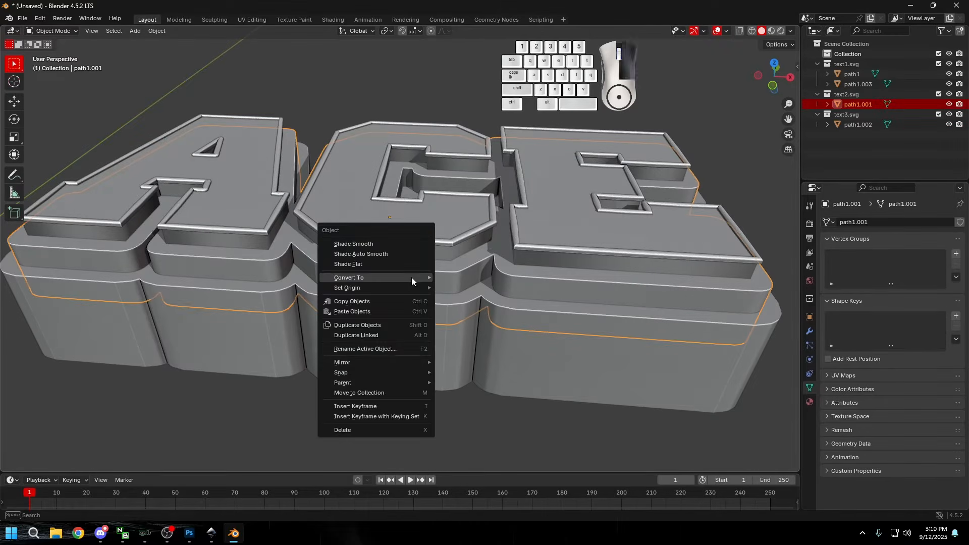
key(shift+d)
right_click(281, 297)
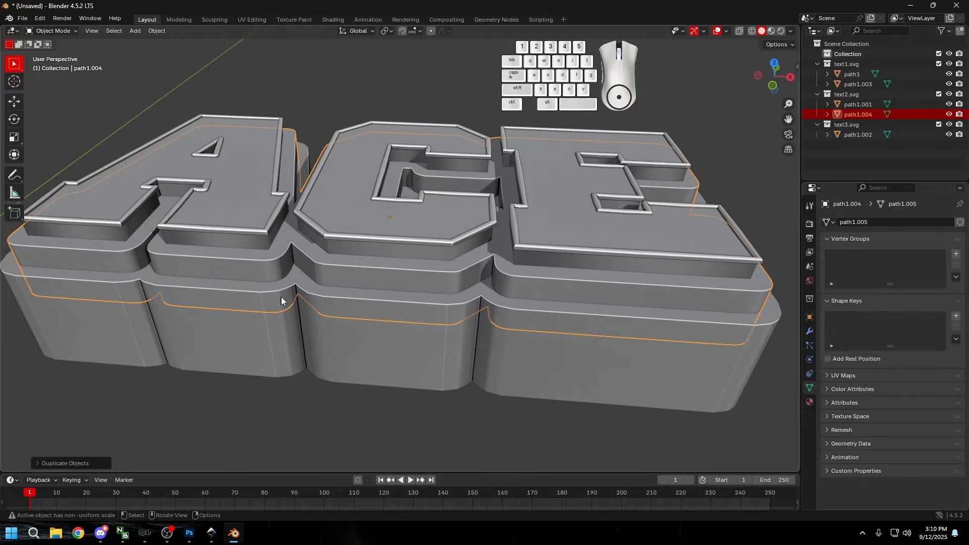
Step: Convert the duplicated middle lettering from a mesh to a curve
right_click(328, 268)
mouse_move(328, 268)
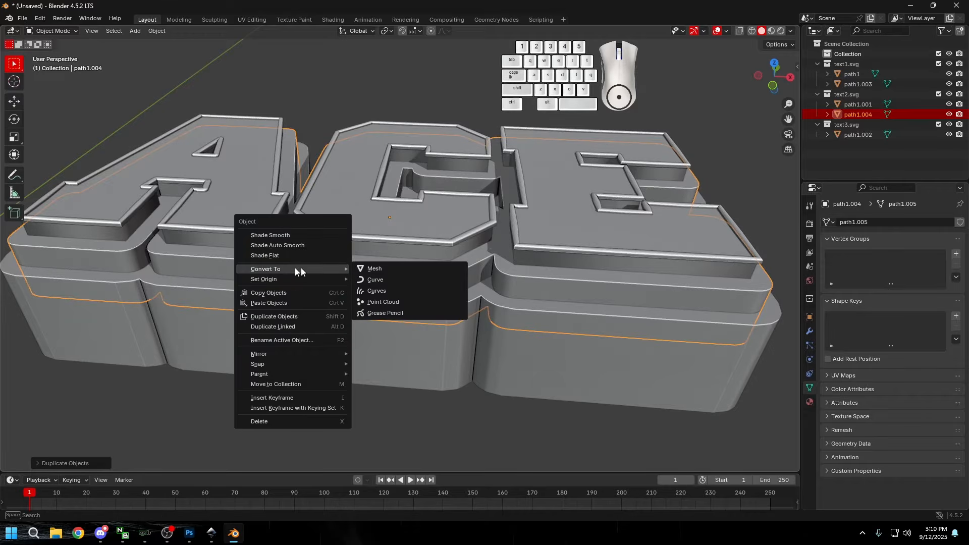
click(388, 279)
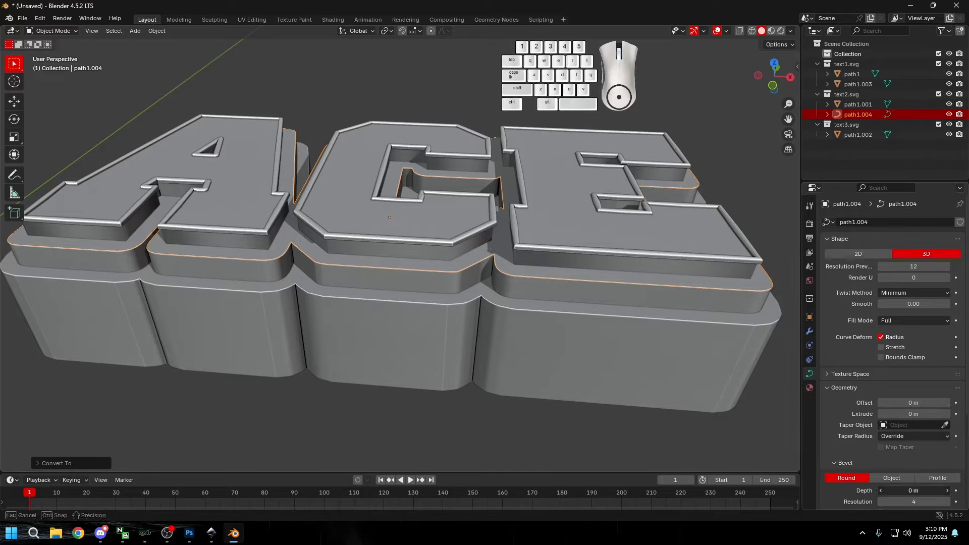
Step: Give the duplicated middle lettering curve a bevel depth of 0.0006 m and an extrusion of 0.0006 m, and convert it to a mesh
click(912, 490)
key(Return)
click(914, 414)
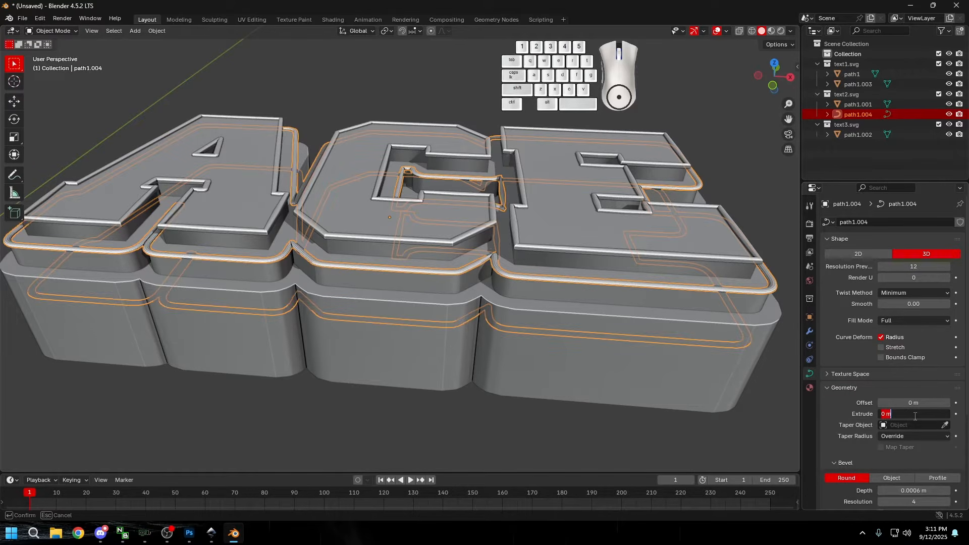
text(0.0005)
key(Return)
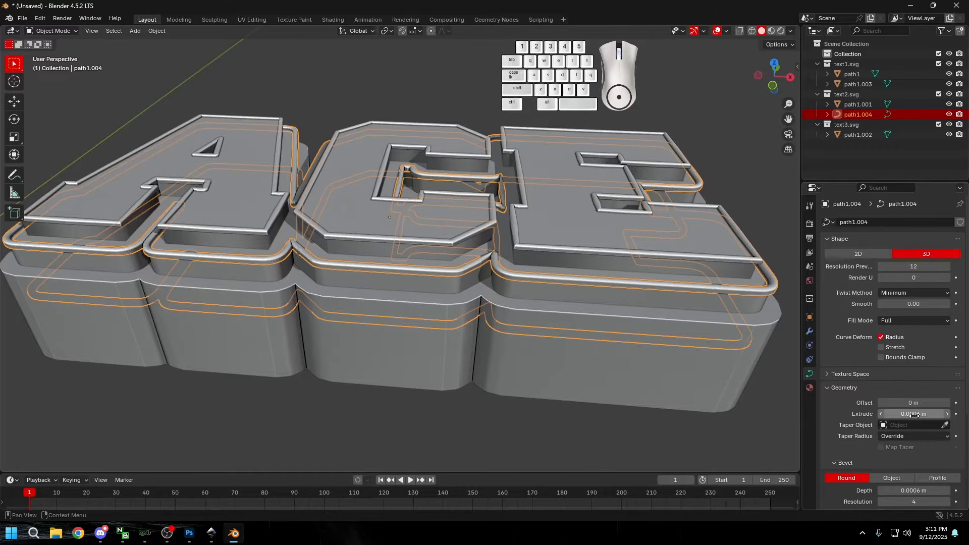
right_click(422, 267)
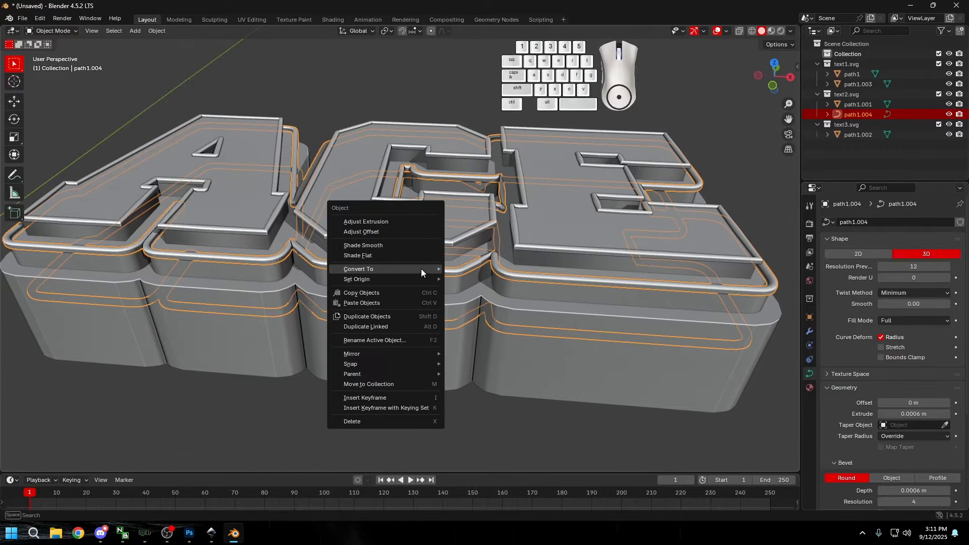
click(465, 268)
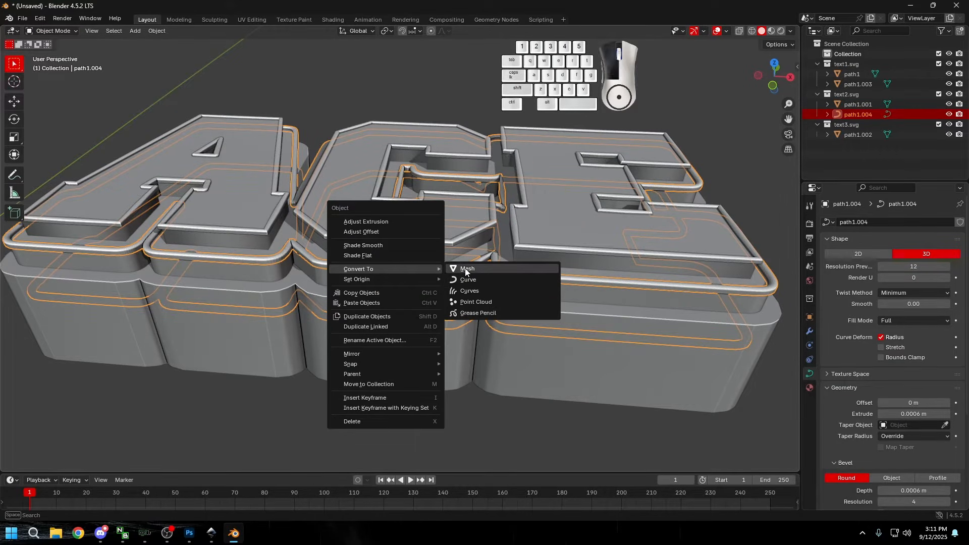
Step: In Edit Mode, select the linked outline pieces around the middle lettering, including the loop inside the C
scroll(426, 258, down, 4)
key(Tab)
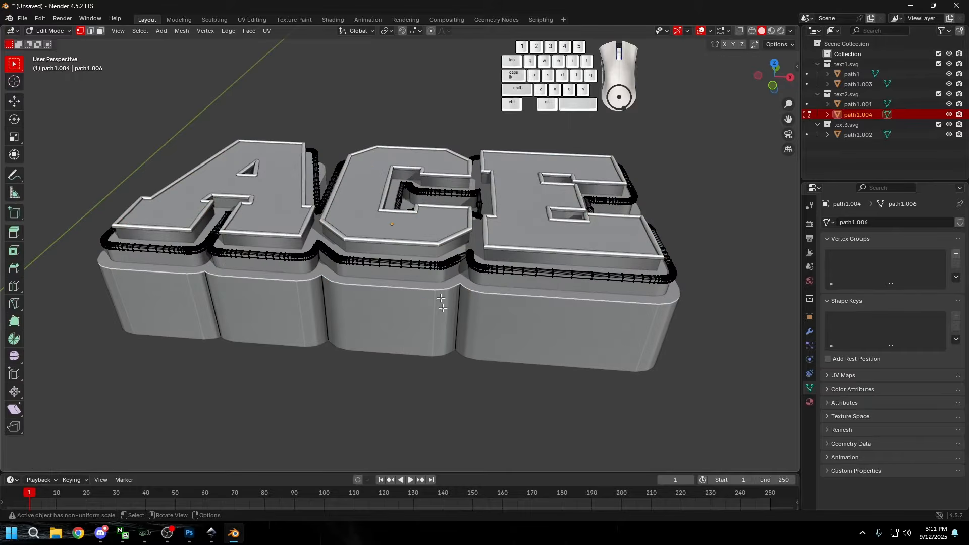
middle_drag(424, 401, 433, 358)
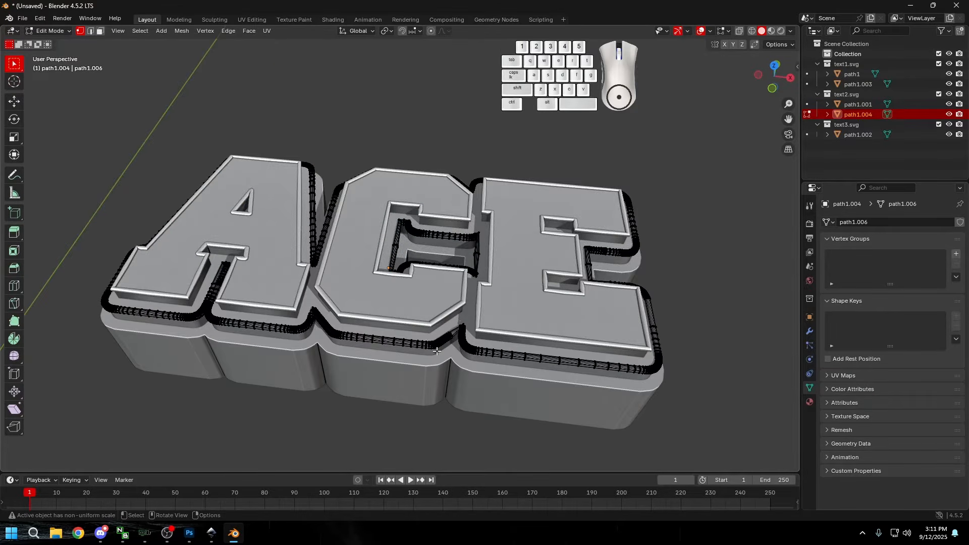
key(l)
scroll(434, 370, up, 3)
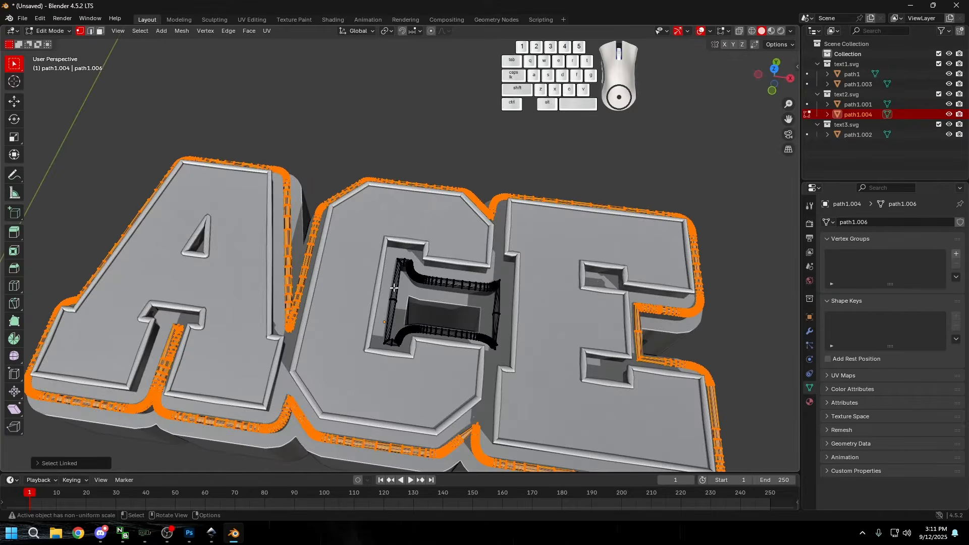
scroll(394, 287, down, 3)
middle_drag(444, 354, 610, 378)
Step: With X-ray enabled, add the middle lettering's lower outline loops to the selection and delete the selected vertices
key(alt+z)
shift+drag(648, 377, 132, 181)
middle_drag(132, 181, 683, 461)
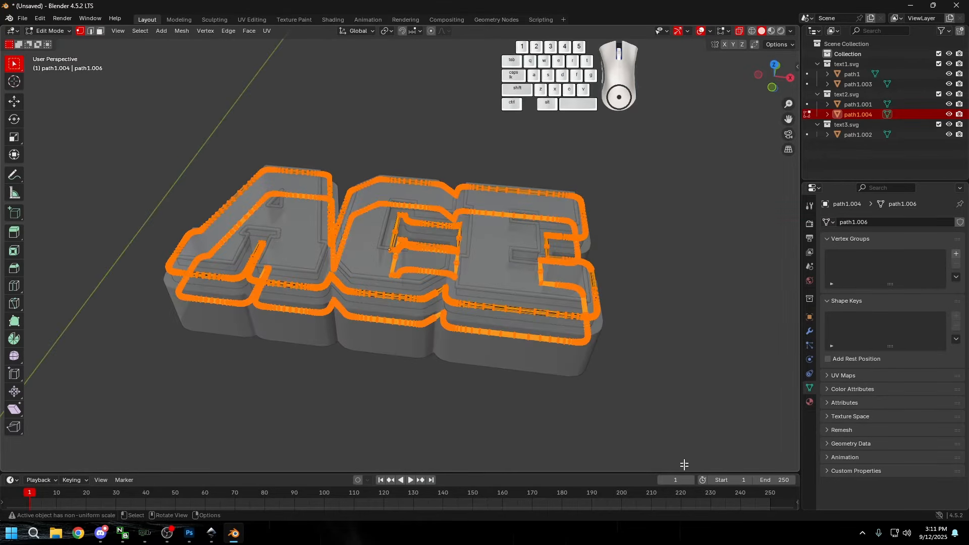
key(x)
click(560, 347)
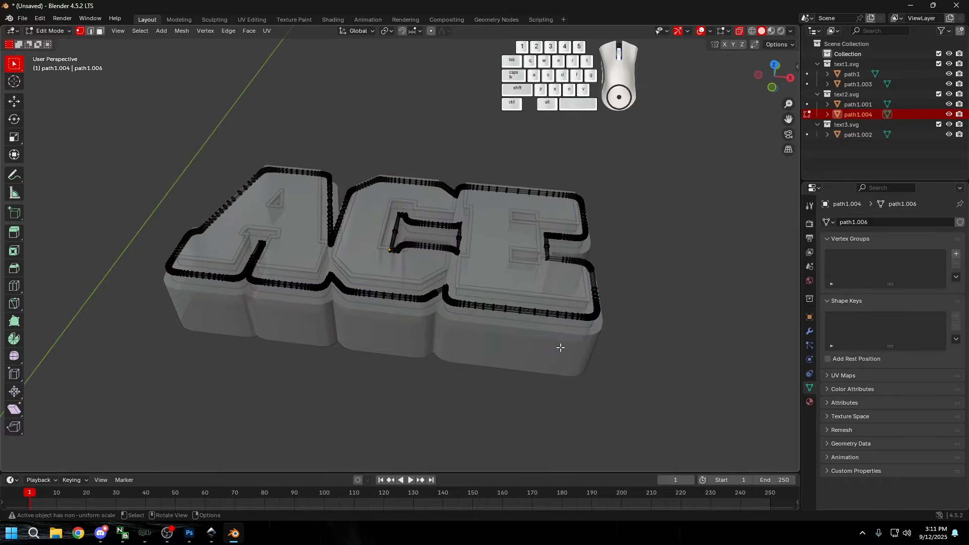
Step: Return to Object Mode, turn off X-ray and deselect the middle lettering's outline
key(Tab)
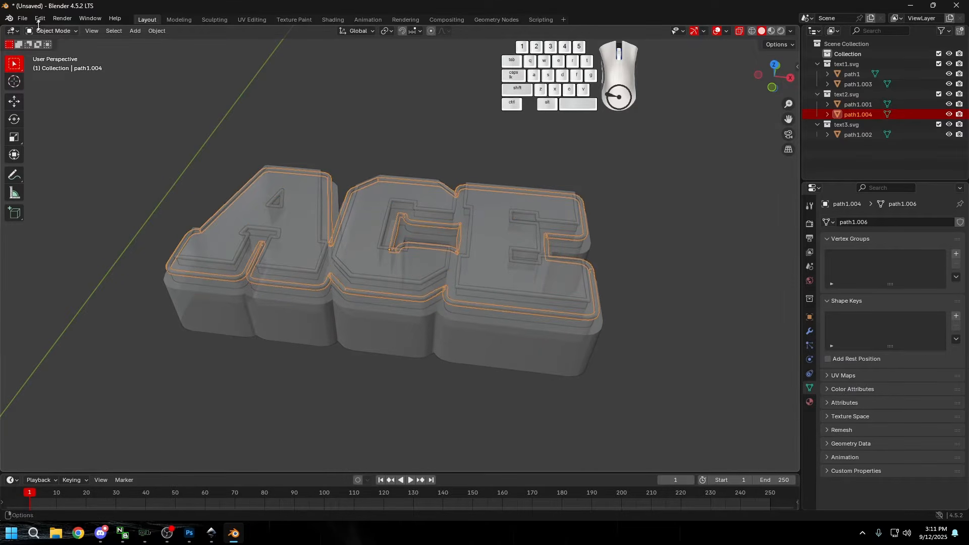
key(alt+z)
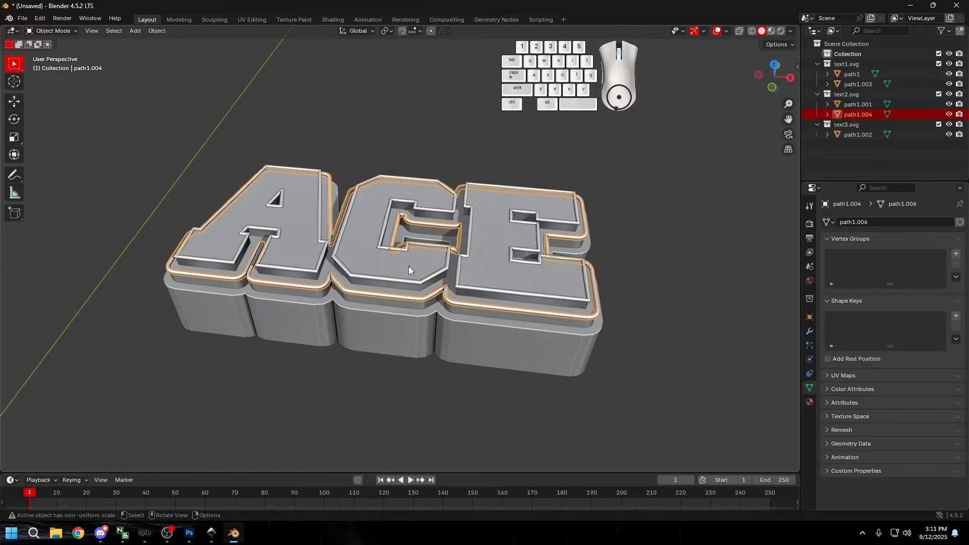
click(366, 386)
middle_drag(367, 386, 415, 340)
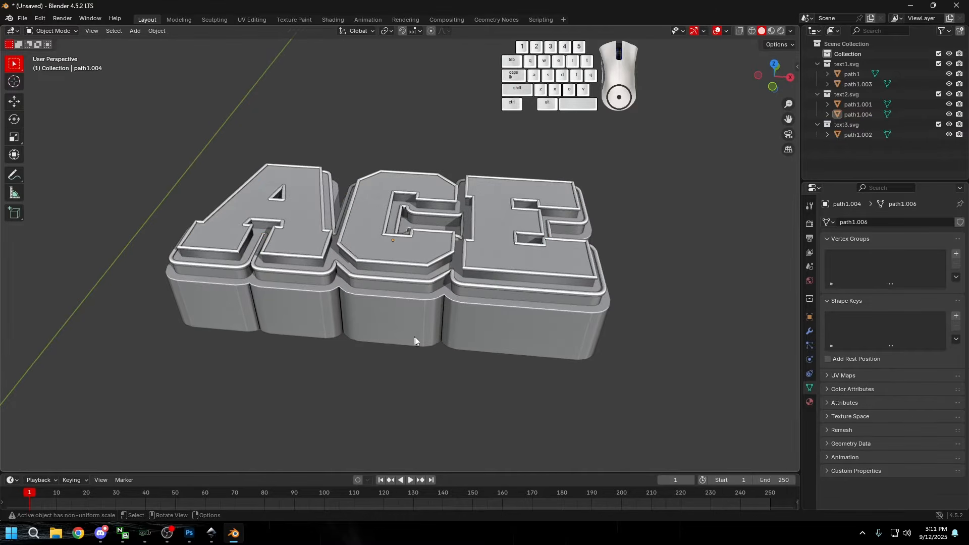
scroll(480, 287, up, 3)
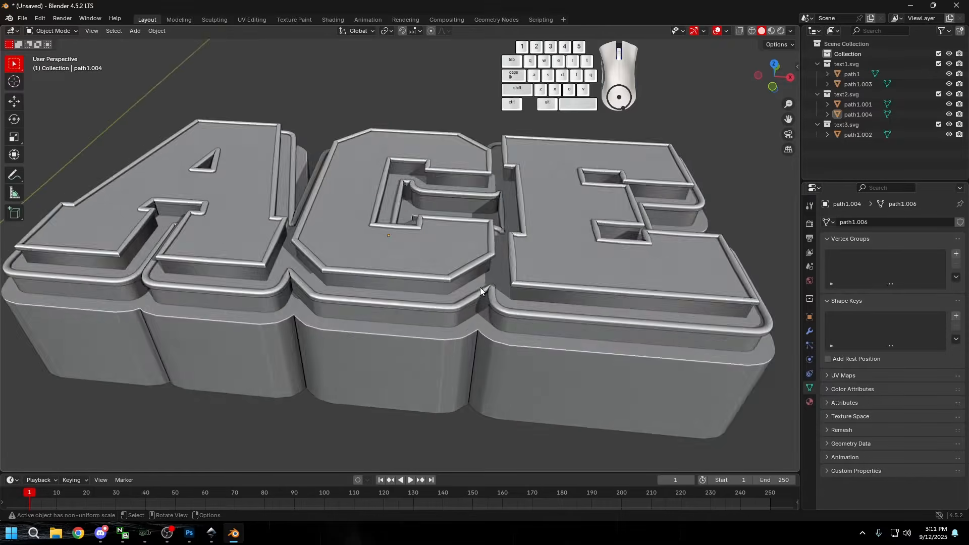
middle_drag(480, 287, 497, 270)
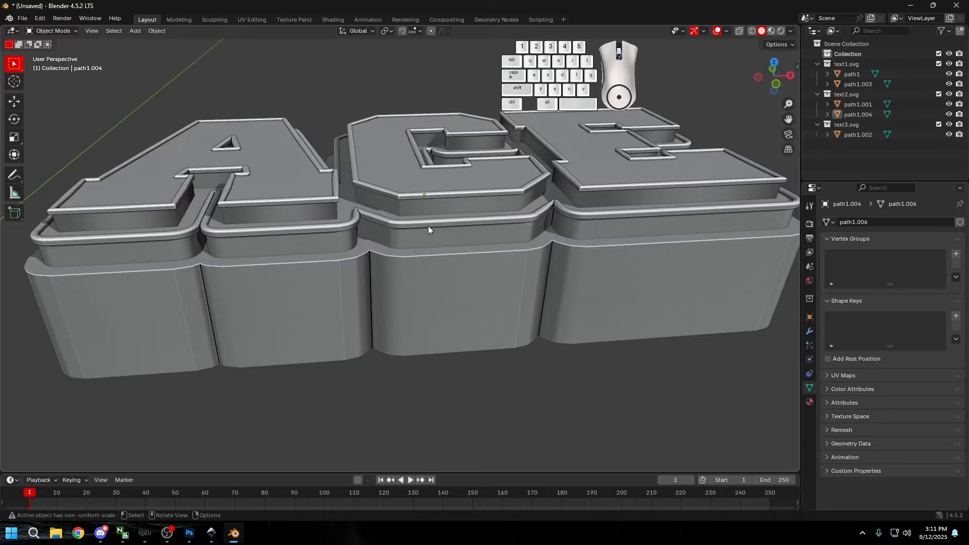
middle_drag(428, 225, 452, 298)
Step: Duplicate the bottom lettering layer in place and convert the copy to a curve
click(455, 305)
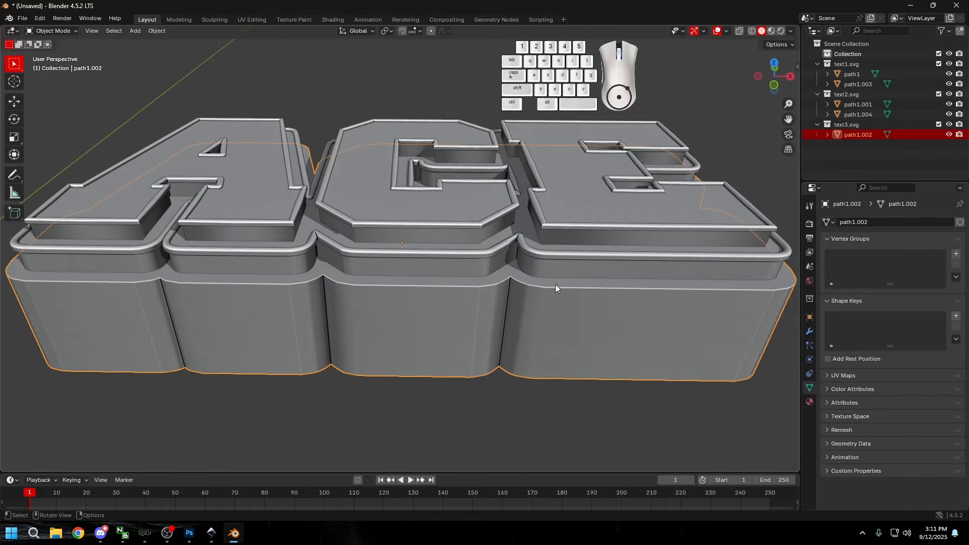
key(shift+d)
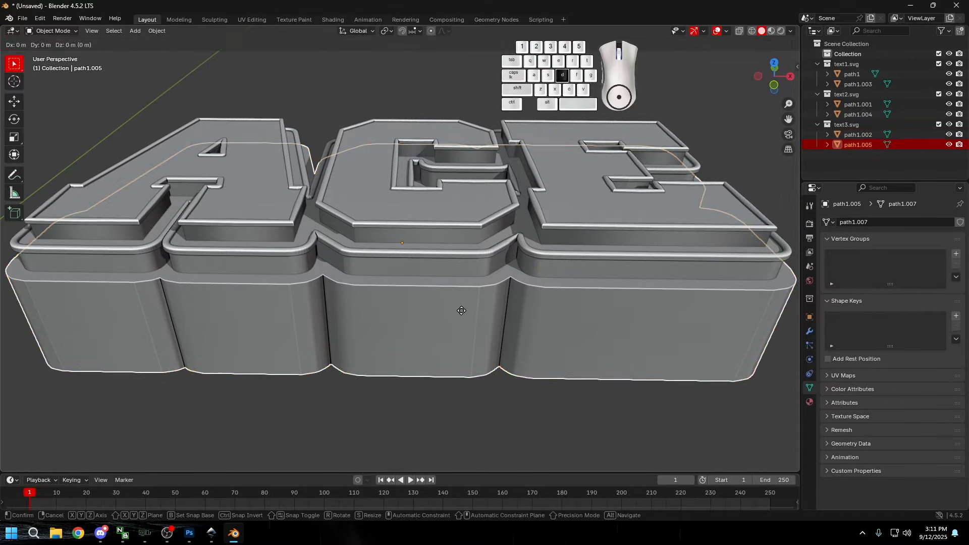
right_click(461, 310)
right_click(433, 292)
mouse_move(417, 283)
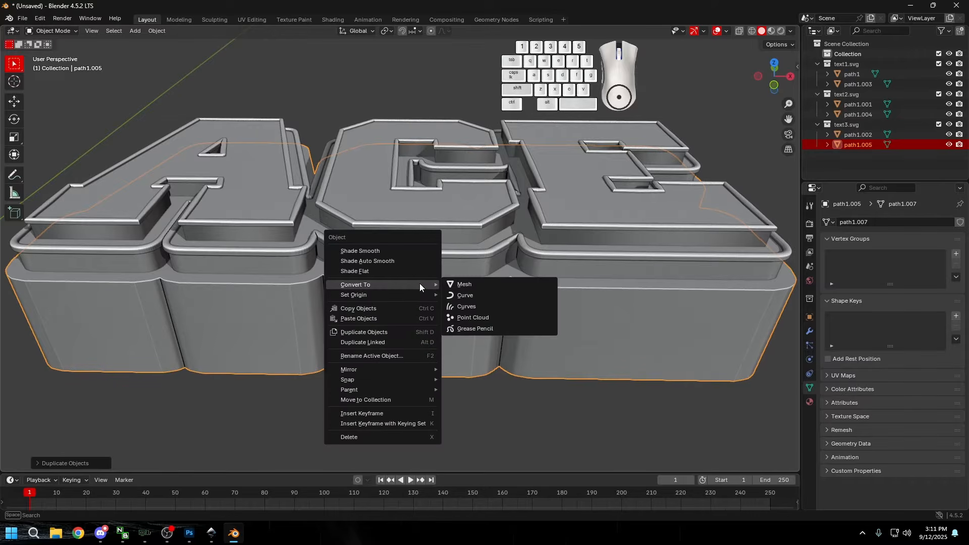
click(478, 296)
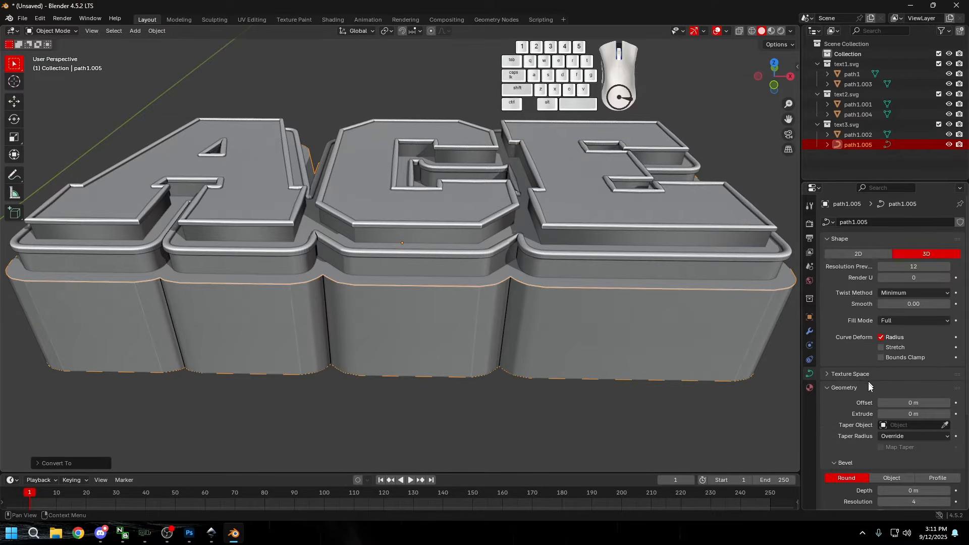
Step: Give the duplicated bottom lettering curve a bevel depth of 0.0006 m and an extrusion of 0.0006 m
click(901, 492)
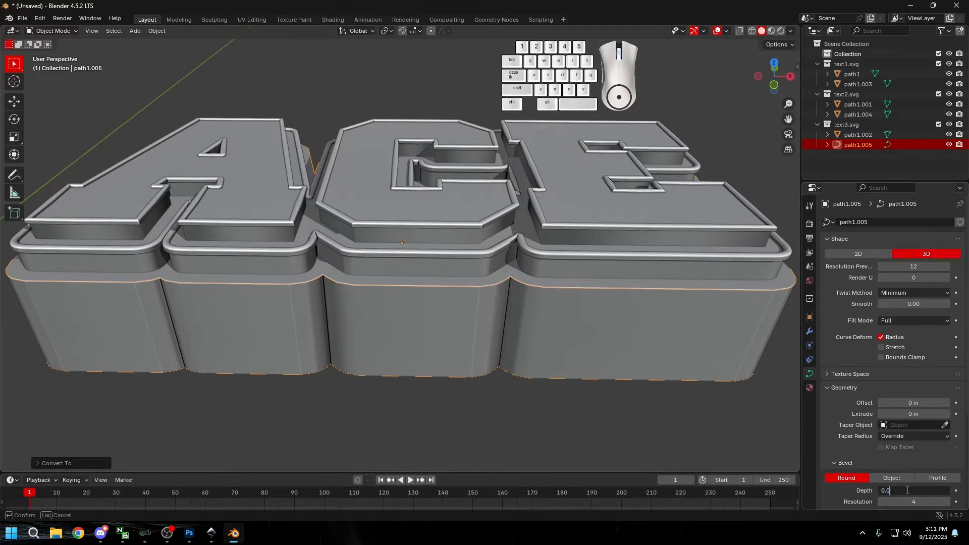
text(0.0006)
key(Return)
click(890, 413)
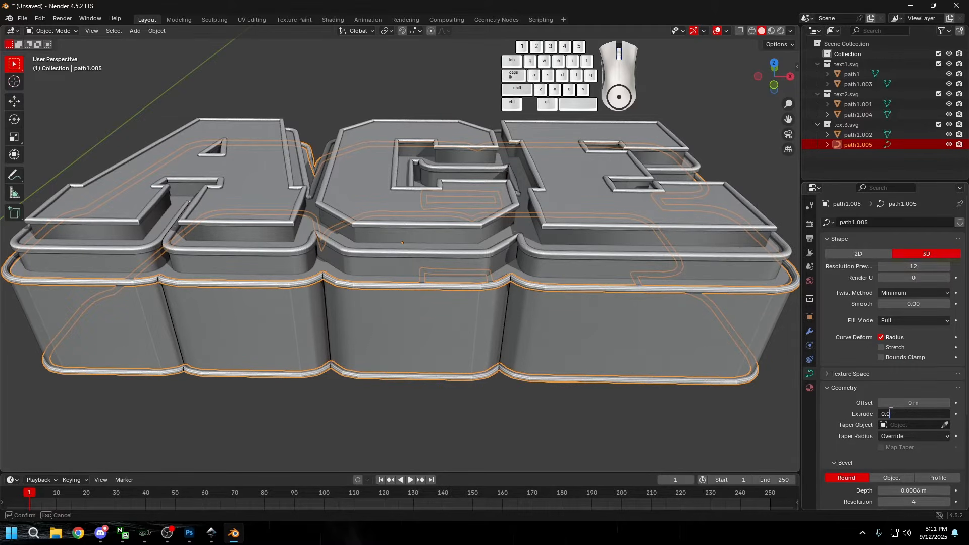
text(0.0006)
key(Return)
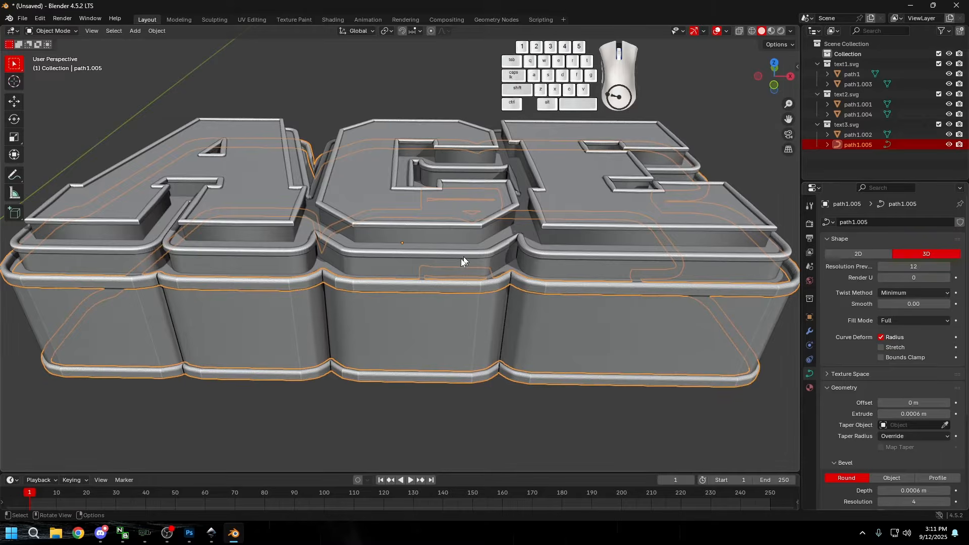
Step: Convert the beveled bottom lettering outline from a curve to a mesh
scroll(429, 399, down, 2)
click(454, 376)
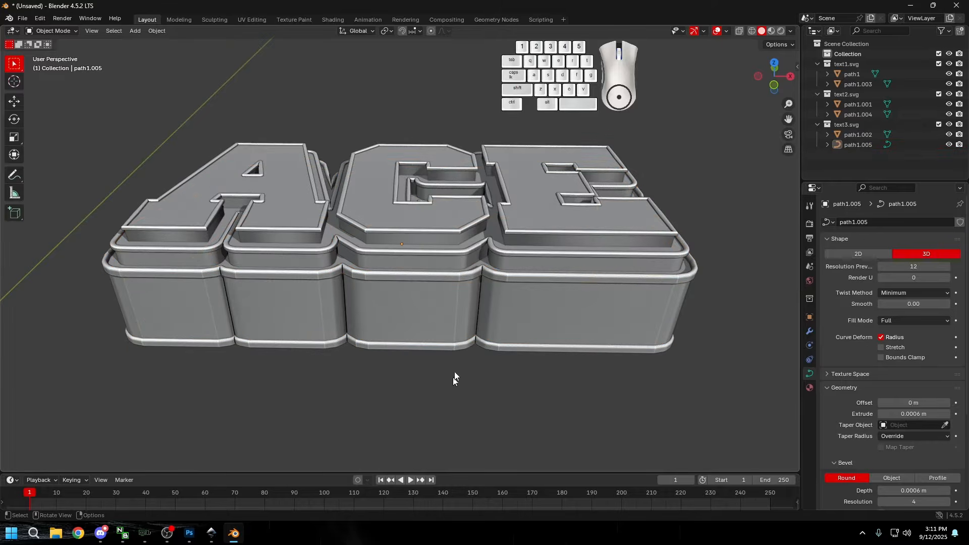
click(438, 283)
right_click(437, 280)
mouse_move(435, 279)
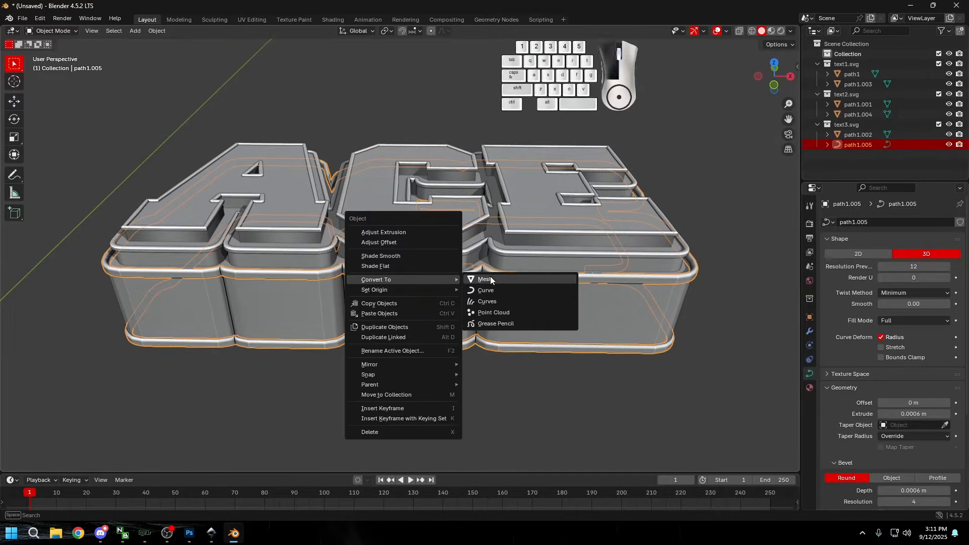
click(487, 279)
click(450, 274)
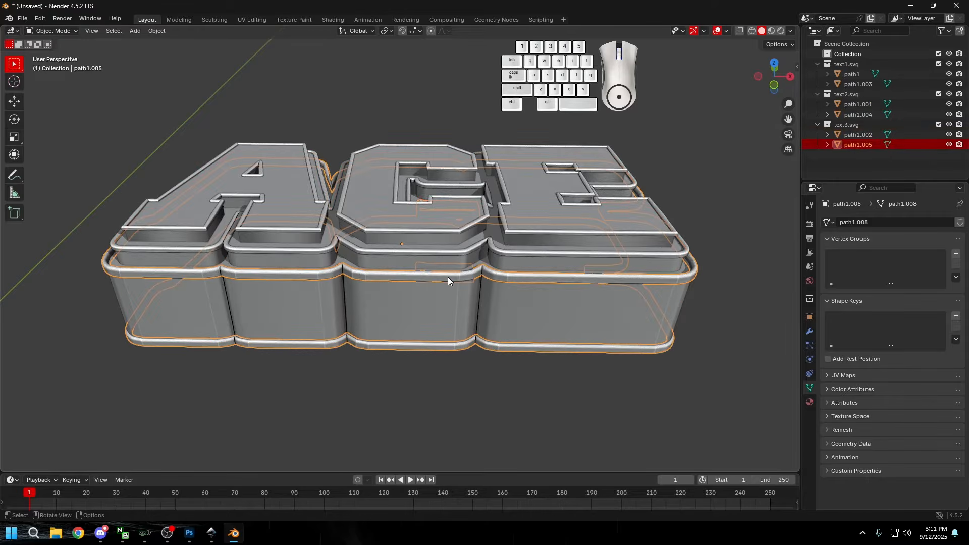
Step: In Edit Mode, select the linked outline pieces around the bottom lettering and clear the selection
key(Tab)
middle_drag(447, 277, 443, 278)
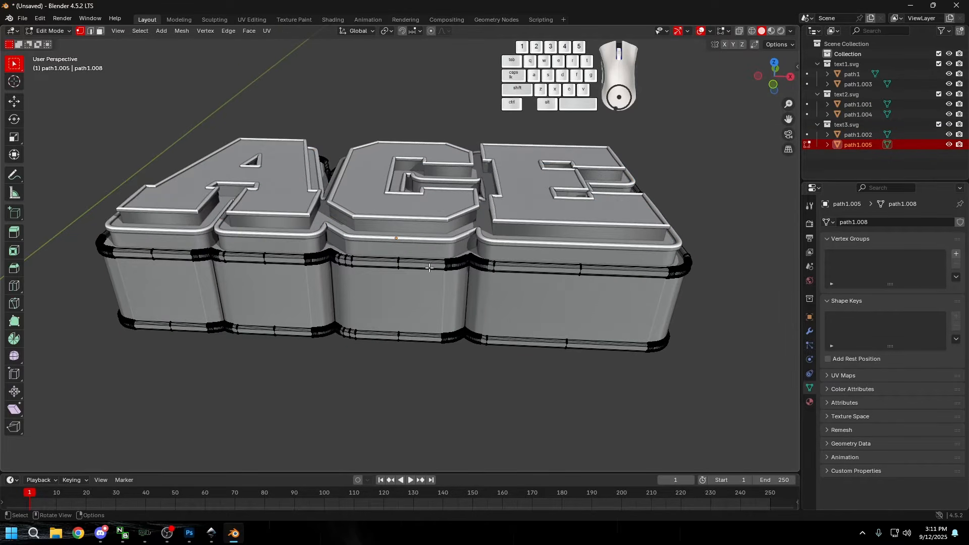
key(l)
key(l)
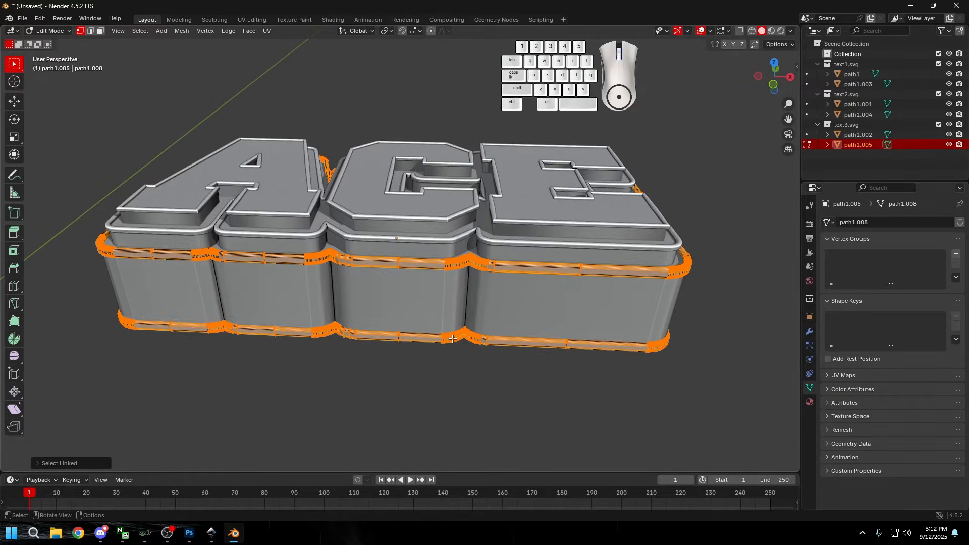
key(x)
click(452, 338)
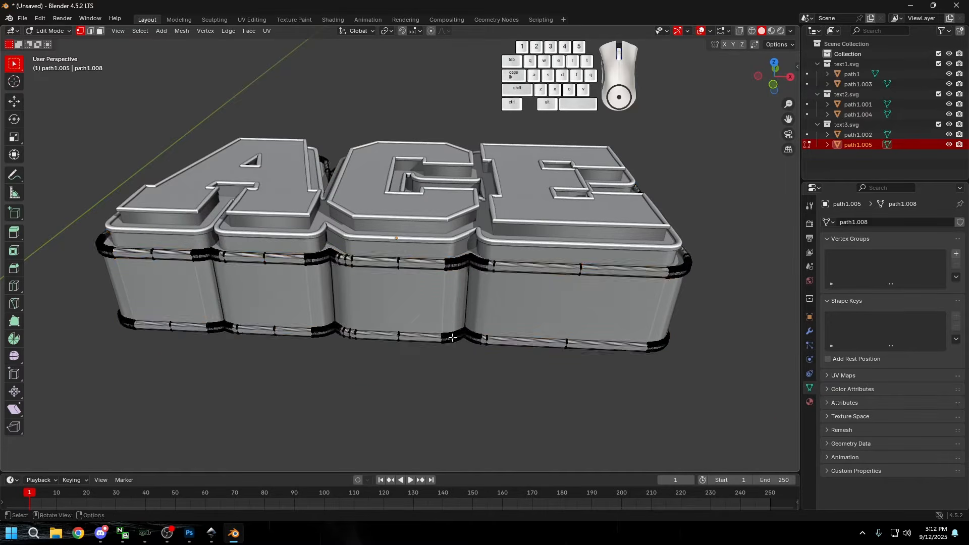
Step: Try selecting the bottom outline's linked loop inside the C, and return to Object Mode
middle_drag(452, 338, 455, 394)
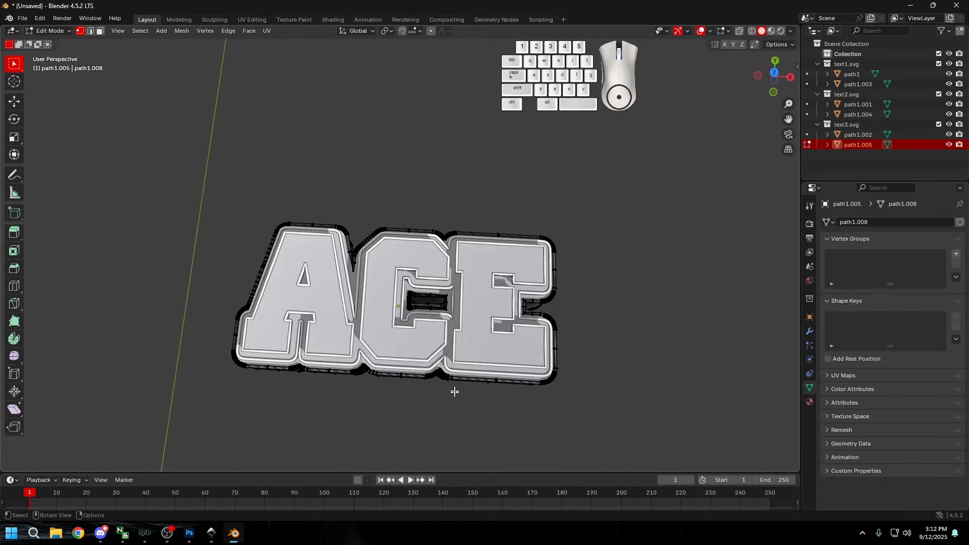
scroll(436, 333, up, 3)
key(x)
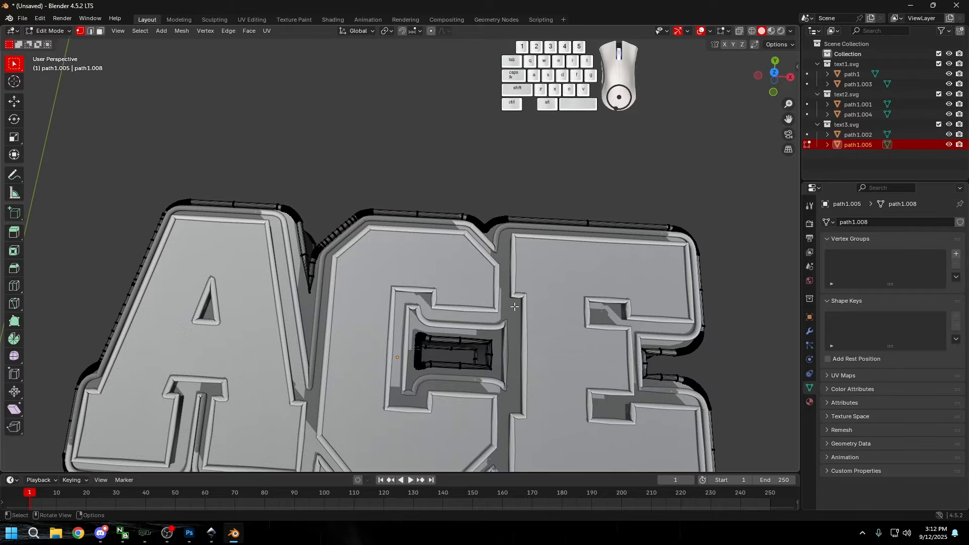
key(l)
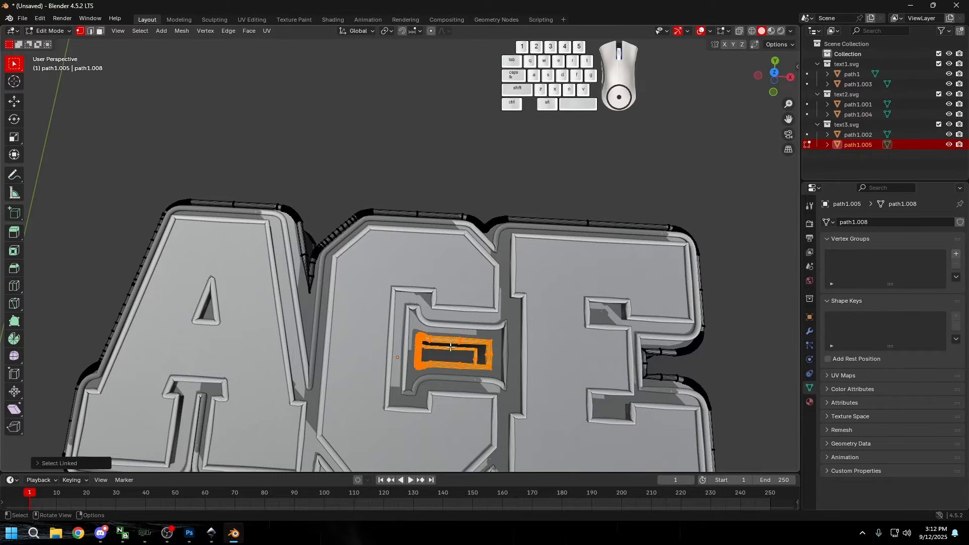
middle_drag(464, 338, 506, 237)
key(x)
click(448, 341)
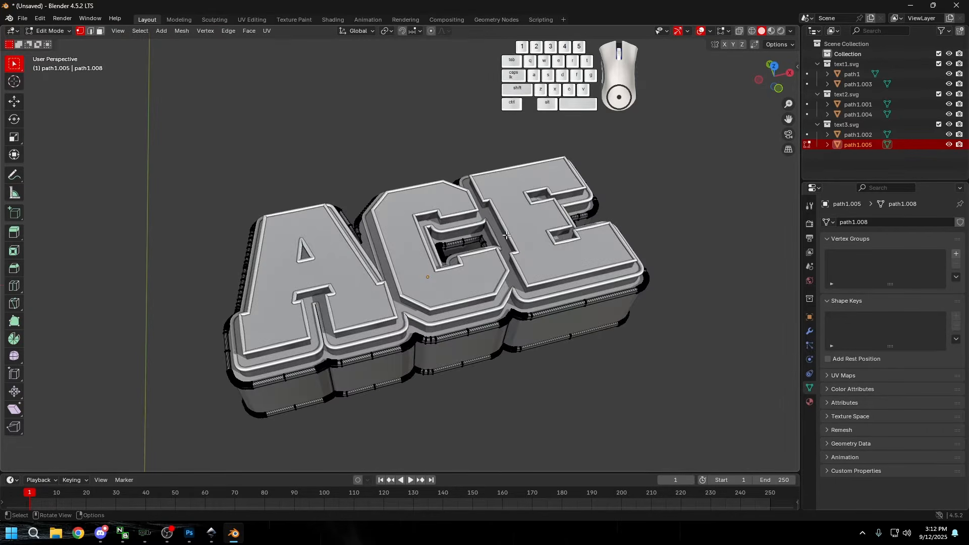
key(Tab)
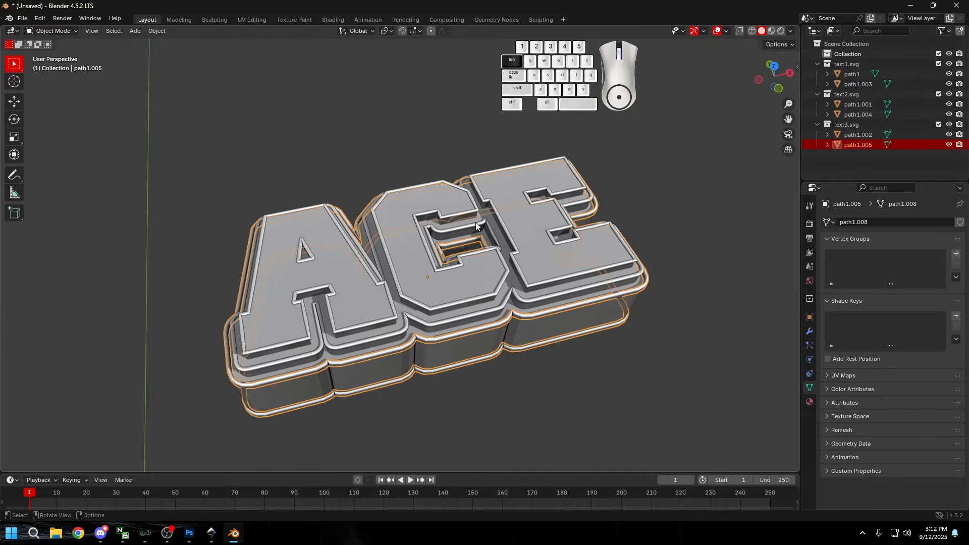
Step: Select the raised outlines of the bottom, middle and top layers, shade them smooth, and clear the selection
click(579, 439)
middle_drag(579, 439, 553, 401)
scroll(552, 400, up, 8)
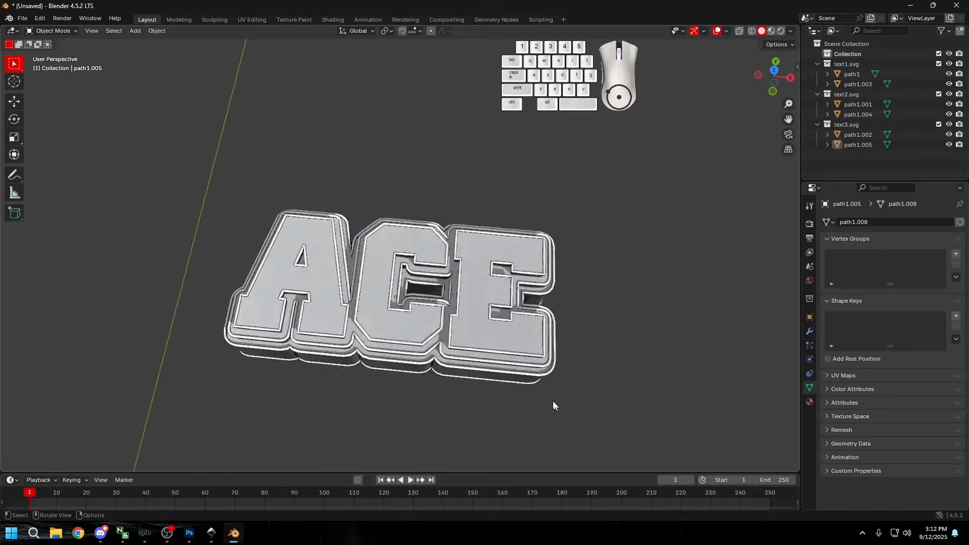
scroll(436, 281, up, 2)
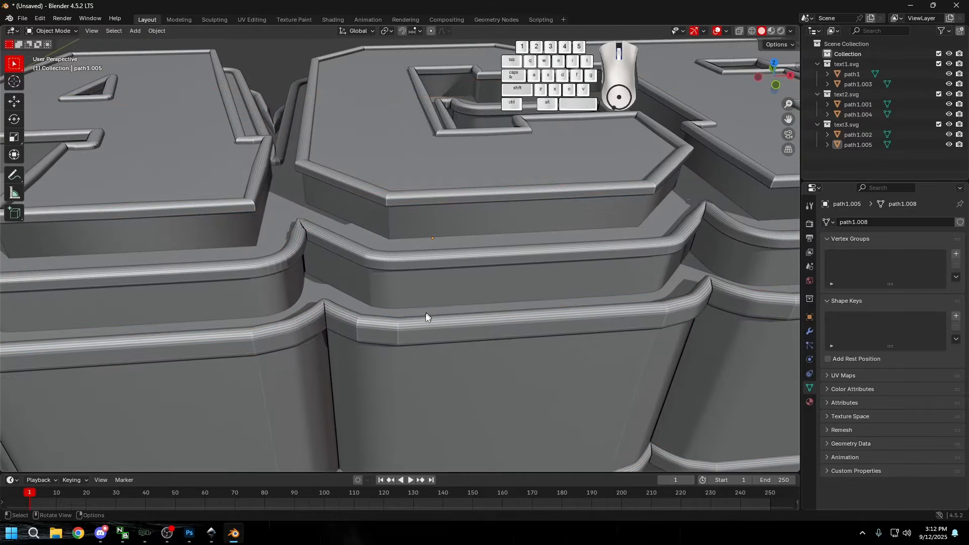
click(394, 270)
shift+click(396, 225)
shift+click(398, 203)
right_click(397, 204)
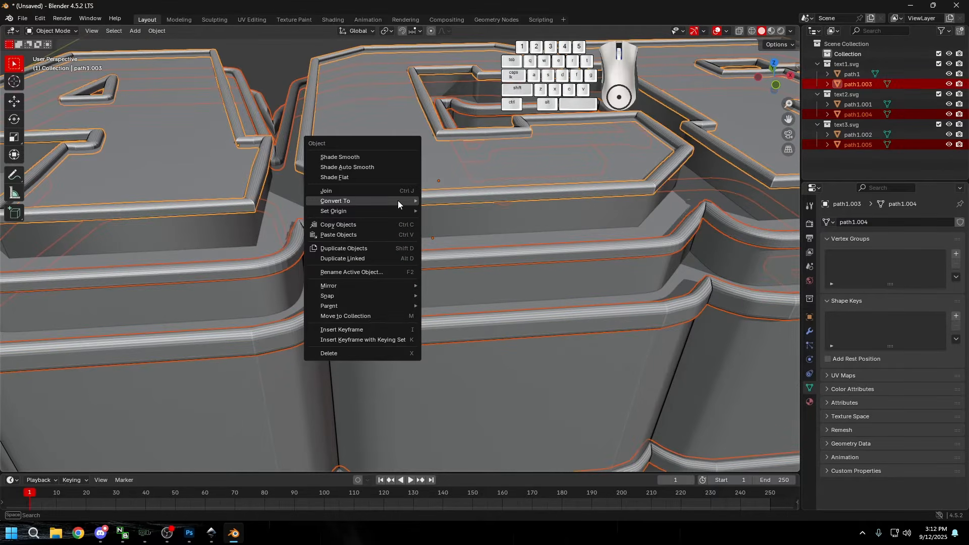
click(372, 155)
scroll(498, 295, down, 5)
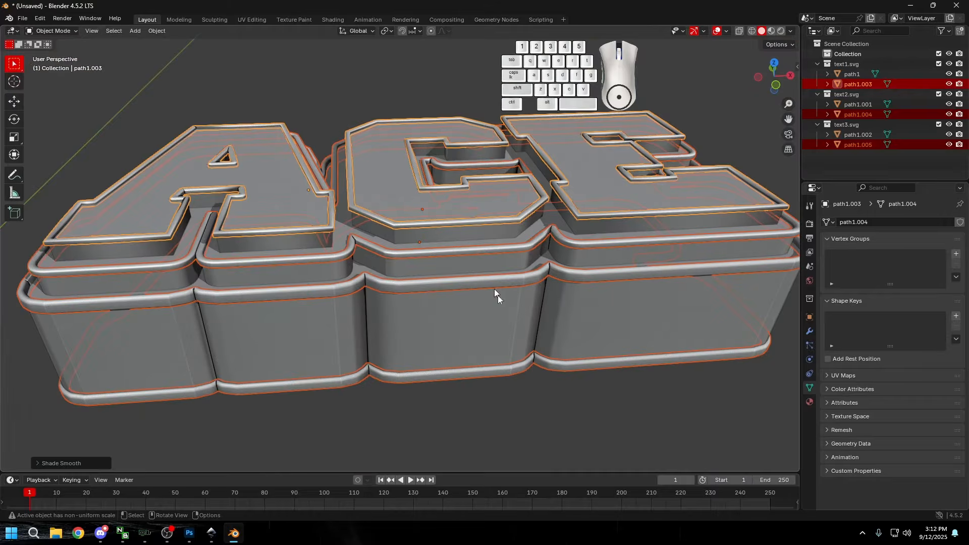
key(alt+a)
scroll(386, 216, up, 6)
scroll(380, 174, down, 6)
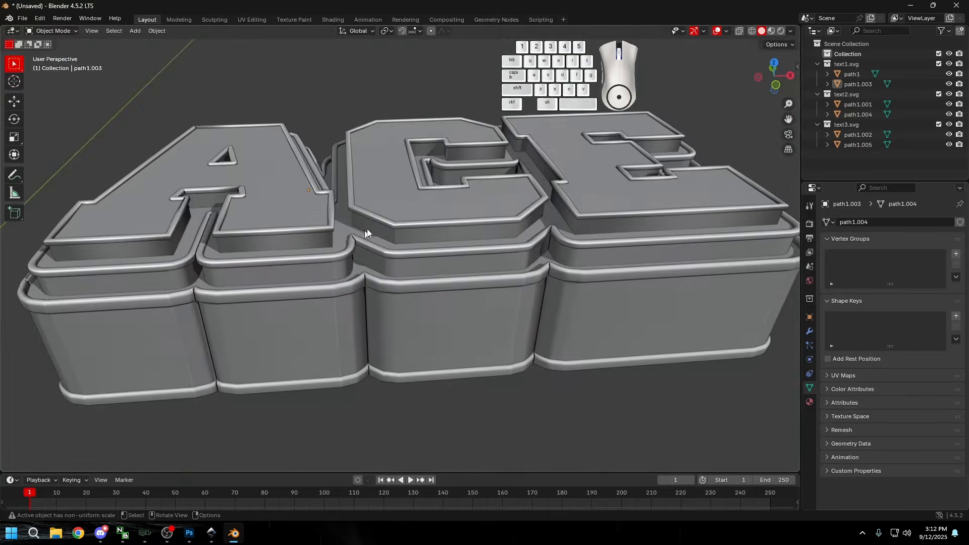
Step: Clear the object selection and turn on Statistics in the viewport overlays
click(391, 233)
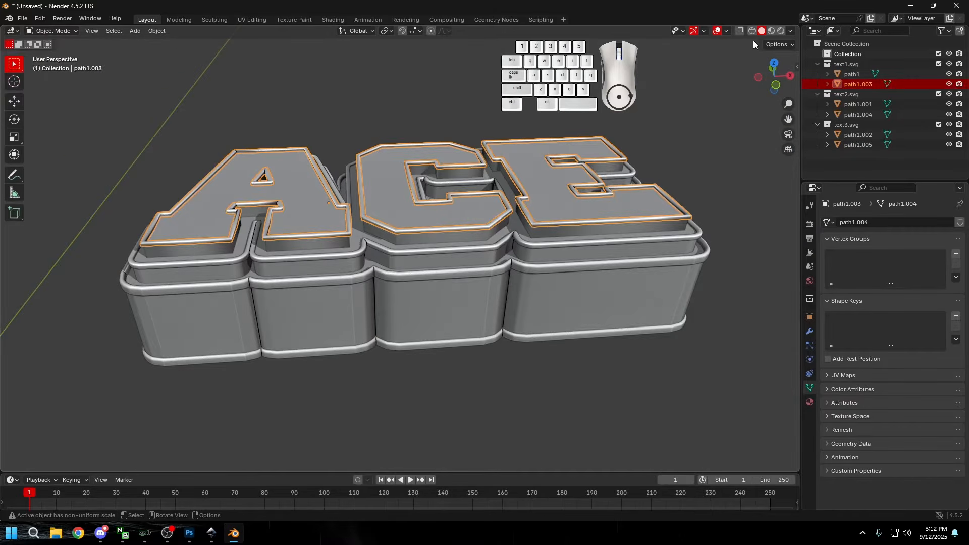
click(705, 365)
drag(704, 365, 138, 123)
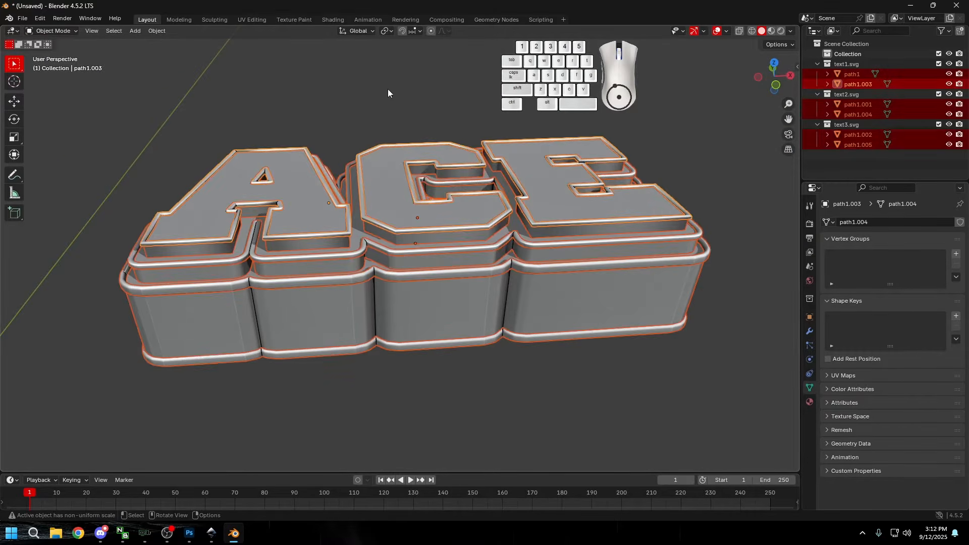
key(alt+a)
click(727, 32)
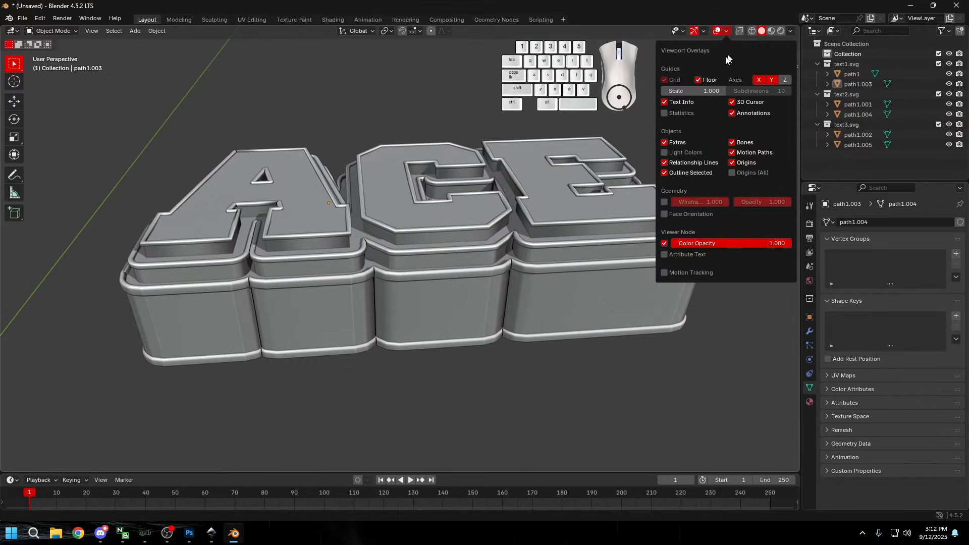
click(683, 116)
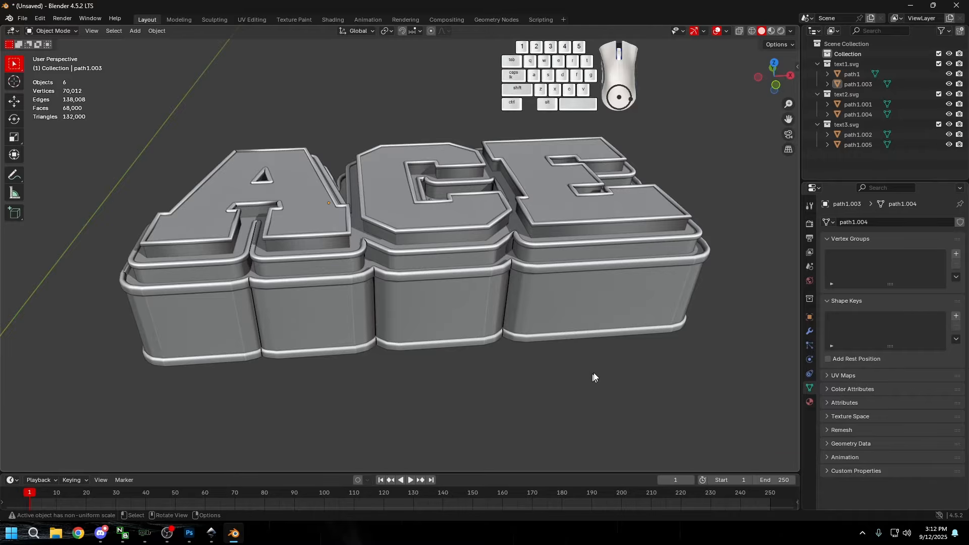
middle_drag(593, 377, 411, 362)
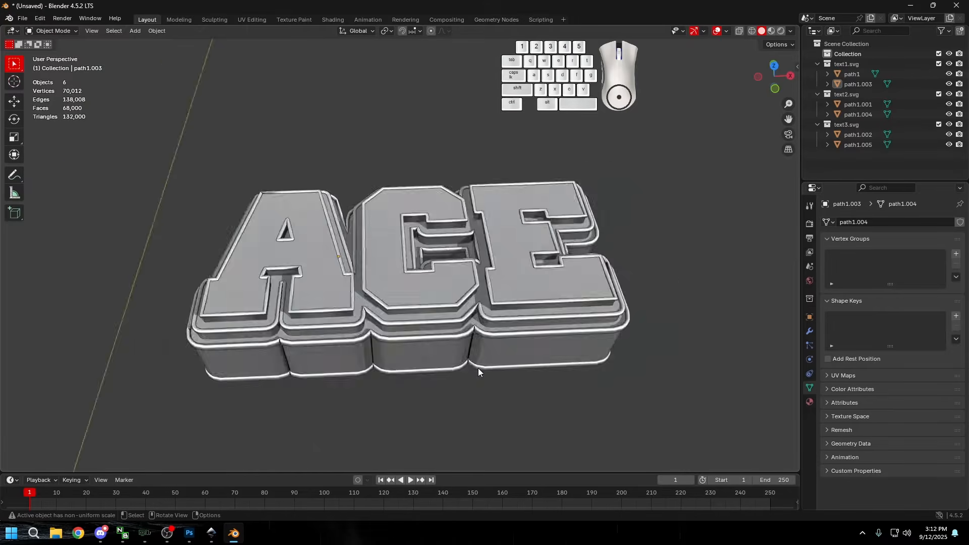
Step: Select the raised outlines of the top, middle and bottom layers together and select all their geometry in Edit Mode
scroll(477, 368, up, 5)
click(419, 258)
middle_drag(419, 258, 416, 268)
shift+click(416, 268)
shift+click(410, 305)
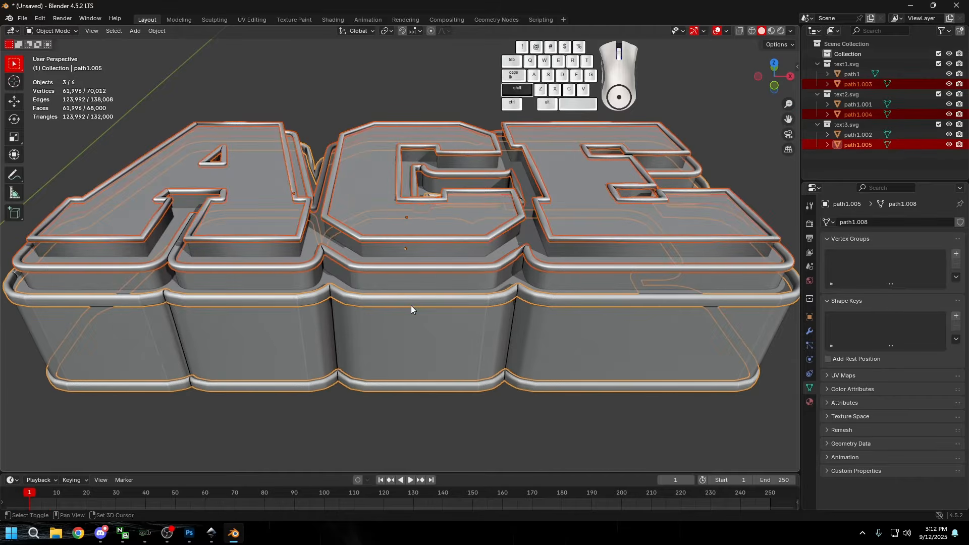
middle_drag(411, 305, 410, 296)
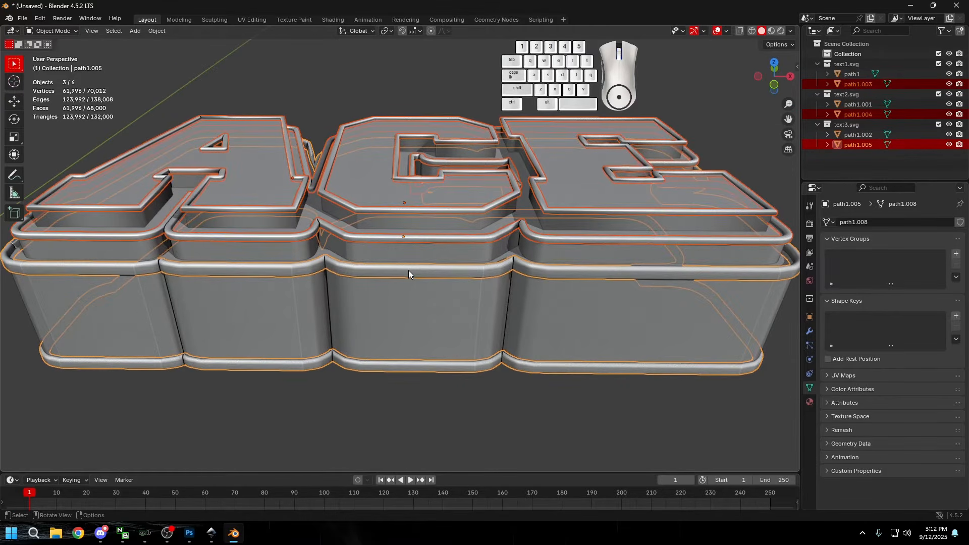
key(Tab)
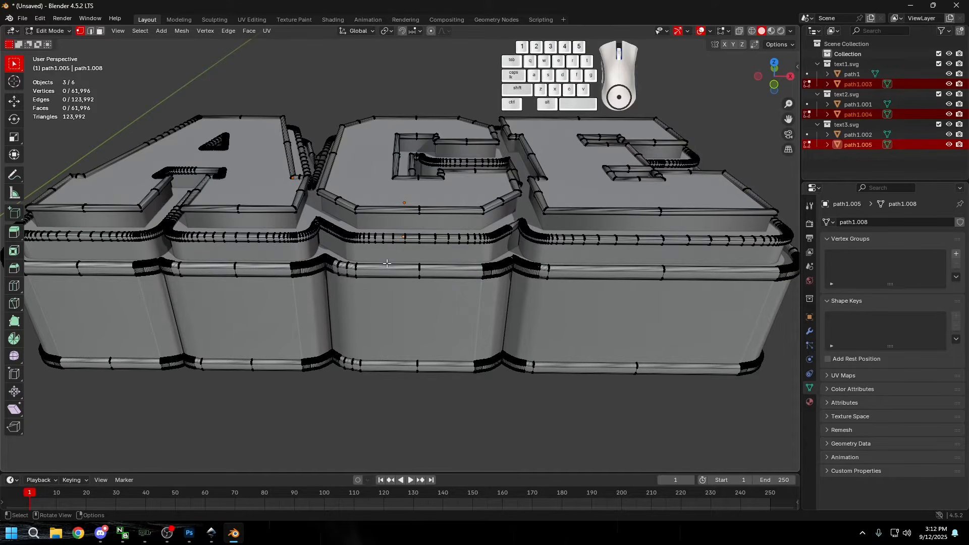
key(a)
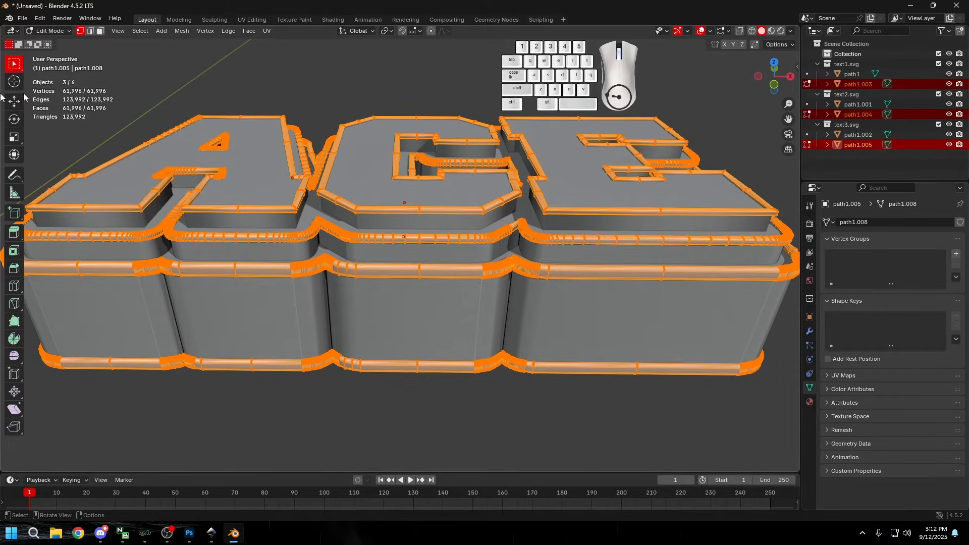
Step: Apply Decimate Geometry to the three selected outlines with a ratio of 0.5
click(180, 31)
mouse_move(238, 265)
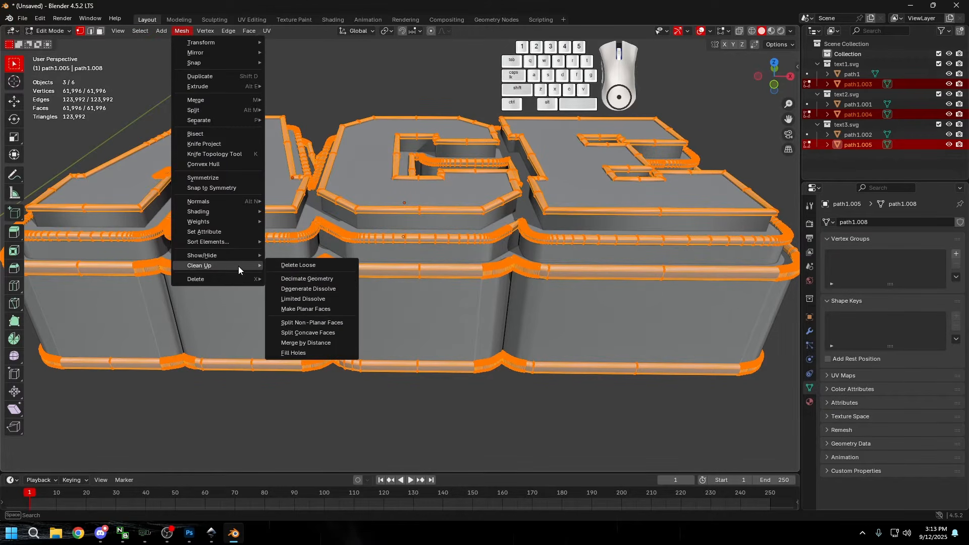
click(305, 280)
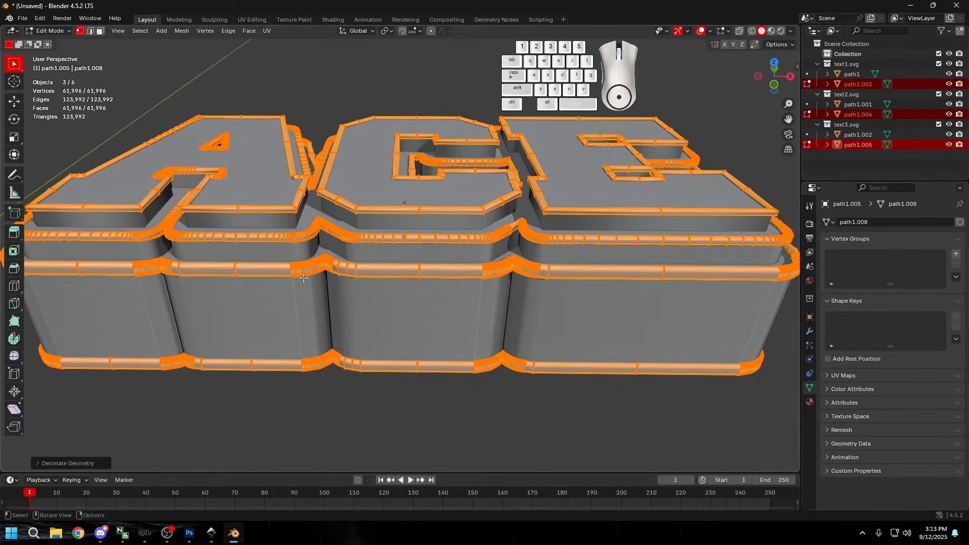
click(94, 457)
click(120, 416)
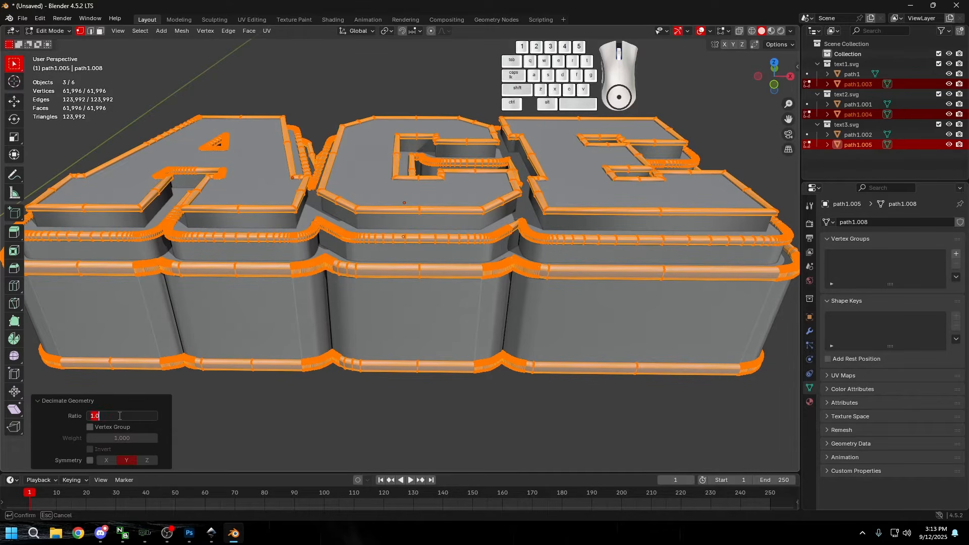
text(0.5)
key(Return)
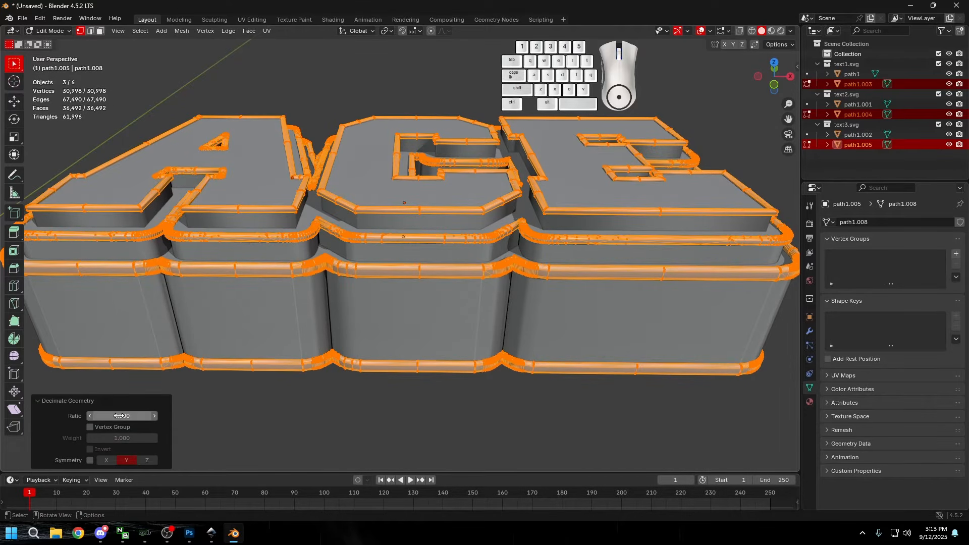
Step: Repeat Decimate Geometry three more times on the selected outlines at the same 0.5 ratio
click(182, 31)
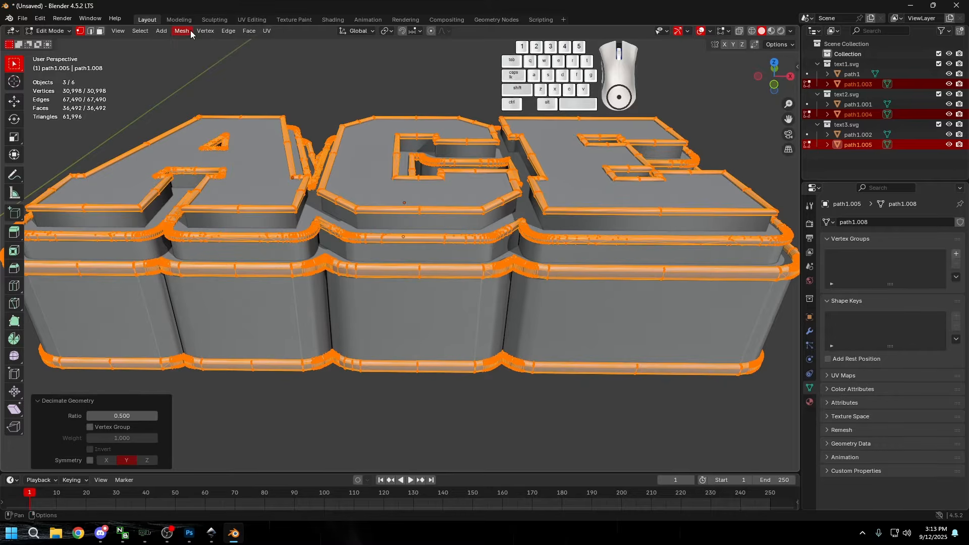
mouse_move(226, 266)
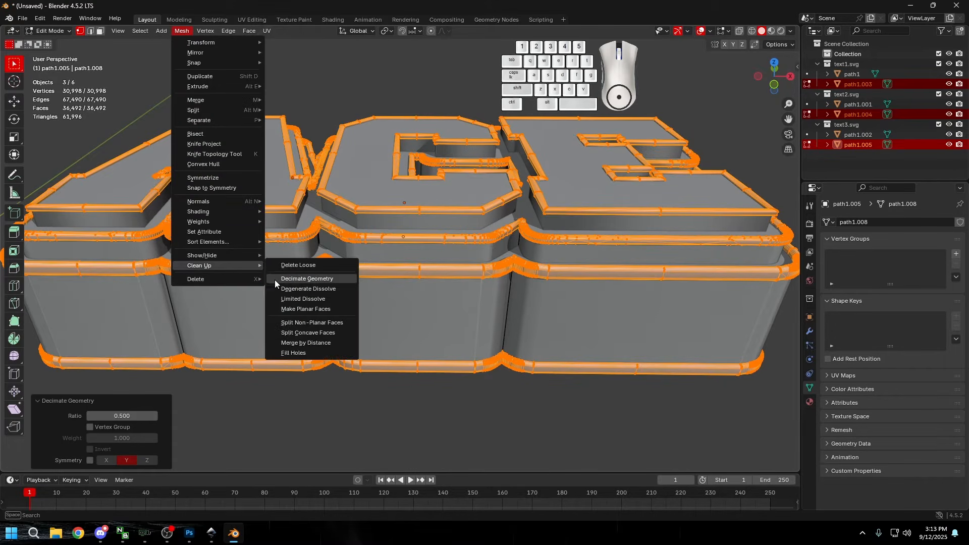
click(274, 279)
scroll(319, 226, up, 5)
click(182, 30)
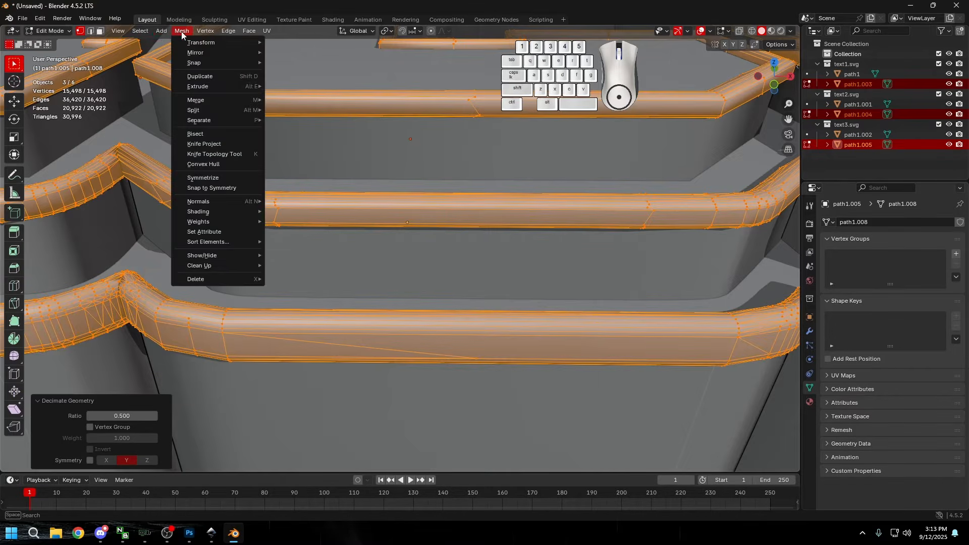
mouse_move(231, 266)
click(285, 277)
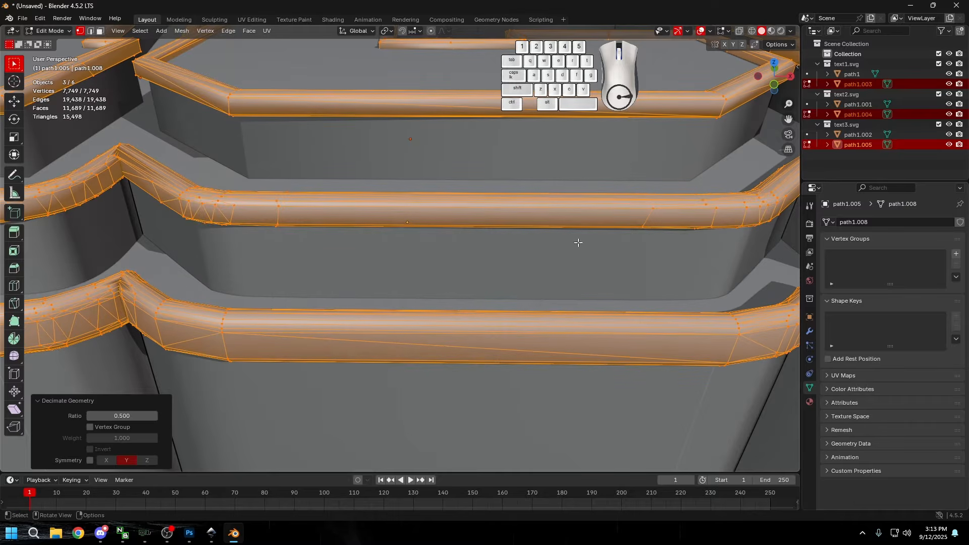
click(182, 31)
mouse_move(215, 265)
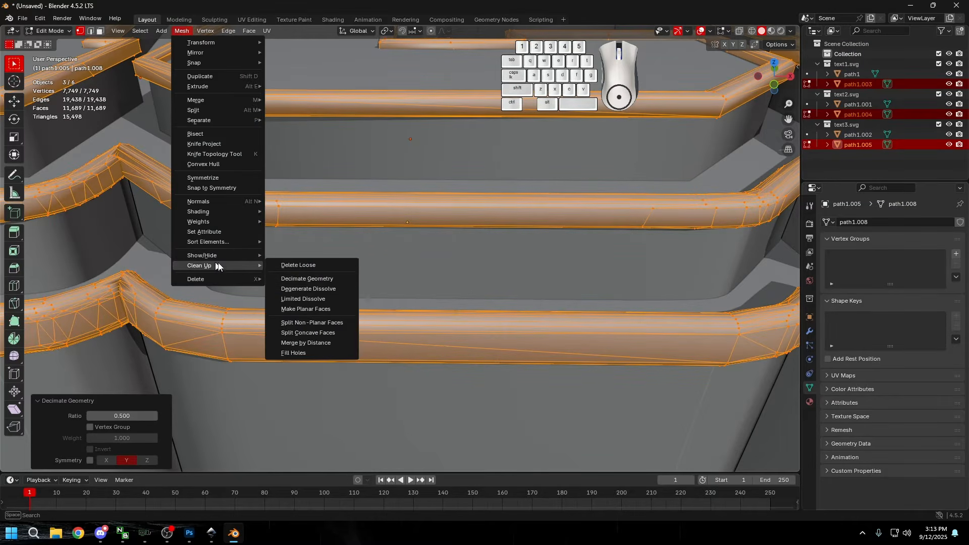
click(321, 279)
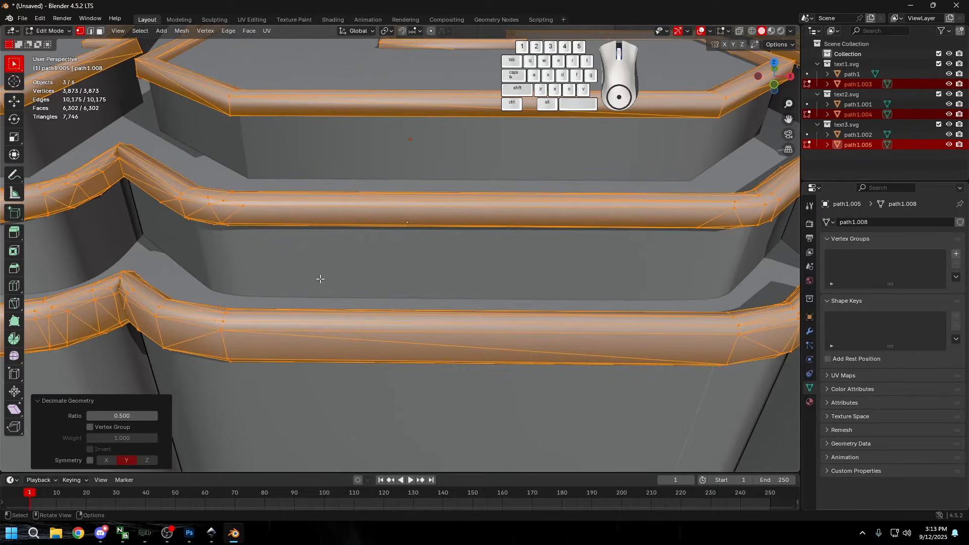
Step: Try decimating the outlines two further times at the 0.5 ratio, and undo both reductions
click(181, 31)
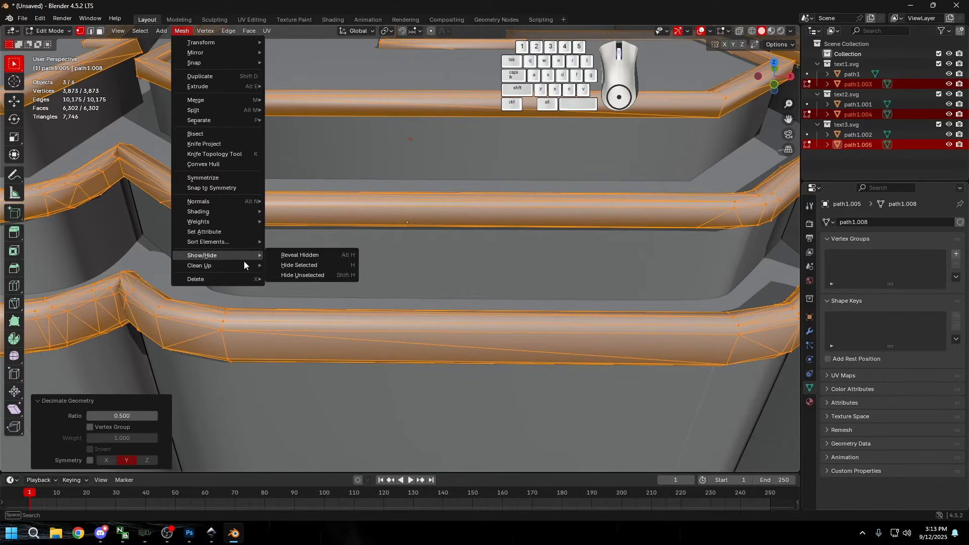
mouse_move(242, 266)
click(301, 279)
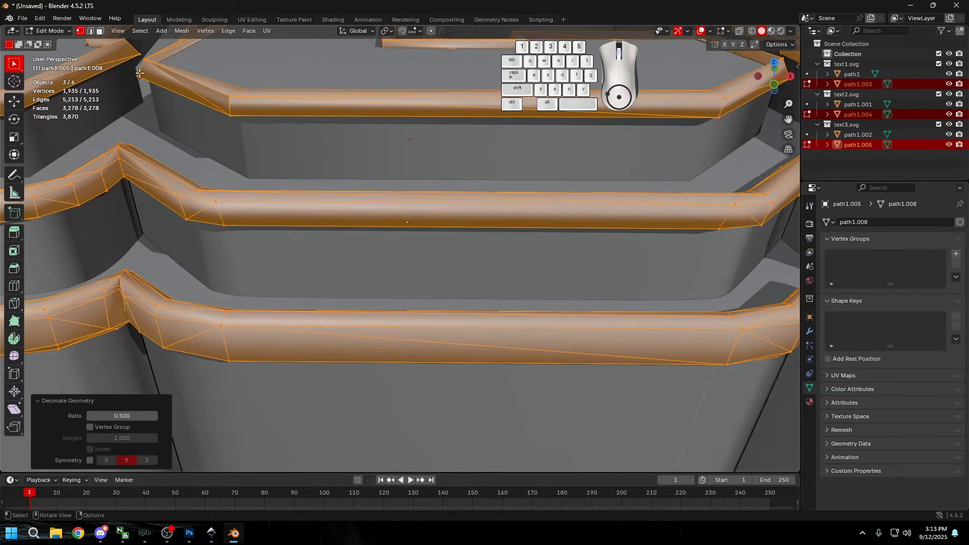
click(180, 31)
mouse_move(220, 270)
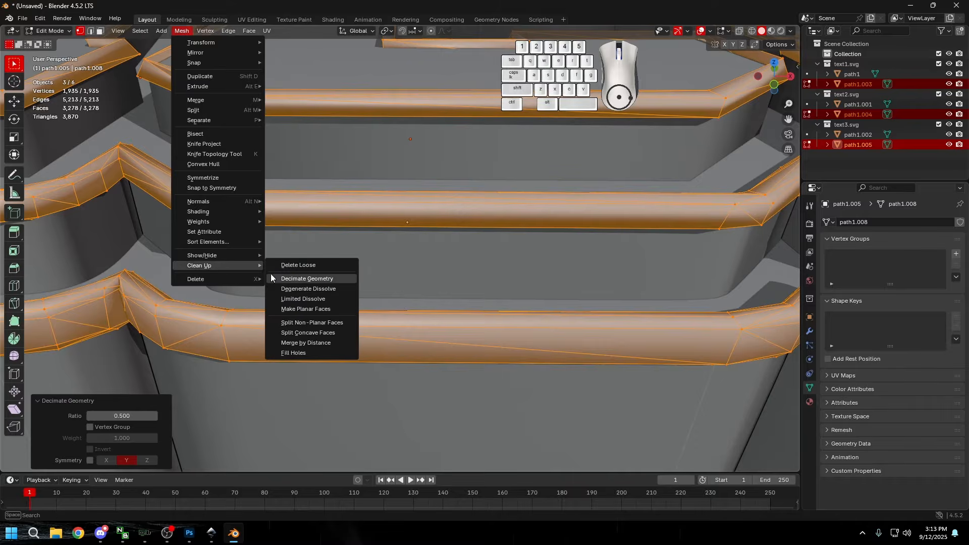
click(303, 279)
scroll(305, 303, down, 6)
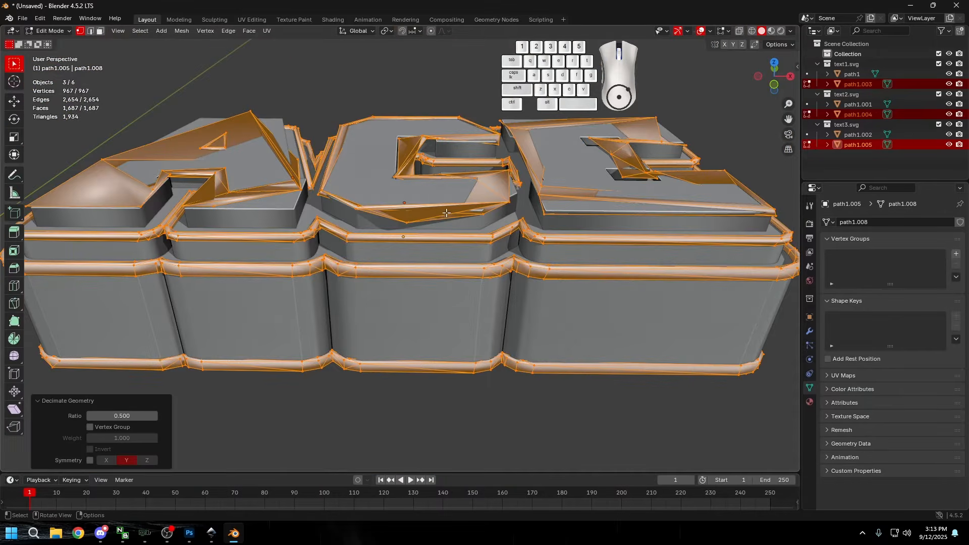
key(ctrl+z)
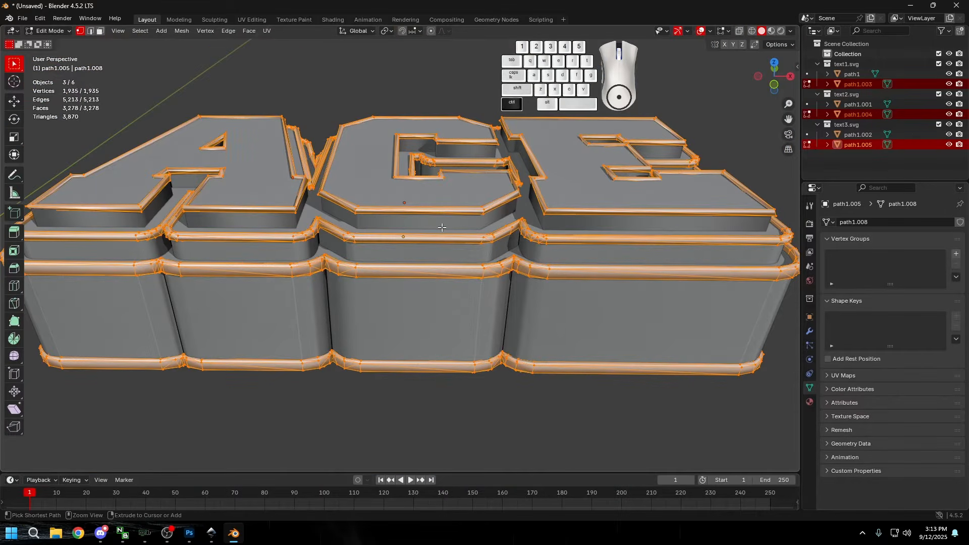
key(ctrl+z)
Step: Return to Object Mode and clear the selection of the three outlines
scroll(457, 208, up, 3)
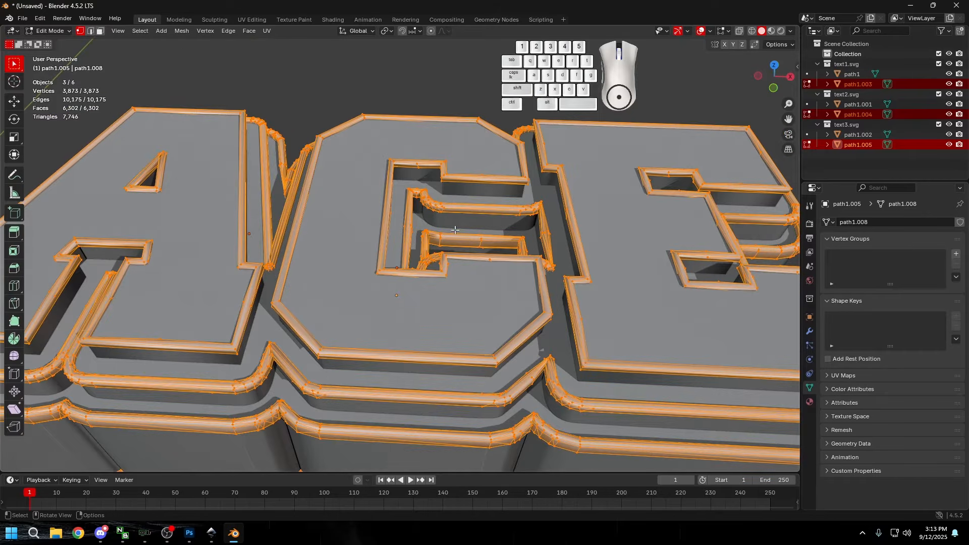
key(Tab)
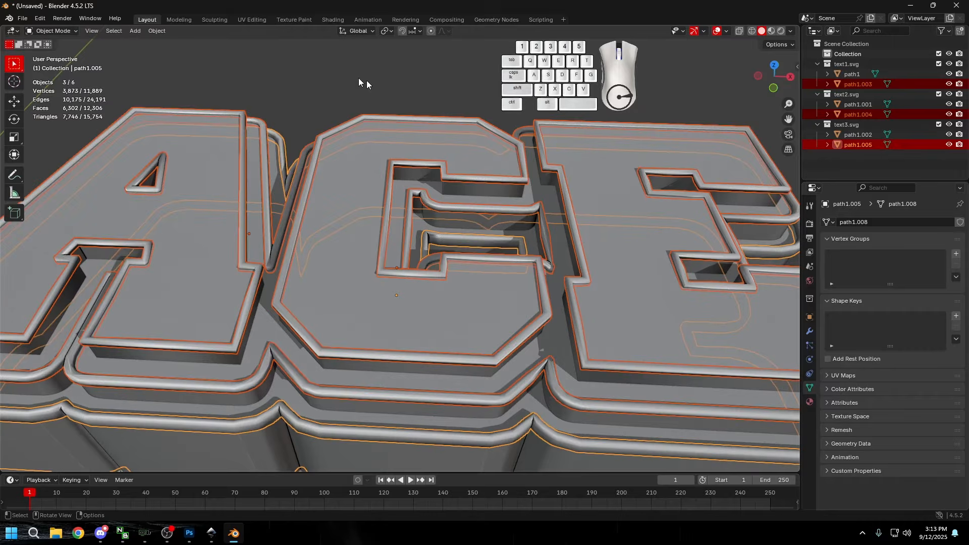
click(384, 85)
scroll(433, 158, down, 3)
middle_drag(432, 158, 397, 176)
scroll(429, 251, up, 4)
Step: Select the top lettering layer and select all its geometry in Edit Mode
click(398, 153)
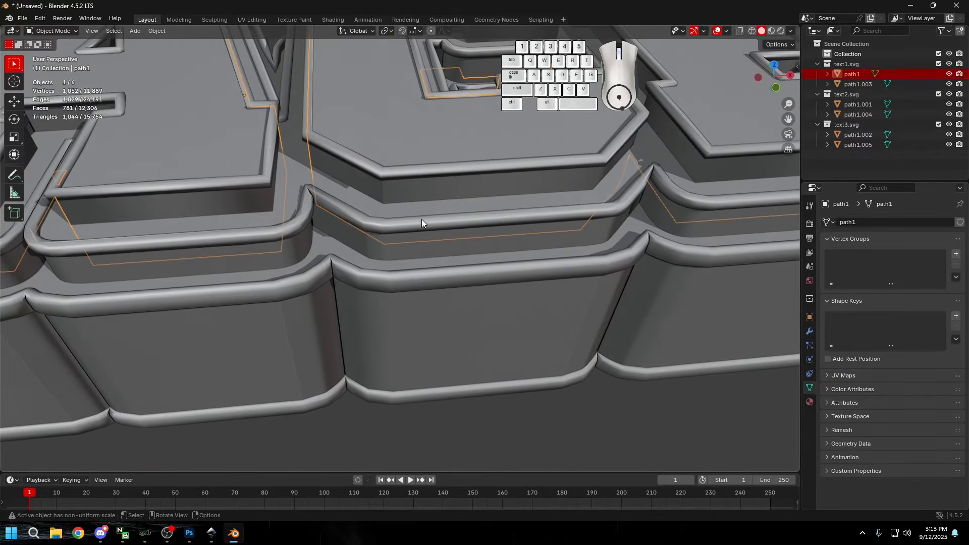
scroll(419, 224, down, 5)
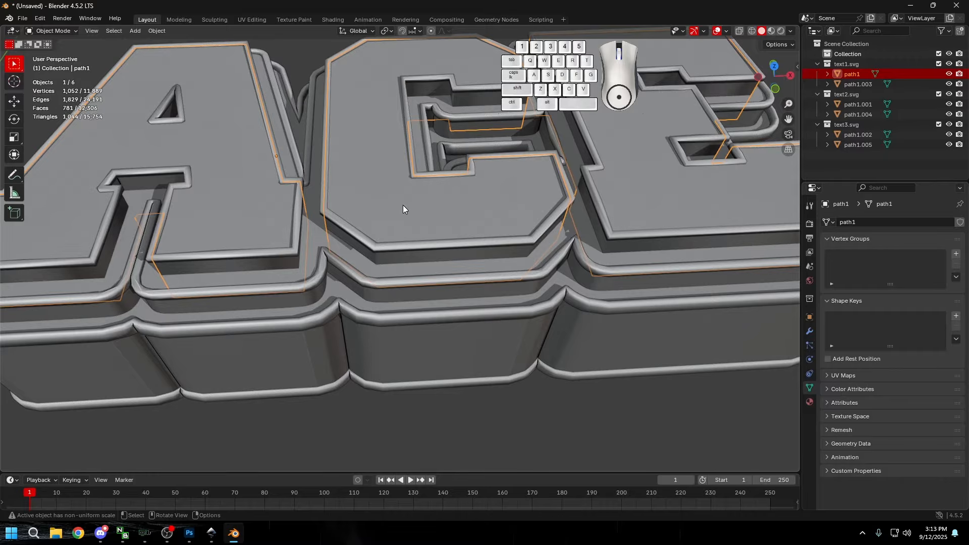
key(Tab)
key(a)
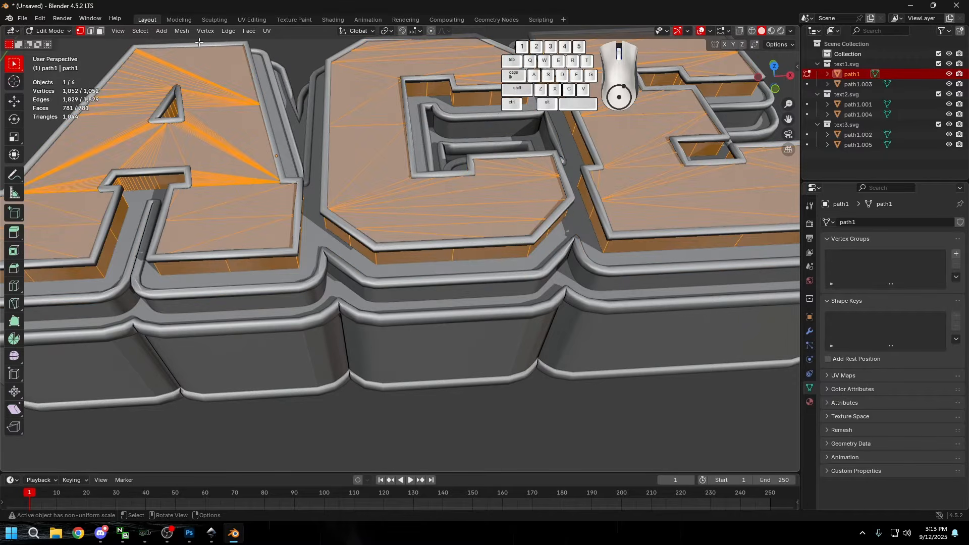
Step: Try Decimate Geometry at a 0.5 ratio on the top lettering, check the C's surface, and undo it
click(182, 31)
mouse_move(239, 267)
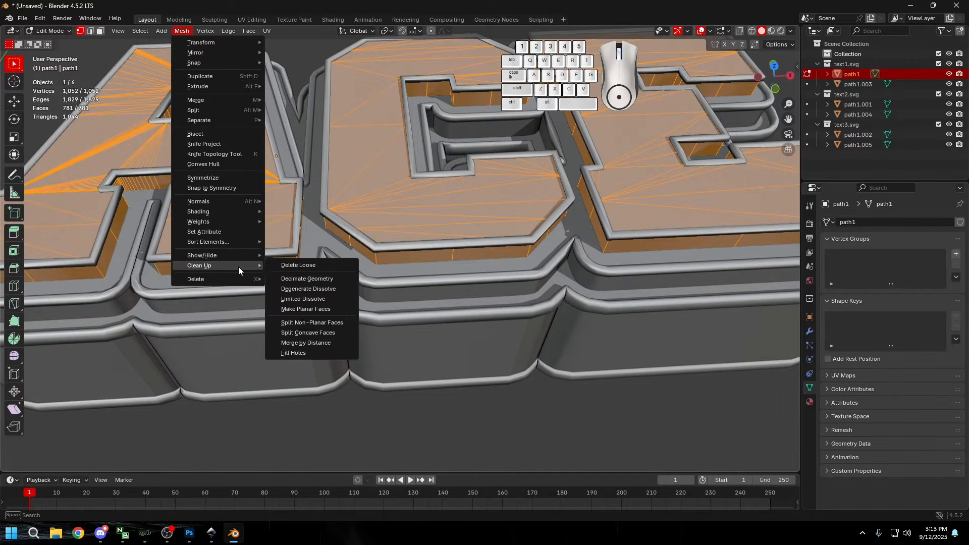
click(308, 279)
scroll(398, 240, down, 5)
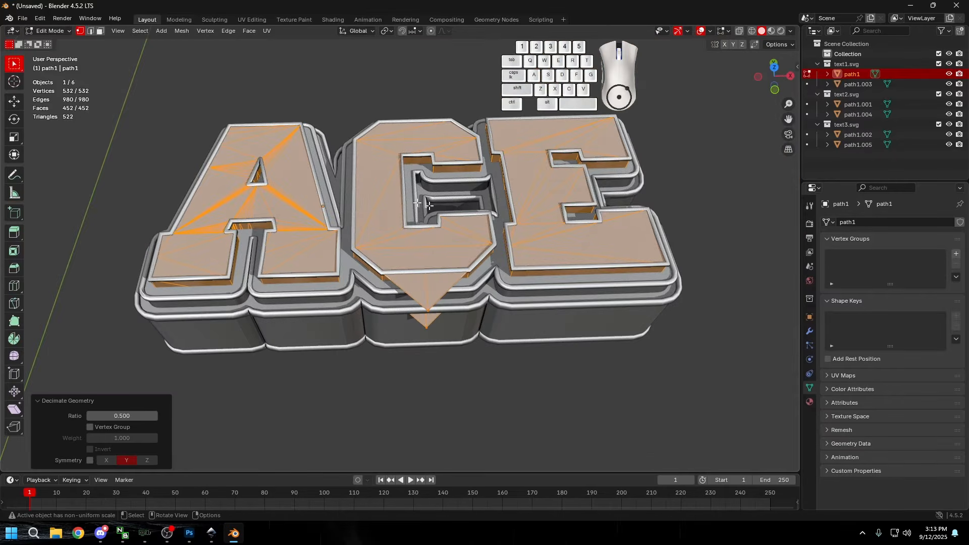
scroll(429, 205, up, 5)
middle_drag(497, 262, 499, 297)
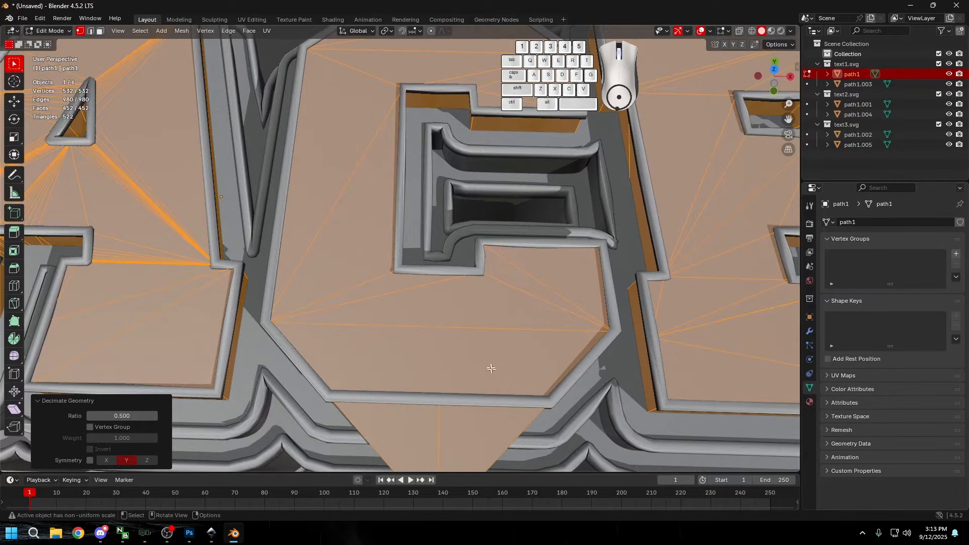
middle_drag(491, 368, 476, 275)
scroll(476, 266, down, 2)
key(ctrl+z)
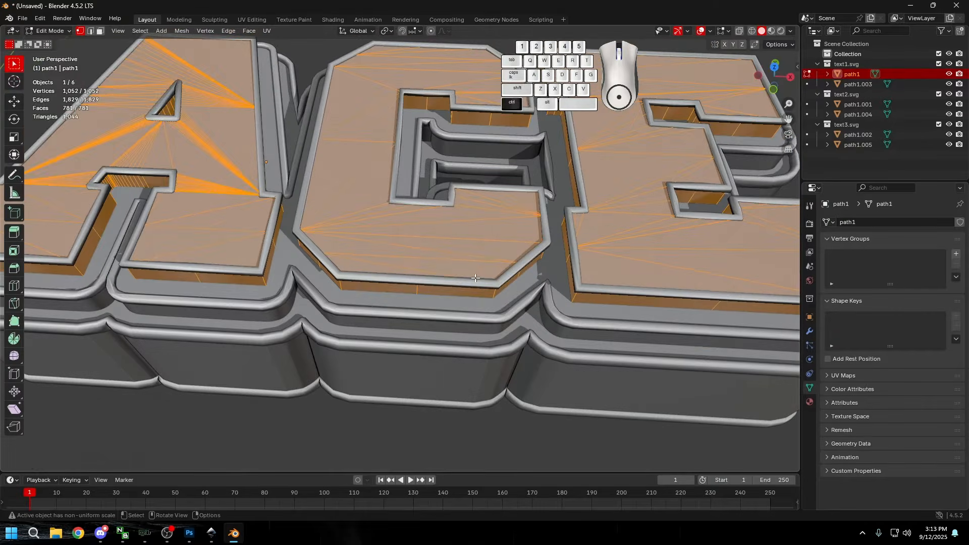
Step: Unwrap the top lettering's UVs with Cube Projection, clear the mesh selection and return to Object Mode
middle_drag(344, 228, 372, 200)
scroll(382, 212, down, 3)
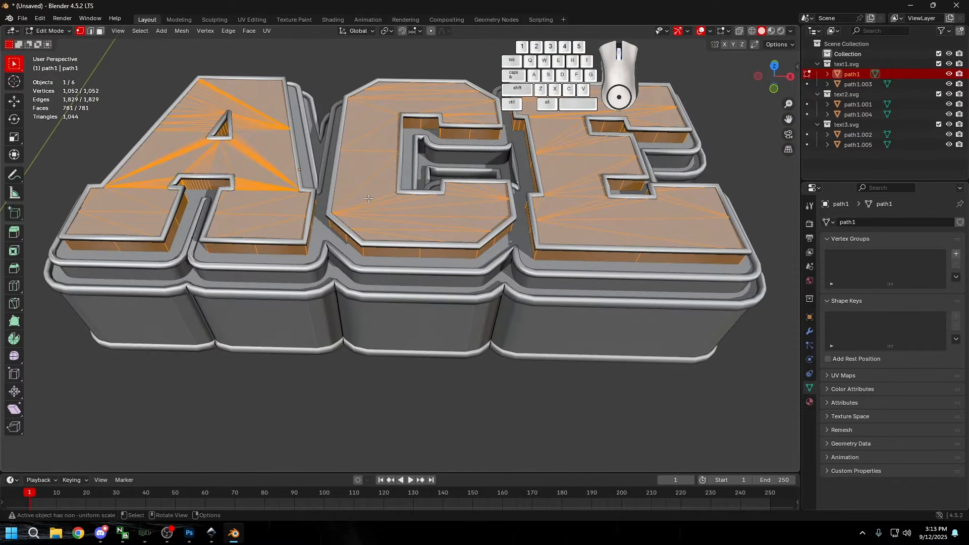
key(u)
click(342, 267)
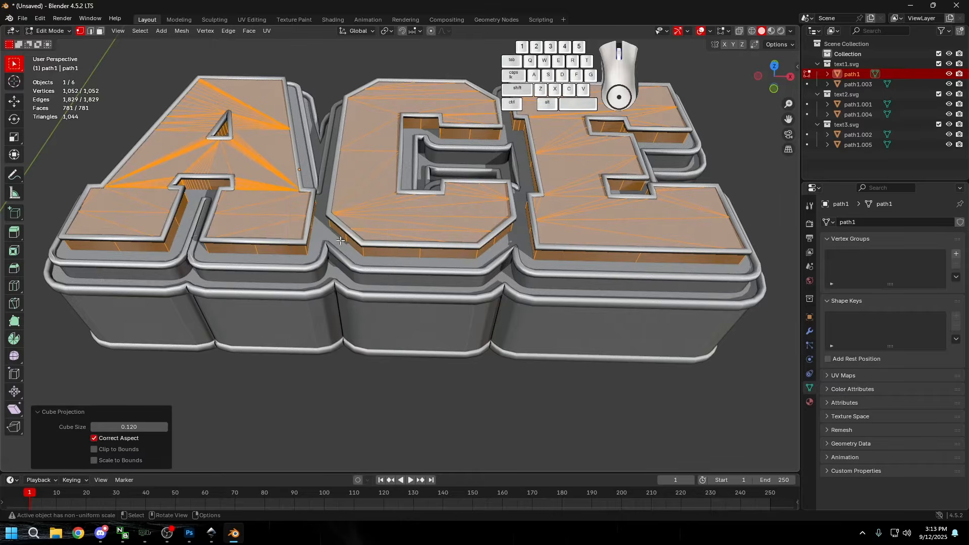
key(alt+a)
key(Tab)
scroll(346, 97, down, 3)
scroll(362, 183, up, 3)
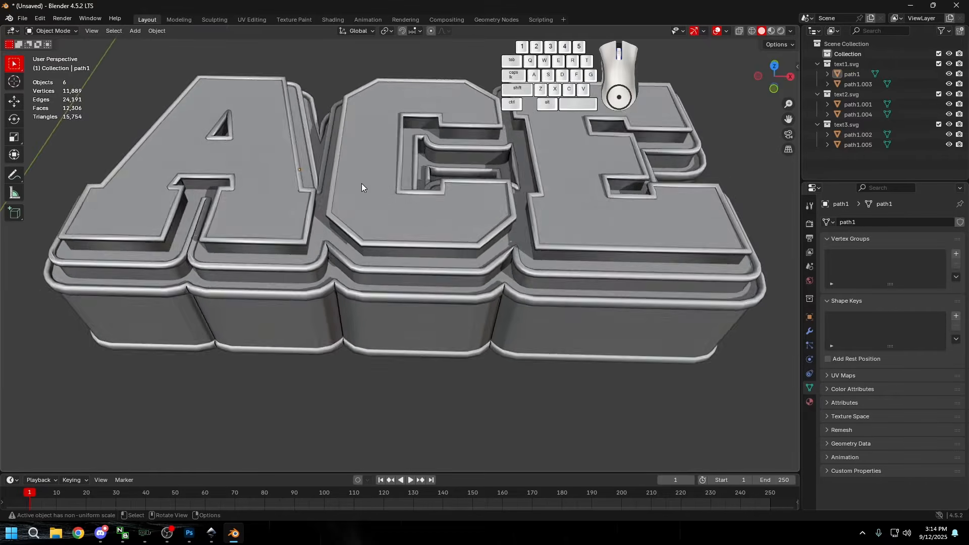
Step: Select all geometry of the middle lettering layer in Edit Mode and decimate it with a ratio of 0.5
middle_drag(361, 183, 377, 186)
click(375, 240)
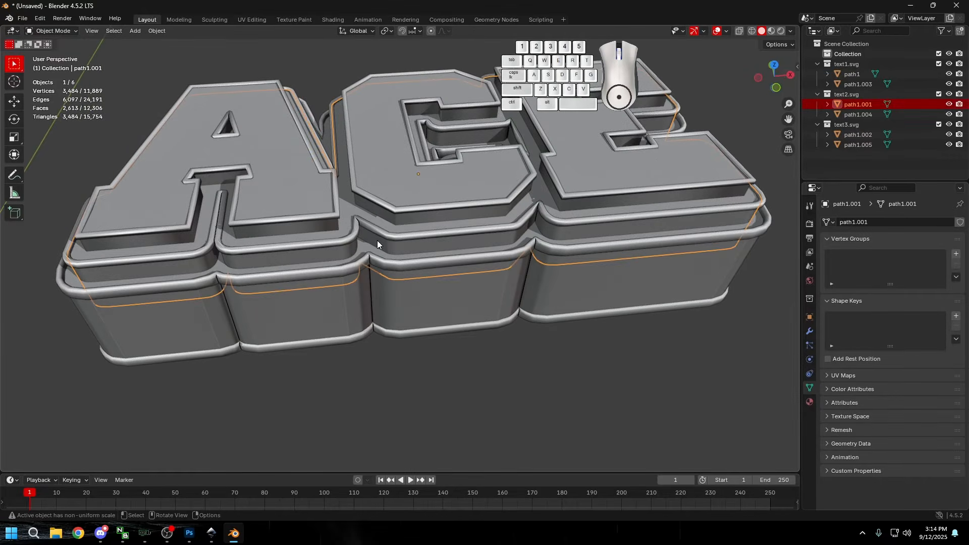
key(Tab)
key(l)
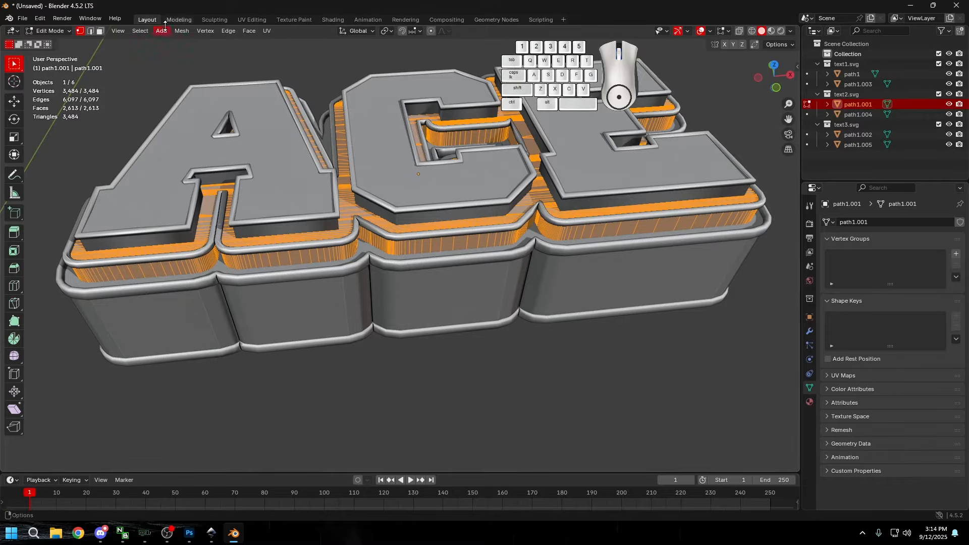
click(182, 30)
mouse_move(234, 268)
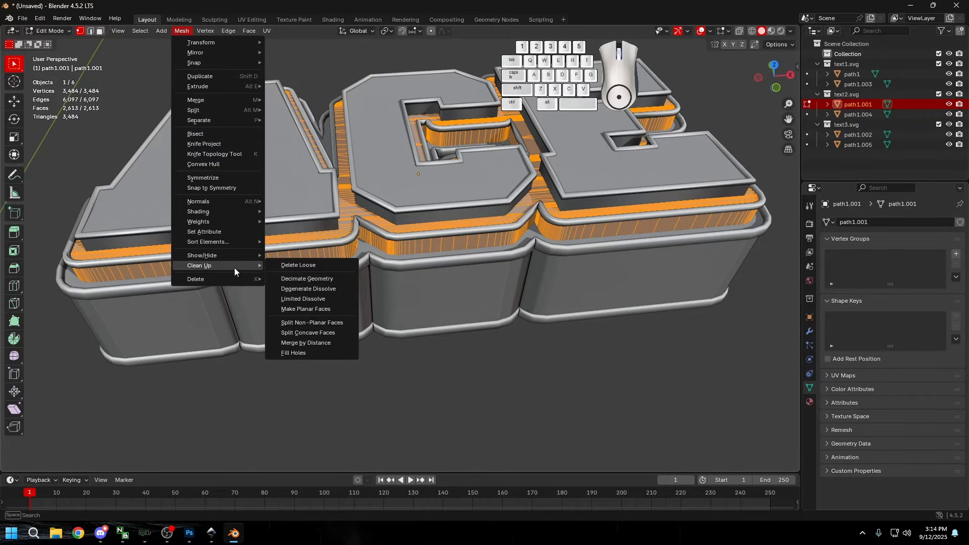
click(284, 279)
middle_drag(512, 258, 511, 267)
scroll(510, 270, up, 1)
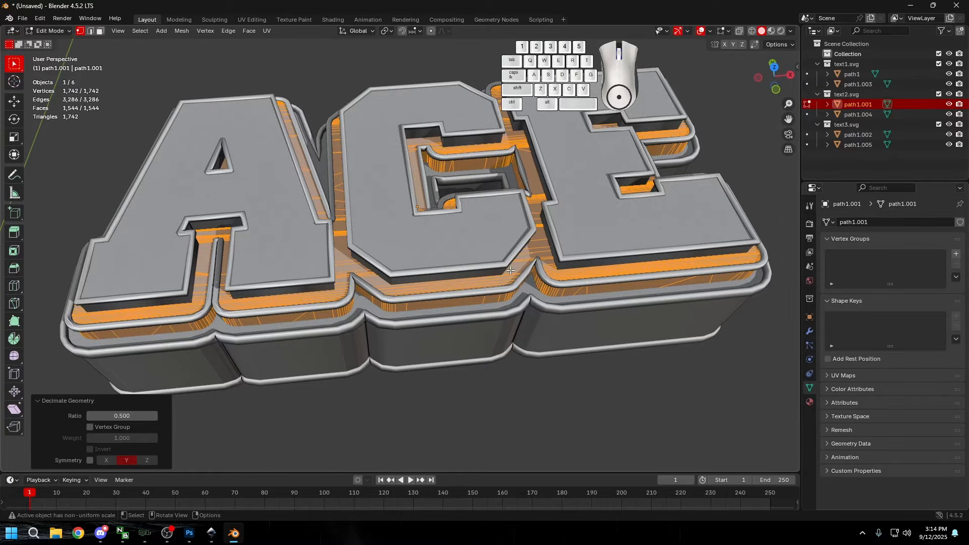
Step: Unwrap the middle lettering layer's UVs with Cube Projection, return to Object Mode and clear the selection
key(u)
click(451, 258)
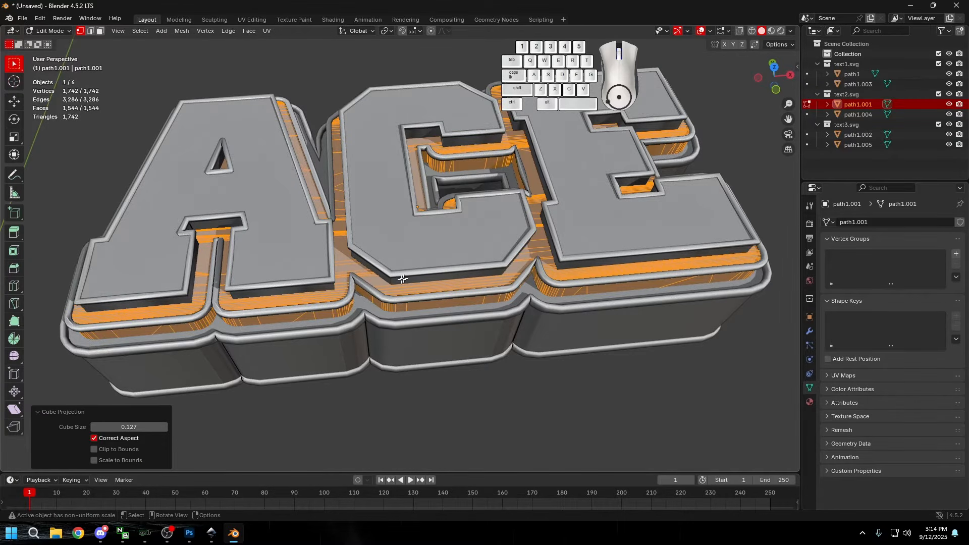
key(Tab)
click(304, 74)
Step: Select all geometry of the bottom lettering layer in Edit Mode, unwrap it with Cube Projection and return to Object Mode
scroll(335, 316, up, 2)
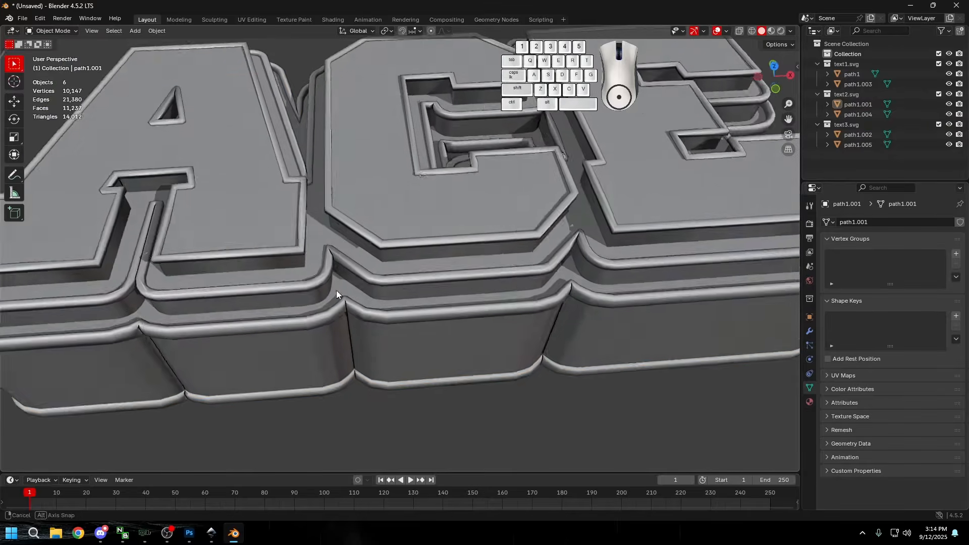
middle_drag(335, 318, 338, 301)
click(337, 311)
scroll(338, 310, down, 3)
key(Tab)
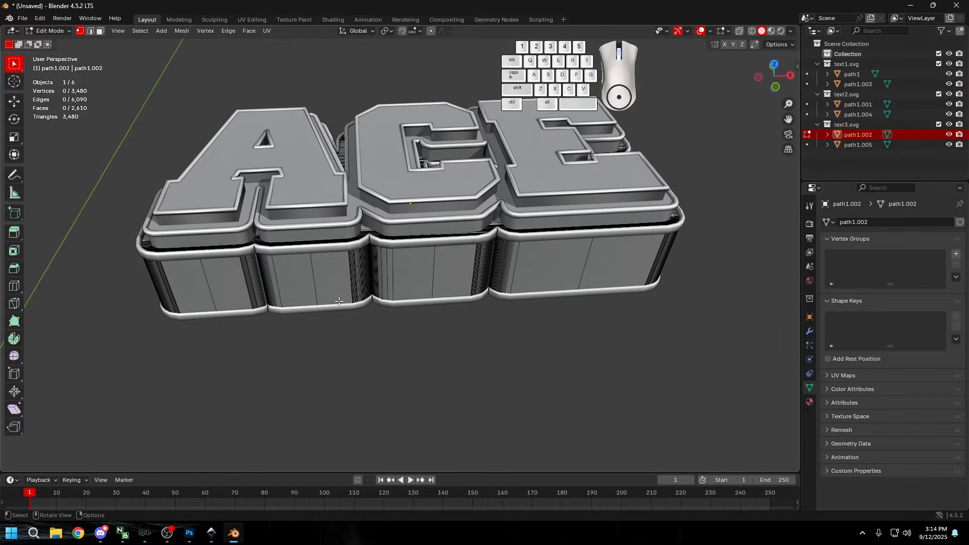
key(a)
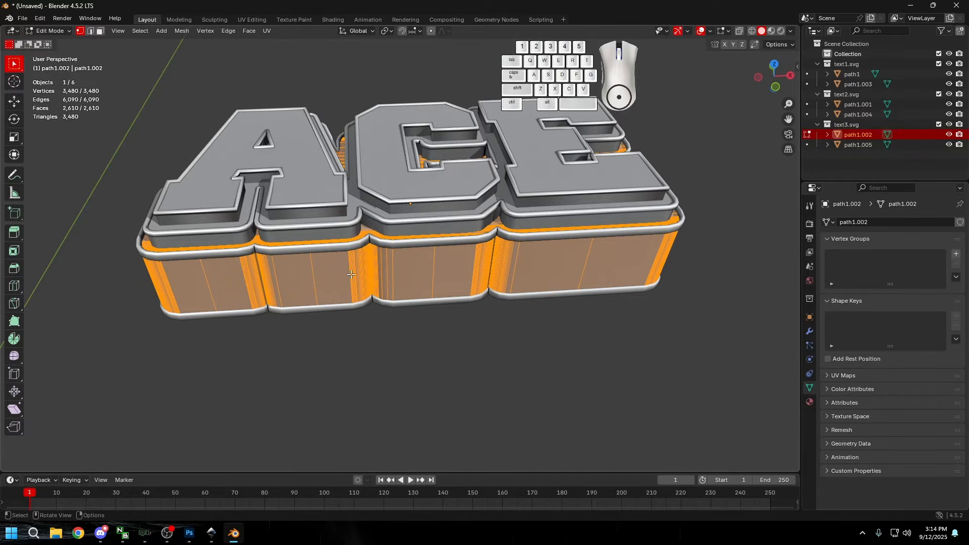
key(u)
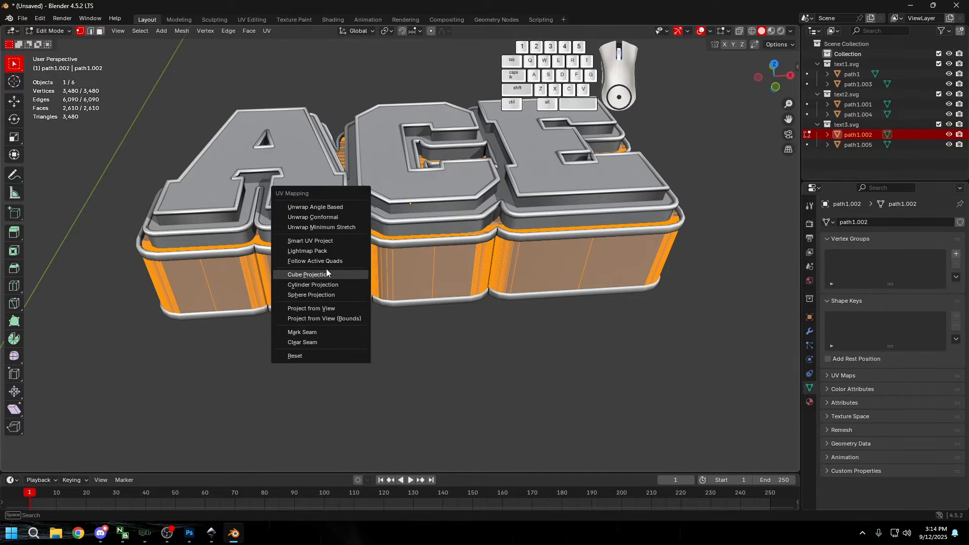
click(327, 273)
key(Tab)
click(408, 311)
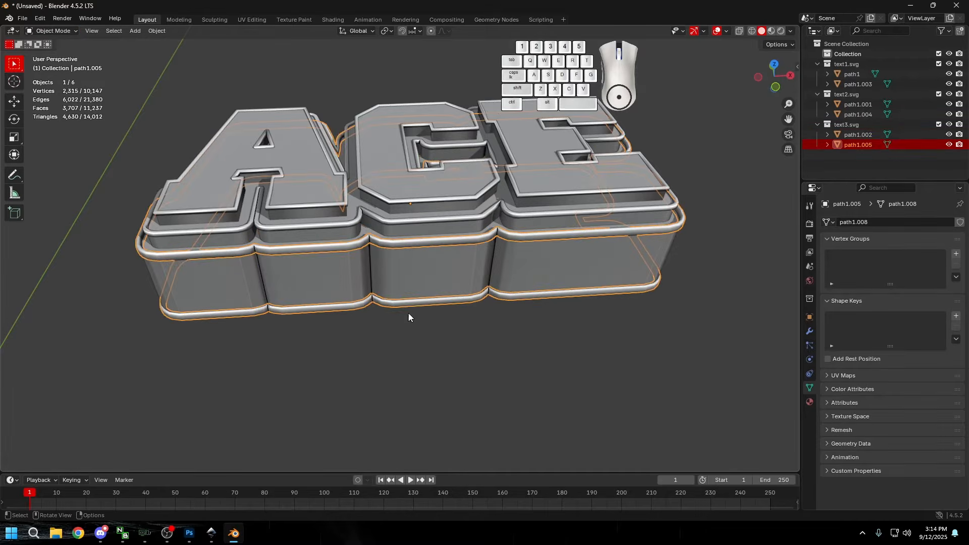
scroll(425, 324, down, 1)
click(426, 325)
scroll(423, 333, down, 1)
middle_drag(420, 337, 436, 352)
drag(663, 328, 105, 106)
click(371, 323)
Step: Select all six lettering and outline objects and set their origins to their geometry
middle_drag(471, 325, 600, 260)
scroll(498, 226, up, 4)
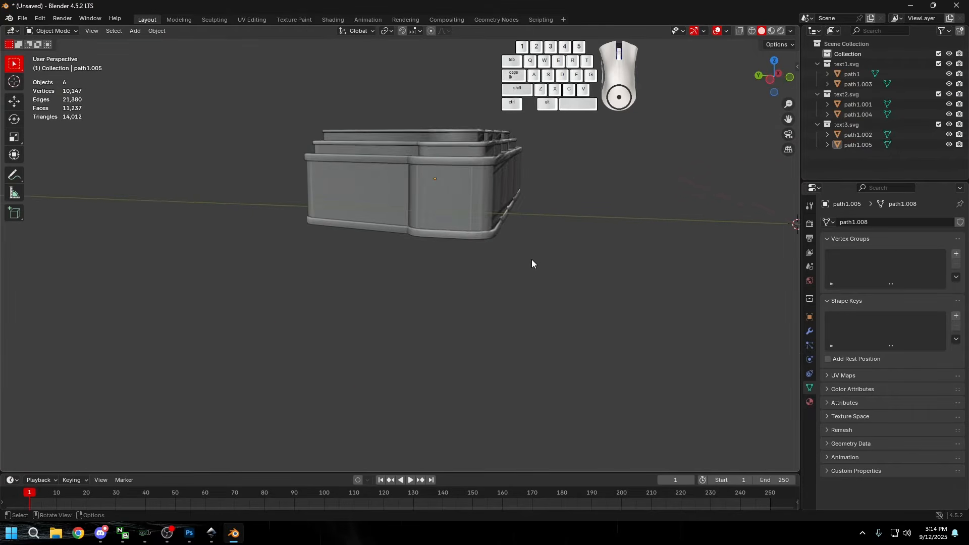
middle_drag(531, 259, 525, 258)
drag(576, 297, 262, 33)
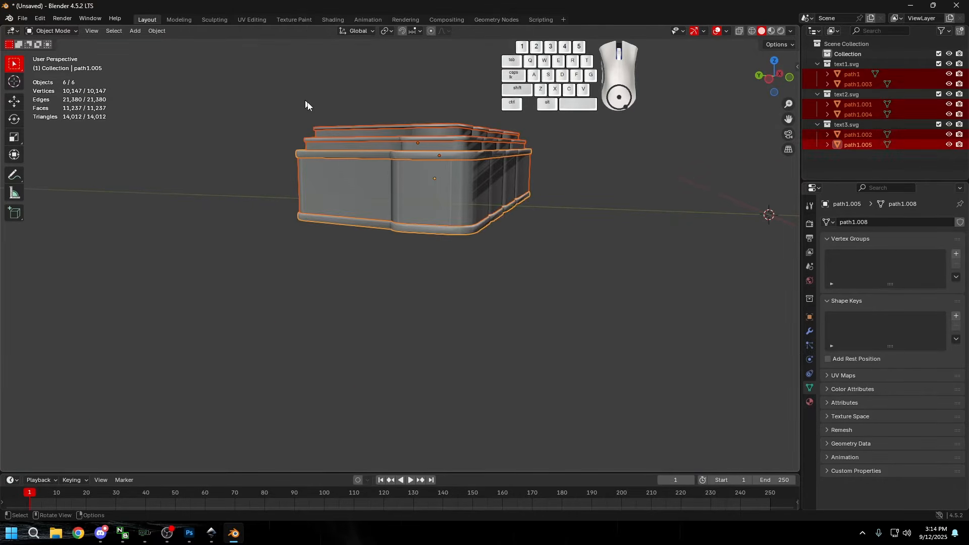
right_click(416, 161)
mouse_move(389, 212)
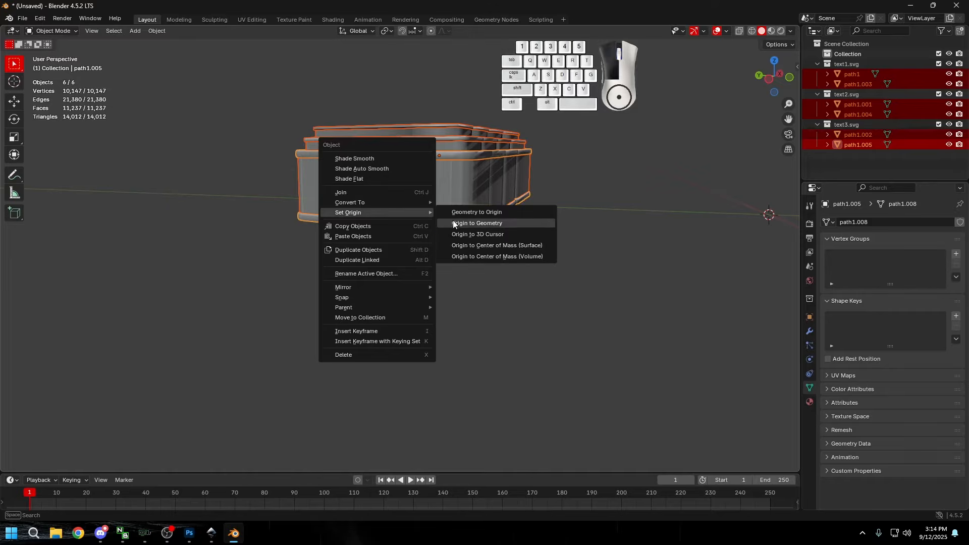
click(452, 222)
Step: Flatten all six selected lettering objects along Z to a scale of about 0.594 and clear the selection
key(s)
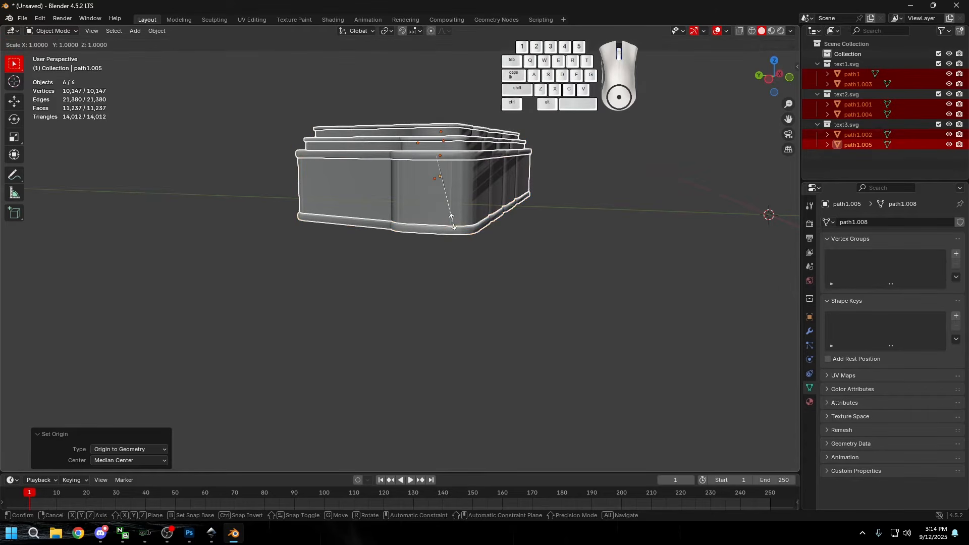
key(z)
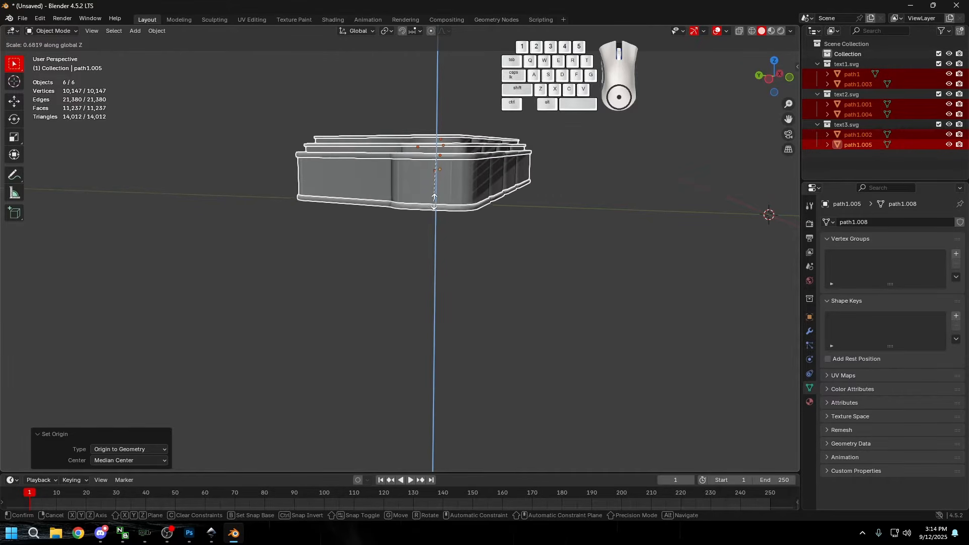
click(434, 197)
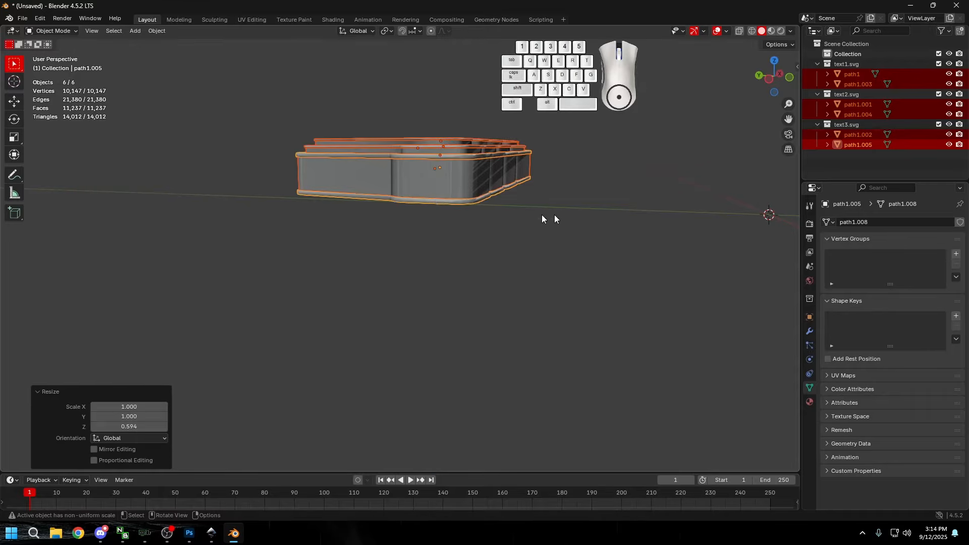
click(566, 235)
Step: Select the whole ACE lettering, move it about -1.04 m along Y away from the world origin, and deselect it
middle_drag(554, 214, 494, 270)
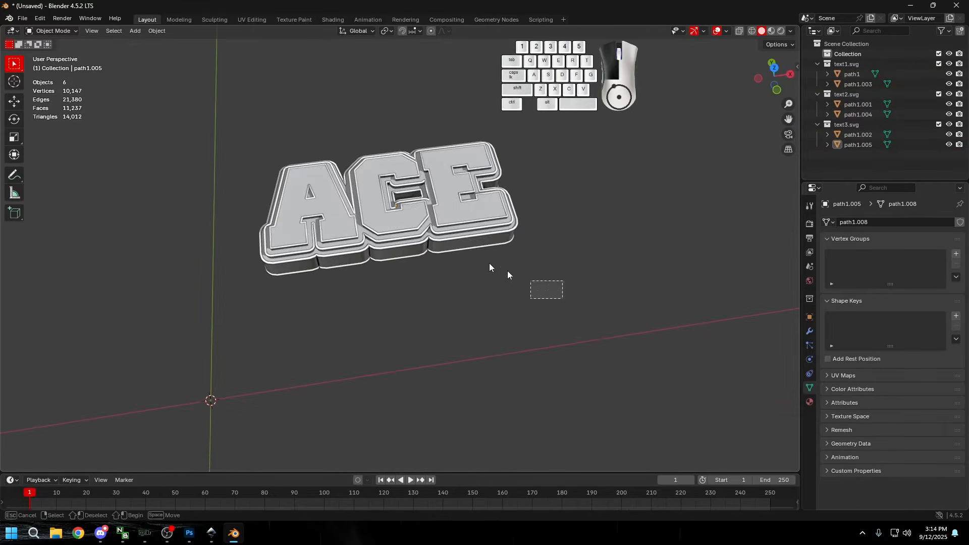
key(a)
middle_drag(264, 238, 369, 225)
scroll(383, 237, down, 5)
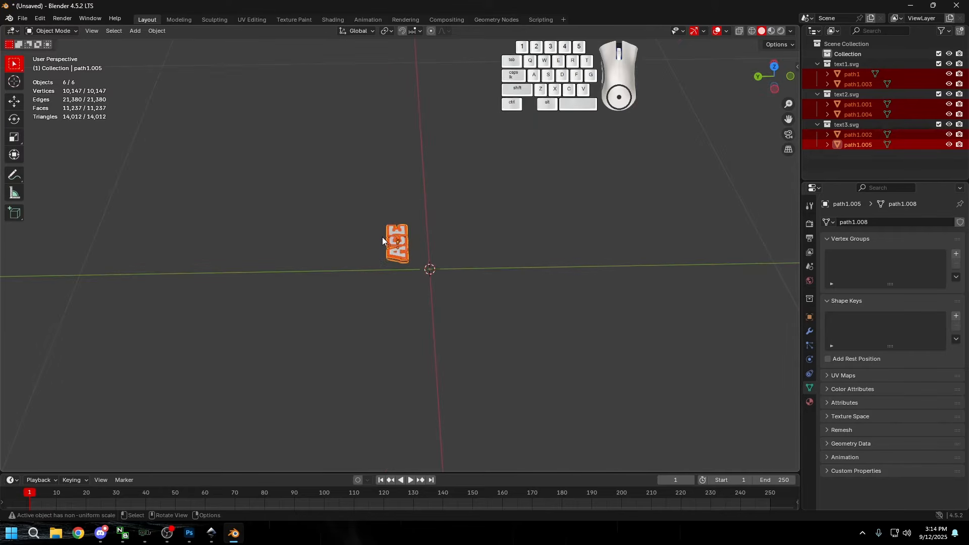
key(g)
key(y)
click(832, 240)
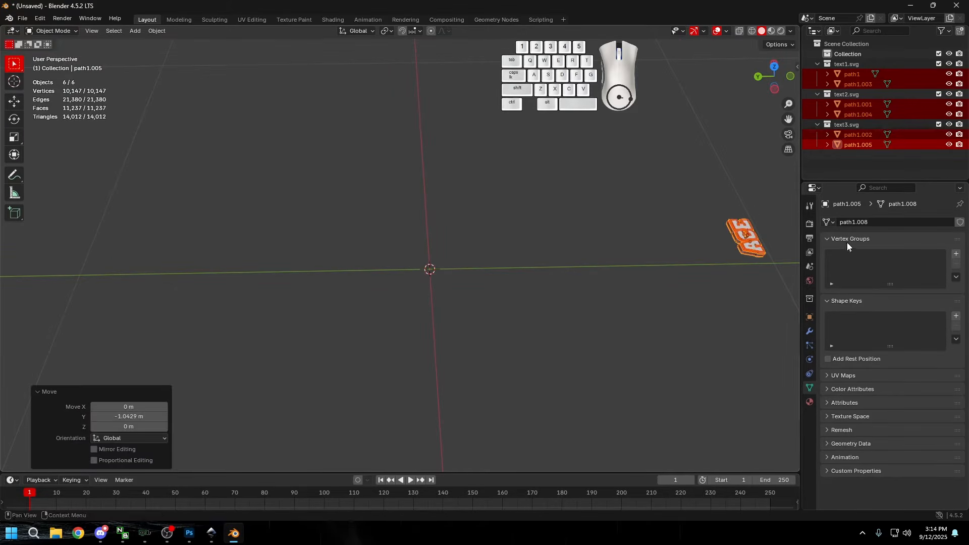
click(567, 205)
middle_drag(568, 204, 419, 275)
scroll(495, 305, up, 4)
middle_drag(495, 305, 485, 296)
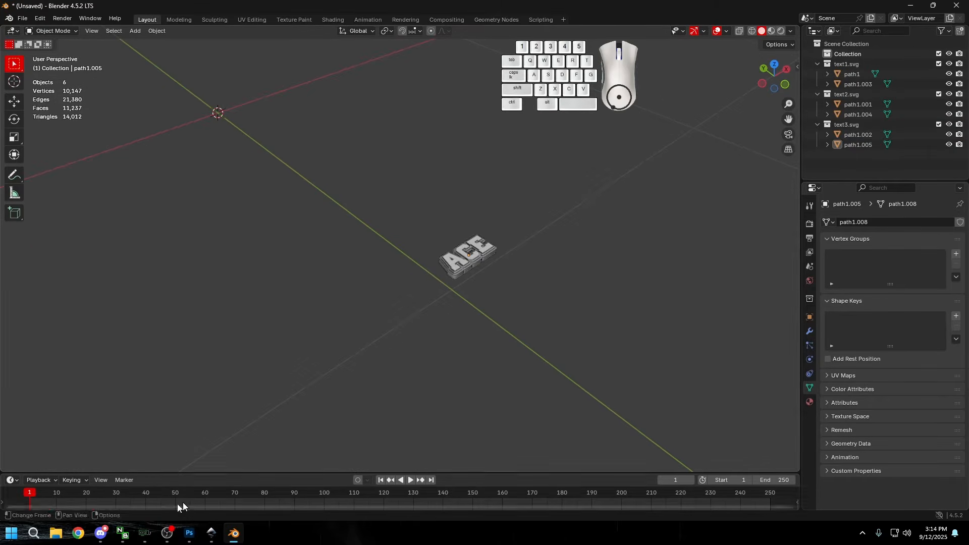
Step: Switch to Discord, open the free-items channel of the VVS VAULT server and download the Modelo.obj chain model
click(107, 539)
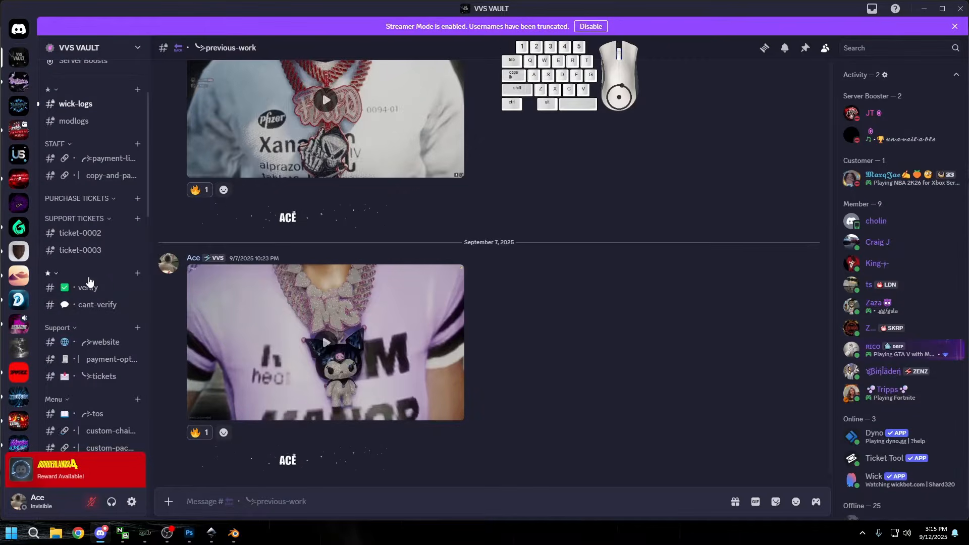
scroll(91, 363, down, 5)
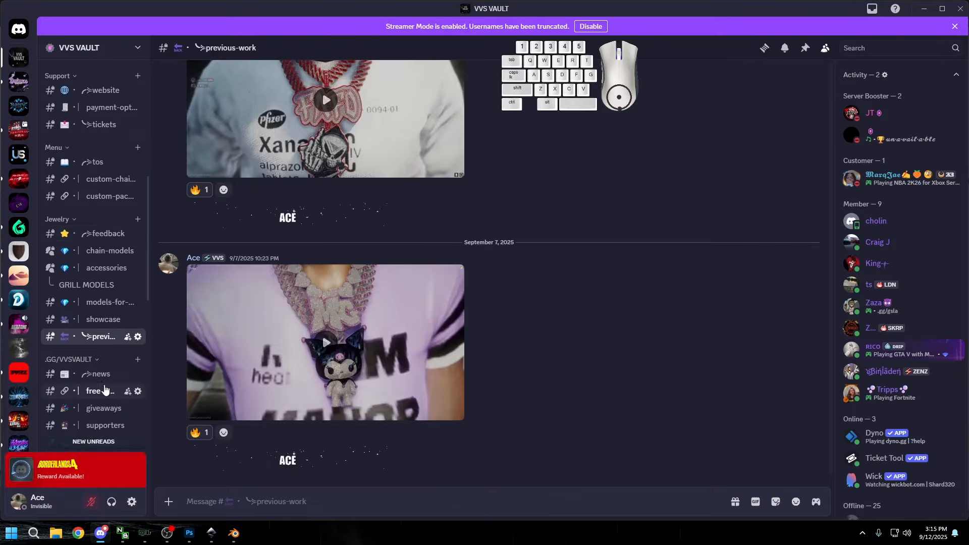
click(98, 341)
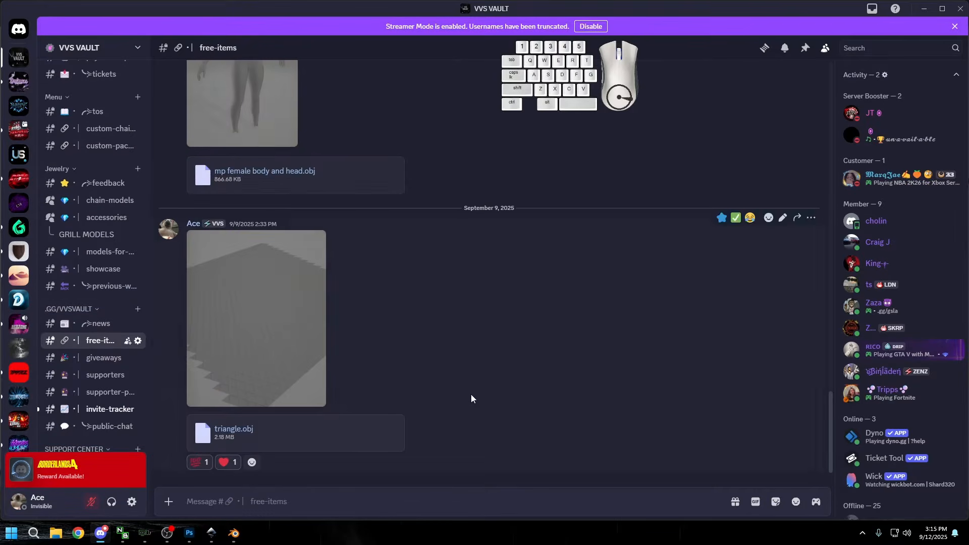
scroll(472, 392, up, 10)
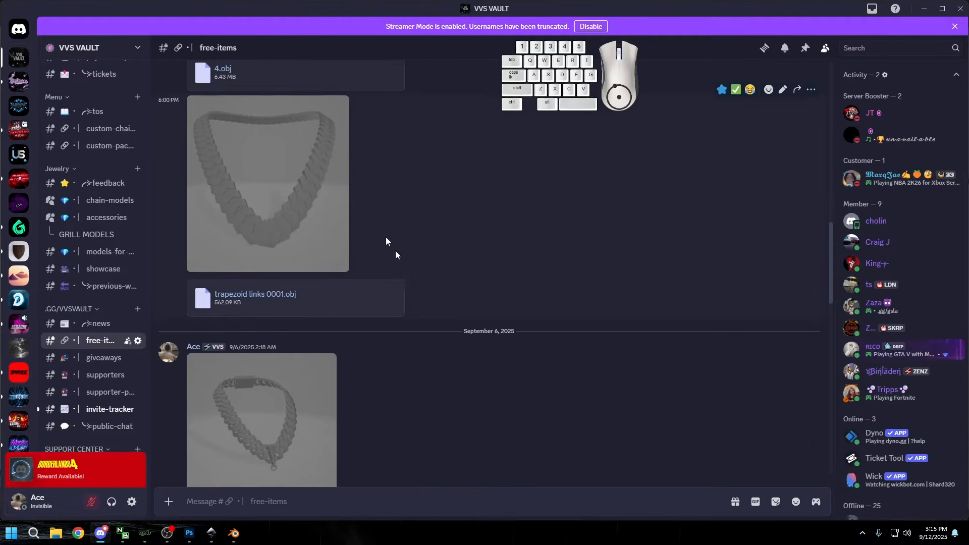
scroll(350, 314, up, 10)
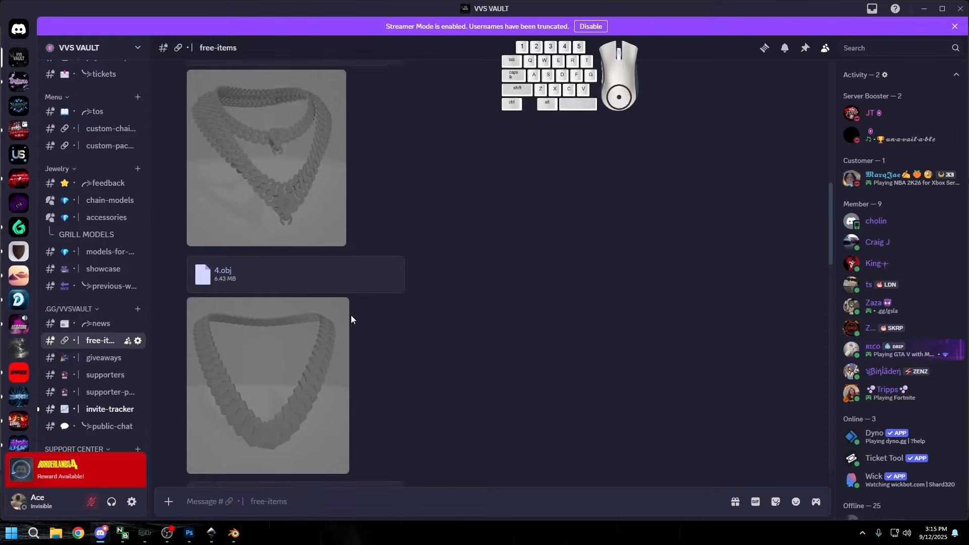
scroll(371, 310, down, 15)
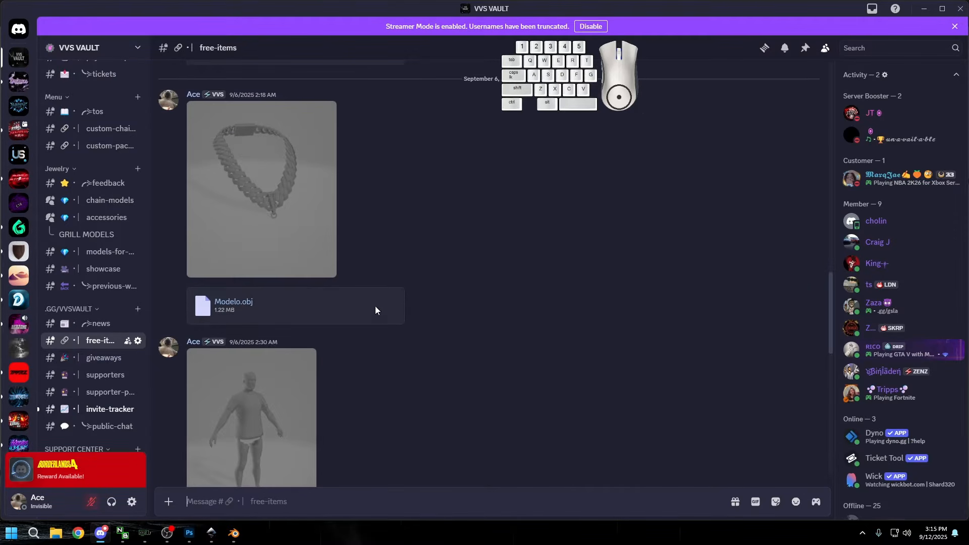
click(401, 291)
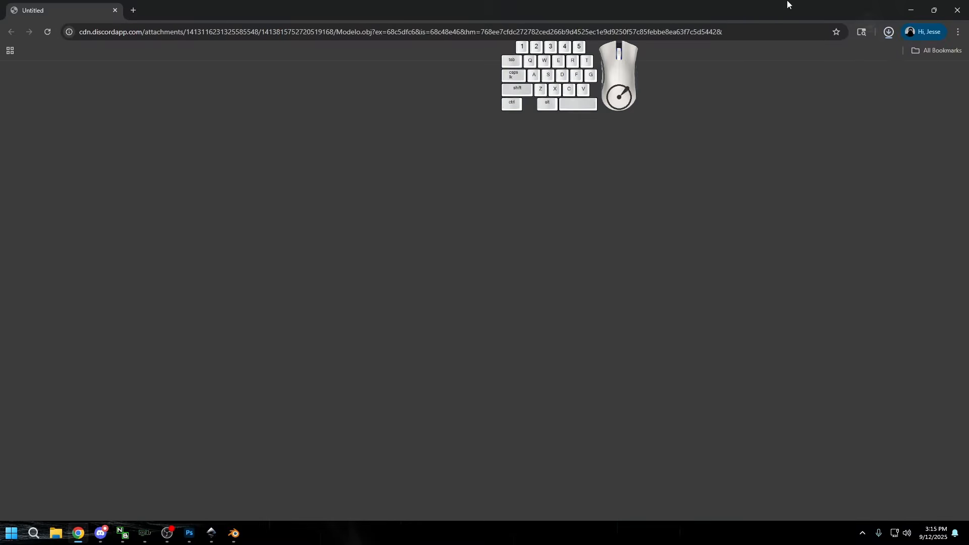
click(910, 10)
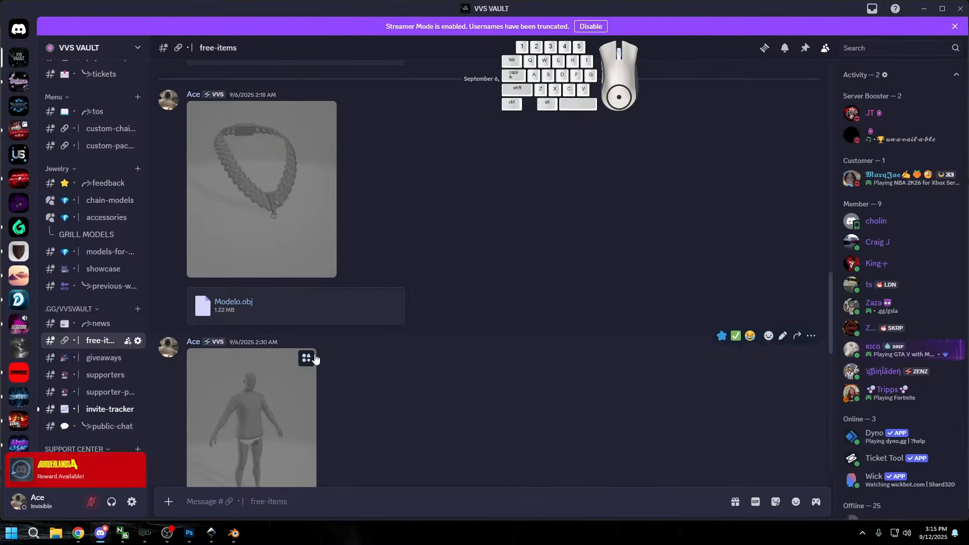
Step: Download the regular male ped.obj body model from the same channel and return to Discord
scroll(319, 350, down, 3)
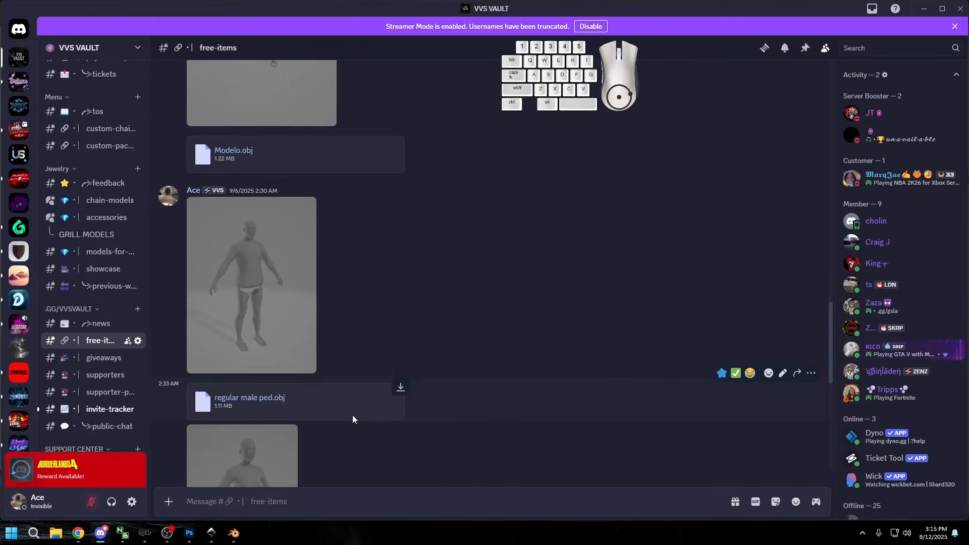
click(400, 389)
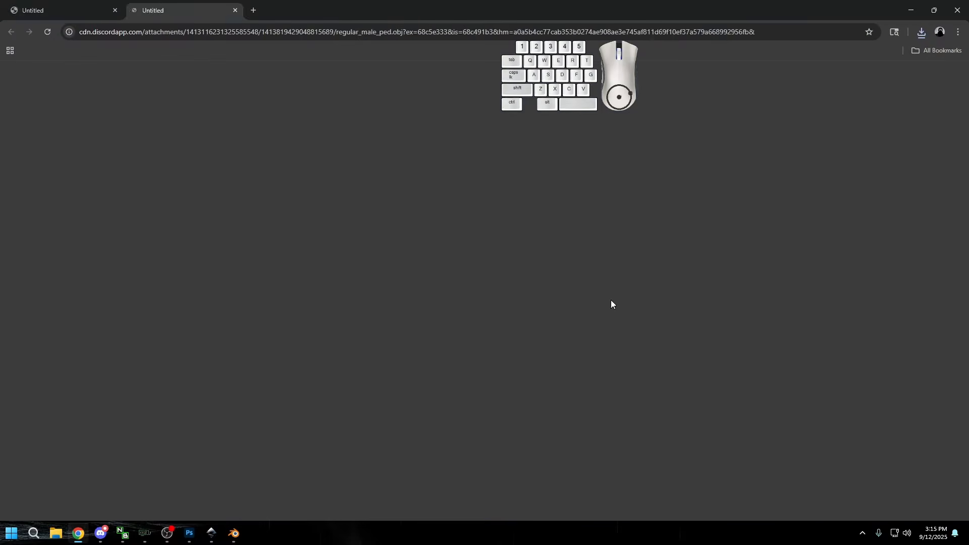
click(911, 10)
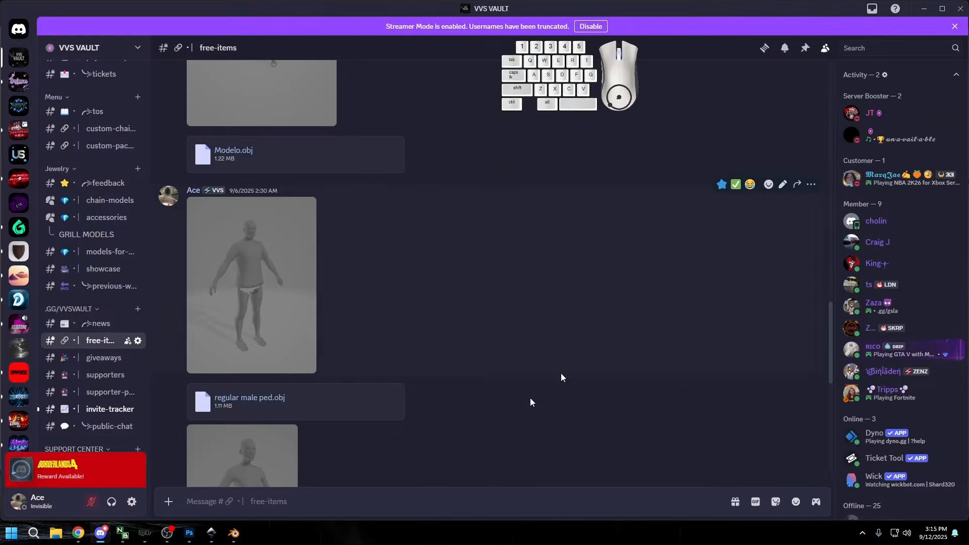
Step: Switch back to Blender and import Modelo.obj from Downloads as a Wavefront OBJ
click(233, 533)
scroll(455, 260, up, 2)
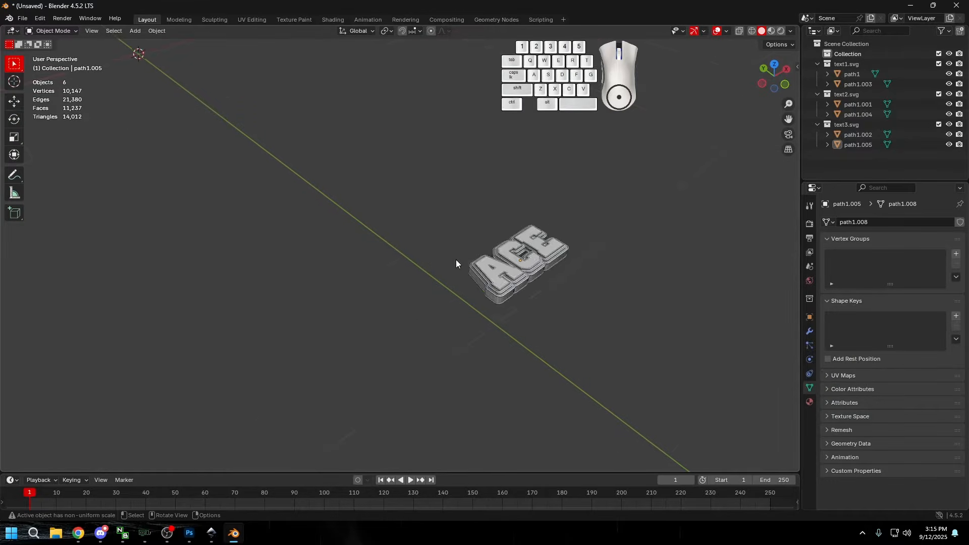
scroll(421, 256, down, 2)
shift+middle_drag(310, 192, 466, 311)
scroll(449, 256, up, 3)
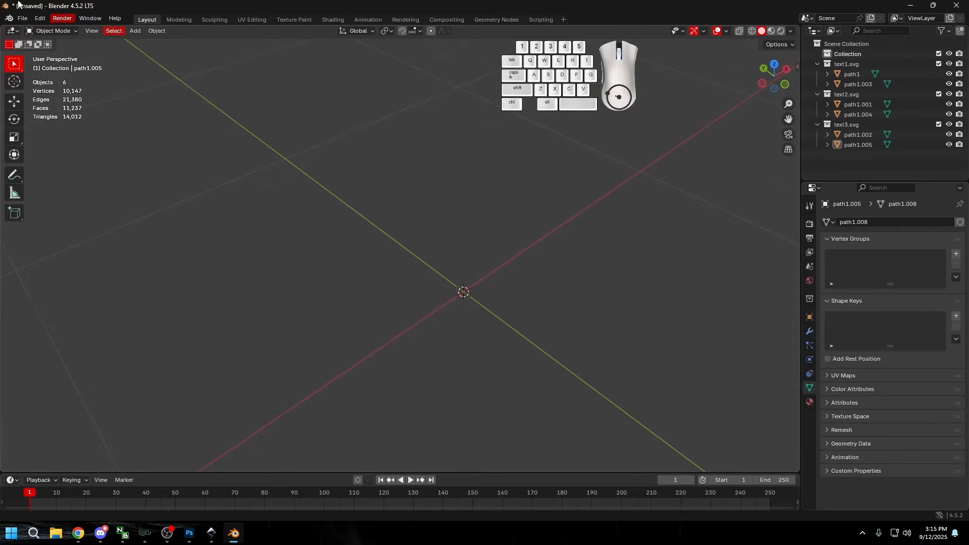
click(23, 19)
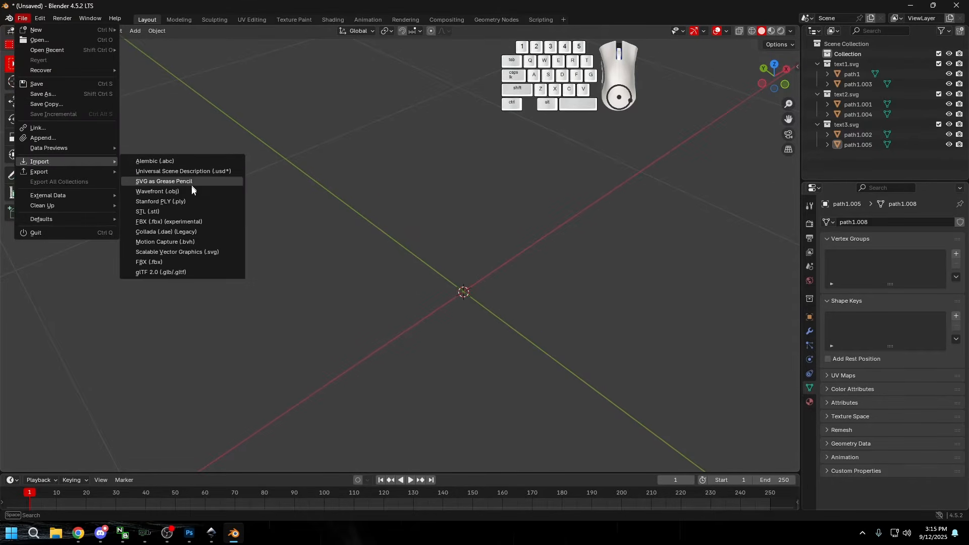
click(181, 193)
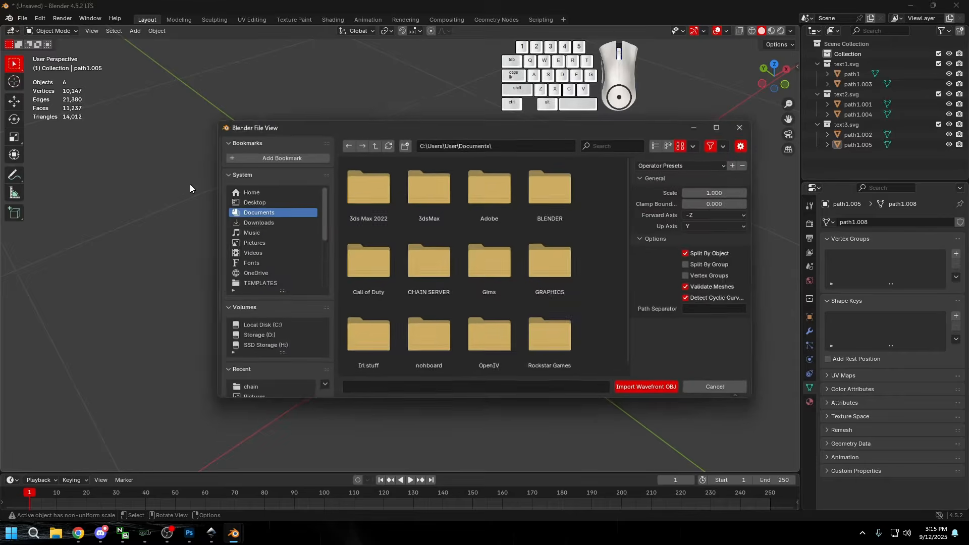
click(269, 222)
double_click(419, 202)
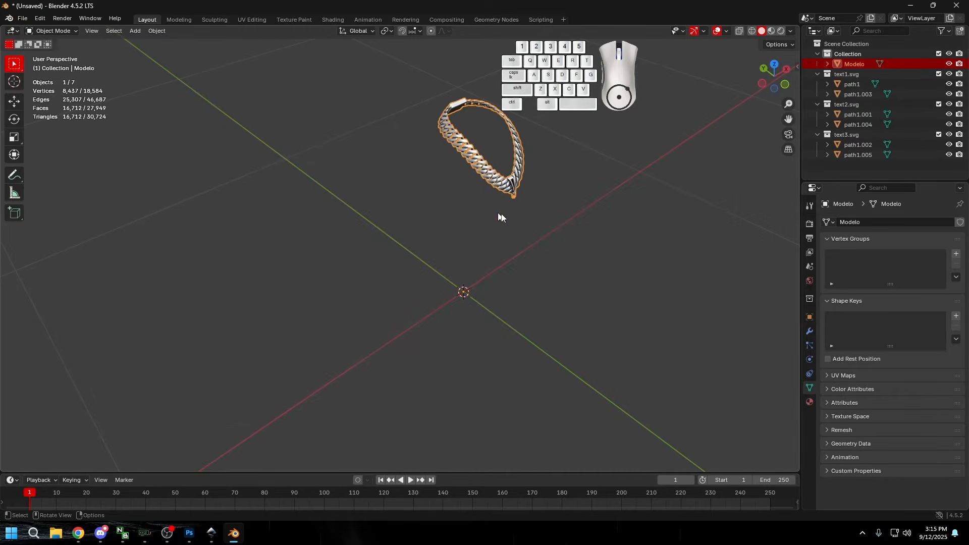
Step: Import the downloaded regular male ped OBJ into the scene and clear the selection
click(23, 18)
mouse_move(55, 161)
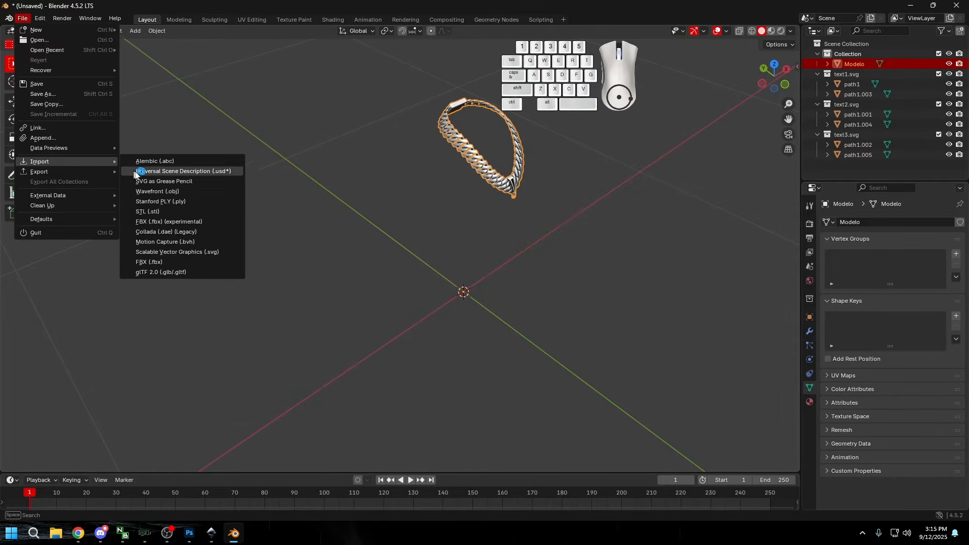
click(166, 192)
double_click(497, 202)
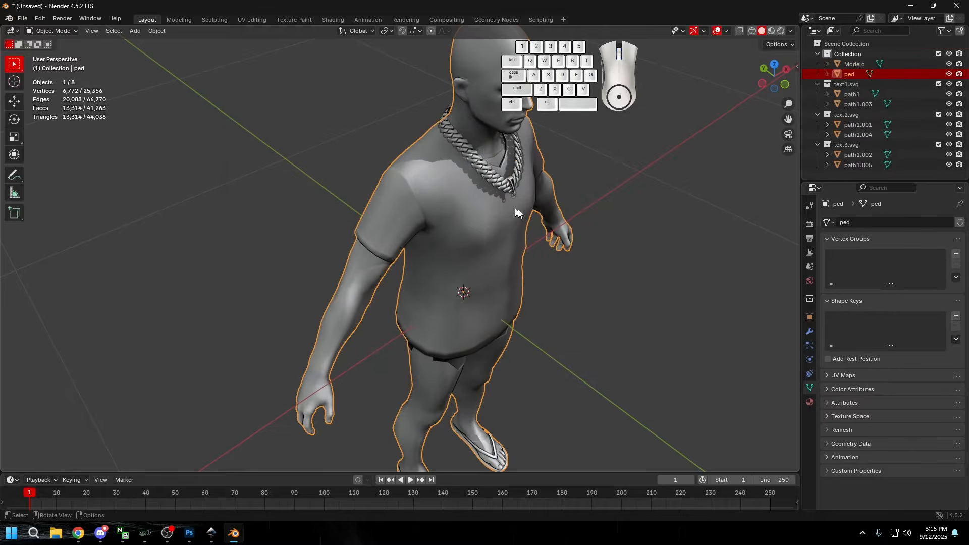
click(665, 298)
Step: Examine how the chain sits on the male figure and where the ACE lettering stands relative to it
middle_drag(665, 299, 438, 198)
middle_drag(331, 166, 317, 288)
drag(310, 107, 589, 282)
click(313, 228)
middle_drag(312, 228, 292, 265)
scroll(292, 266, down, 3)
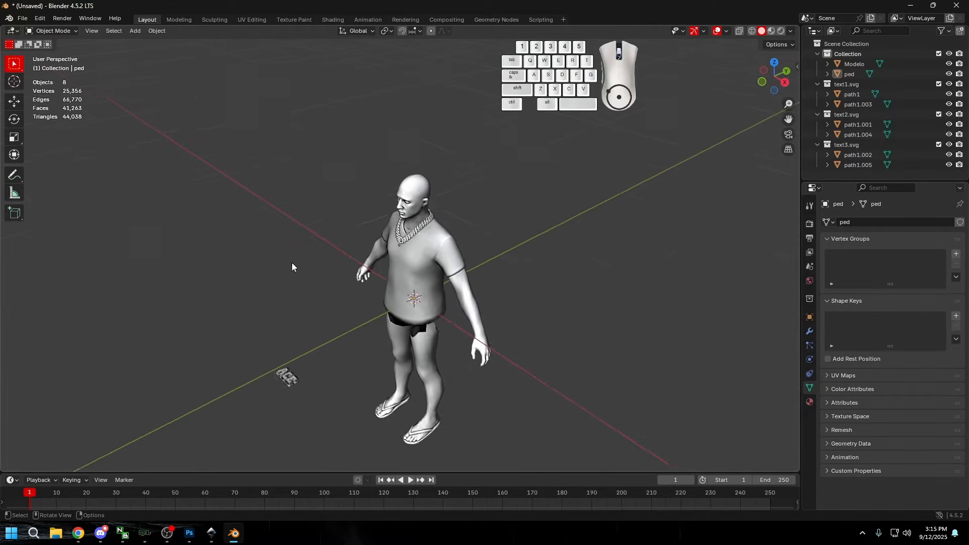
Step: Select all six ACE lettering objects and scale them up uniformly by about 7.5
drag(358, 321, 337, 300)
scroll(343, 313, up, 6)
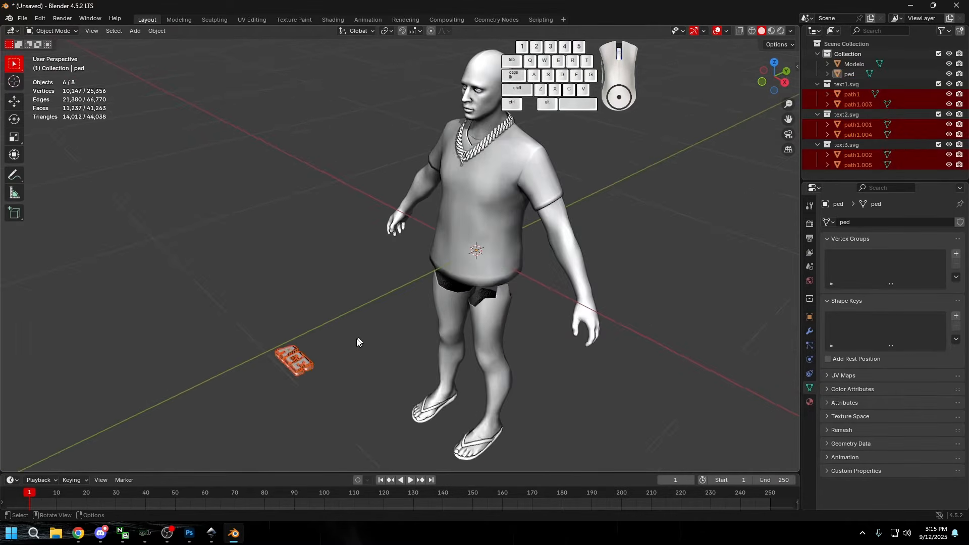
middle_drag(395, 275, 543, 305)
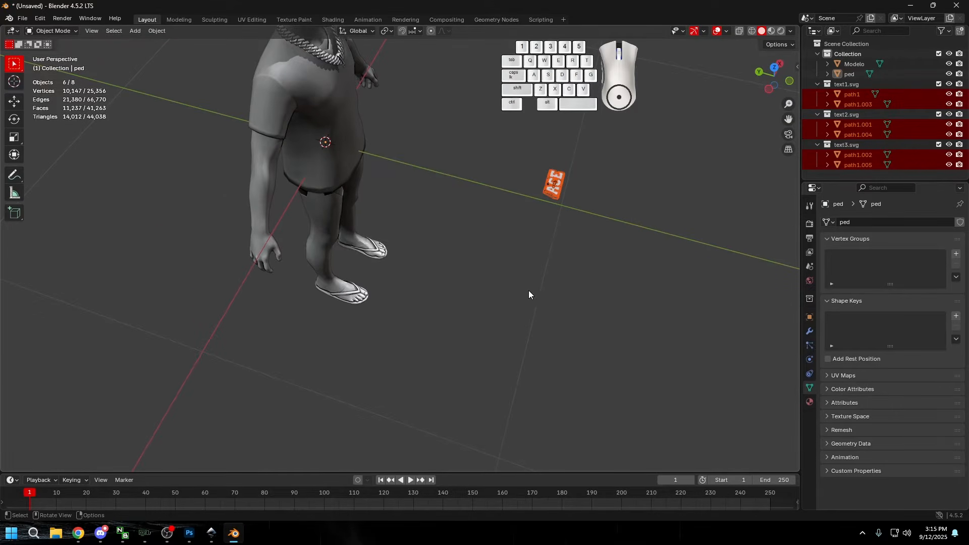
shift+middle_drag(580, 219, 516, 266)
drag(530, 269, 423, 158)
scroll(538, 265, up, 4)
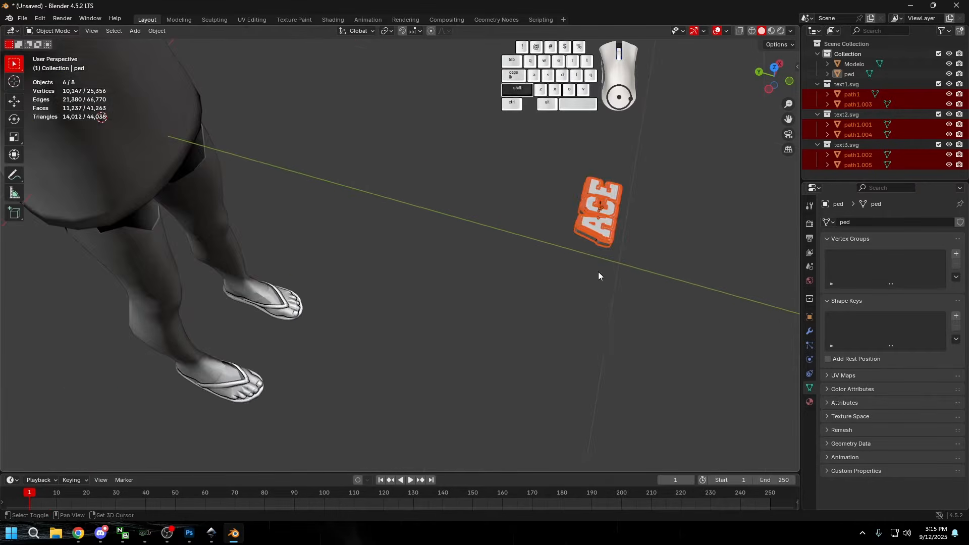
shift+middle_drag(598, 271, 459, 288)
scroll(458, 285, down, 2)
key(s)
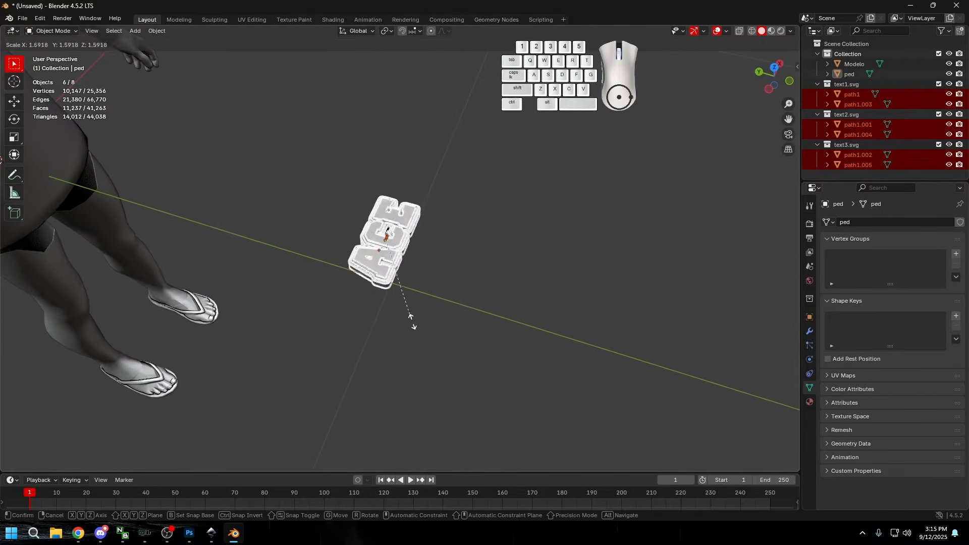
click(497, 185)
scroll(505, 179, down, 6)
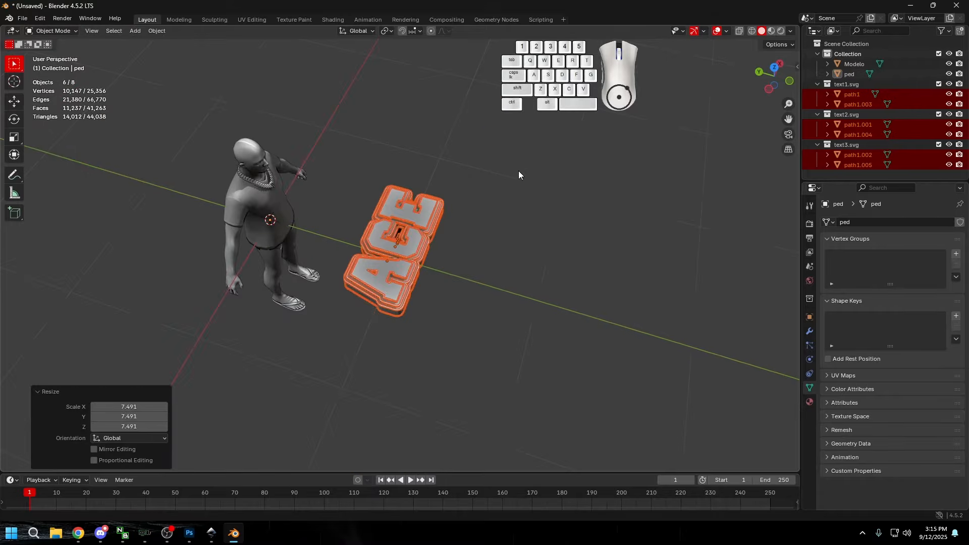
Step: Rotate the selected ACE lettering 90° about the global X axis so it stands upright
middle_drag(519, 171, 507, 111)
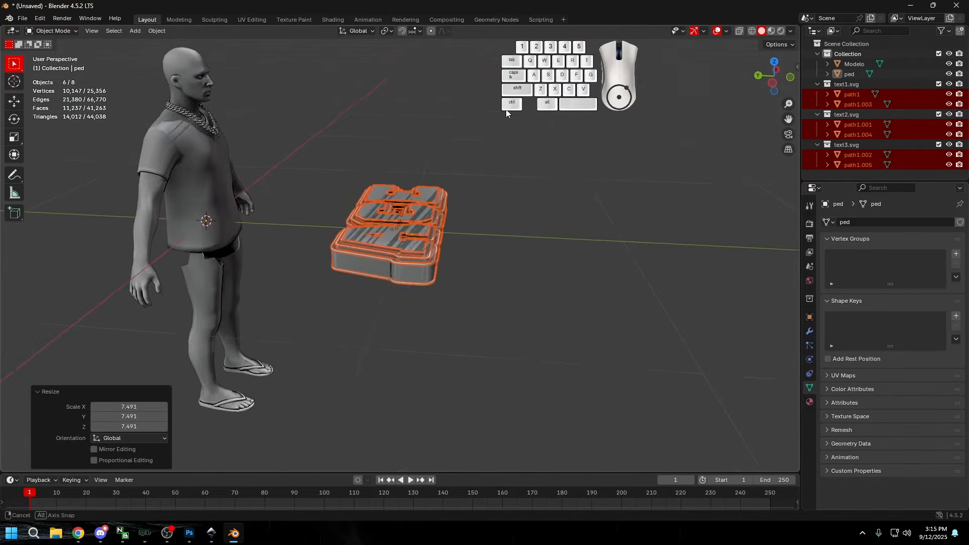
text(rx)
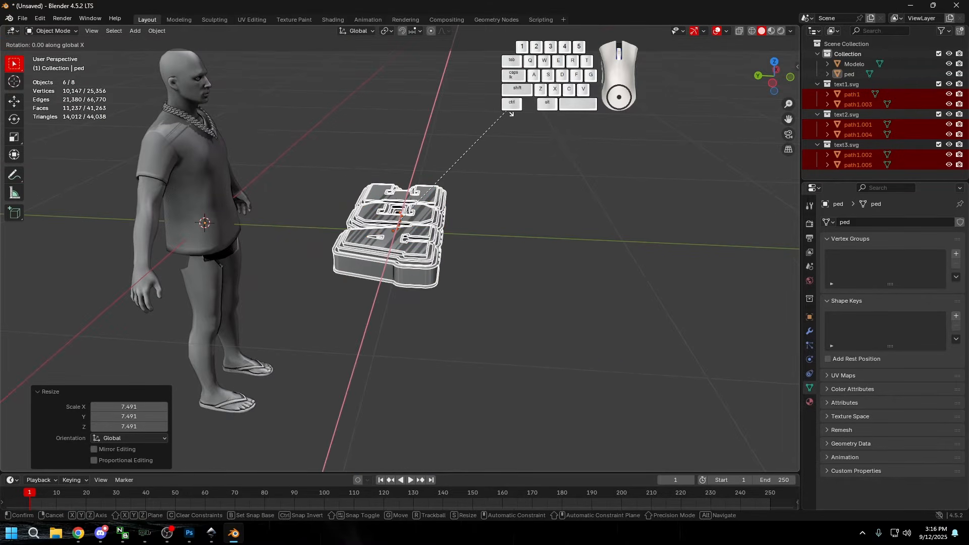
text(90)
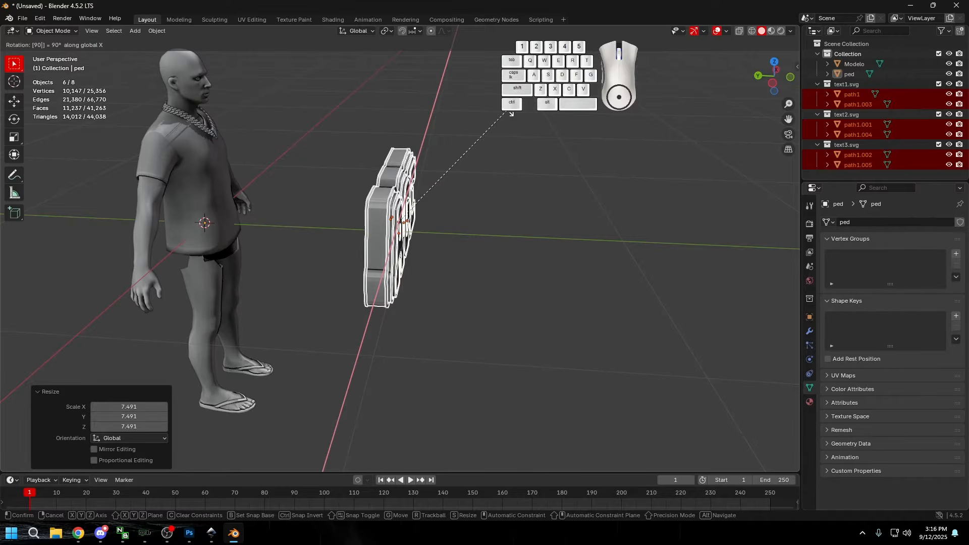
key(Return)
Step: Scale the ACE lettering by about 0.49 and move it about 0.69 m along Y towards the body
middle_drag(497, 196, 518, 203)
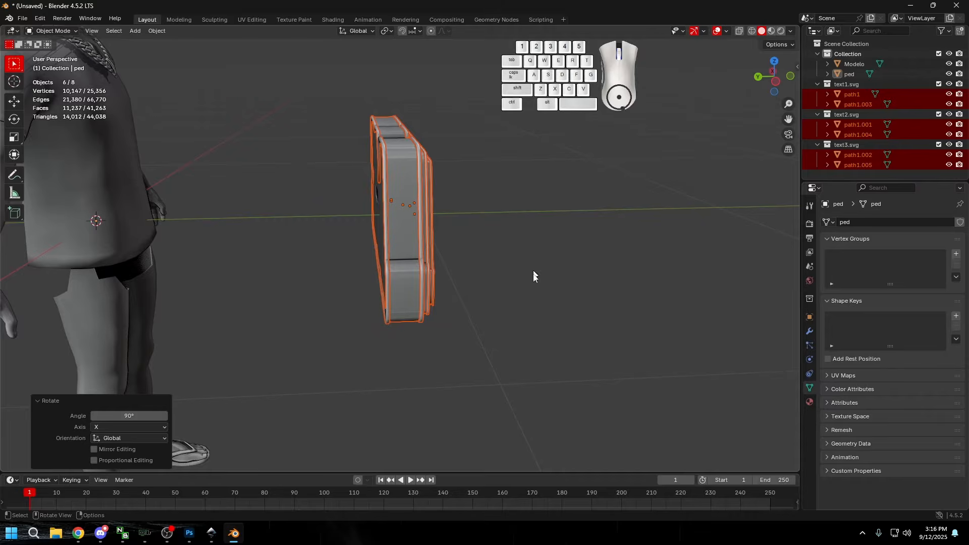
key(s)
click(480, 240)
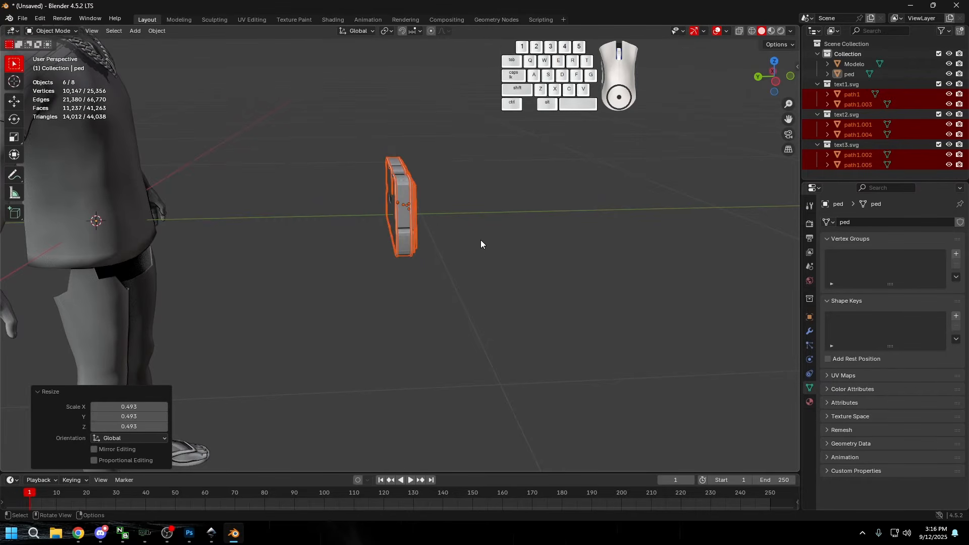
key(g)
key(y)
click(269, 245)
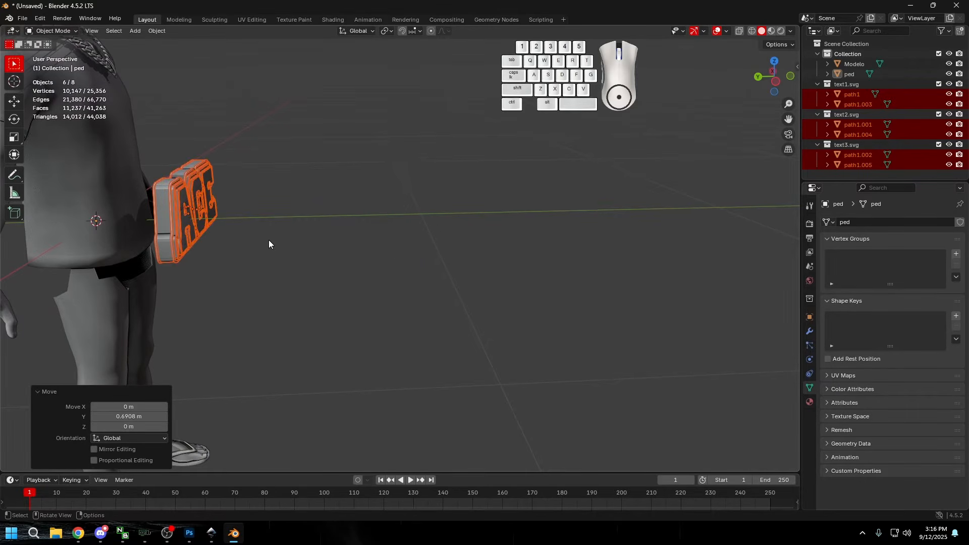
Step: Raise the ACE lettering about 0.33 m along Z to chest height in front of the figure
middle_drag(281, 240, 440, 302)
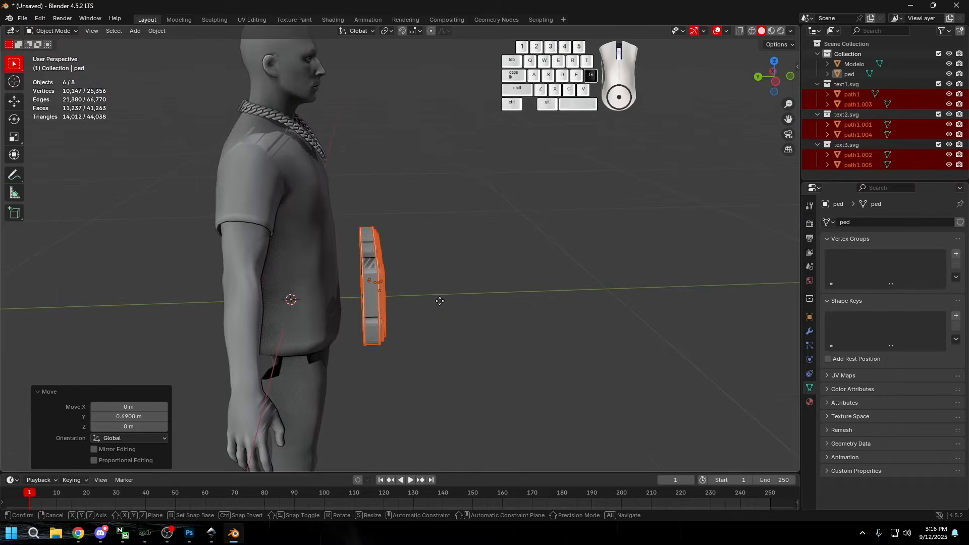
key(g)
key(z)
click(409, 212)
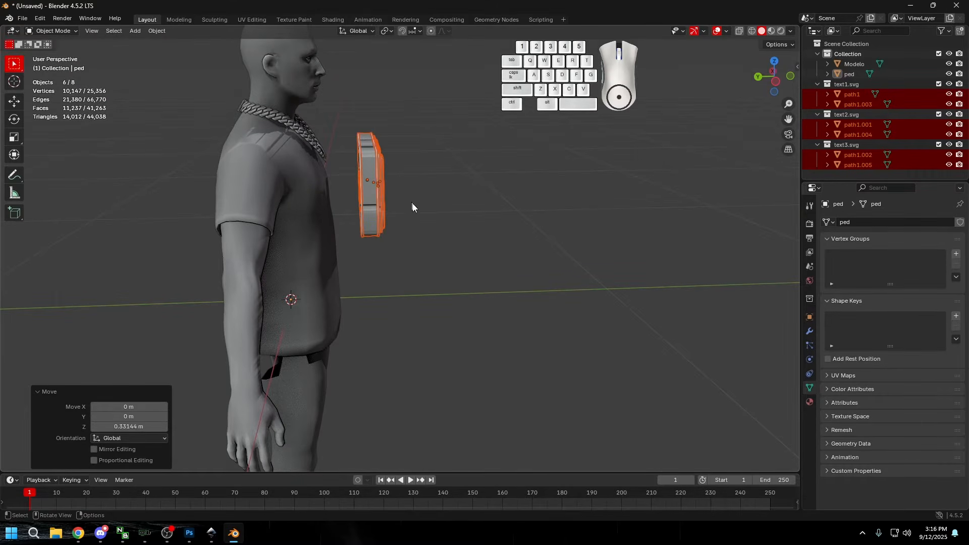
Step: From the front view, move the ACE lettering about -0.11 m along X to centre it beneath the chain
middle_drag(409, 212, 321, 225)
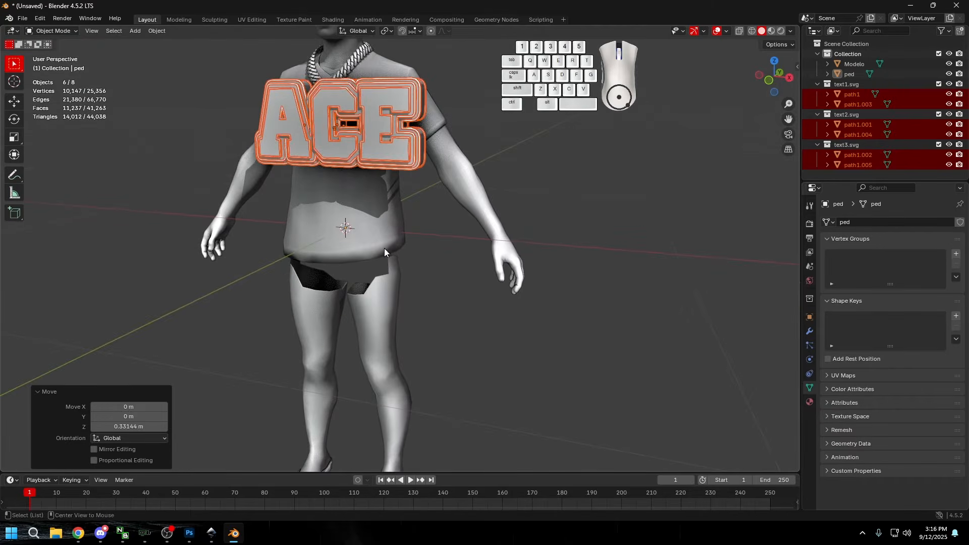
alt+scroll(383, 248, down, 1)
alt+middle_drag(383, 248, 396, 227)
shift+middle_drag(396, 227, 456, 148)
scroll(502, 304, up, 1)
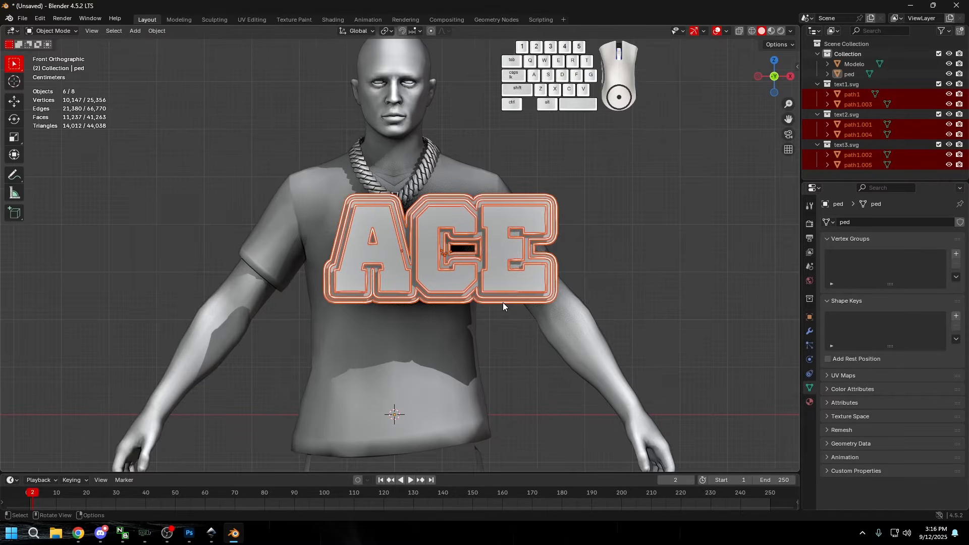
key(g)
key(x)
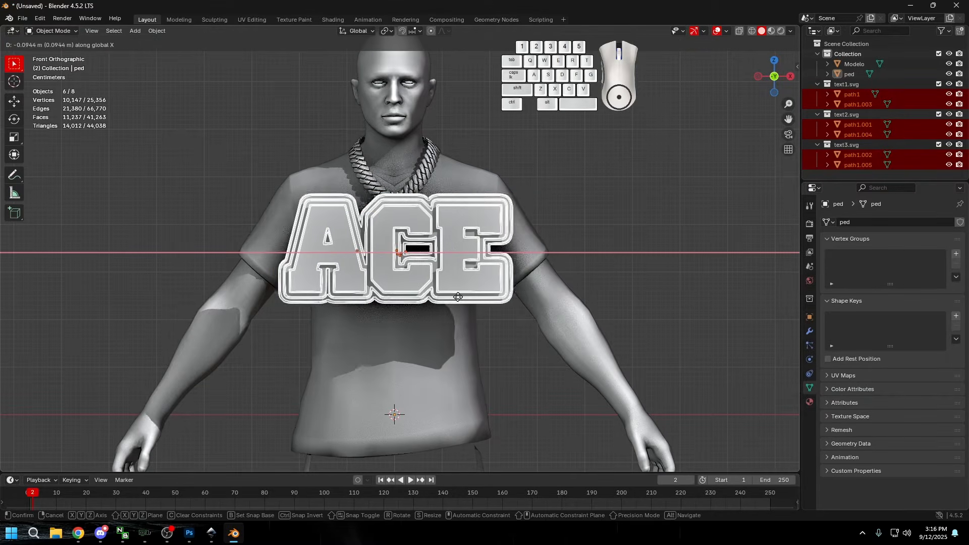
click(451, 297)
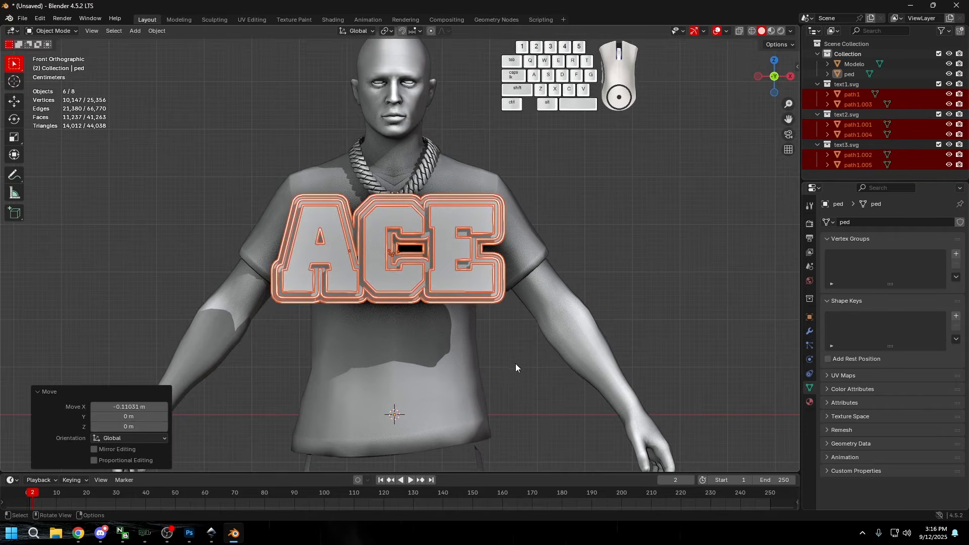
Step: Scale the ACE lettering down uniformly to pendant size below the chain
key(s)
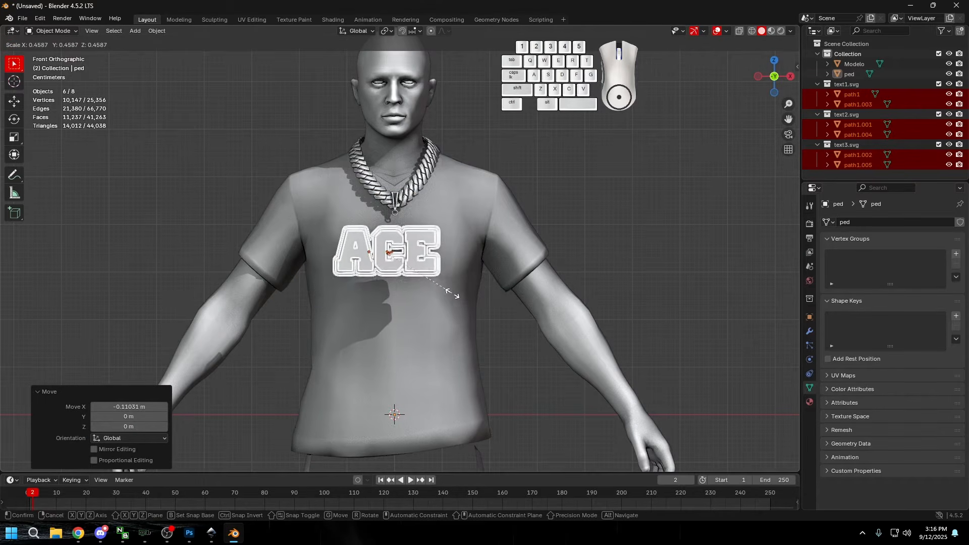
Step: Scale the ACE text layers down uniformly to about 0.415, and again to about 0.875
click(446, 289)
key(s)
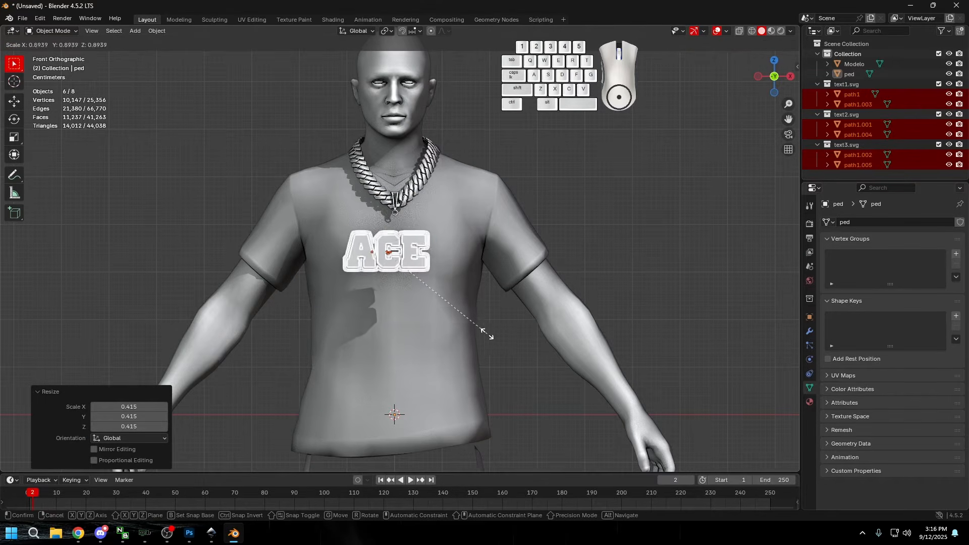
click(485, 332)
Step: Center the ACE text under the chain by moving it about 0.013 m along X and 0.043 m up along Z
key(g)
key(x)
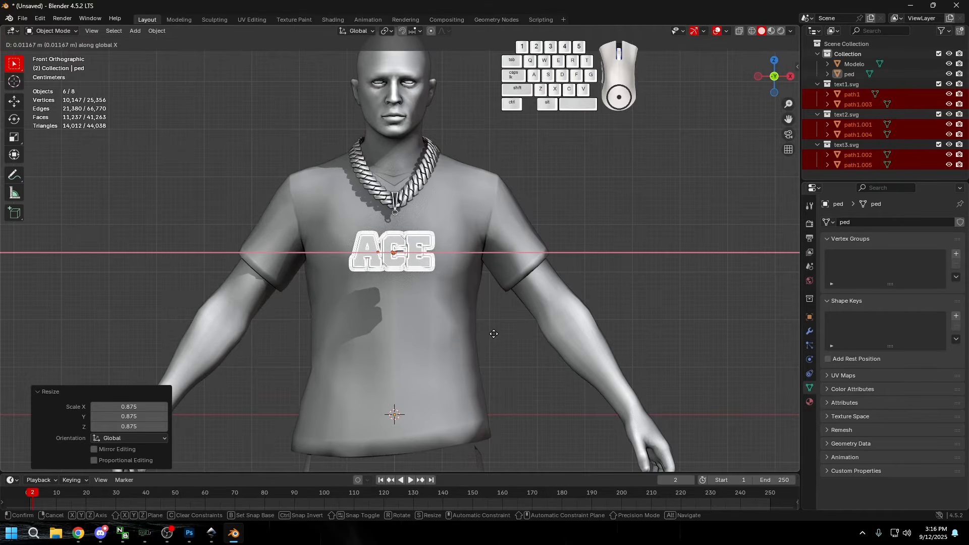
click(493, 334)
key(g)
key(z)
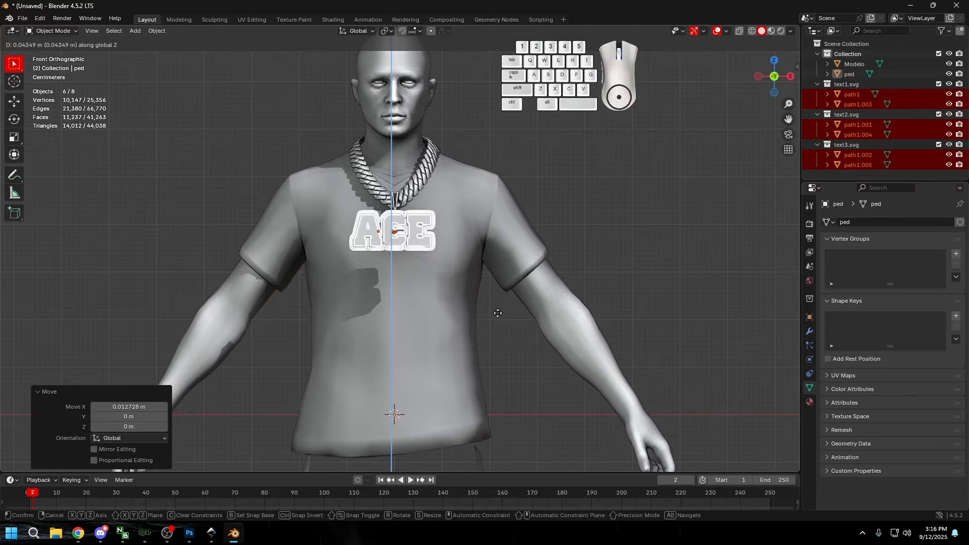
click(498, 312)
Step: Move the ACE text about 0.112 m along Y toward the character's chest
middle_drag(483, 312, 440, 296)
scroll(356, 309, down, 4)
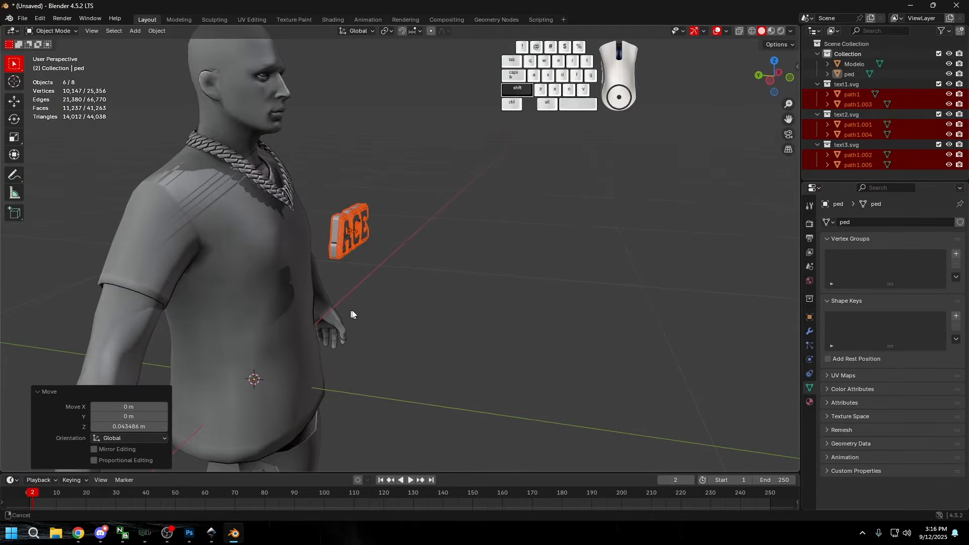
shift+middle_drag(352, 315, 438, 311)
middle_drag(438, 312, 505, 304)
scroll(476, 304, up, 3)
key(g)
key(y)
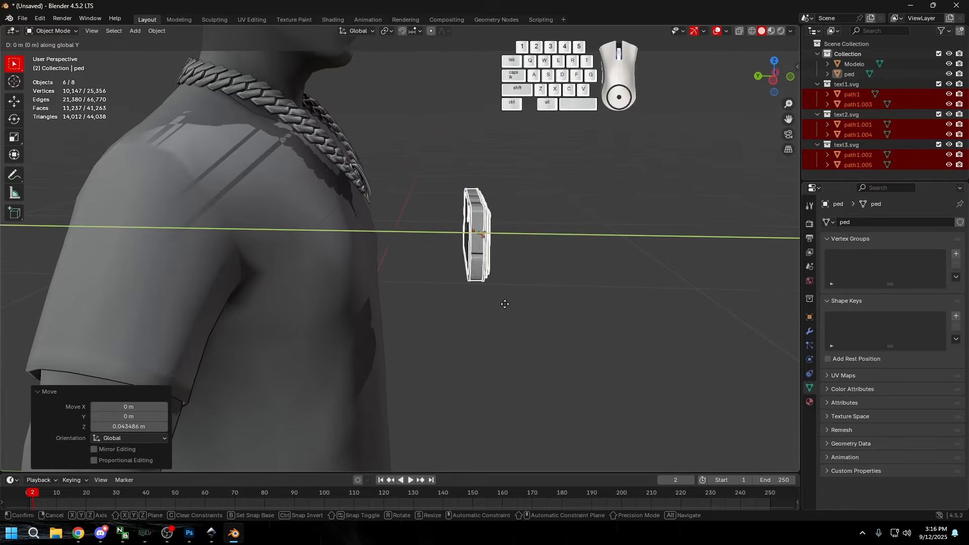
click(416, 297)
mouse_move(415, 299)
middle_down()
mouse_move(385, 281)
mouse_move(282, 277)
mouse_move(303, 297)
mouse_move(416, 309)
middle_up()
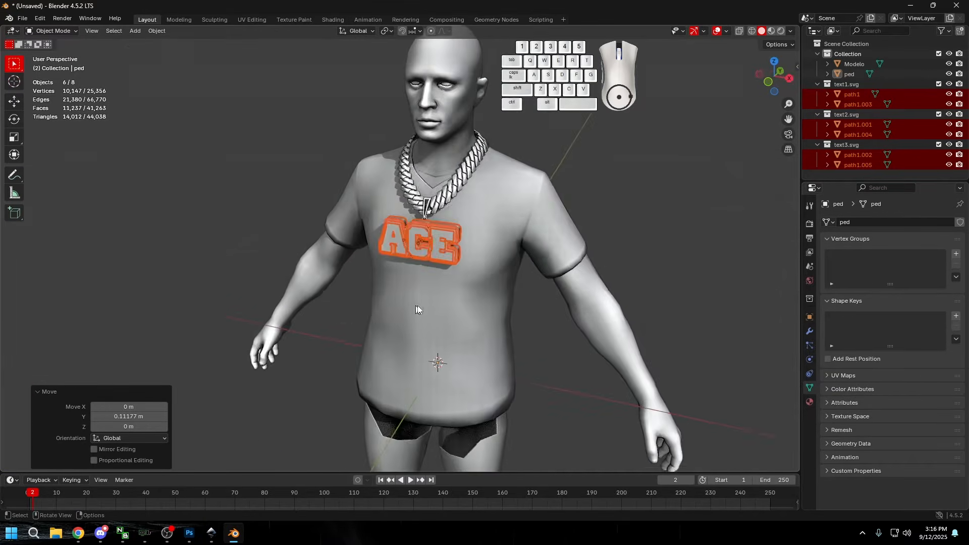
Step: Scale the ACE text uniformly to about 0.744 so it fits the chain as a pendant
middle_drag(489, 324, 422, 251)
scroll(423, 251, up, 2)
key(s)
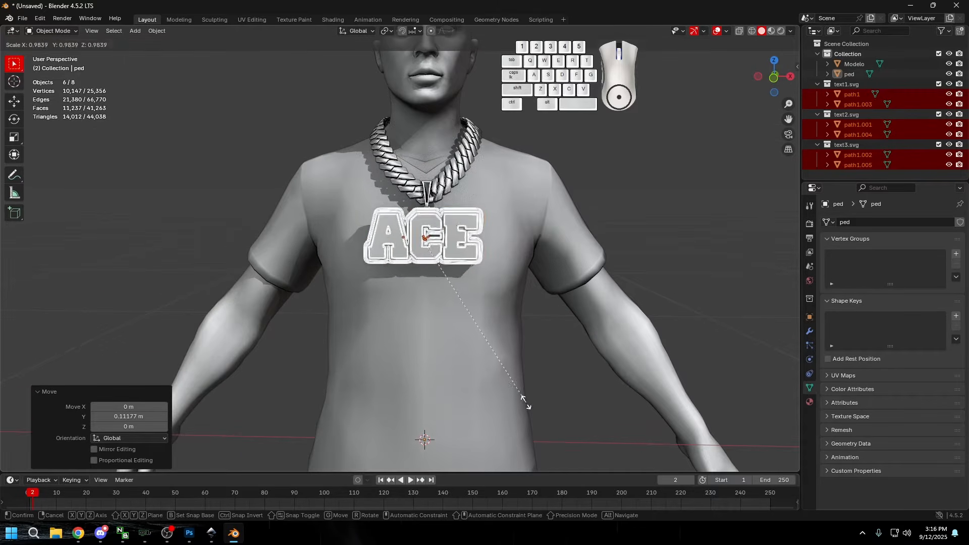
click(504, 357)
Step: Raise the ACE text about 0.008 m along Z and rotate it about -15.7° around X to follow the chest slope
middle_drag(506, 353, 441, 304)
scroll(449, 298, up, 2)
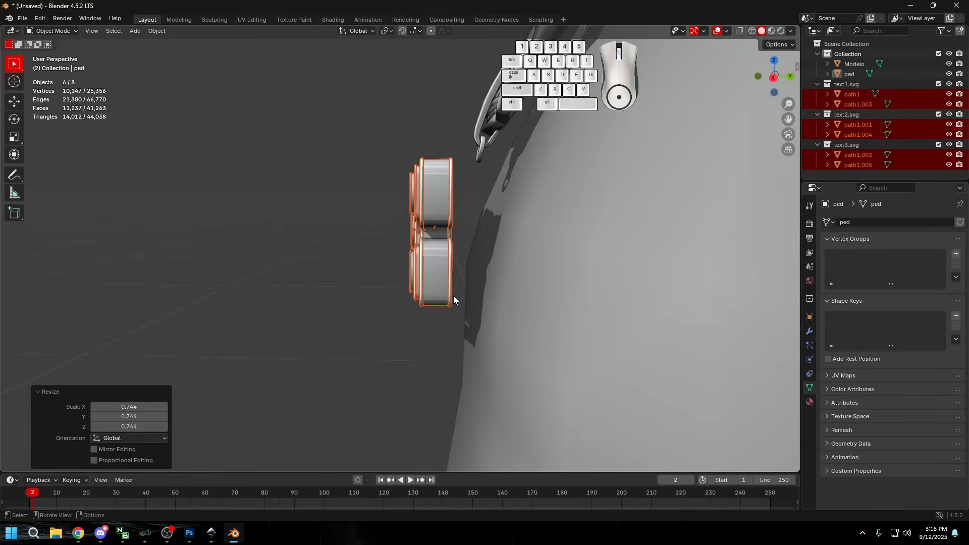
key(g)
key(z)
click(455, 280)
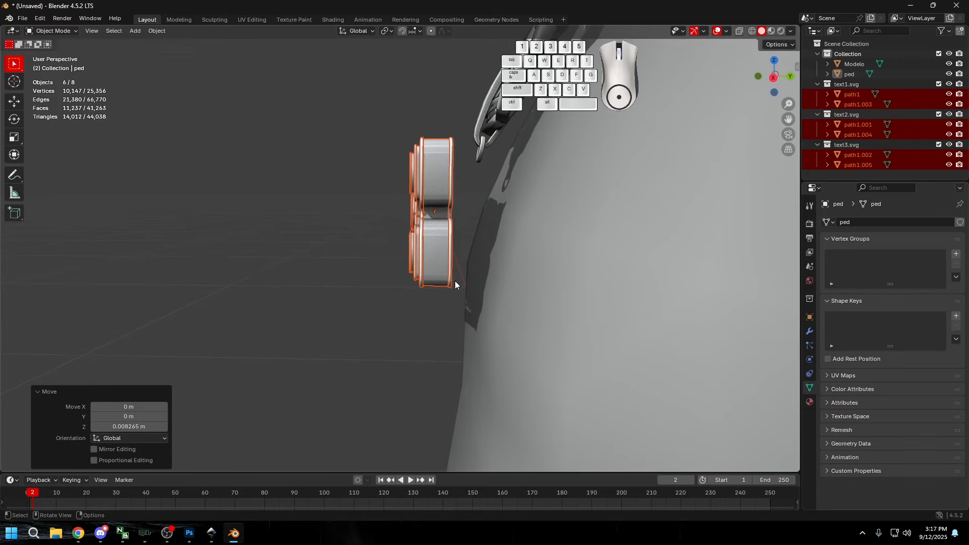
key(r)
key(x)
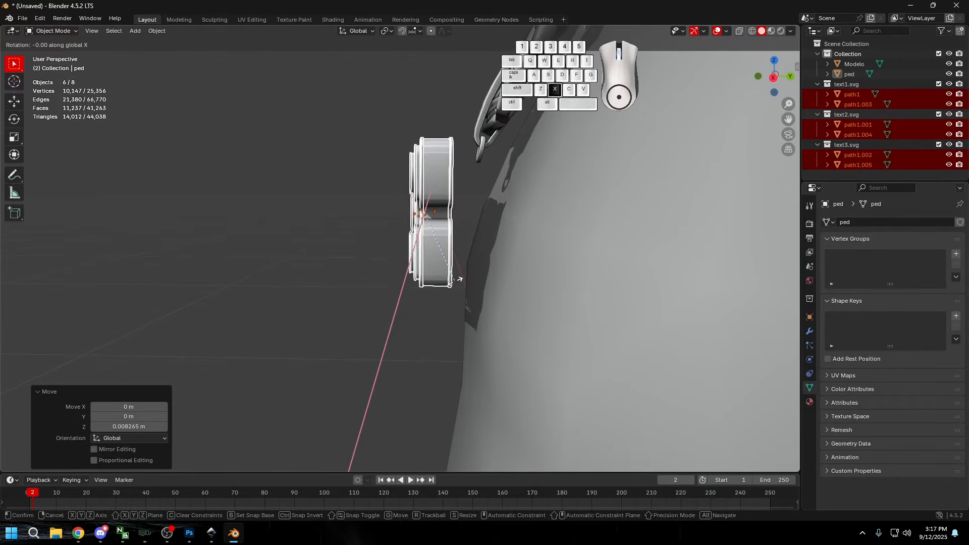
click(436, 300)
Step: Adjust the tilted ACE text along Y until it sits beneath the chain's bail, and deselect it
key(g)
key(y)
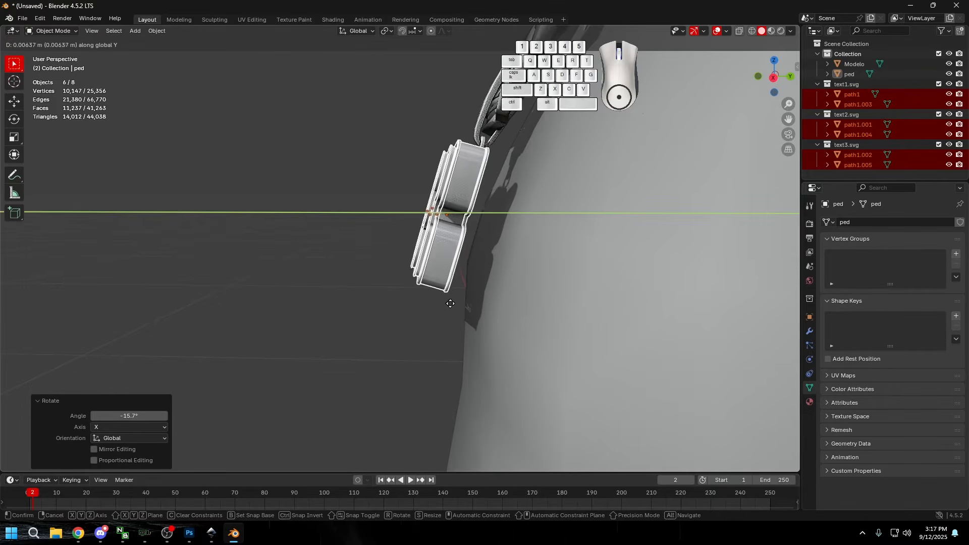
click(461, 309)
middle_drag(461, 309, 331, 226)
key(g)
key(y)
click(507, 243)
click(331, 226)
Step: Inspect the ACE pendant's fit on the chain and chest from several angles and up close
scroll(434, 202, down, 5)
middle_drag(399, 231, 399, 202)
scroll(420, 233, up, 8)
scroll(421, 233, down, 8)
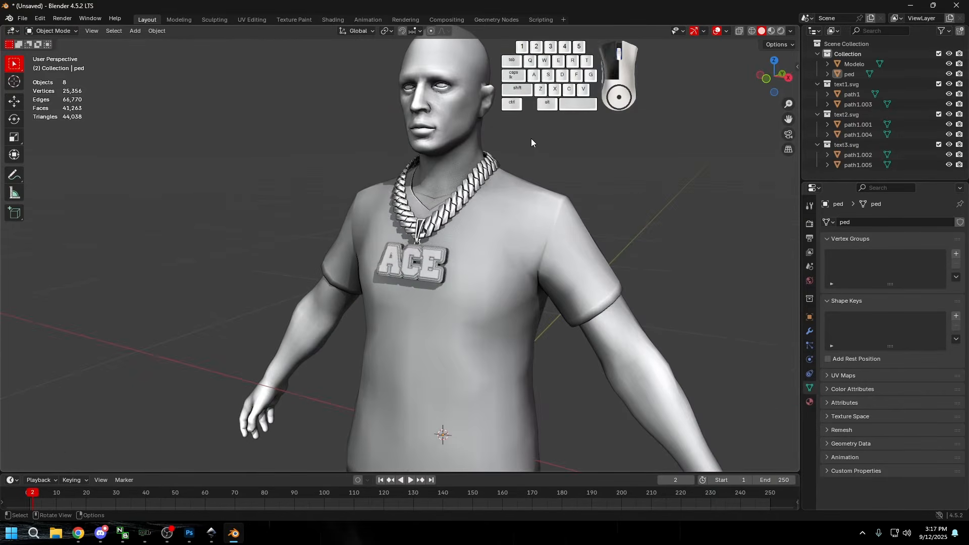
scroll(280, 262, down, 5)
middle_drag(280, 261, 341, 246)
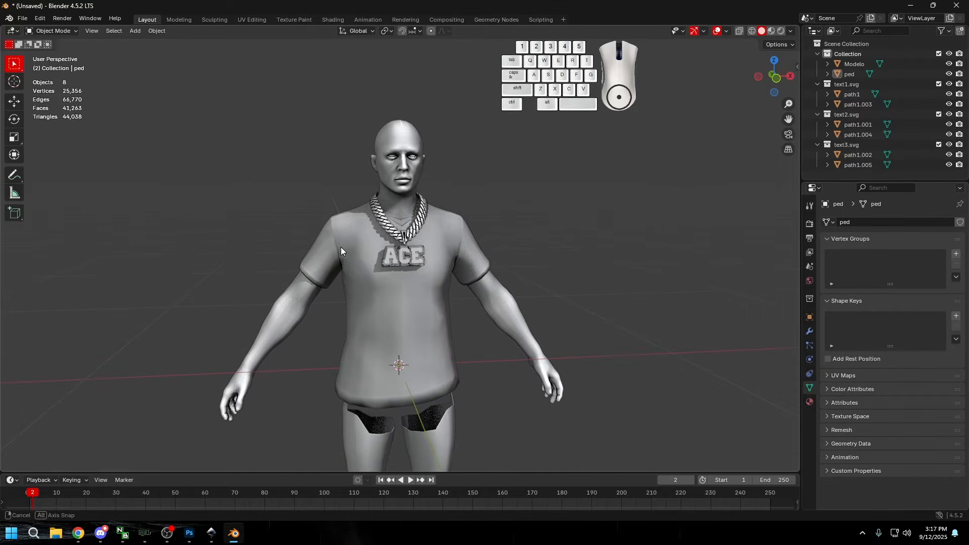
scroll(353, 247, up, 8)
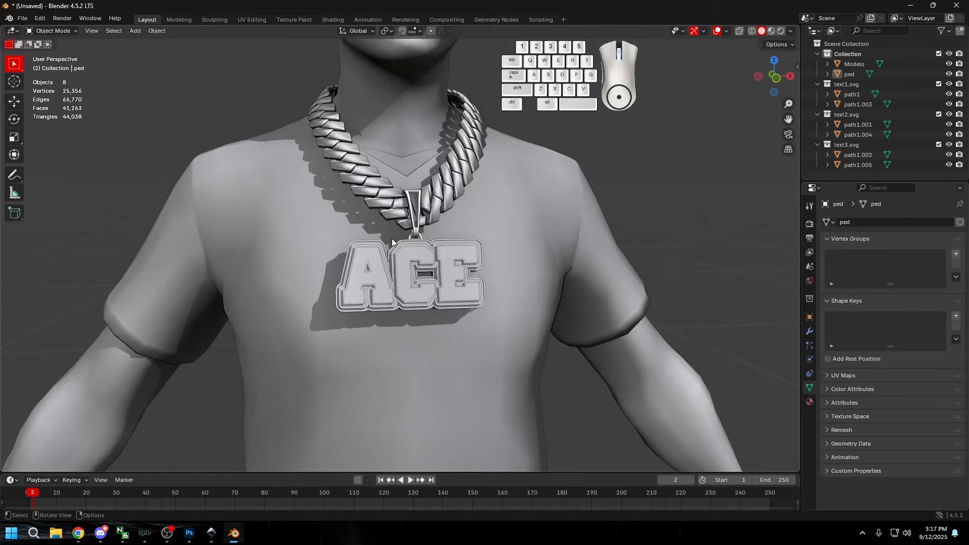
scroll(396, 238, up, 6)
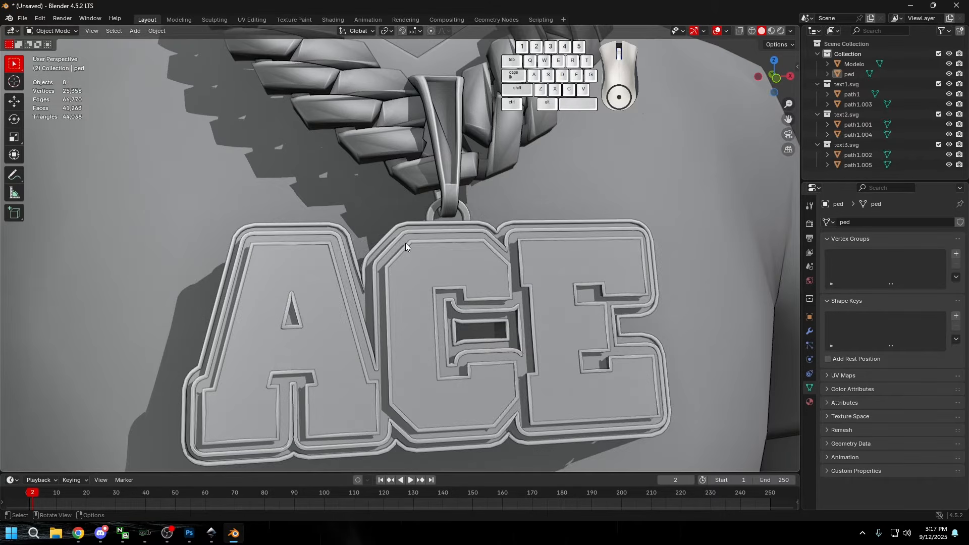
scroll(405, 244, up, 3)
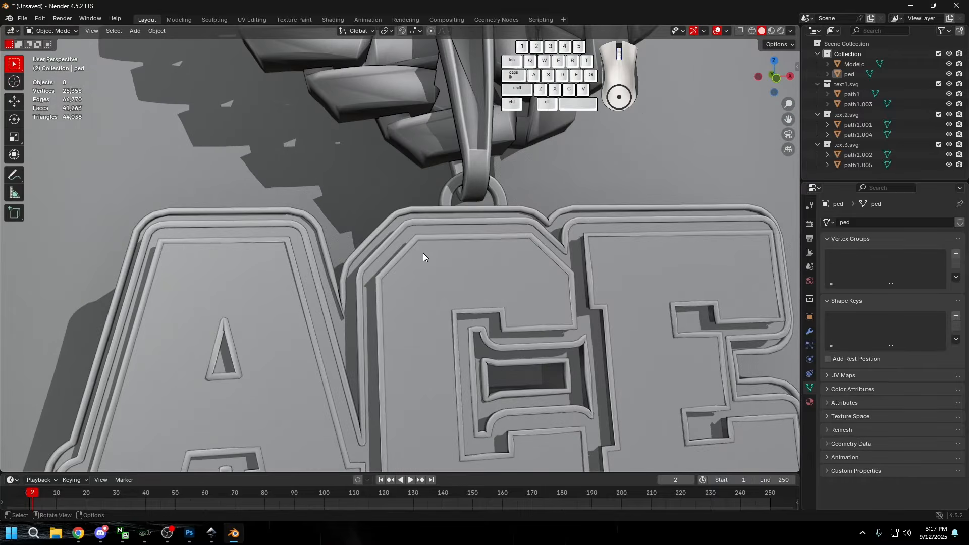
scroll(423, 258, down, 7)
middle_drag(430, 255, 448, 268)
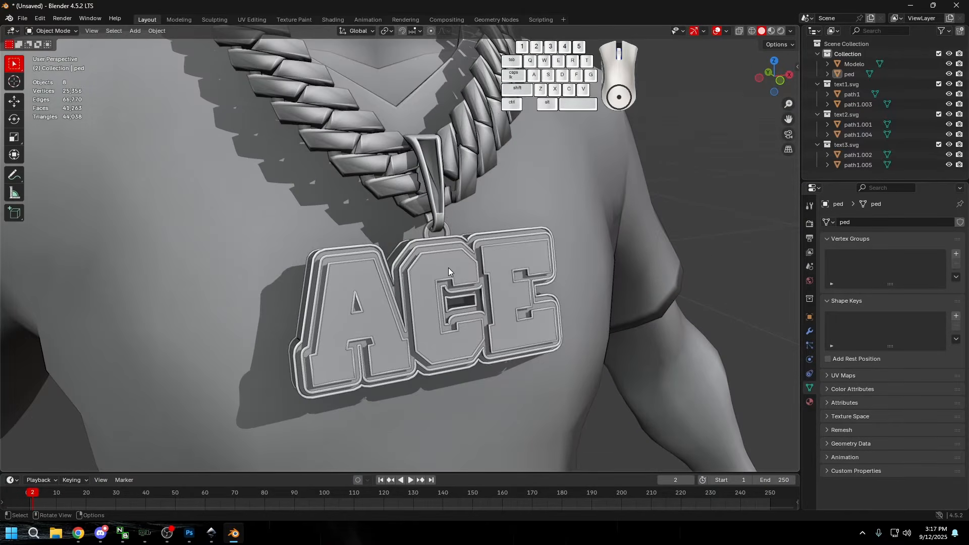
Step: Switch to Discord, examine the newest chain video in the previous-work channel full screen, and return to Blender
click(100, 533)
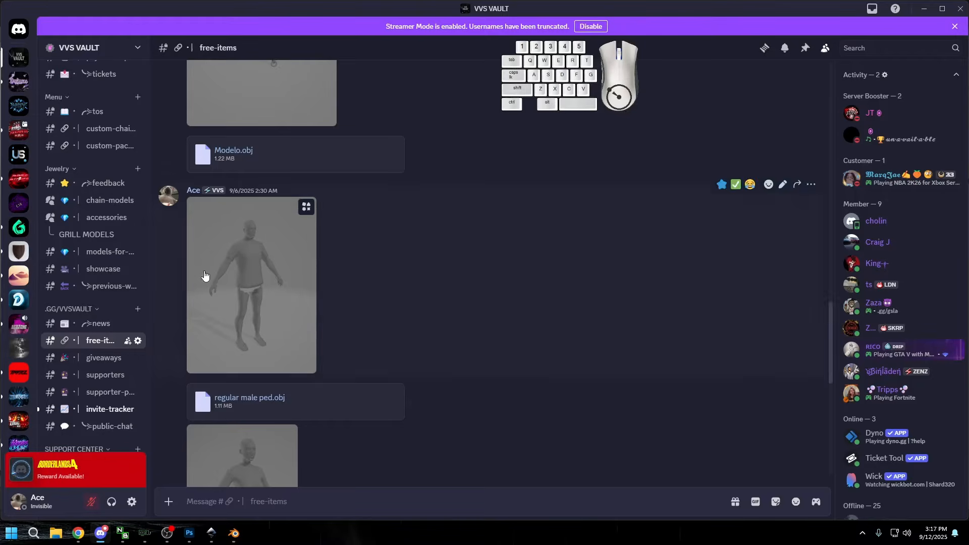
click(103, 285)
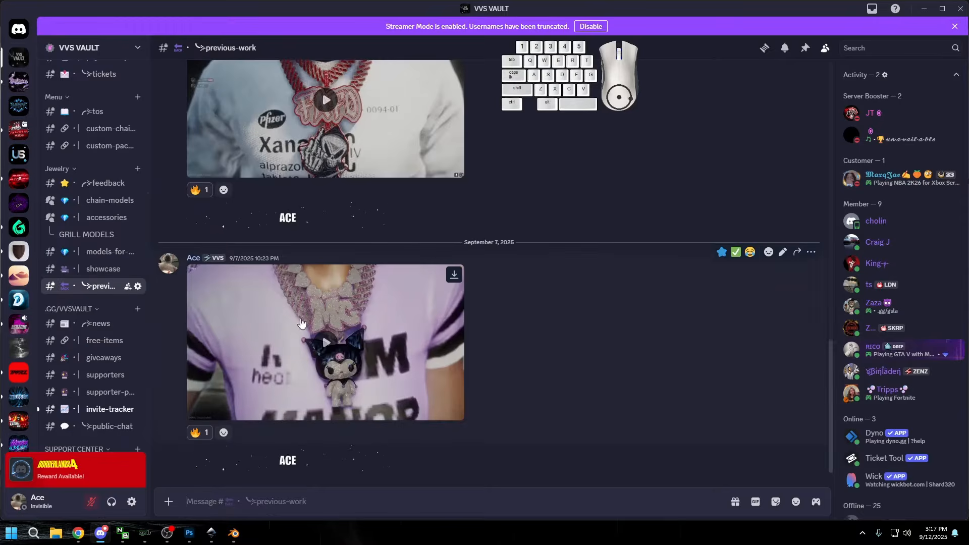
click(371, 344)
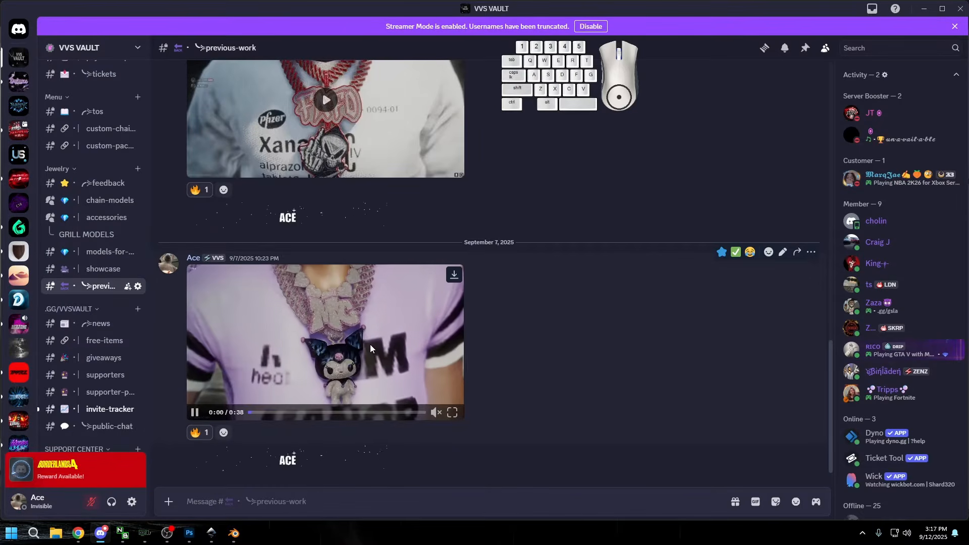
click(452, 412)
click(456, 386)
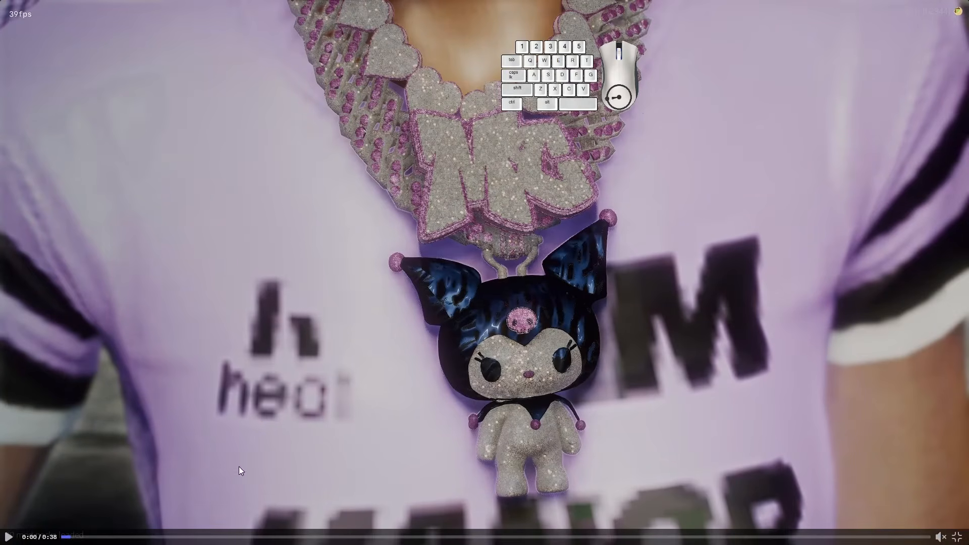
click(9, 536)
key(Escape)
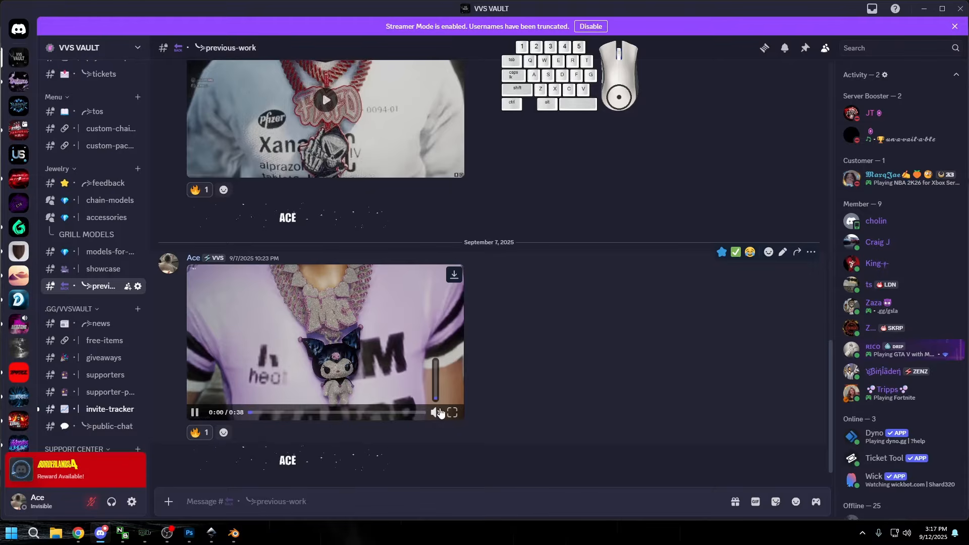
click(452, 412)
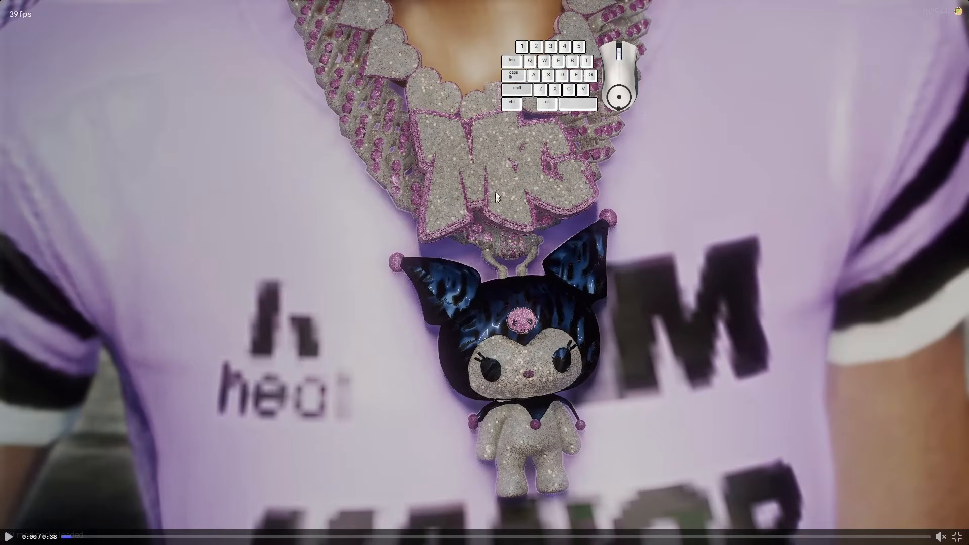
key(Escape)
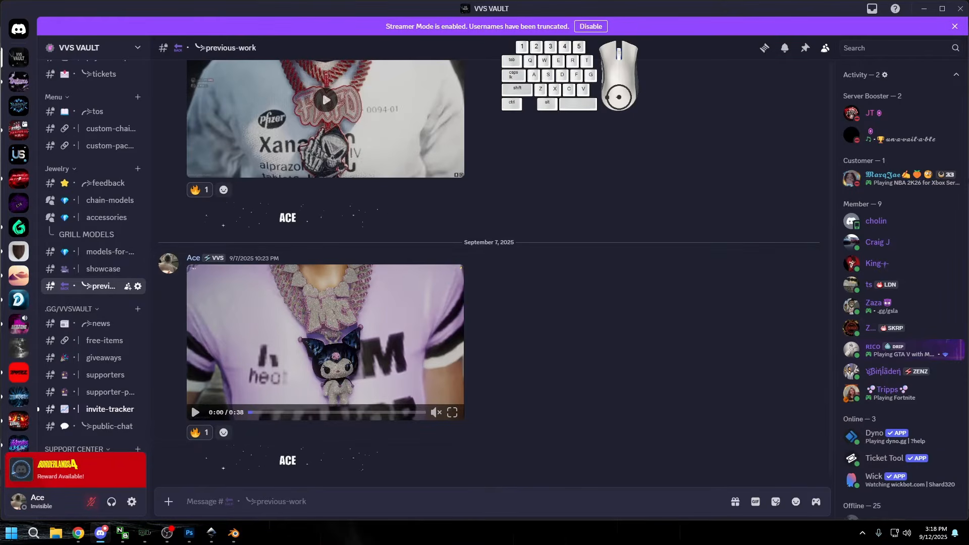
click(924, 10)
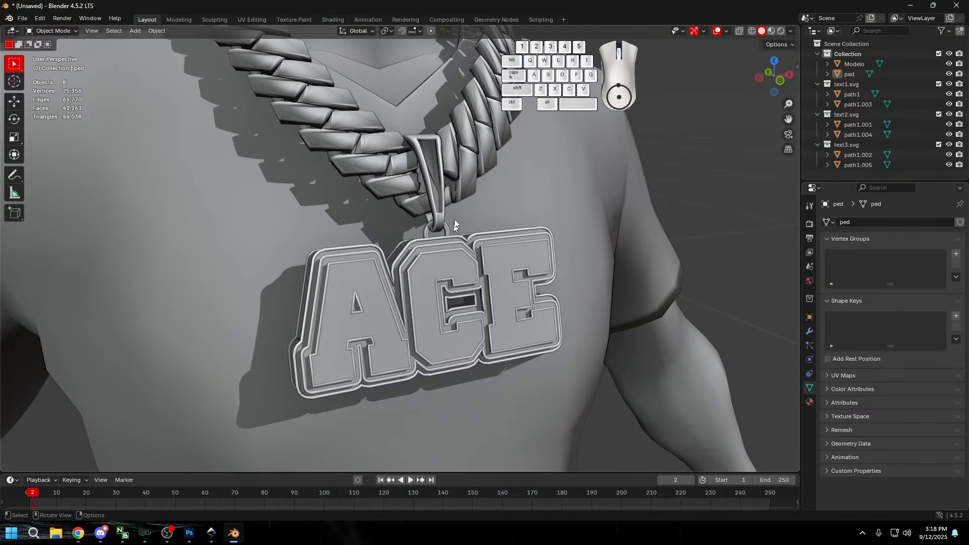
Step: Join the chain and the three solid ACE letter layers into one object, leaving out the outline rims
scroll(455, 244, down, 3)
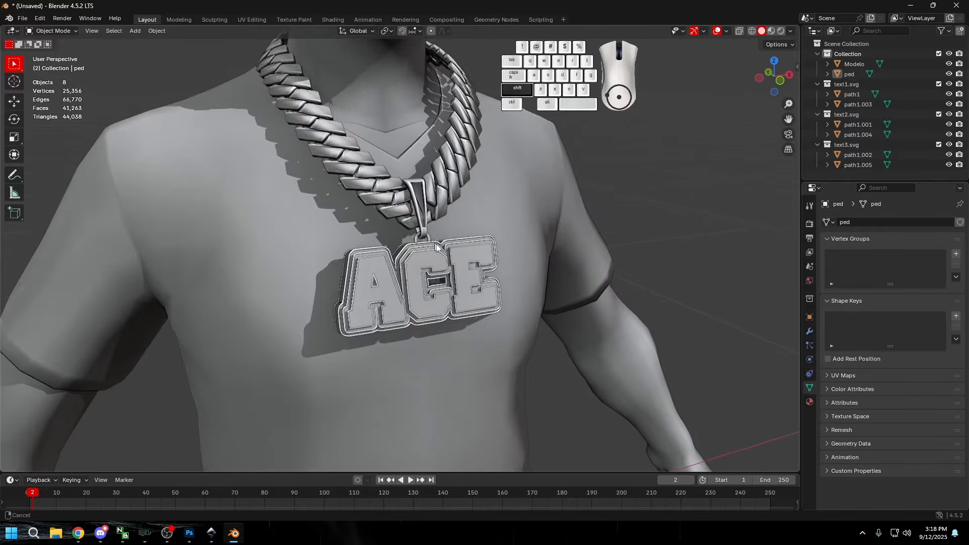
scroll(442, 253, up, 5)
click(426, 228)
middle_drag(473, 275, 375, 314)
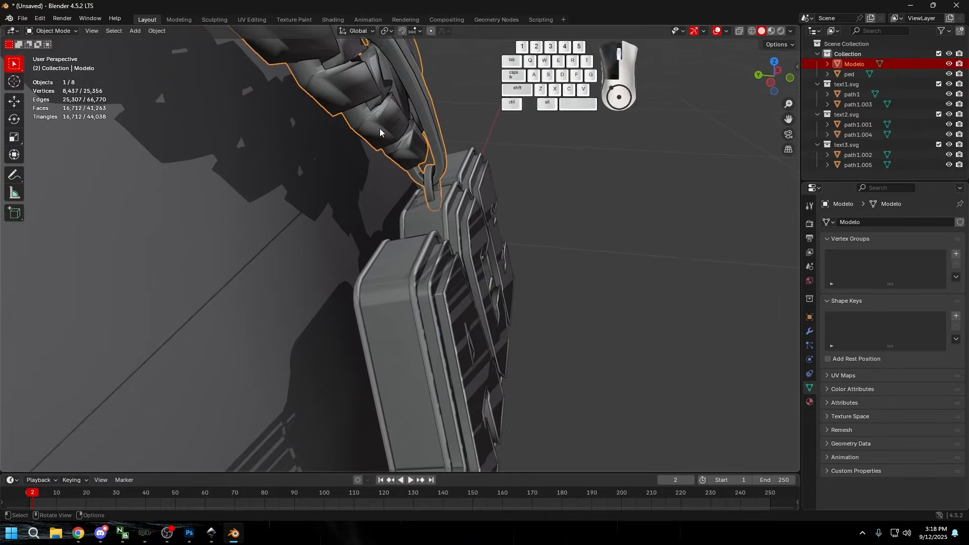
shift+click(392, 294)
middle_drag(416, 312, 404, 332)
shift+click(440, 319)
shift+click(450, 323)
middle_drag(428, 299, 455, 280)
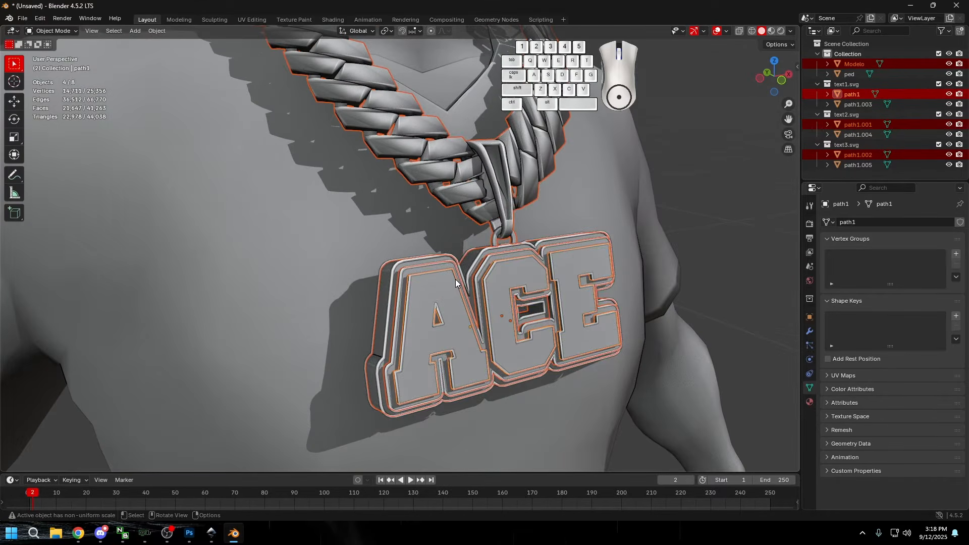
key(g)
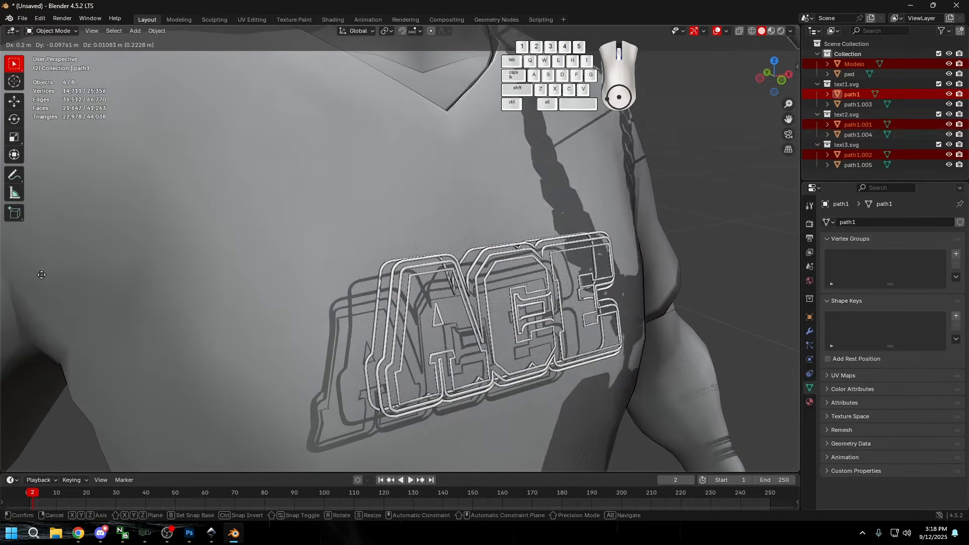
right_click(647, 283)
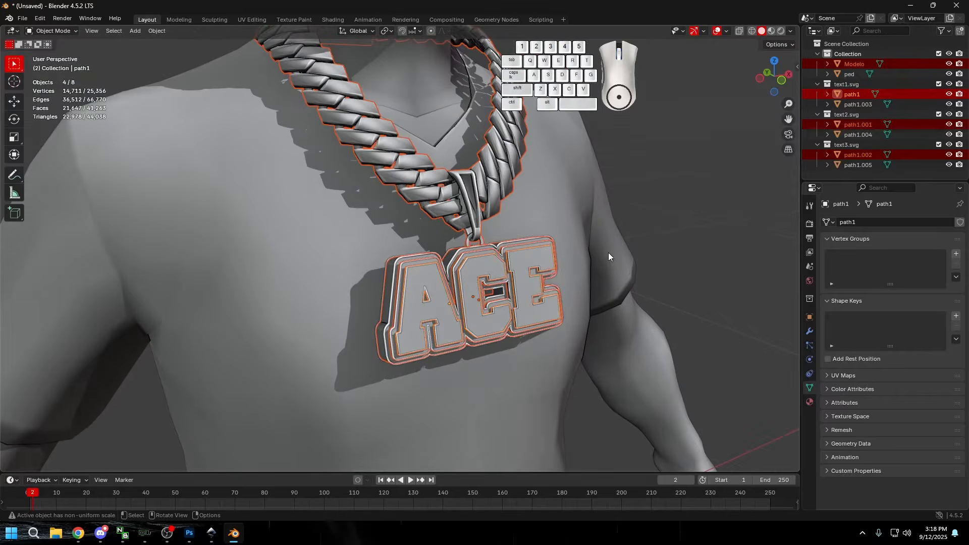
middle_drag(608, 256, 639, 174)
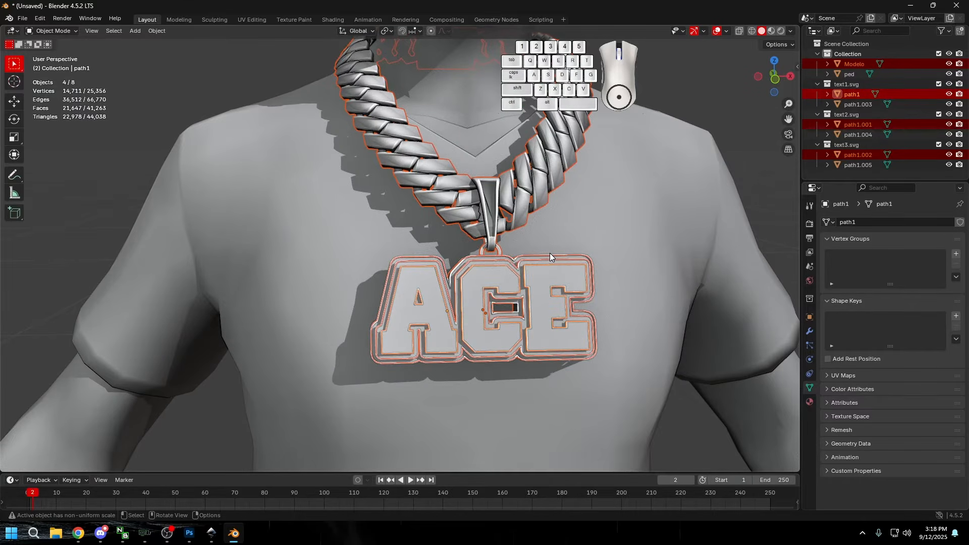
key(ctrl+j)
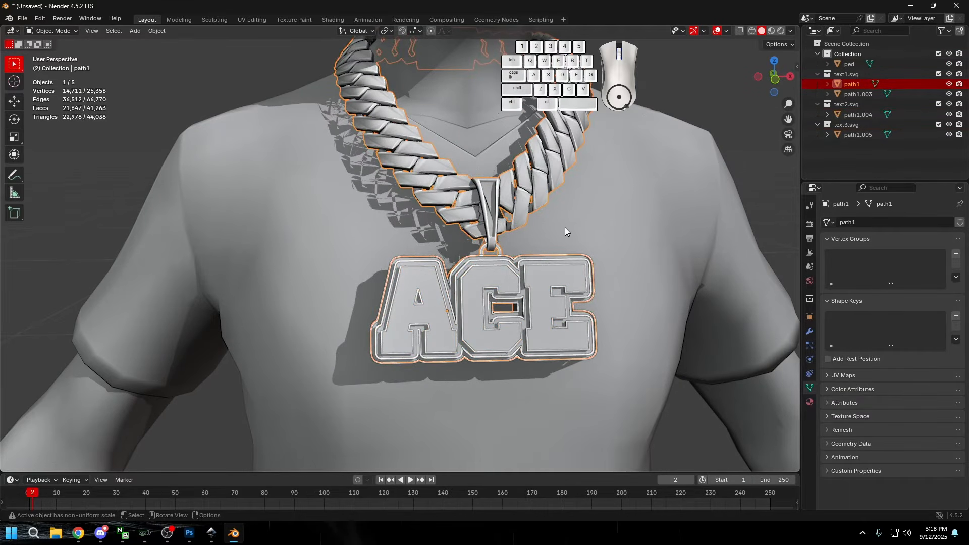
Step: UV unwrap the whole joined chain and pendant mesh with Cube Projection in Edit Mode
key(Tab)
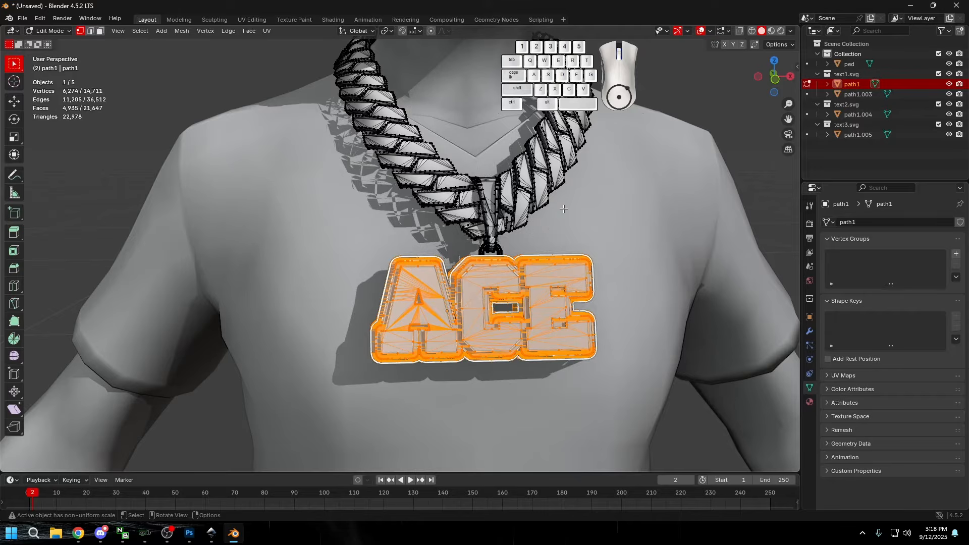
key(a)
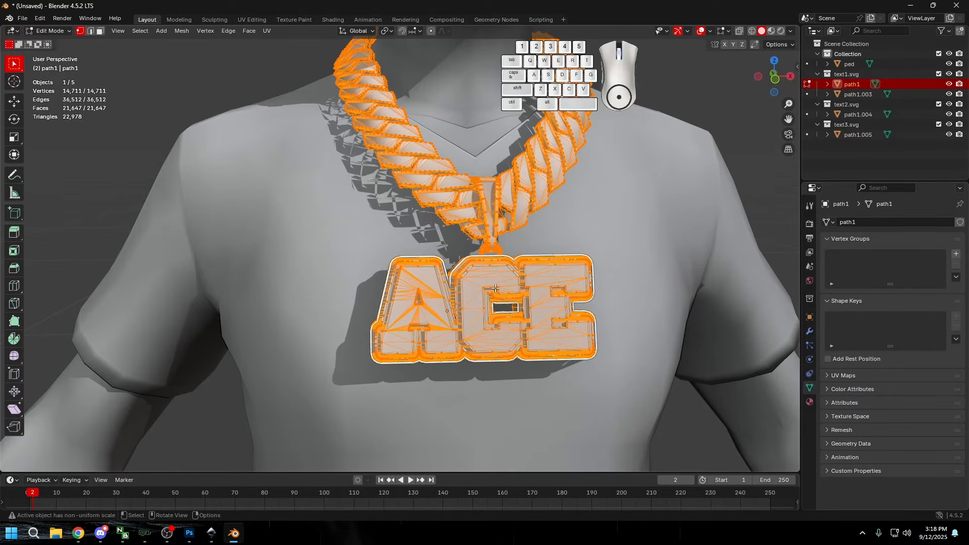
key(u)
click(480, 356)
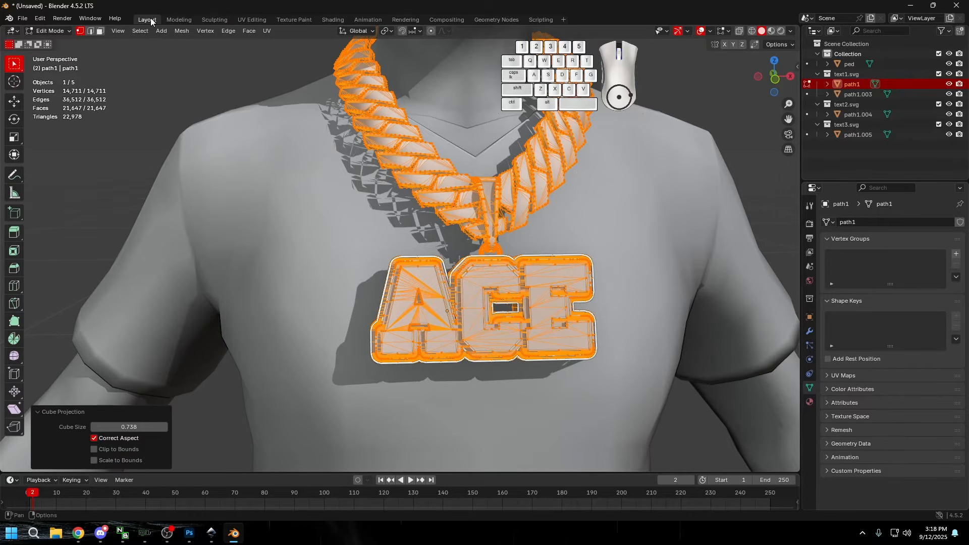
Step: Return to Object Mode and remove both existing material slots from the joined chain and pendant
key(Tab)
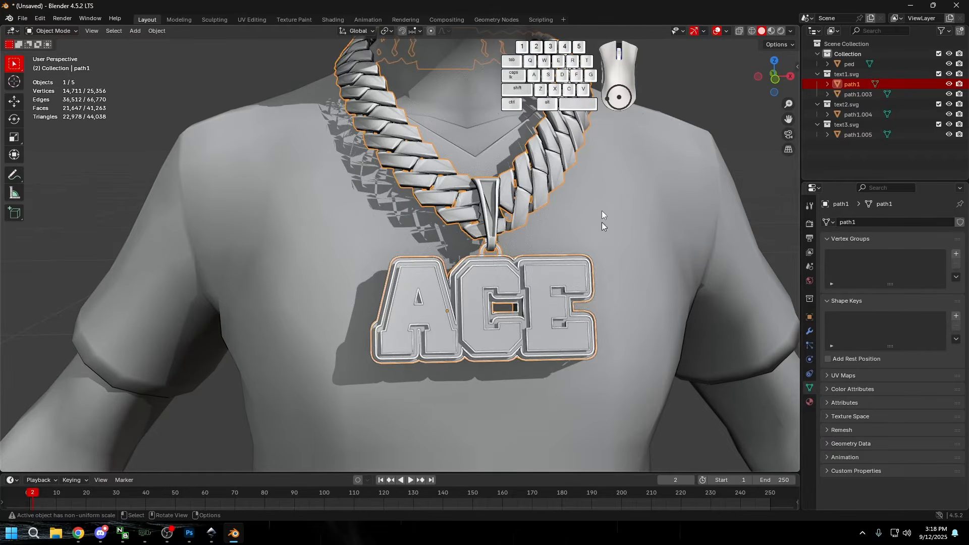
middle_drag(634, 244, 797, 373)
click(810, 402)
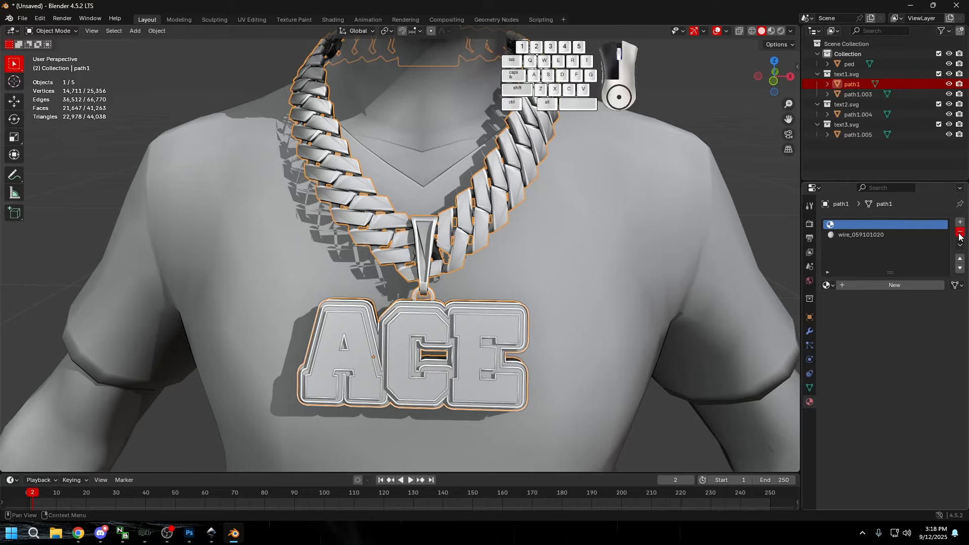
click(886, 235)
click(959, 233)
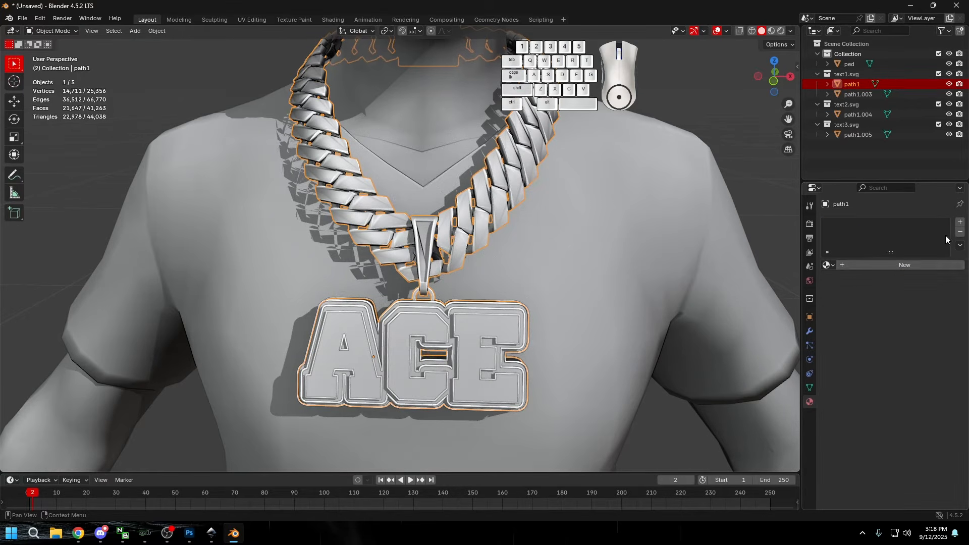
Step: Create a new material for the chain and pendant and set its Base Color to an Image Texture
click(896, 267)
click(881, 329)
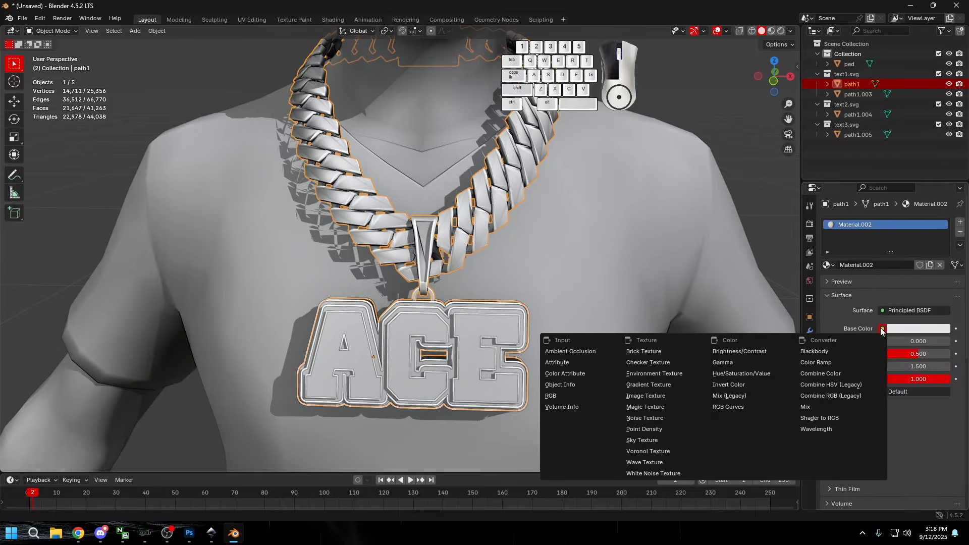
click(667, 394)
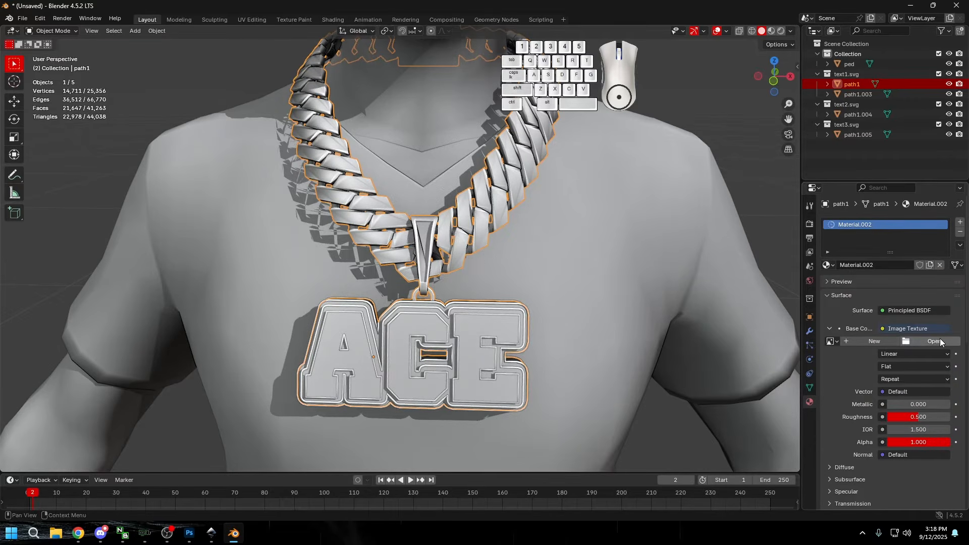
Step: Load white_diamonds.png from the FIVEM TEXTURES folder's 1Color Diamonds subfolder as the Base Color image
click(934, 341)
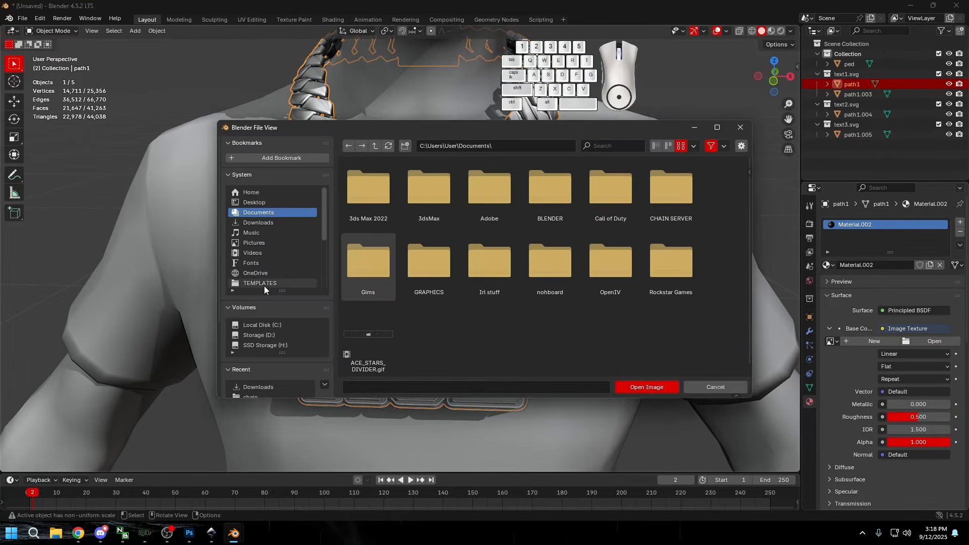
scroll(282, 333, down, 4)
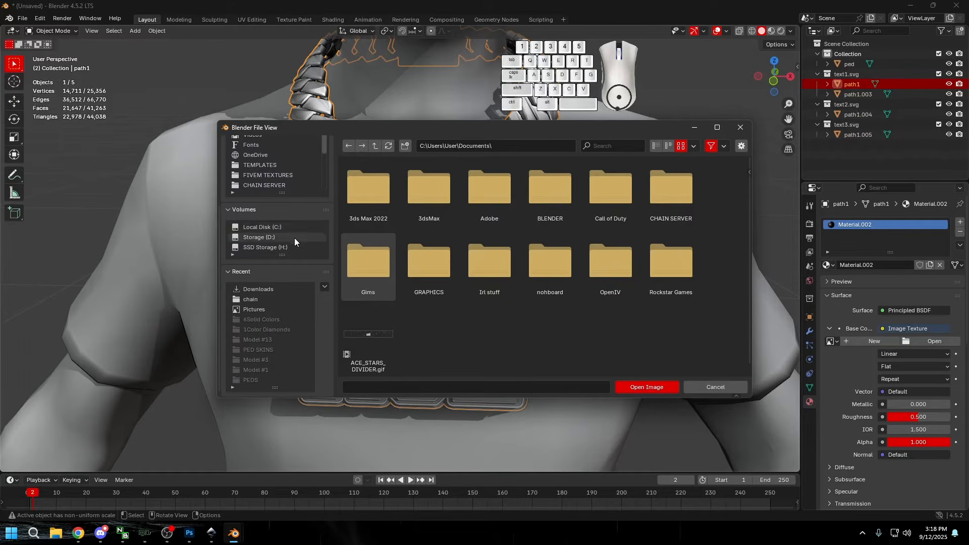
click(288, 175)
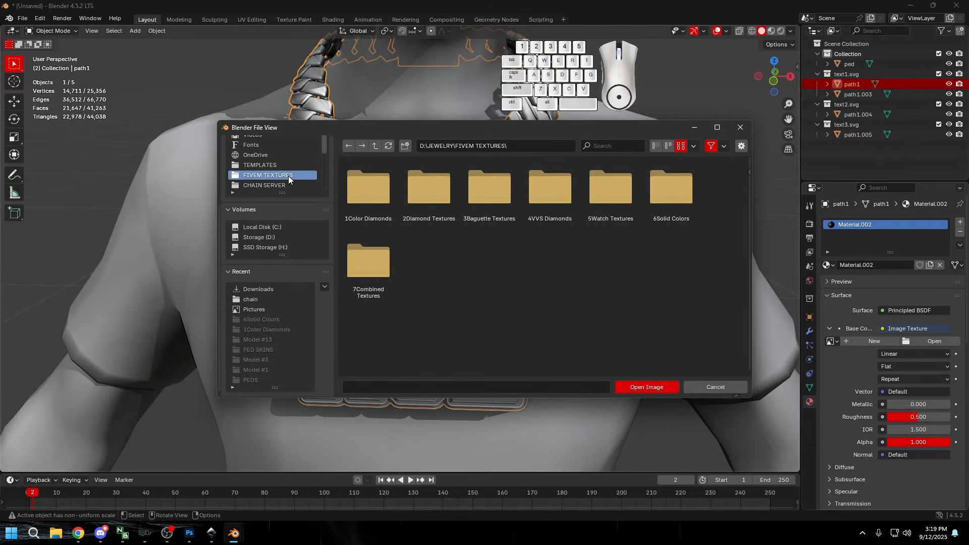
click(366, 207)
double_click(366, 194)
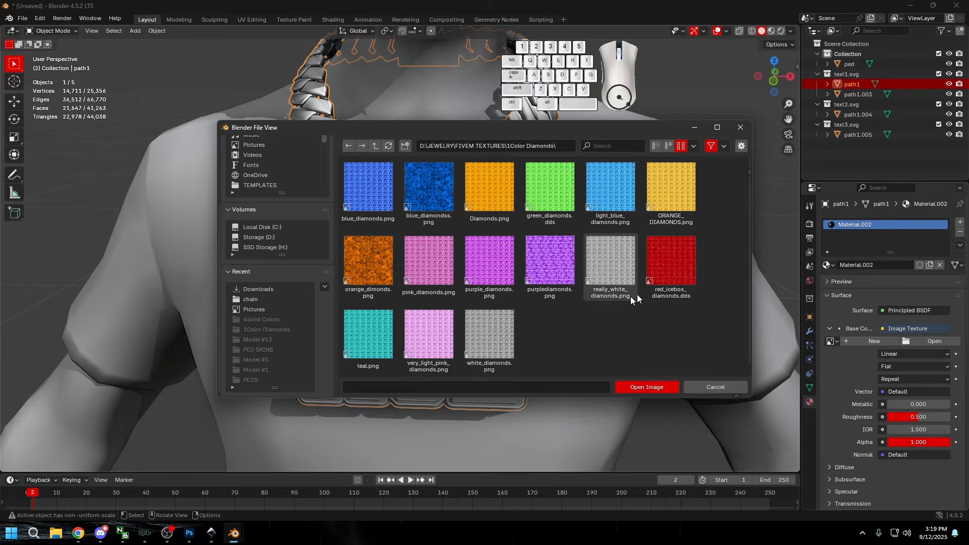
scroll(561, 332, down, 1)
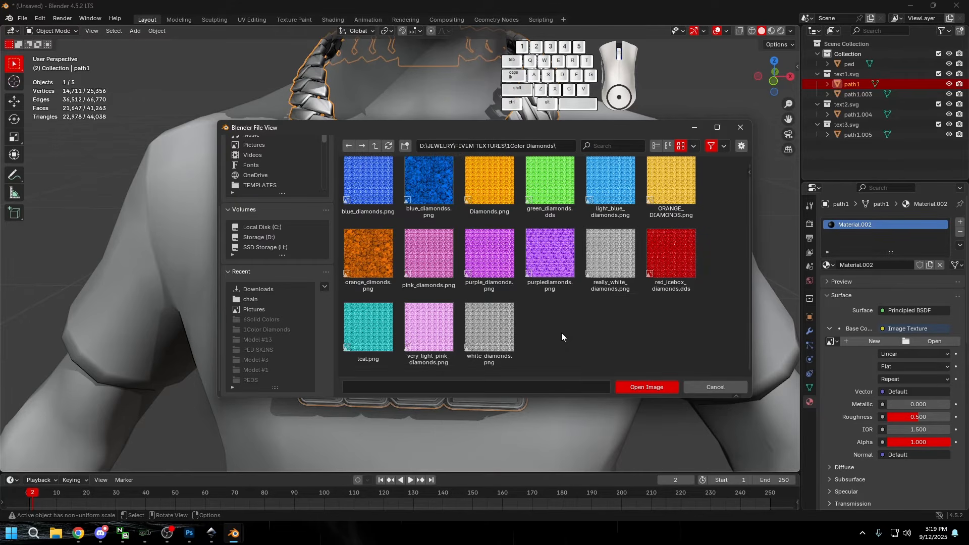
double_click(505, 326)
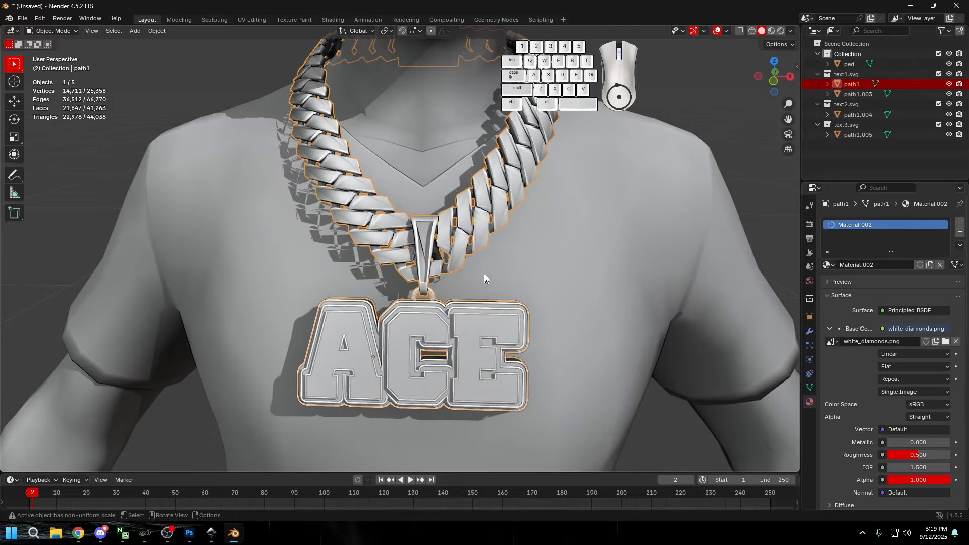
Step: Show the model in Material Preview shading and check the diamond texture on the chain and pendant
middle_drag(453, 267, 470, 292)
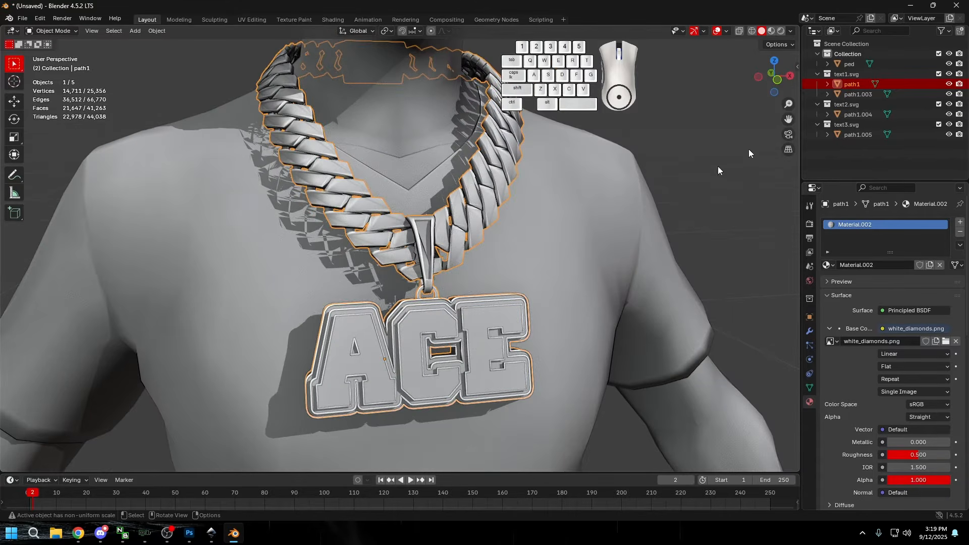
click(770, 31)
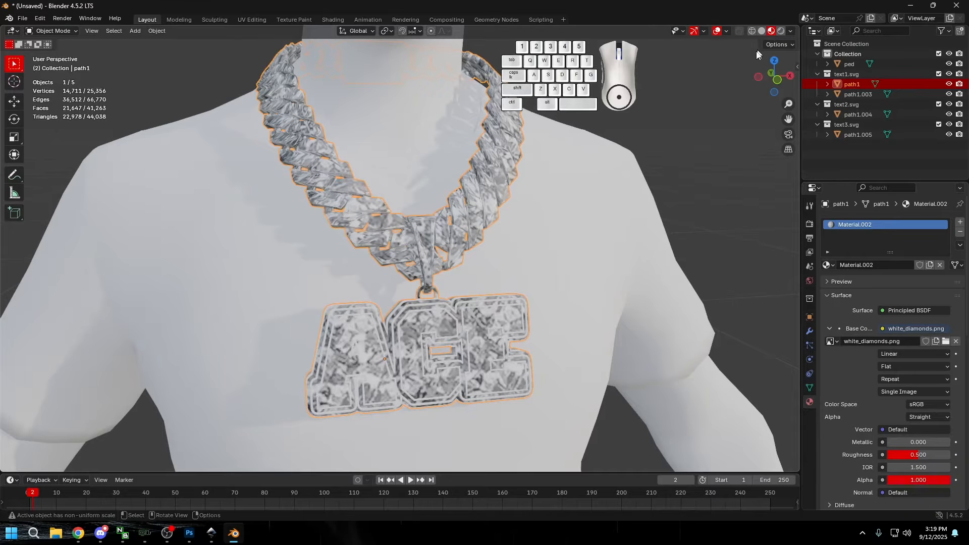
scroll(453, 266, up, 3)
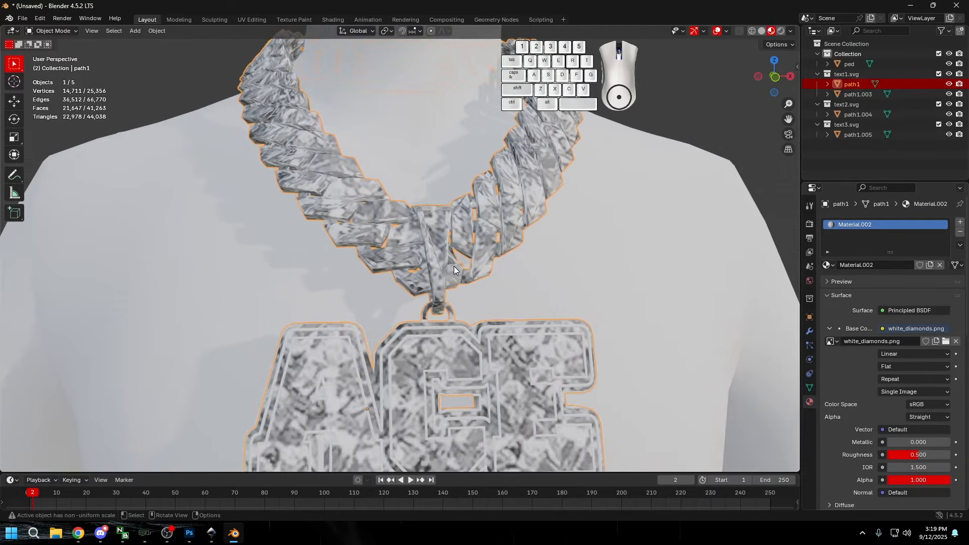
Step: Select all UVs of the chain and pendant and scale them up well beyond the diamond image so the texture tiles smaller
click(256, 21)
scroll(256, 282, down, 4)
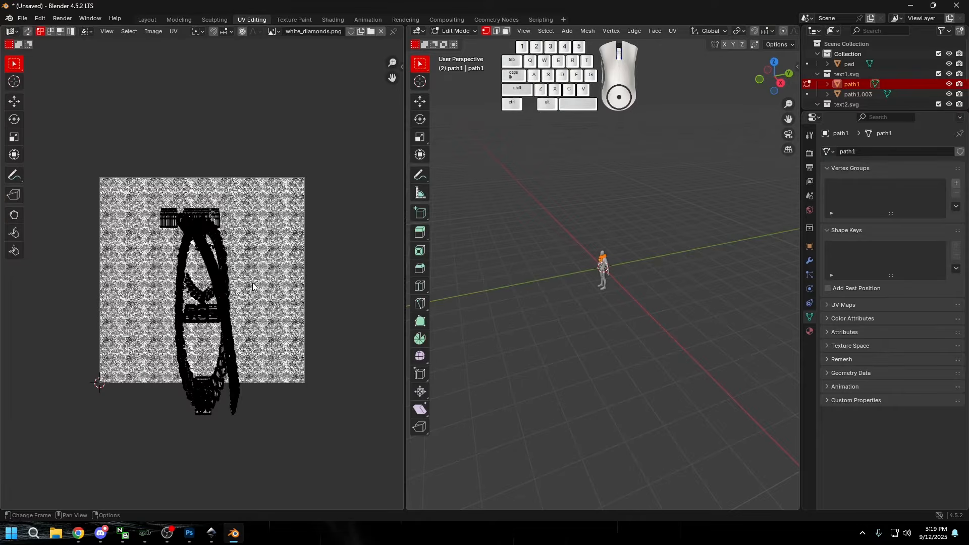
key(a)
key(s)
click(265, 279)
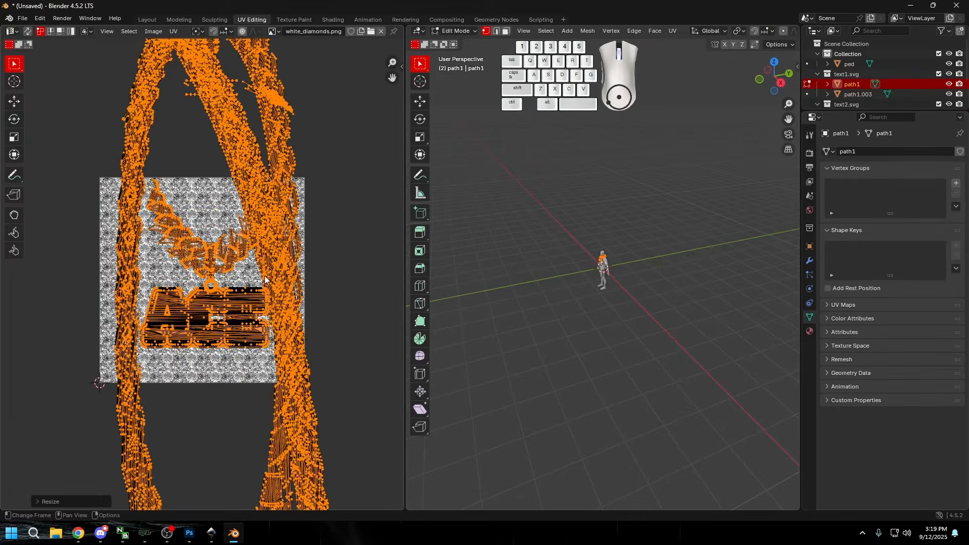
key(s)
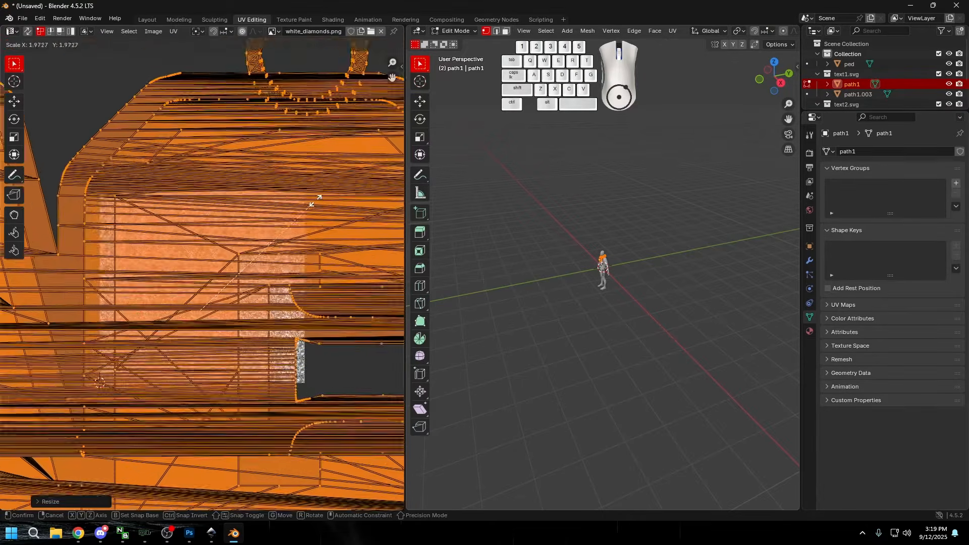
click(323, 194)
click(157, 20)
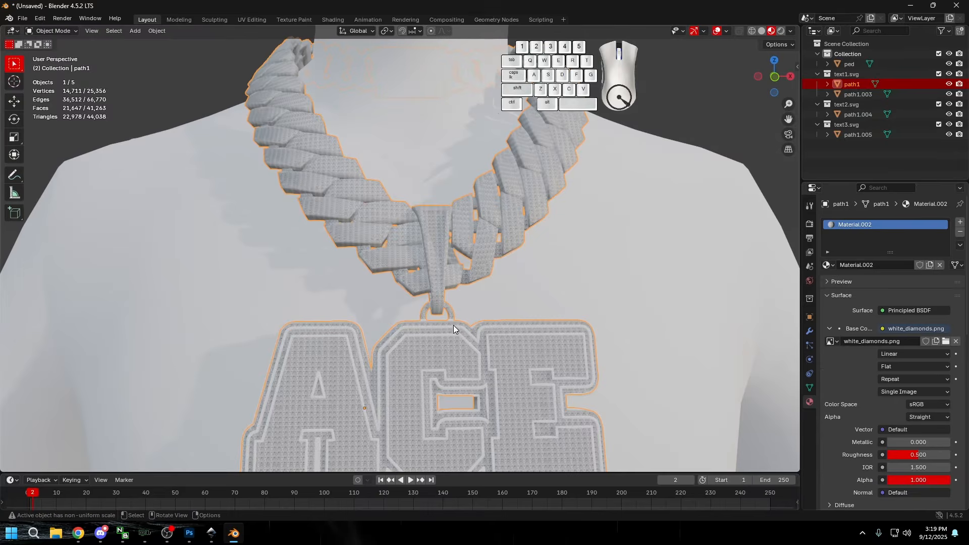
Step: Check the diamond size on the ACE letters and enlarge all the UVs further for a finer pattern
scroll(453, 328, down, 2)
shift+middle_drag(460, 377, 459, 320)
scroll(460, 322, up, 5)
scroll(405, 318, up, 2)
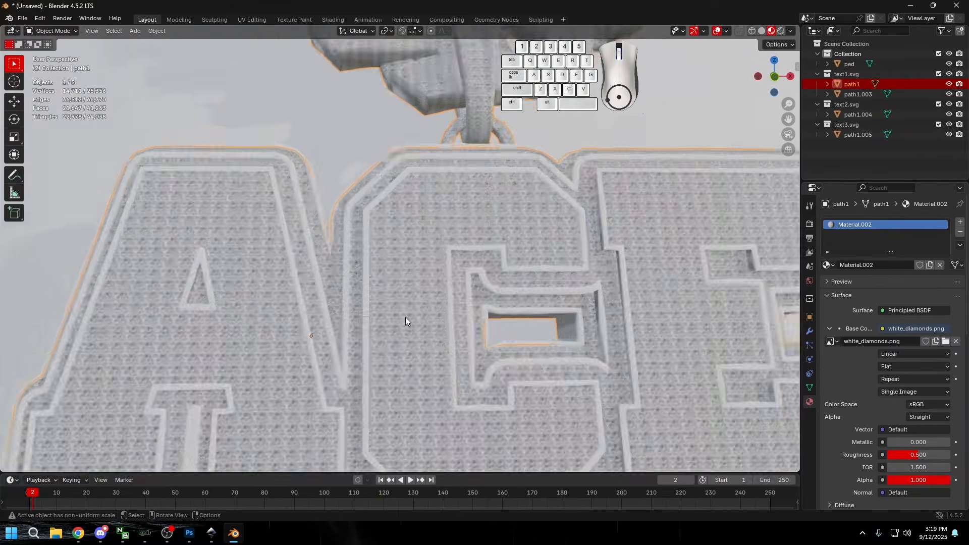
scroll(433, 301, up, 2)
scroll(430, 303, down, 1)
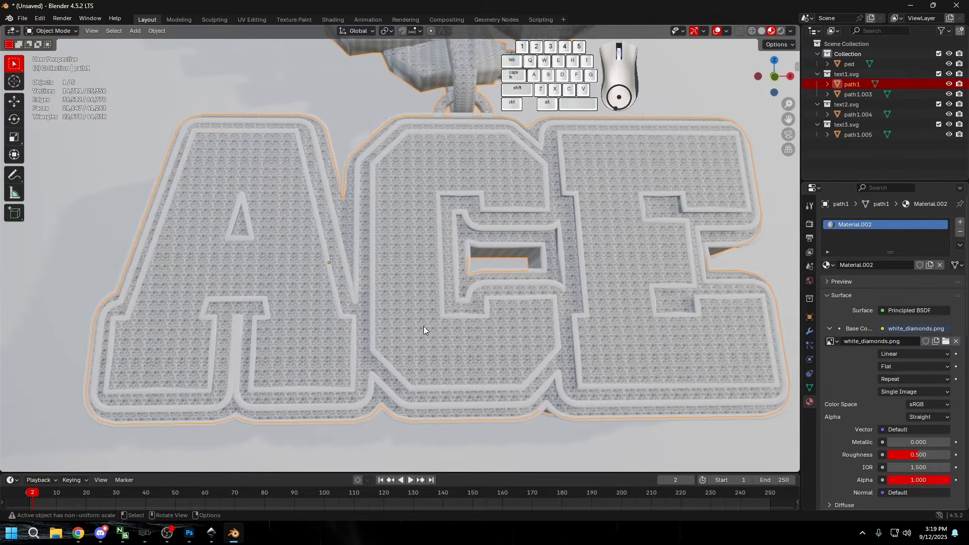
click(253, 19)
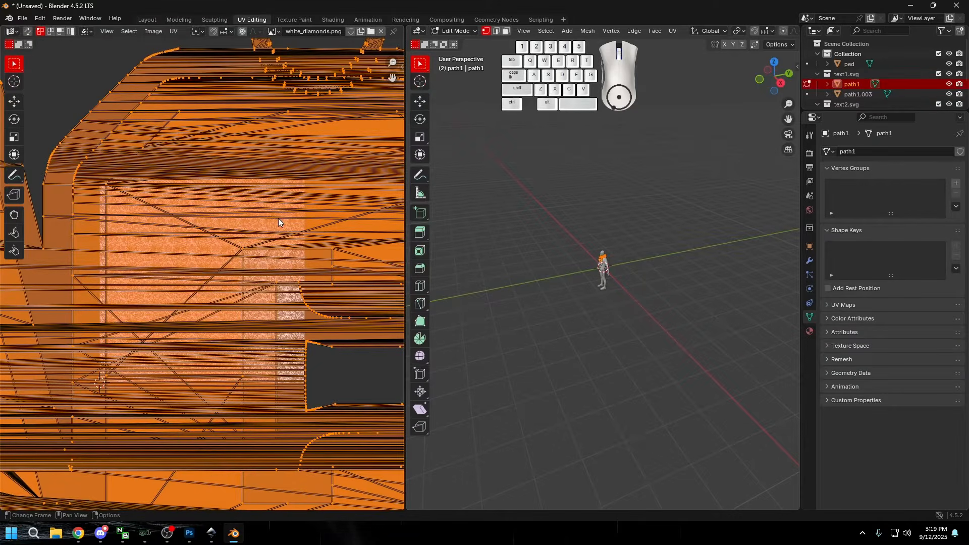
key(s)
click(197, 71)
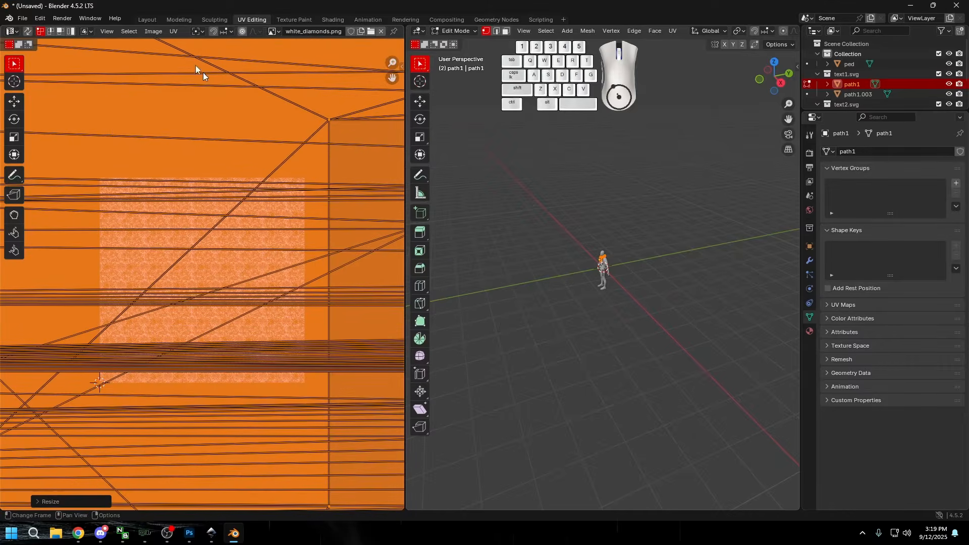
click(147, 19)
Step: Inspect the finer diamonds on the pendant and scale all the UVs up once more by about 1.75
scroll(404, 216, down, 4)
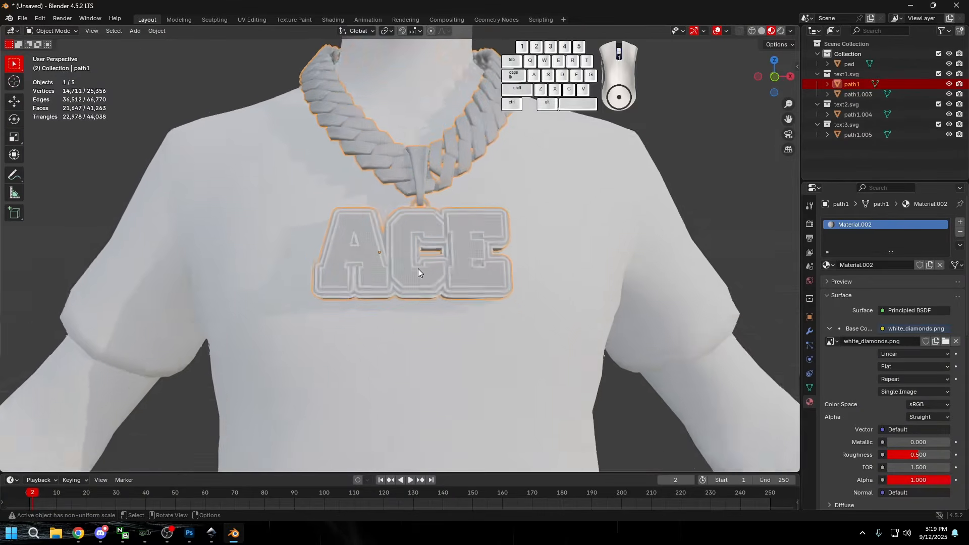
middle_drag(418, 268, 425, 237)
scroll(424, 237, up, 8)
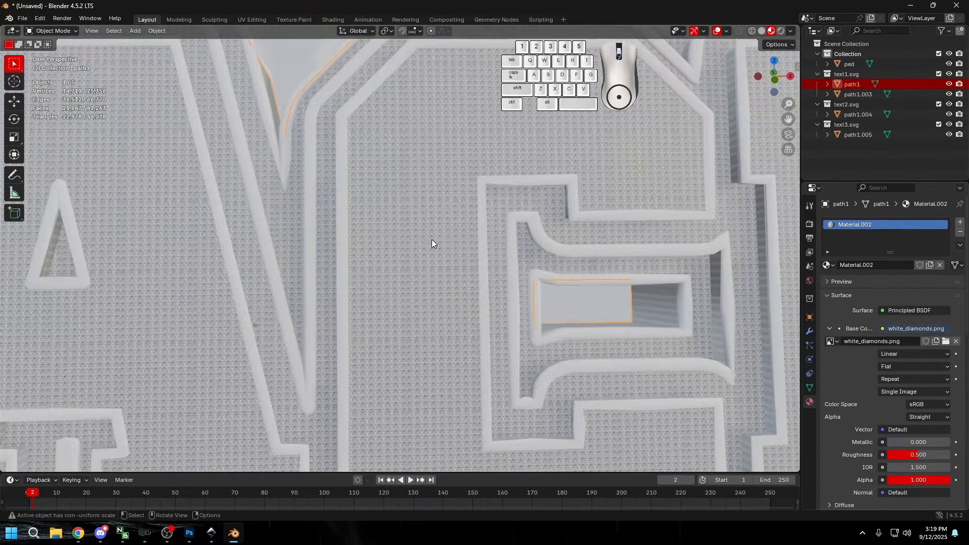
click(251, 19)
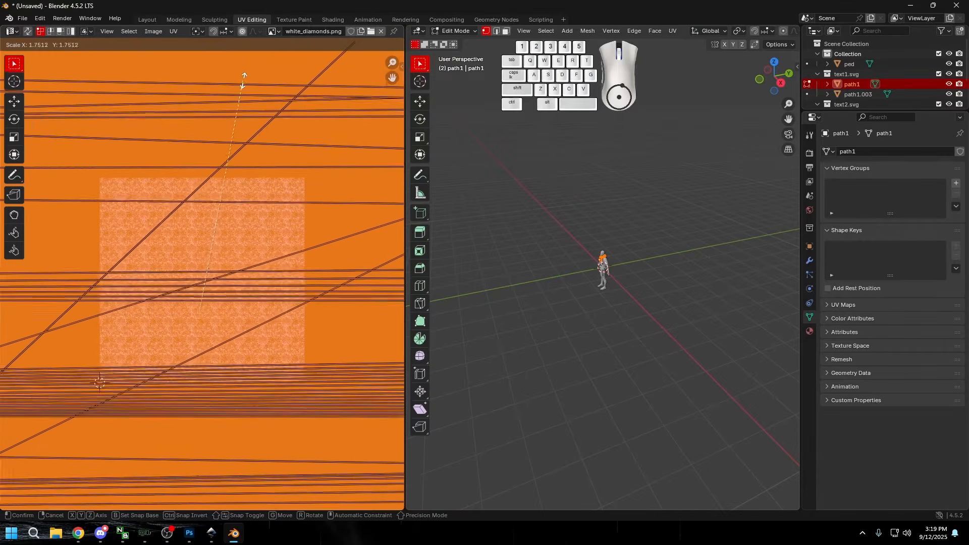
click(152, 21)
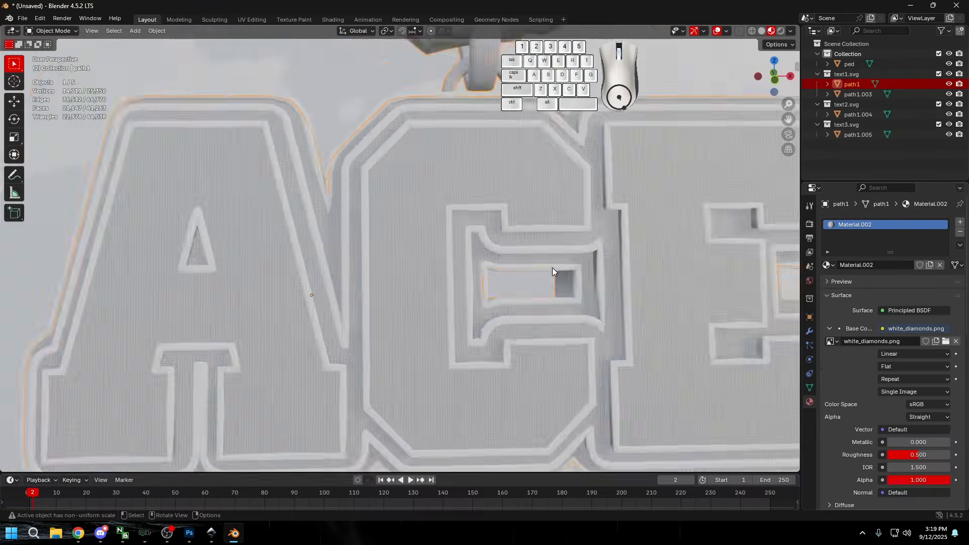
Step: Examine the density of the diamond texture on the letters, bail and chain links from near and far
scroll(552, 268, down, 3)
scroll(550, 268, up, 3)
scroll(428, 273, up, 3)
scroll(423, 276, up, 4)
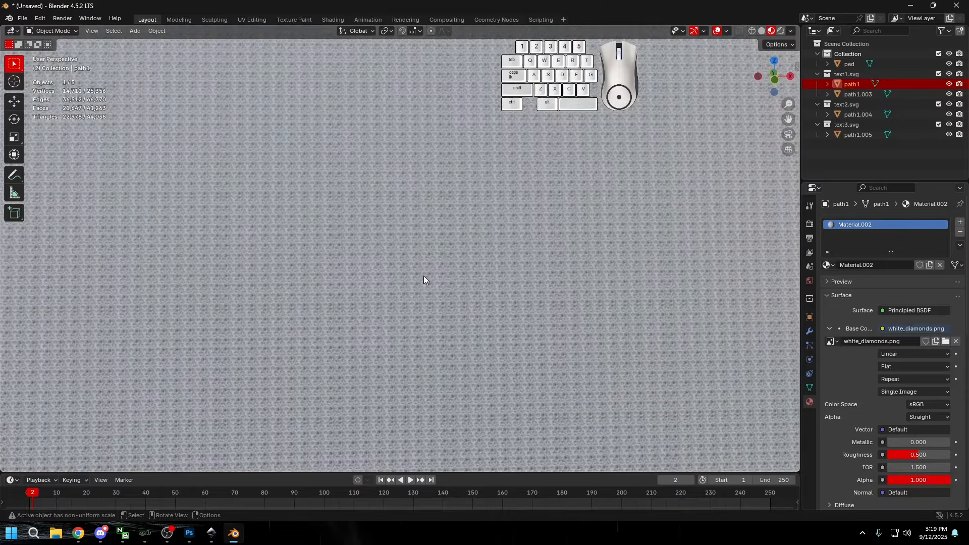
scroll(408, 263, down, 8)
scroll(414, 269, down, 4)
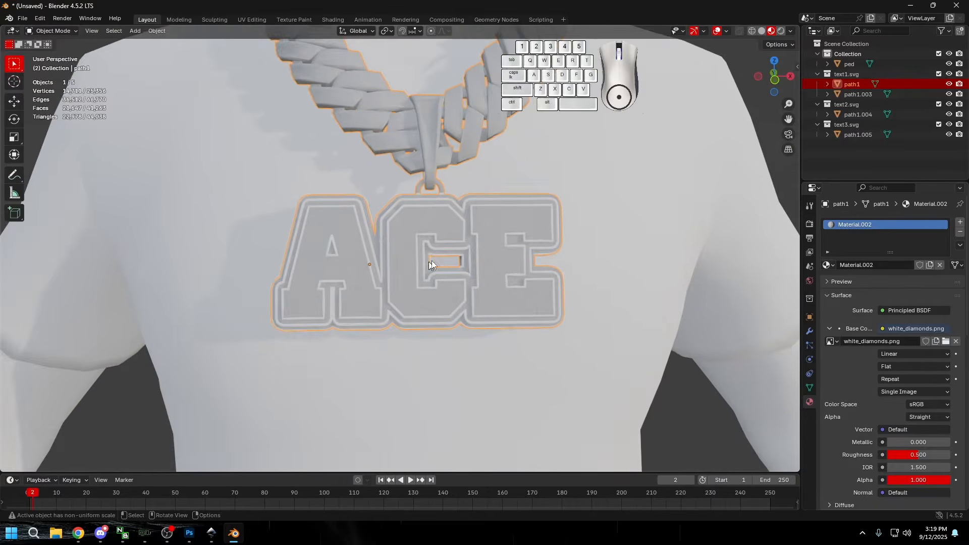
scroll(424, 272, up, 10)
scroll(413, 169, down, 9)
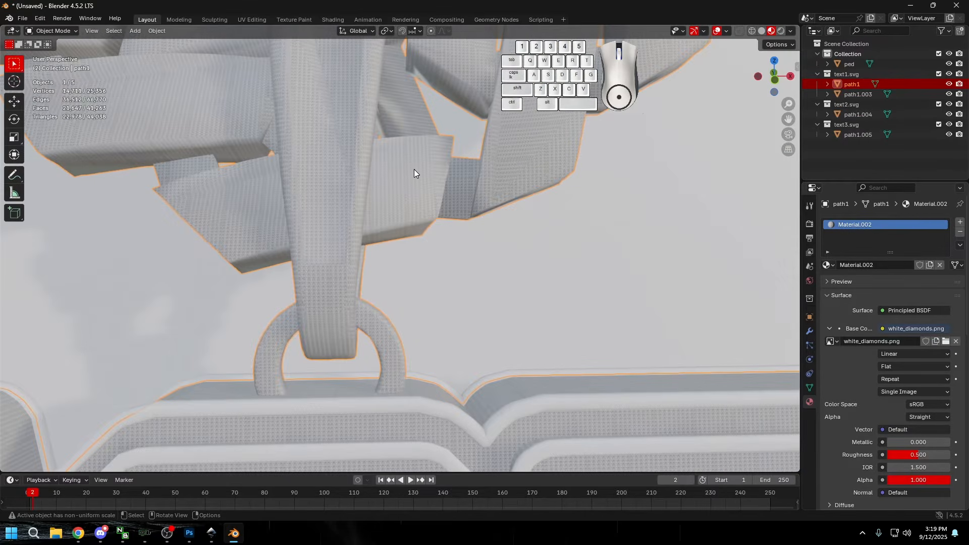
scroll(434, 194, up, 2)
scroll(421, 225, down, 2)
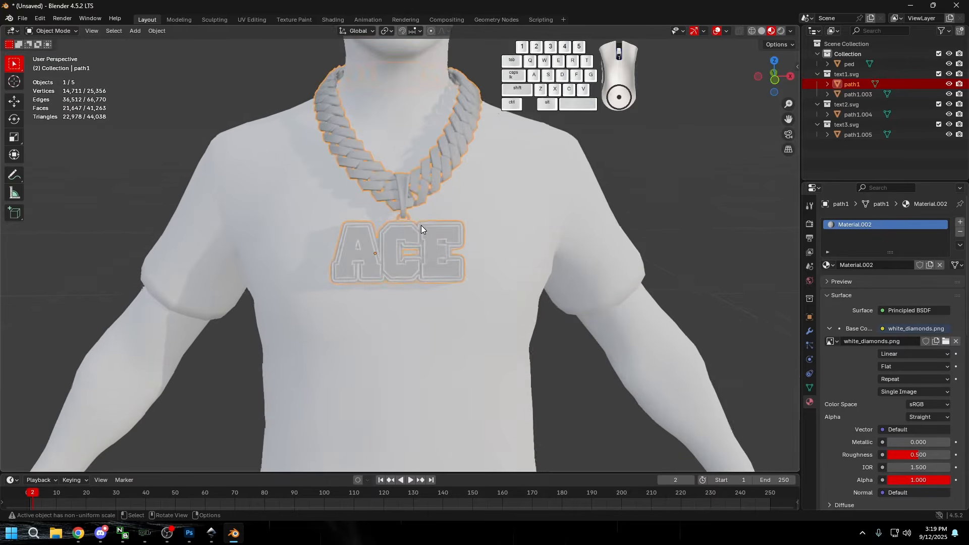
Step: Deselect the chain and select the three outline rims path1.003, path1.004 and path1.005 around the ACE letters
key(Tab)
key(Tab)
click(522, 99)
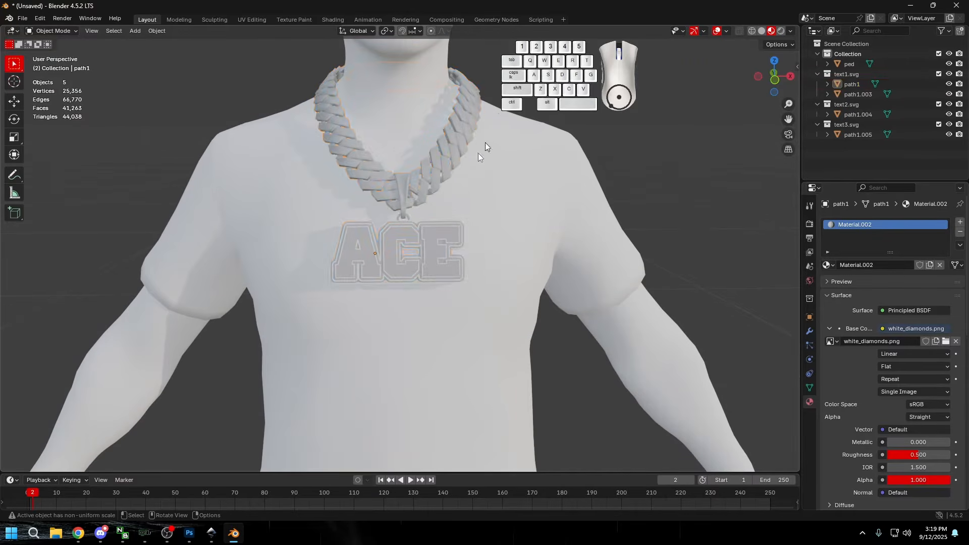
scroll(402, 239, up, 7)
click(446, 209)
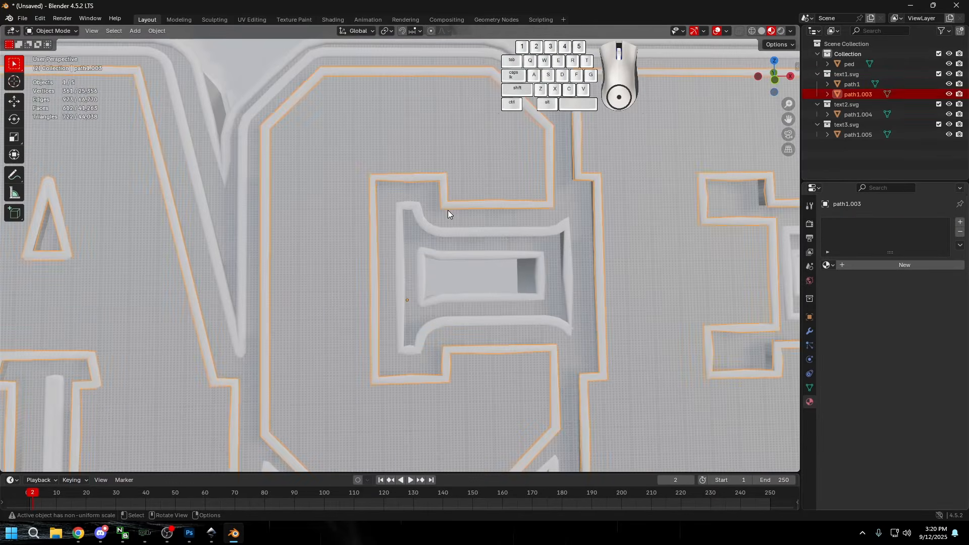
scroll(447, 210, down, 6)
scroll(468, 261, up, 3)
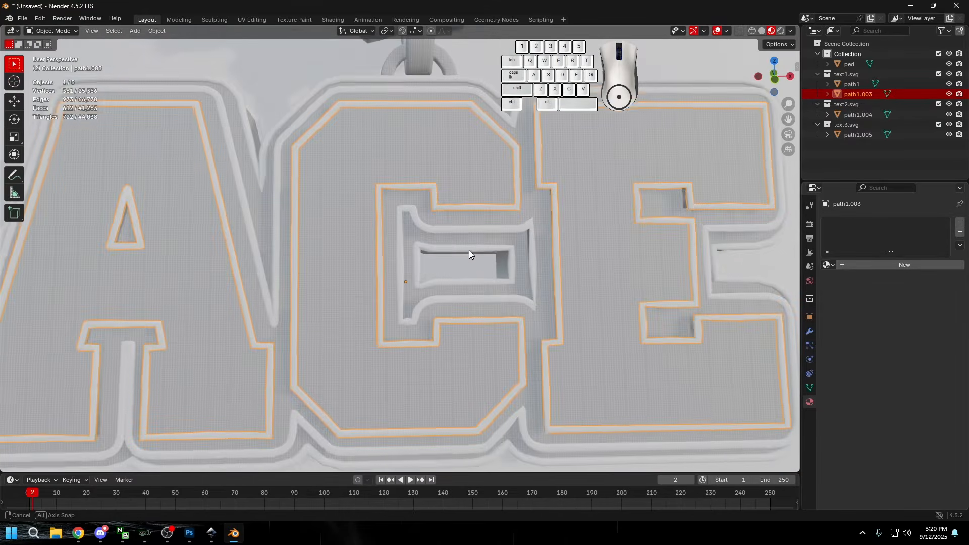
middle_drag(468, 251, 481, 205)
shift+click(458, 152)
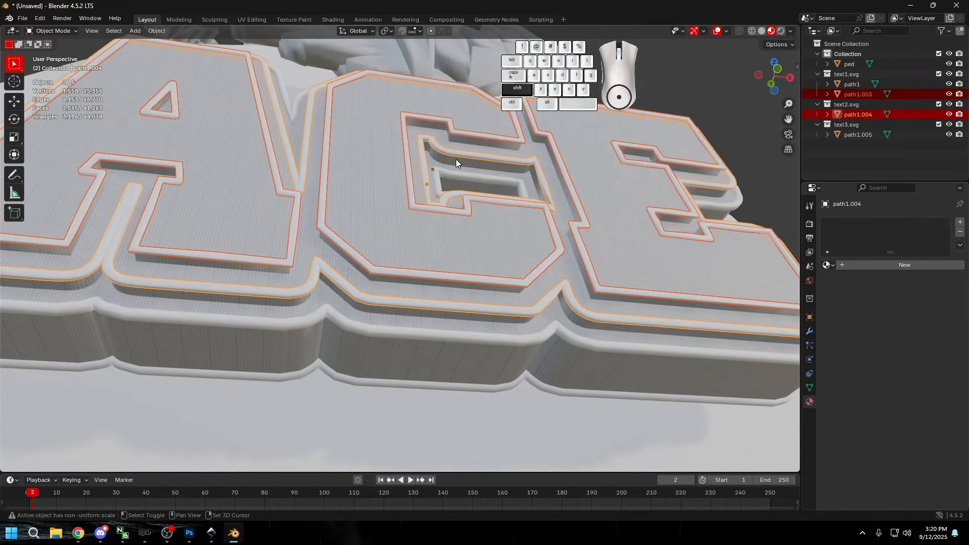
shift+click(456, 175)
scroll(495, 250, down, 4)
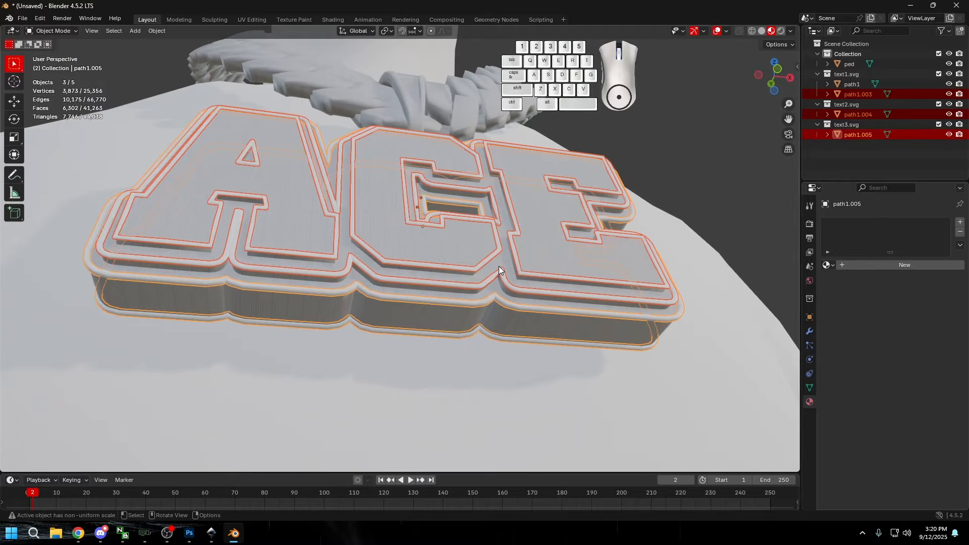
Step: Join the three selected outline rims into a single object and clear the selection
key(ctrl+j)
key(alt+a)
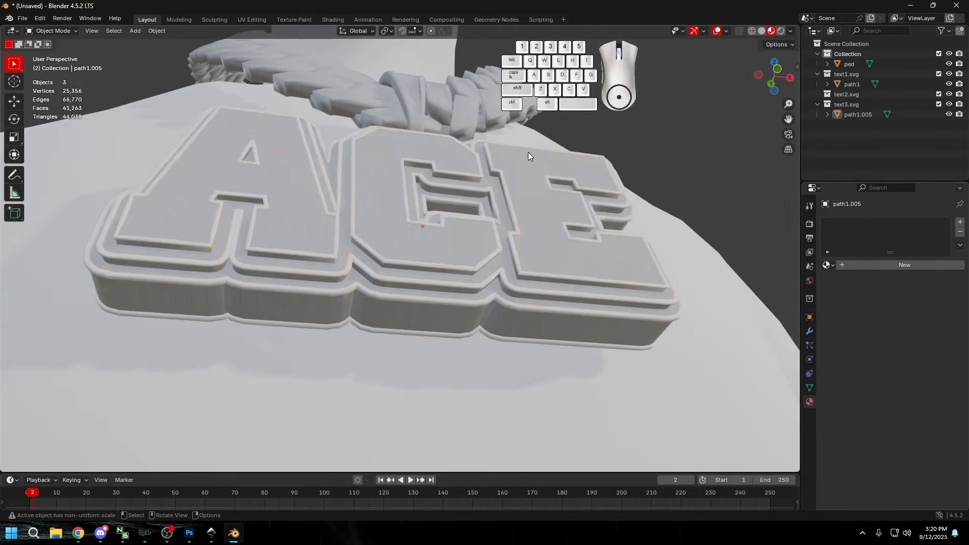
middle_drag(529, 155, 379, 214)
Step: Unwrap the entire joined rim mesh path1.005 with Cube Projection and return to Object Mode
click(420, 199)
key(Tab)
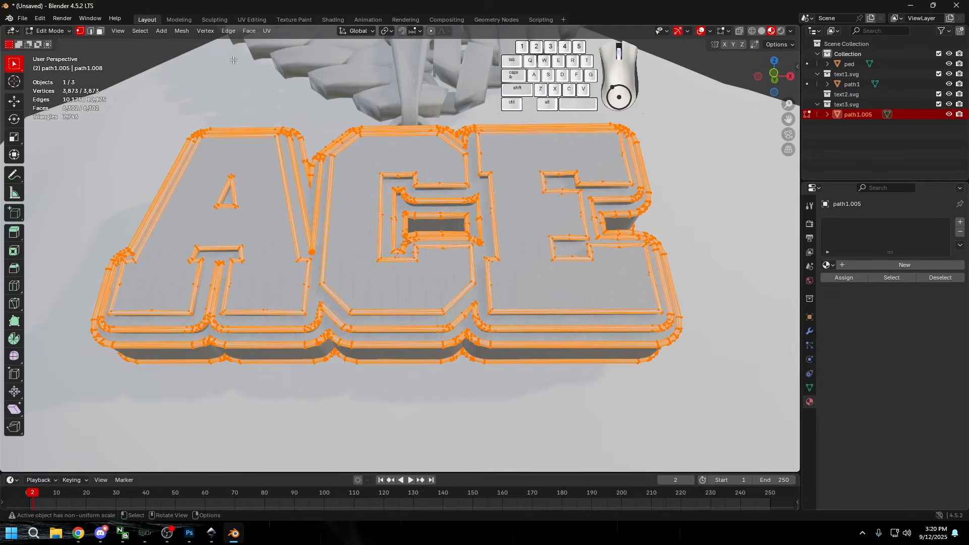
key(u)
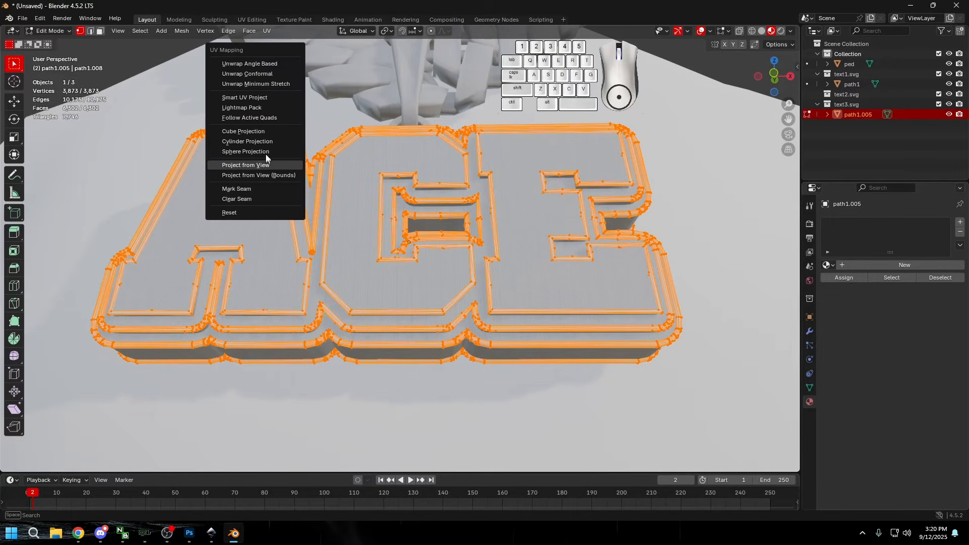
click(262, 131)
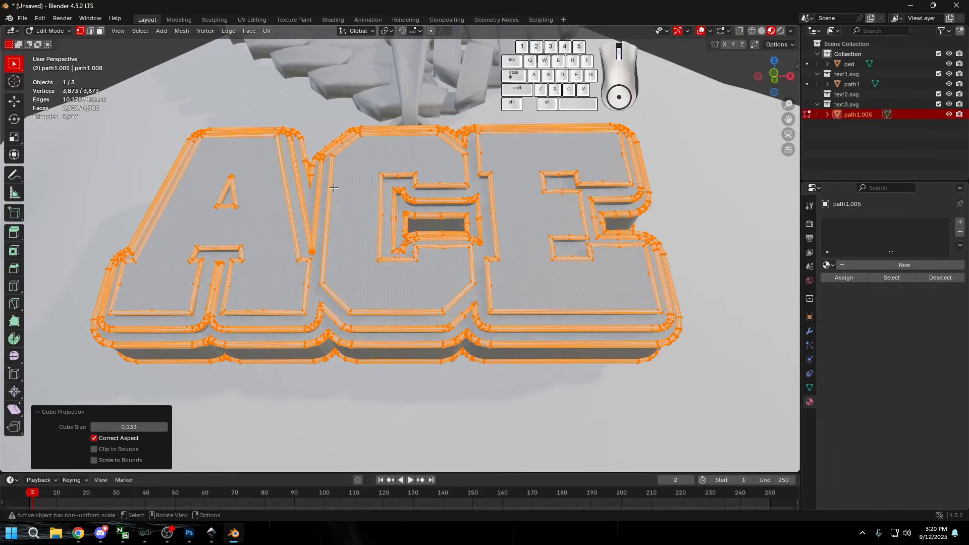
key(Tab)
scroll(422, 273, down, 2)
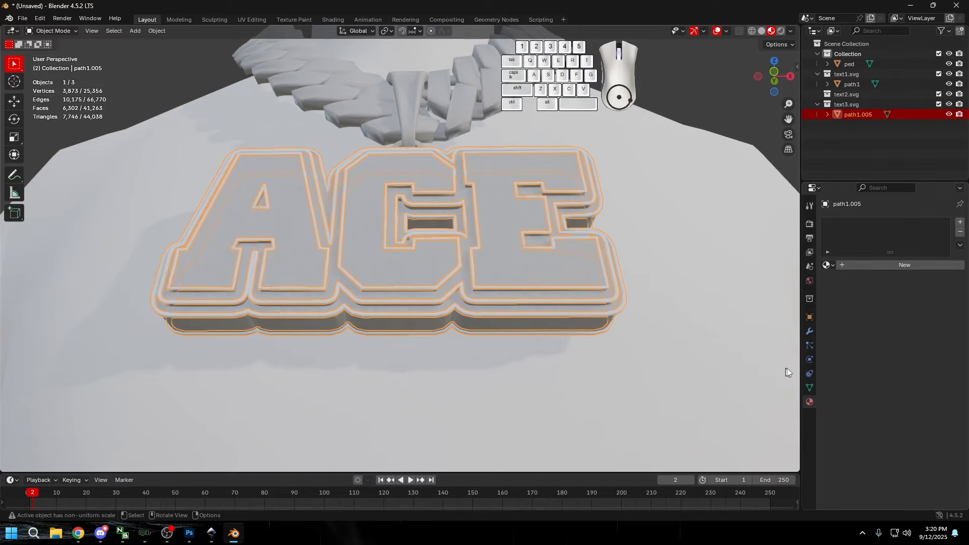
Step: Create a new material on the rims and set its base color to an Image Texture
click(876, 265)
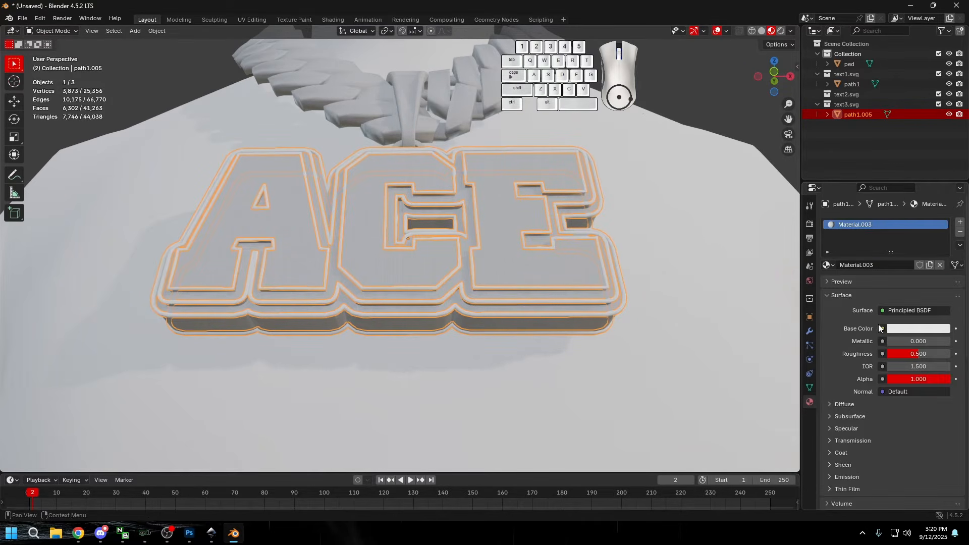
click(881, 329)
click(651, 394)
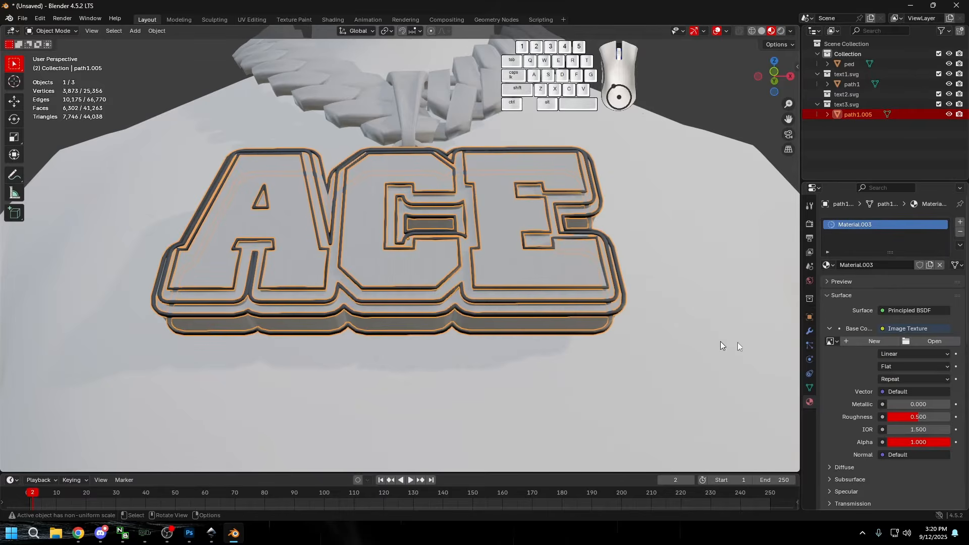
Step: Load red_icebox_diamonds.dds from the 1Color Diamonds folder in FIVEM TEXTURES as the rims' base color image
click(920, 340)
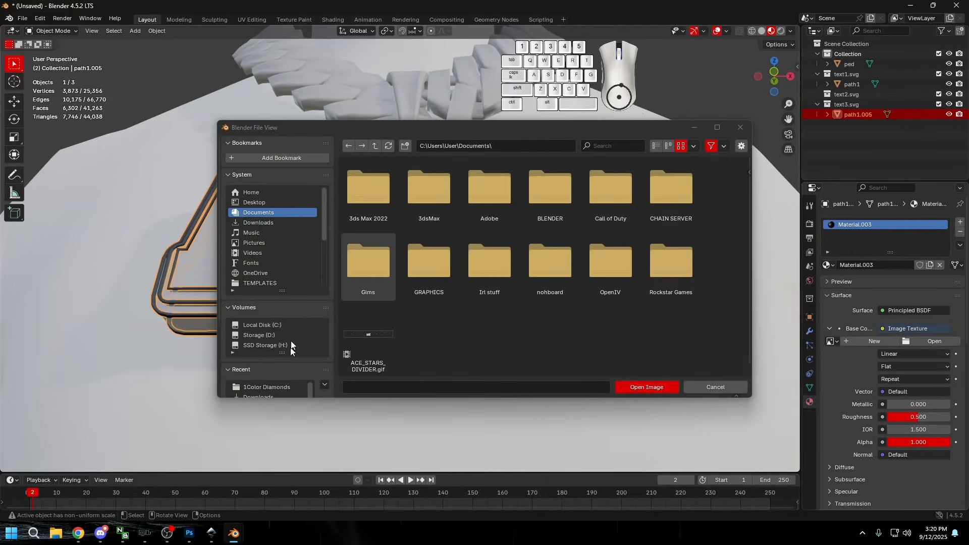
scroll(282, 262, down, 2)
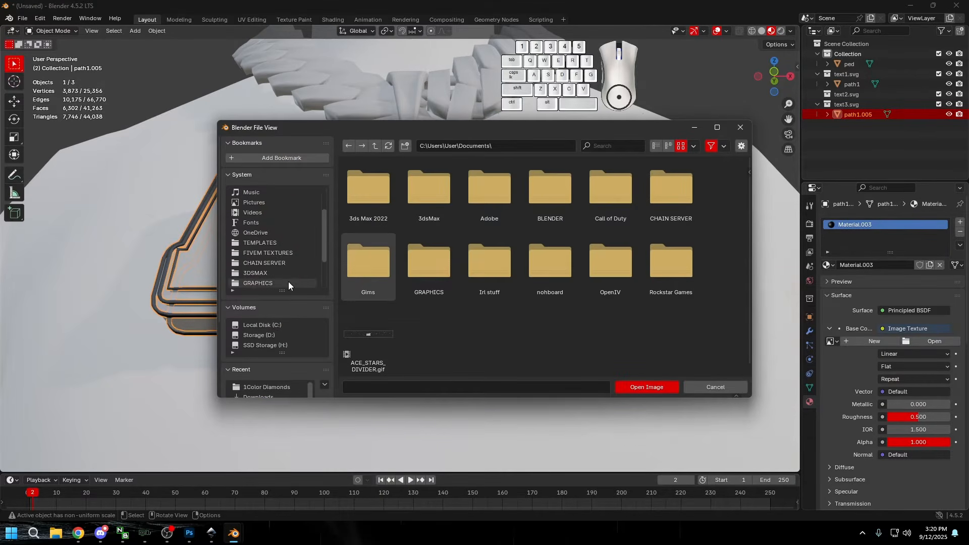
click(284, 252)
double_click(366, 185)
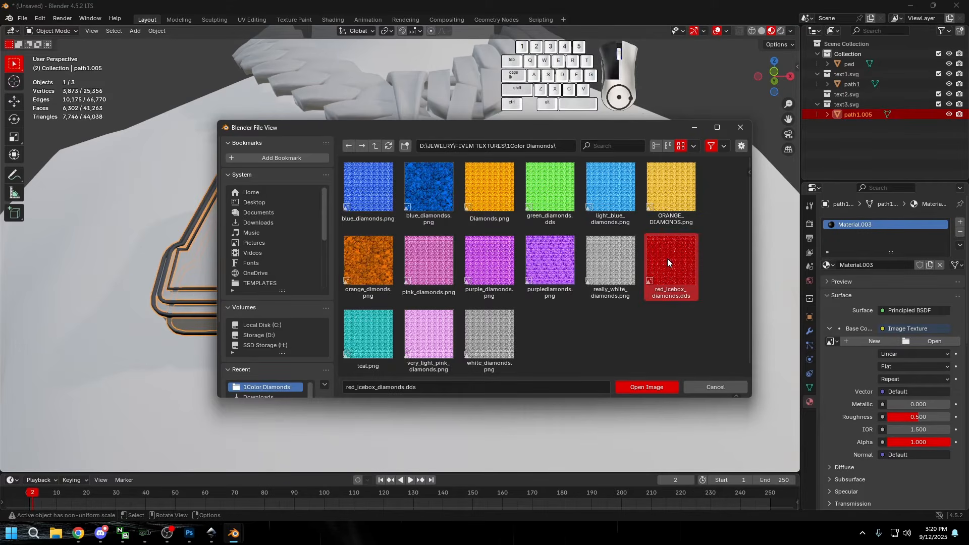
double_click(667, 258)
scroll(475, 230, up, 5)
scroll(476, 229, down, 3)
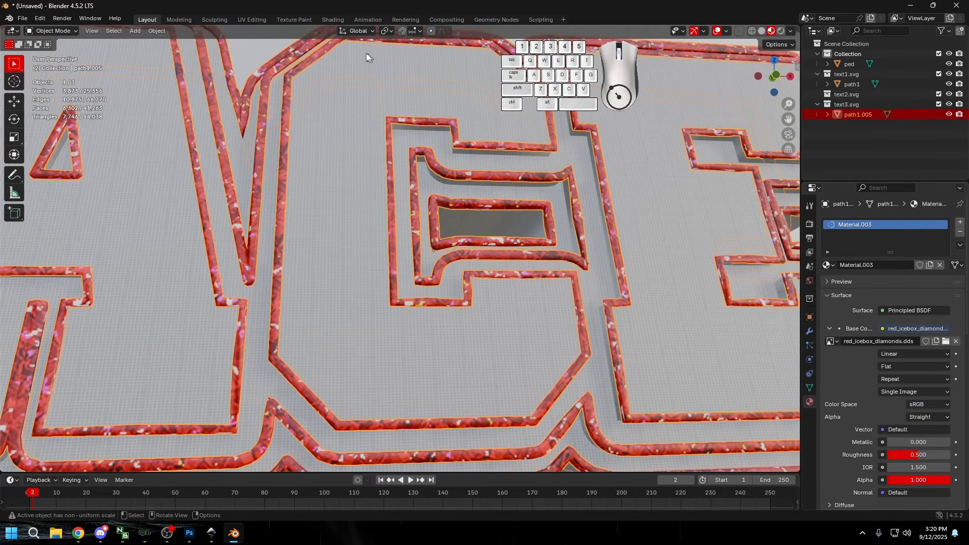
Step: Scale all the rim UVs up three times for a much finer red diamond pattern and check it on the letters
click(252, 18)
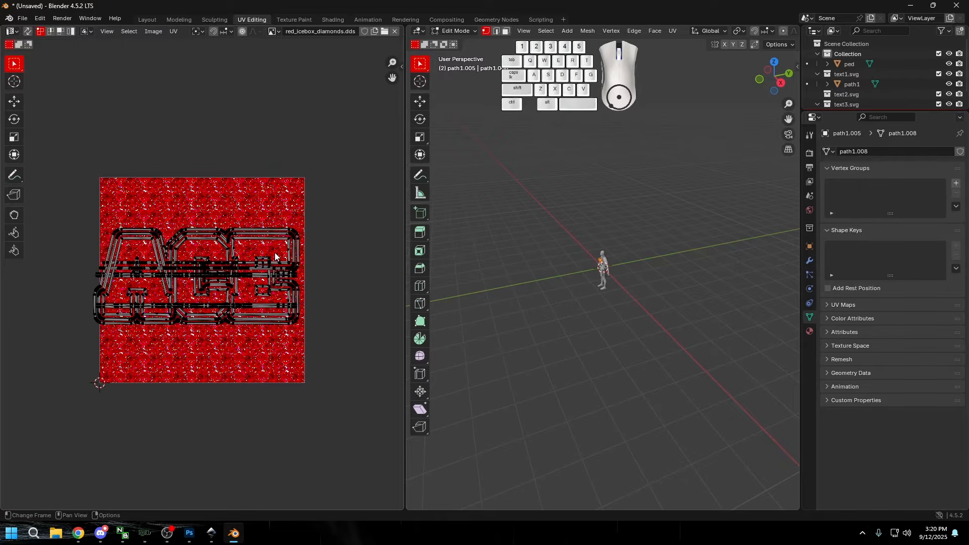
key(a)
key(s)
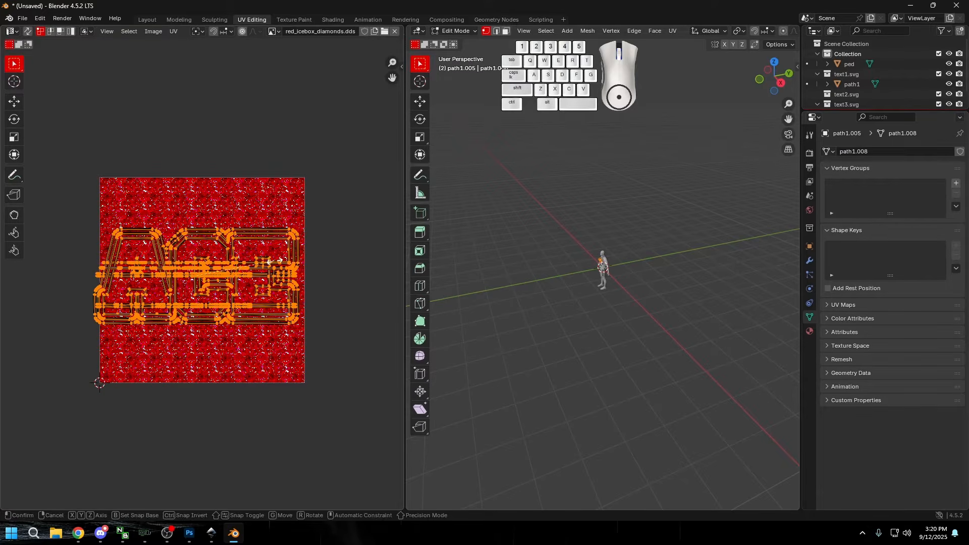
click(386, 158)
key(s)
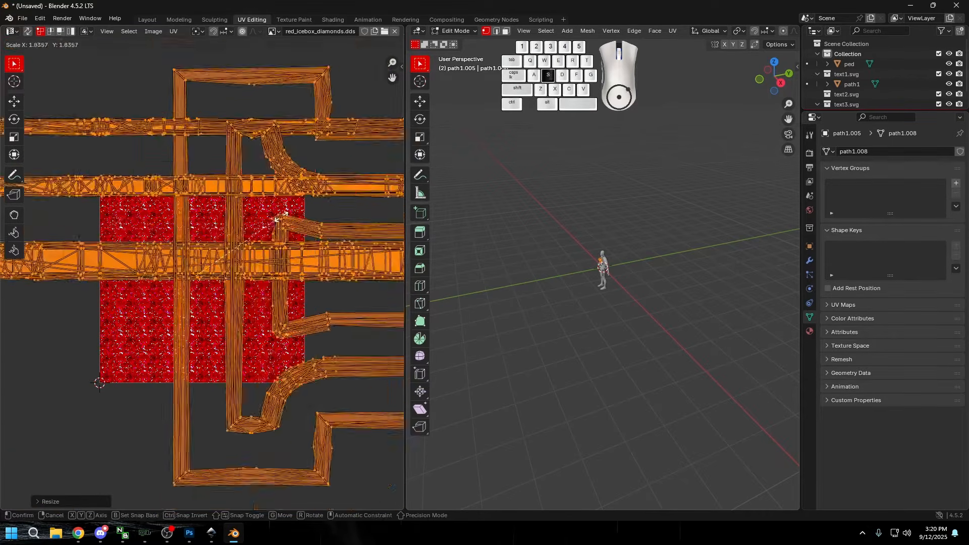
click(314, 177)
key(s)
click(359, 122)
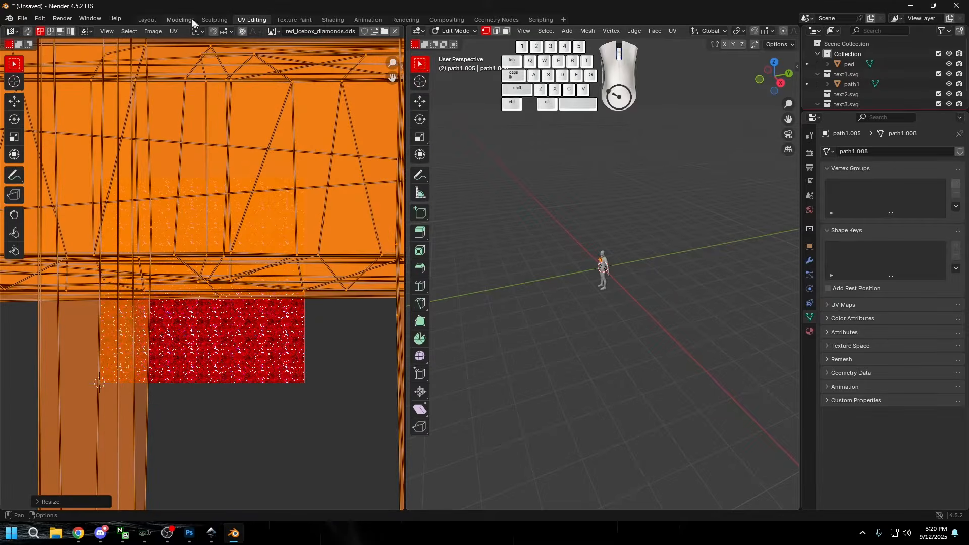
click(147, 20)
scroll(462, 301, up, 5)
scroll(499, 288, down, 3)
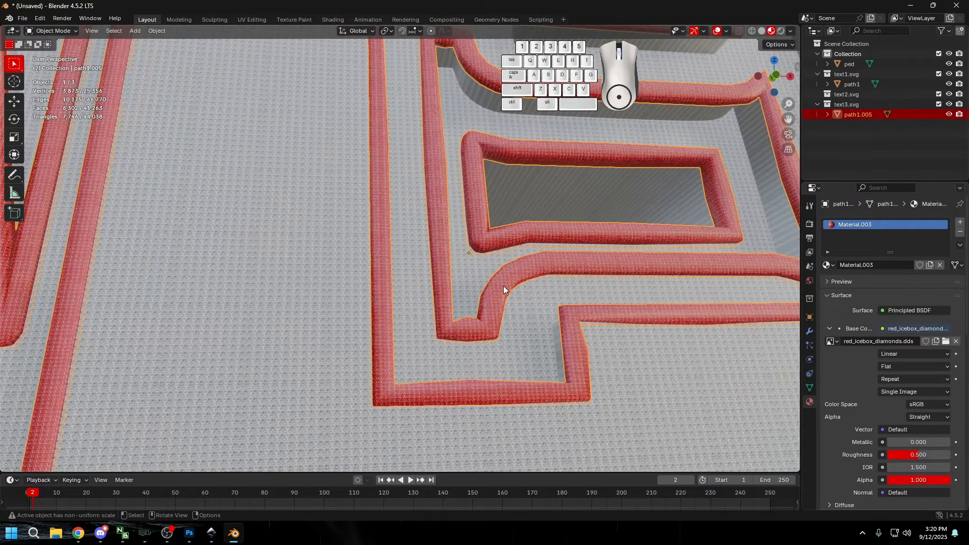
Step: Deselect the rims and examine the red and white diamond textures on the pendant from the front, the side and close up
scroll(504, 289, down, 8)
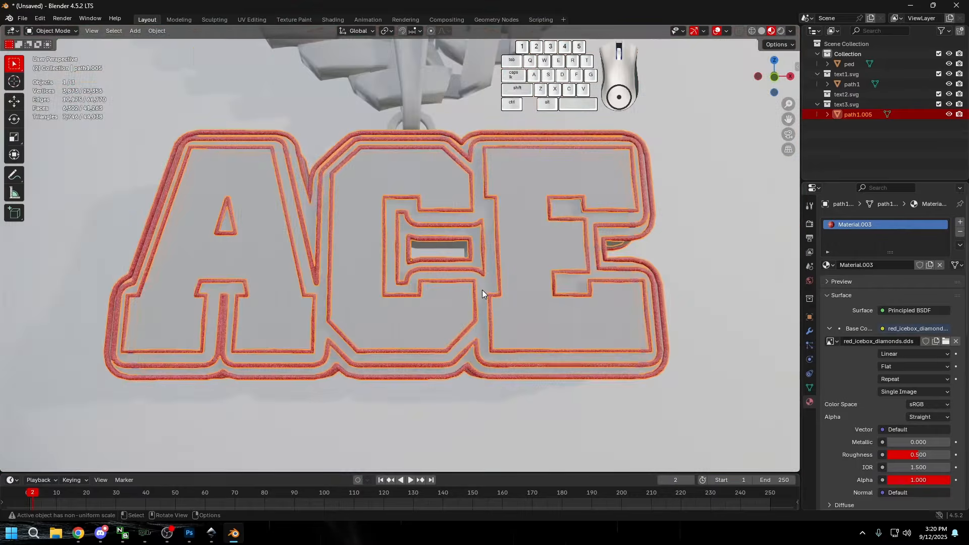
scroll(482, 289, down, 3)
middle_drag(483, 286, 419, 347)
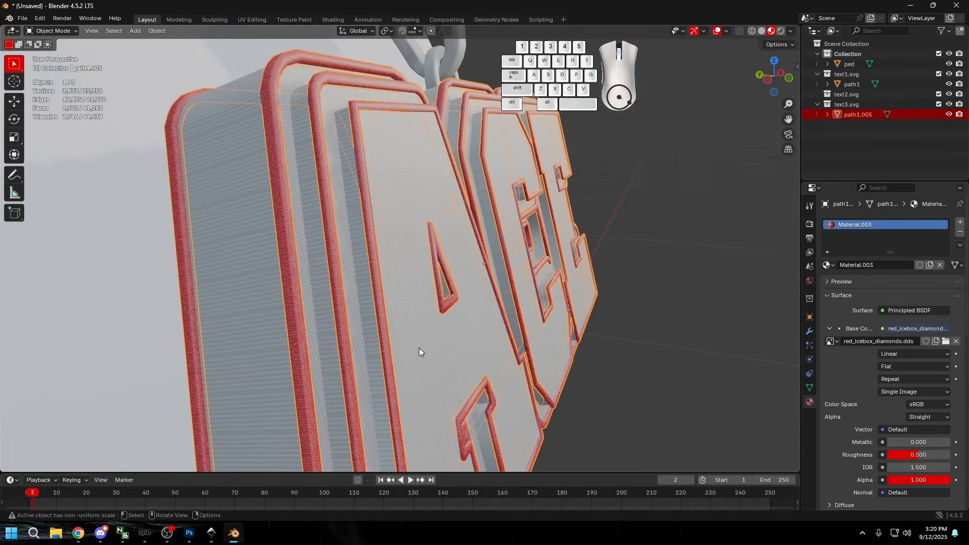
scroll(365, 351, up, 6)
scroll(374, 349, down, 10)
middle_drag(546, 376, 429, 150)
click(678, 157)
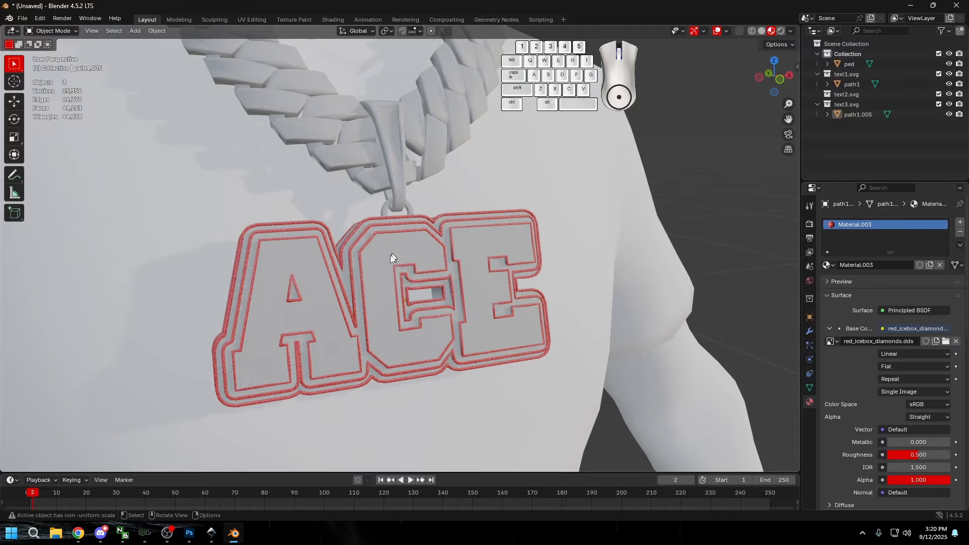
middle_drag(391, 258, 446, 298)
scroll(460, 284, down, 3)
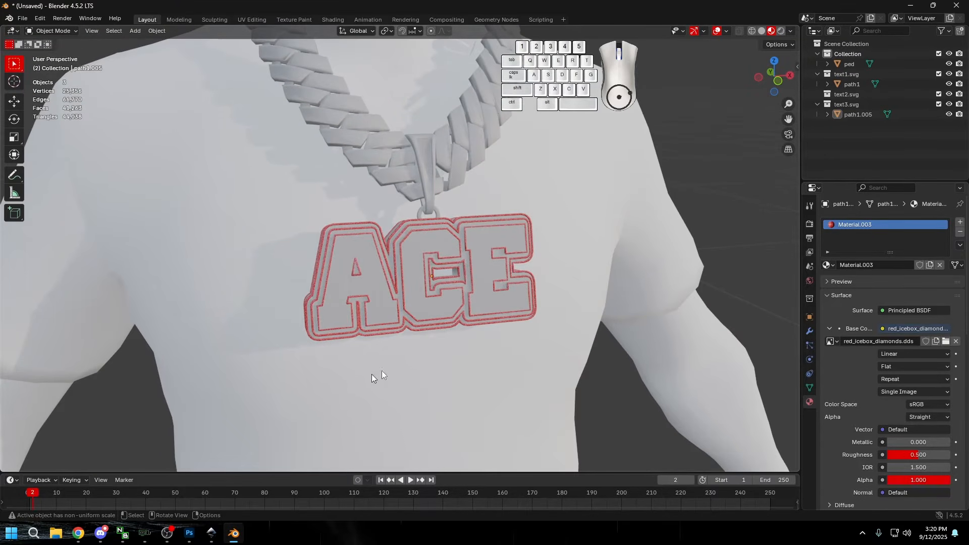
scroll(439, 194, up, 5)
scroll(401, 183, up, 3)
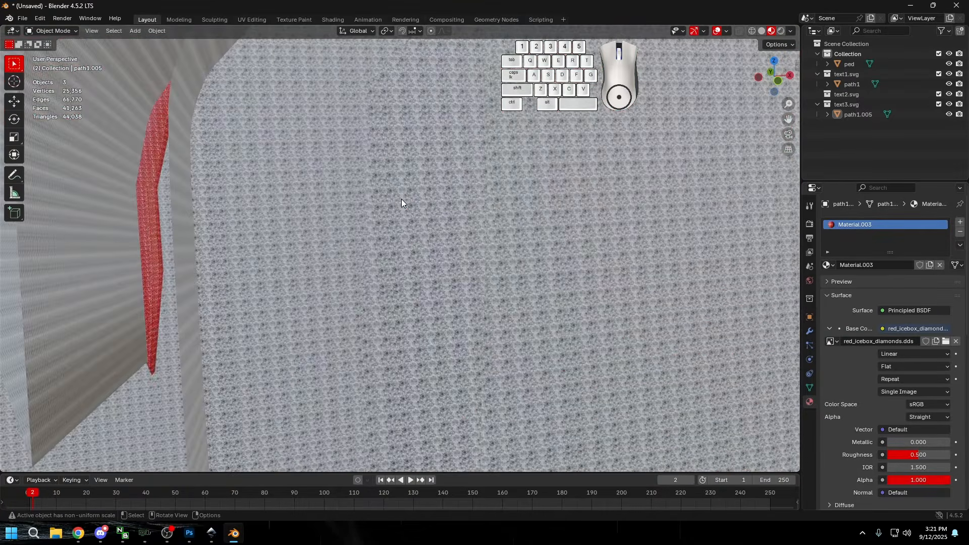
scroll(401, 198, down, 2)
scroll(404, 189, down, 8)
middle_drag(444, 217, 464, 220)
scroll(413, 291, up, 5)
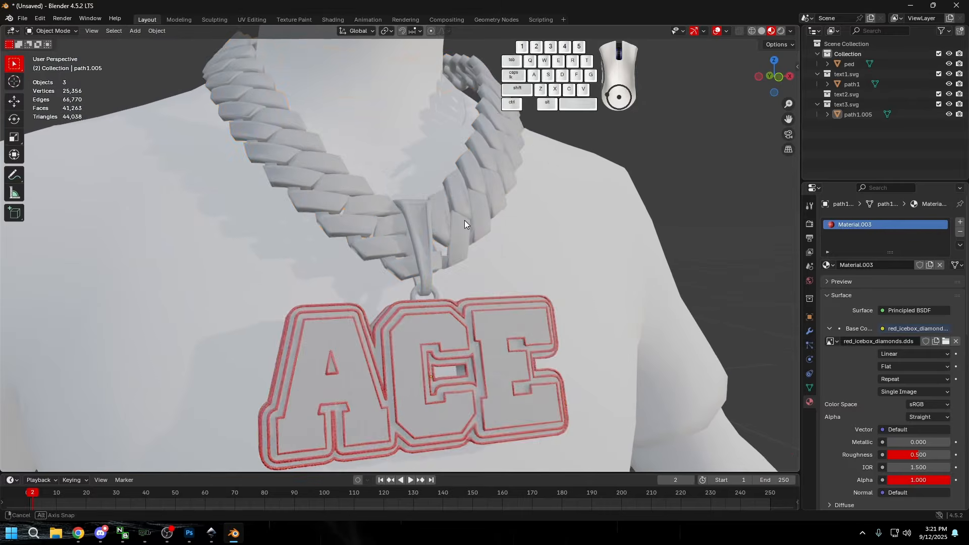
Step: Highlight the chain and rim objects, then delete the ped character body from the scene
click(438, 276)
shift+click(426, 316)
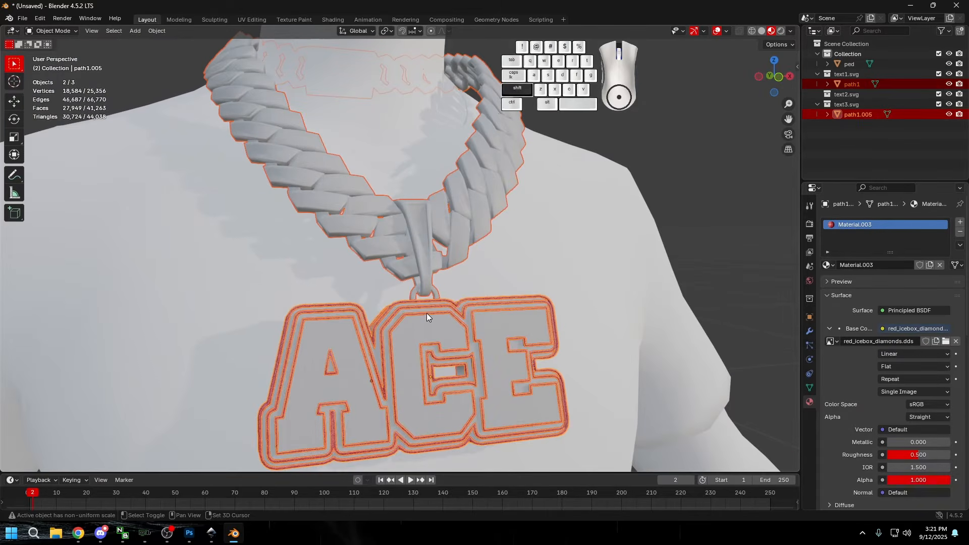
click(509, 163)
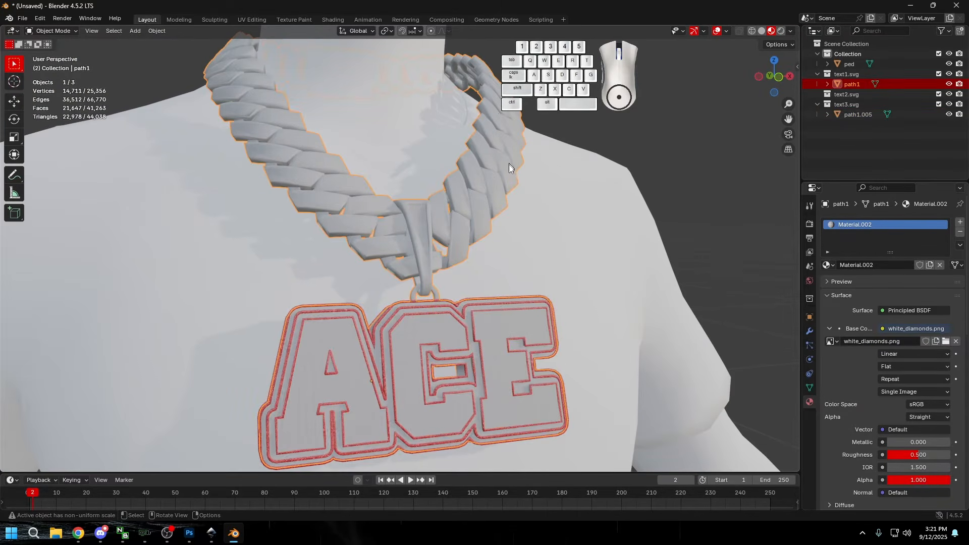
click(596, 186)
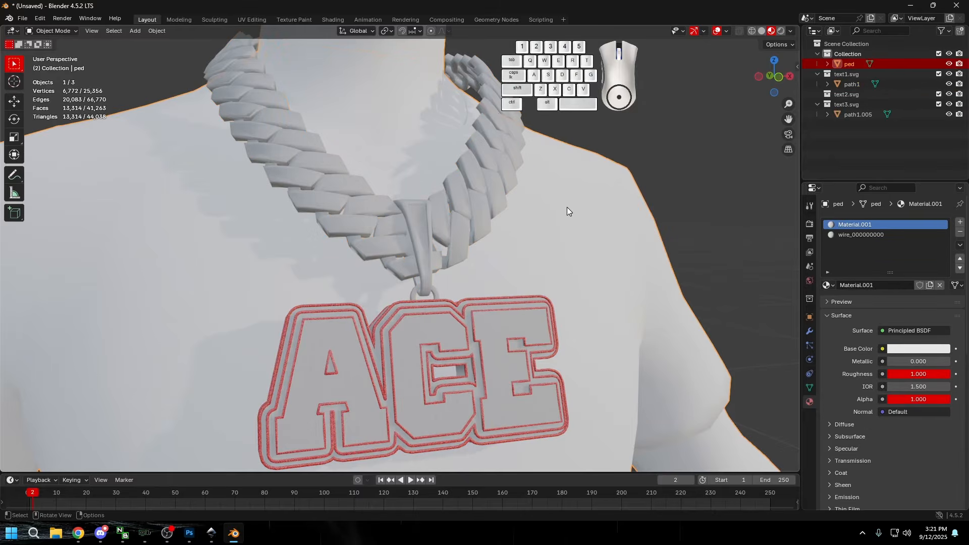
key(Delete)
Step: Select path1 and path1.005 alternately to check which parts of the chain and pendant each object contains
click(851, 74)
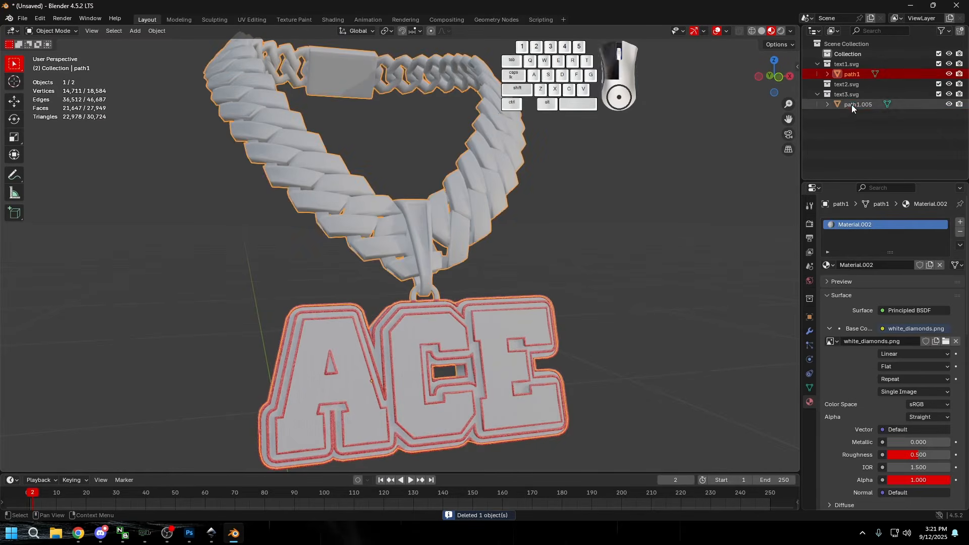
click(851, 105)
click(852, 76)
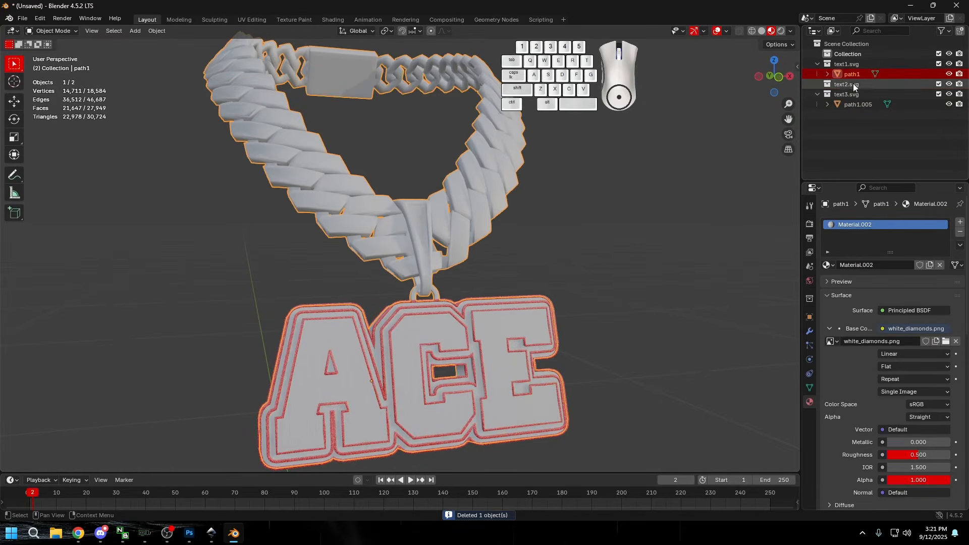
click(853, 105)
click(854, 75)
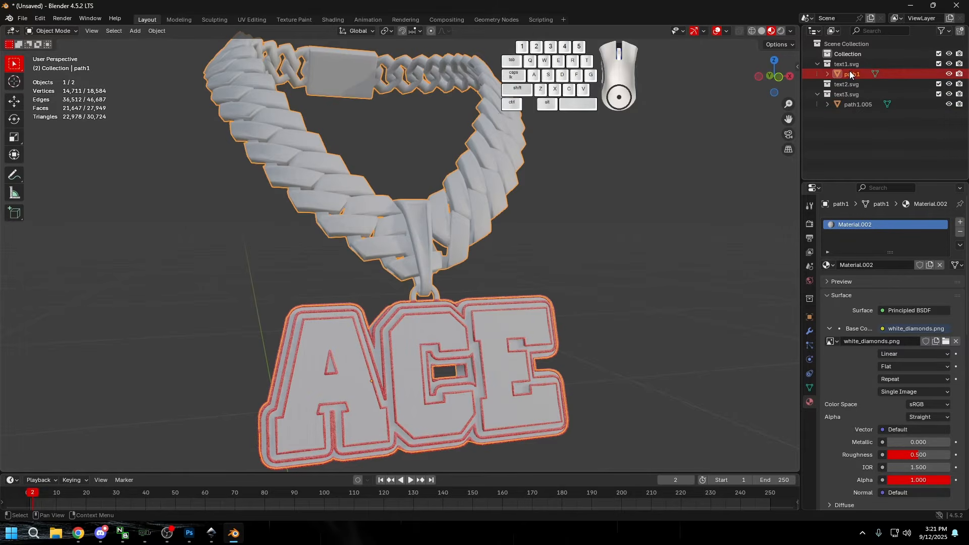
click(858, 103)
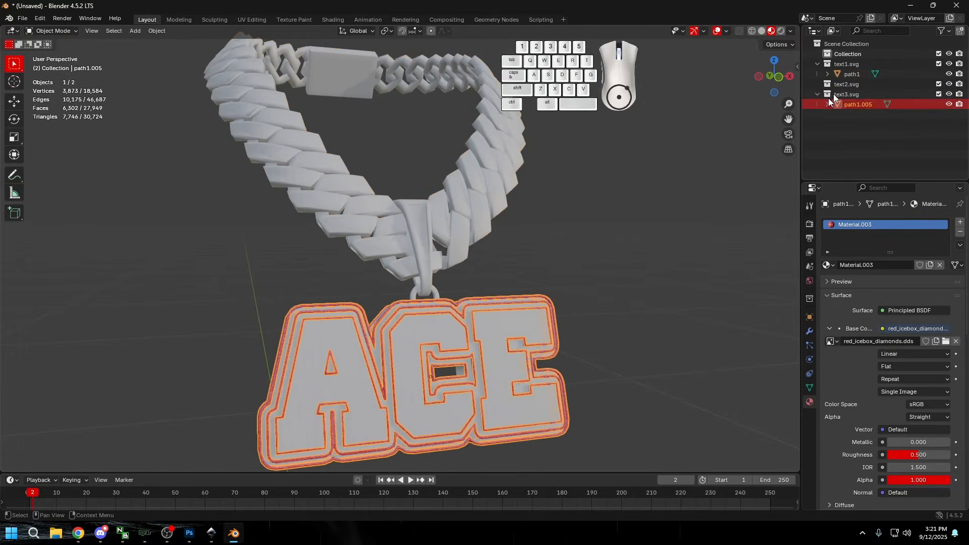
Step: Delete the text2.svg, text3.svg and text1.svg collections while keeping the chain and rim objects
click(858, 84)
key(Delete)
click(857, 84)
key(Delete)
click(854, 64)
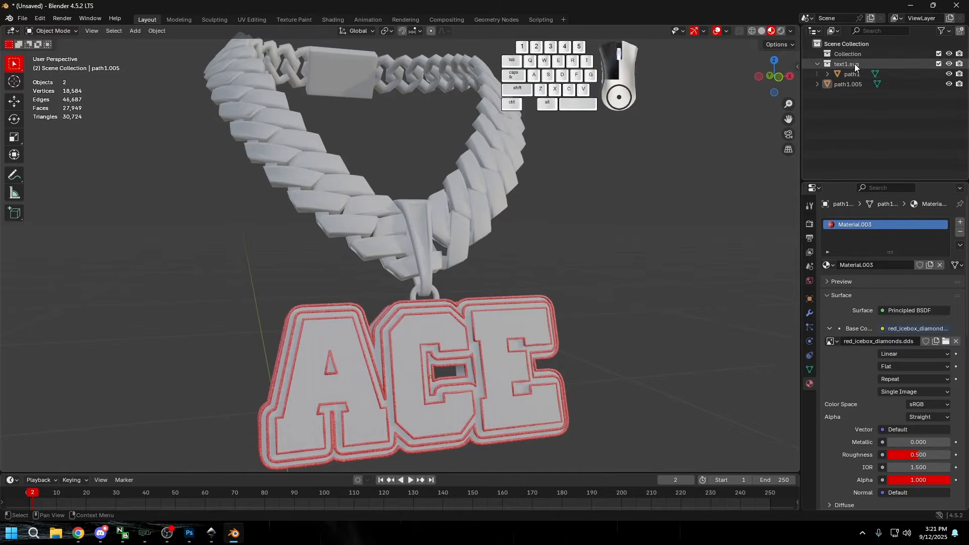
key(Delete)
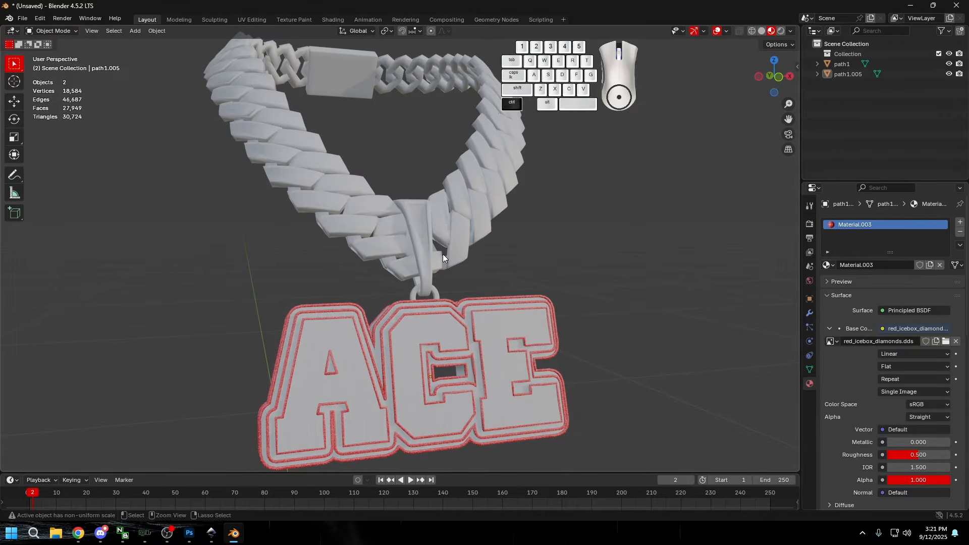
ctrl+middle_drag(438, 252, 277, 211)
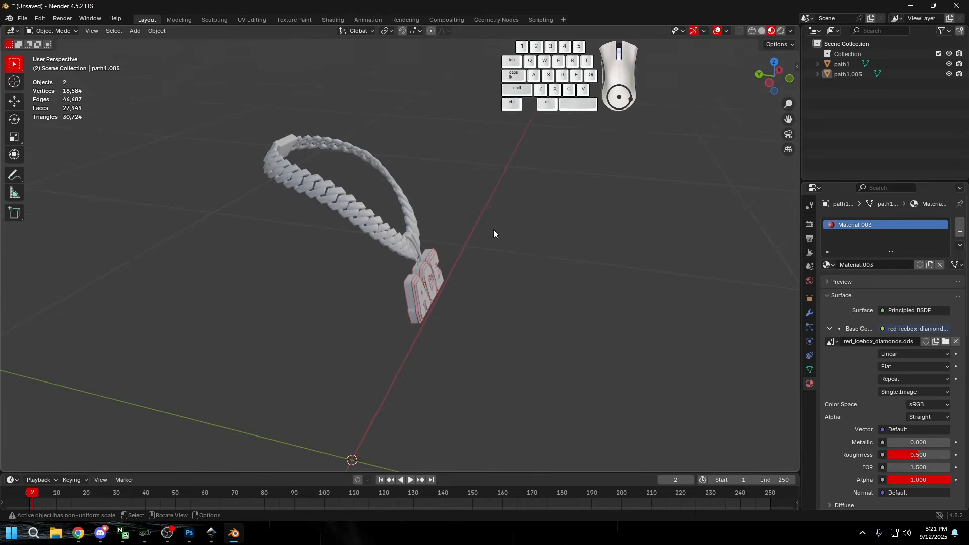
middle_drag(493, 233, 471, 278)
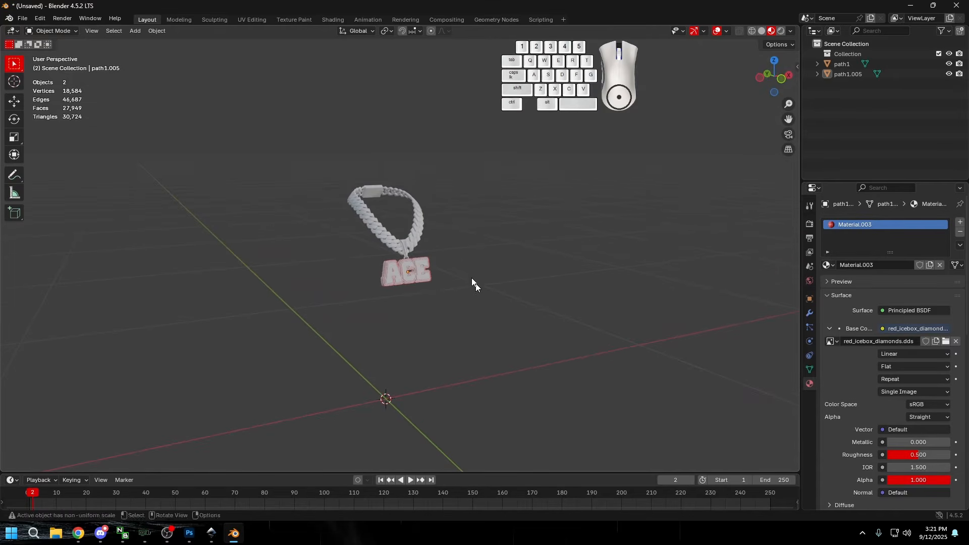
click(22, 20)
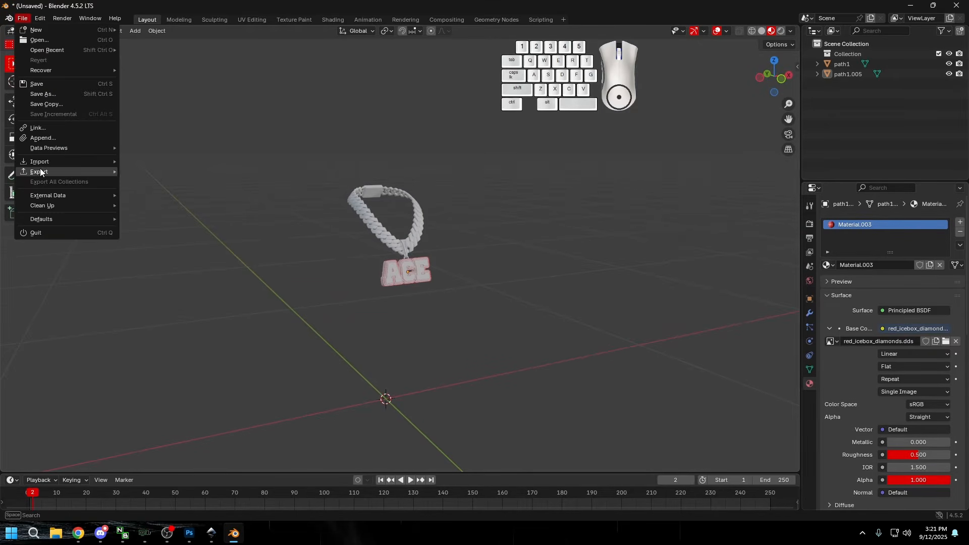
scroll(404, 207, up, 4)
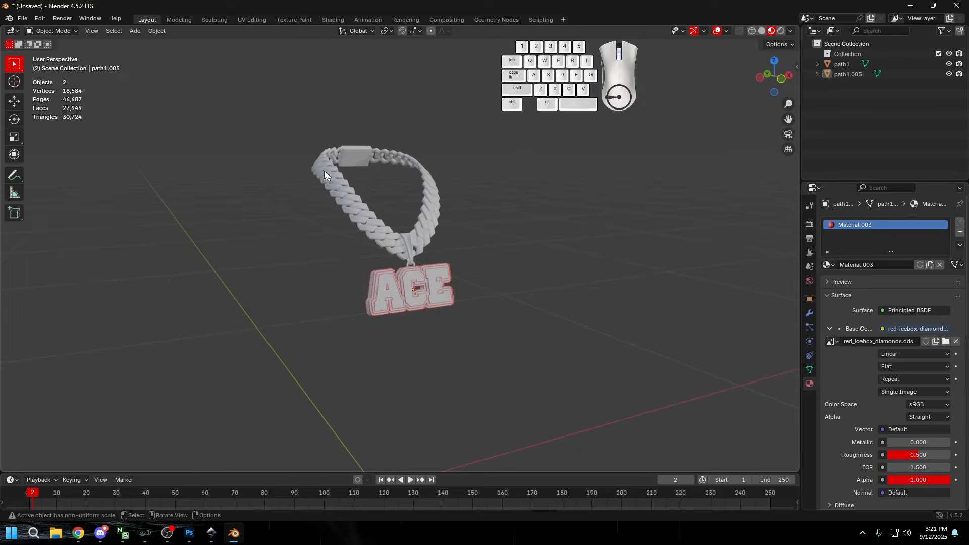
Step: Delete loose vertices and edges from all the chain and rim geometry, then return to object mode with nothing selected
click(408, 238)
key(a)
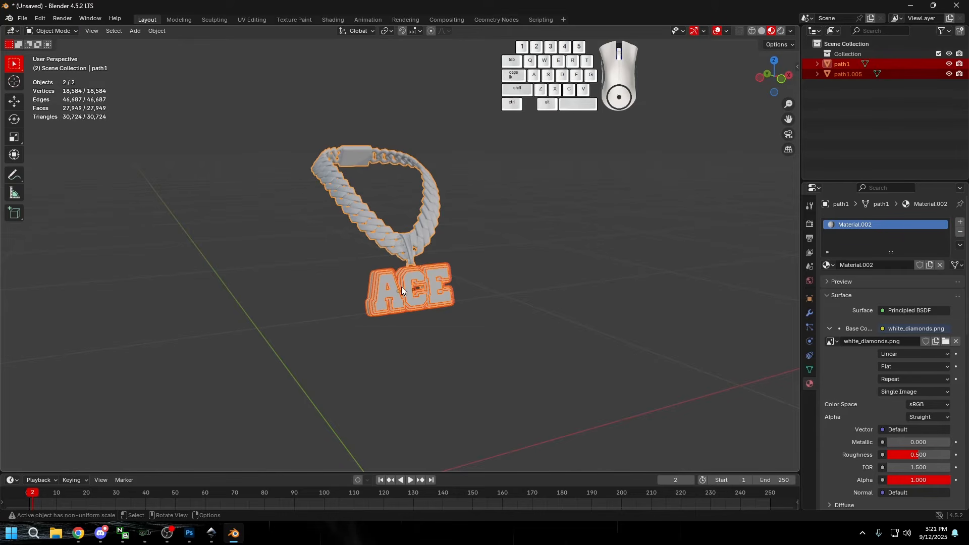
key(Tab)
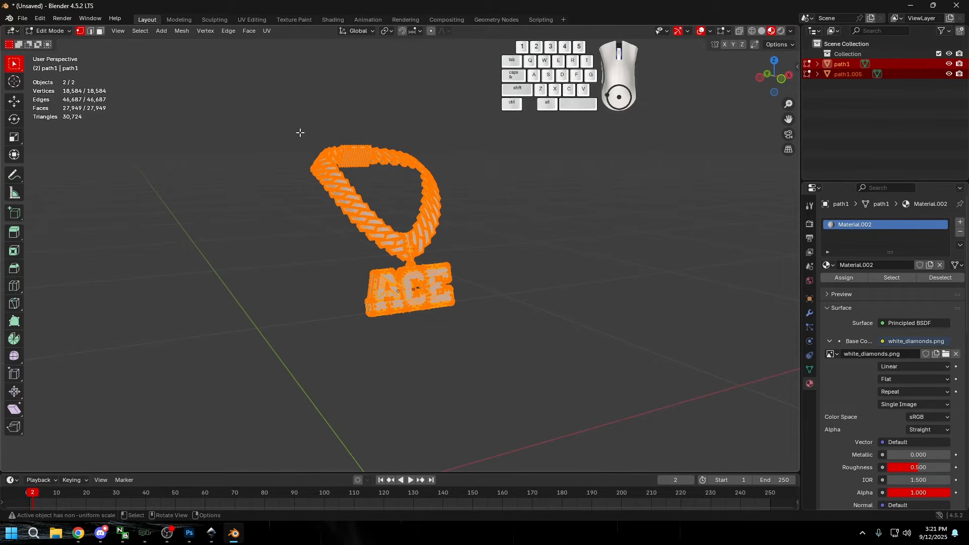
click(180, 31)
mouse_move(208, 266)
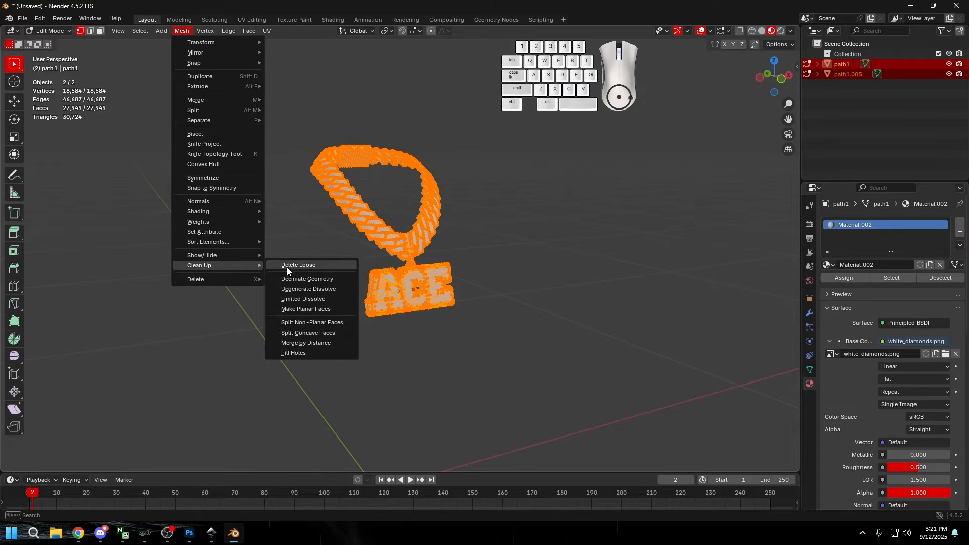
click(287, 266)
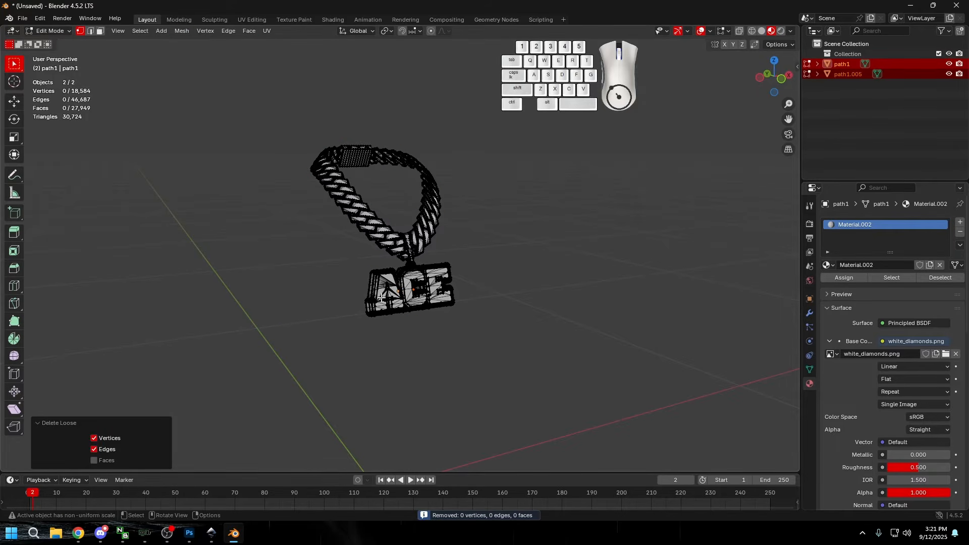
key(Tab)
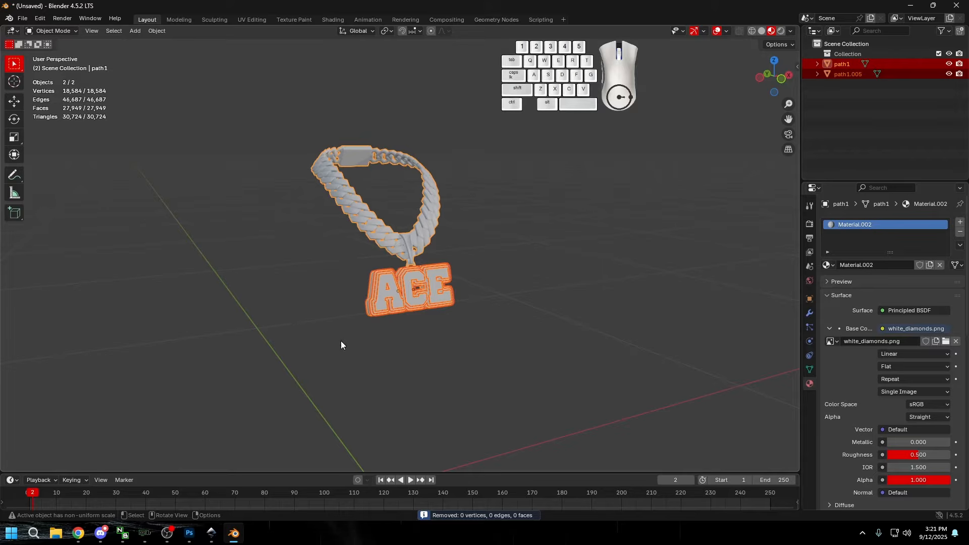
click(336, 362)
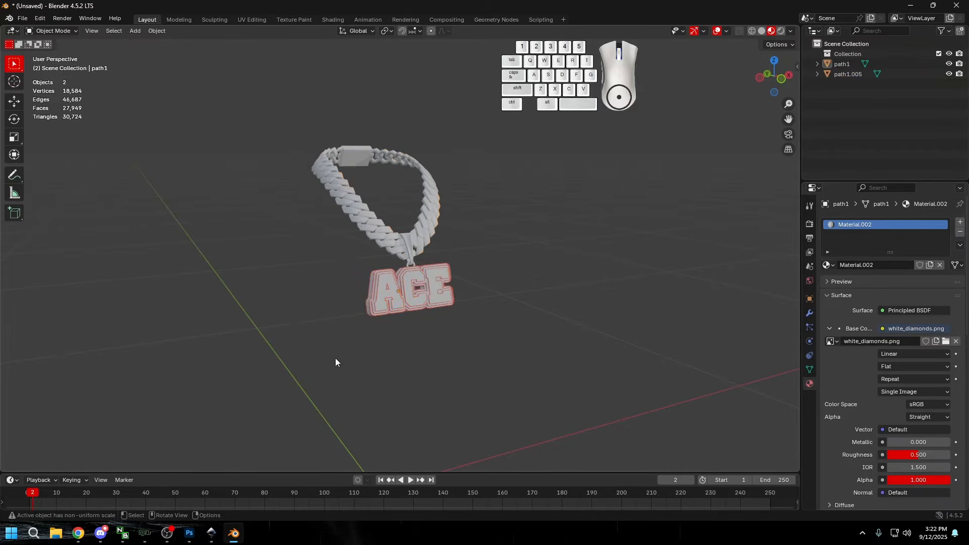
Step: Export the whole chain and pendant scene as a Wavefront OBJ named Untitled.obj into the Downloads\chain folder
scroll(356, 312, up, 3)
middle_drag(347, 293, 500, 305)
scroll(379, 324, up, 2)
middle_drag(512, 302, 461, 302)
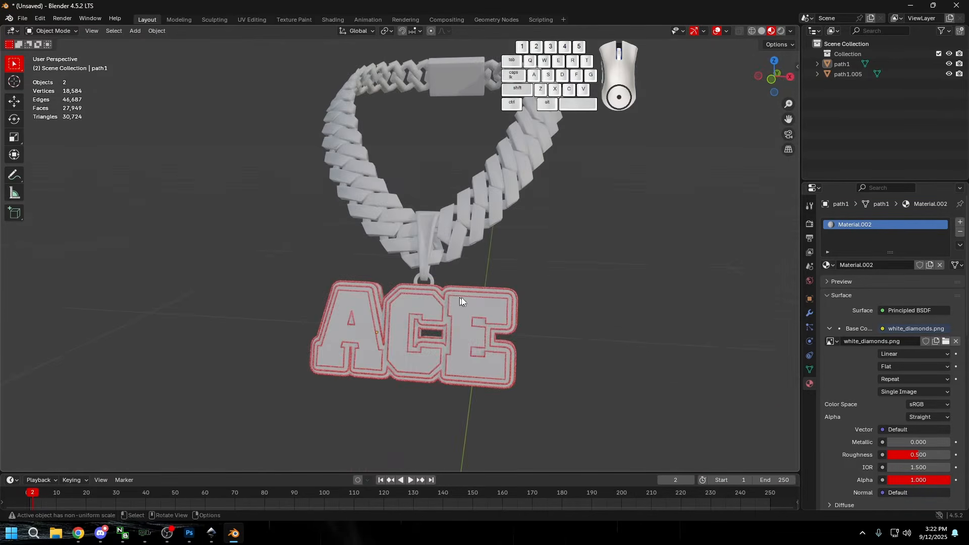
scroll(495, 302, down, 2)
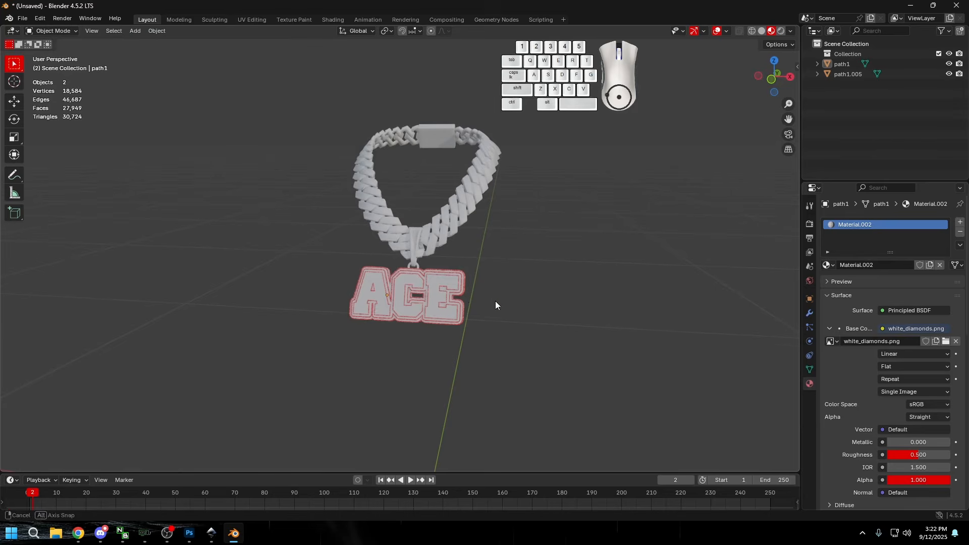
click(23, 18)
mouse_move(47, 171)
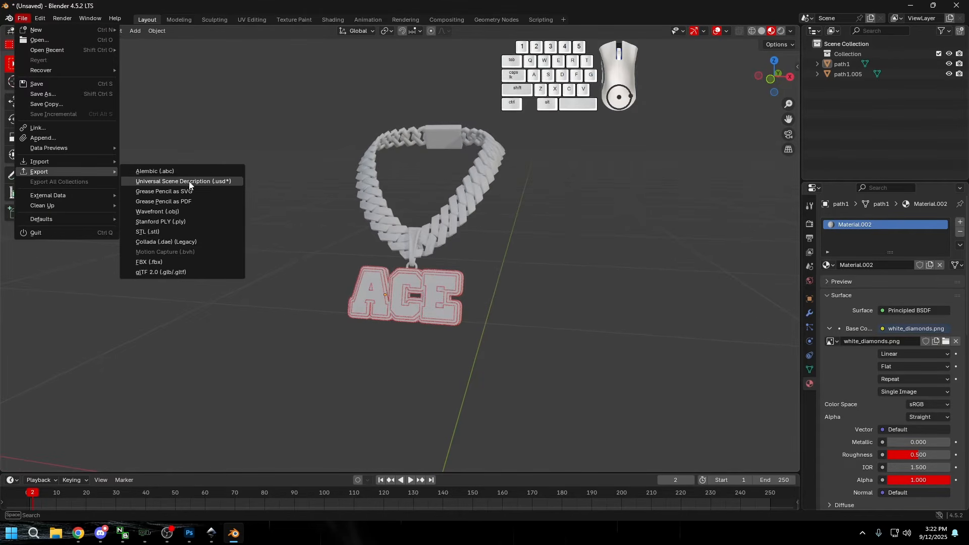
click(166, 211)
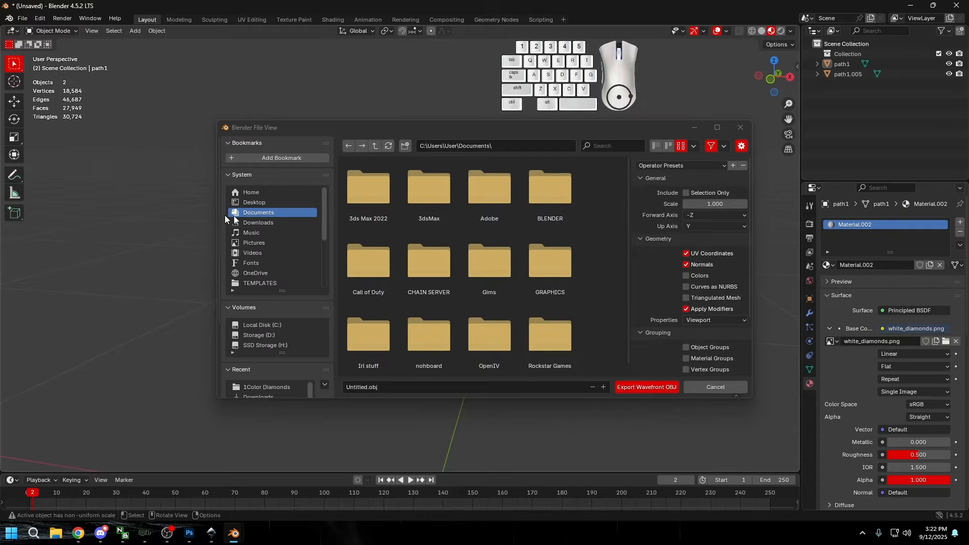
click(283, 222)
double_click(370, 192)
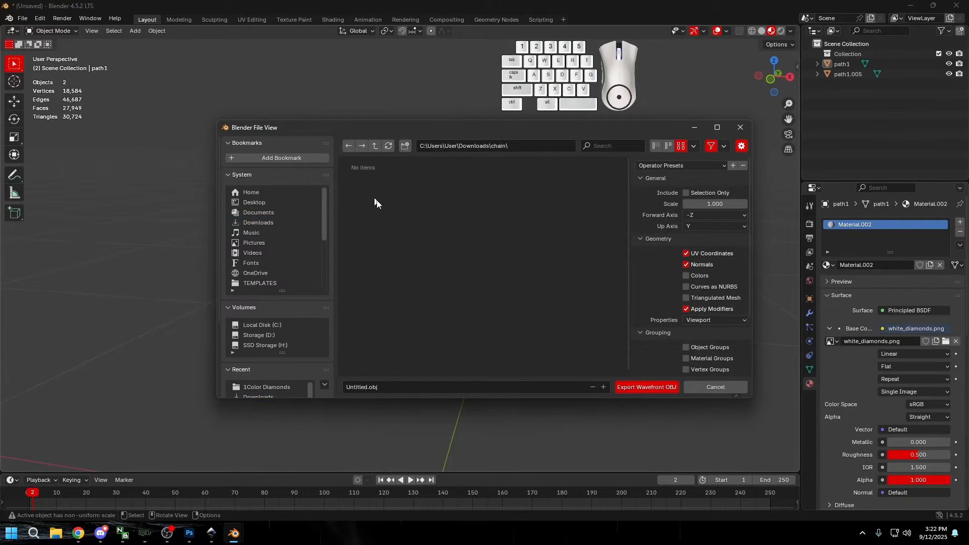
click(652, 387)
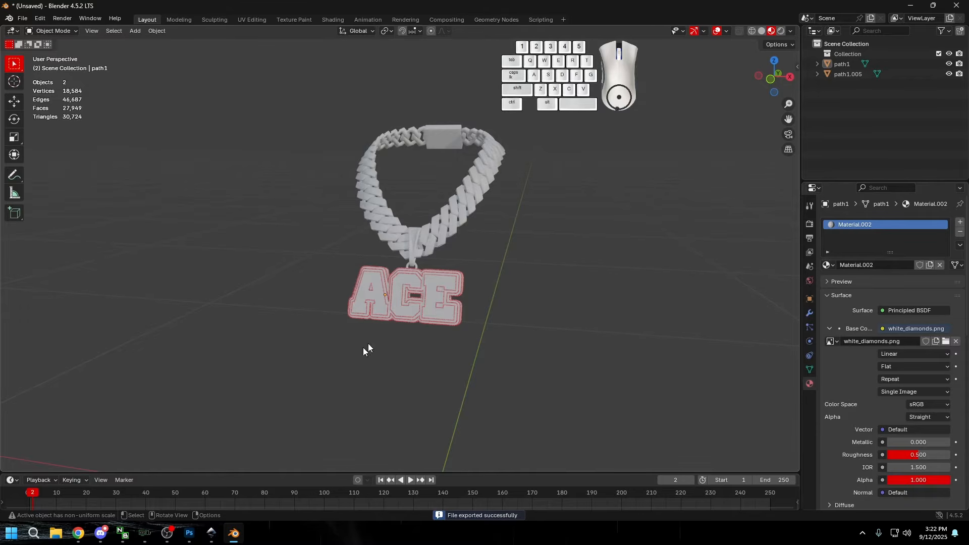
Step: Launch 3ds Max 2022 and dismiss its welcome screen and security messages
key(super)
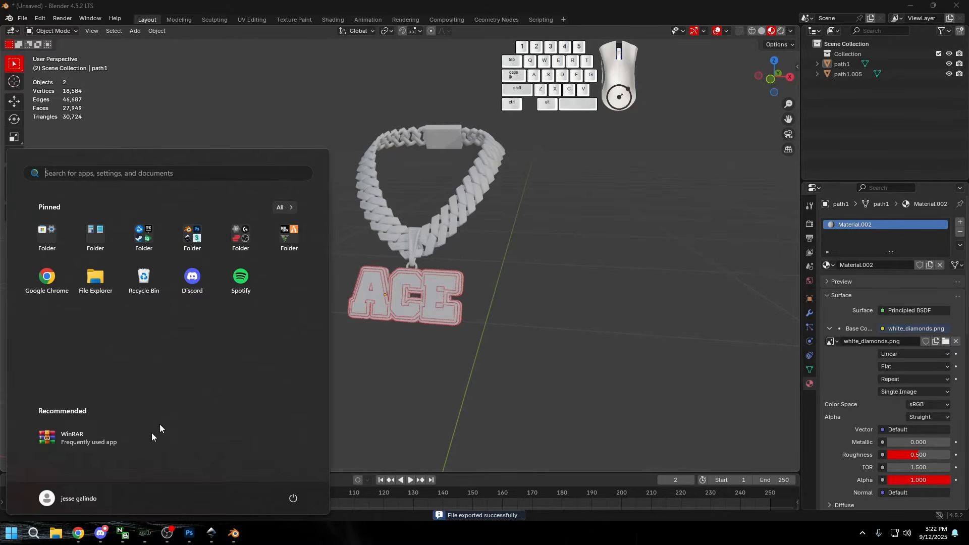
click(192, 238)
click(240, 304)
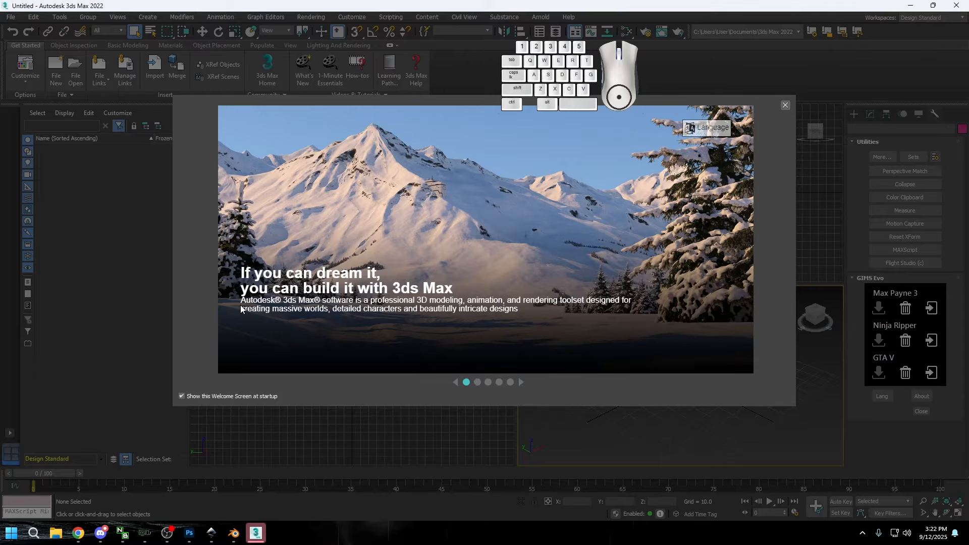
click(783, 105)
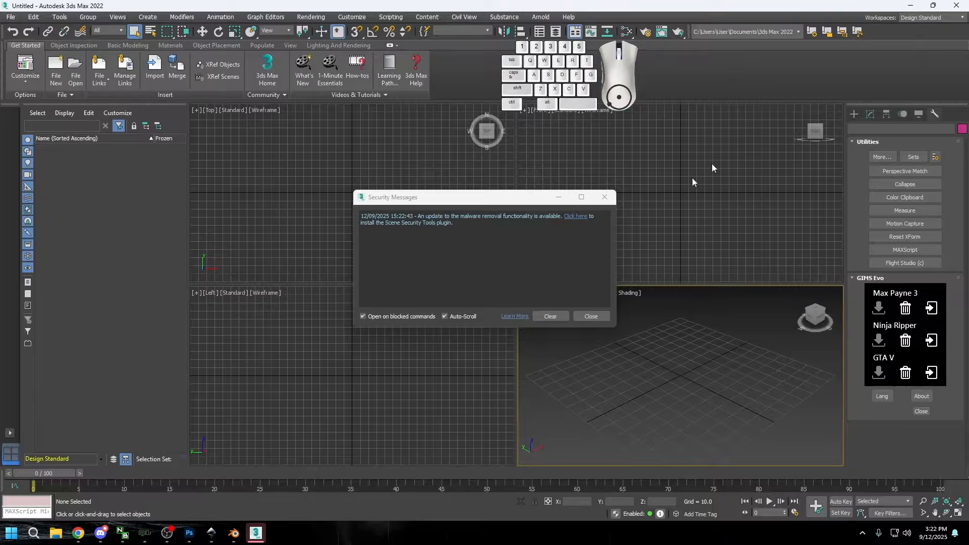
click(582, 316)
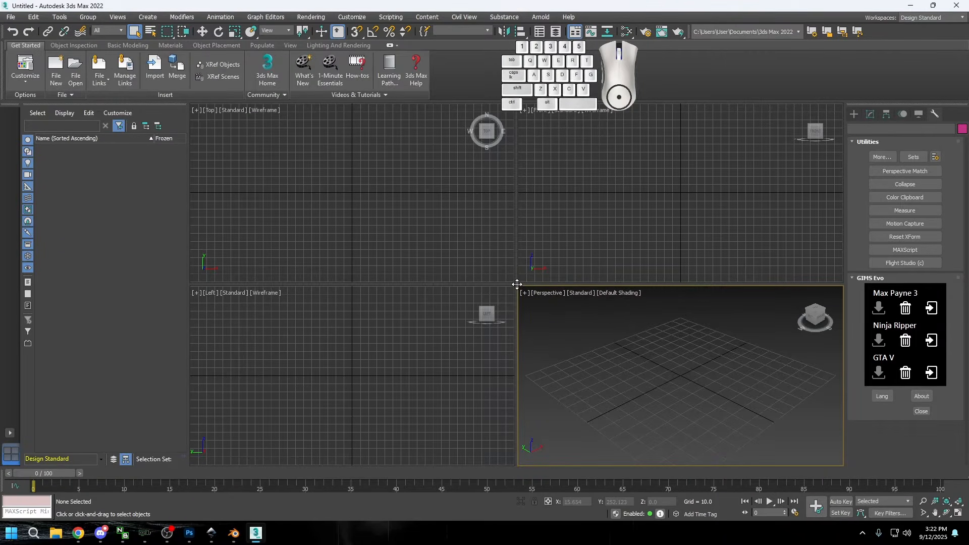
Step: Enlarge the perspective viewport over the others and set it to Orthographic view with High Quality rendering
drag(193, 110, 194, 112)
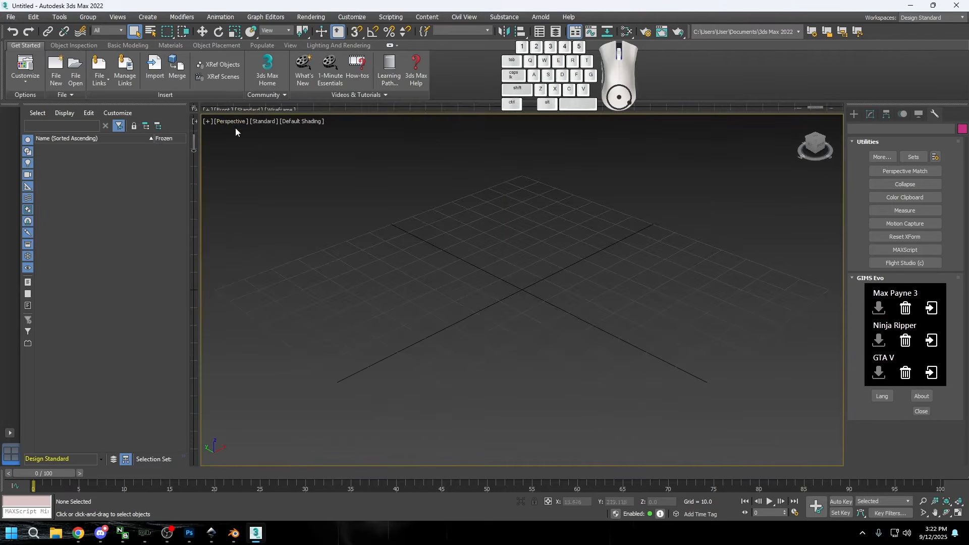
click(233, 123)
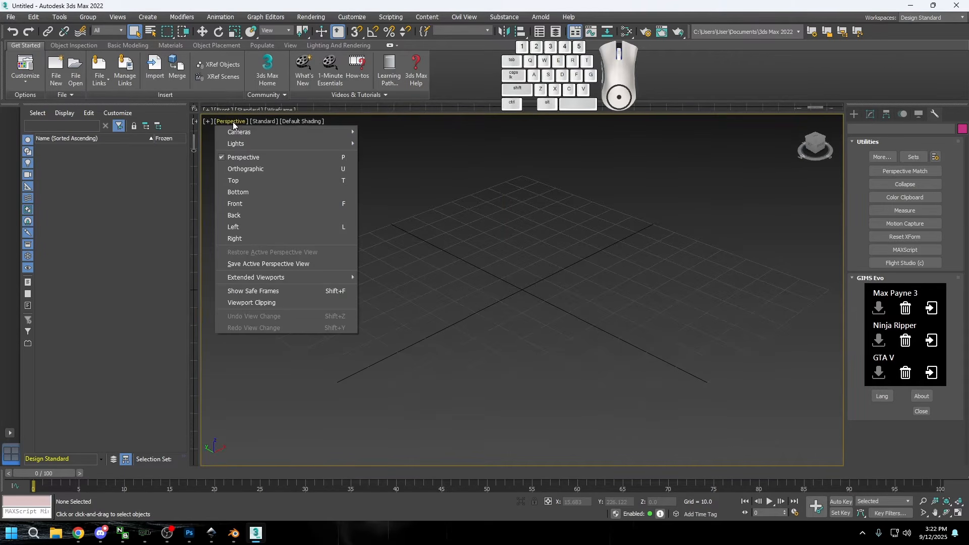
click(244, 172)
click(267, 121)
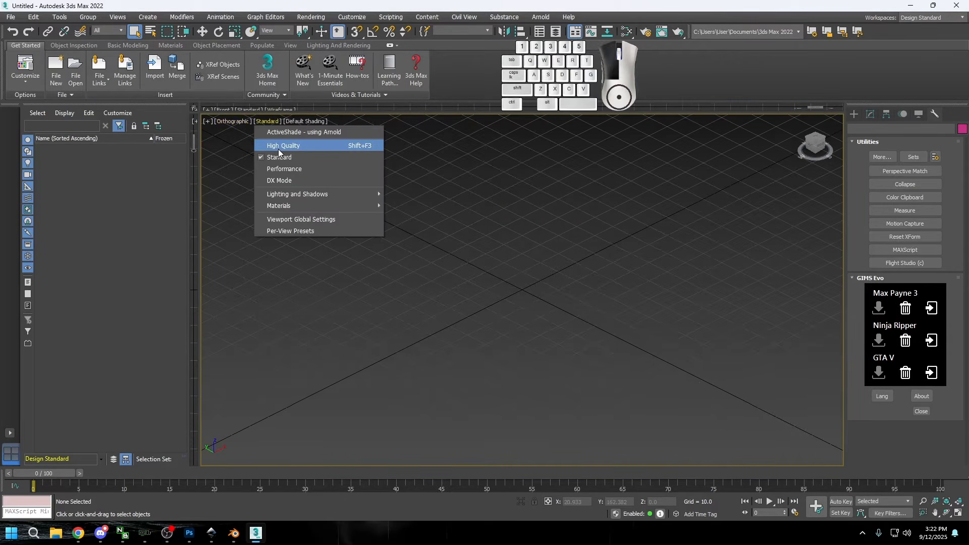
click(279, 146)
Step: Import the Untitled OBJ from the Downloads\chain folder with both objects, path1 and path1_005, included
click(11, 18)
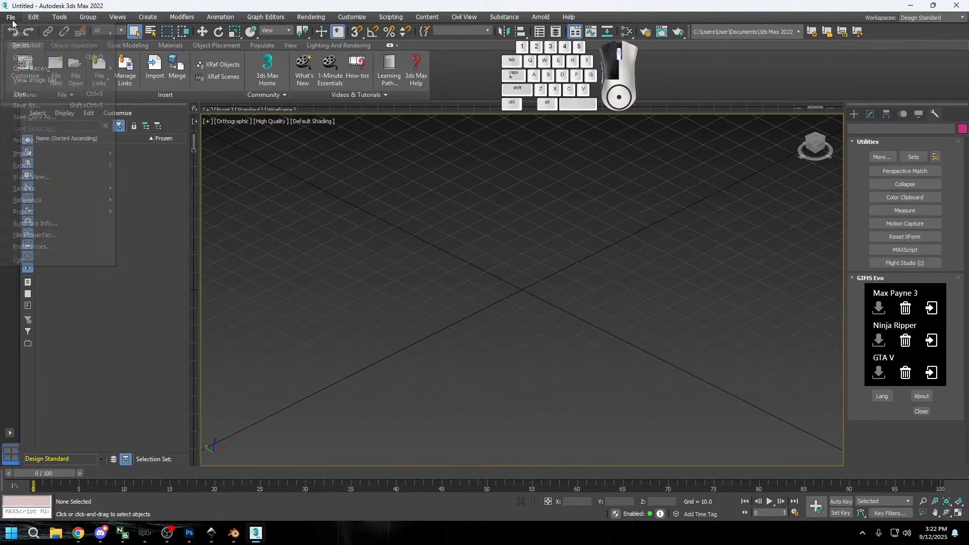
mouse_move(22, 153)
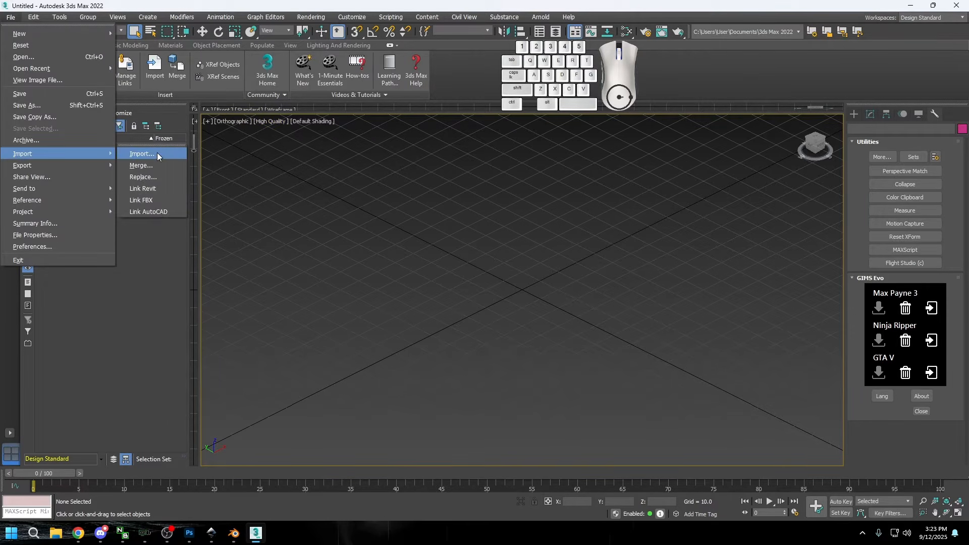
click(154, 154)
click(29, 77)
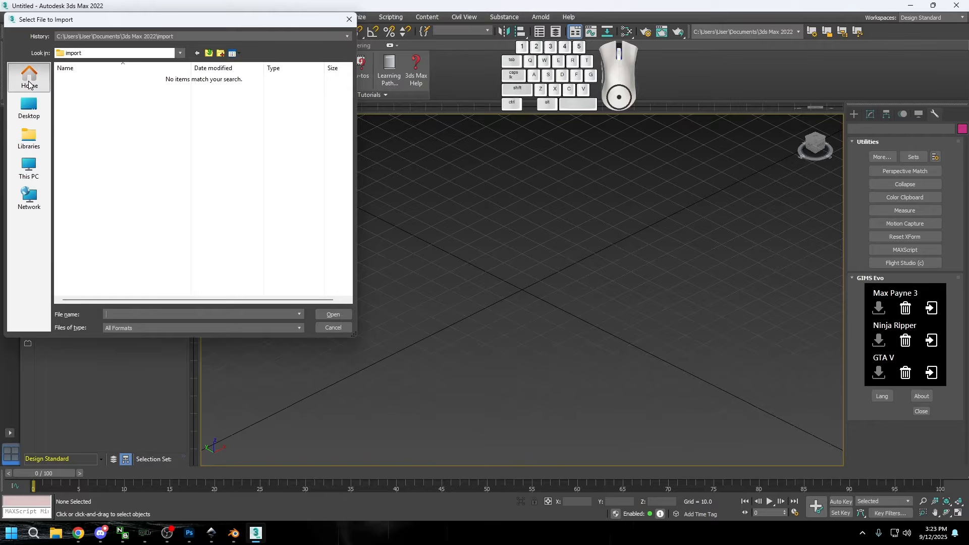
double_click(171, 96)
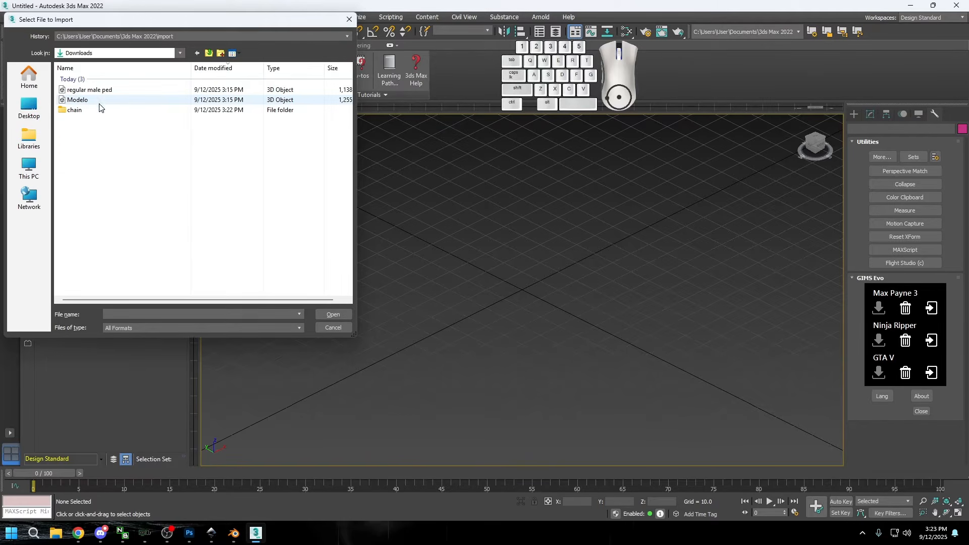
click(92, 110)
double_click(92, 111)
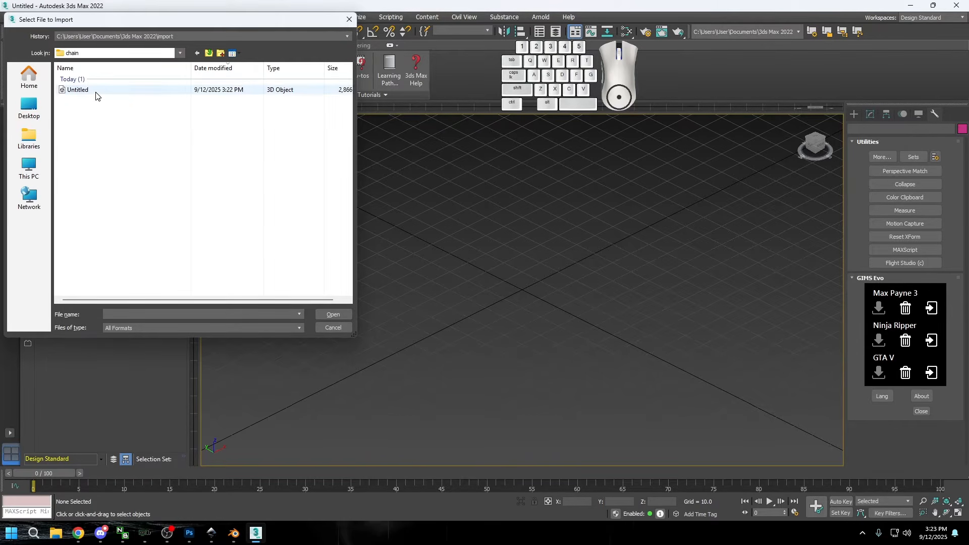
double_click(95, 90)
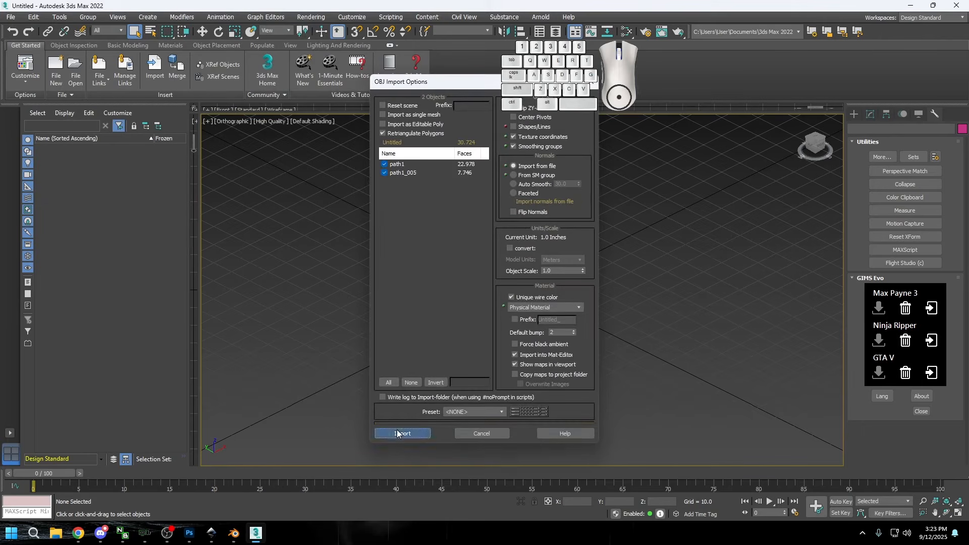
click(402, 434)
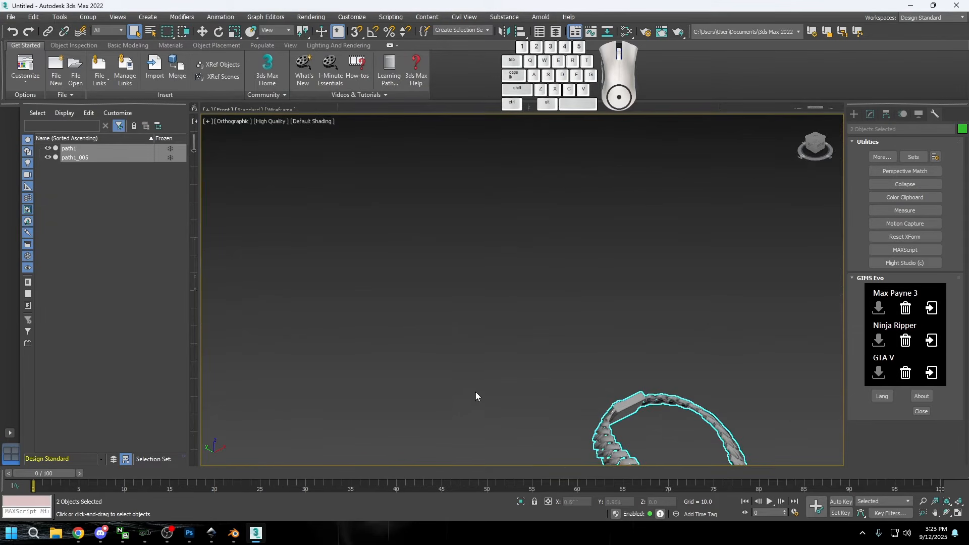
Step: Show the polygon and vertex statistics in the viewport and deselect the imported chain objects
scroll(454, 267, down, 3)
key(7)
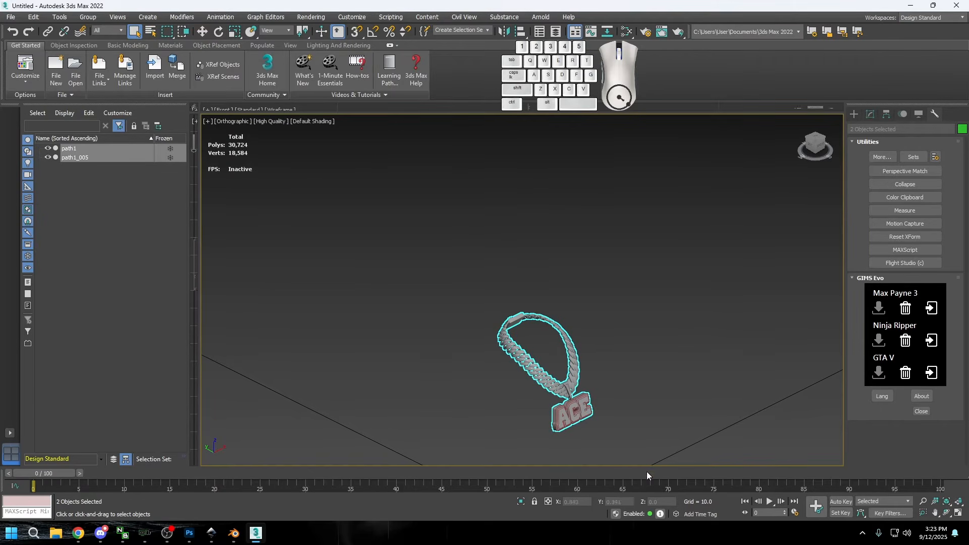
middle_drag(622, 448, 596, 319)
click(595, 320)
Step: Examine the imported ACE pendant, its red rims and the chain links close up and as a whole
scroll(581, 303, up, 4)
scroll(562, 283, down, 2)
scroll(387, 294, up, 2)
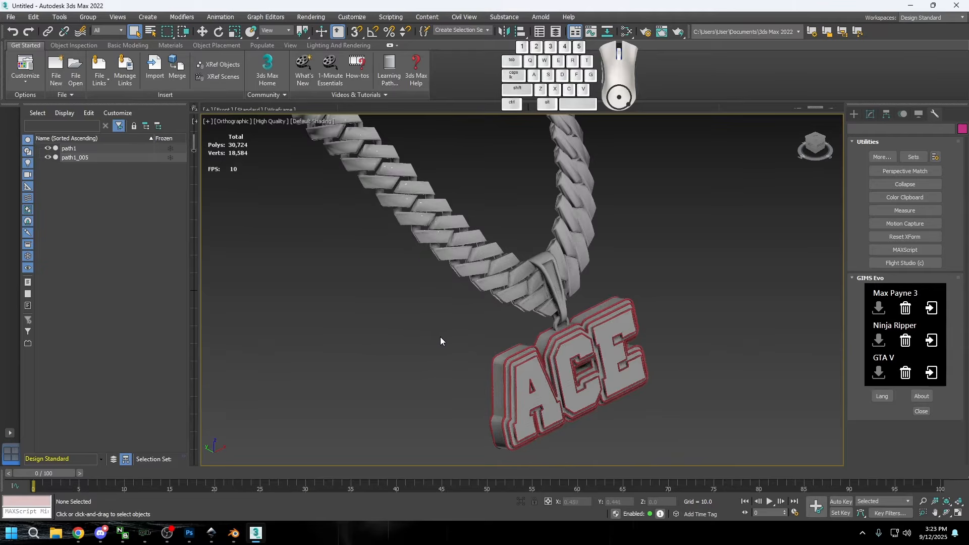
scroll(443, 340, down, 1)
scroll(483, 263, down, 1)
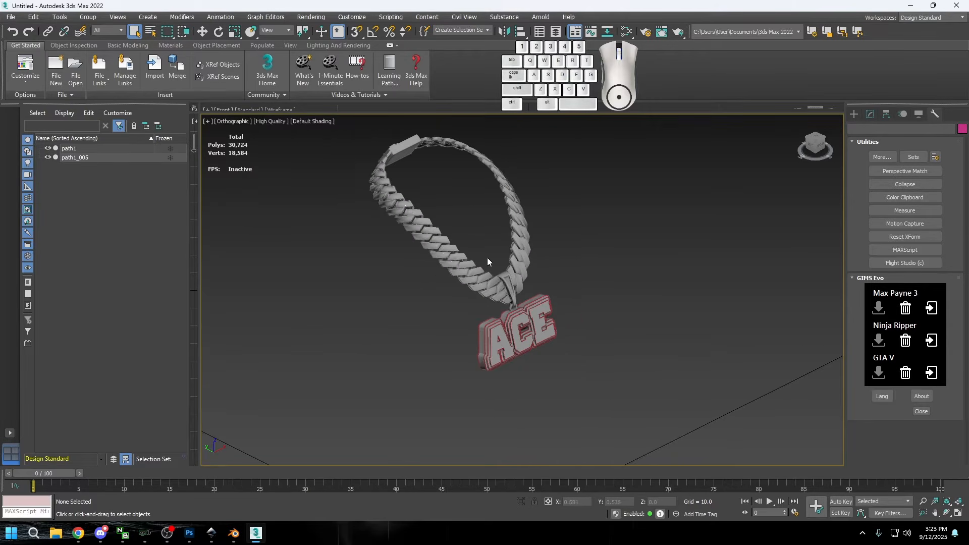
scroll(433, 232, up, 3)
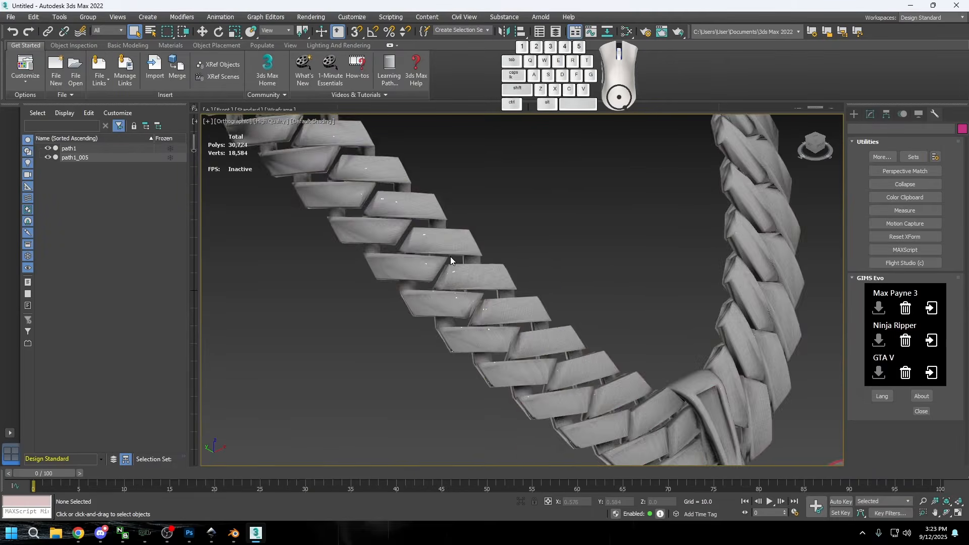
scroll(454, 262, up, 2)
scroll(454, 259, down, 5)
scroll(444, 252, down, 1)
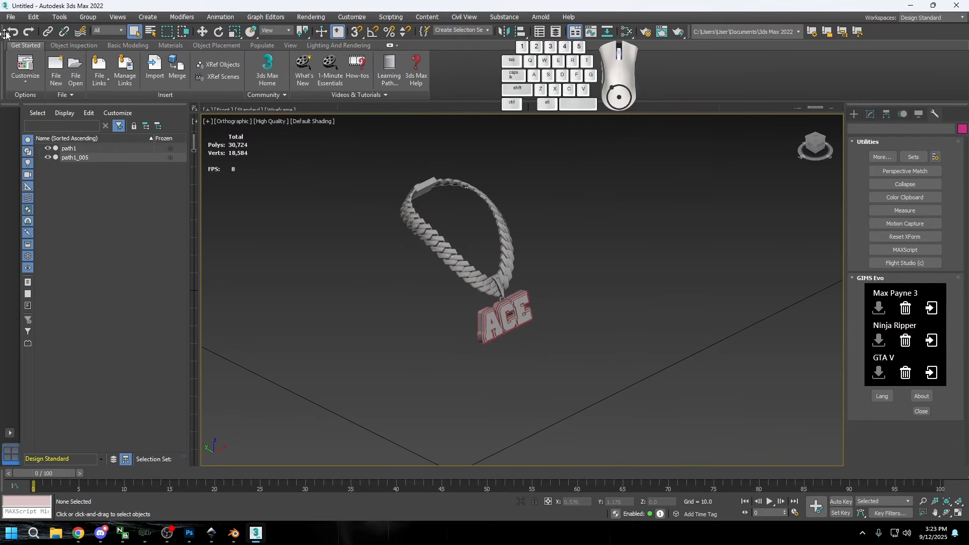
Step: Import the regular male ped OBJ from the Downloads folder, dismiss the import summary and deselect everything
click(10, 17)
mouse_move(101, 151)
click(164, 155)
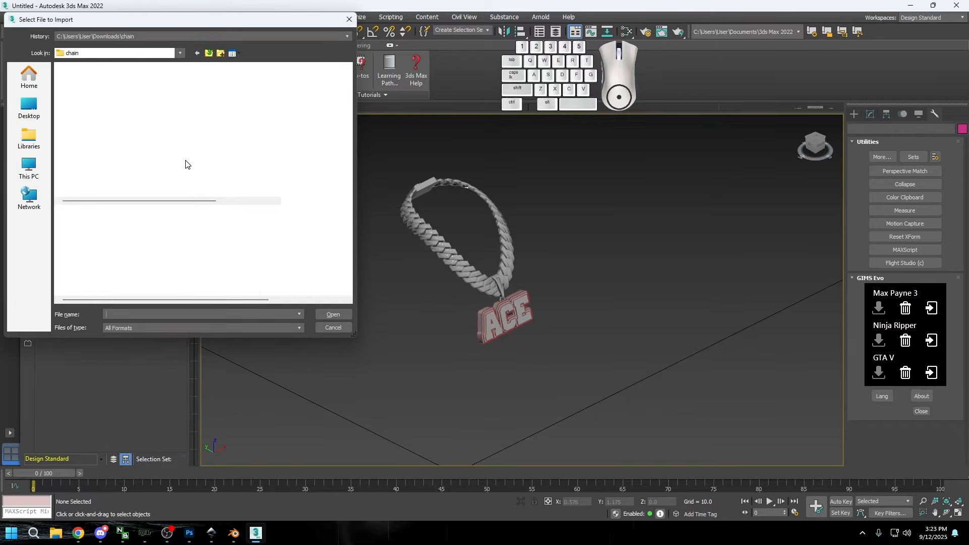
click(28, 78)
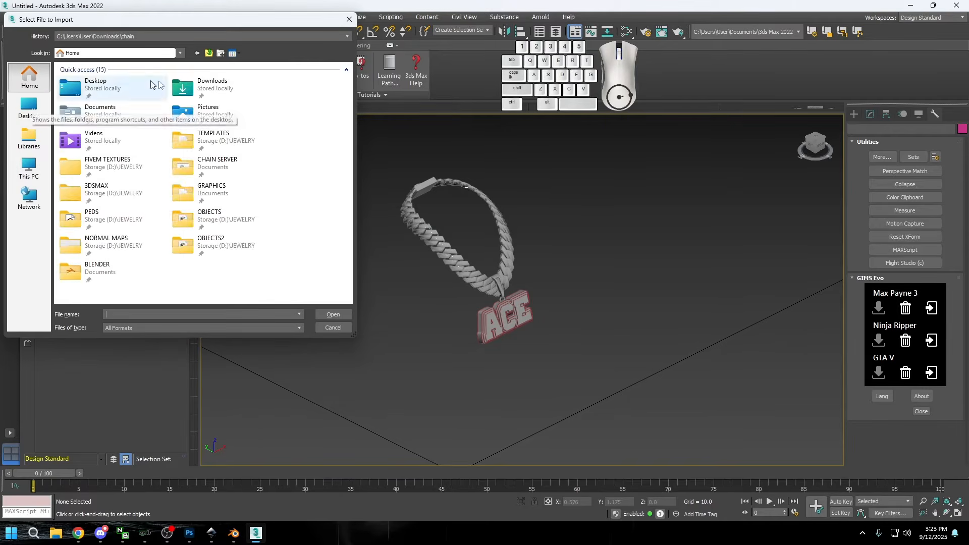
double_click(206, 78)
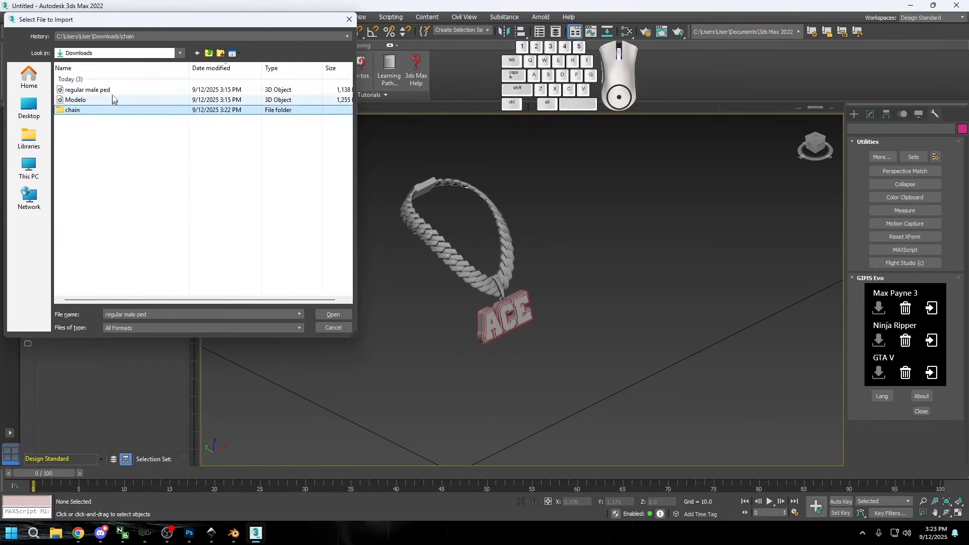
double_click(86, 90)
click(417, 433)
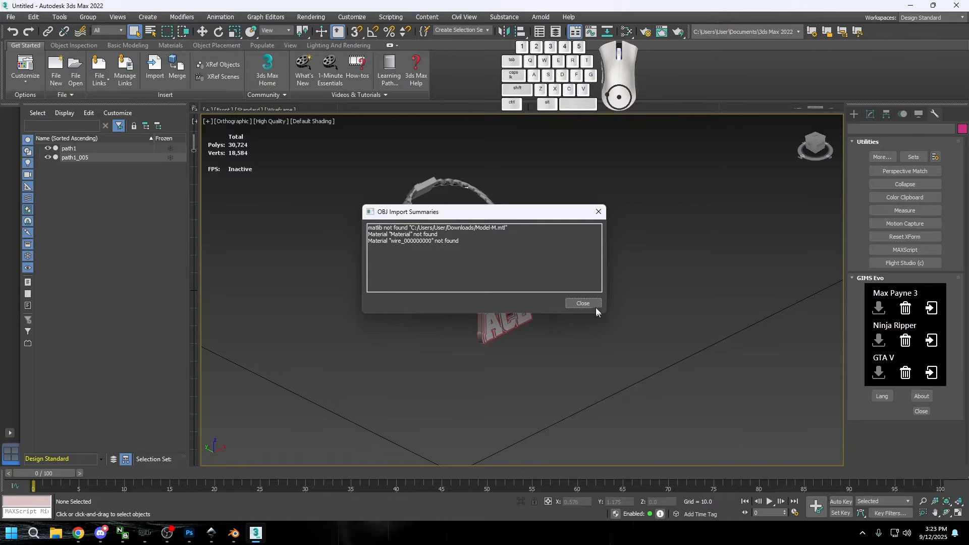
click(582, 303)
click(627, 246)
Step: Examine how the chain and ACE pendant sit on the ped, selecting path1 and path1_005 to tell the parts apart
scroll(540, 204, up, 6)
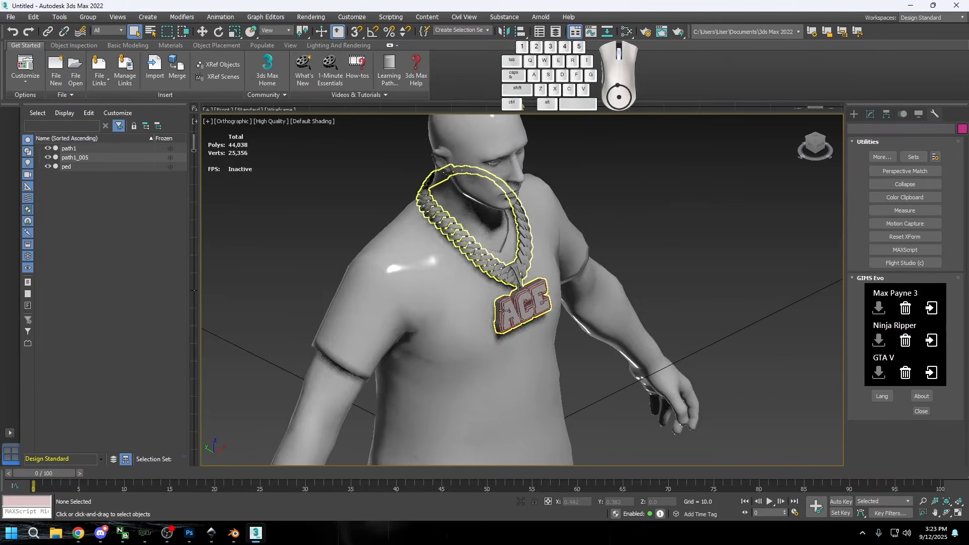
scroll(503, 309, up, 3)
scroll(517, 249, up, 6)
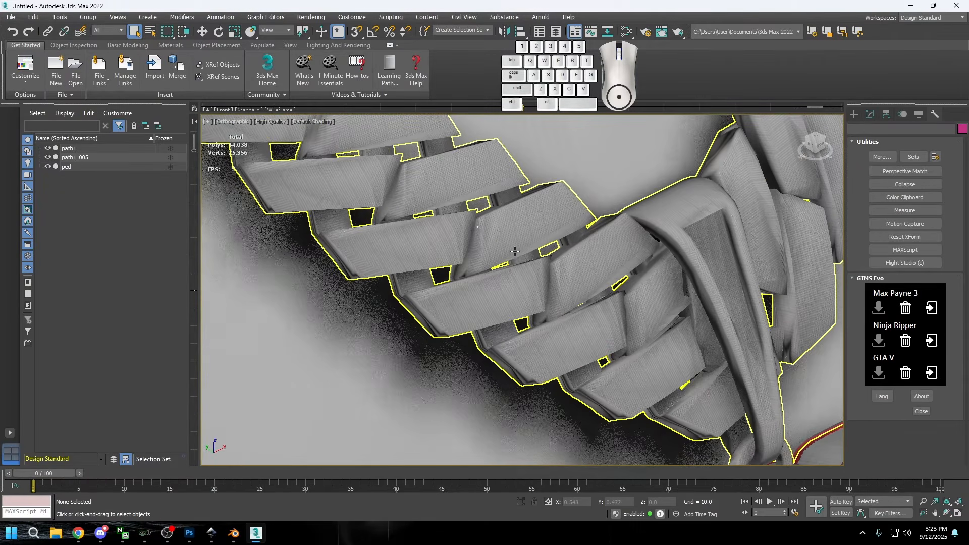
scroll(514, 251, down, 5)
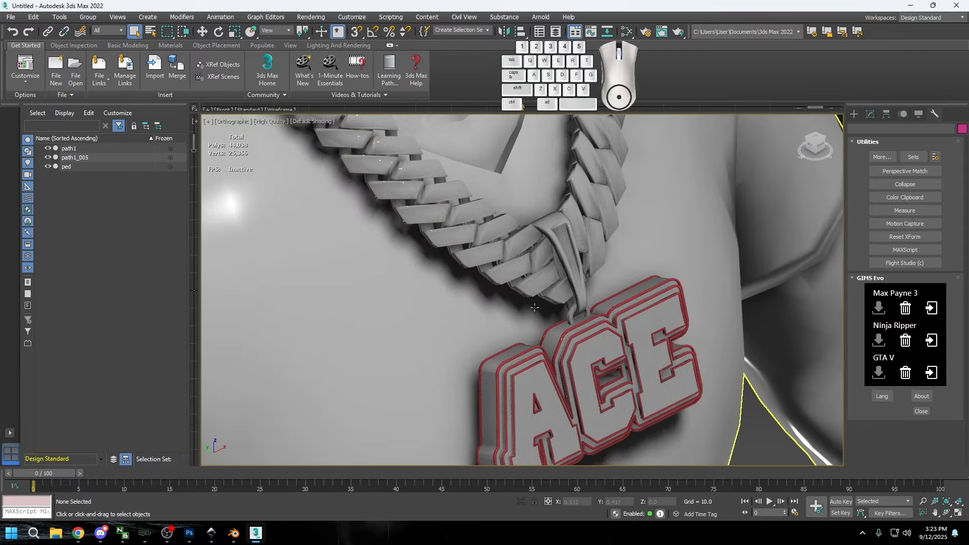
scroll(540, 326, down, 2)
click(504, 262)
scroll(505, 263, down, 4)
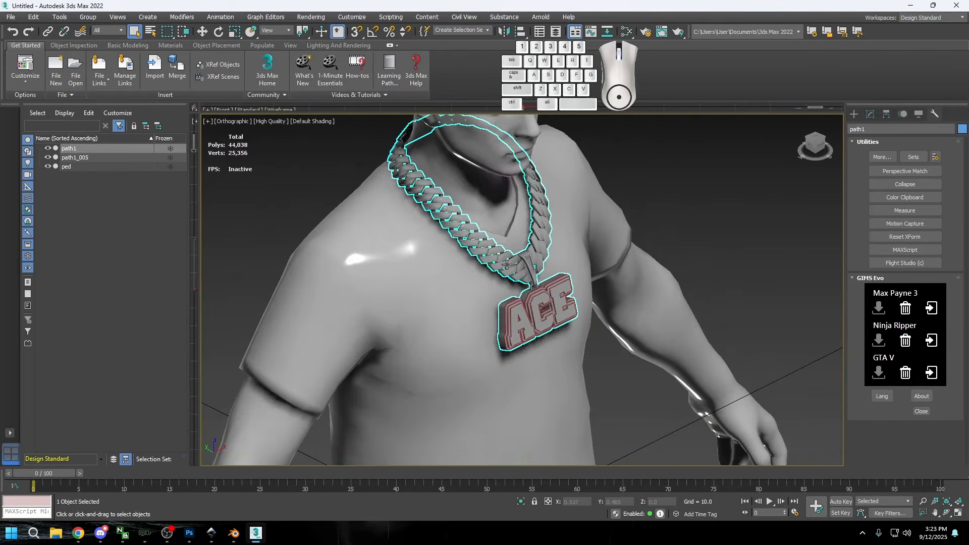
scroll(526, 255, up, 3)
scroll(523, 315, up, 4)
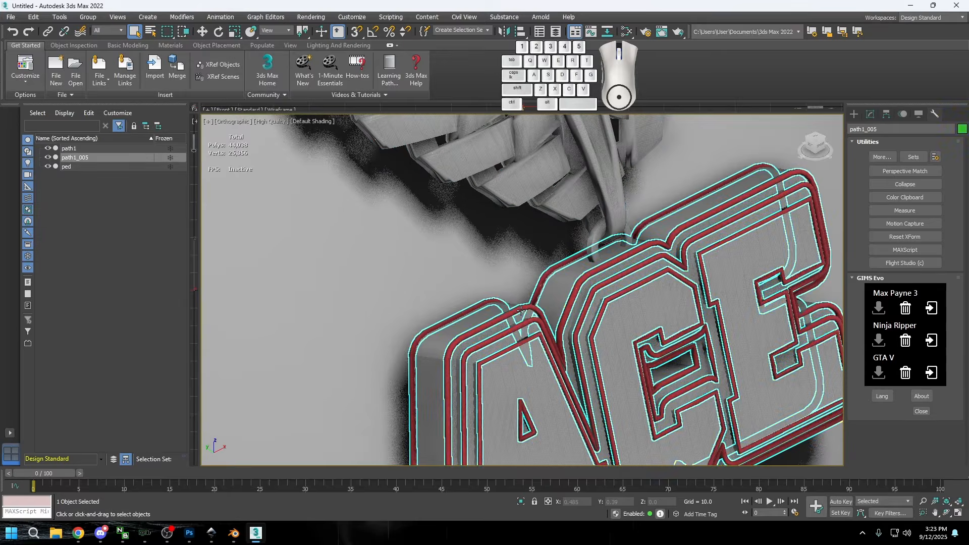
scroll(508, 282, down, 2)
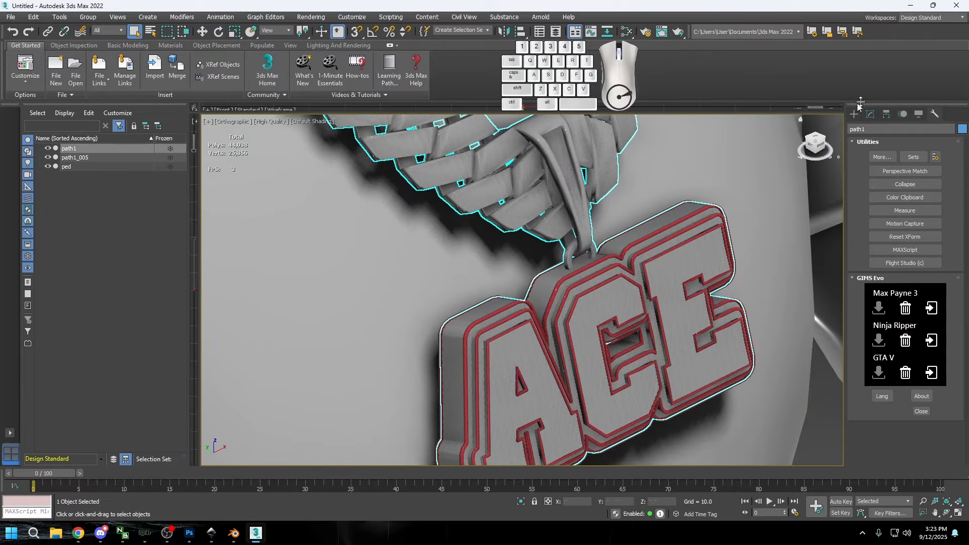
Step: Inspect the element-level surface and material ID settings of the path1 mesh
click(869, 115)
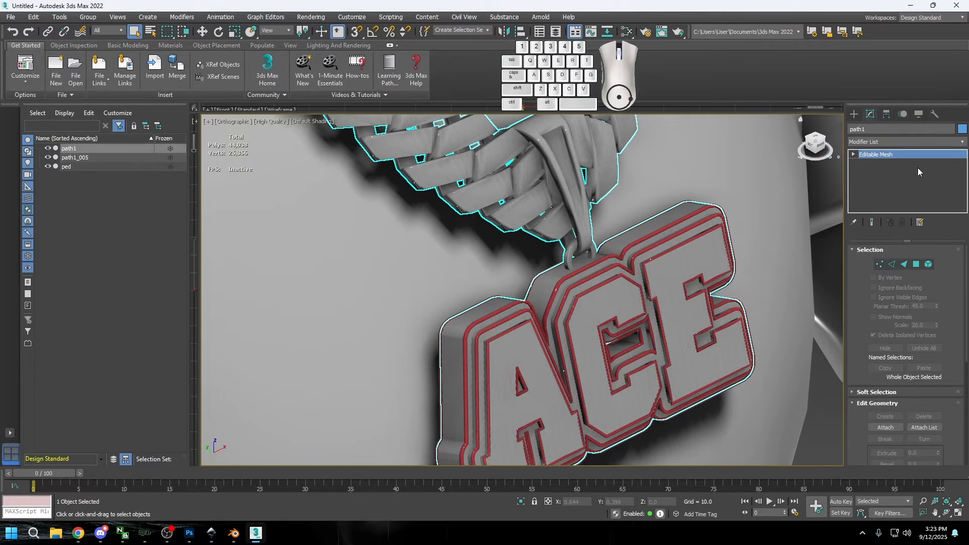
click(928, 264)
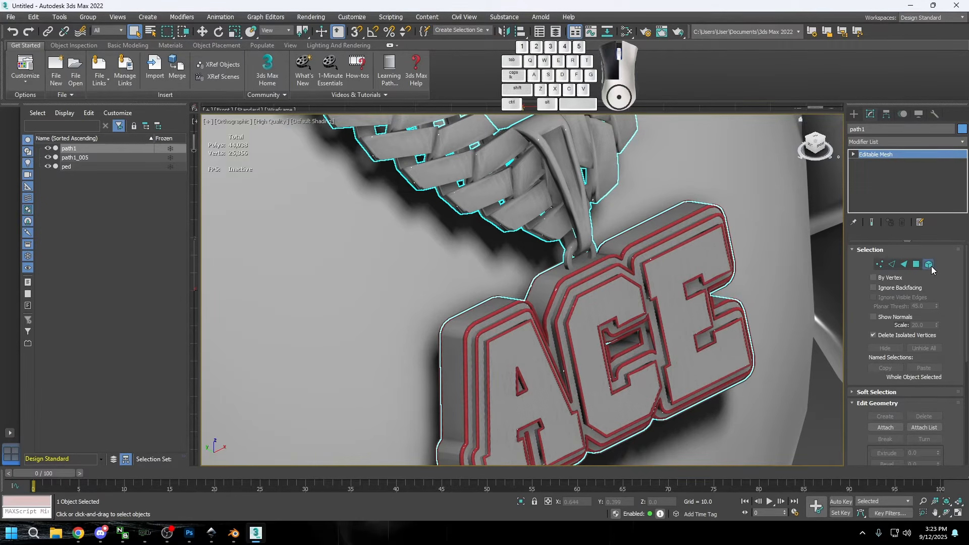
scroll(967, 273, down, 1)
scroll(966, 273, down, 10)
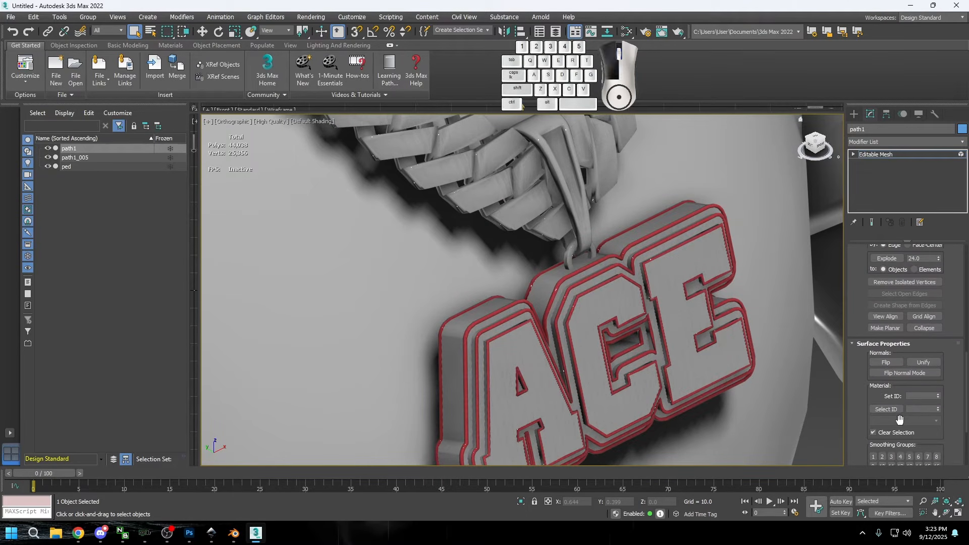
scroll(921, 422, up, 1)
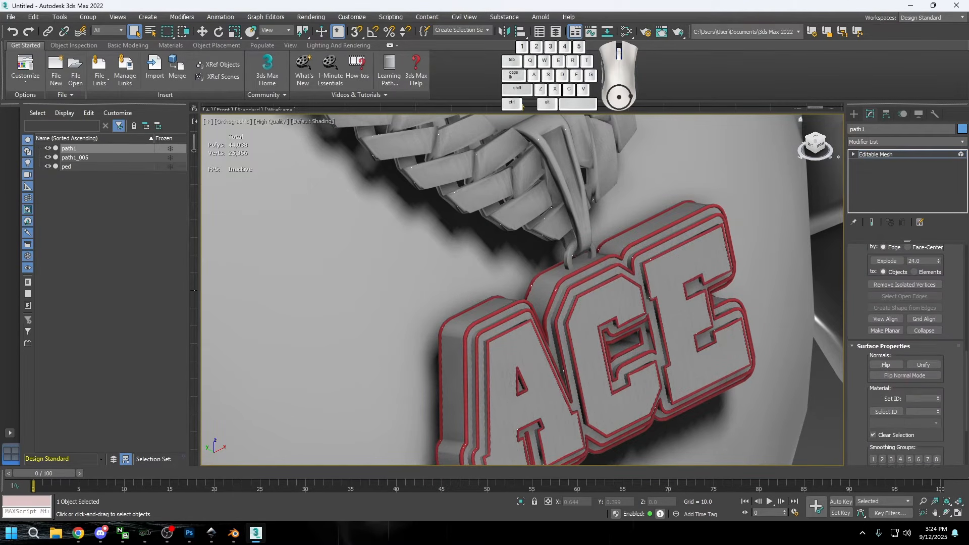
drag(966, 418, 748, 102)
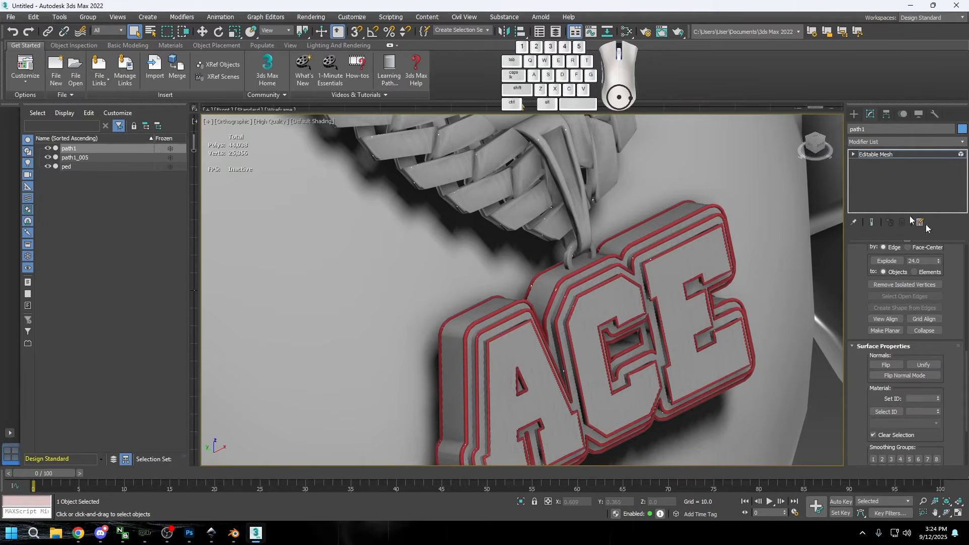
drag(967, 397, 913, 208)
click(927, 267)
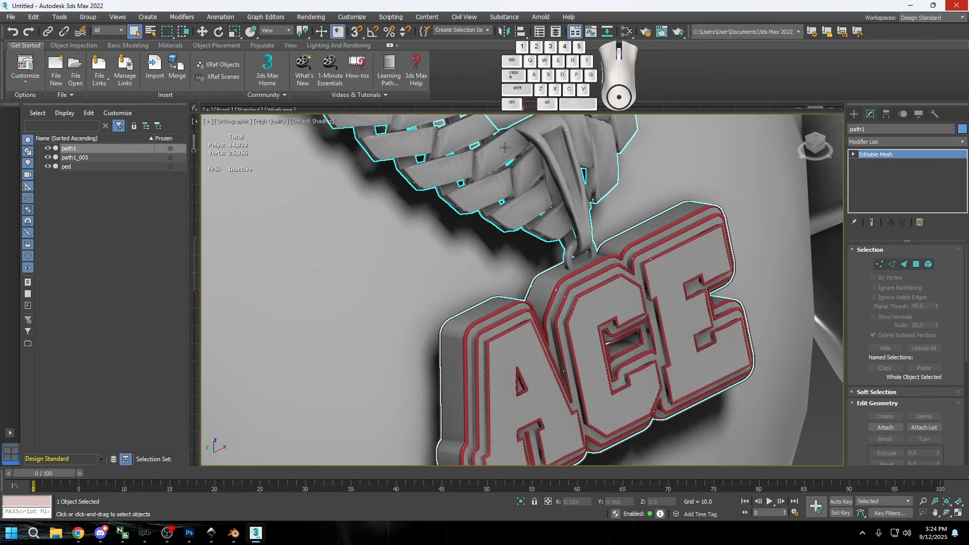
Step: Attach the red rims object path1_005 to the path1 chain mesh
click(885, 428)
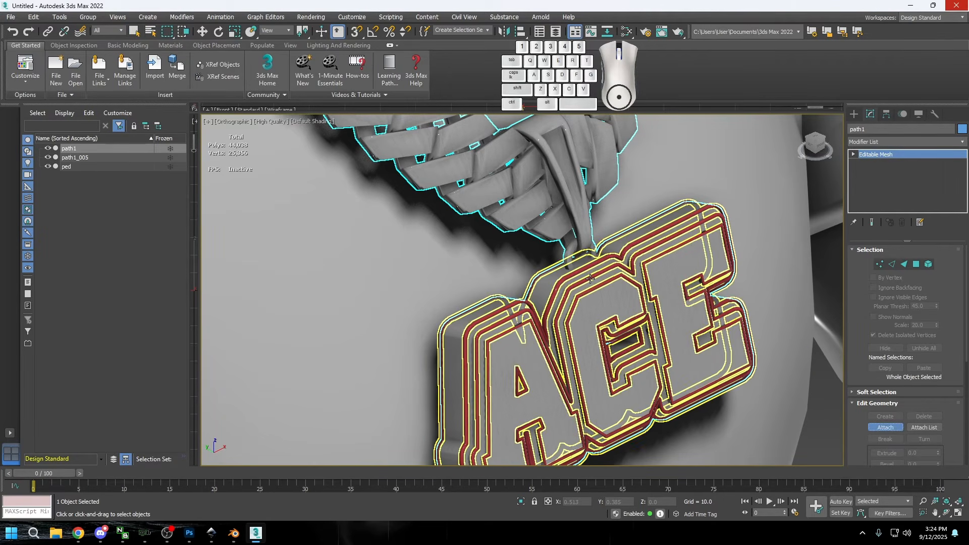
click(559, 274)
click(538, 251)
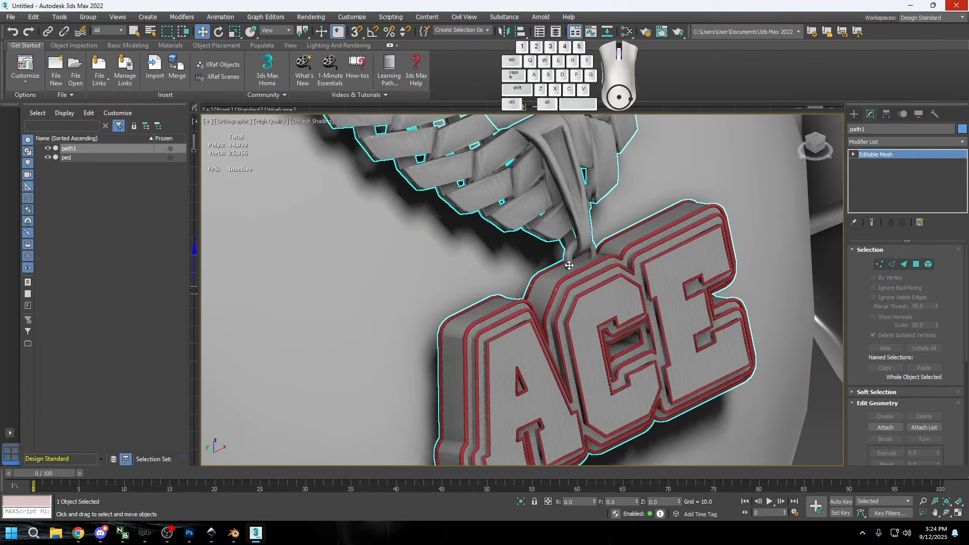
Step: Check the combined path1 mesh's material split by selecting its elements by ID 1 and ID 2, and leave element editing
click(927, 265)
scroll(949, 312, down, 10)
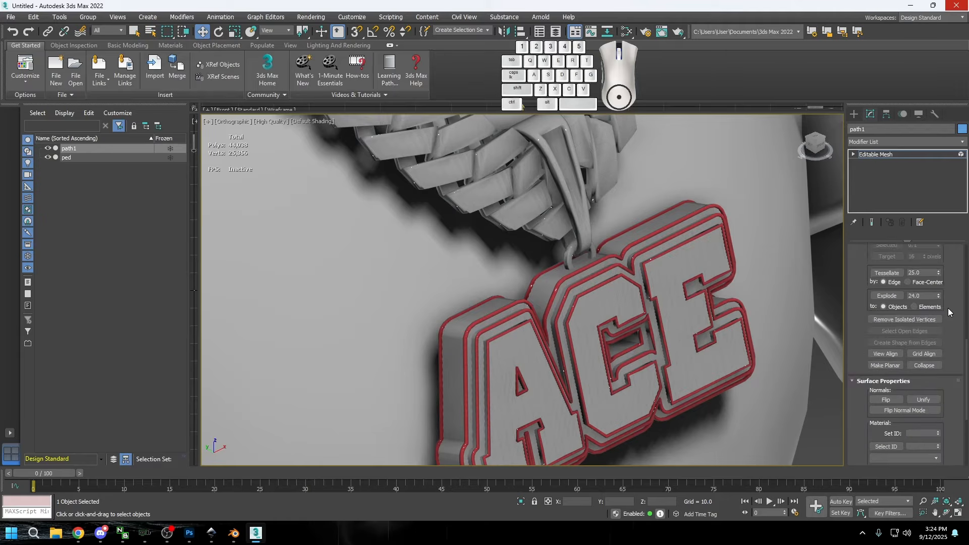
scroll(948, 312, down, 5)
click(901, 383)
click(903, 393)
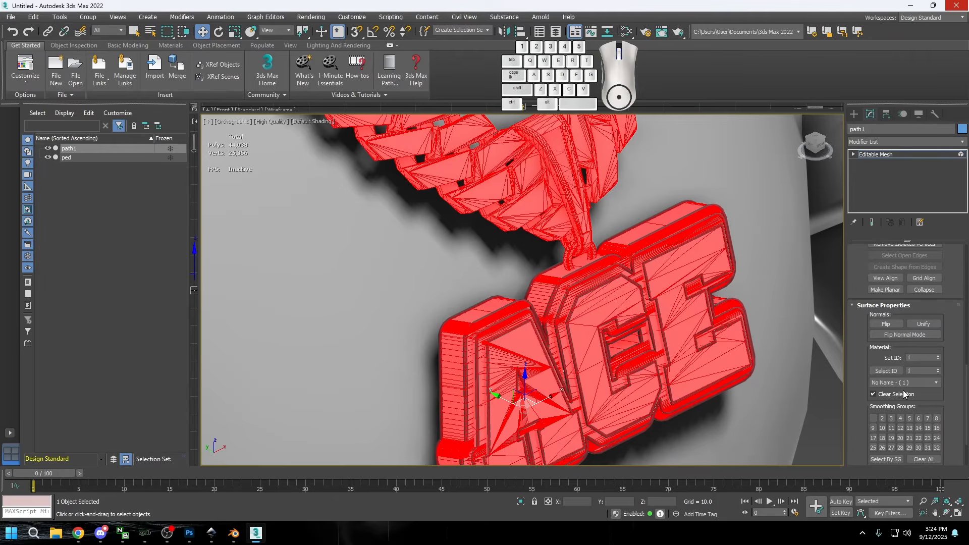
click(903, 382)
click(903, 401)
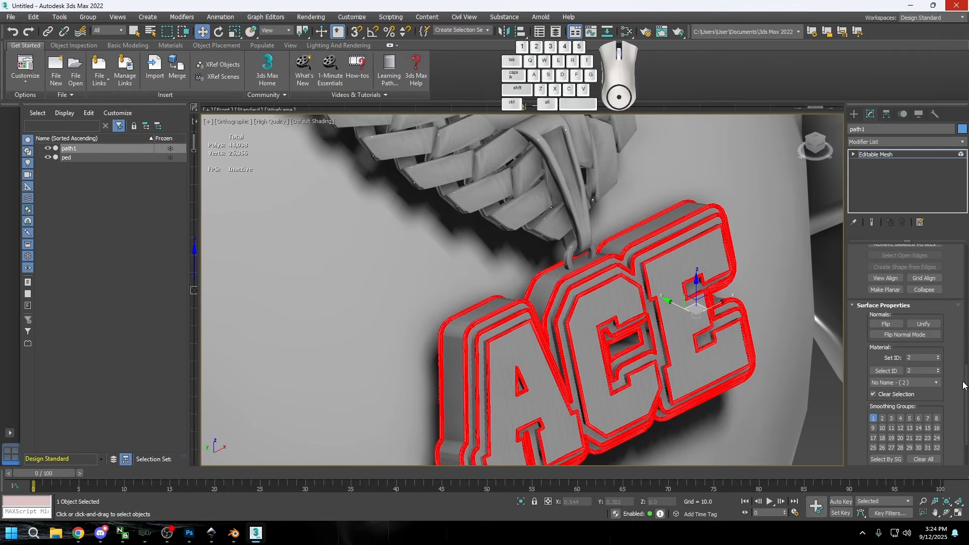
drag(965, 384, 941, 268)
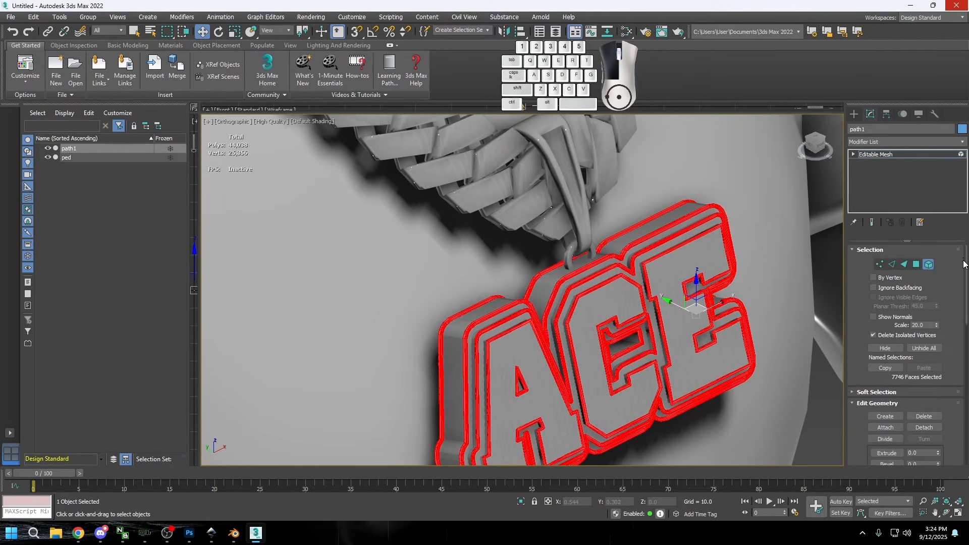
click(928, 264)
scroll(513, 276, down, 5)
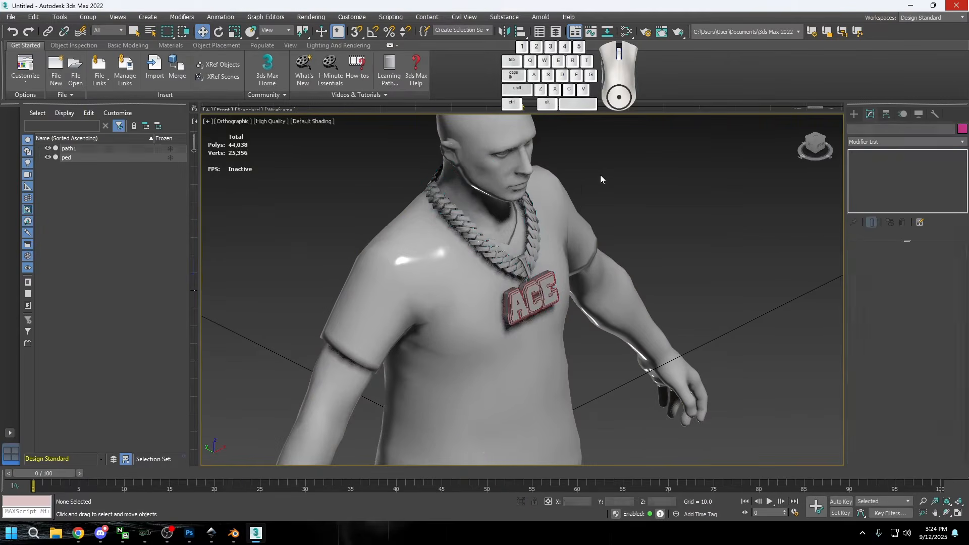
scroll(403, 282, up, 5)
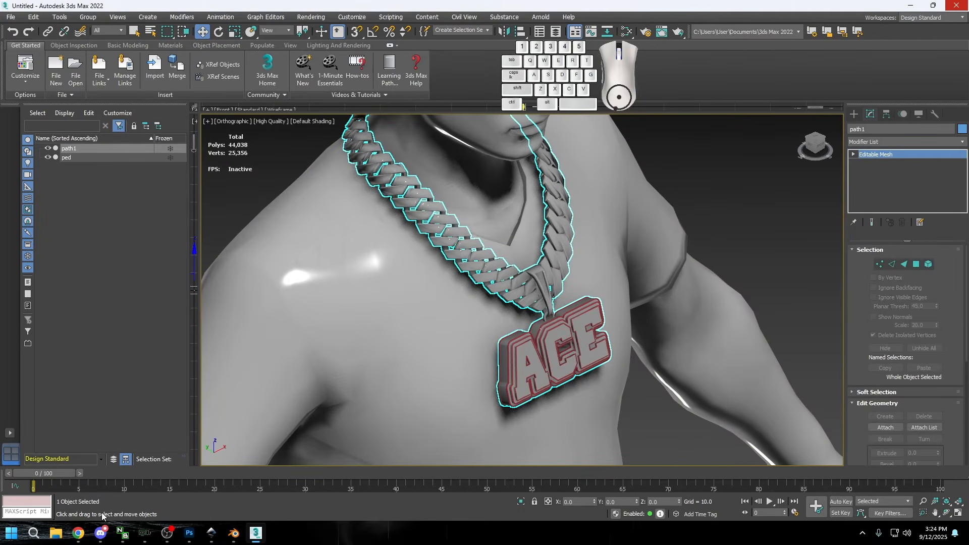
Step: Switch to Discord, view the teef-for-3ds-max channel under Booster Perks with the TEEFS.rar file, and return to 3ds Max
click(100, 533)
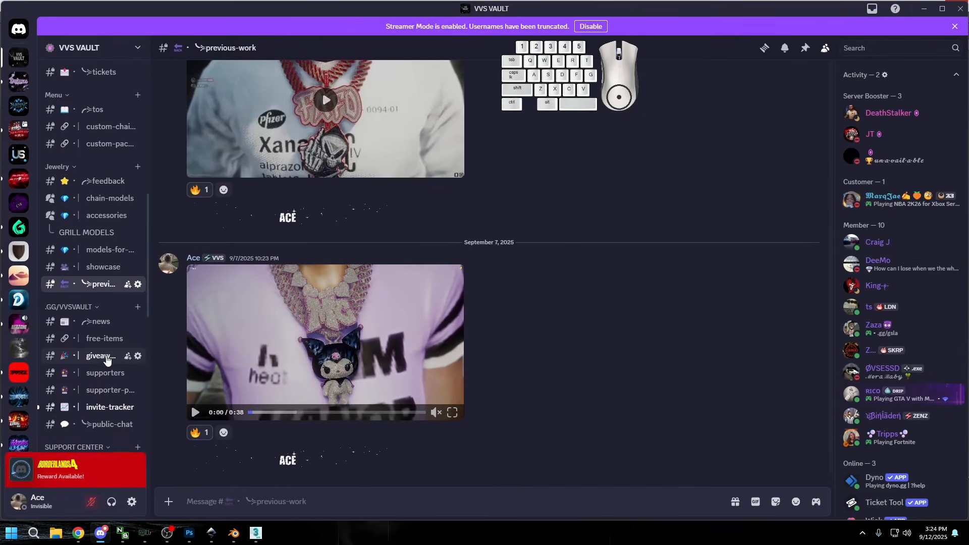
click(99, 275)
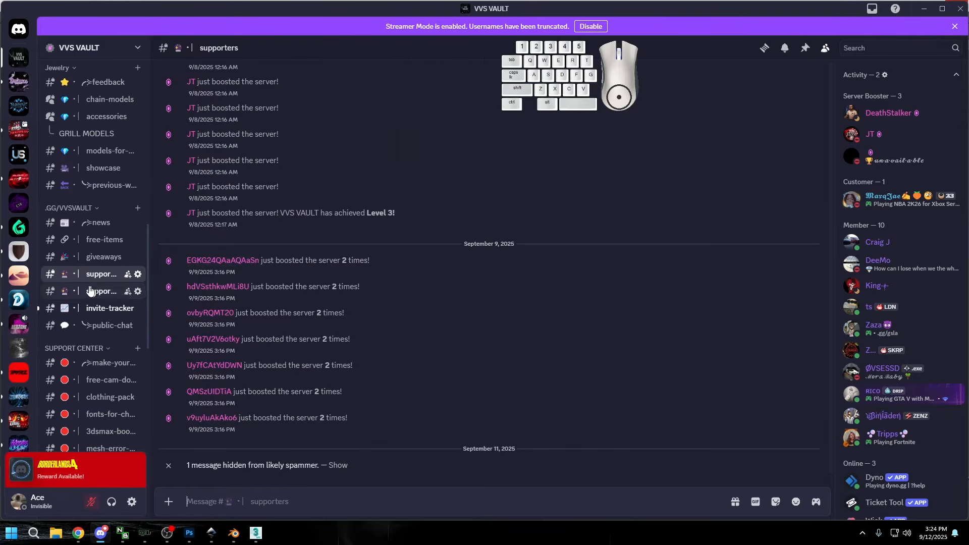
scroll(123, 333, down, 6)
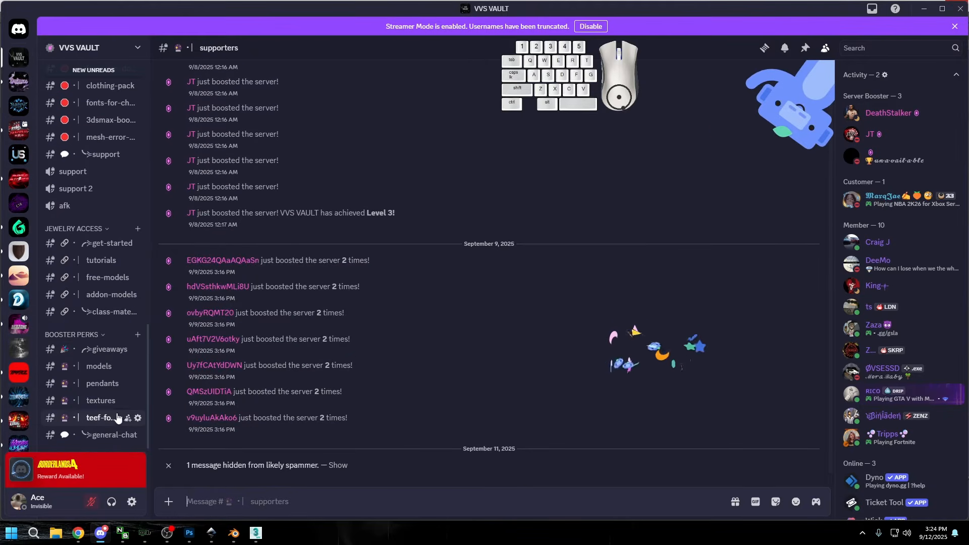
click(103, 418)
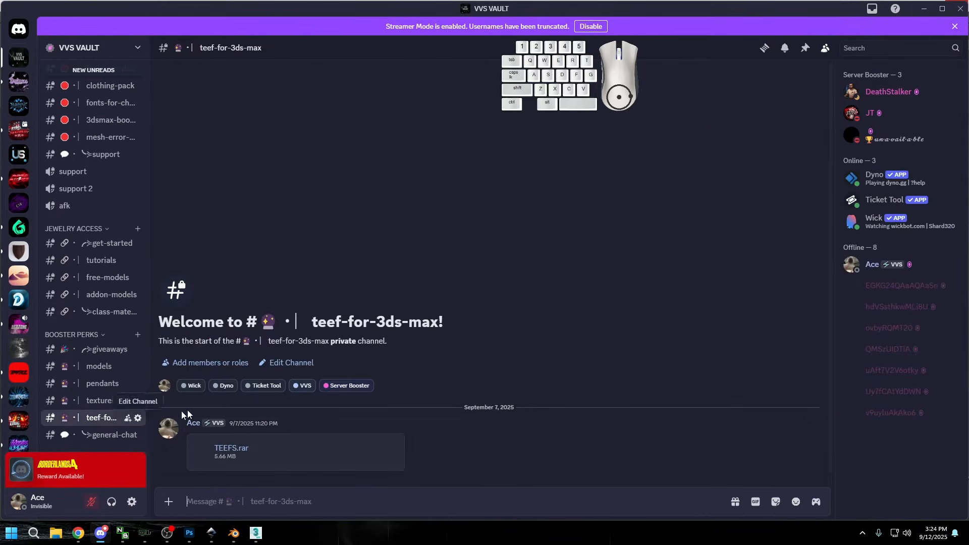
click(921, 10)
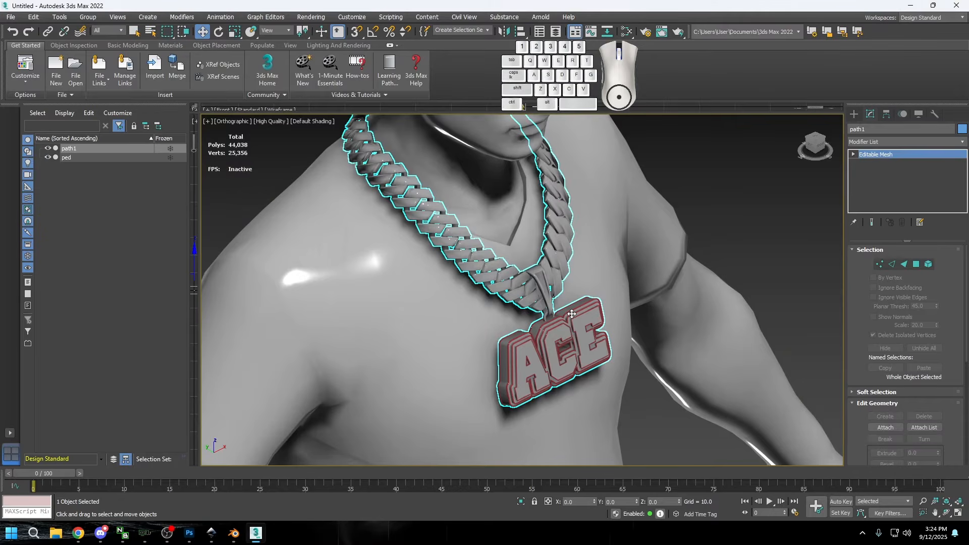
scroll(624, 329, up, 2)
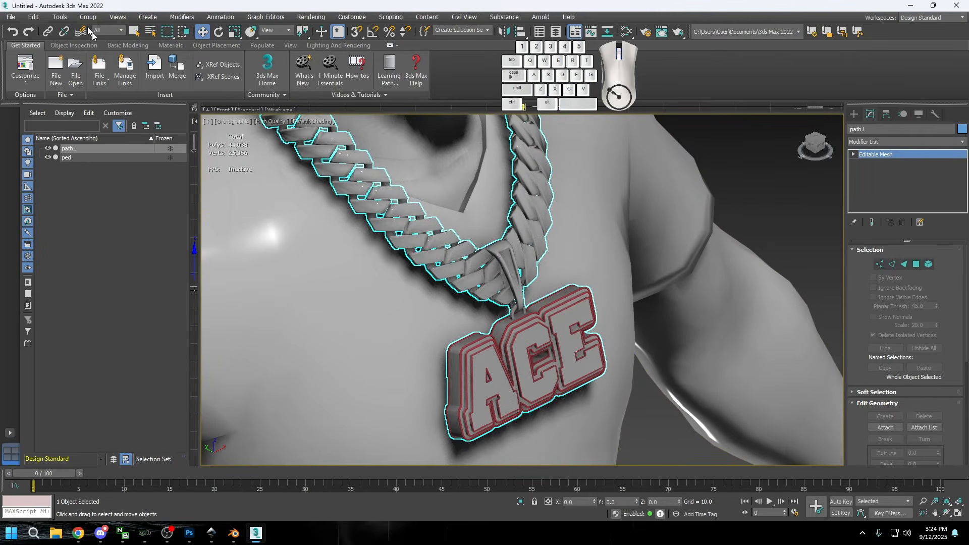
click(10, 18)
scroll(526, 239, down, 2)
click(526, 239)
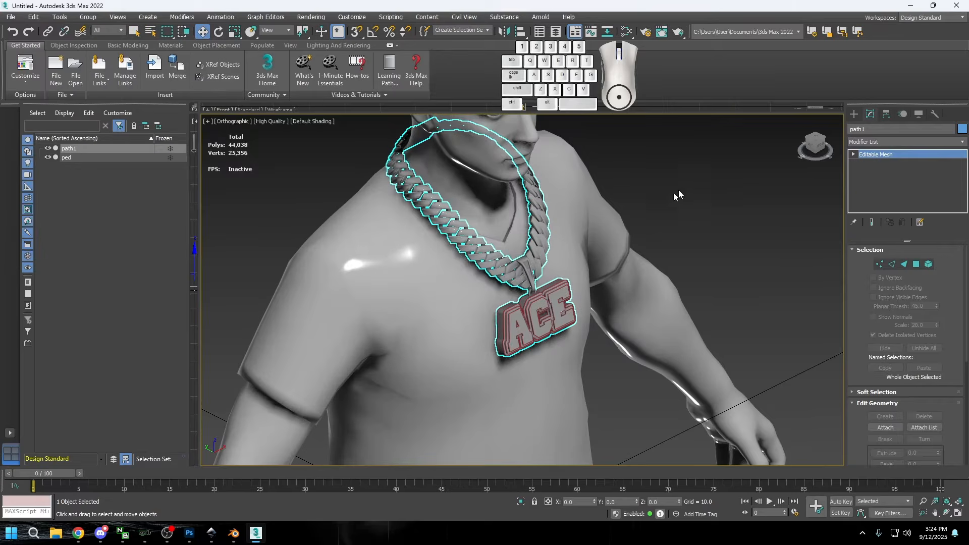
Step: Import teef_013_u.odd from the TEEFS\teef for 3DSMAX folder with the GIMS Evo GTA V importer, and minimize the importer window
click(934, 115)
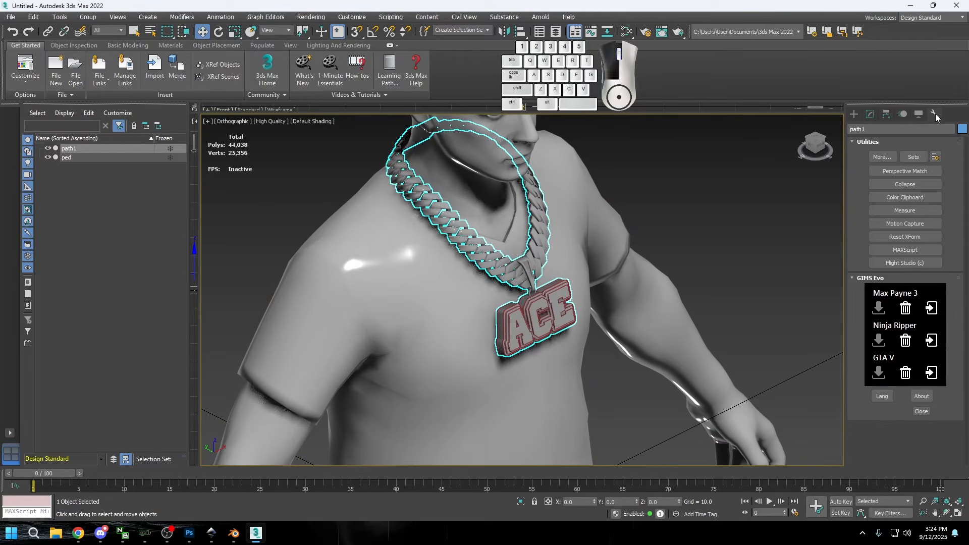
click(930, 373)
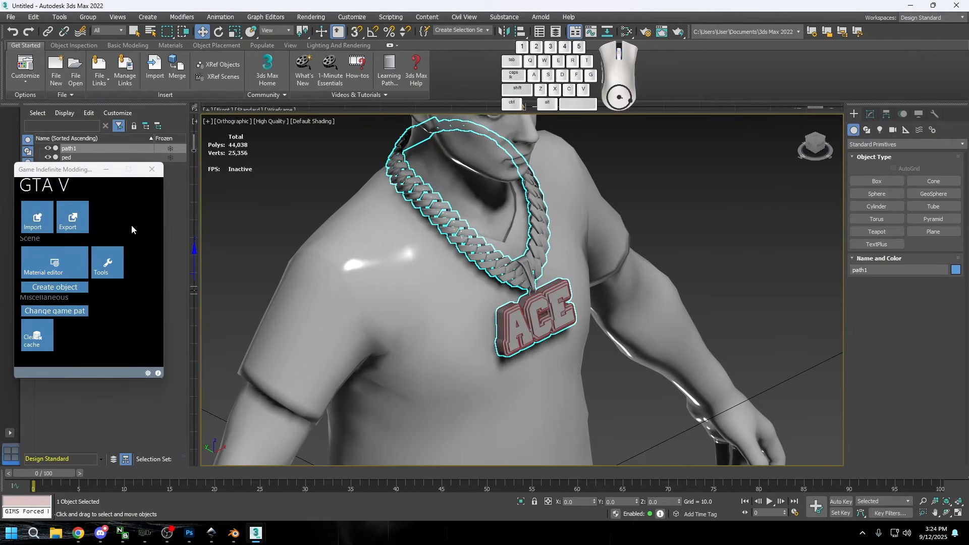
click(37, 217)
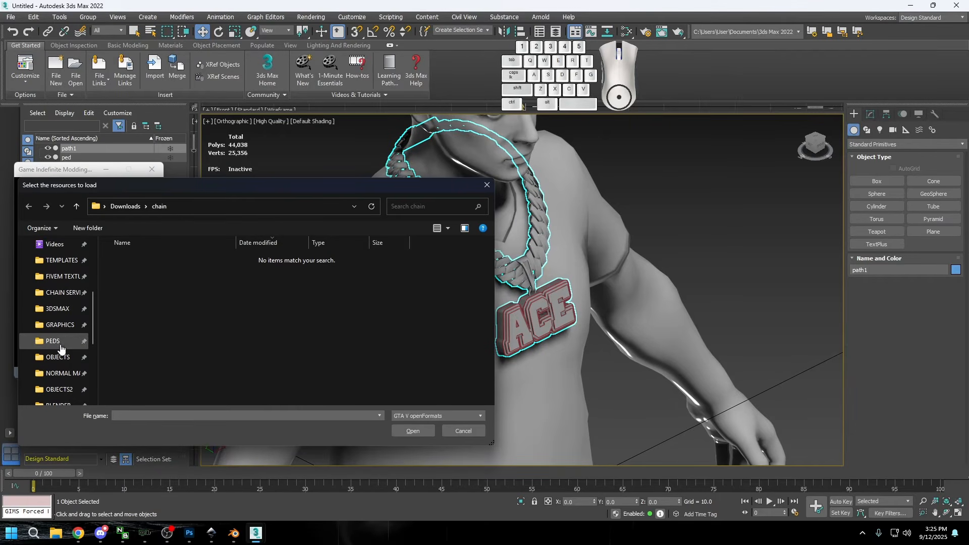
click(58, 308)
double_click(140, 259)
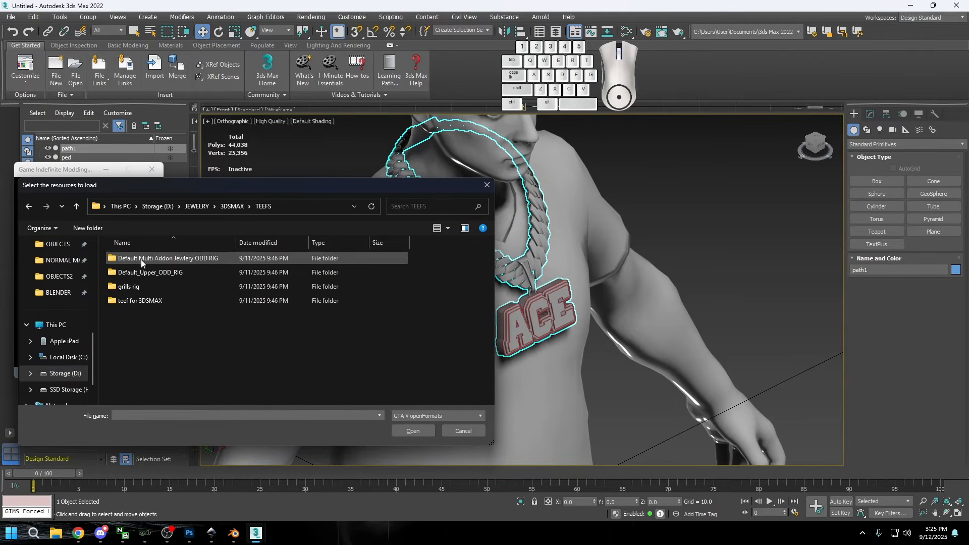
double_click(164, 300)
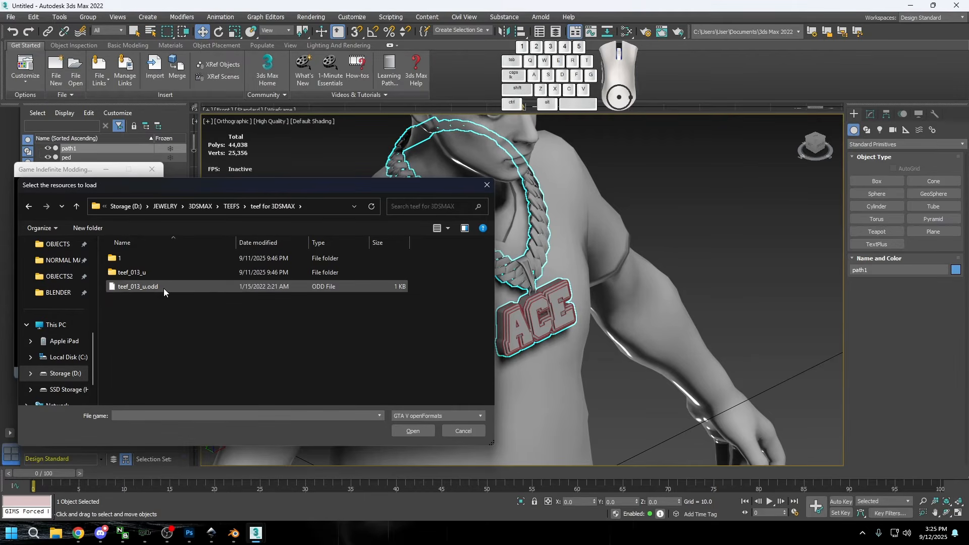
double_click(164, 287)
click(402, 430)
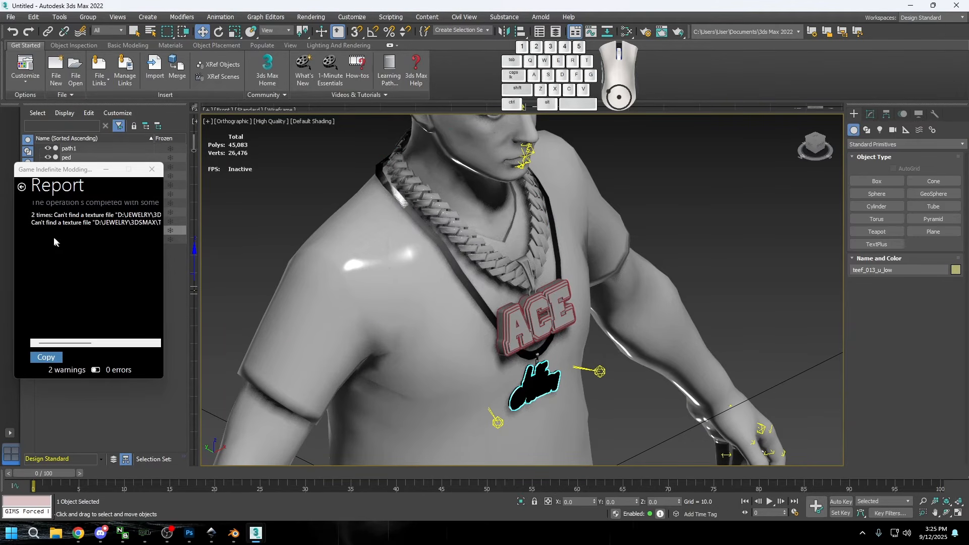
click(23, 190)
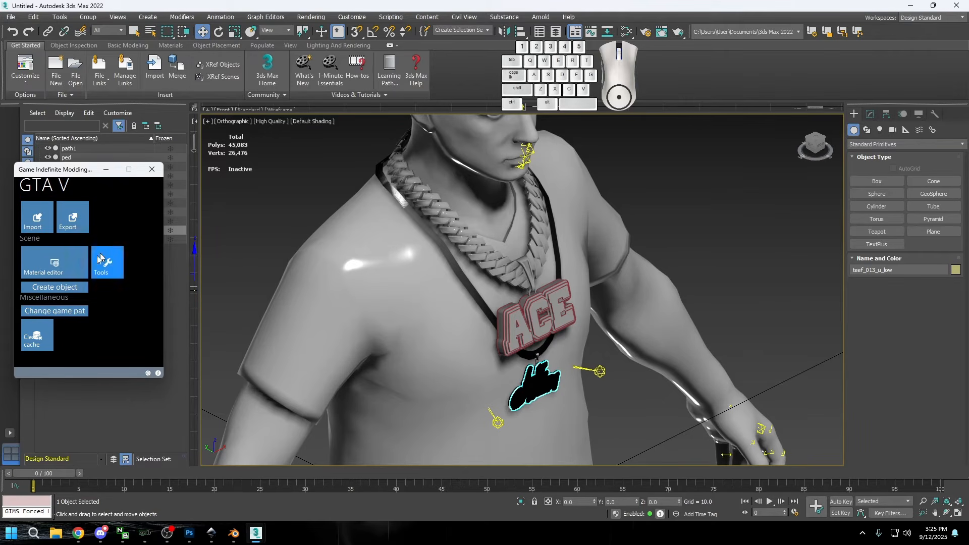
click(105, 170)
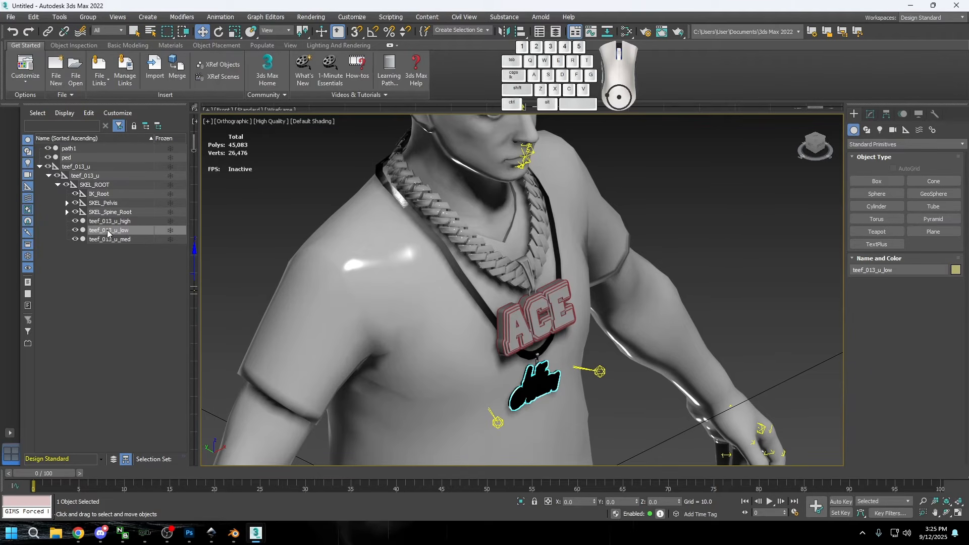
Step: Delete the imported teef_013_u_low and teef_013_u_med meshes from the scene
key(ctrl)
ctrl+click(127, 239)
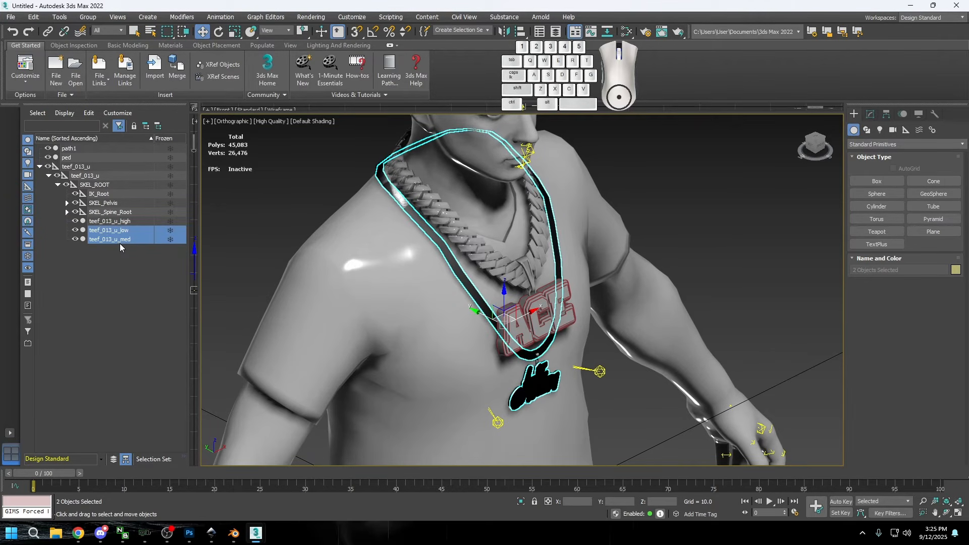
key(Delete)
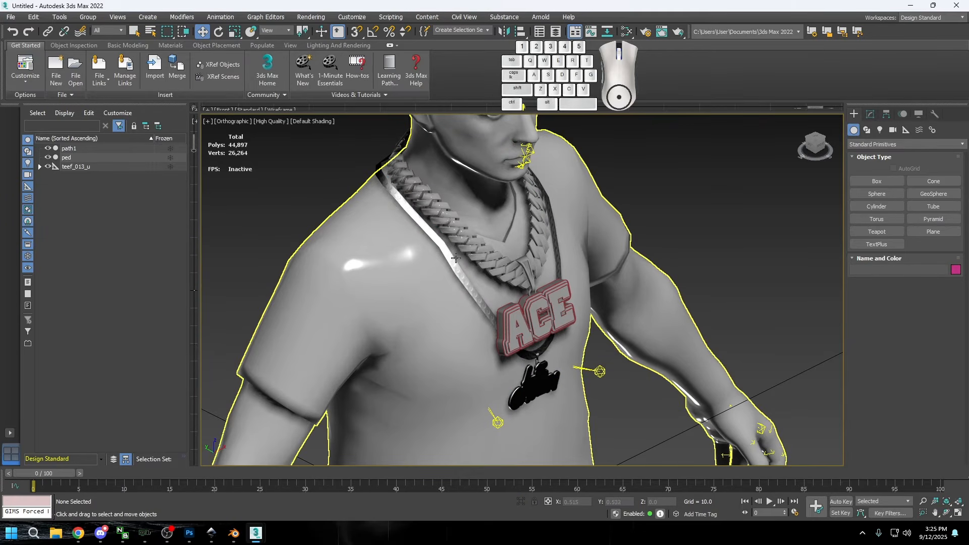
Step: Attach the path1 chain to the Editable Mesh of teef_013_u_high, matching material IDs to material
click(456, 258)
click(455, 260)
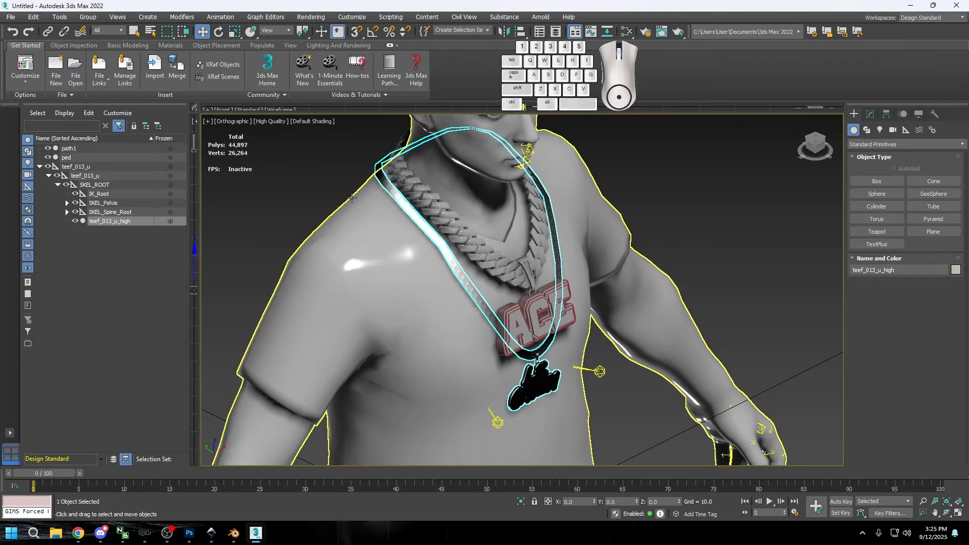
click(340, 180)
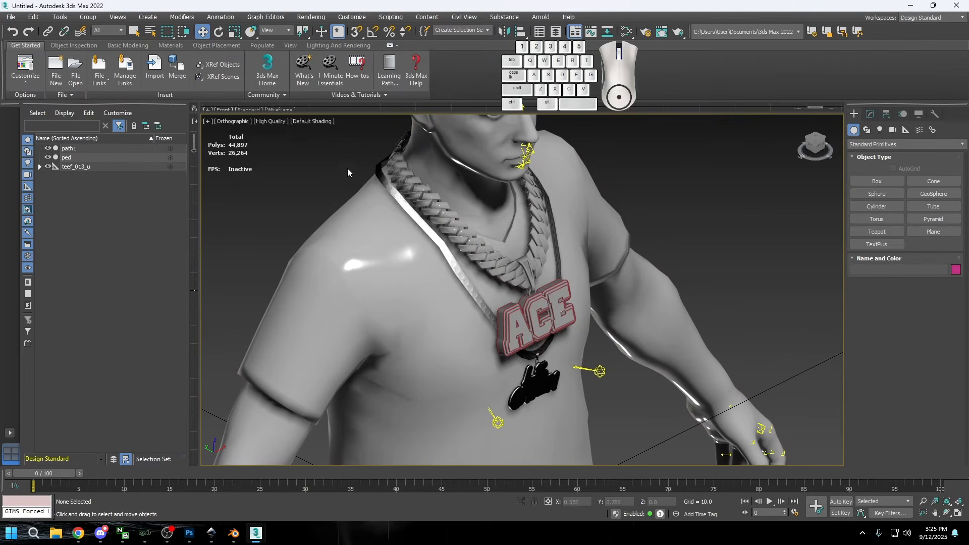
click(403, 206)
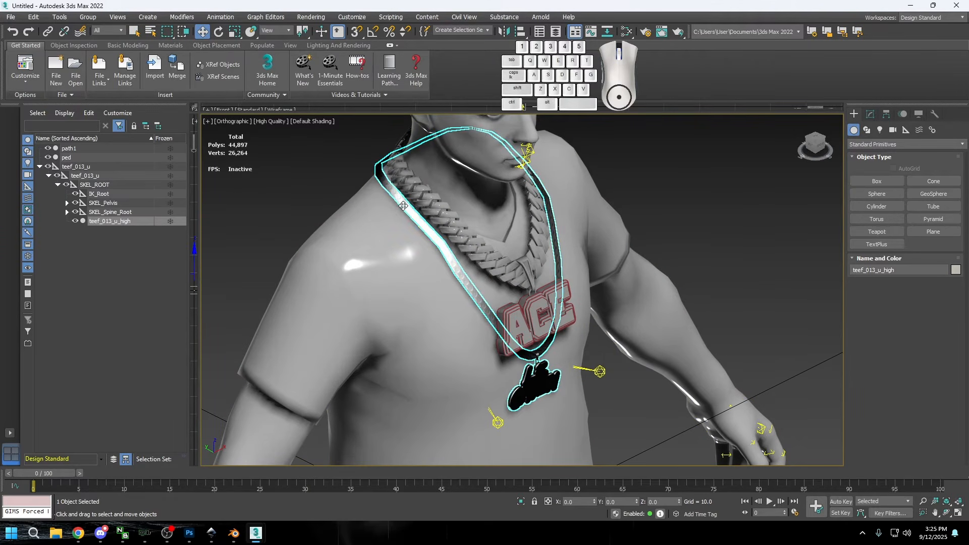
click(869, 114)
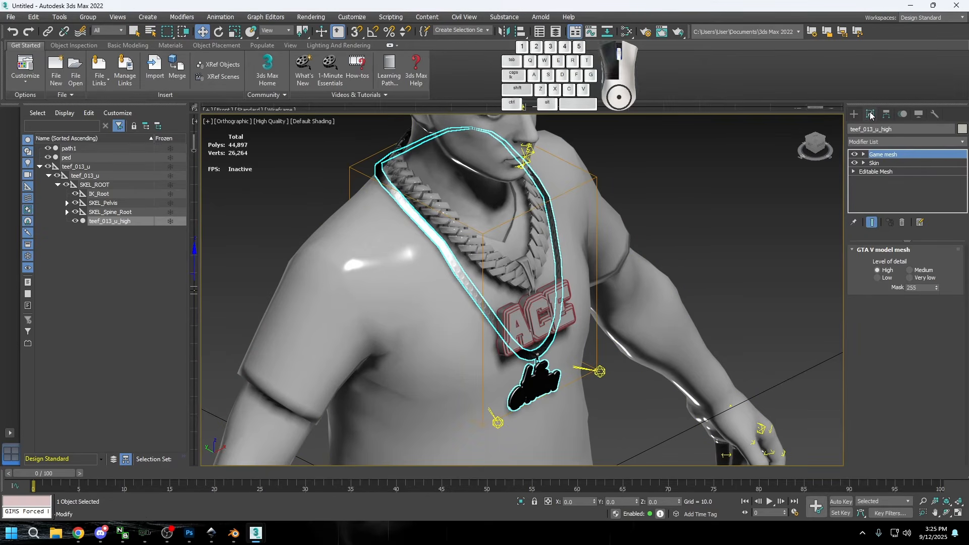
click(869, 172)
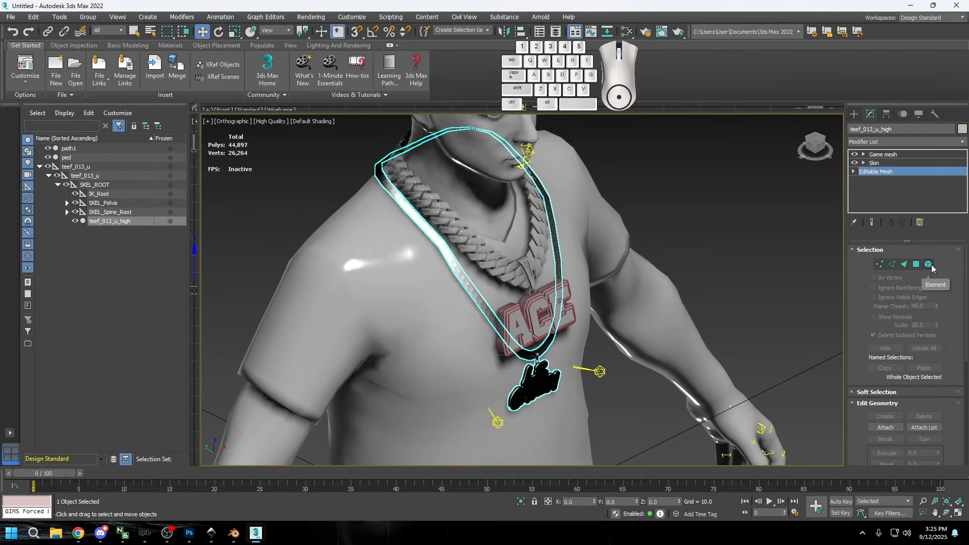
click(929, 264)
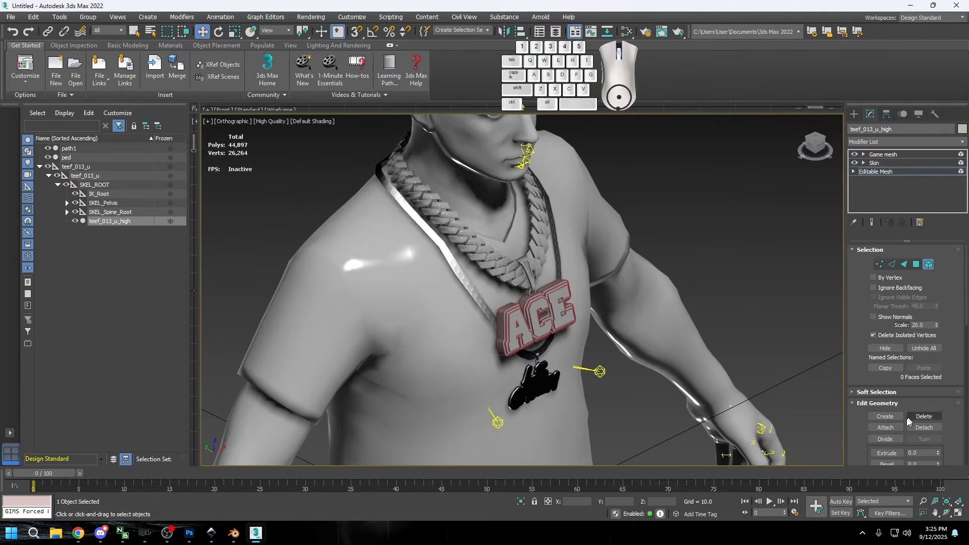
click(884, 427)
click(532, 302)
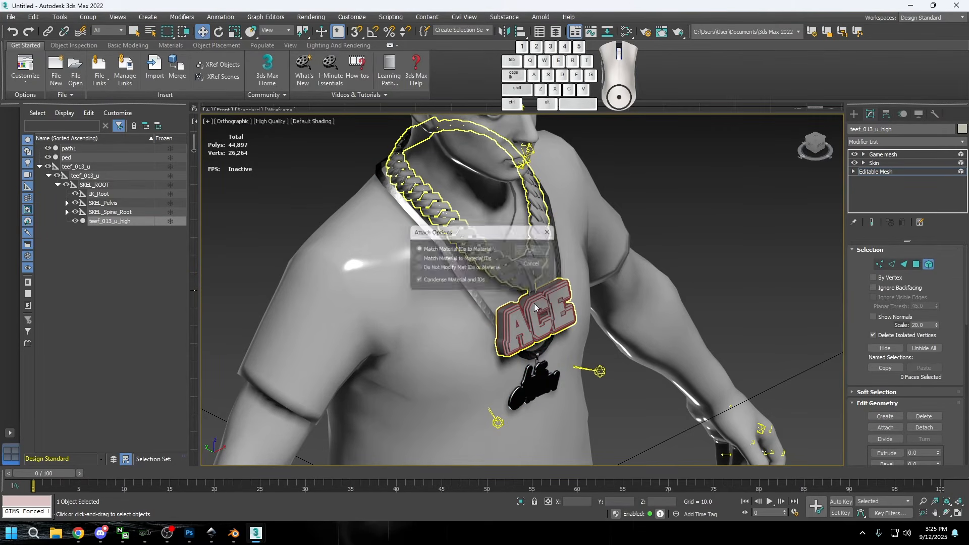
click(549, 256)
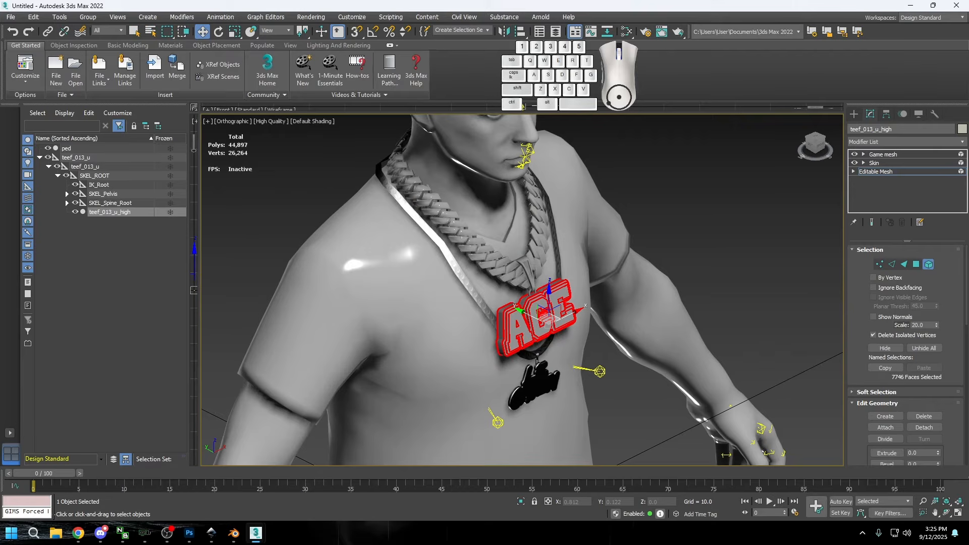
Step: Delete the original template necklace elements with material ID 1 from teef_013_u_high and leave element editing
scroll(942, 338, down, 5)
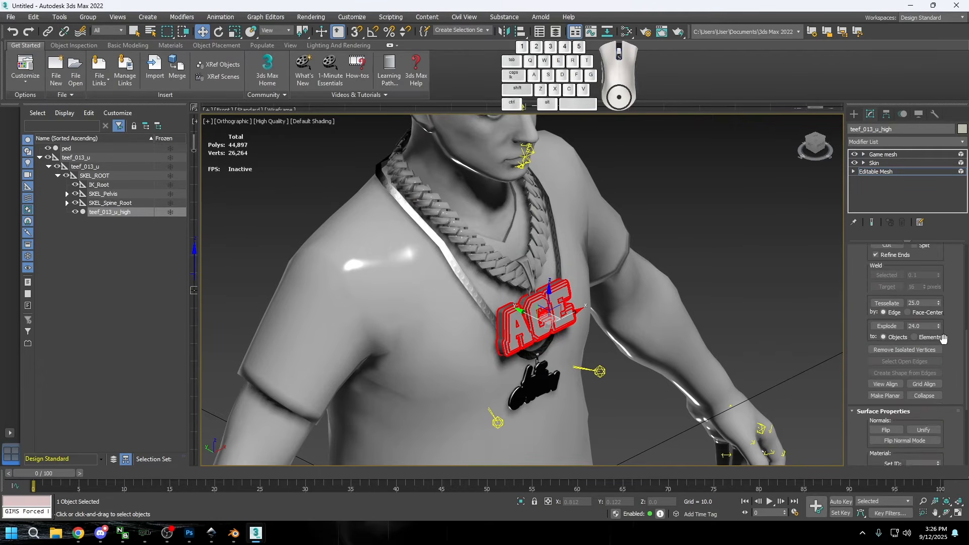
scroll(943, 338, down, 3)
click(937, 353)
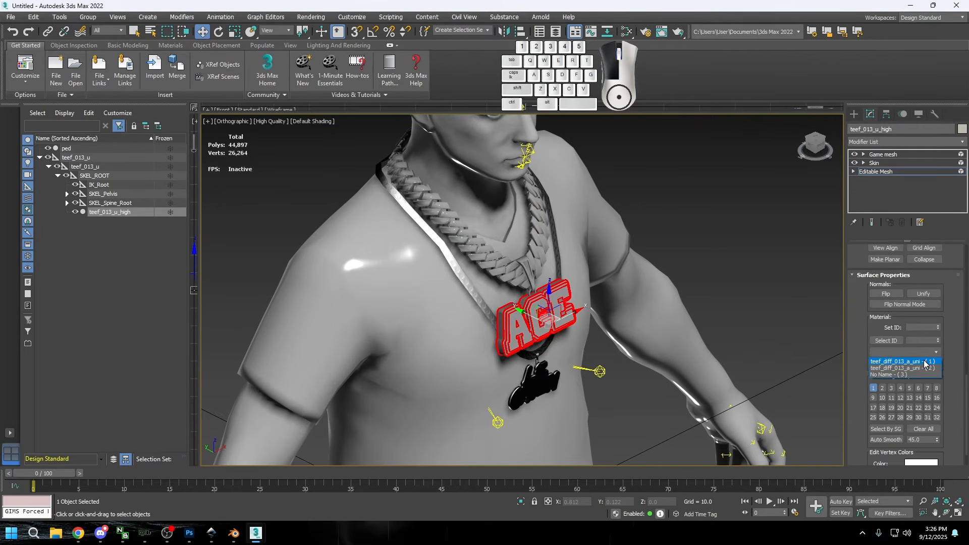
click(925, 362)
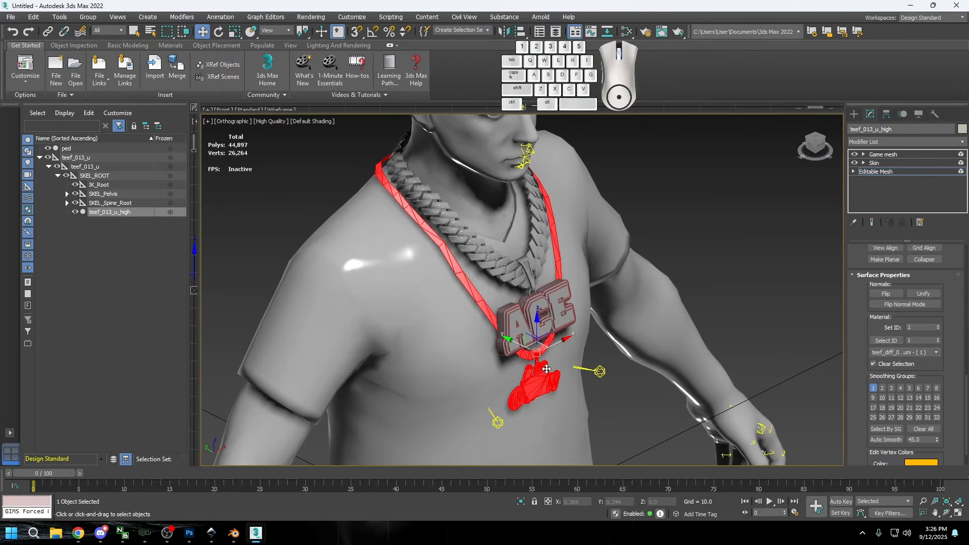
click(540, 383)
key(Delete)
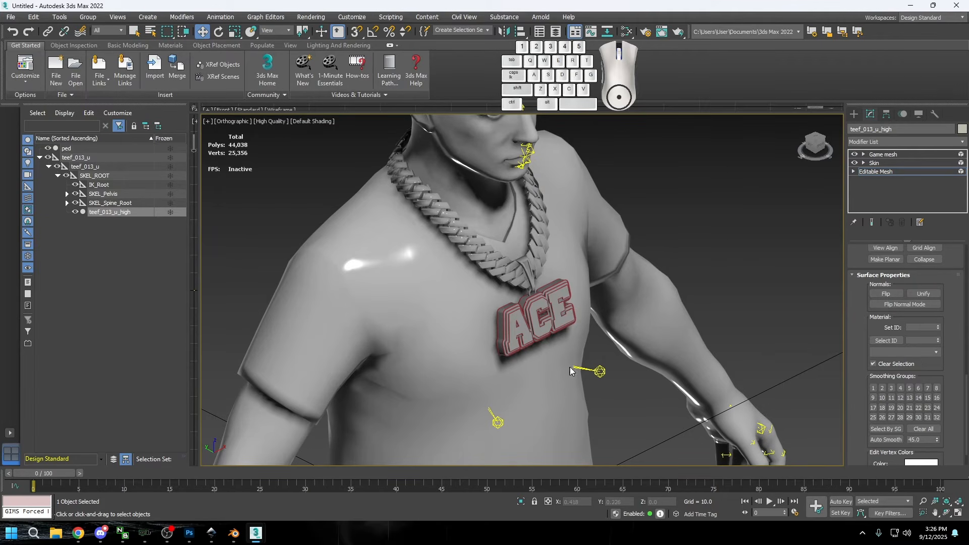
scroll(951, 388, up, 10)
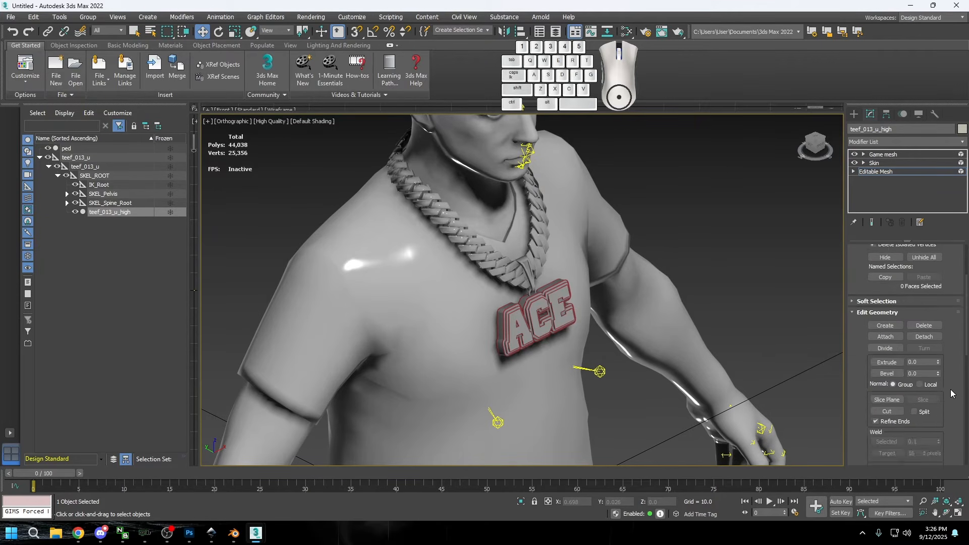
click(928, 263)
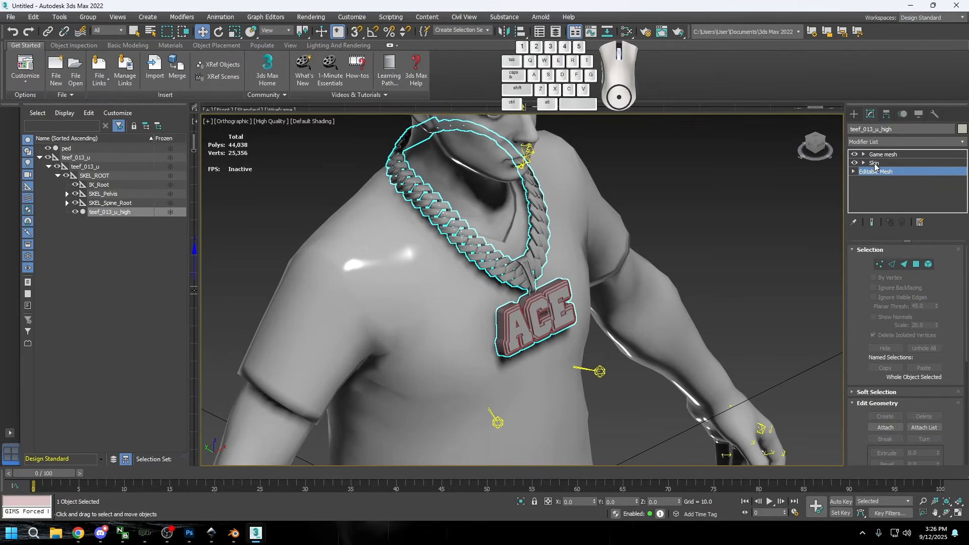
Step: Remove the SKEL_L_Clavicle, SKEL_R_Clavicle and SKEL_Spine2 bones from the Skin modifier, keeping only SKEL_Spine3
click(875, 163)
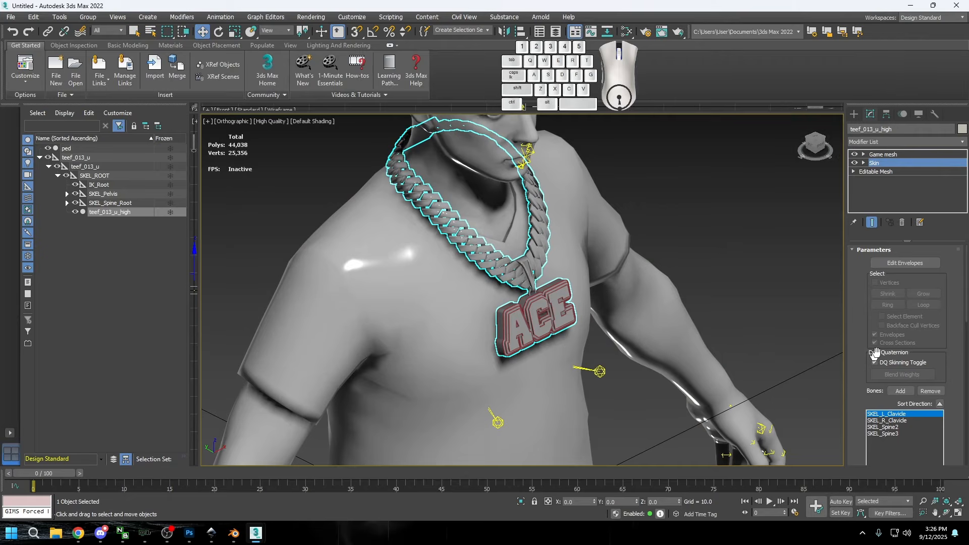
click(902, 264)
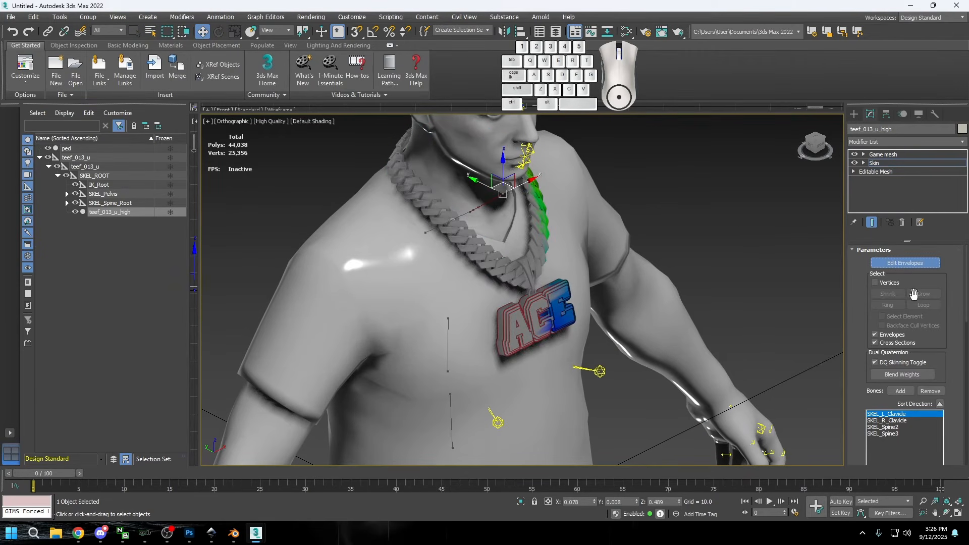
click(930, 391)
click(930, 391)
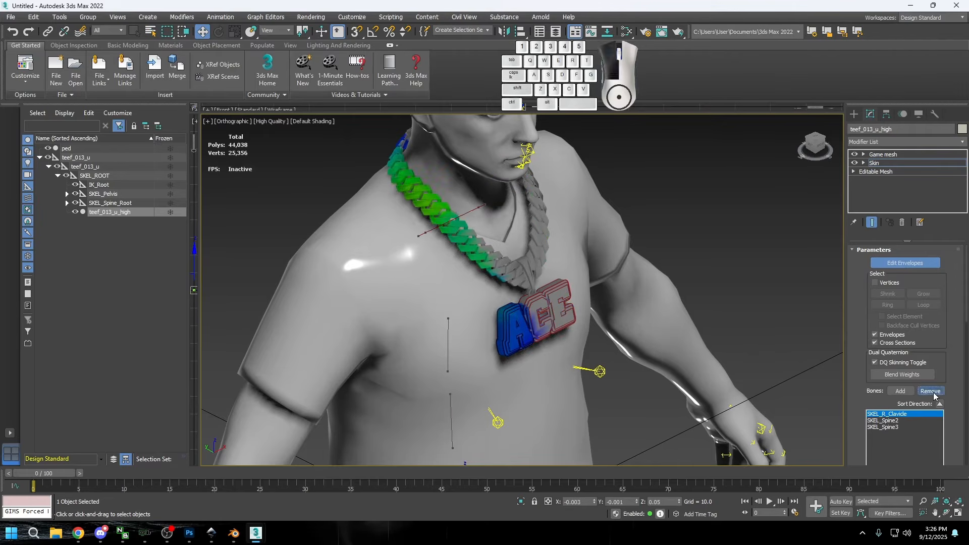
click(930, 391)
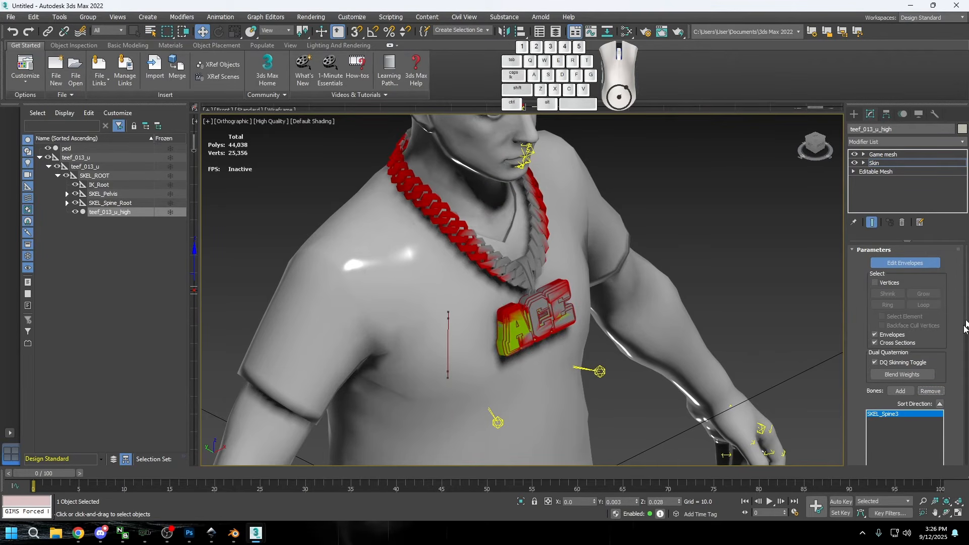
Step: Turn off Paint Blend Weights in the Skin modifier and activate Paint Weights for the SKEL_Spine3 bone
scroll(951, 353, down, 5)
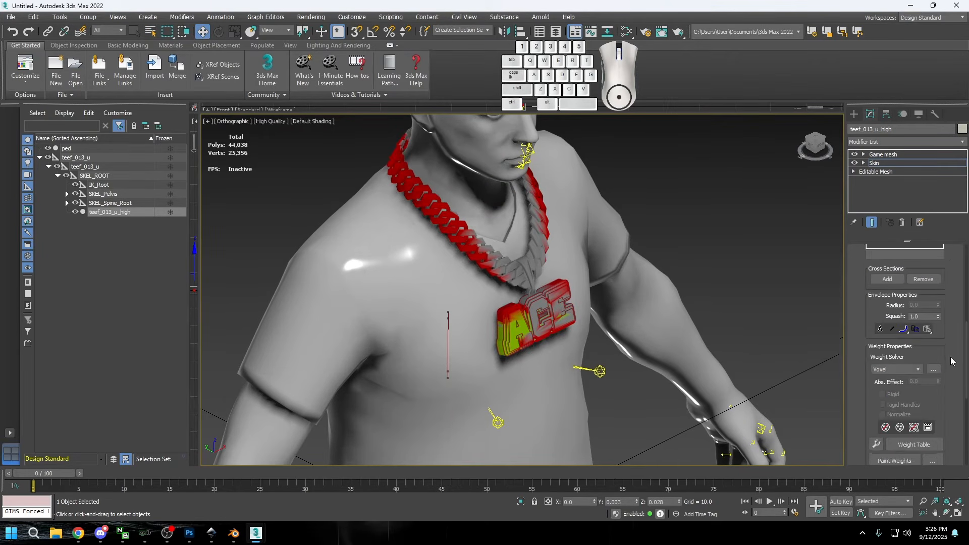
scroll(951, 361, down, 2)
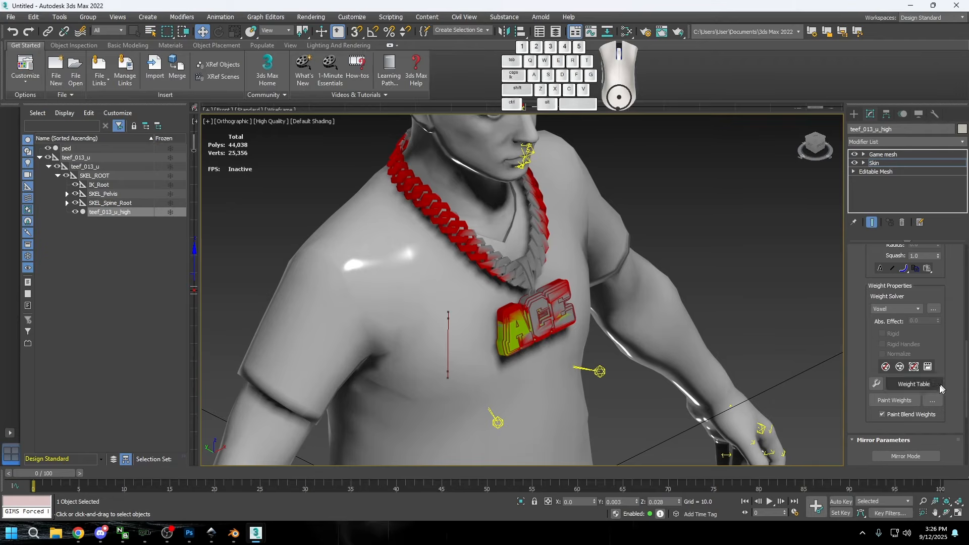
click(883, 403)
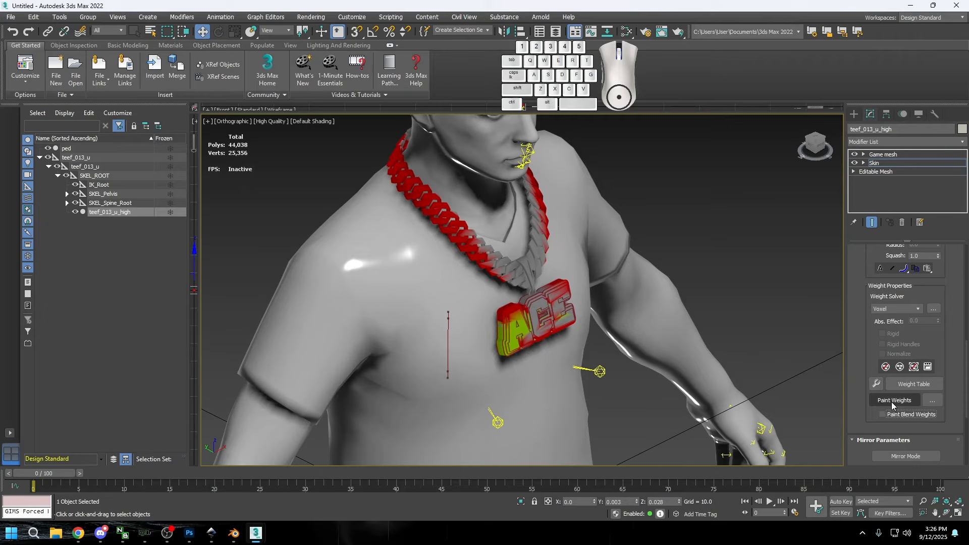
click(882, 405)
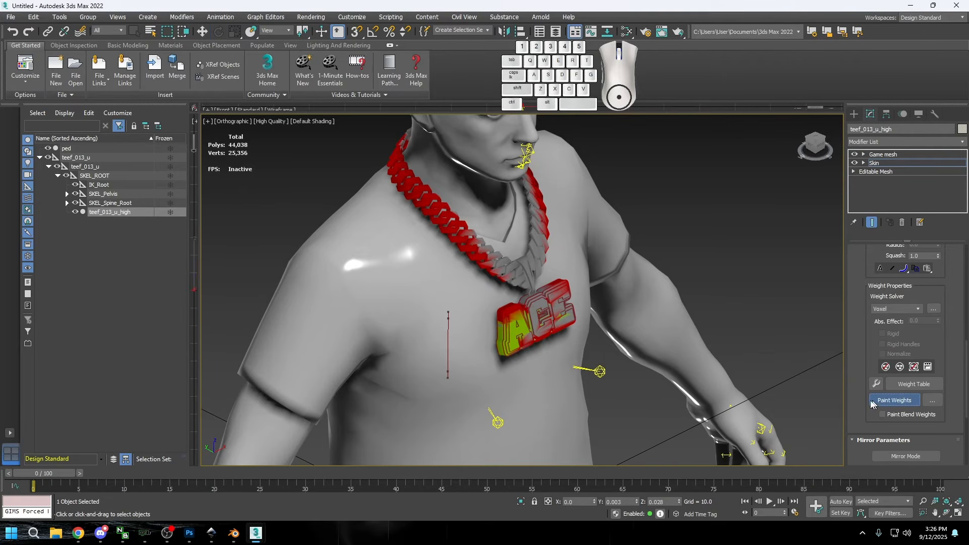
Step: Paint the whole chain and ACE pendant with full SKEL_Spine3 weight until everything is solid red
click(526, 279)
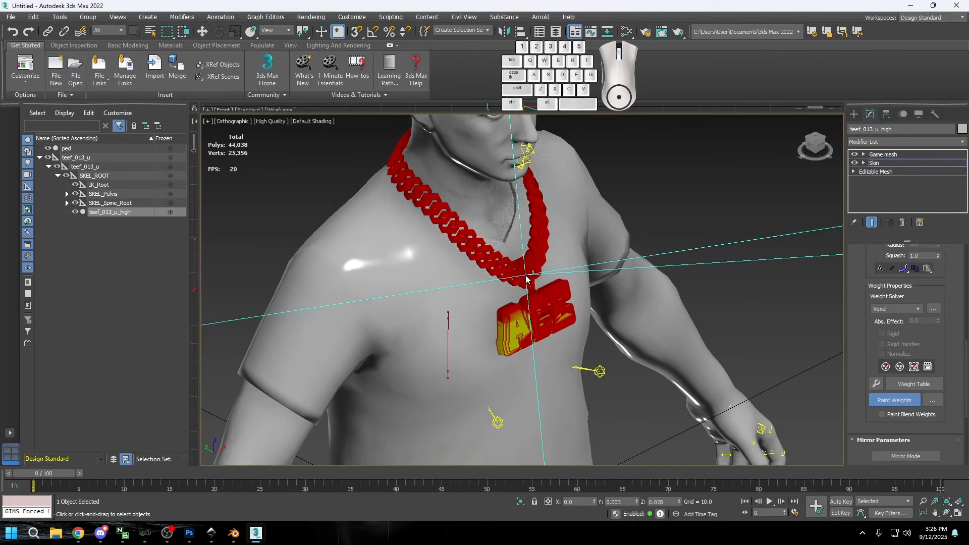
click(526, 279)
click(526, 279)
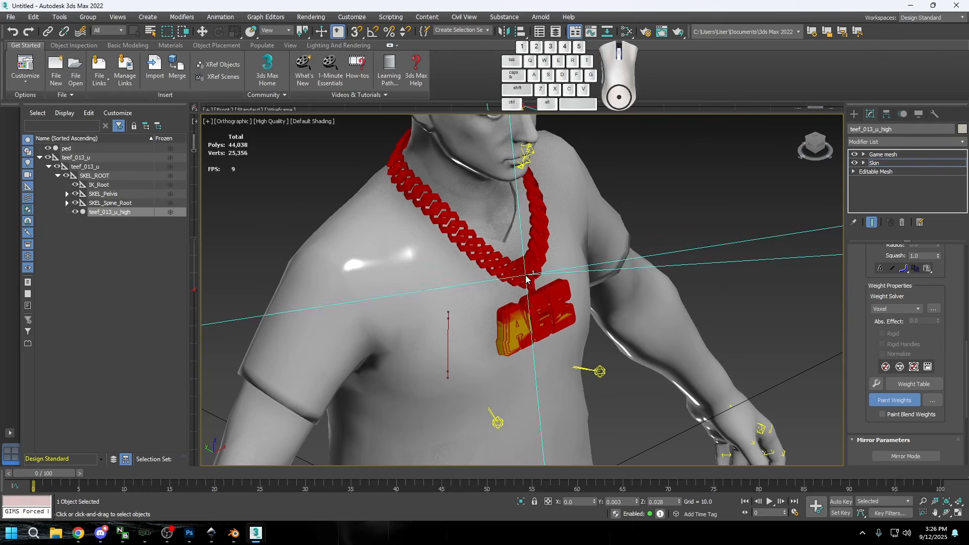
click(535, 318)
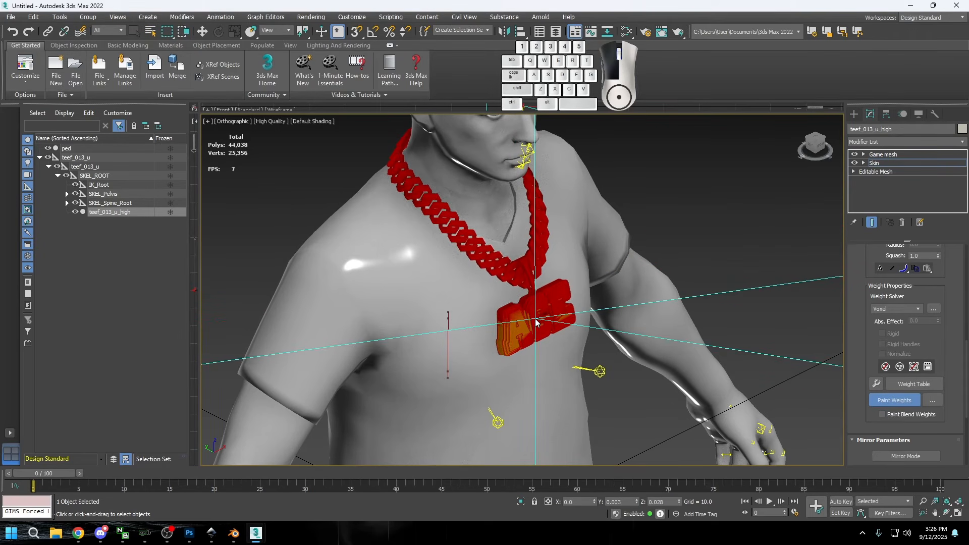
click(533, 319)
drag(534, 321, 522, 331)
click(531, 324)
click(522, 332)
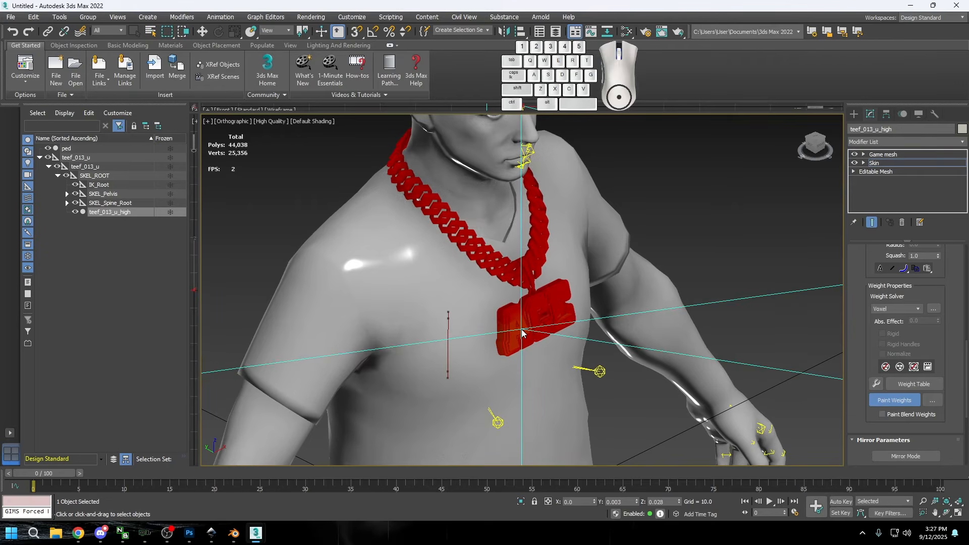
drag(521, 331, 528, 340)
click(522, 331)
click(521, 331)
scroll(523, 335, up, 5)
scroll(528, 339, down, 5)
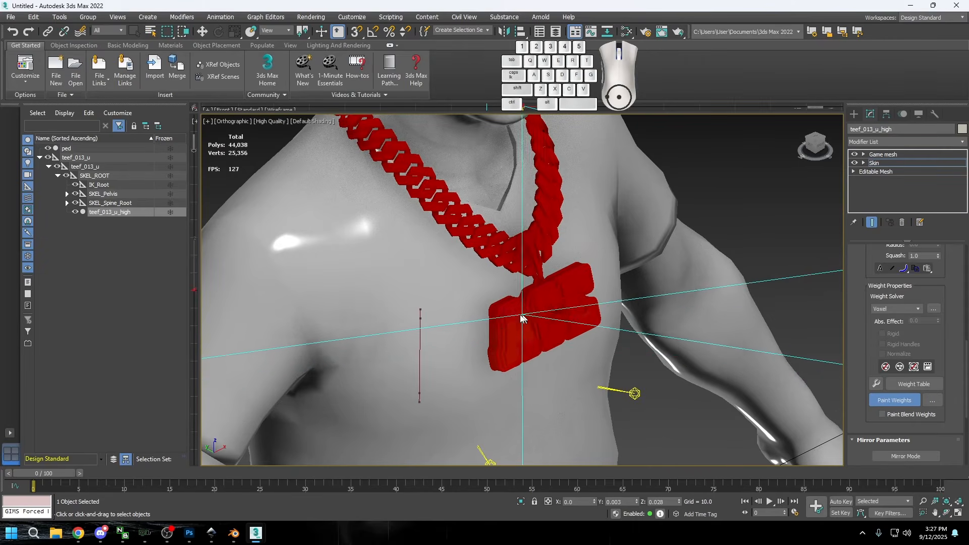
scroll(522, 316, down, 5)
scroll(521, 317, up, 5)
click(522, 317)
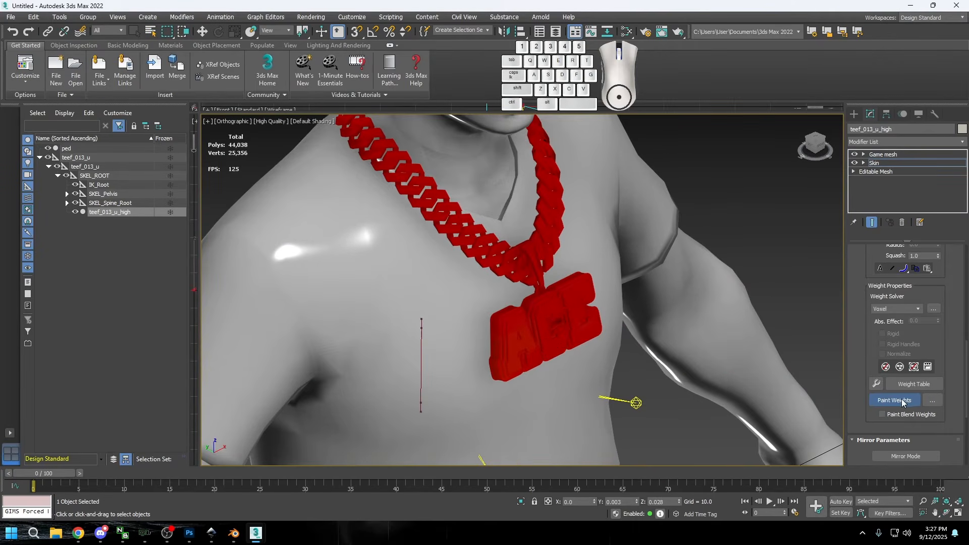
Step: Stop weight painting, leave envelope editing and return to the Editable Mesh level of teef_013_u_high
click(891, 400)
scroll(967, 389, up, 1)
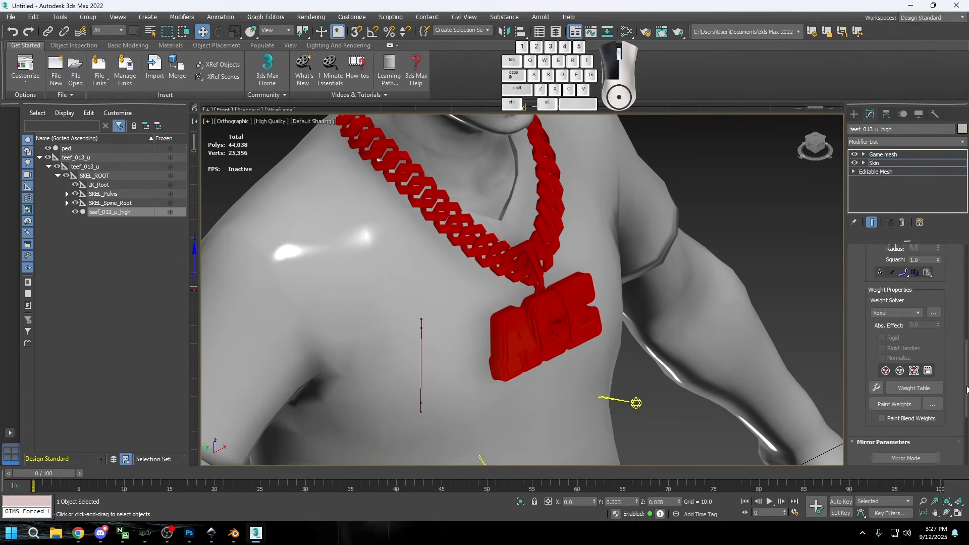
scroll(967, 389, up, 5)
click(905, 264)
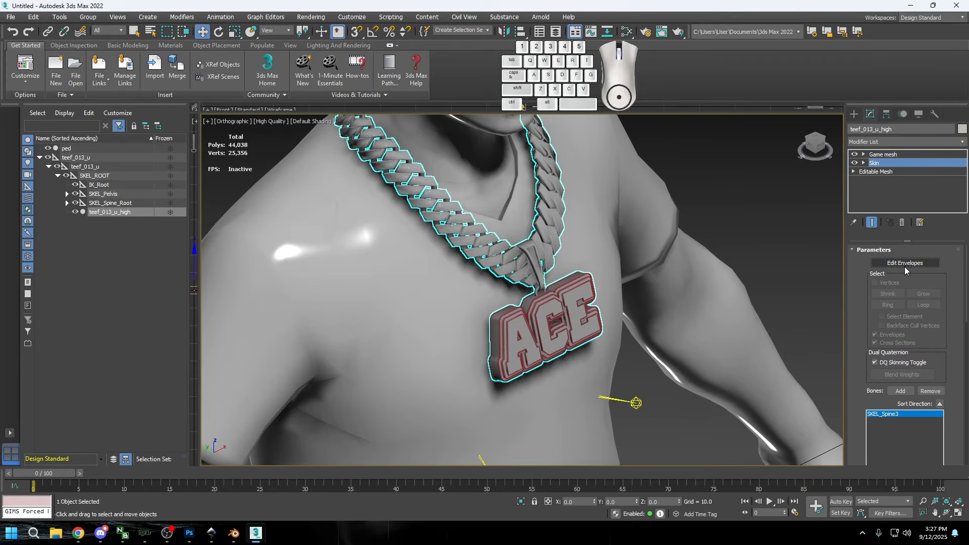
click(876, 172)
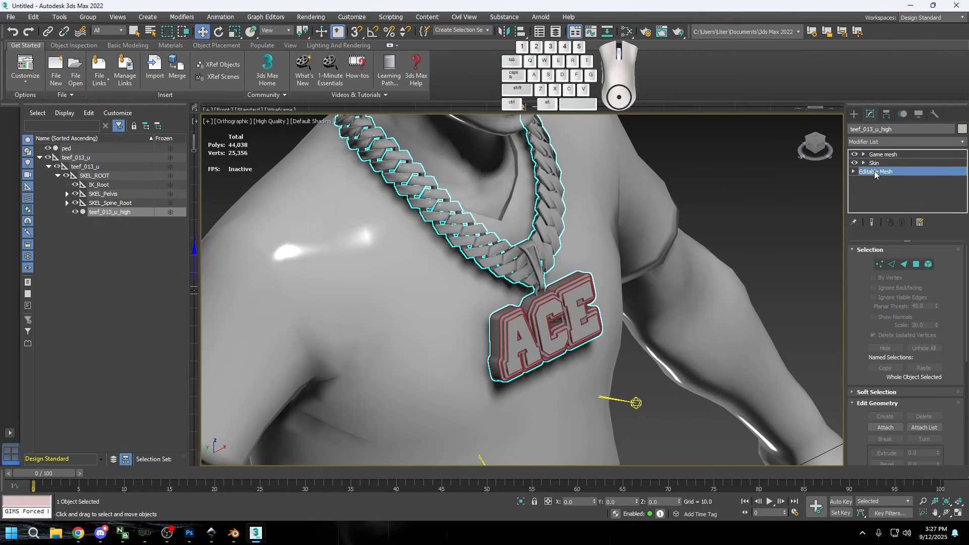
scroll(521, 278, down, 4)
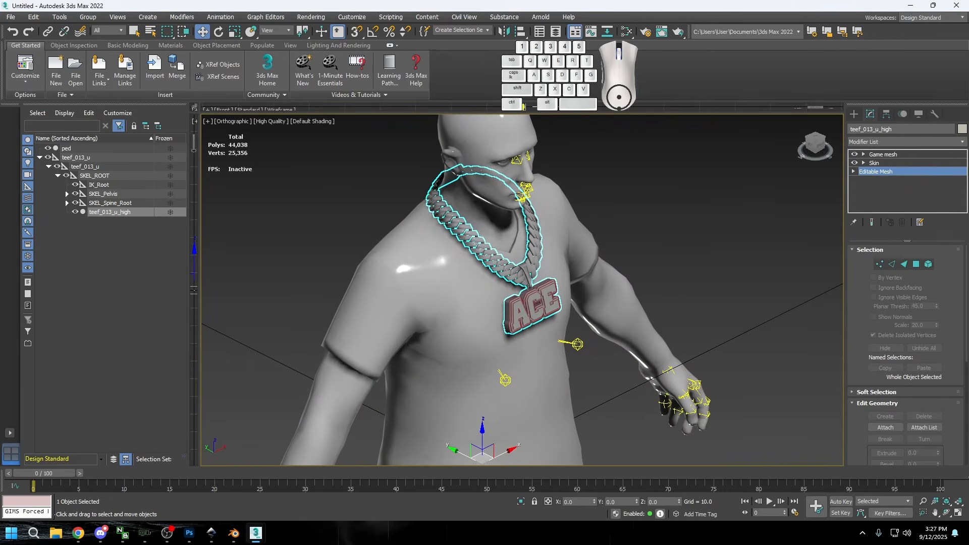
Step: Open the GIMS V material editor for teef_013_u_high and delete the template material with ID 1
mouse_move(258, 532)
click(306, 479)
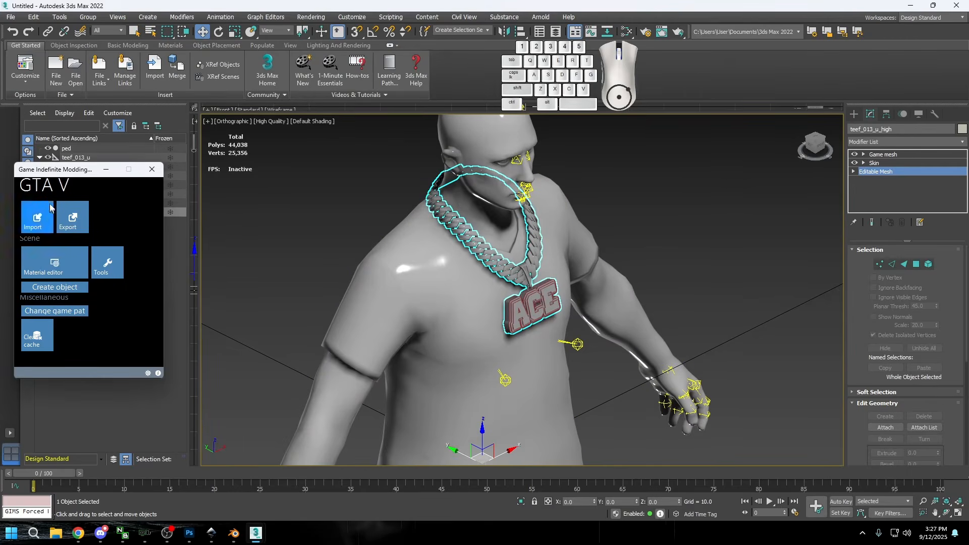
drag(74, 174, 112, 202)
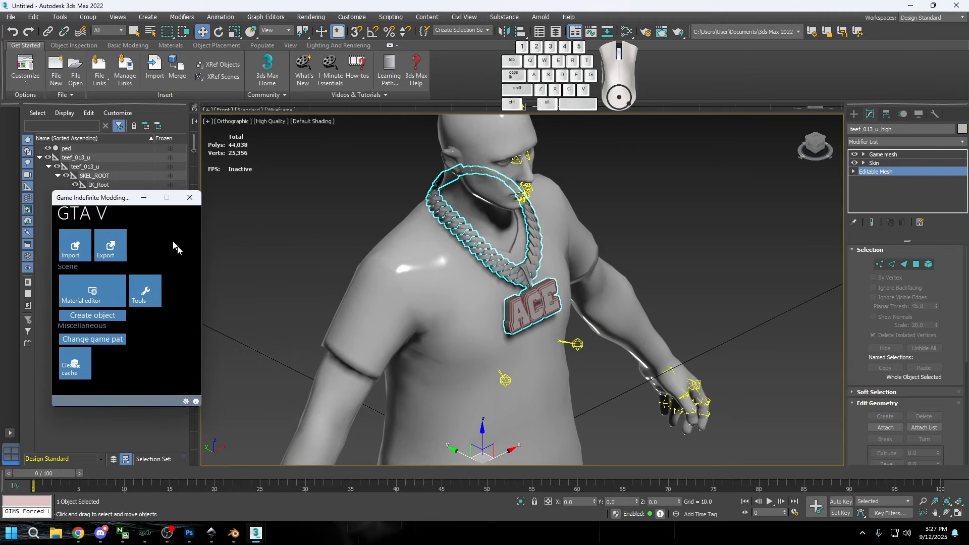
click(90, 301)
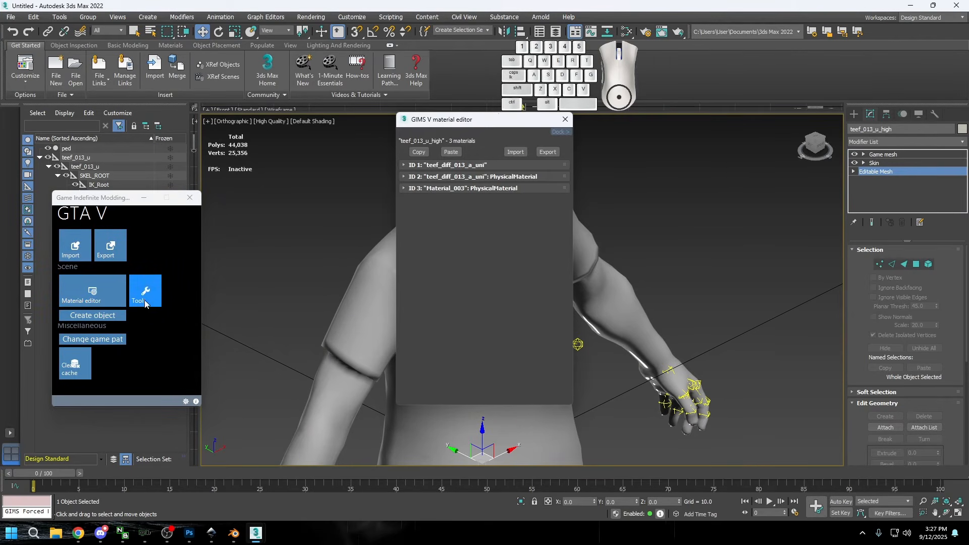
click(407, 171)
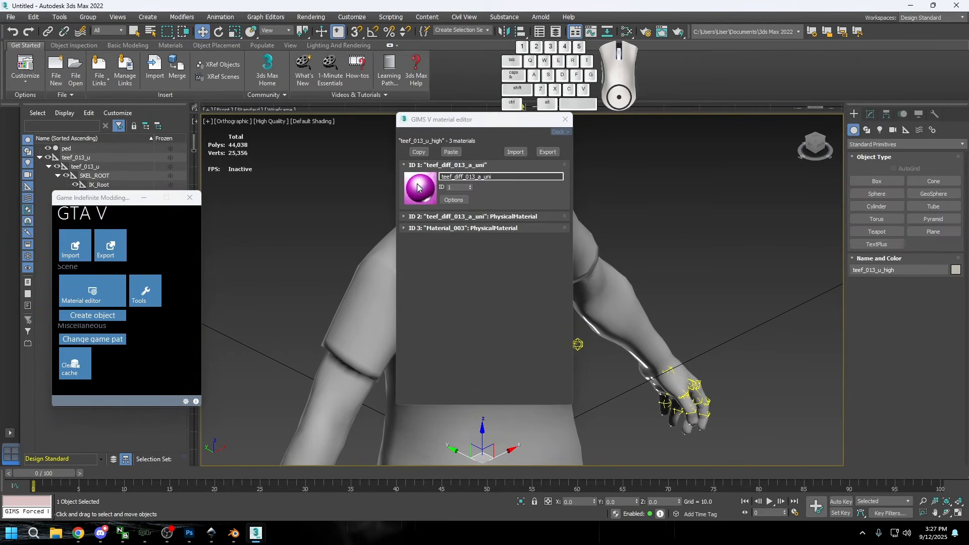
click(417, 193)
right_click(416, 195)
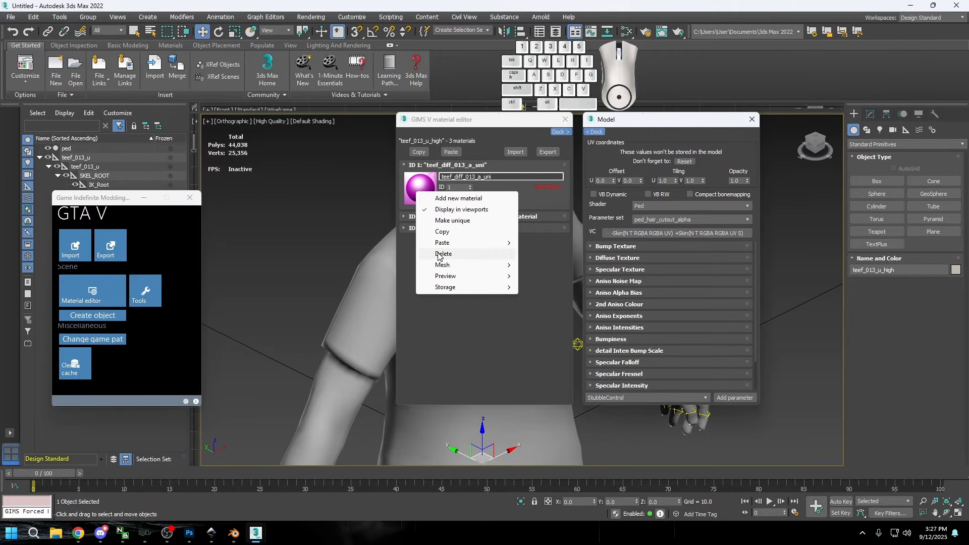
click(440, 254)
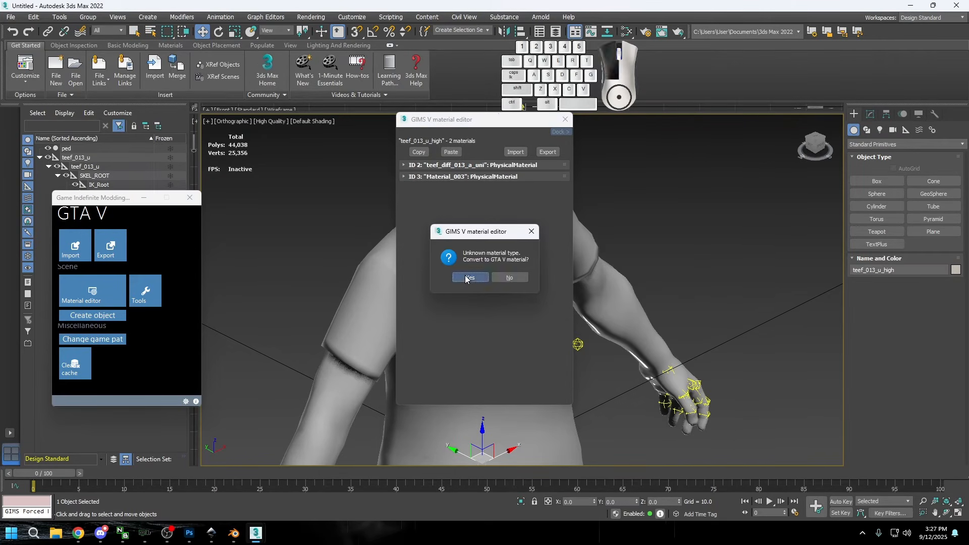
Step: Convert material ID 2 to a GTA V material and arrange the GIMS windows so the chain stays in view
click(468, 275)
click(144, 198)
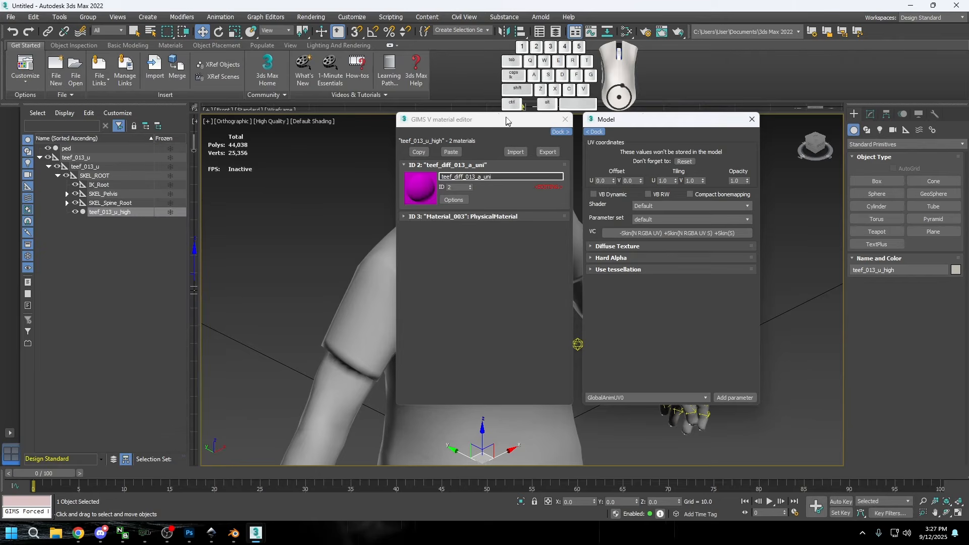
drag(505, 122, 123, 120)
scroll(728, 268, down, 3)
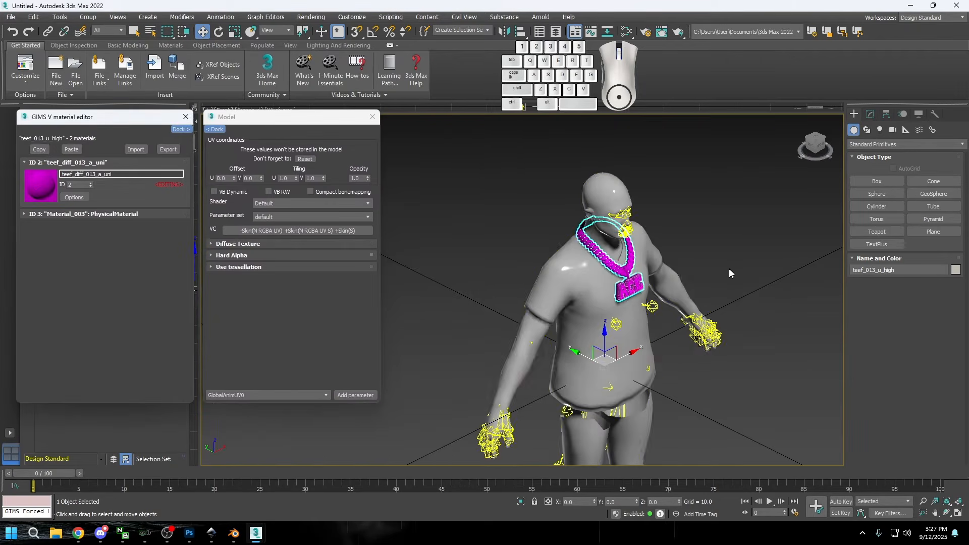
scroll(612, 260, up, 3)
alt+middle_drag(598, 261, 591, 251)
scroll(591, 251, up, 5)
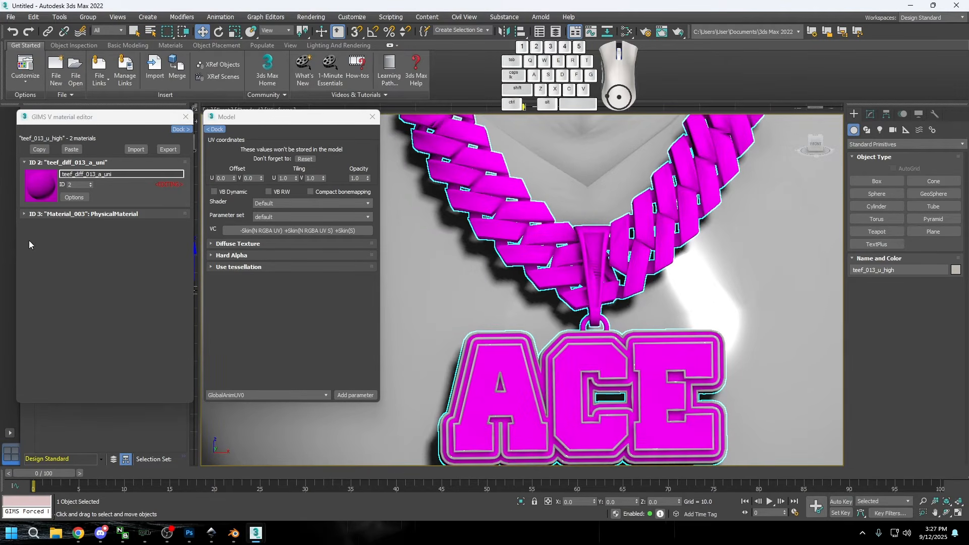
Step: Set the shader of material ID 2 to Ped with the ped parameter set
click(276, 203)
click(282, 258)
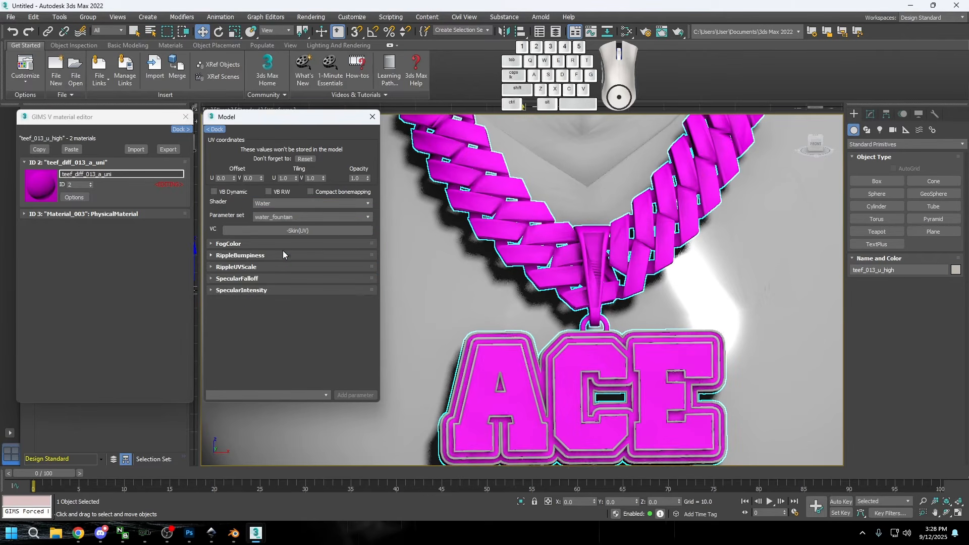
click(282, 204)
click(277, 251)
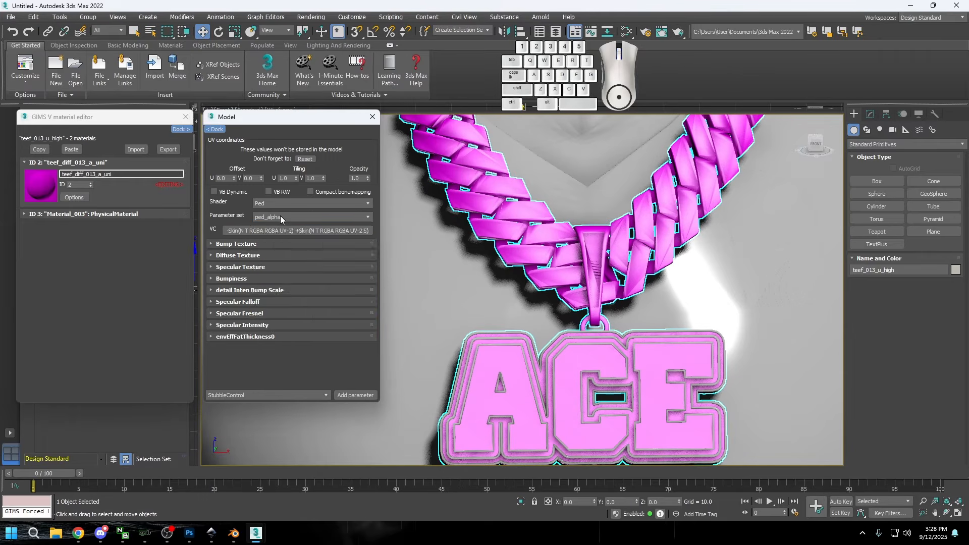
click(280, 216)
click(280, 227)
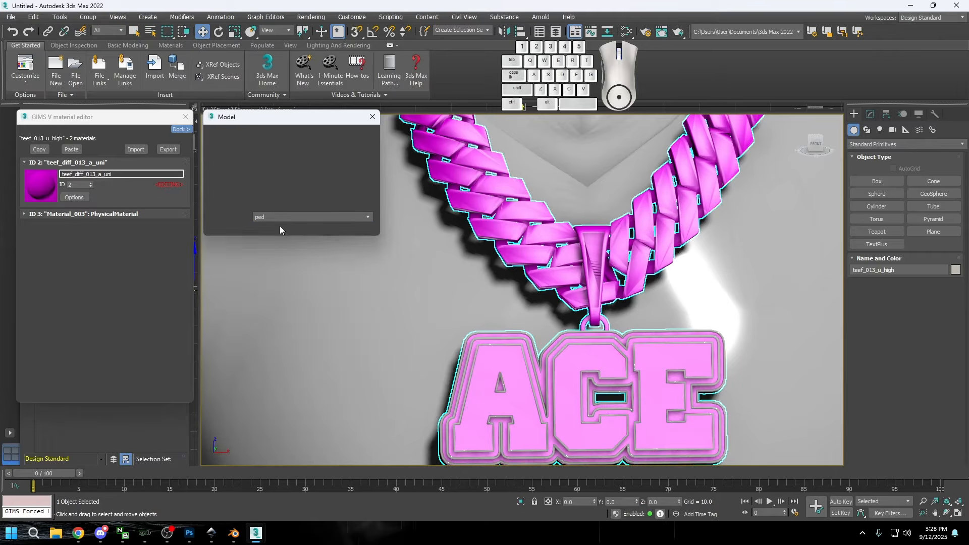
Step: Set the Wind:SclHV/FrqHV X, Y and Z values to 0.0 and Specular Intensity to 1.0 for material ID 2
click(250, 350)
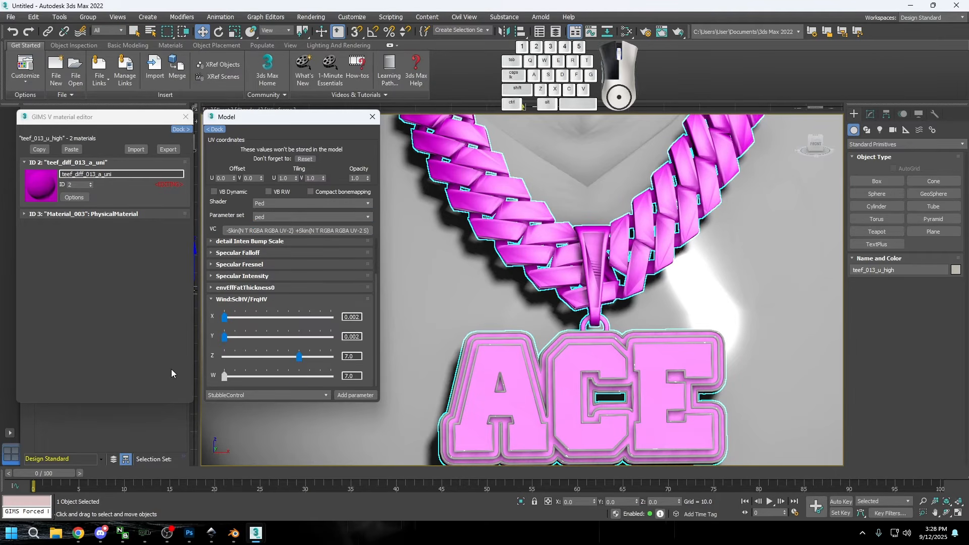
drag(149, 347, 151, 347)
drag(224, 336, 391, 298)
click(237, 276)
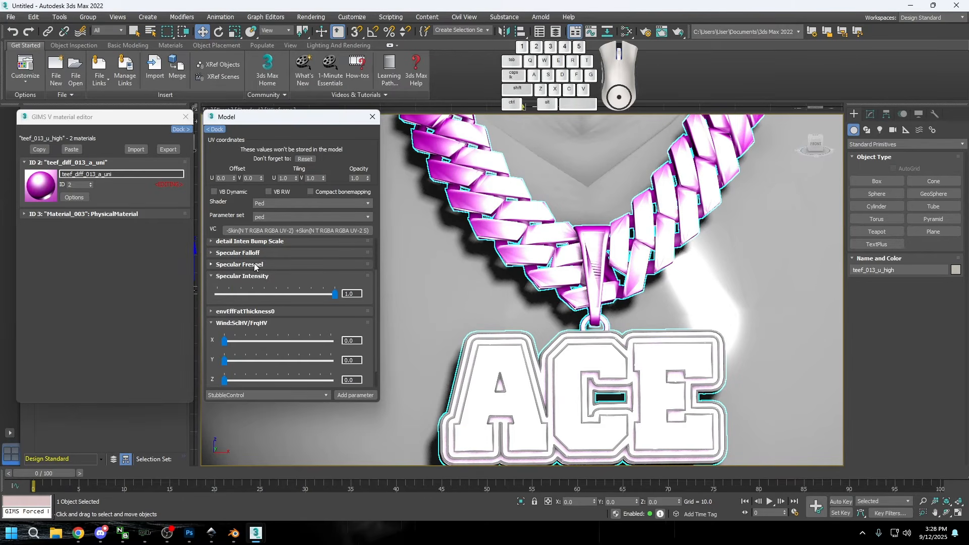
Step: Set Specular Fresnel to 0.45 and Specular Falloff to 199.0 for material ID 2
click(239, 264)
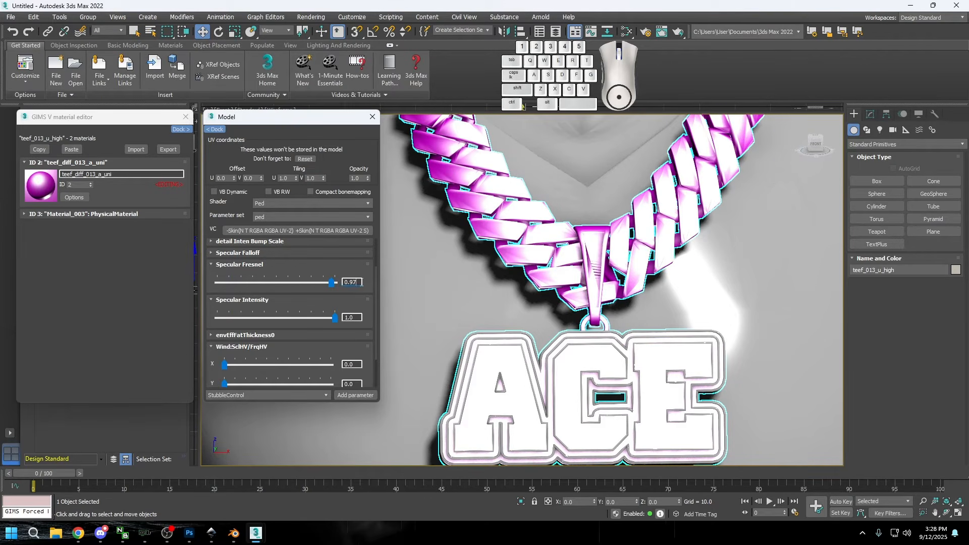
key(BackSpace)
key(BackSpace)
text(45)
click(242, 253)
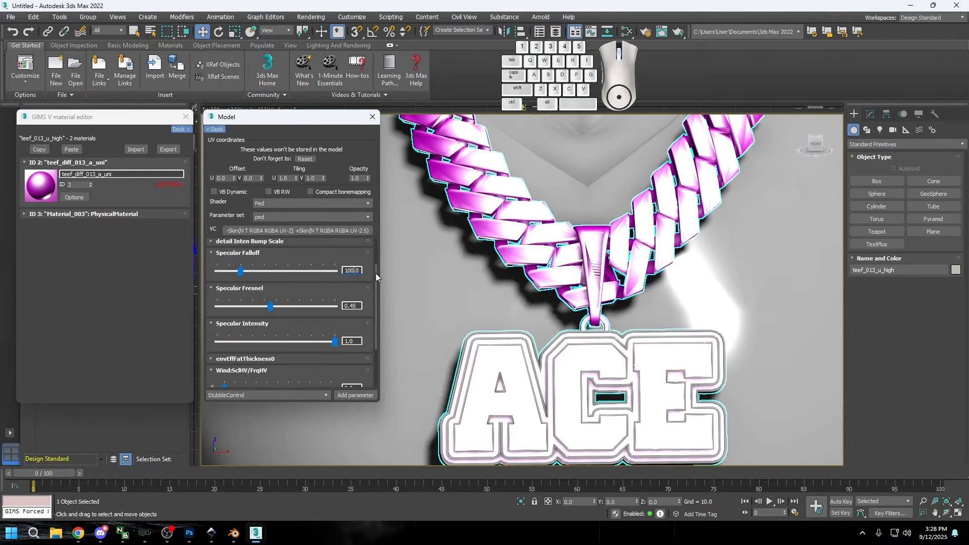
key(BackSpace)
key(BackSpace)
text(9)
text(97)
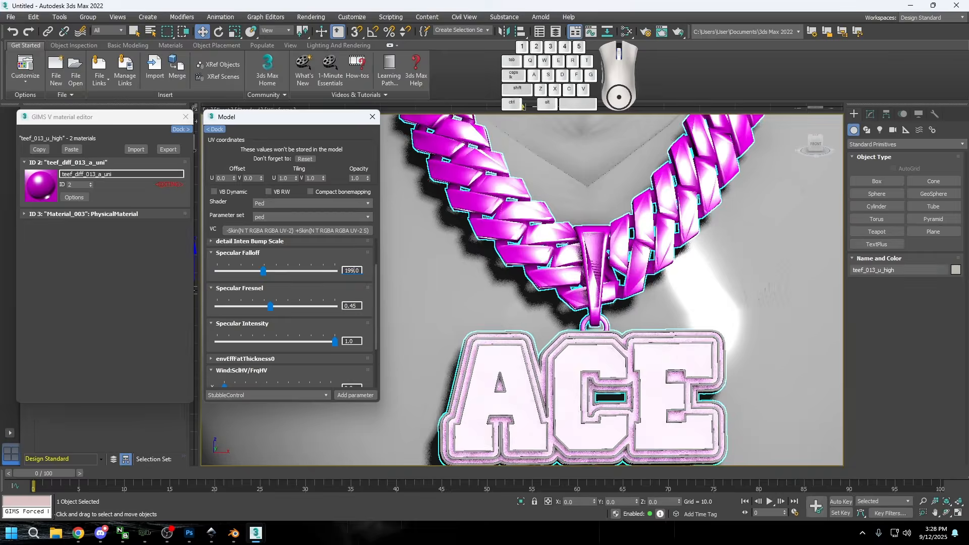
Step: Embed the specular texture of material ID 2 and load SpecularMap from the JEWELRY\NORMAL MAPS folder on drive D
drag(376, 287, 377, 255)
click(250, 266)
click(342, 280)
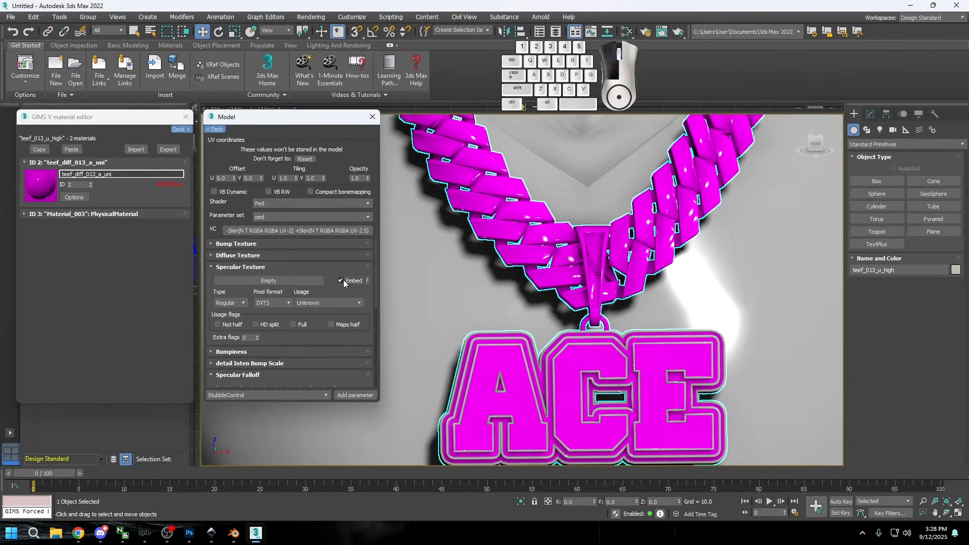
click(270, 281)
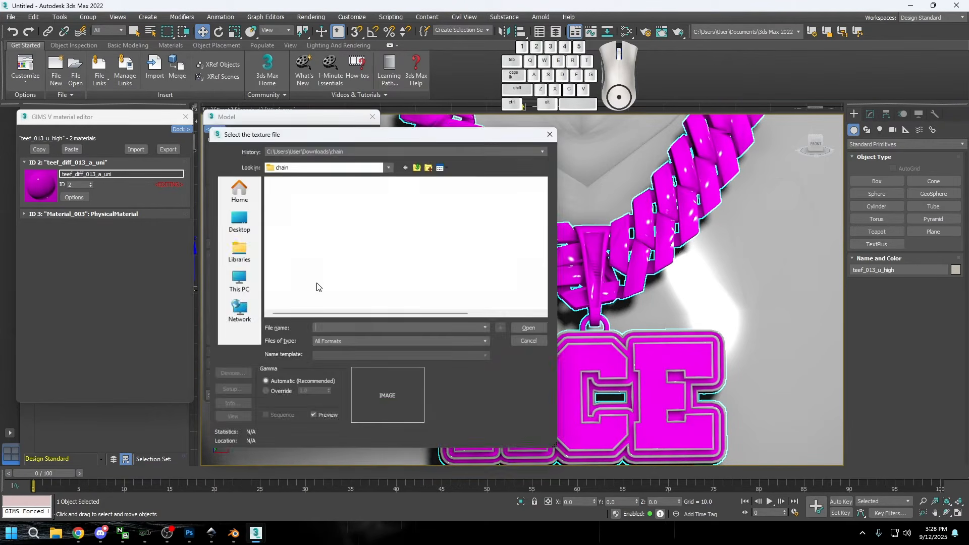
click(239, 283)
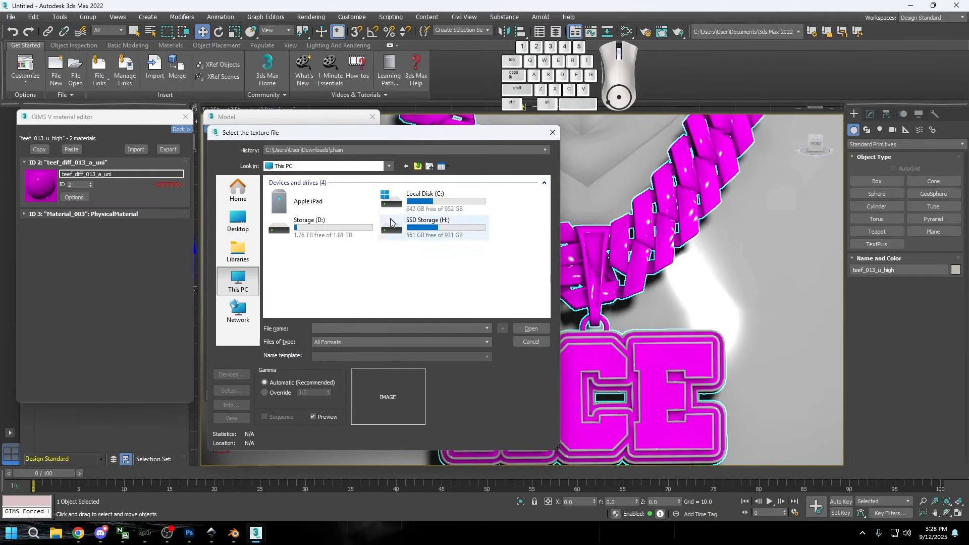
double_click(343, 230)
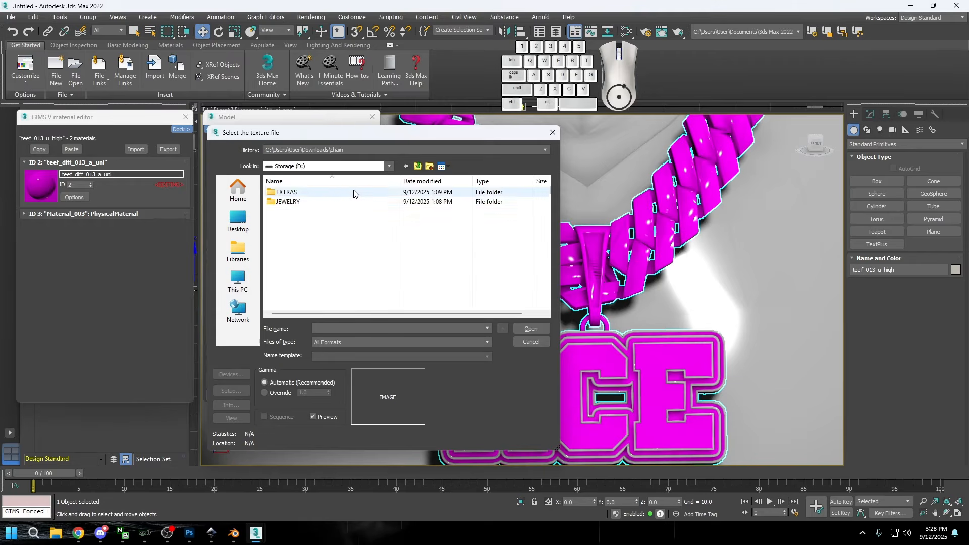
double_click(338, 203)
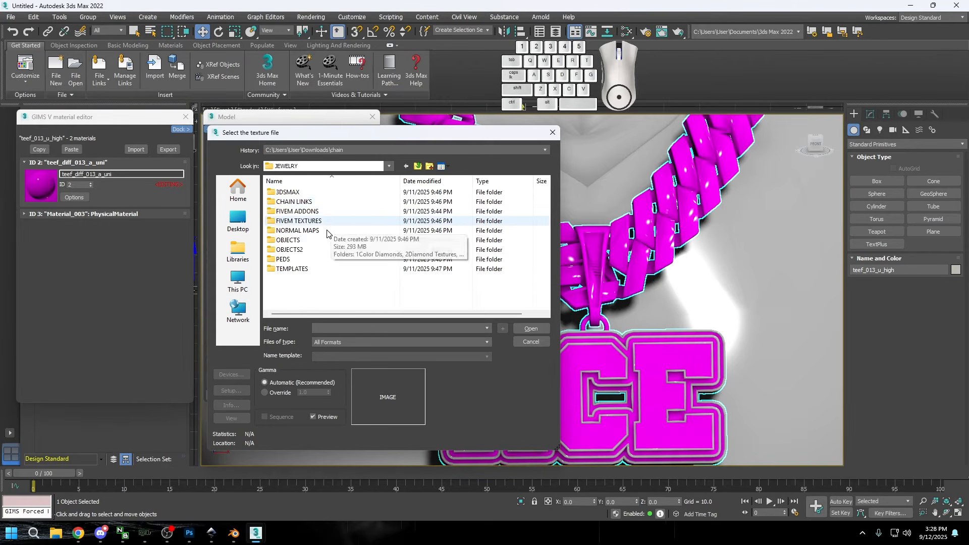
double_click(334, 212)
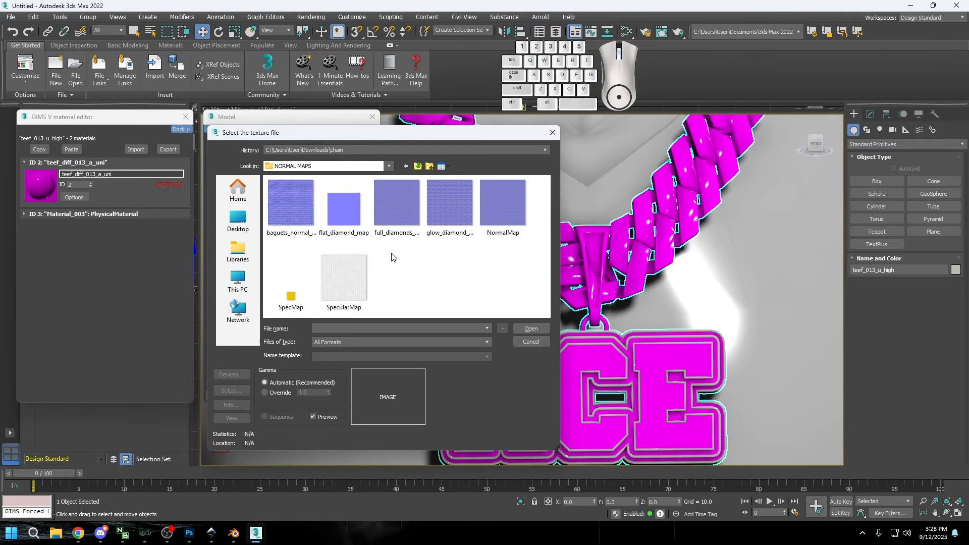
double_click(332, 280)
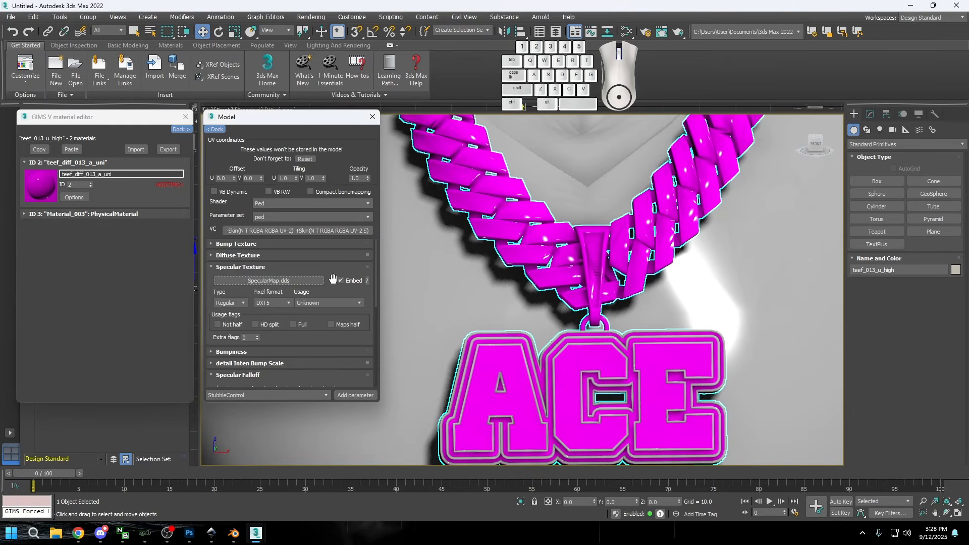
Step: Embed the diffuse texture of material ID 2 and load white_diamonds from the FIVEM TEXTURES\1Color Diamonds folder
click(240, 256)
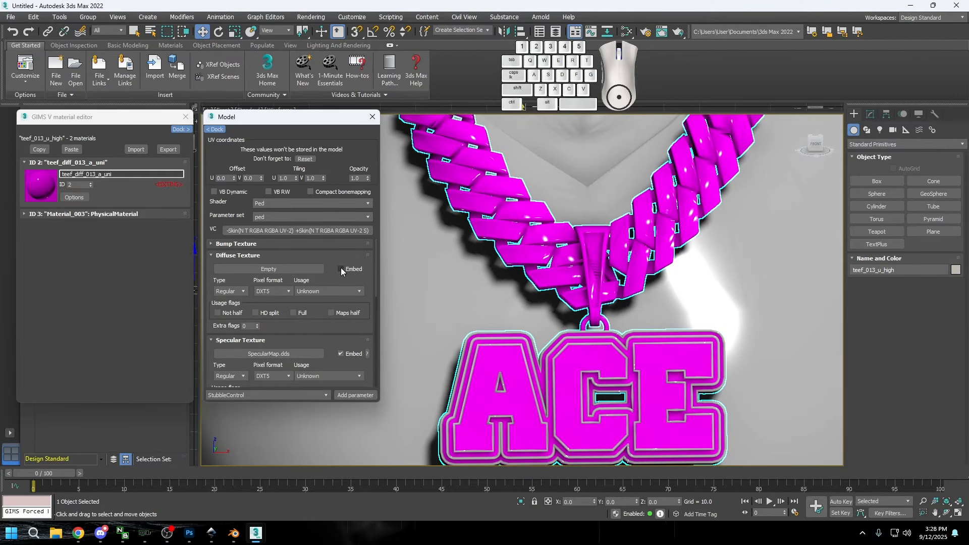
click(316, 270)
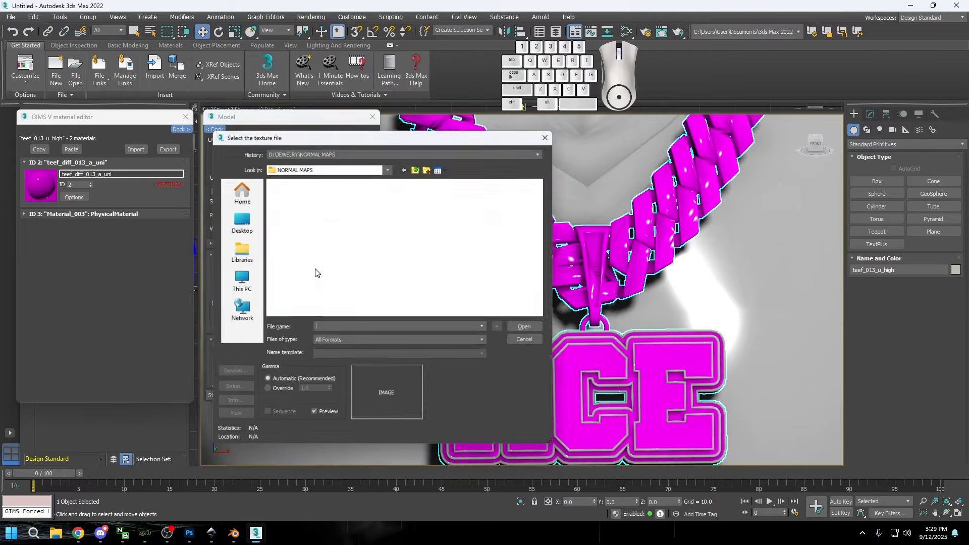
click(389, 166)
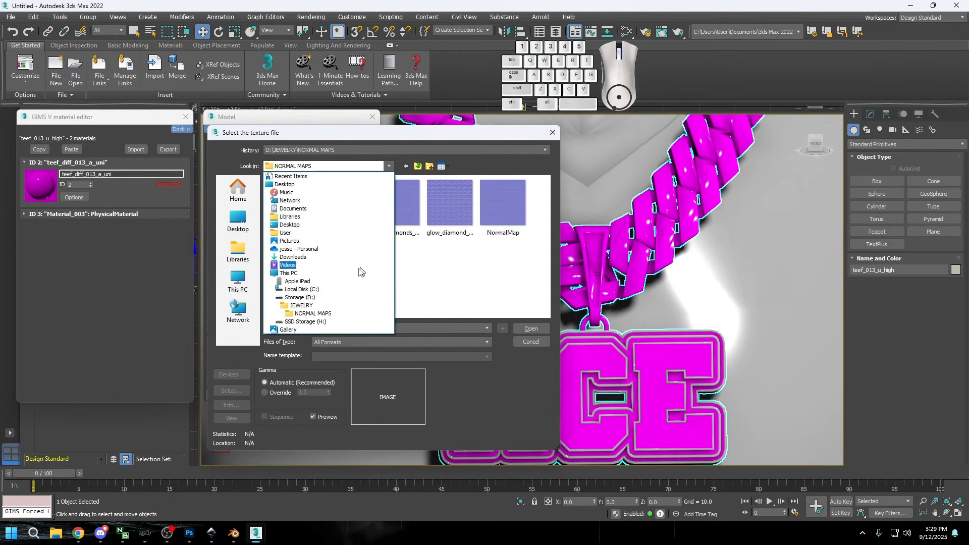
click(314, 306)
double_click(328, 225)
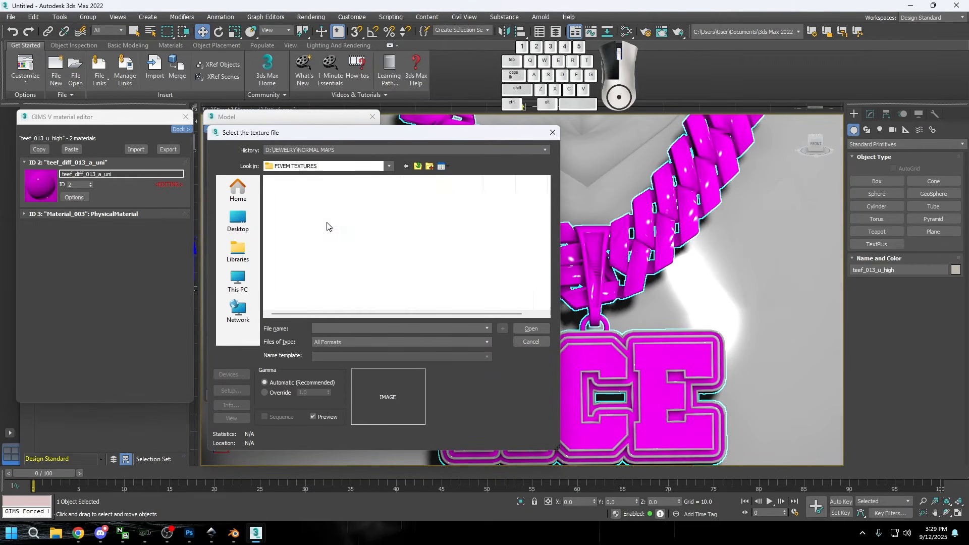
double_click(310, 192)
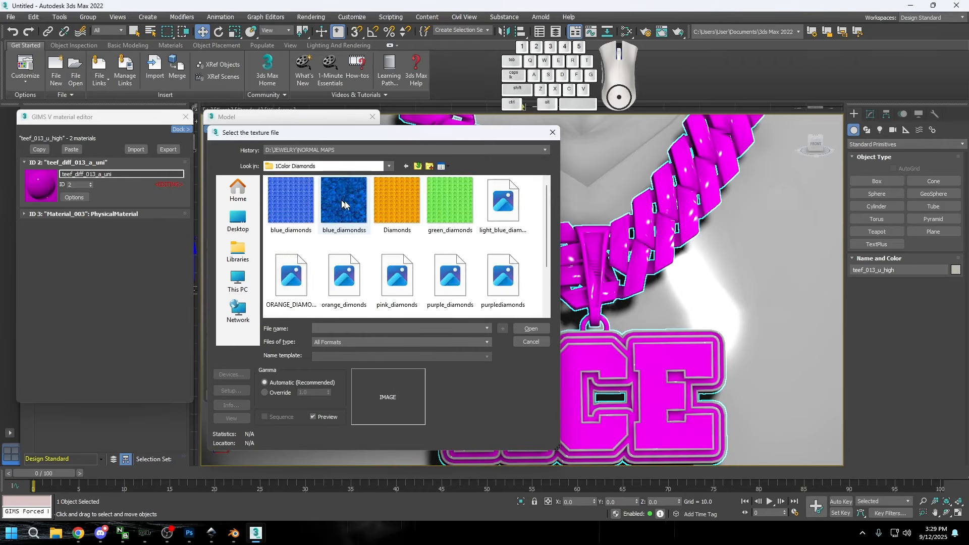
scroll(444, 242, down, 3)
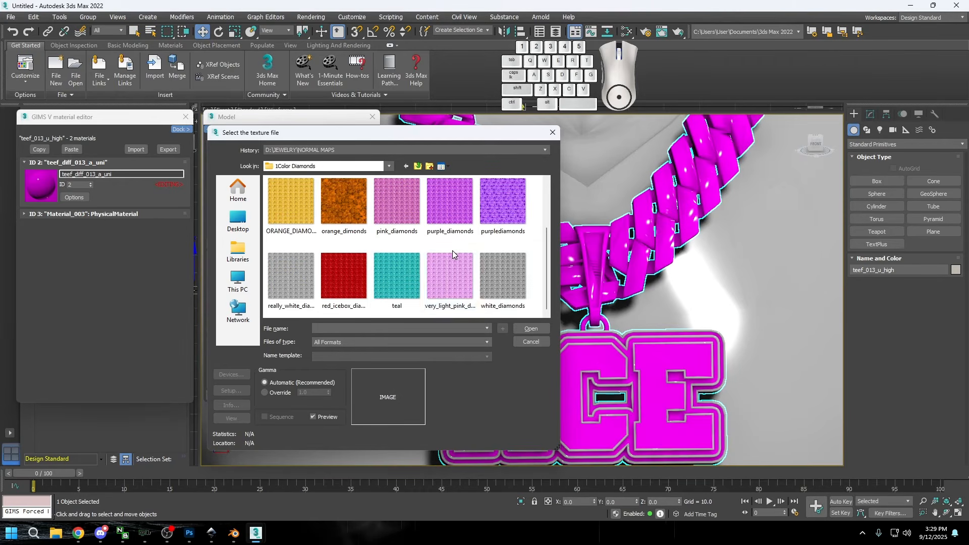
double_click(497, 272)
scroll(597, 364, up, 6)
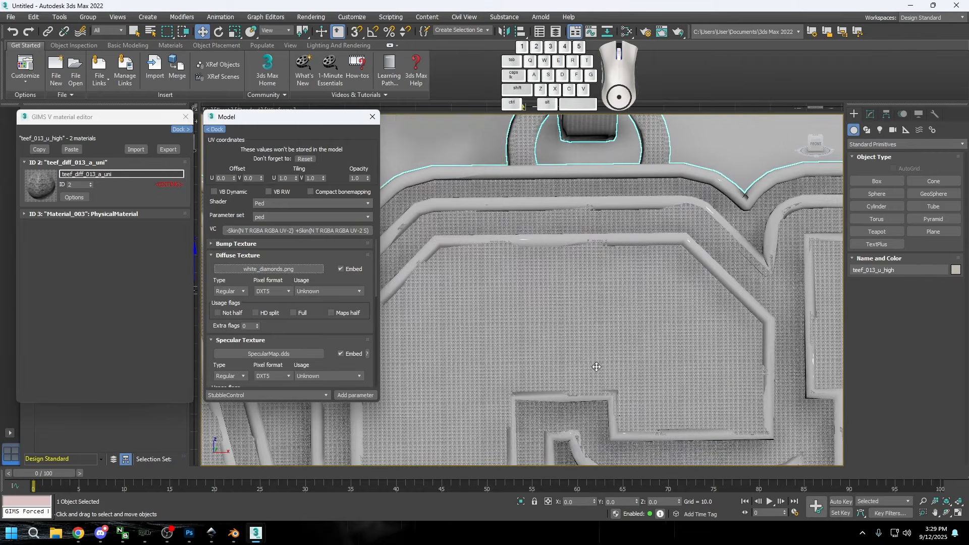
Step: Embed the bump texture of material ID 2 and load full_diamonds_map.dds from the NORMAL MAPS folder
click(242, 244)
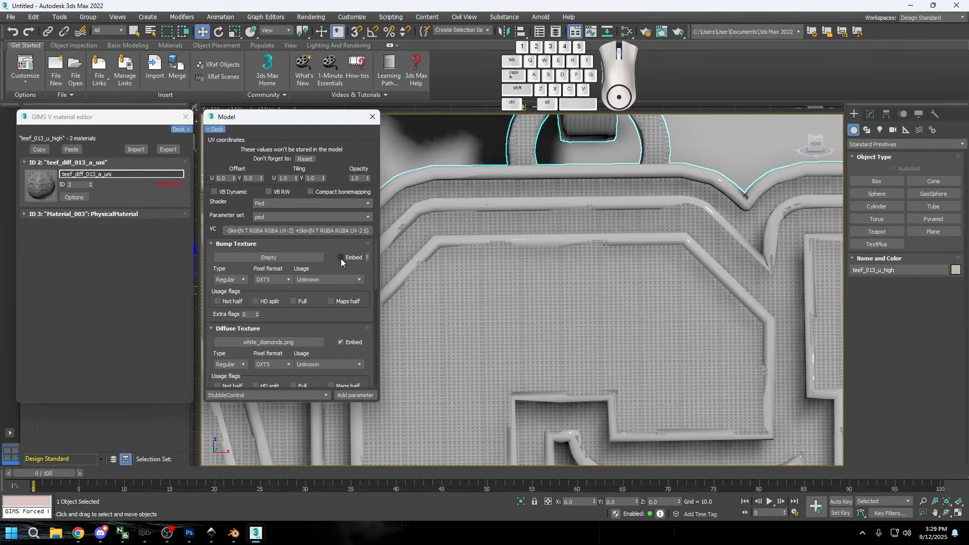
click(302, 259)
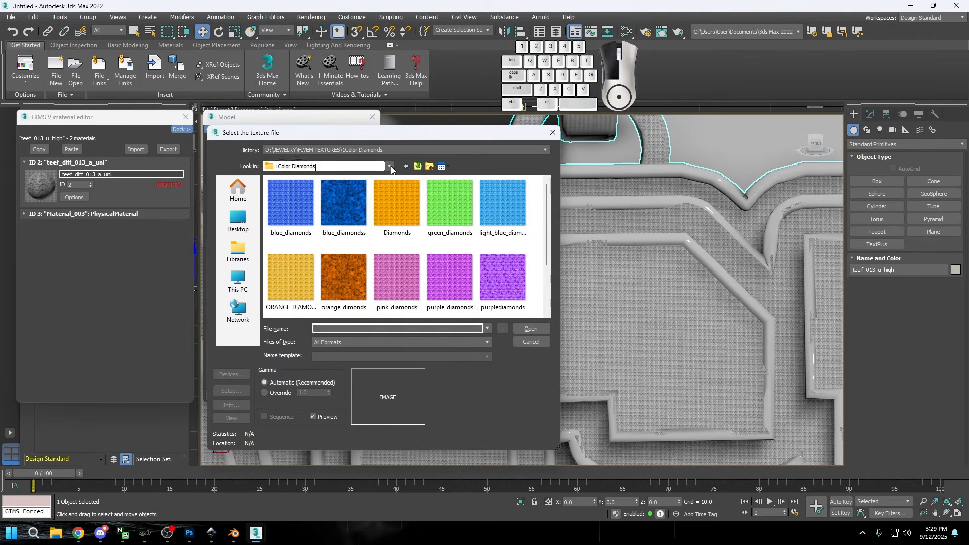
click(328, 166)
click(325, 317)
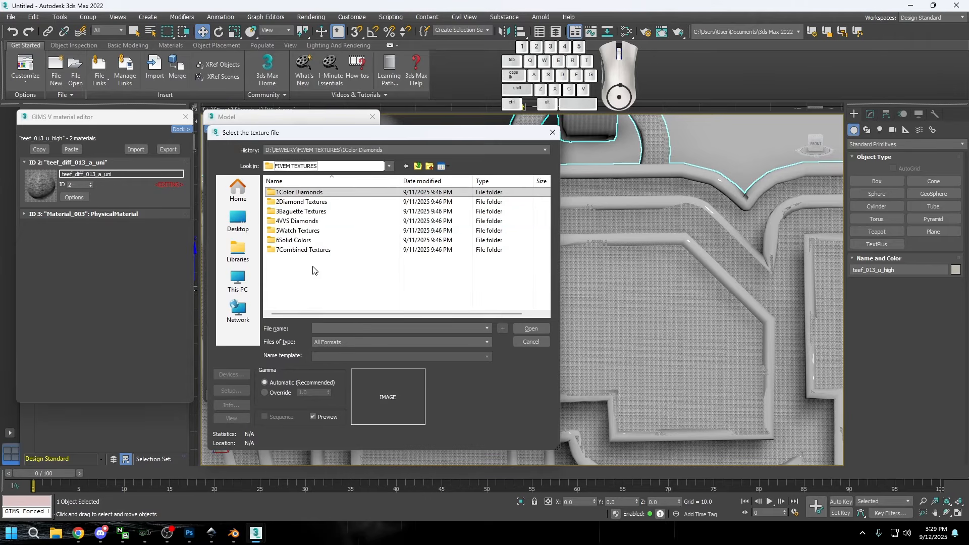
click(389, 167)
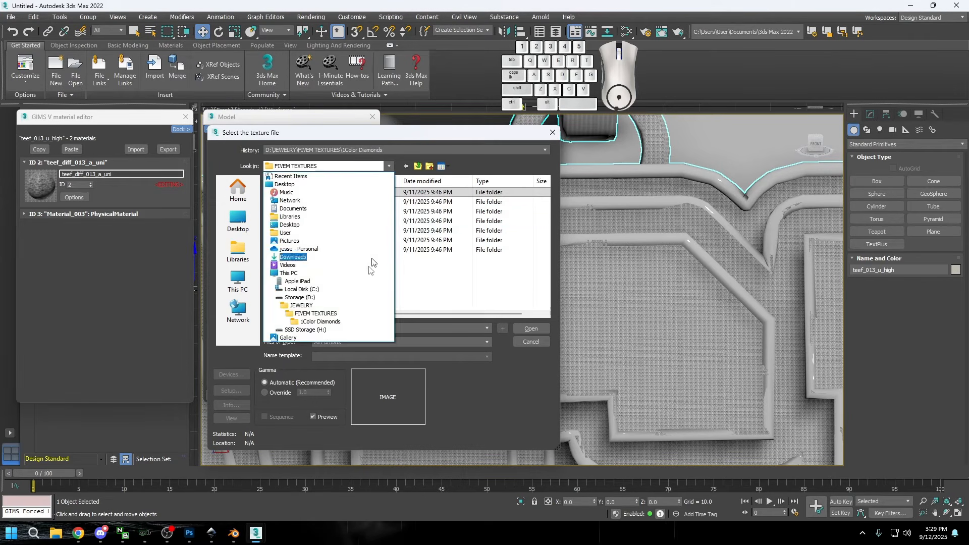
click(309, 307)
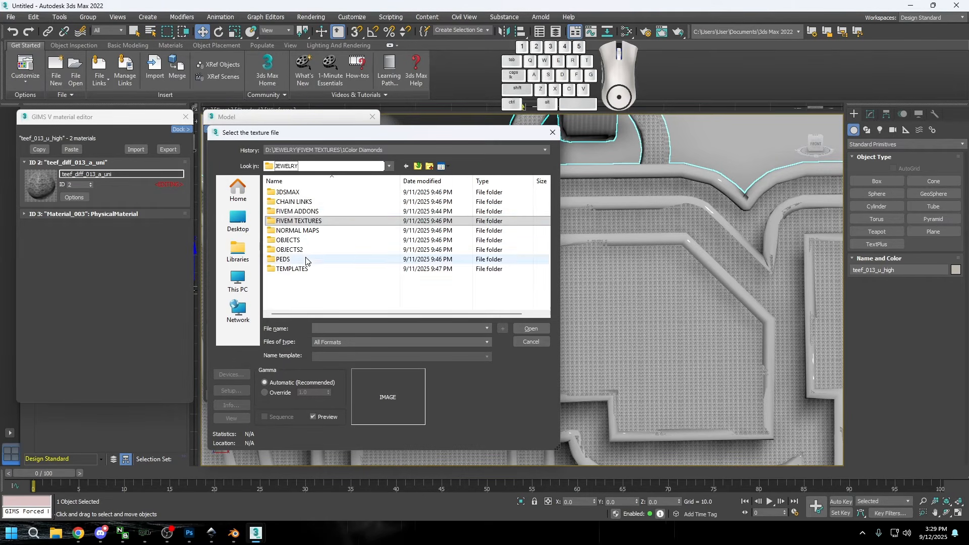
double_click(303, 231)
double_click(398, 211)
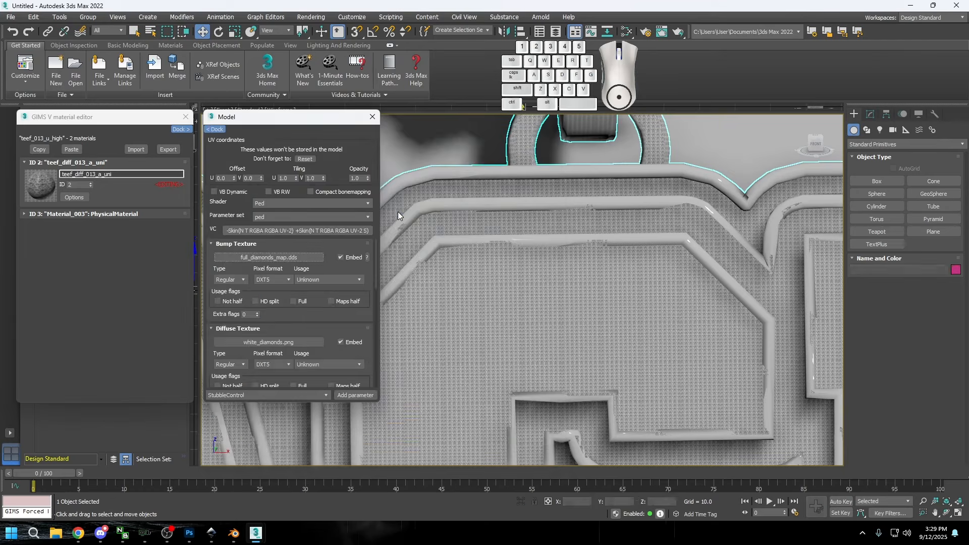
scroll(502, 268, down, 5)
scroll(503, 269, up, 10)
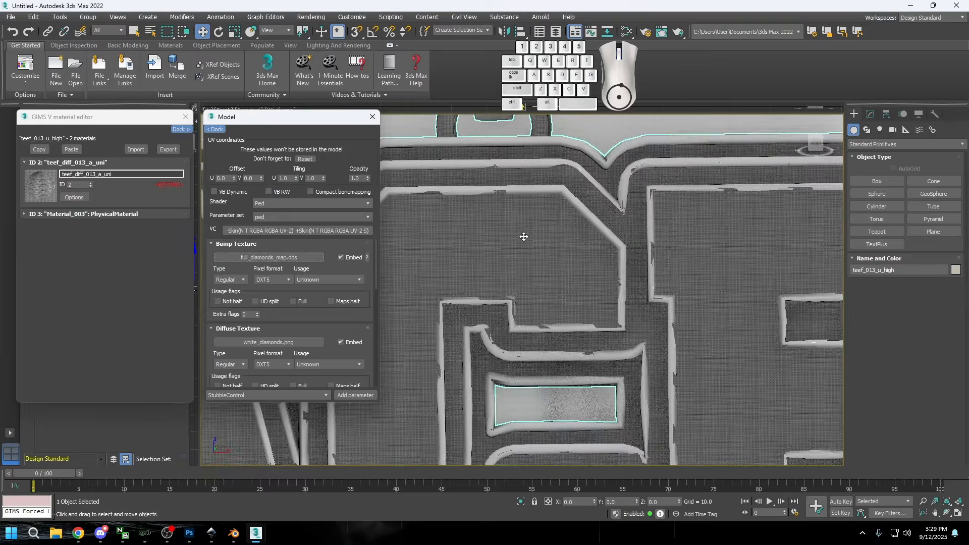
Step: Open the options of material ID 3 and convert it to a GTA V material
click(30, 218)
click(80, 247)
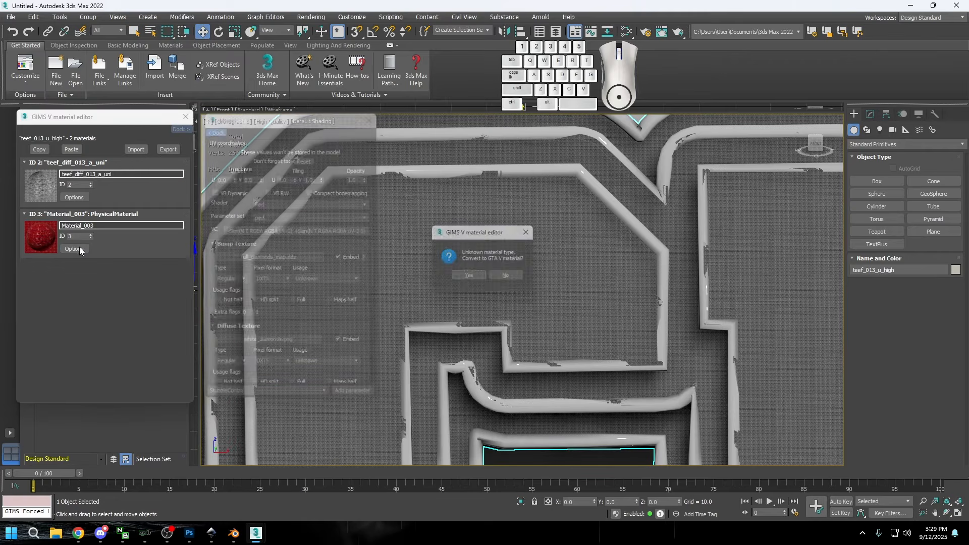
click(470, 277)
right_click(337, 256)
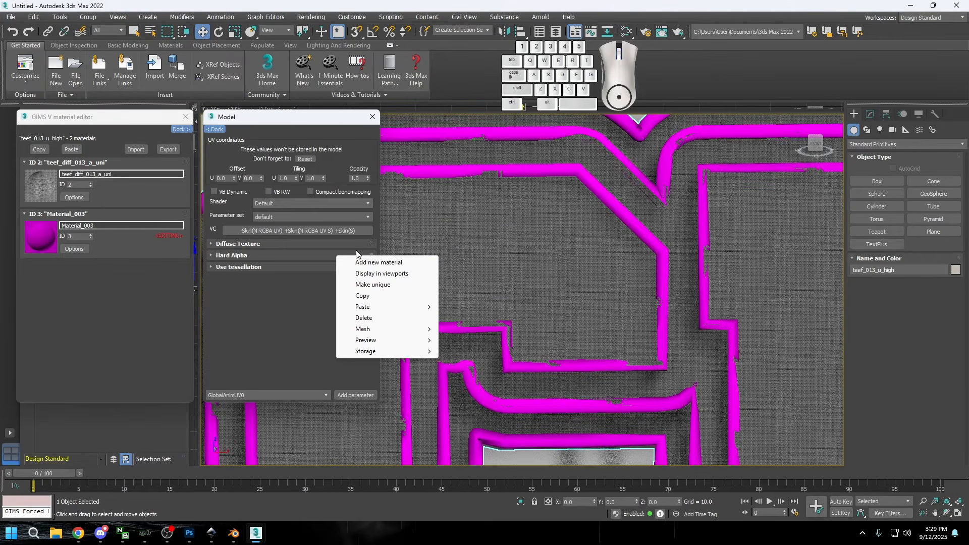
Step: Set the shader of material ID 3 to Ped with the ped_emissive parameter set
click(273, 205)
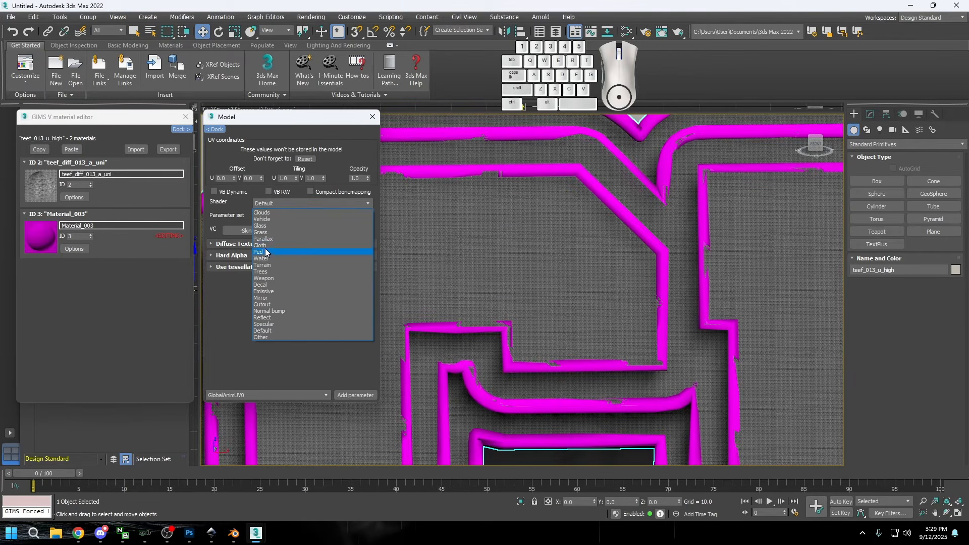
click(266, 250)
click(275, 217)
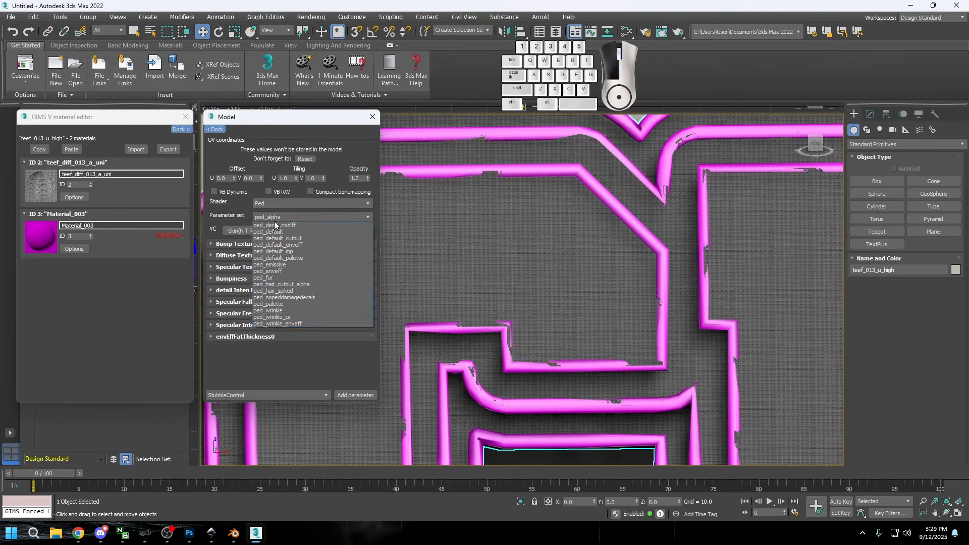
click(281, 299)
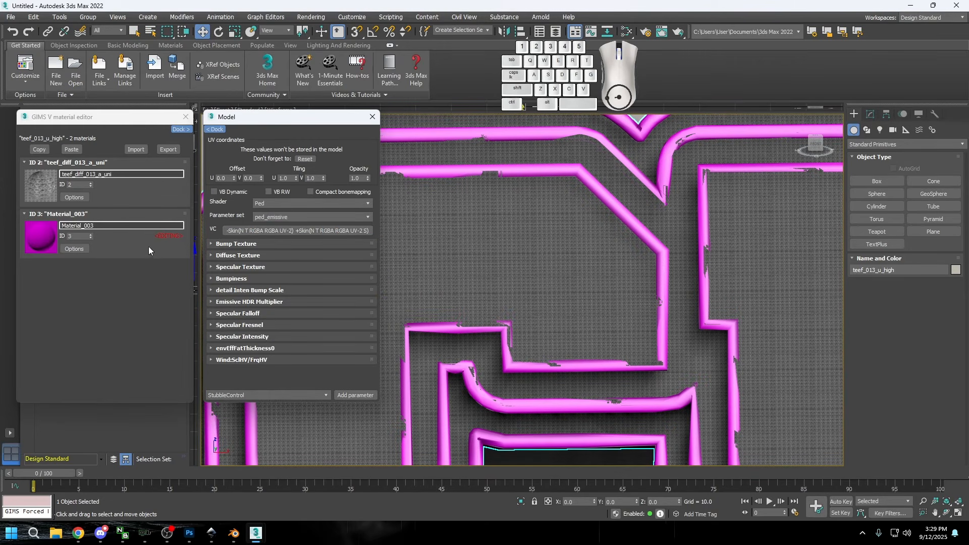
Step: Set the Wind:SclHV/FrqHV X, Y and Z values to 0.0 and Specular Intensity to 1.0 for material ID 3
click(248, 361)
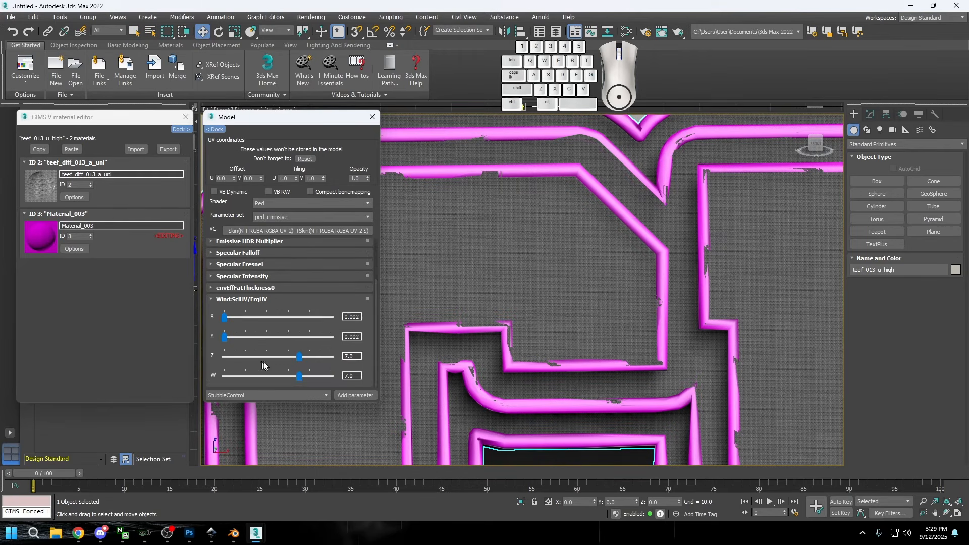
drag(295, 358, 335, 294)
click(227, 275)
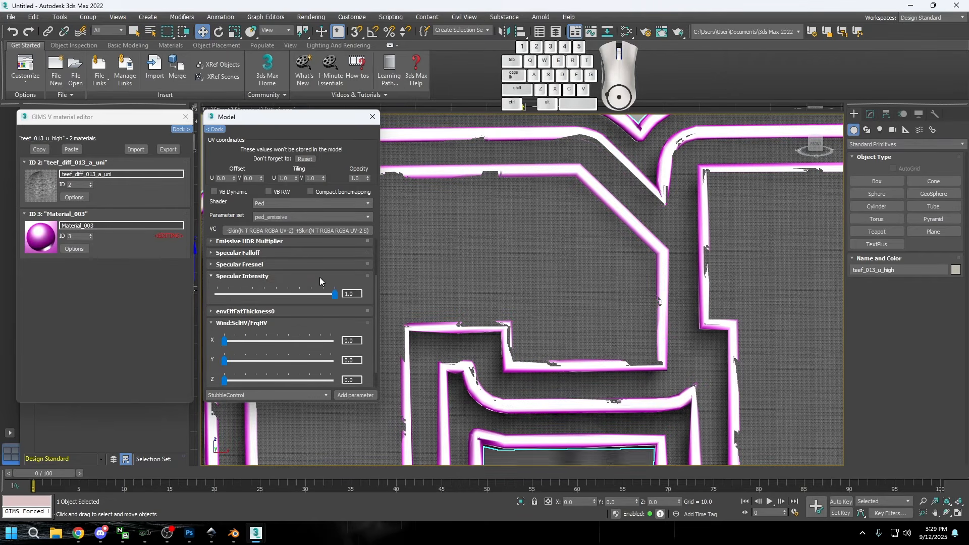
Step: Set Specular Fresnel to 0.75 for material ID 3
click(266, 264)
click(358, 281)
key(BackSpace)
key(BackSpace)
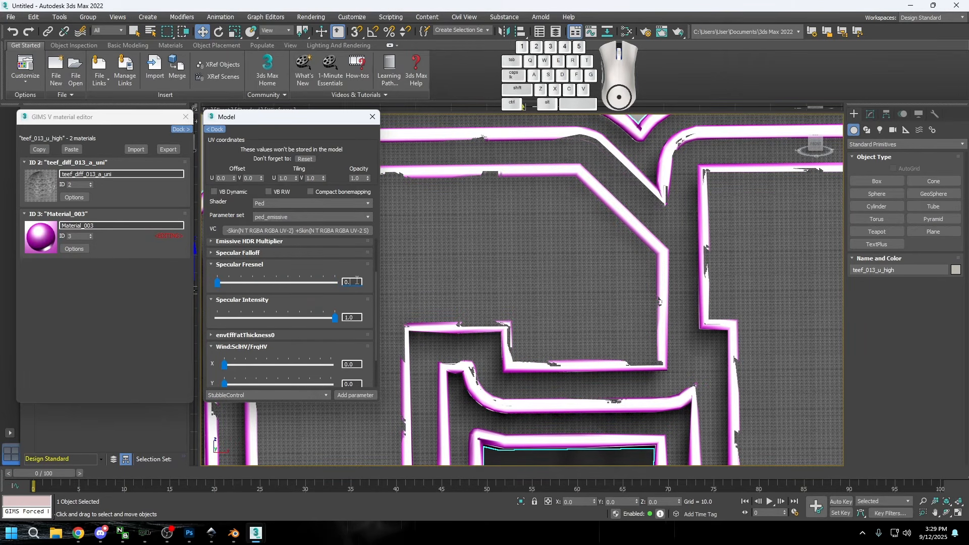
text(7)
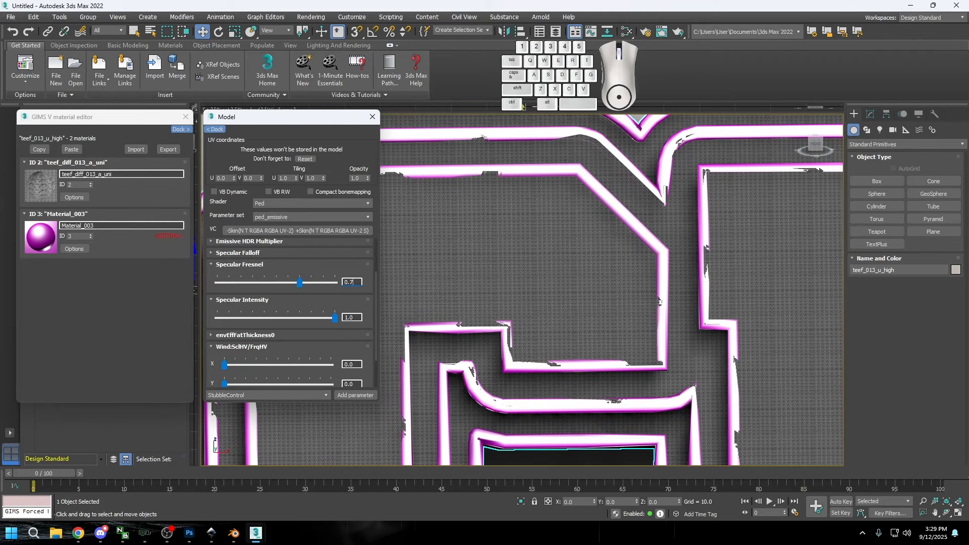
text(5)
Step: Set Specular Falloff to 69.0 for material ID 3
click(253, 253)
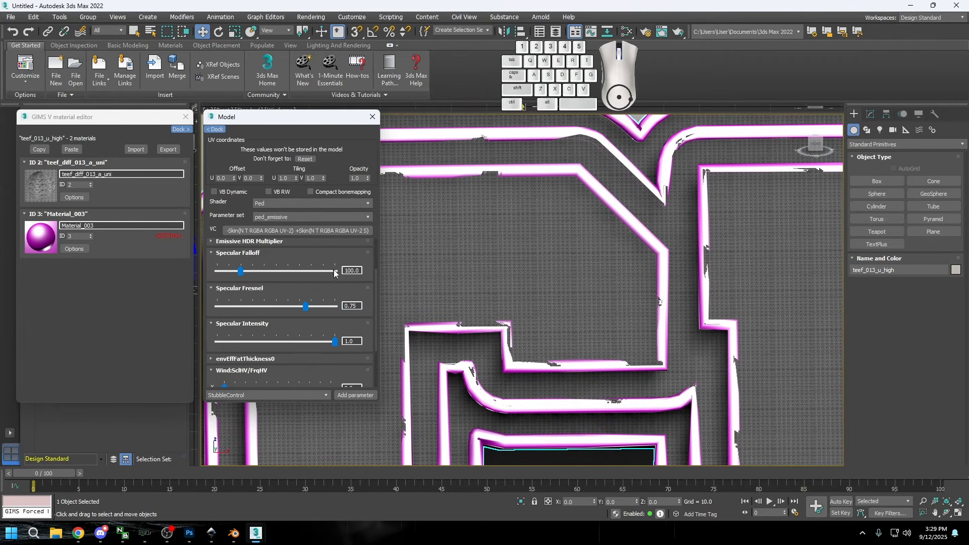
click(353, 270)
key(BackSpace)
key(BackSpace)
key(BackSpace)
text(69)
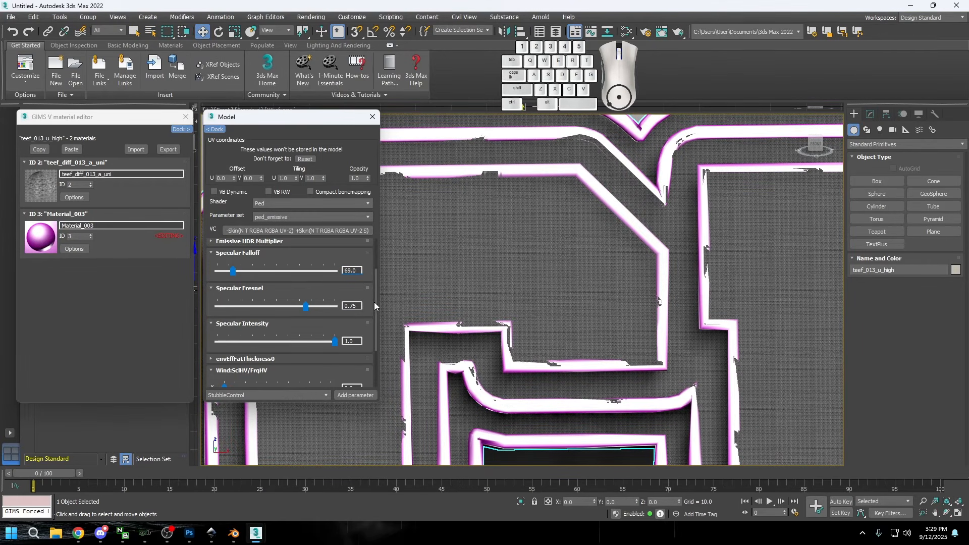
Step: Set the Emissive HDR Multiplier of material ID 3 to 4.0
drag(373, 302, 379, 282)
click(267, 283)
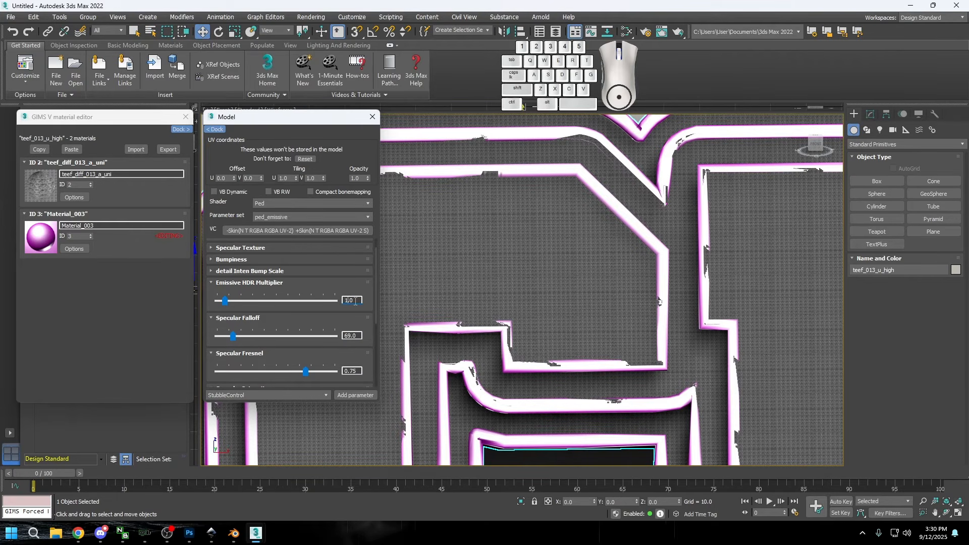
text(4)
key(Return)
Step: Load SpecMap.dds as the embedded specular texture of material ID 3
drag(375, 295, 374, 277)
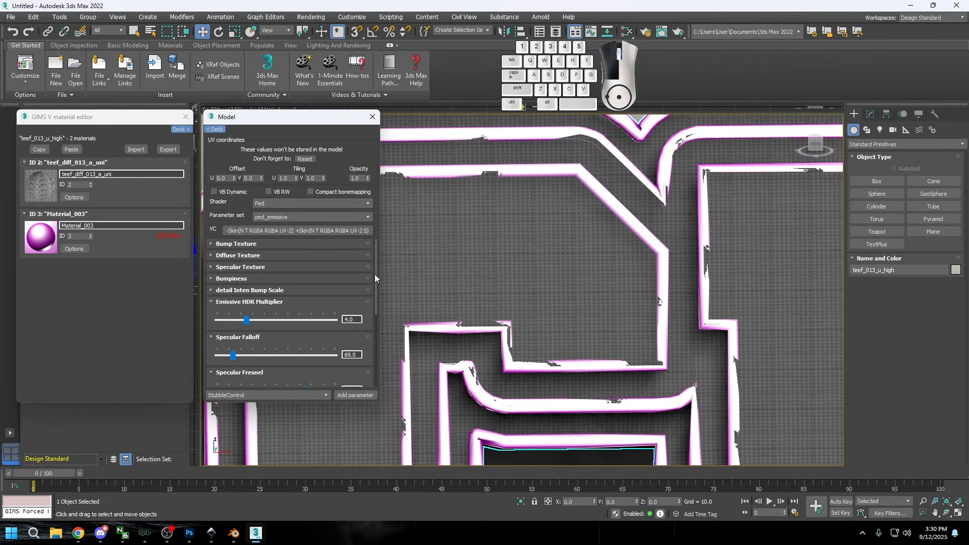
click(250, 266)
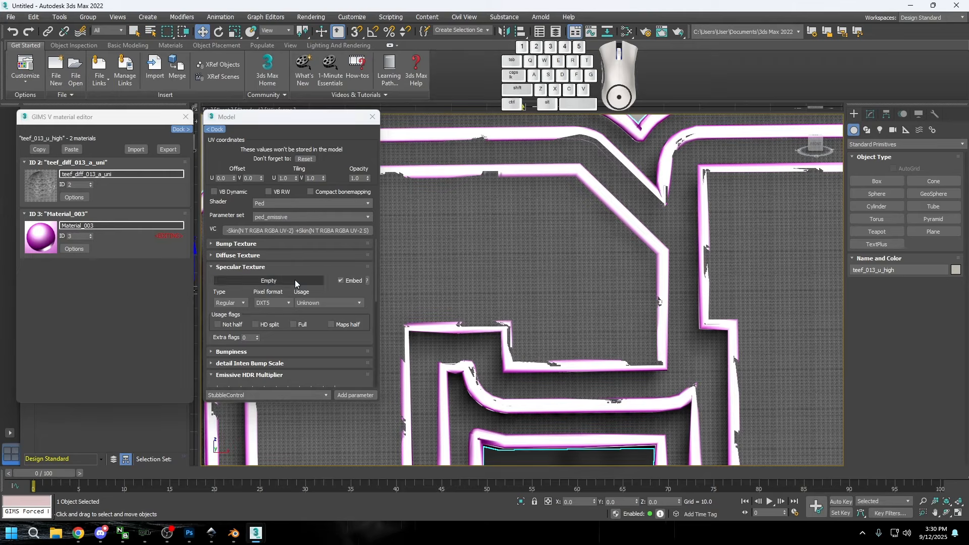
click(295, 280)
click(289, 280)
double_click(288, 281)
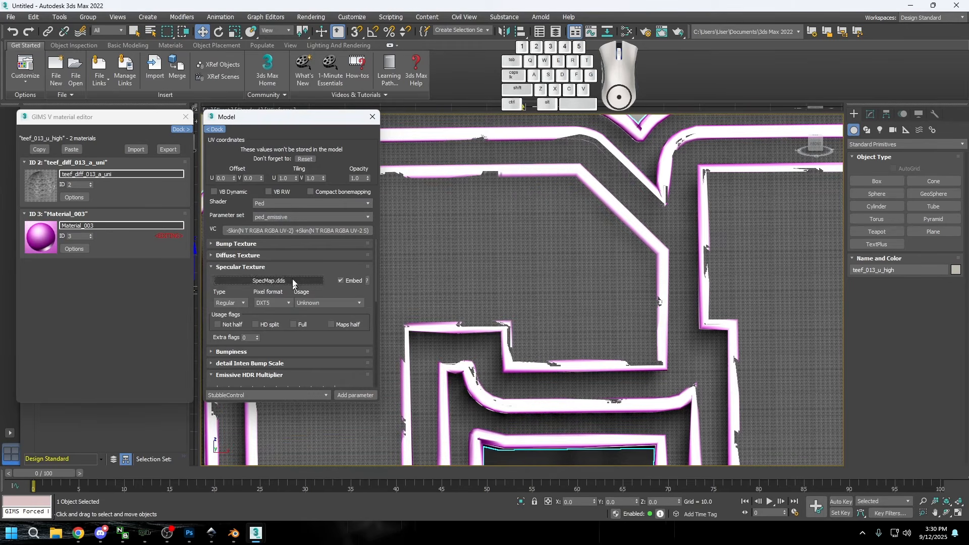
Step: Enable embedding for material ID 3's diffuse texture and load red_icebox_diamonds.dds from the FIVEM TEXTURES 1Color Diamonds folder
click(254, 256)
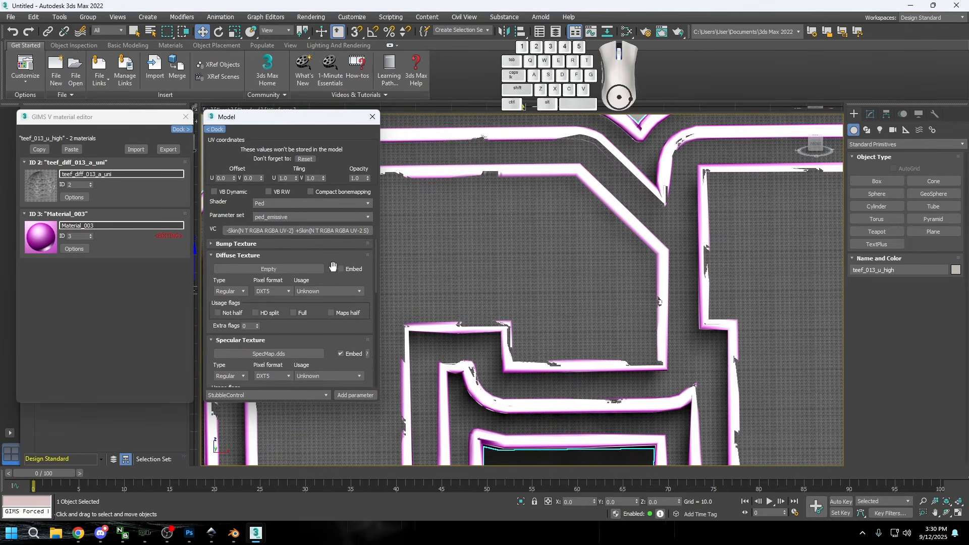
click(339, 268)
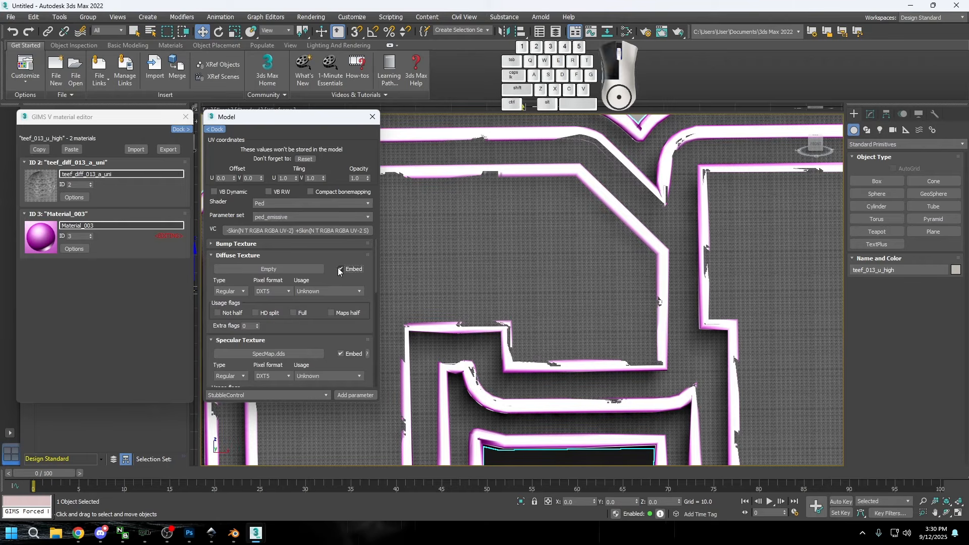
click(293, 270)
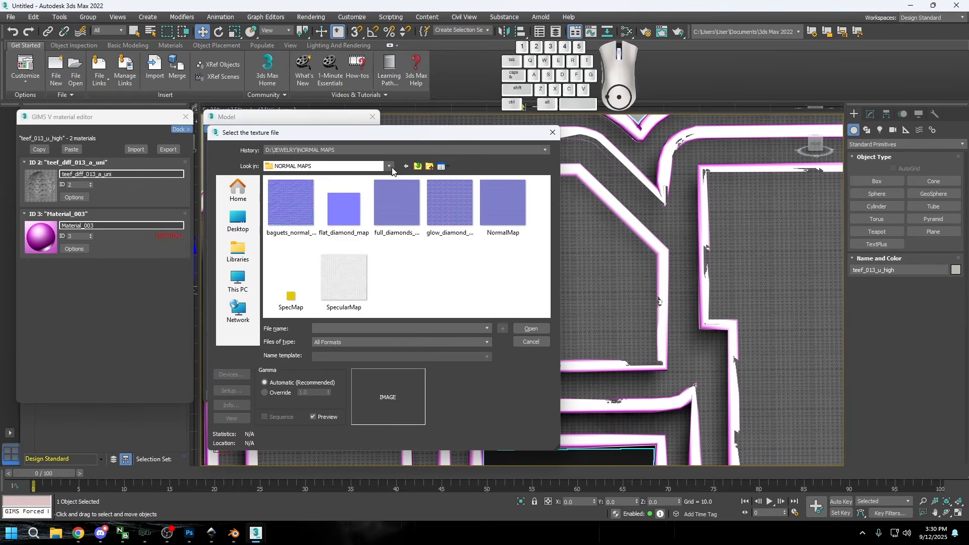
click(390, 166)
click(301, 305)
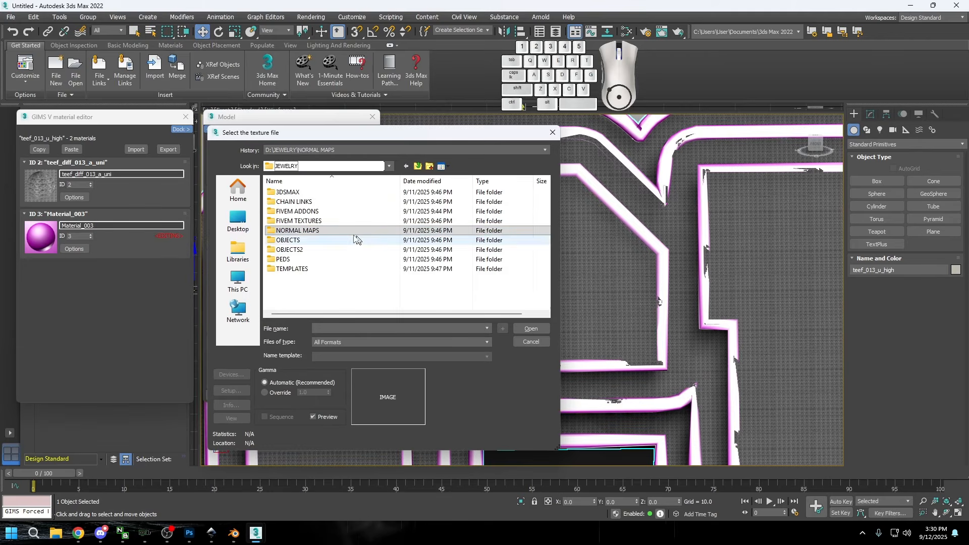
click(319, 230)
double_click(319, 231)
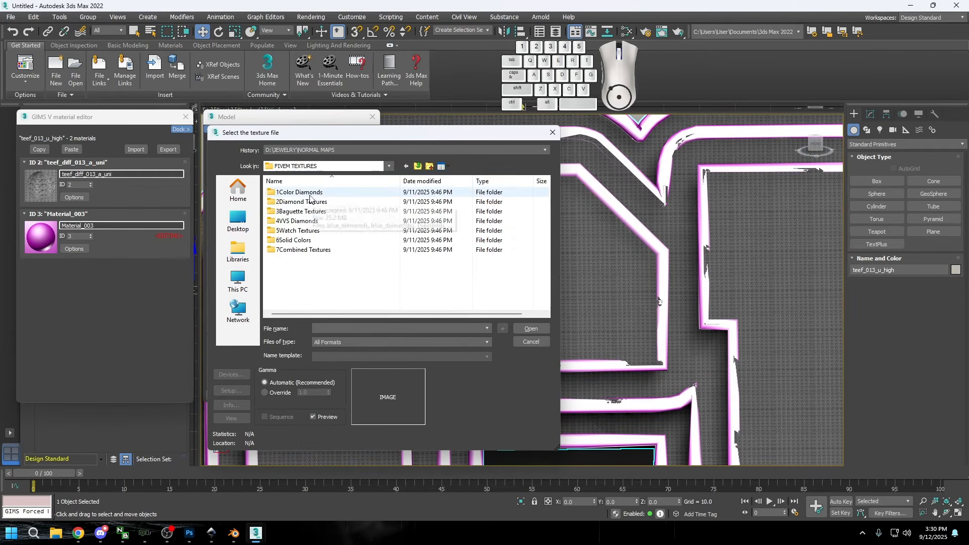
double_click(320, 192)
double_click(335, 277)
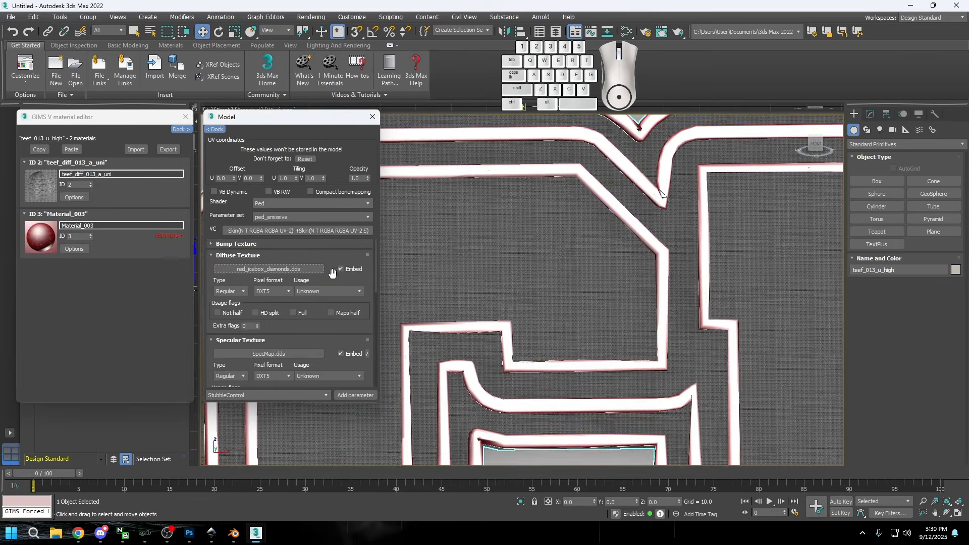
Step: Load full_diamonds_map.dds from the NORMAL MAPS folder as material ID 3's embedded bump texture, and close the material editor
click(247, 246)
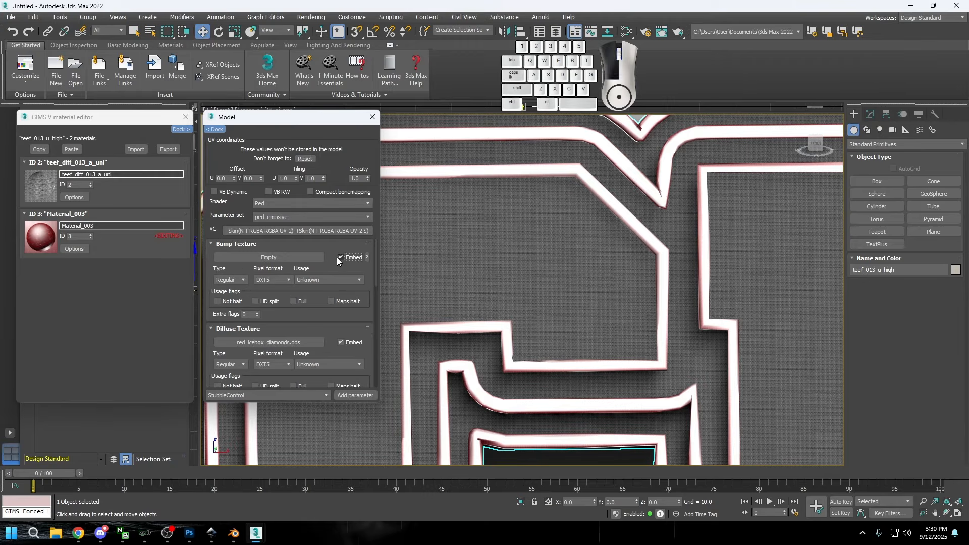
click(319, 255)
click(388, 166)
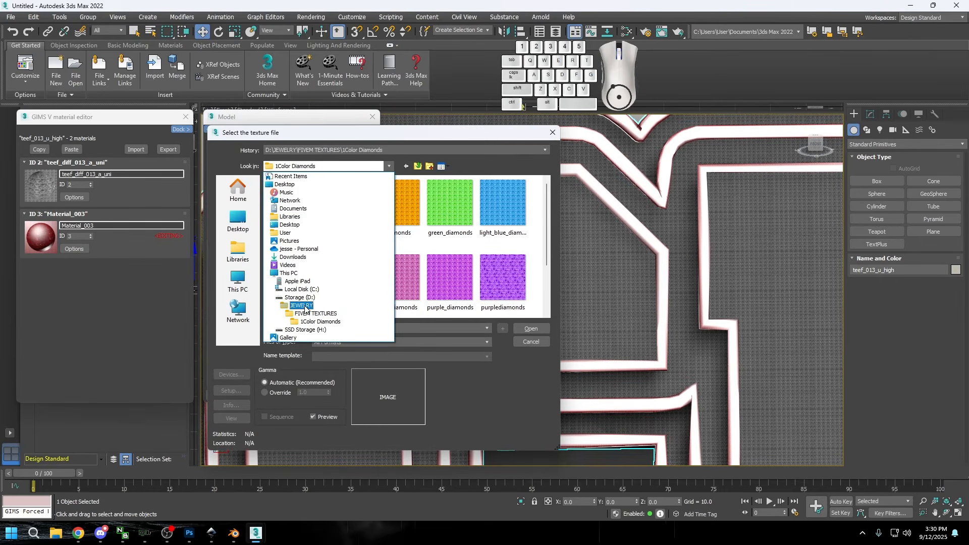
click(323, 306)
double_click(318, 231)
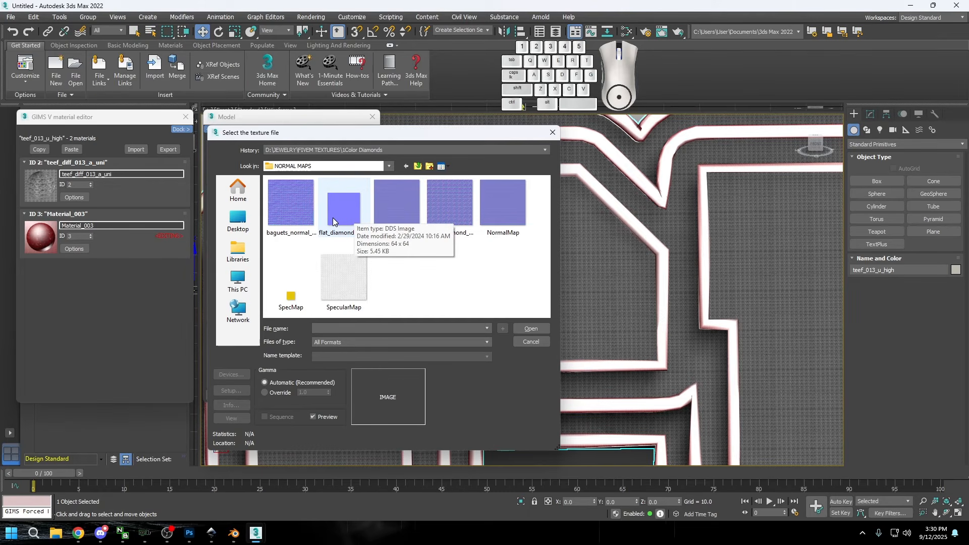
double_click(399, 208)
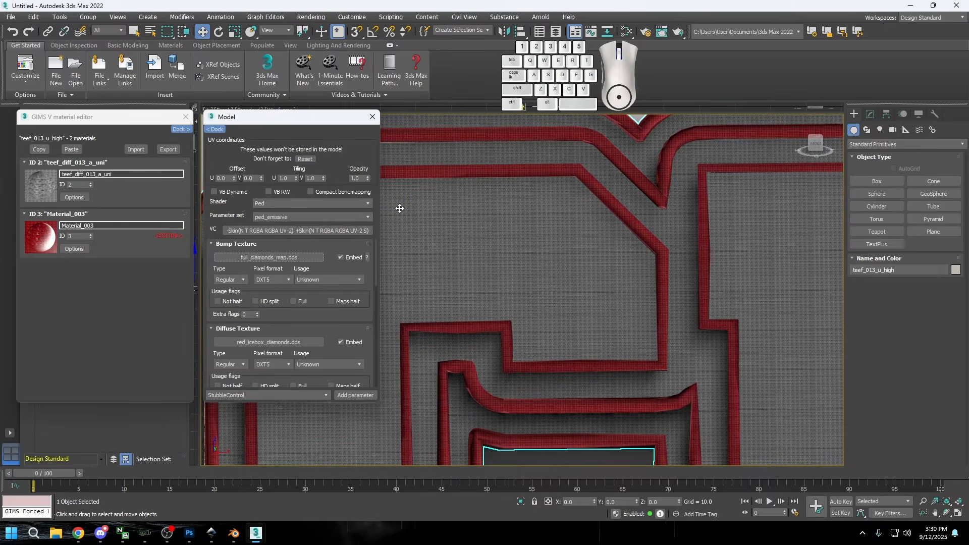
scroll(584, 216, down, 10)
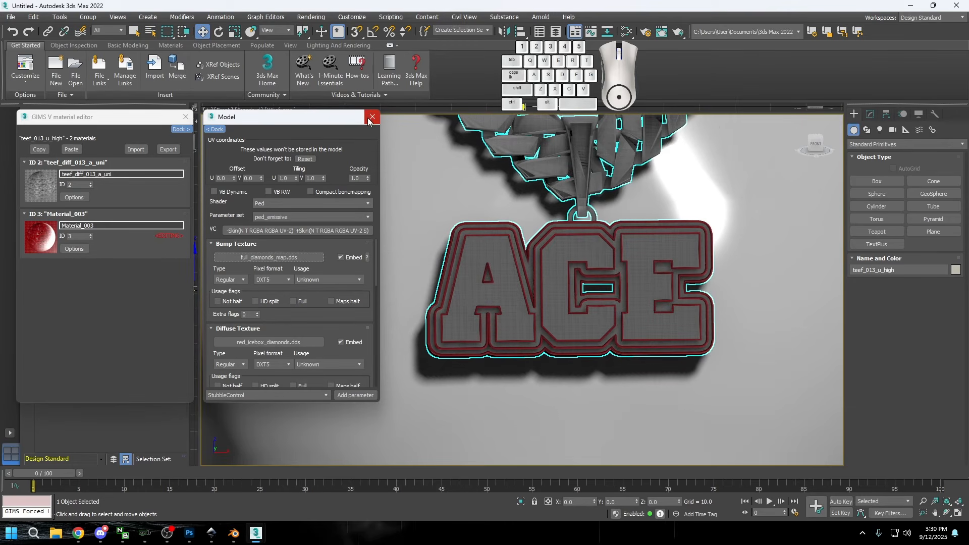
scroll(379, 150, down, 3)
scroll(380, 150, up, 6)
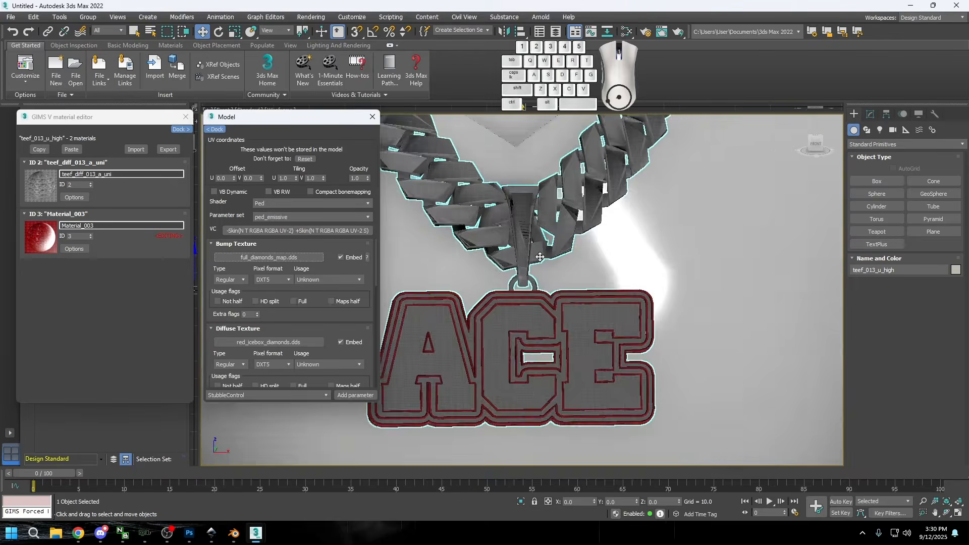
click(372, 117)
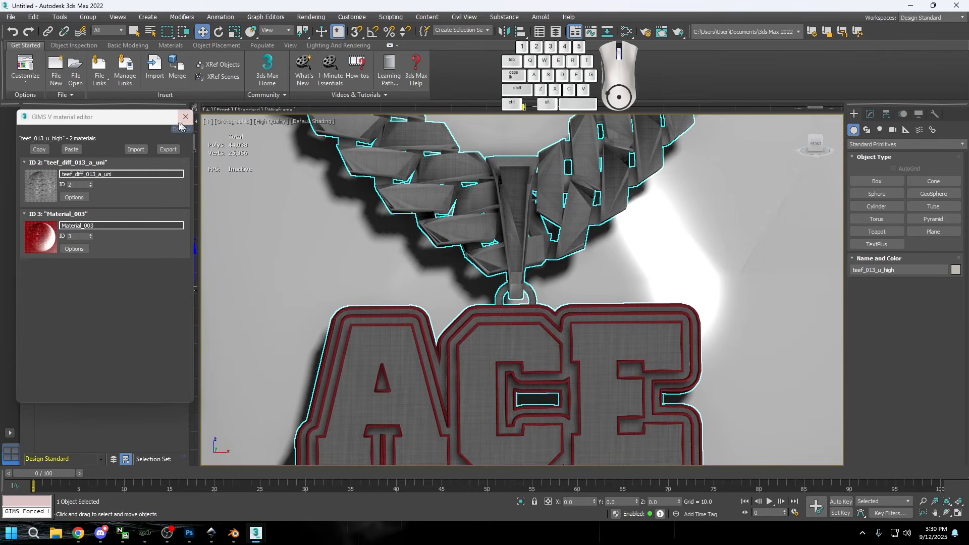
click(180, 118)
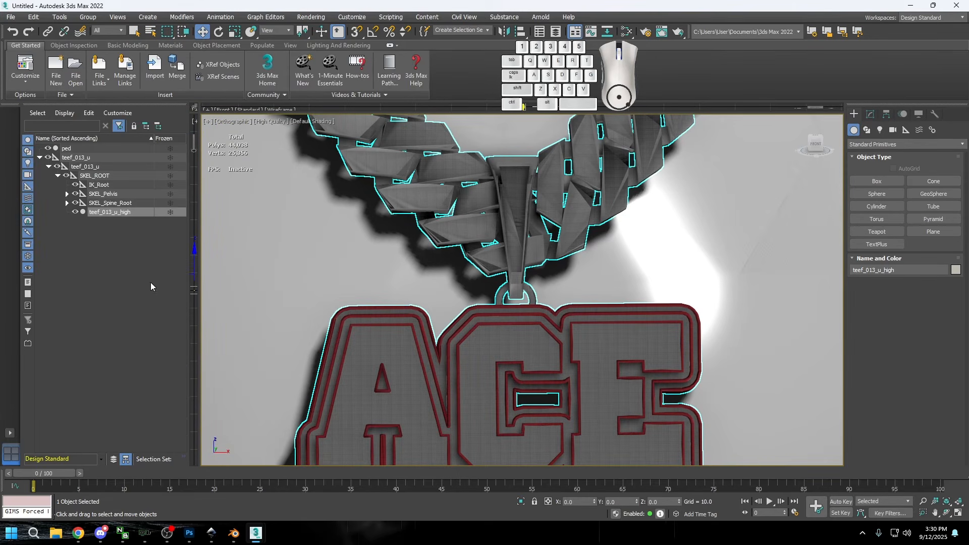
Step: Export the teef_013_u model dictionary with GIMS Evo into the chain folder in Downloads
mouse_move(259, 536)
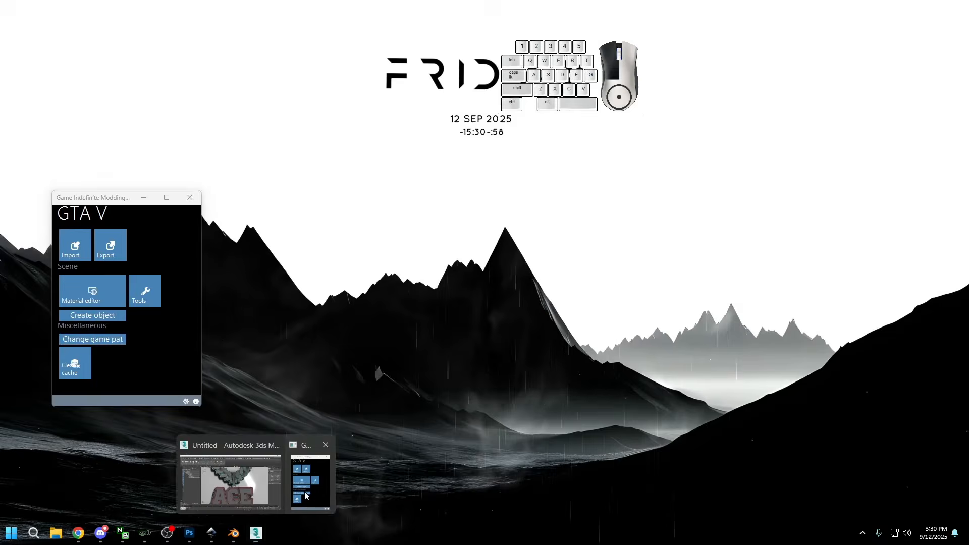
click(304, 491)
drag(123, 201, 174, 203)
click(163, 261)
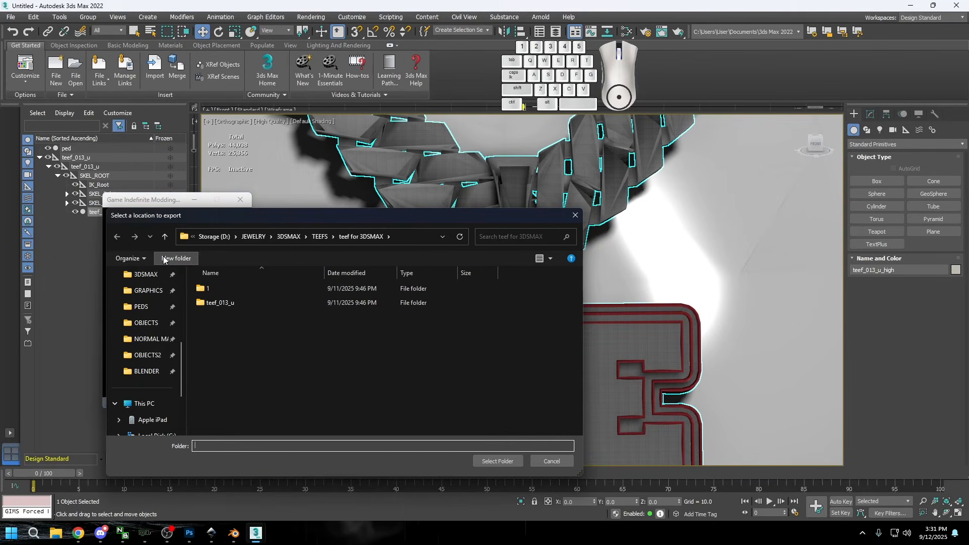
click(144, 343)
double_click(213, 306)
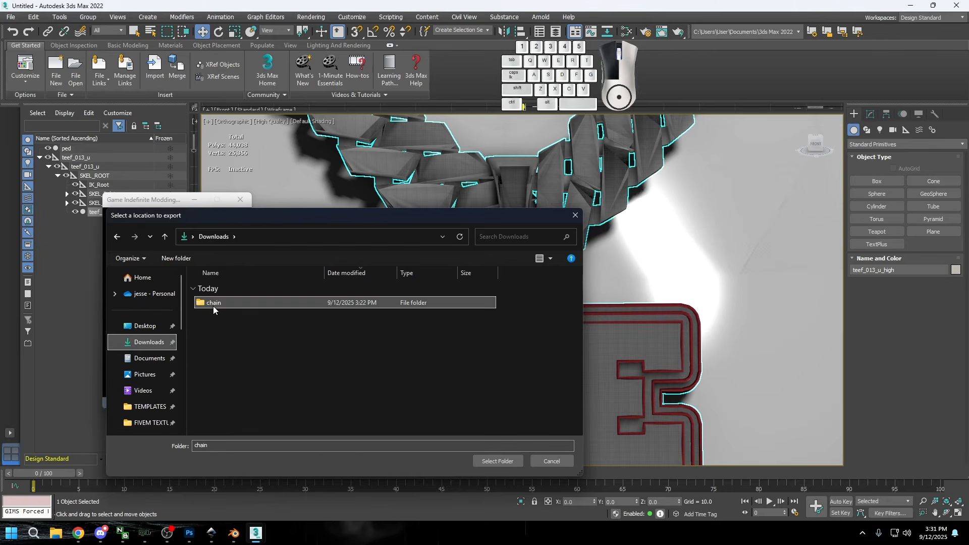
click(499, 460)
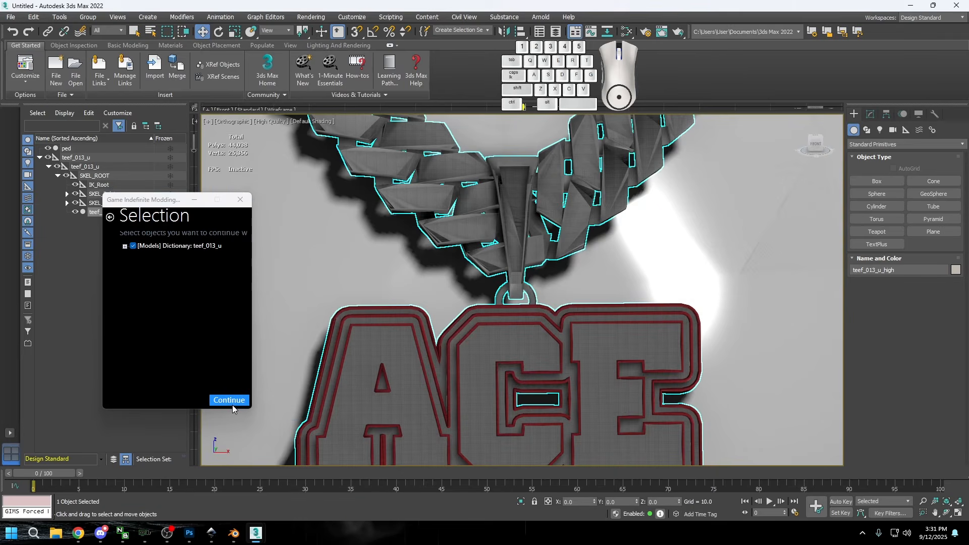
click(232, 403)
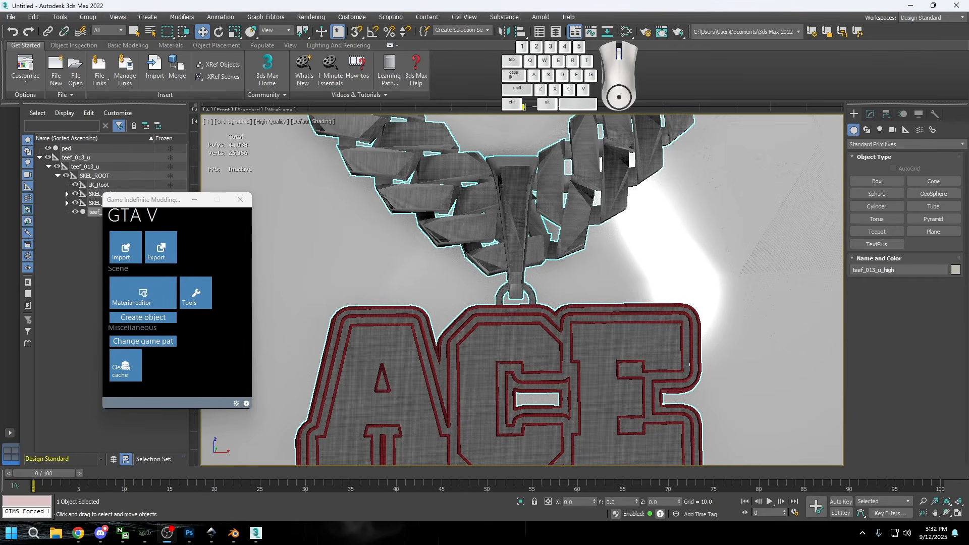
click(266, 16)
click(283, 27)
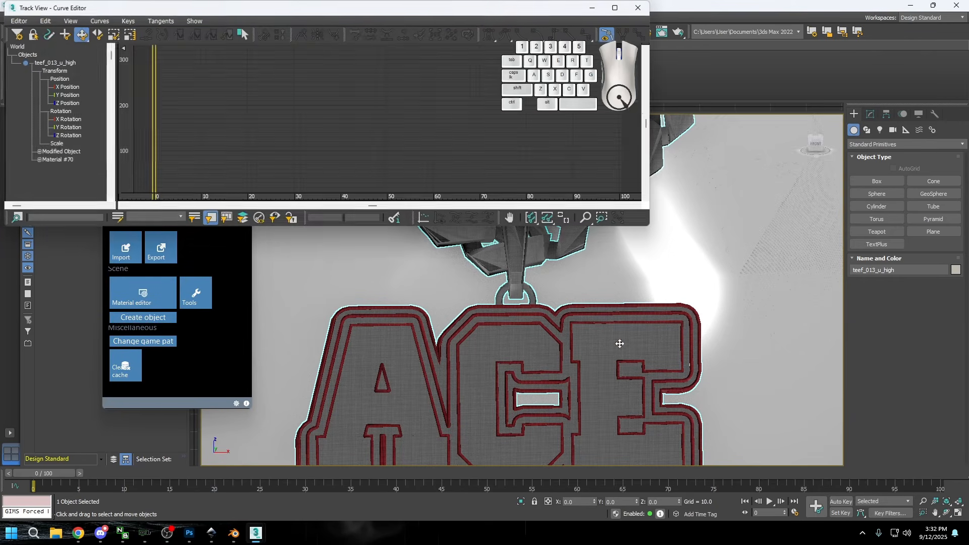
click(637, 9)
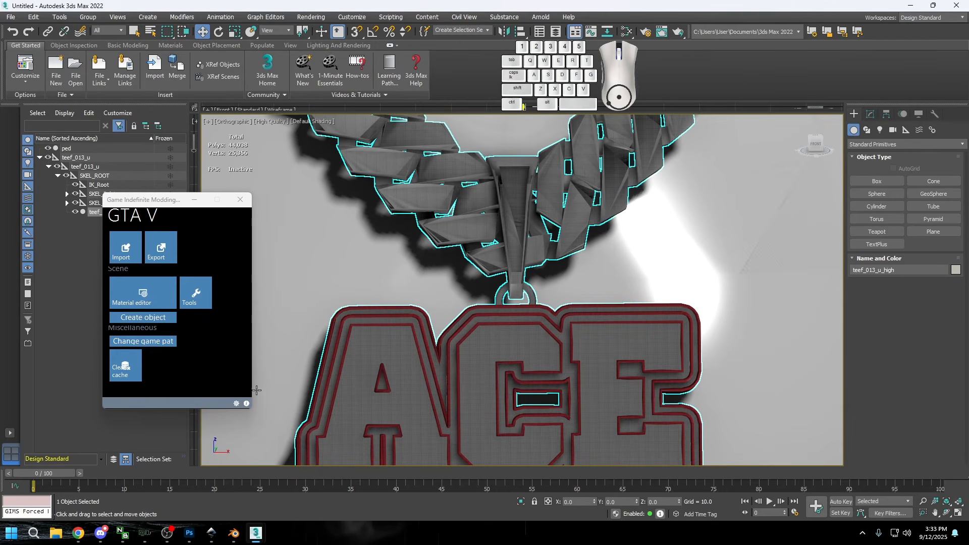
Step: Launch OpenIV and choose the Windows version of Grand Theft Auto V
click(12, 532)
click(190, 233)
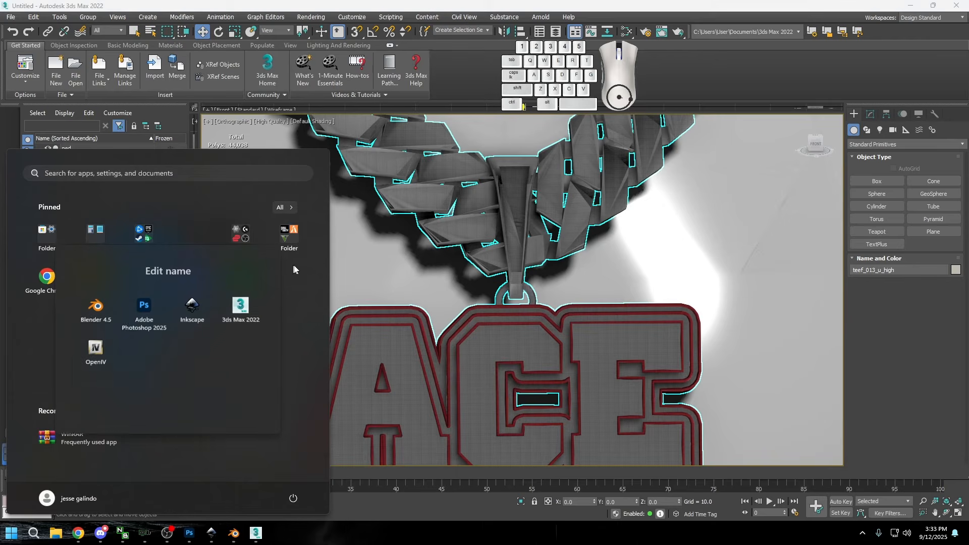
click(95, 353)
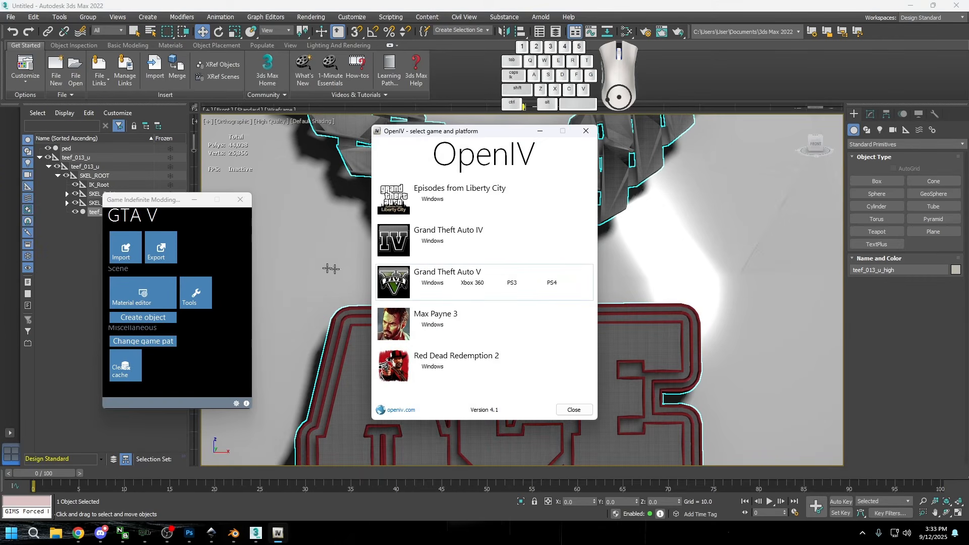
click(431, 283)
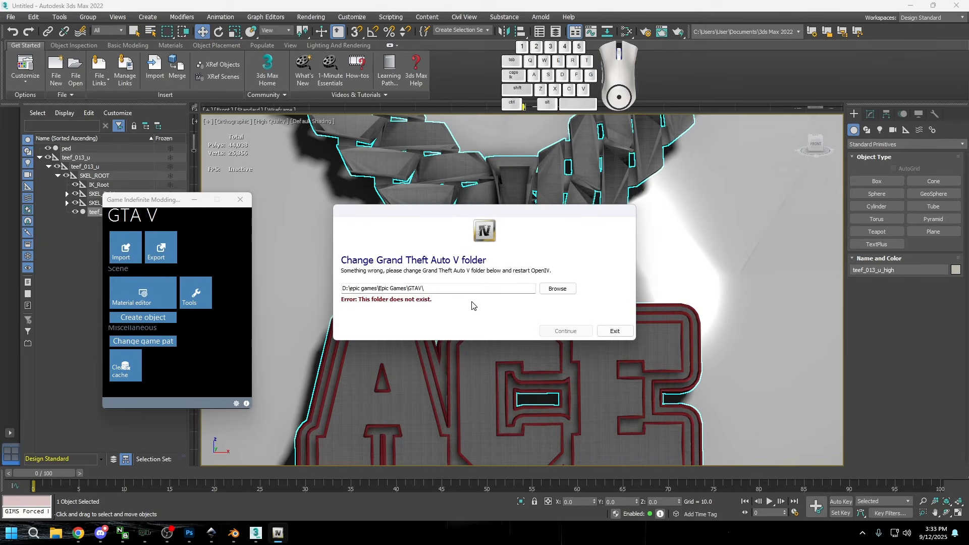
Step: Set the Grand Theft Auto V folder to H:\epic games\Epic Games\GTAV\ and continue into OpenIV
click(557, 288)
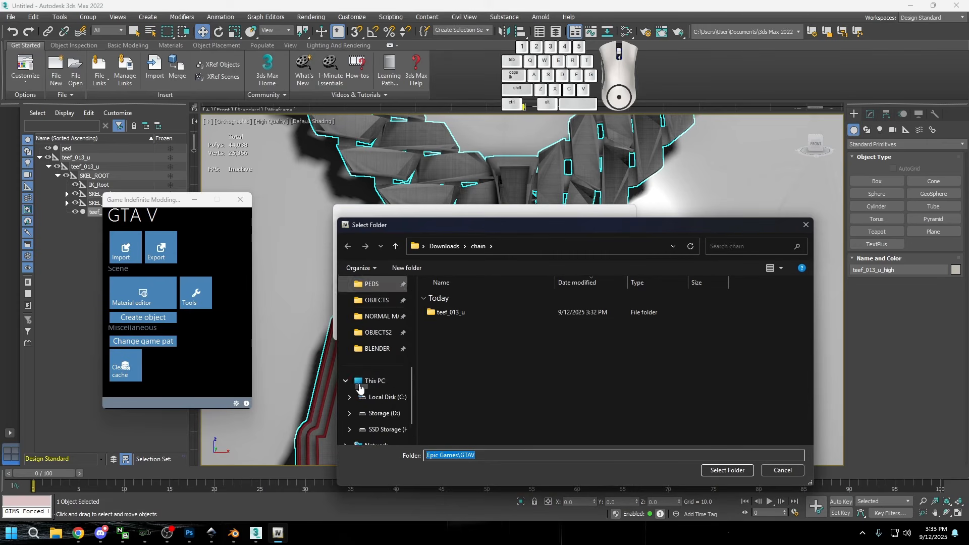
scroll(359, 387, down, 1)
click(384, 396)
double_click(446, 312)
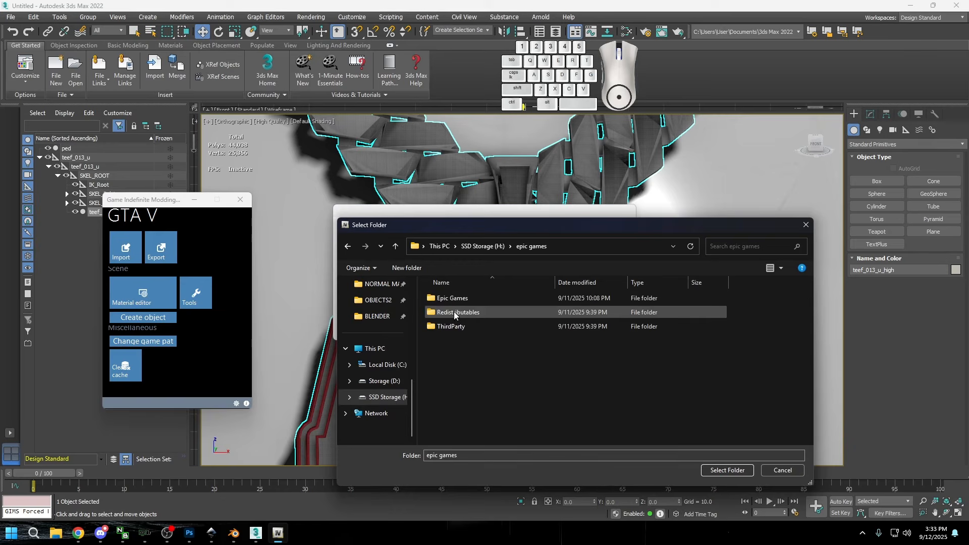
double_click(474, 299)
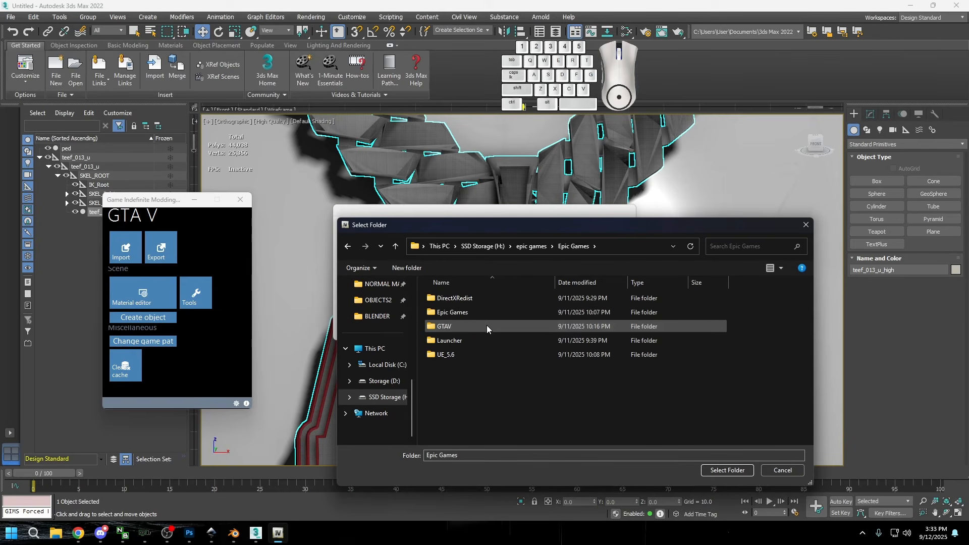
double_click(487, 326)
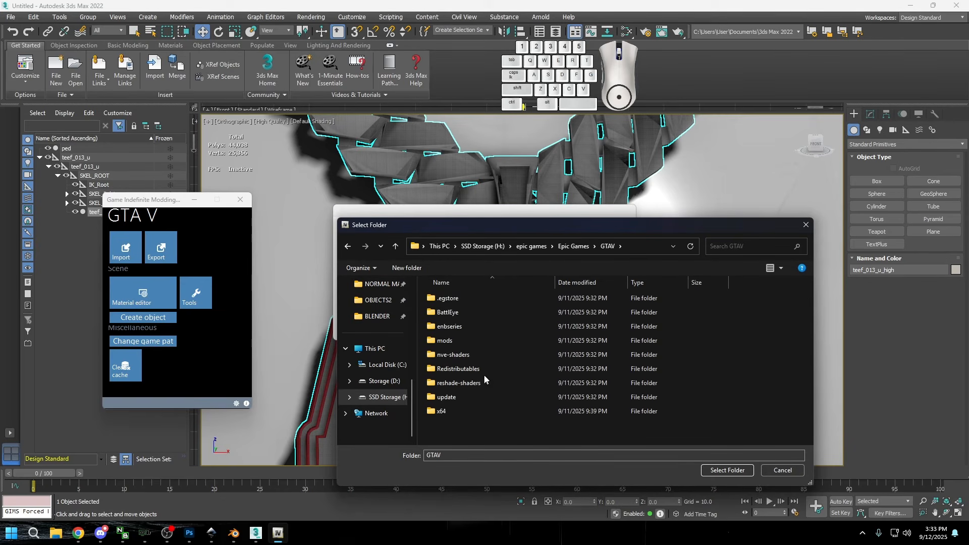
click(725, 470)
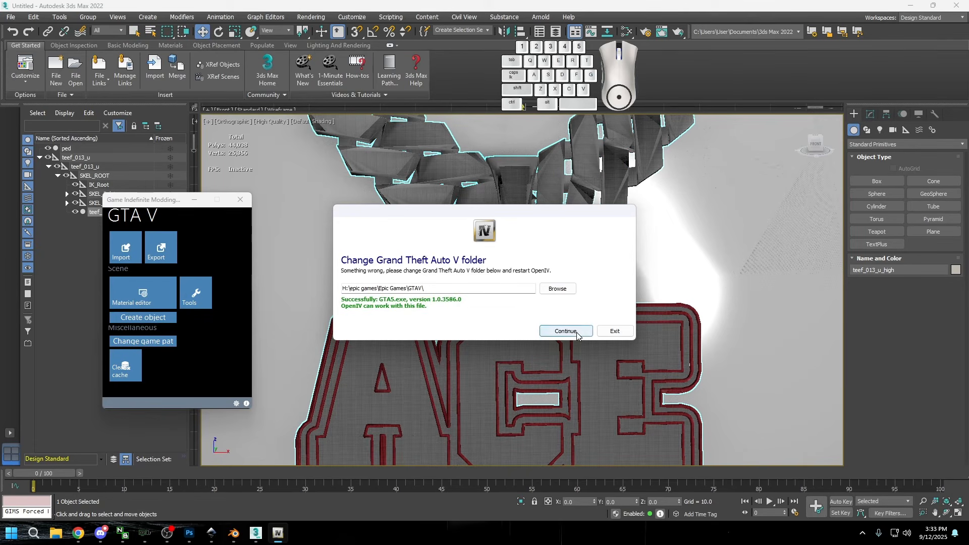
click(565, 331)
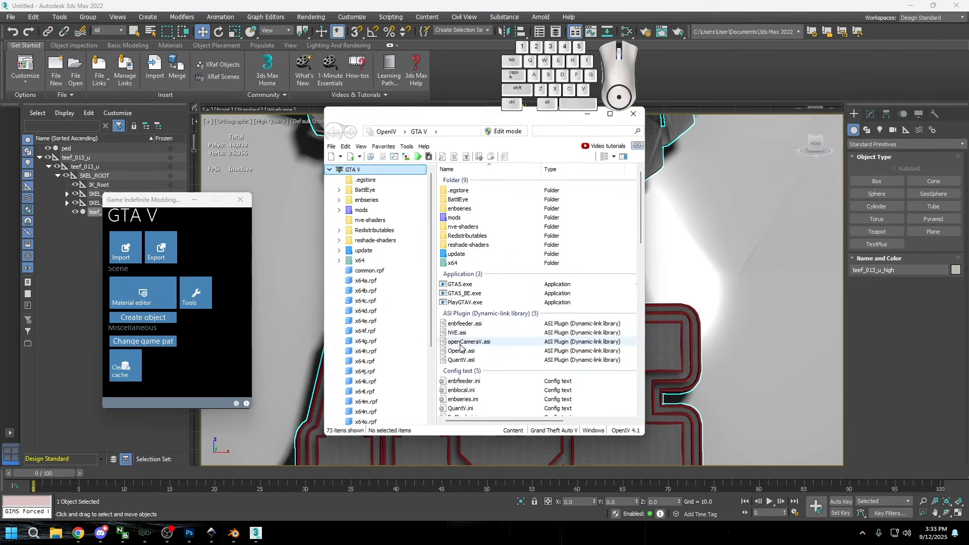
Step: Turn on edit mode in OpenIV and open the chains folder inside mods
click(506, 132)
click(518, 300)
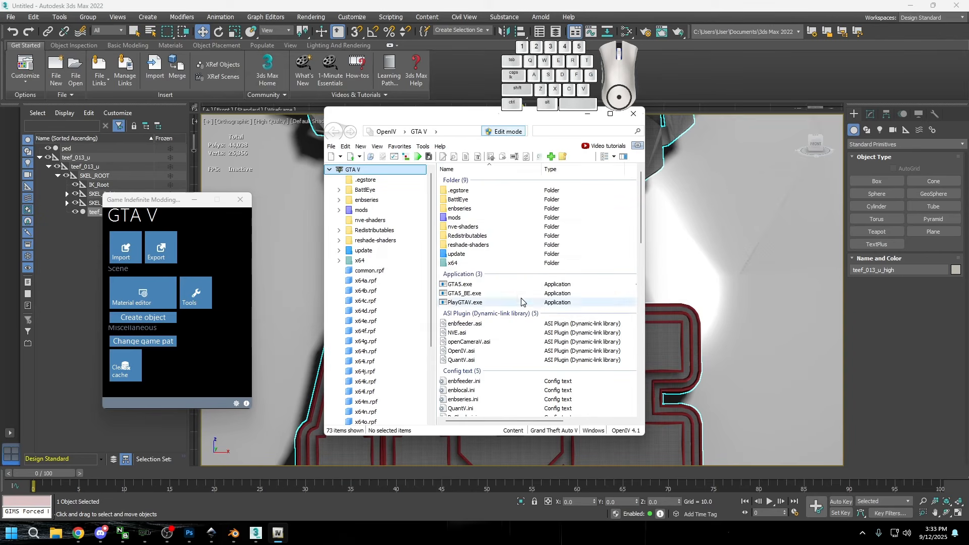
double_click(471, 220)
double_click(456, 190)
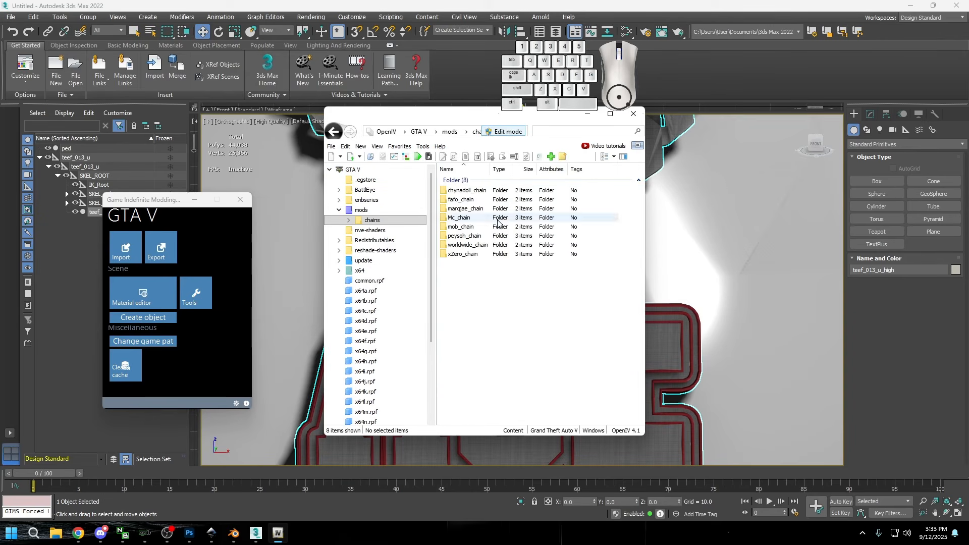
Step: Copy the name of the teef_diff_013_a_uni texture dictionary from the peysoh_chain folder without renaming the file
click(334, 133)
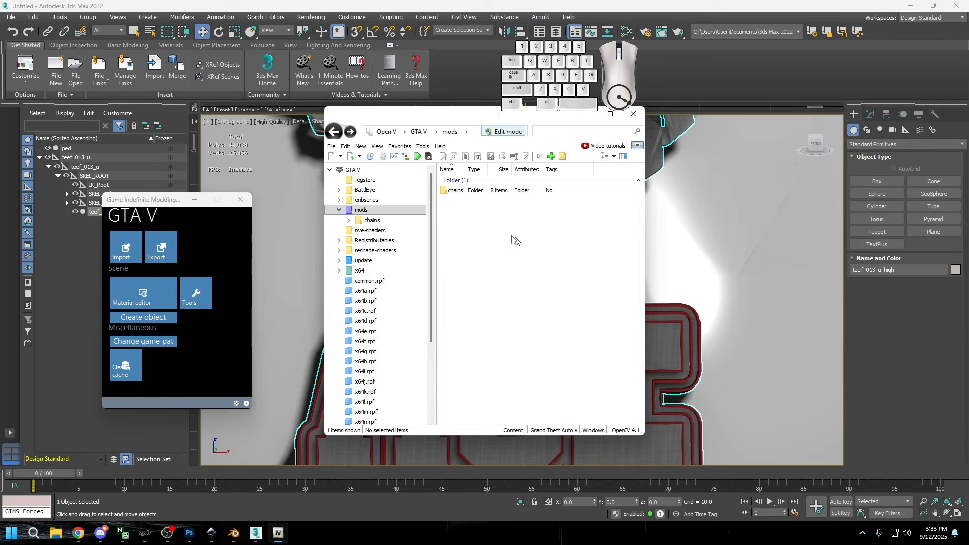
double_click(455, 191)
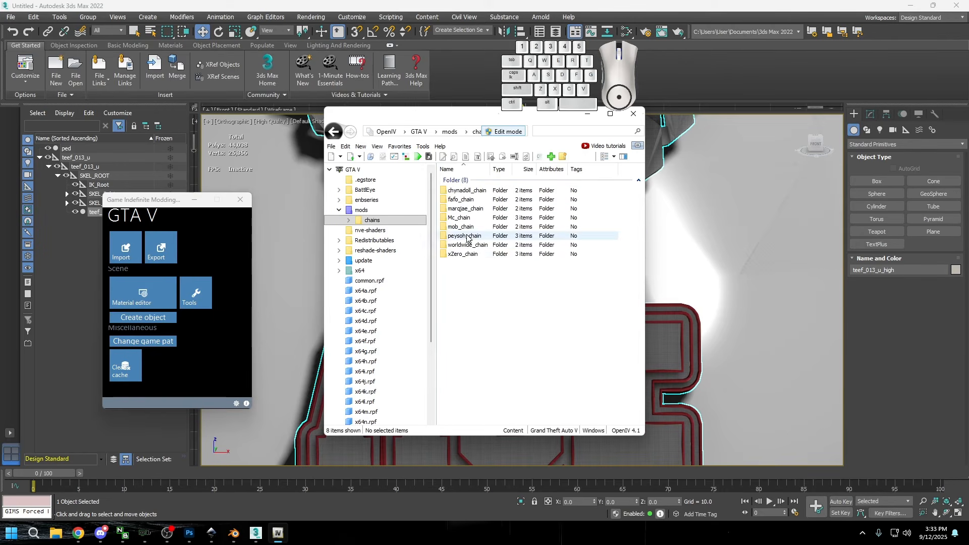
double_click(464, 235)
right_click(478, 234)
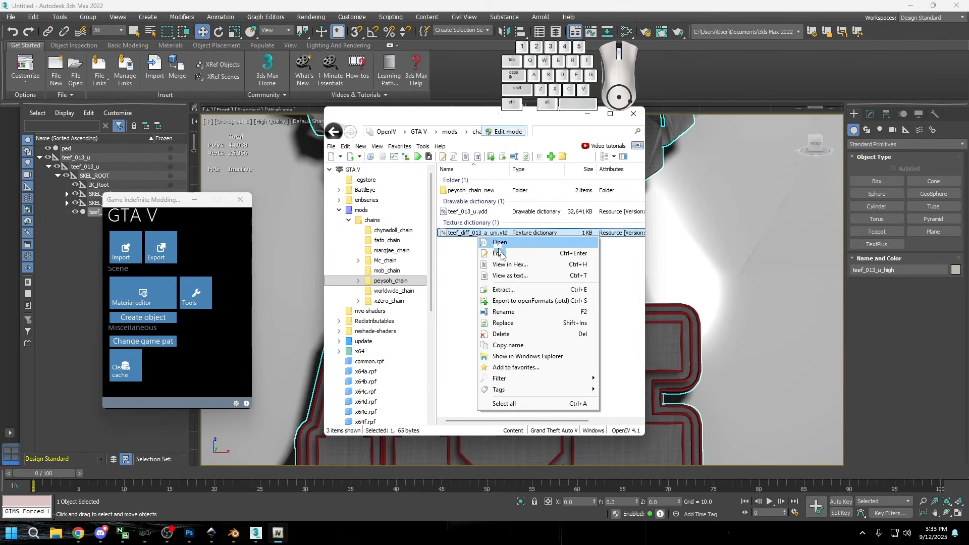
click(503, 312)
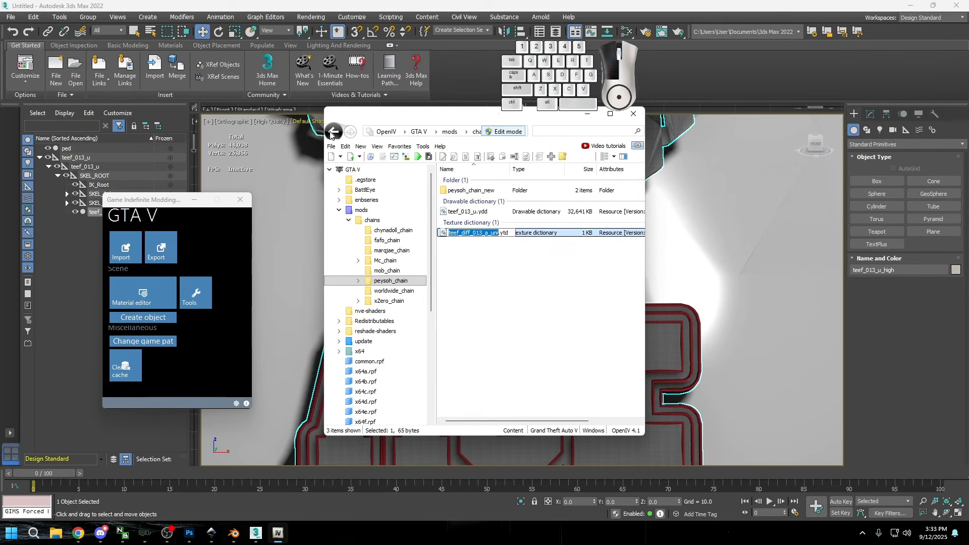
click(528, 298)
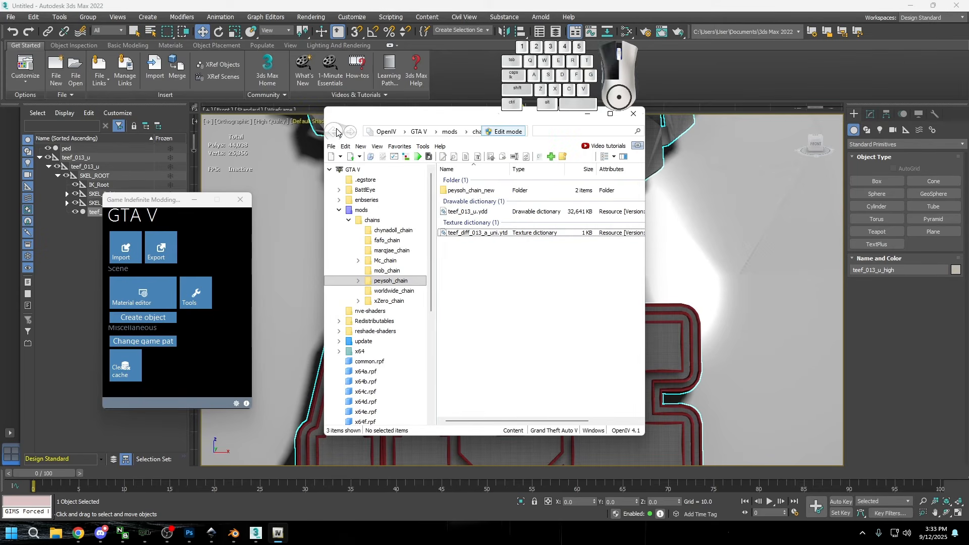
Step: Create a new folder named ace_chain inside the mods chains folder
click(458, 131)
double_click(454, 191)
right_click(453, 290)
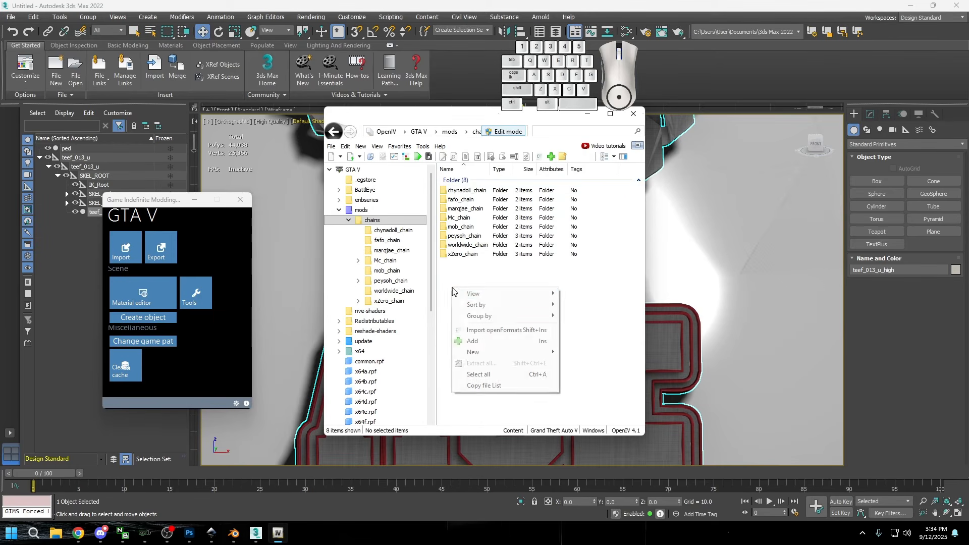
mouse_move(499, 352)
click(591, 353)
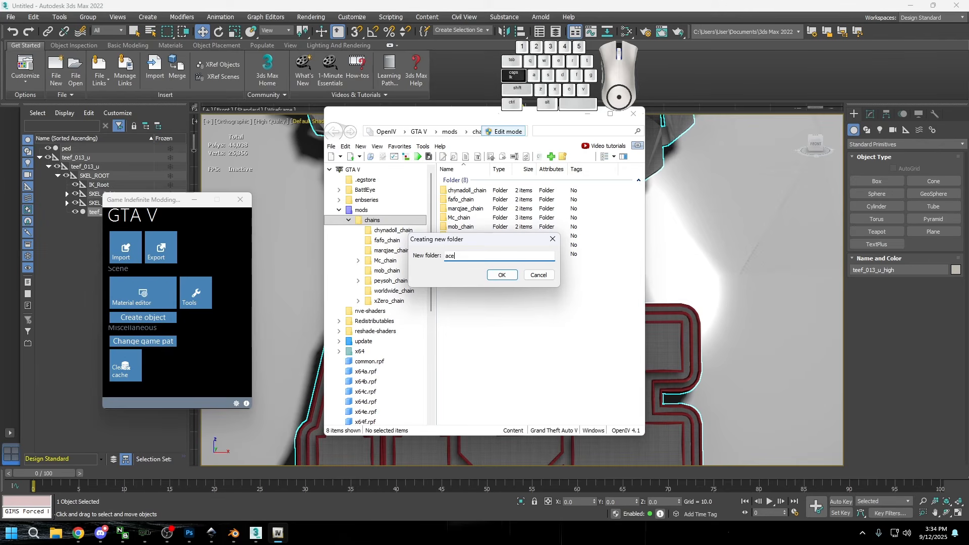
key(Return)
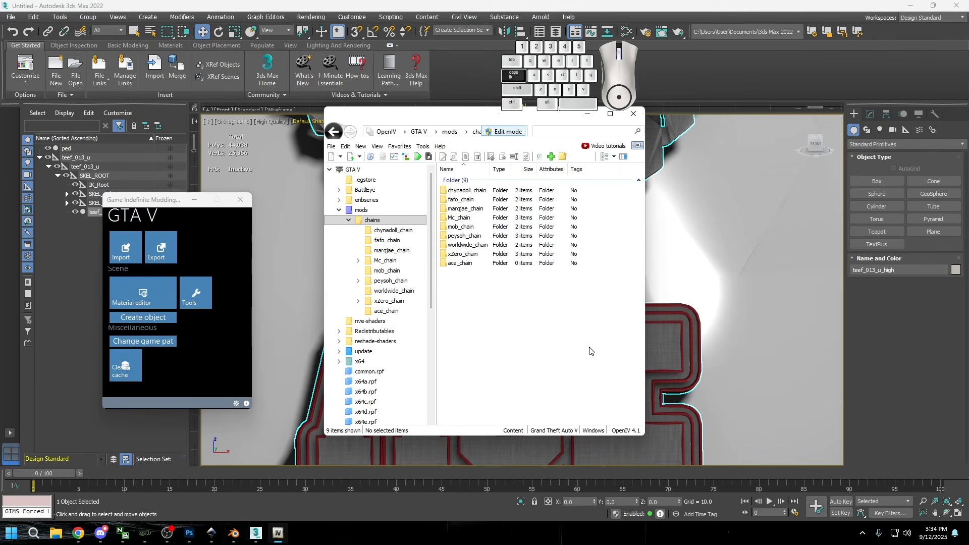
Step: Create a new texture dictionary named teef_diff_013_a_uni inside the ace_chain folder
double_click(484, 265)
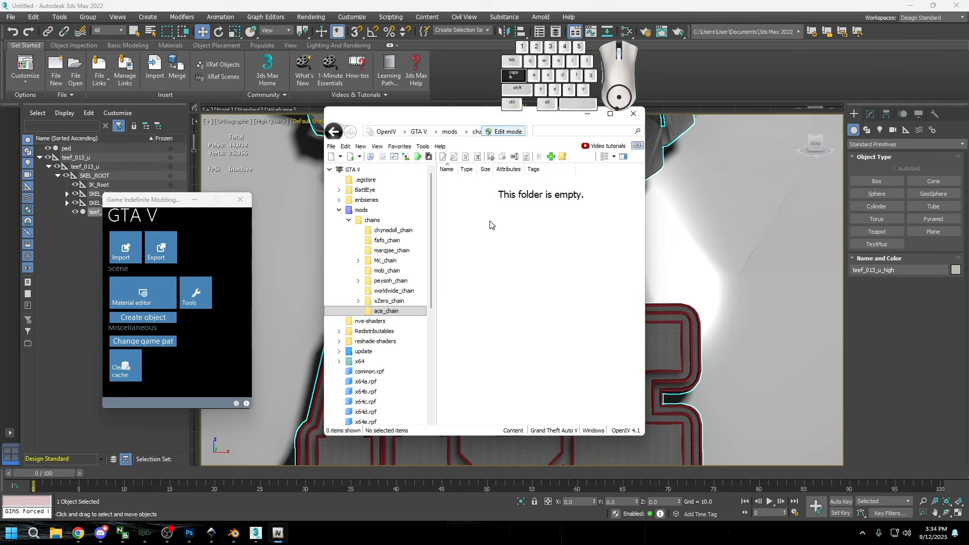
right_click(499, 228)
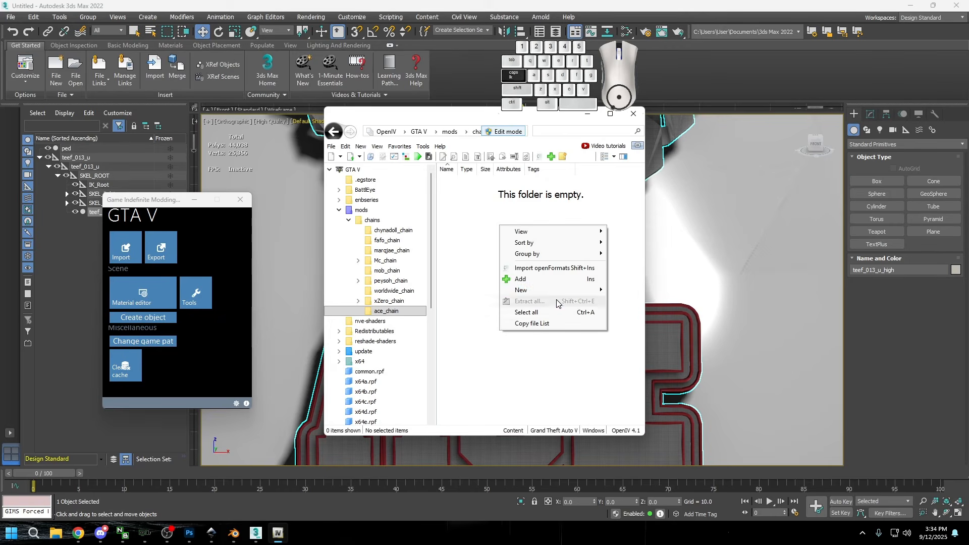
mouse_move(551, 291)
click(622, 316)
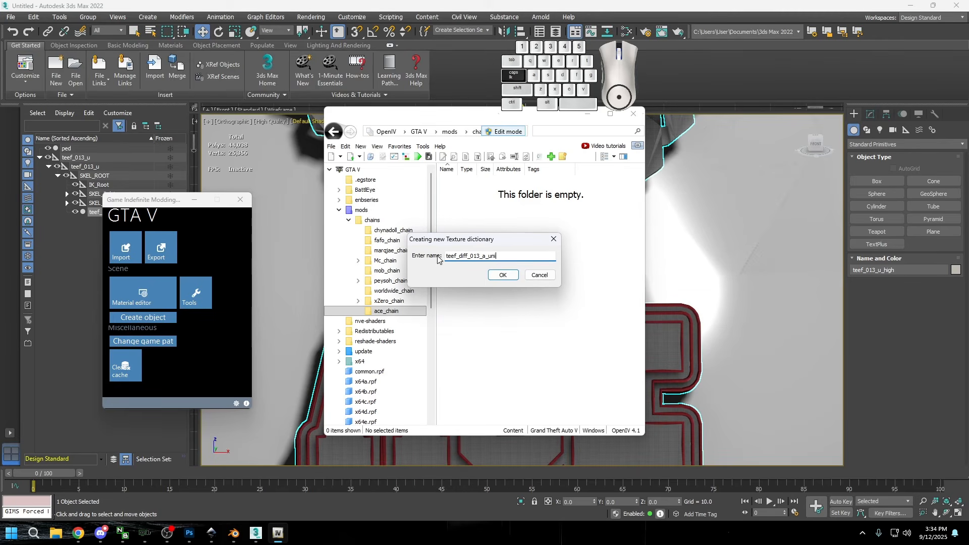
click(501, 274)
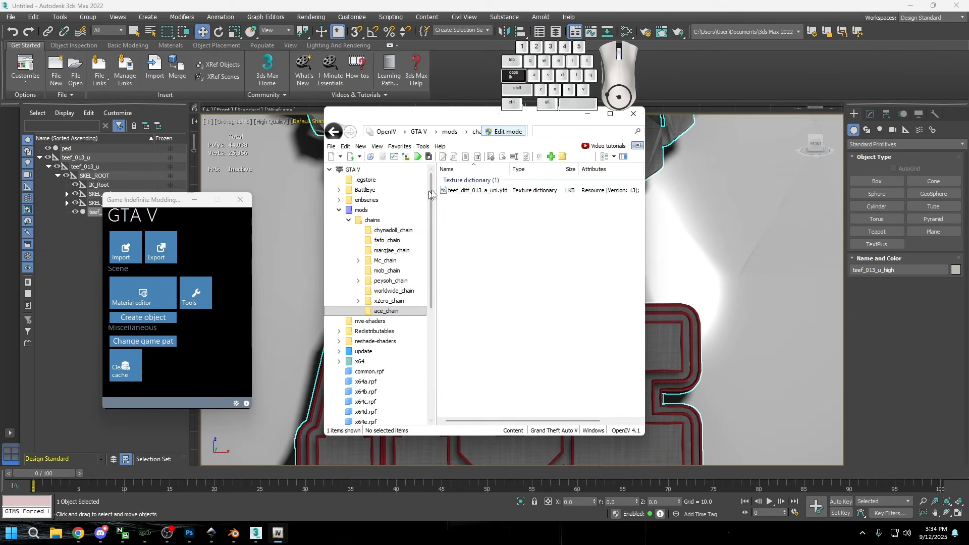
Step: Import teef_013_u.odd from the chain folder in Downloads into ace_chain as openFormats, leaving mesh protection off
right_click(483, 228)
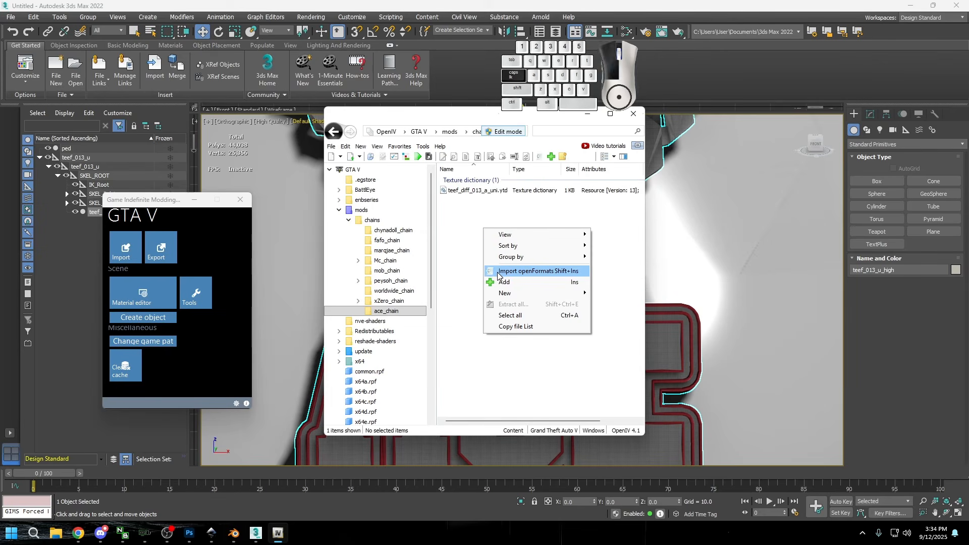
click(519, 271)
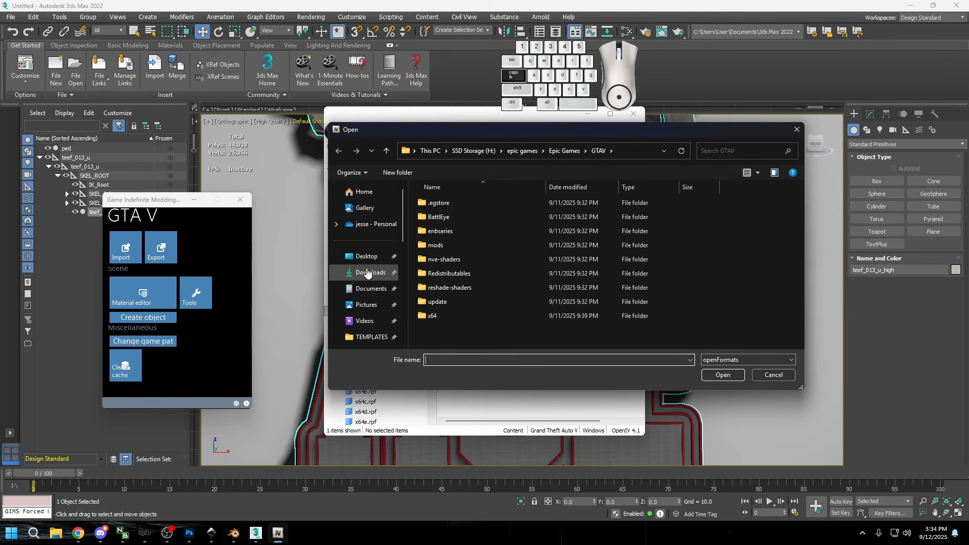
click(367, 272)
double_click(456, 219)
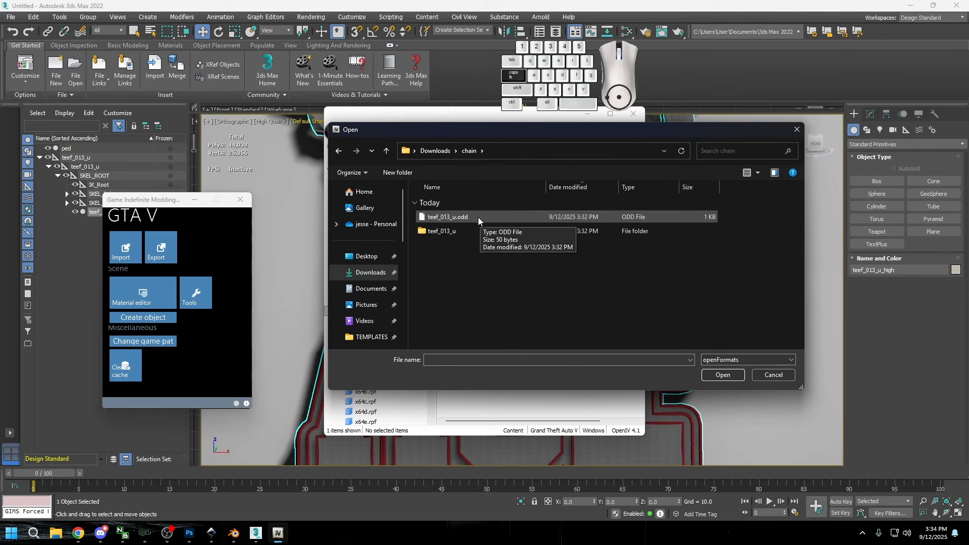
double_click(474, 218)
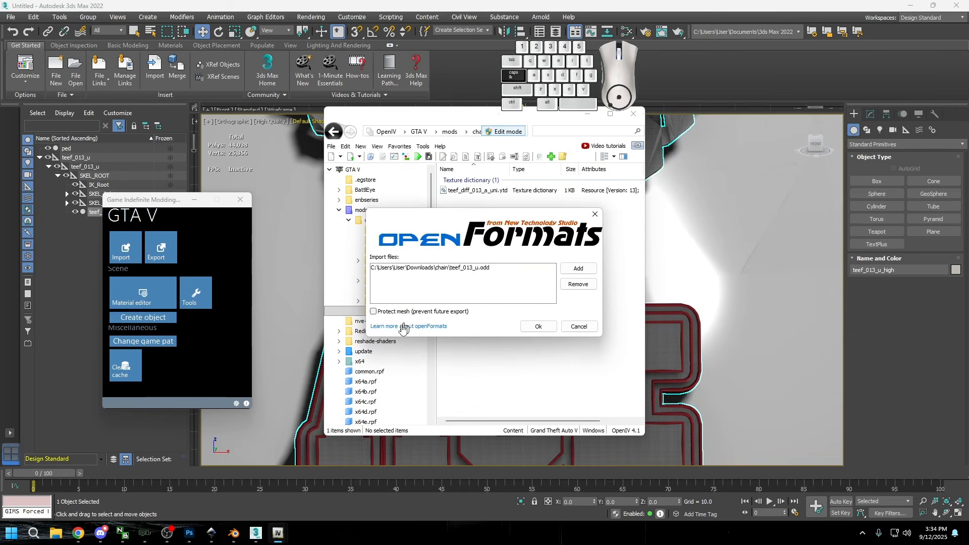
click(530, 329)
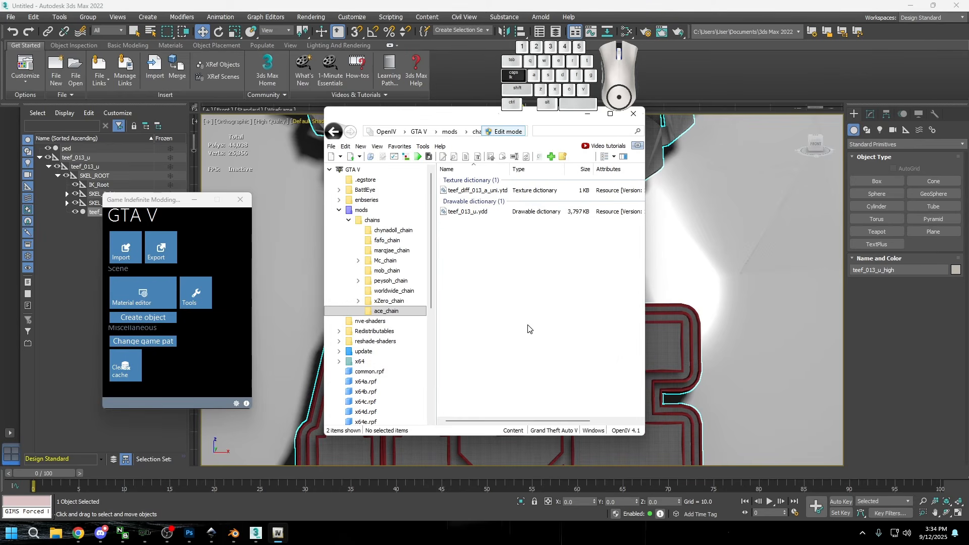
Step: Preview the imported teef_013_u.ydd chain model, then check the contents of teef_diff_013_a_uni.ytd in the texture editor
click(477, 211)
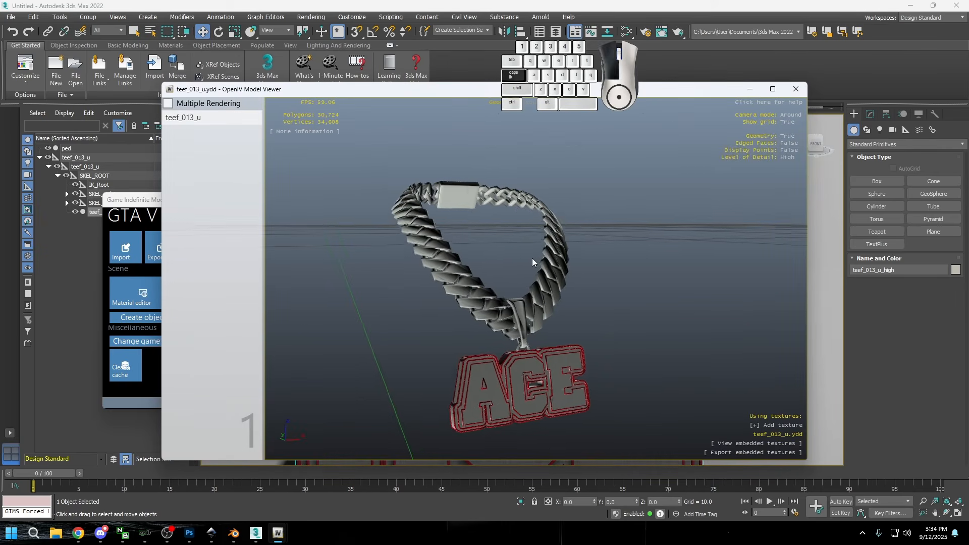
drag(532, 262, 634, 352)
click(796, 88)
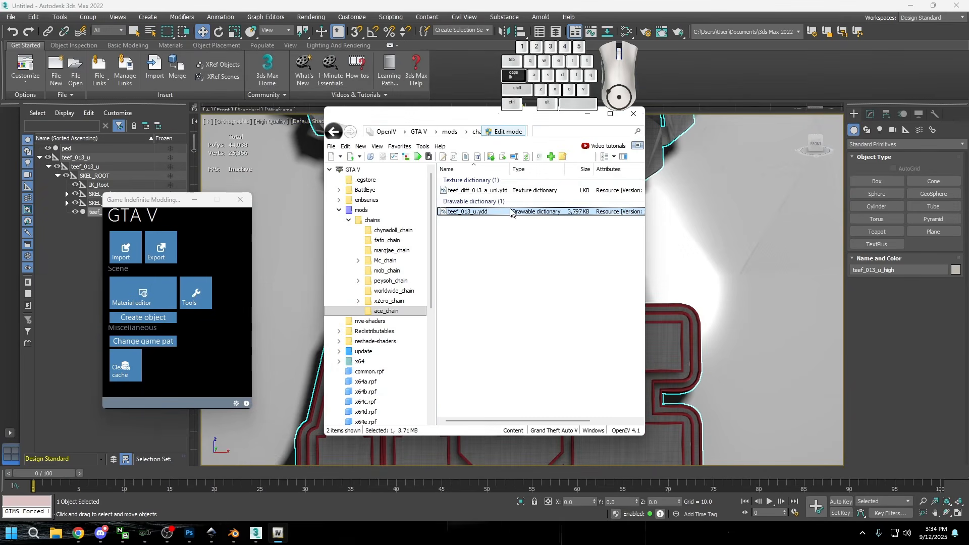
double_click(513, 191)
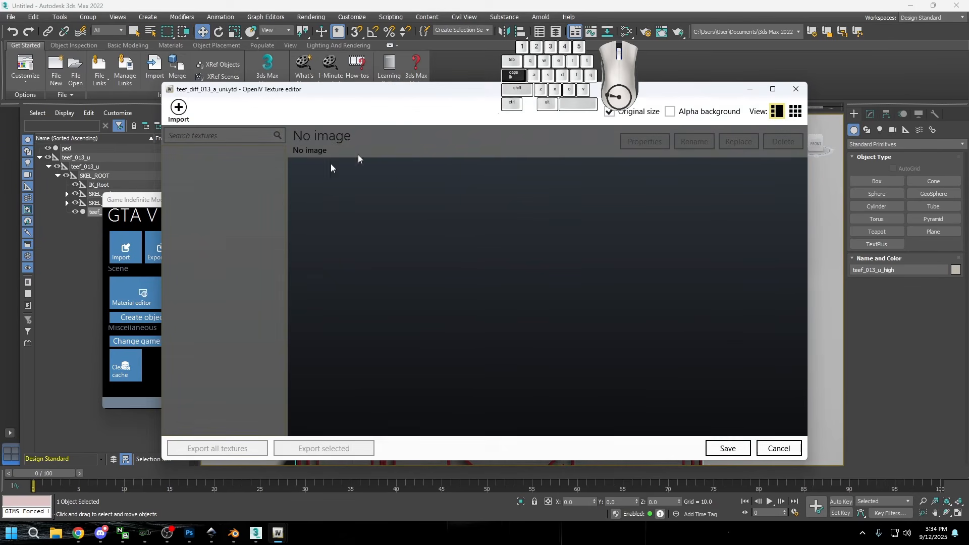
click(795, 90)
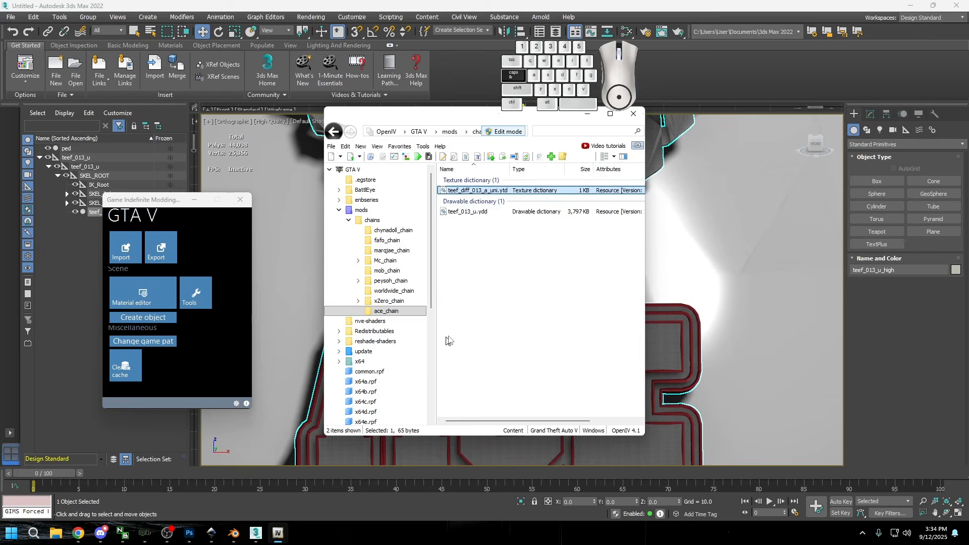
click(494, 310)
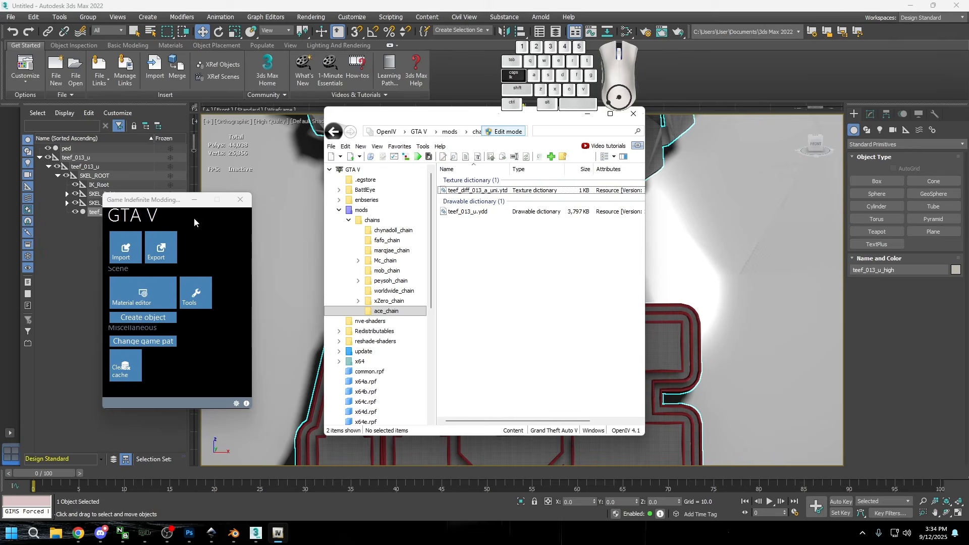
Step: Minimize the GIMS, 3ds Max and Blender windows and place a File Explorer window beside OpenIV
click(194, 198)
click(915, 6)
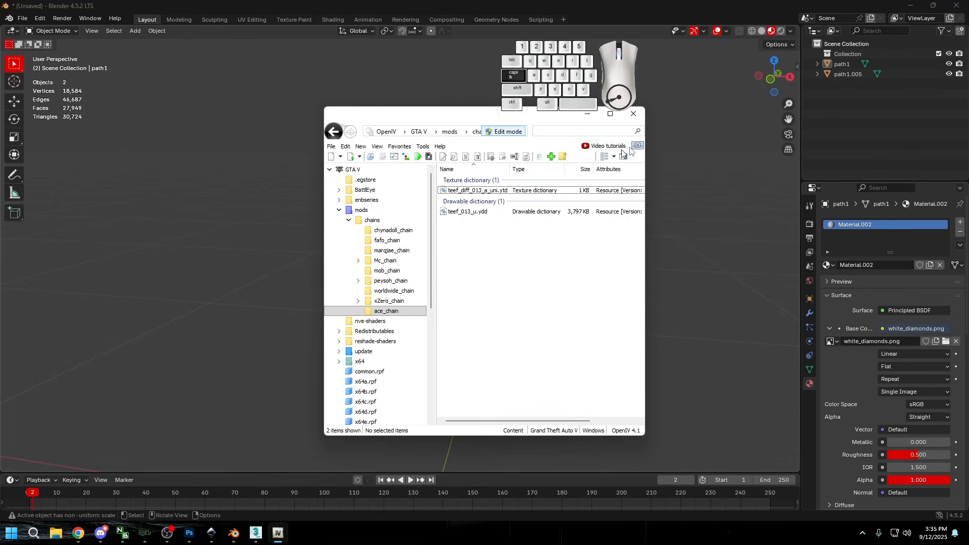
click(910, 5)
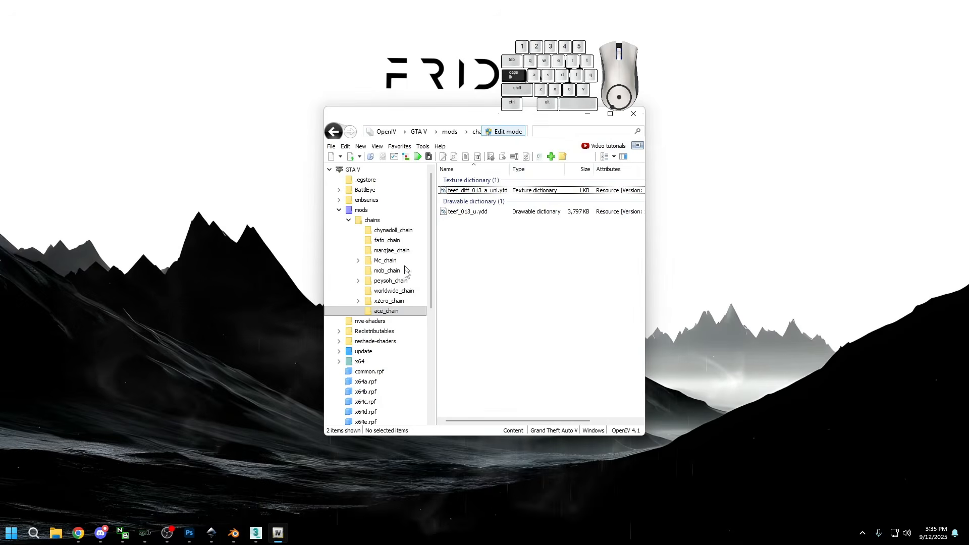
drag(577, 117, 761, 125)
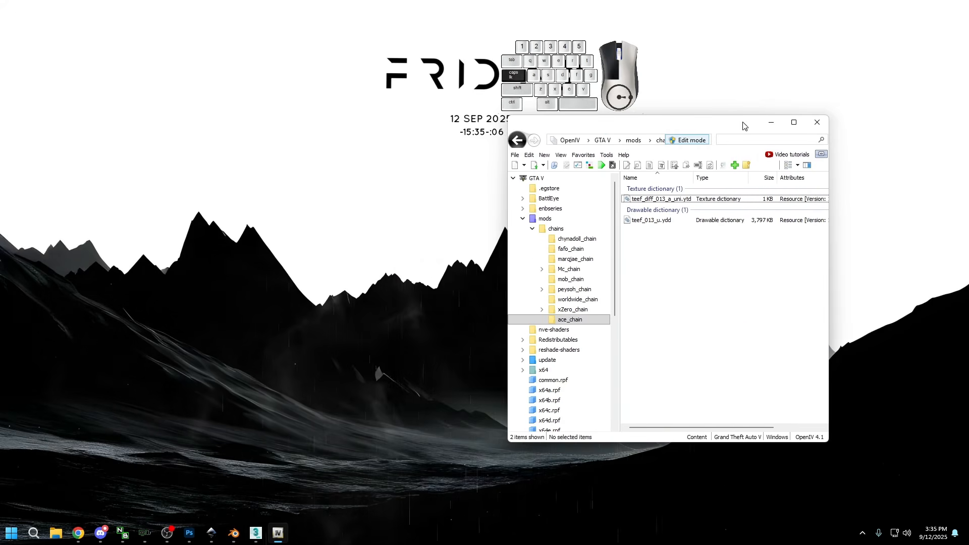
key(super+e)
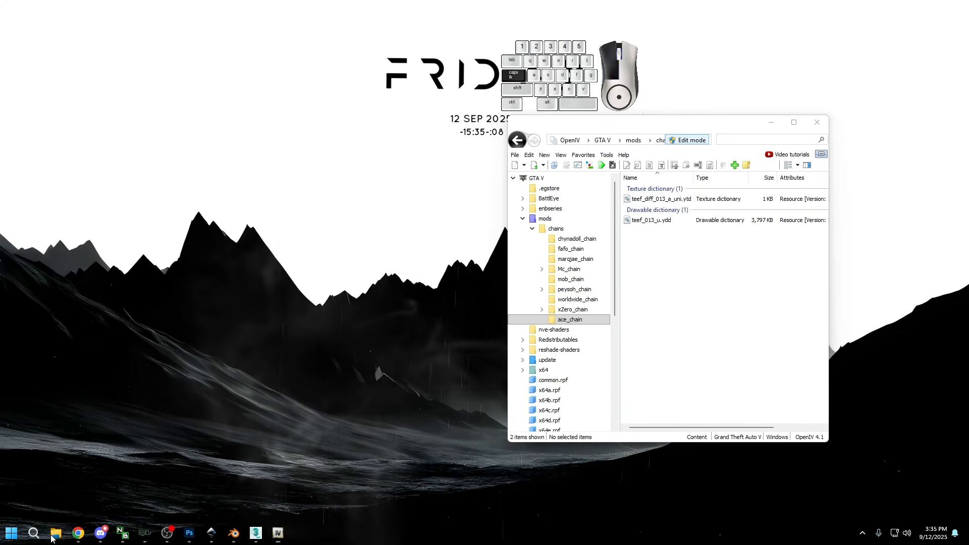
drag(656, 114, 276, 163)
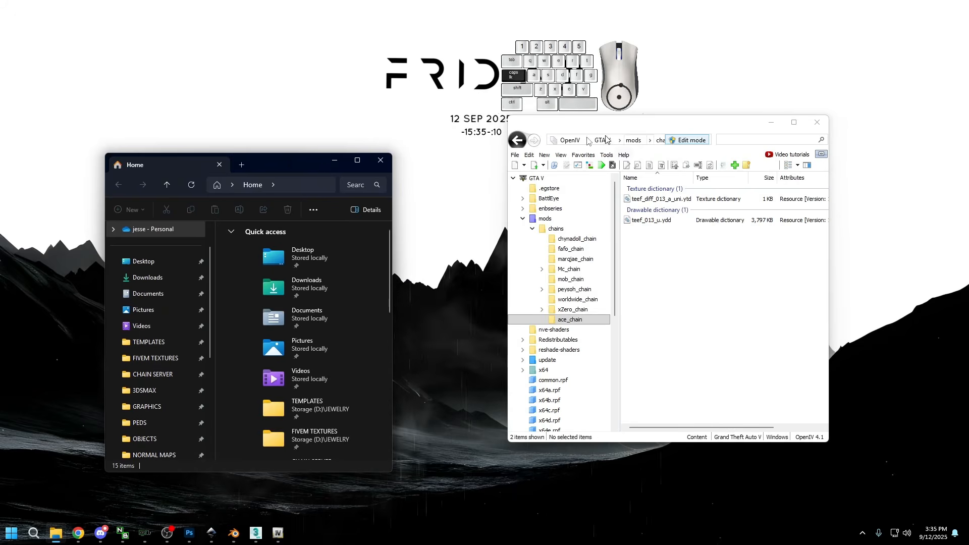
Step: Extract the ace_chain folder from OpenIV into the Downloads folder and open the extracted copy
click(515, 147)
click(516, 143)
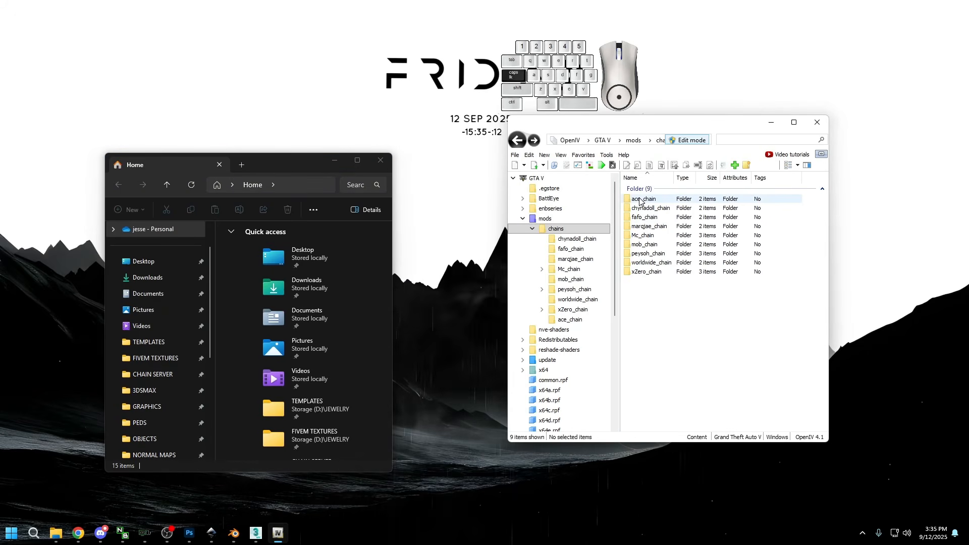
click(147, 277)
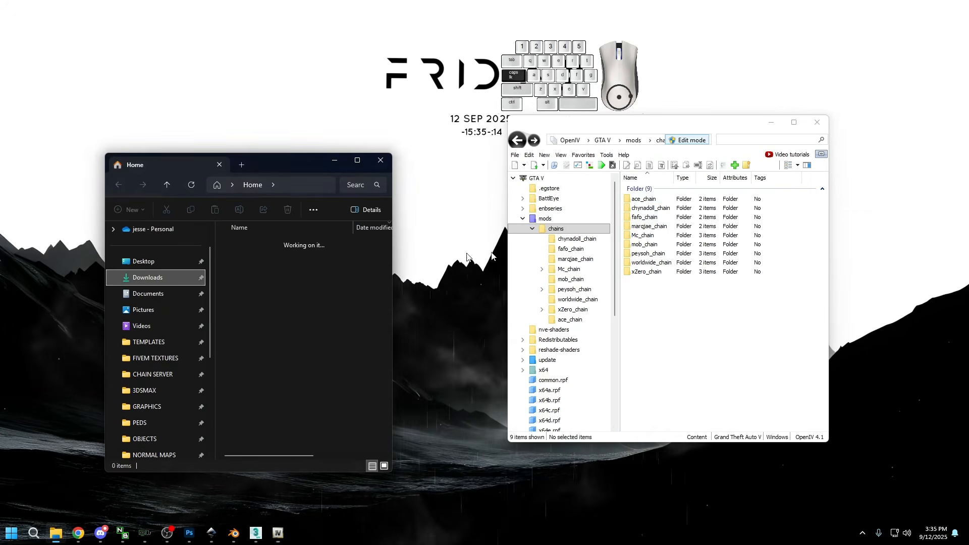
drag(644, 199, 263, 328)
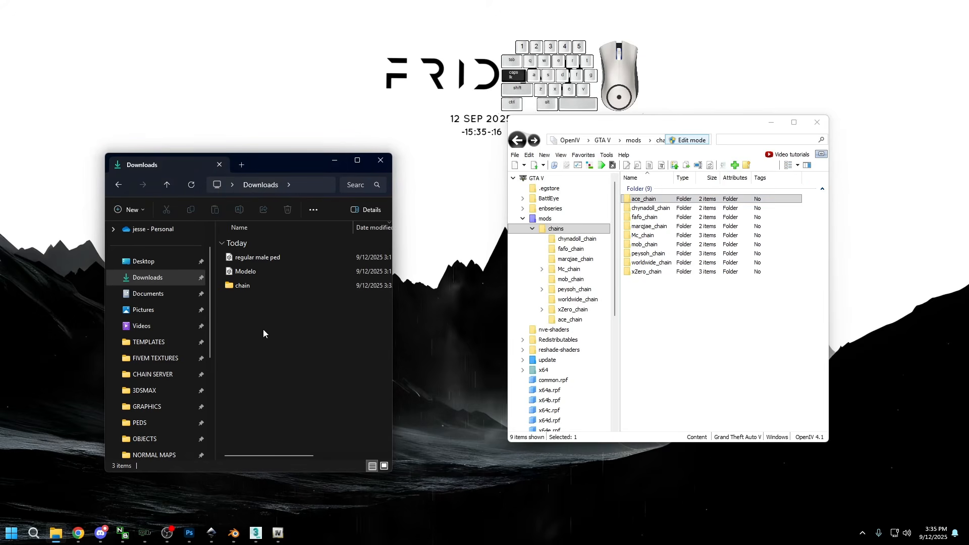
double_click(253, 301)
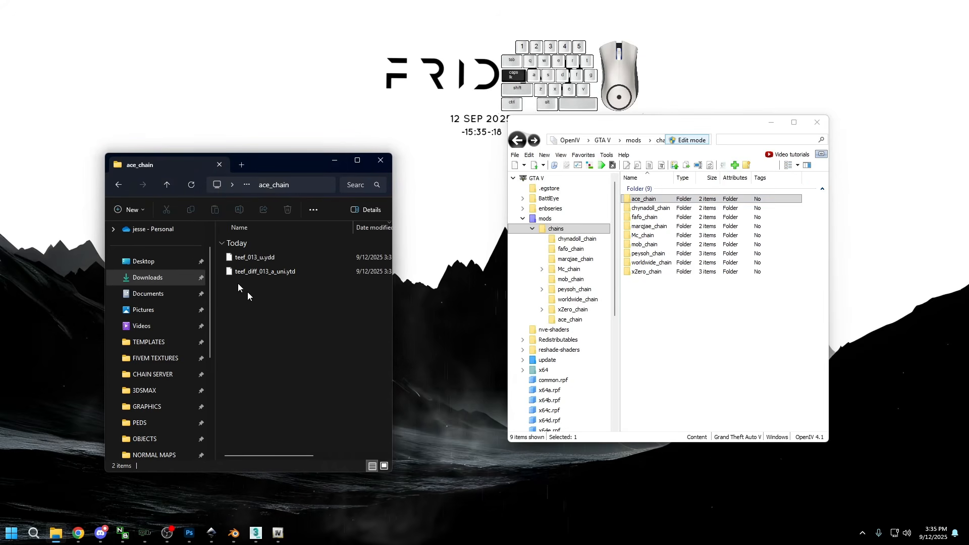
Step: Open the CHAIN NAMES text file from JEWELRY > TEMPLATES on the Storage (D:) drive
scroll(131, 439, down, 3)
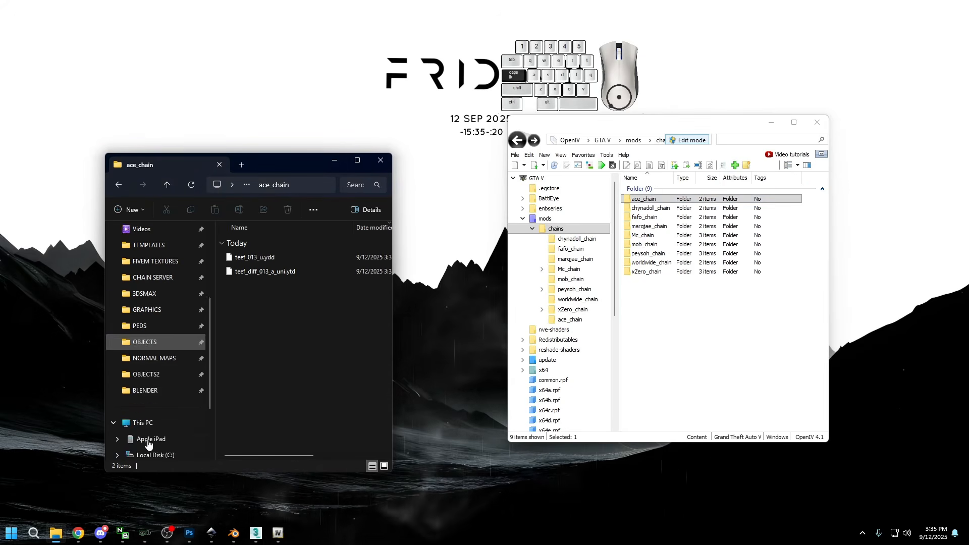
scroll(167, 384, up, 3)
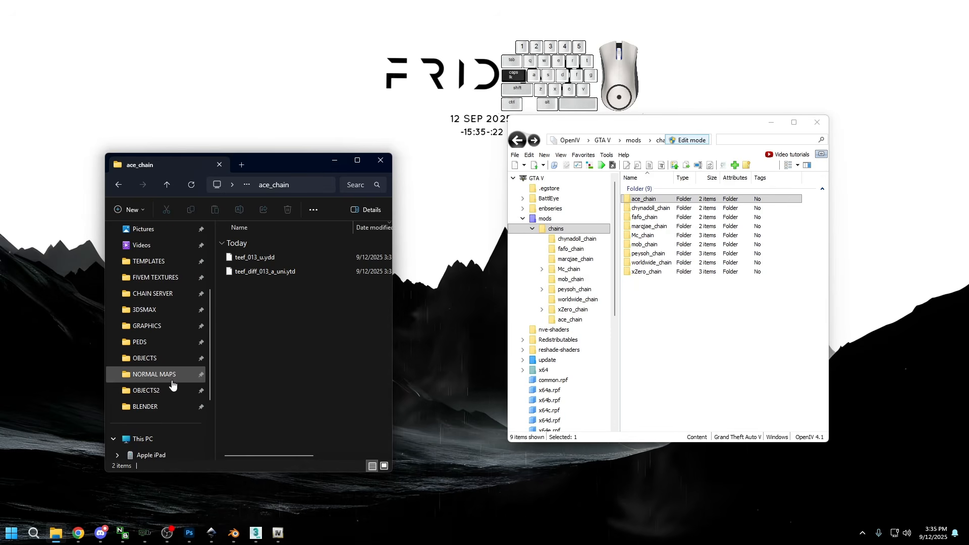
scroll(162, 346, up, 1)
scroll(156, 394, down, 2)
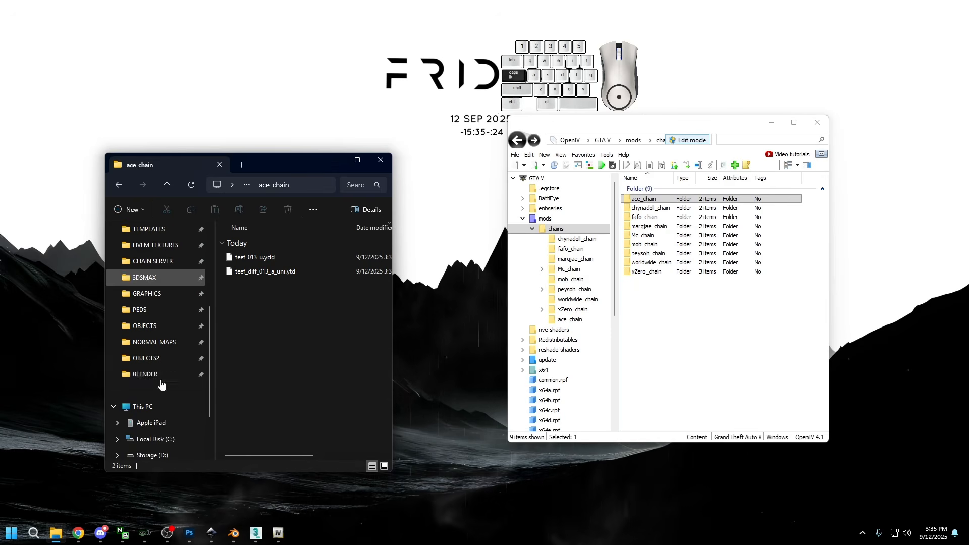
click(151, 438)
scroll(177, 417, down, 2)
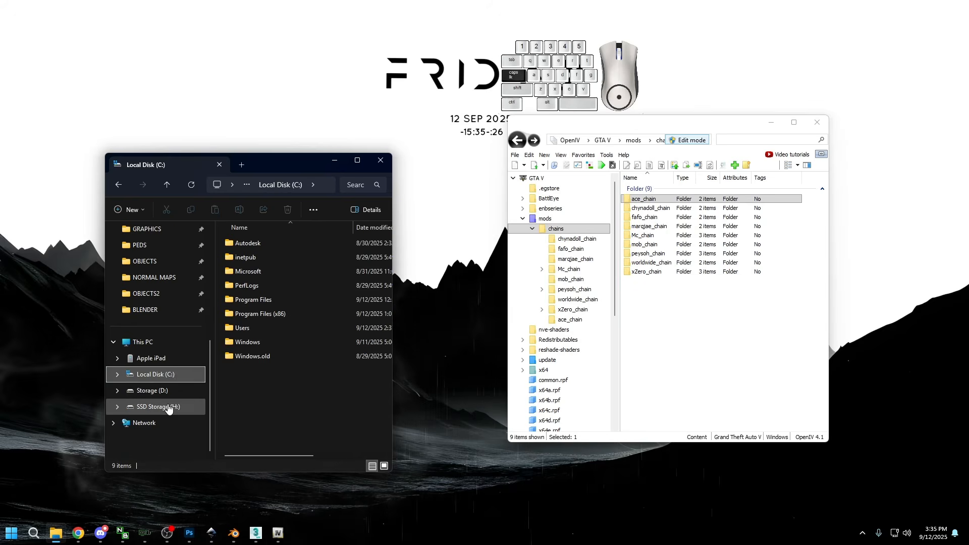
click(168, 393)
double_click(271, 256)
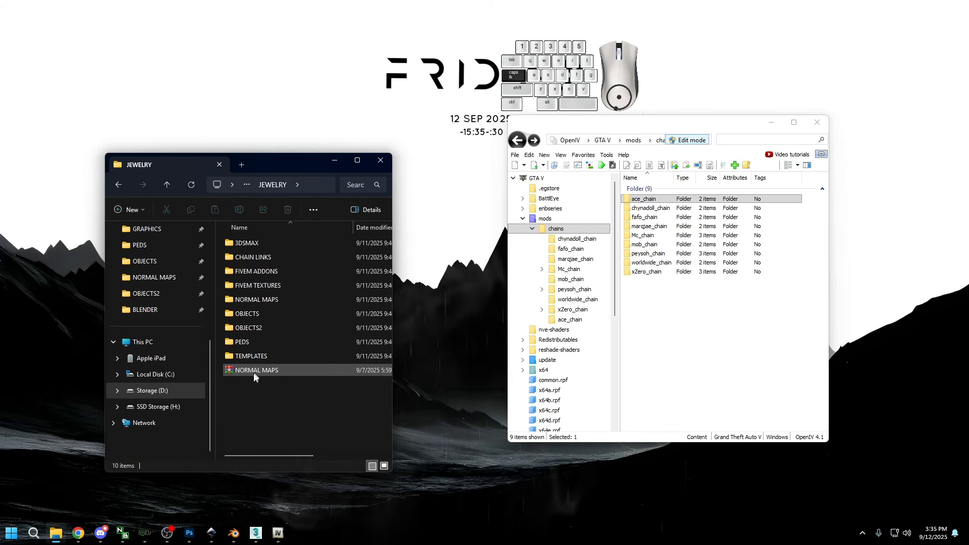
double_click(257, 356)
click(275, 357)
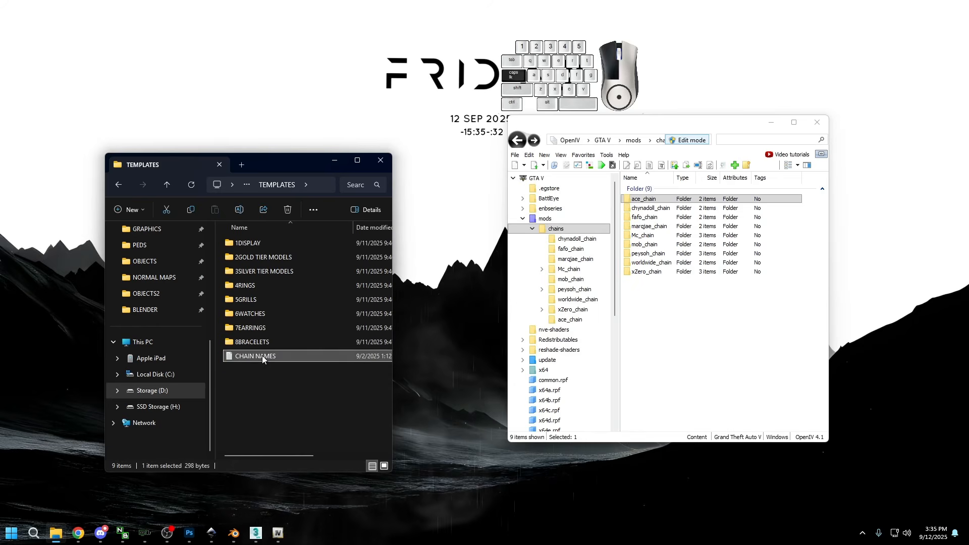
key(Return)
Step: Copy the mp_m_freemode_01_mp_m_luxe_01^ prefix from the notes and close the text file
drag(686, 268, 562, 273)
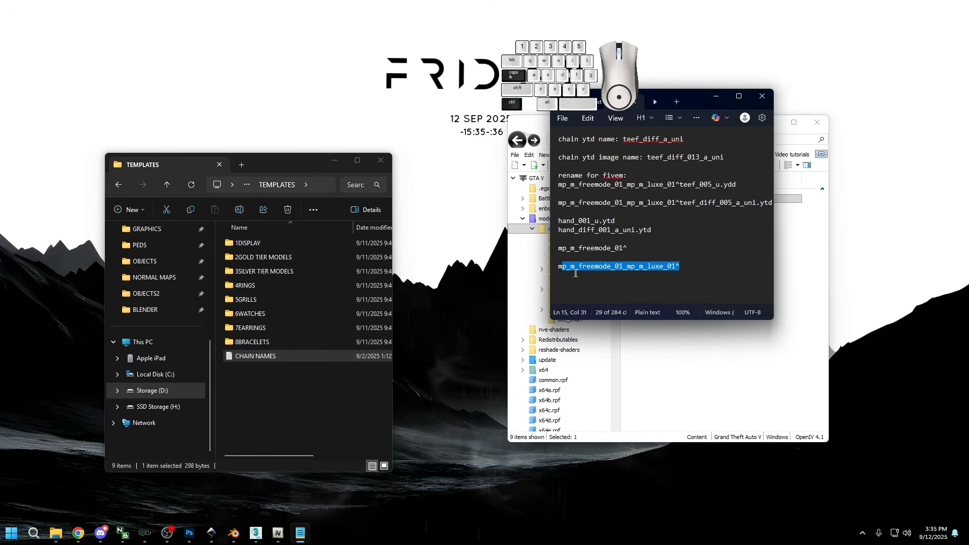
click(654, 272)
drag(681, 269, 557, 269)
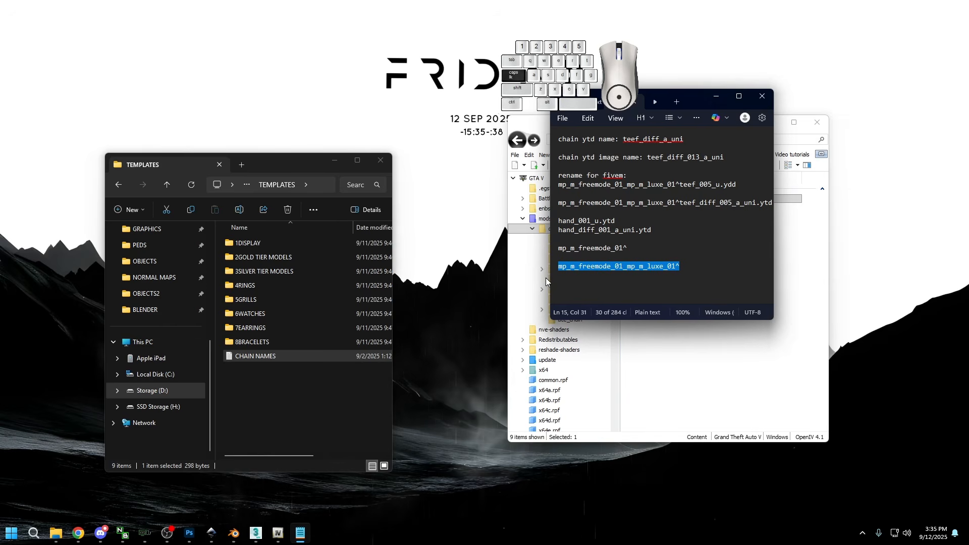
key(ctrl+c)
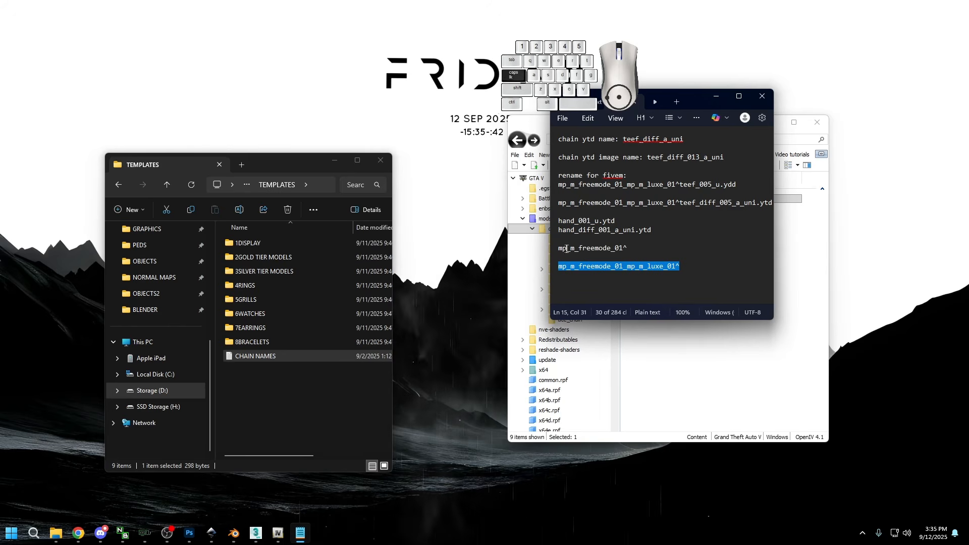
click(771, 100)
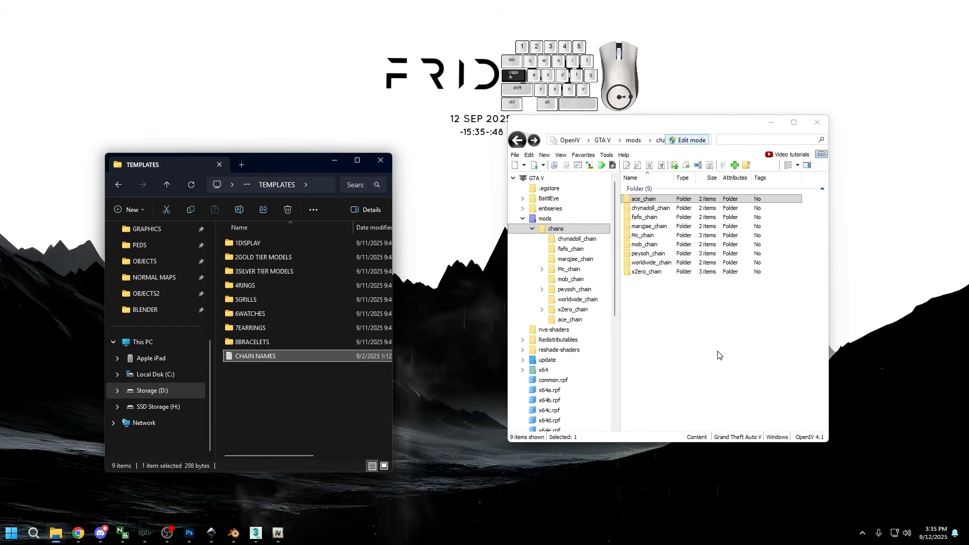
Step: In the ace_chain folder in Downloads, prefix teef_013_u.ydd with mp_m_freemode_01_mp_m_luxe_01^ and replace a digit of its number with 7
scroll(154, 312, up, 5)
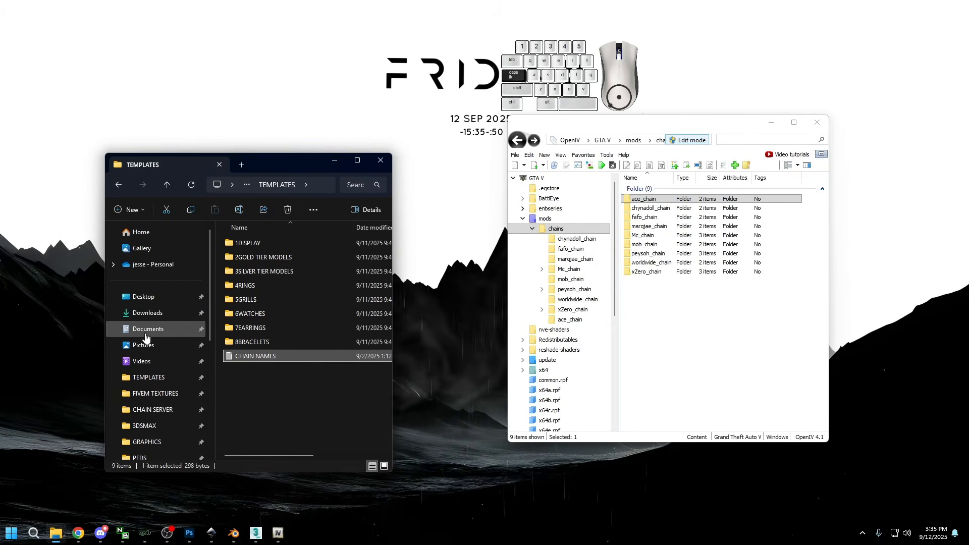
click(154, 312)
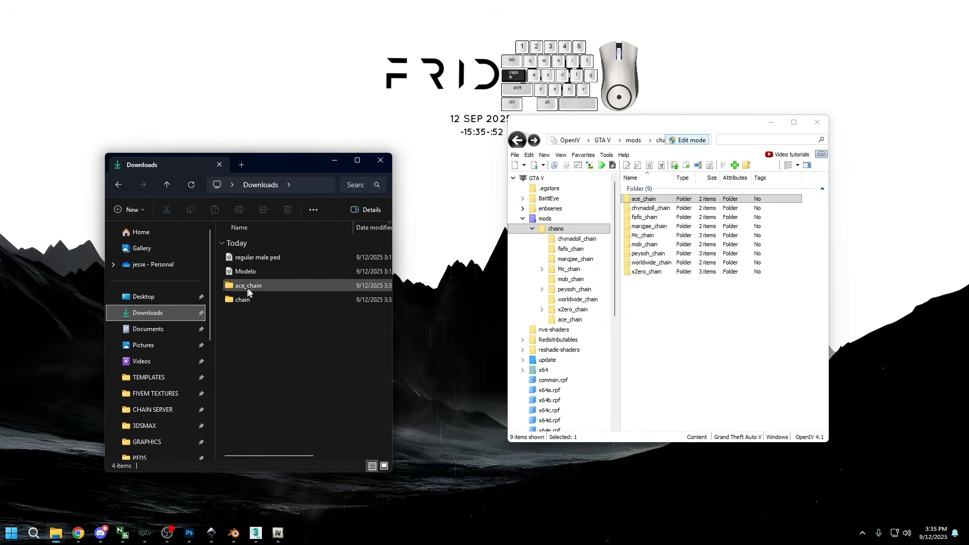
double_click(258, 257)
right_click(258, 257)
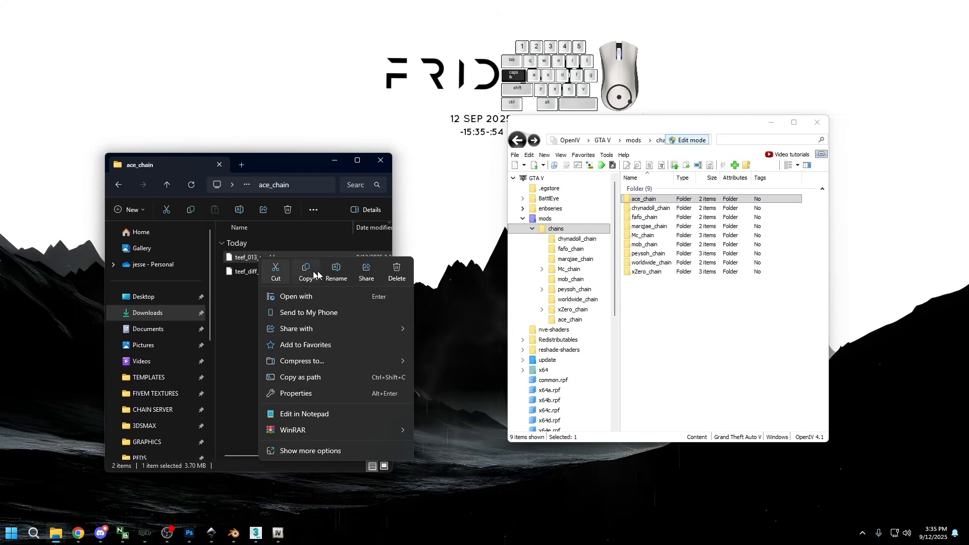
click(332, 271)
key(Right)
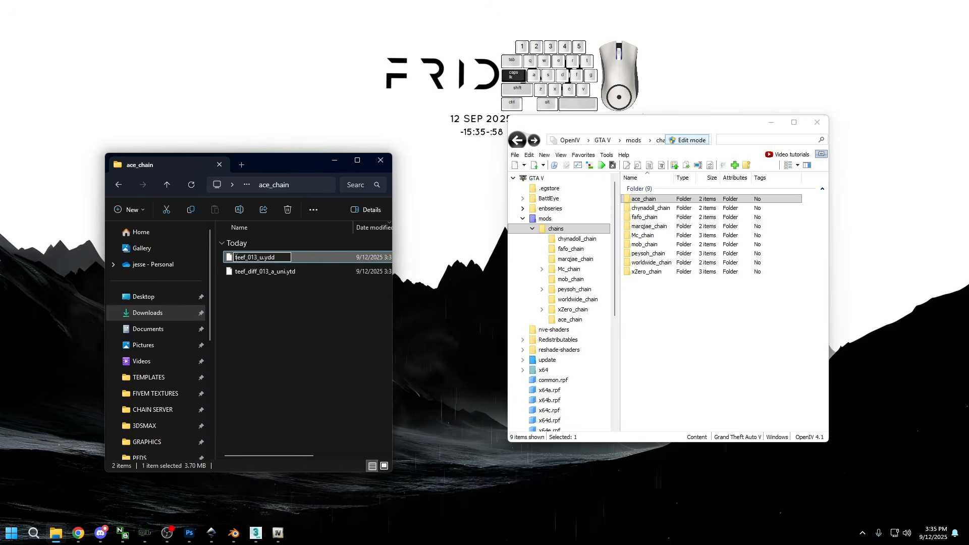
key(ctrl+v)
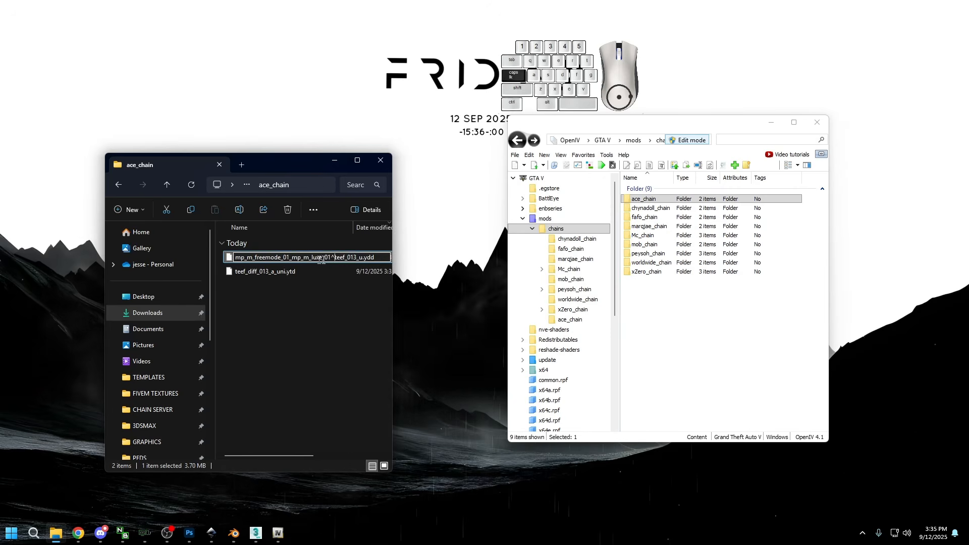
click(357, 258)
key(BackSpace)
text(7)
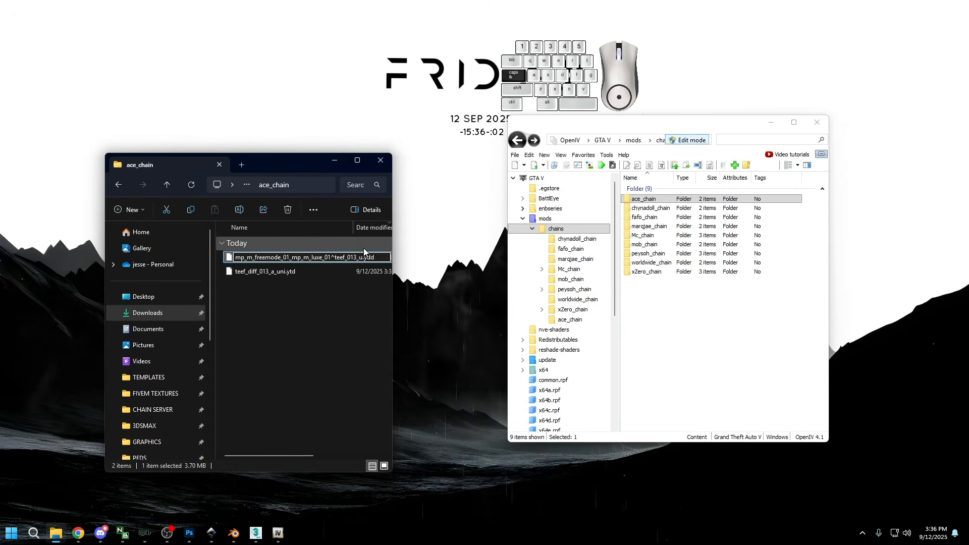
key(Return)
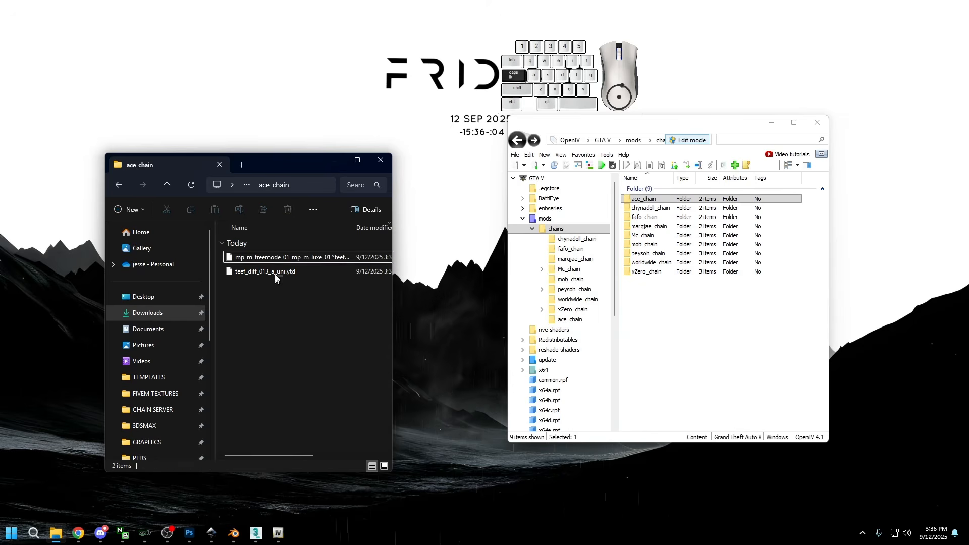
Step: Prefix teef_diff_013_a_uni.ytd with mp_m_freemode_01_mp_m_luxe_01^ and replace a digit of its number with 7 as well
click(275, 273)
right_click(274, 272)
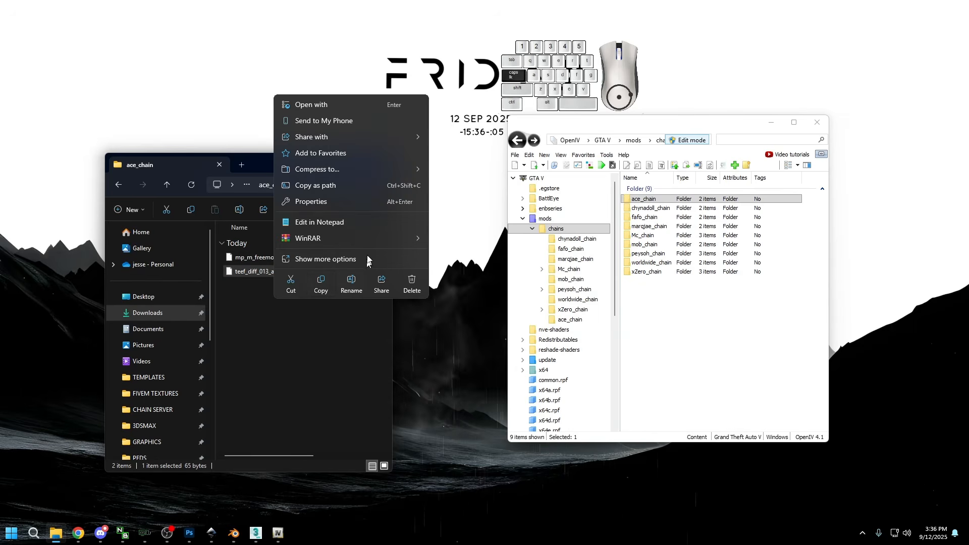
click(350, 285)
key(Home)
key(ctrl+v)
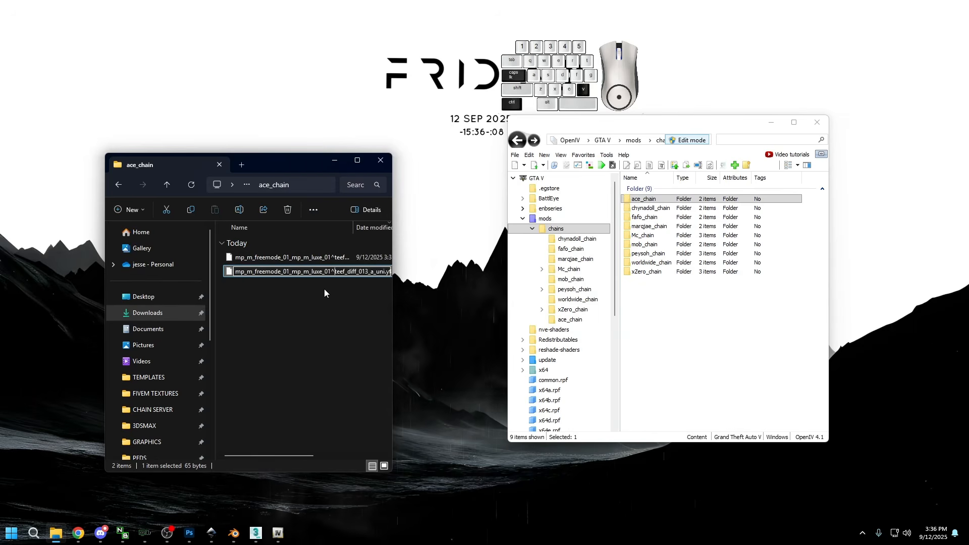
key(Right)
key(Right)
key(Right)
key(Right)
key(Right)
key(Right)
key(Right)
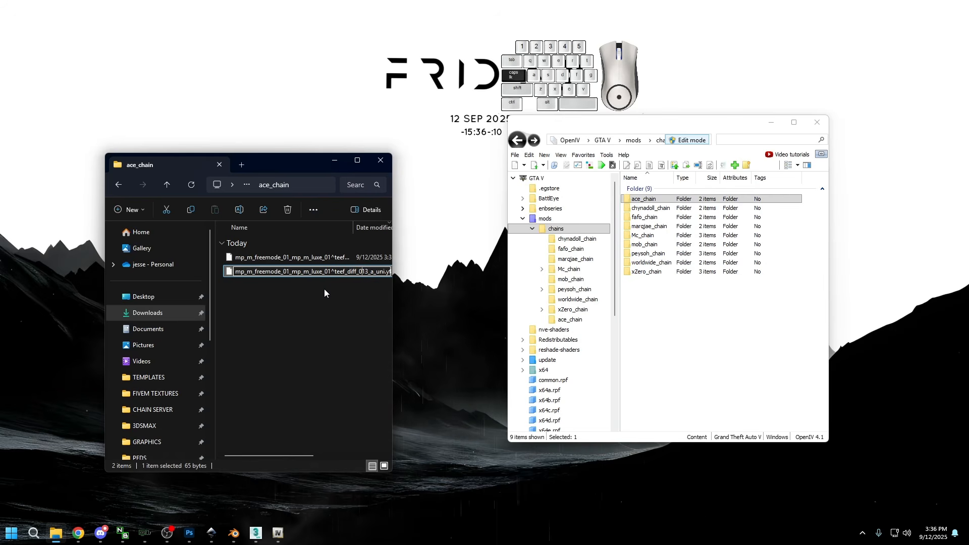
key(BackSpace)
text(7)
key(Return)
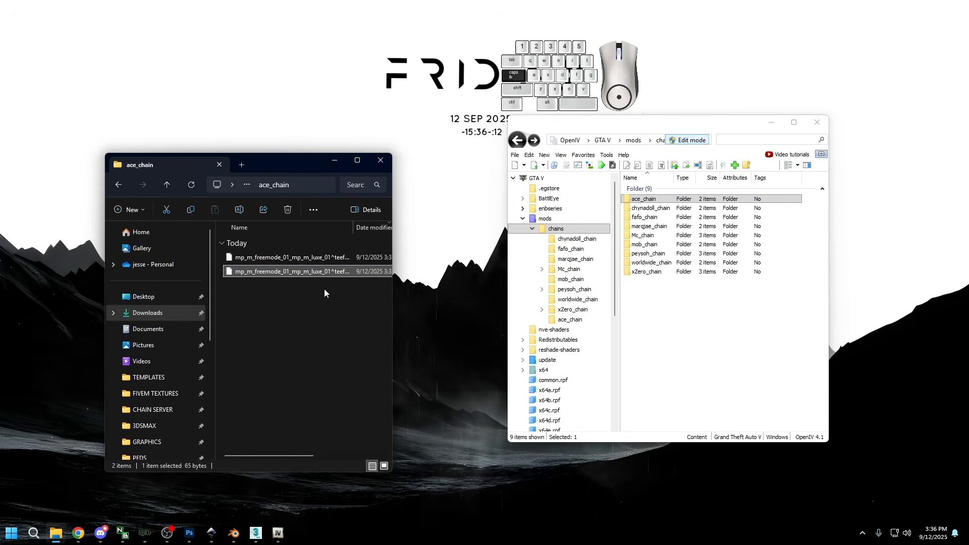
click(329, 301)
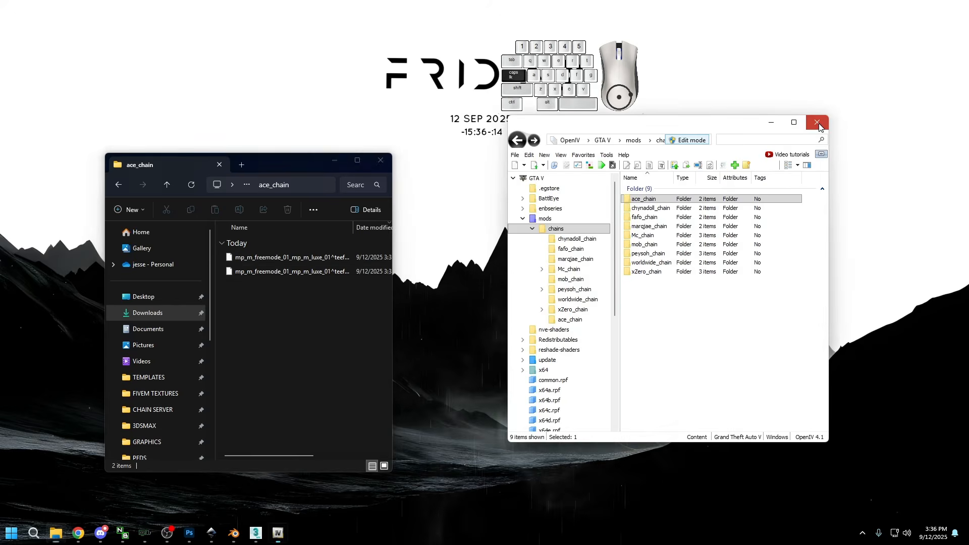
Step: Close OpenIV and open a second File Explorer window on Downloads, placed beside the ace_chain window
right_click(55, 532)
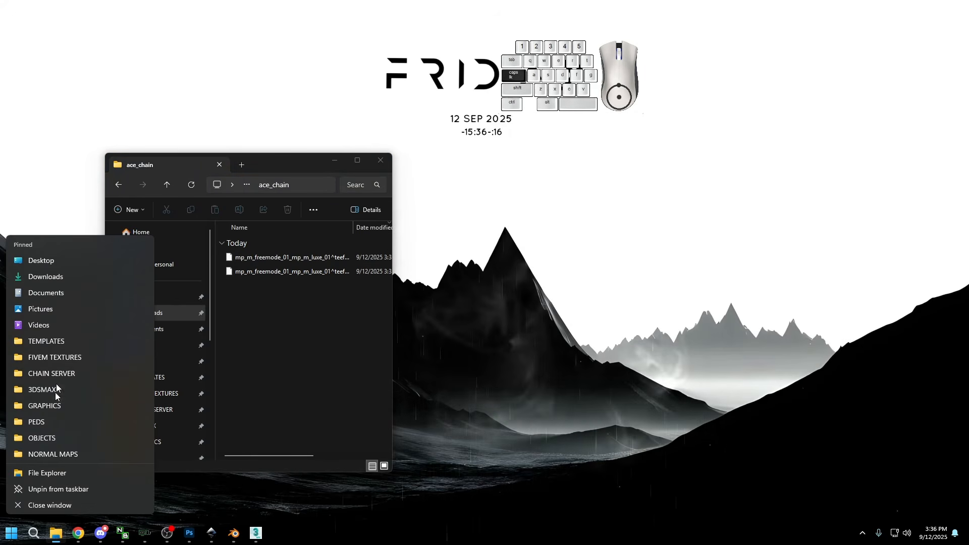
click(44, 278)
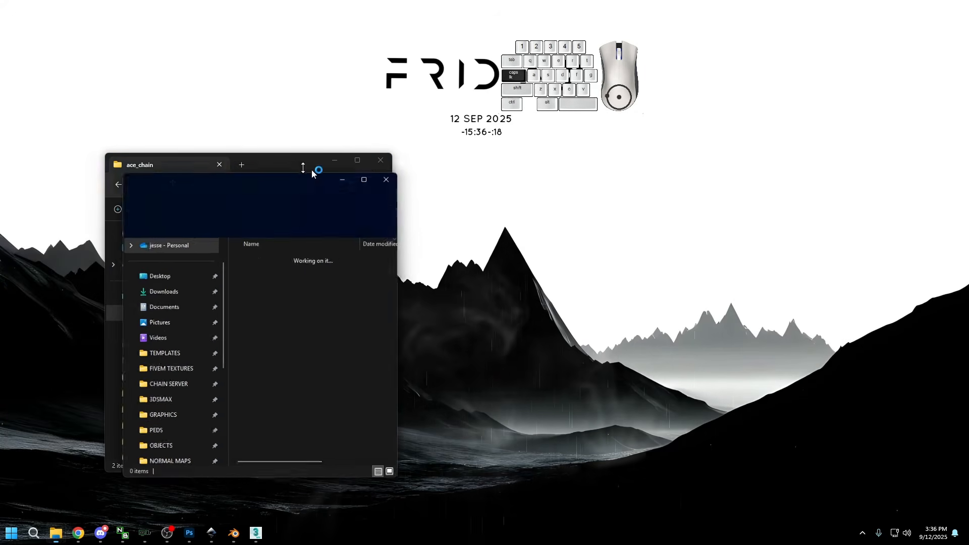
drag(288, 176, 626, 171)
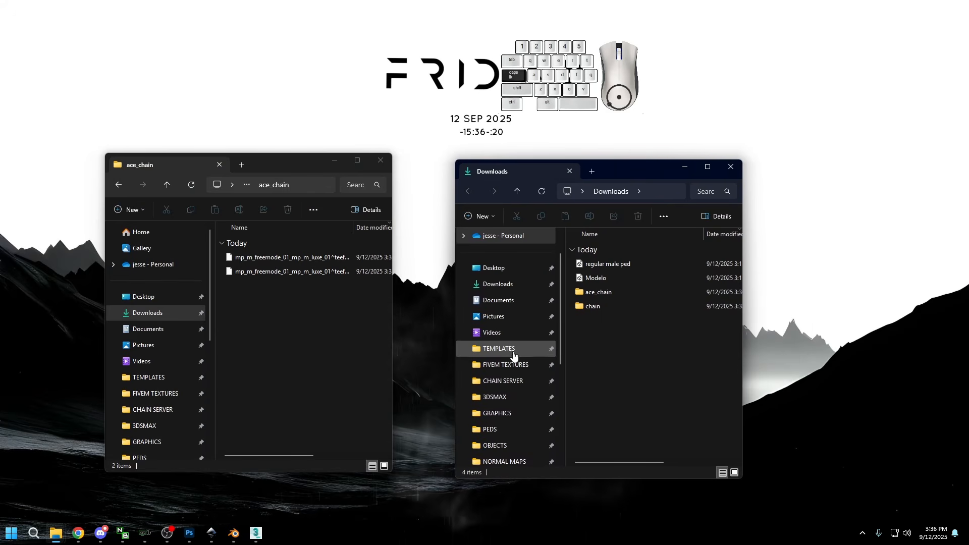
Step: In the second window, go from CHAIN SERVER through txData, eup-stream, stream, KnocksPackV2 and knockpackv2 to the chains folder
click(518, 380)
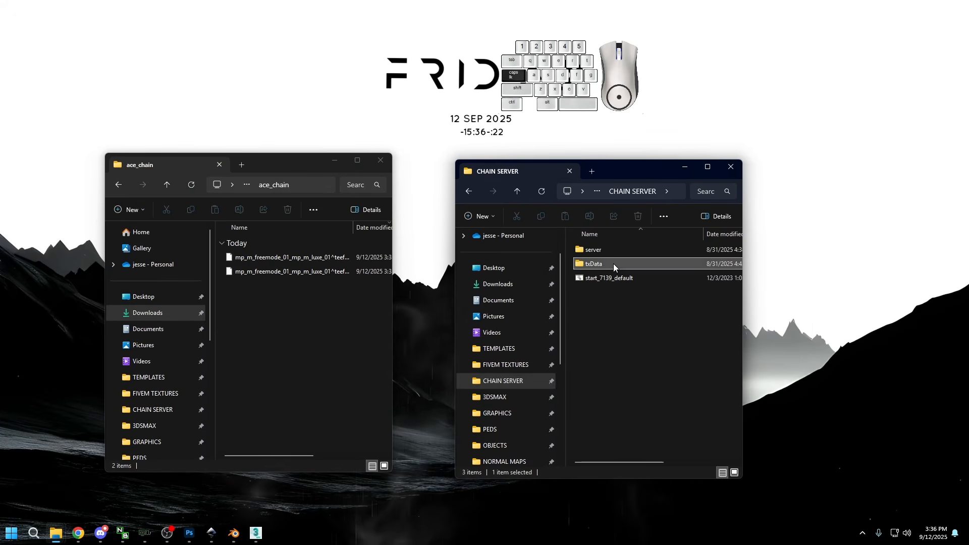
double_click(613, 263)
double_click(628, 277)
double_click(618, 278)
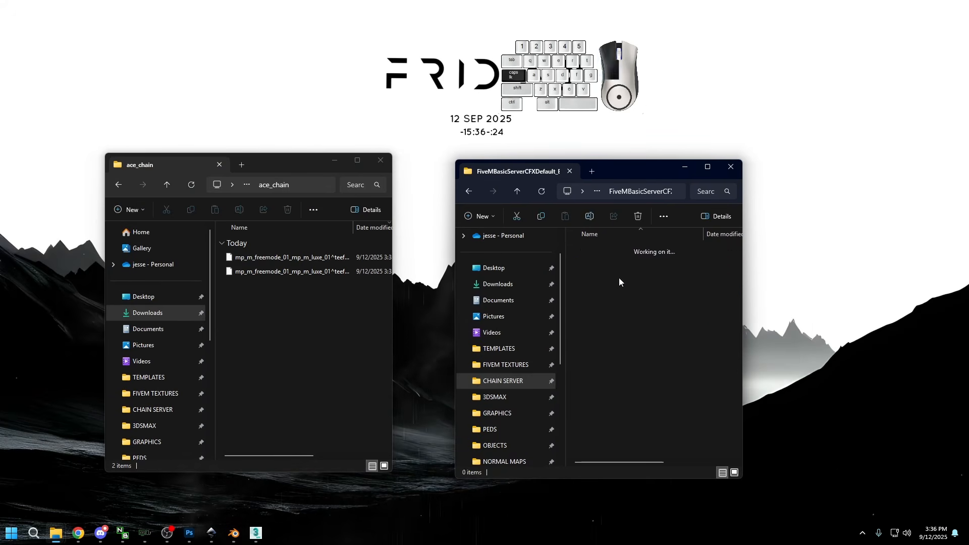
double_click(612, 365)
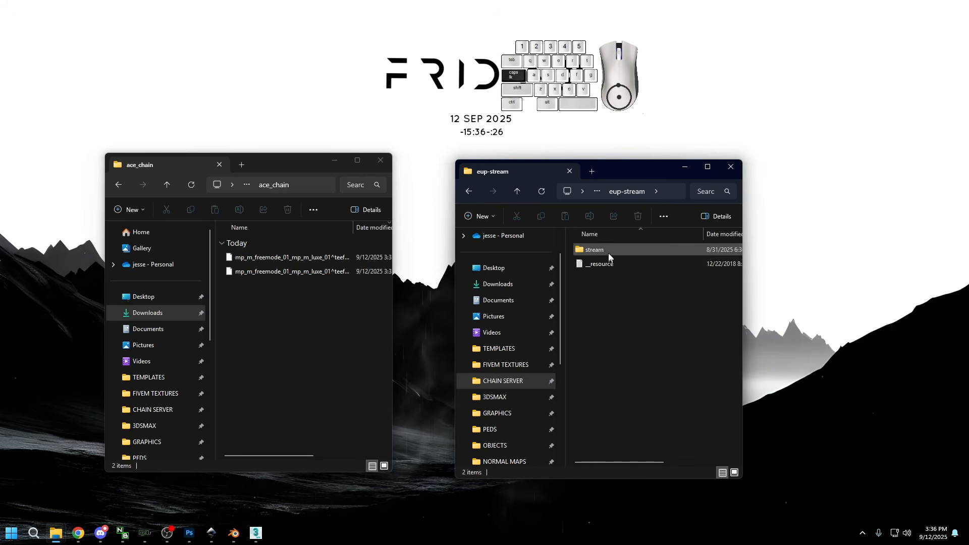
double_click(608, 253)
double_click(608, 251)
double_click(604, 247)
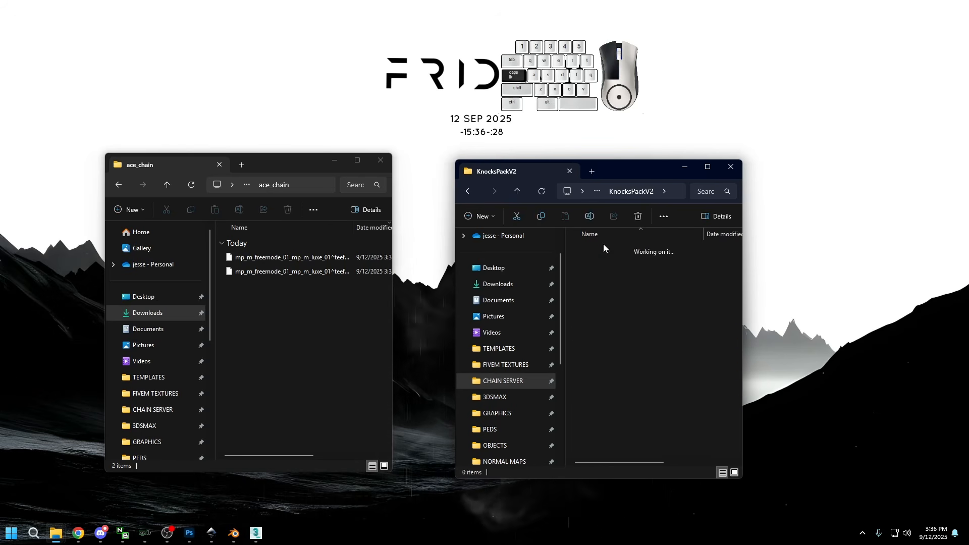
click(607, 249)
double_click(607, 250)
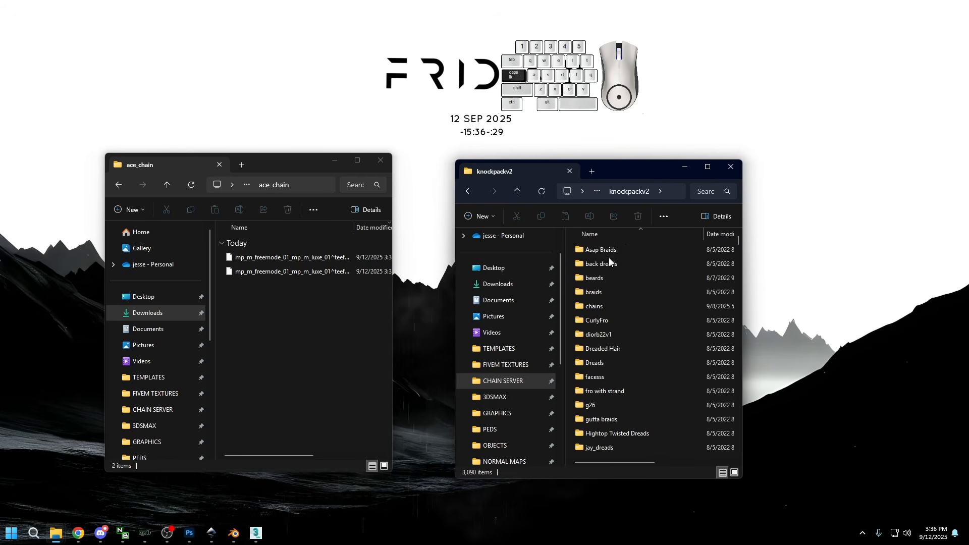
double_click(596, 307)
Step: Move both renamed files from ace_chain into the server's chains folder, replacing the existing ones, and close both File Explorer windows
drag(316, 290, 592, 345)
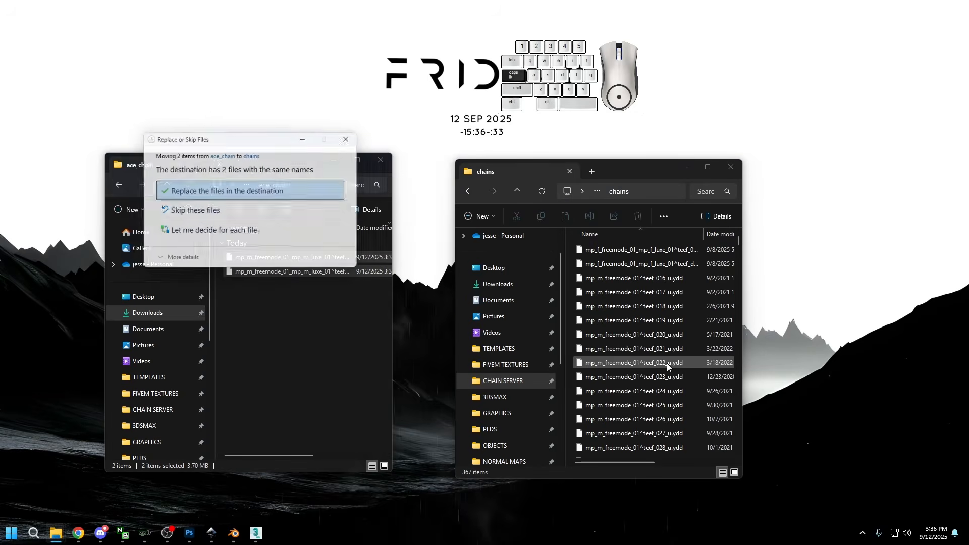
click(225, 184)
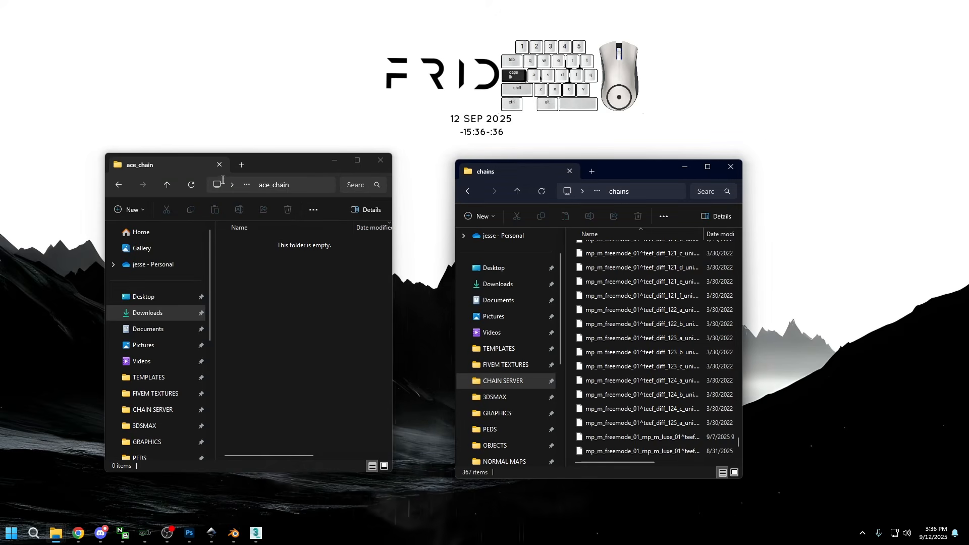
click(380, 164)
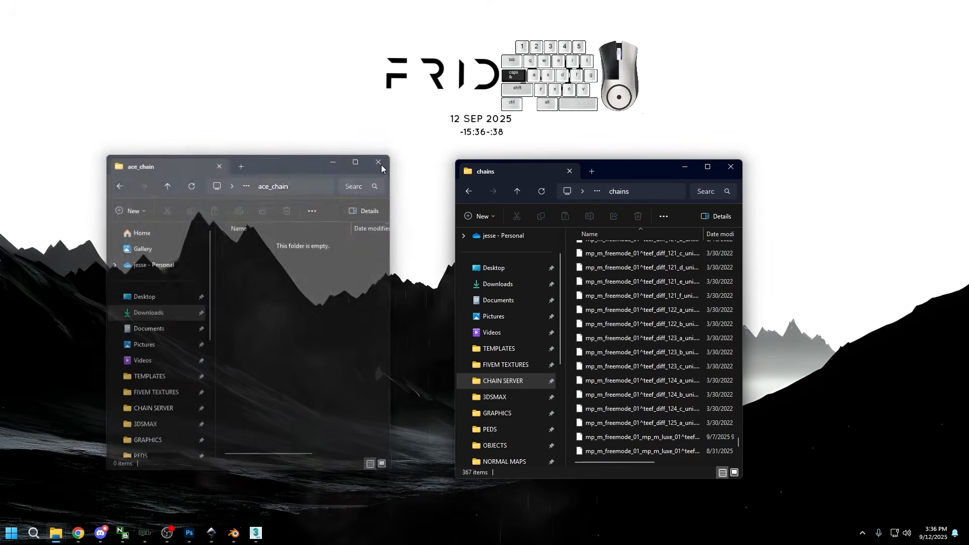
click(731, 168)
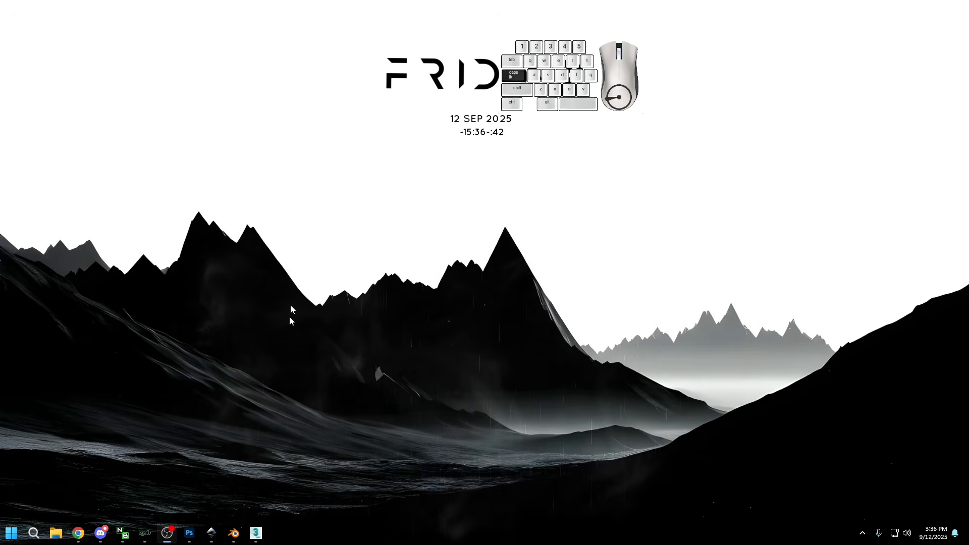